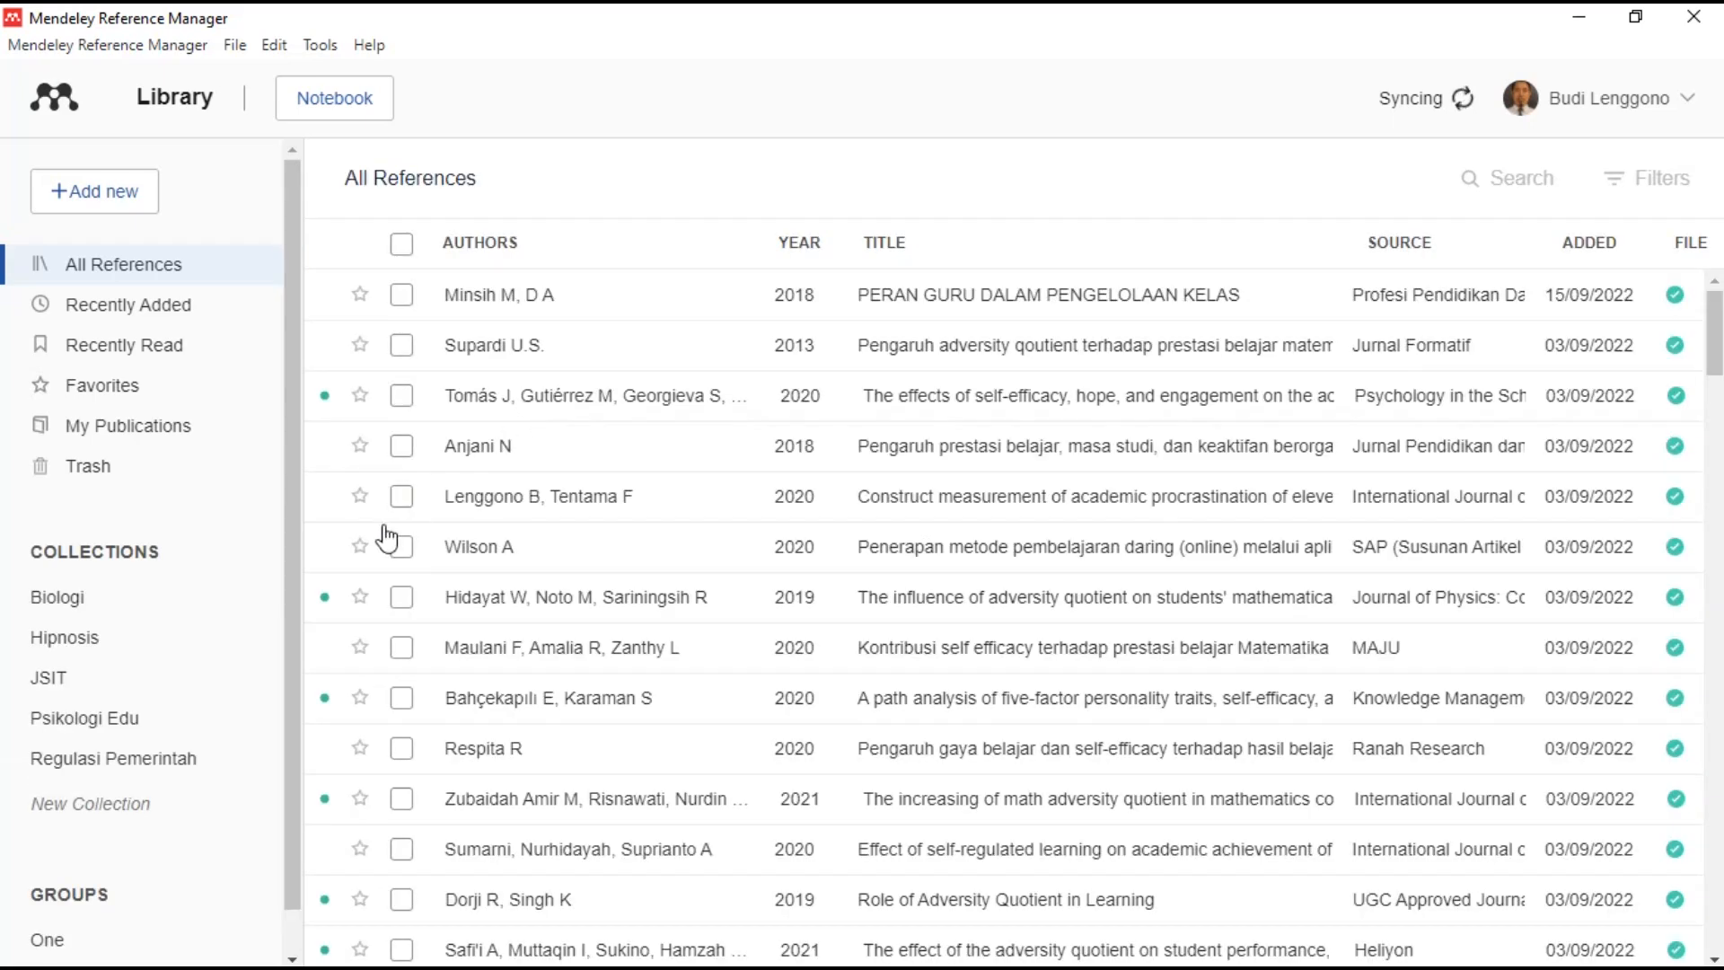
- Scroll through the synced library, then open the Tools menu to find the online article search
{"action": "scroll", "coordinate": [212, 696], "scroll_direction": "down", "scroll_amount": 1}
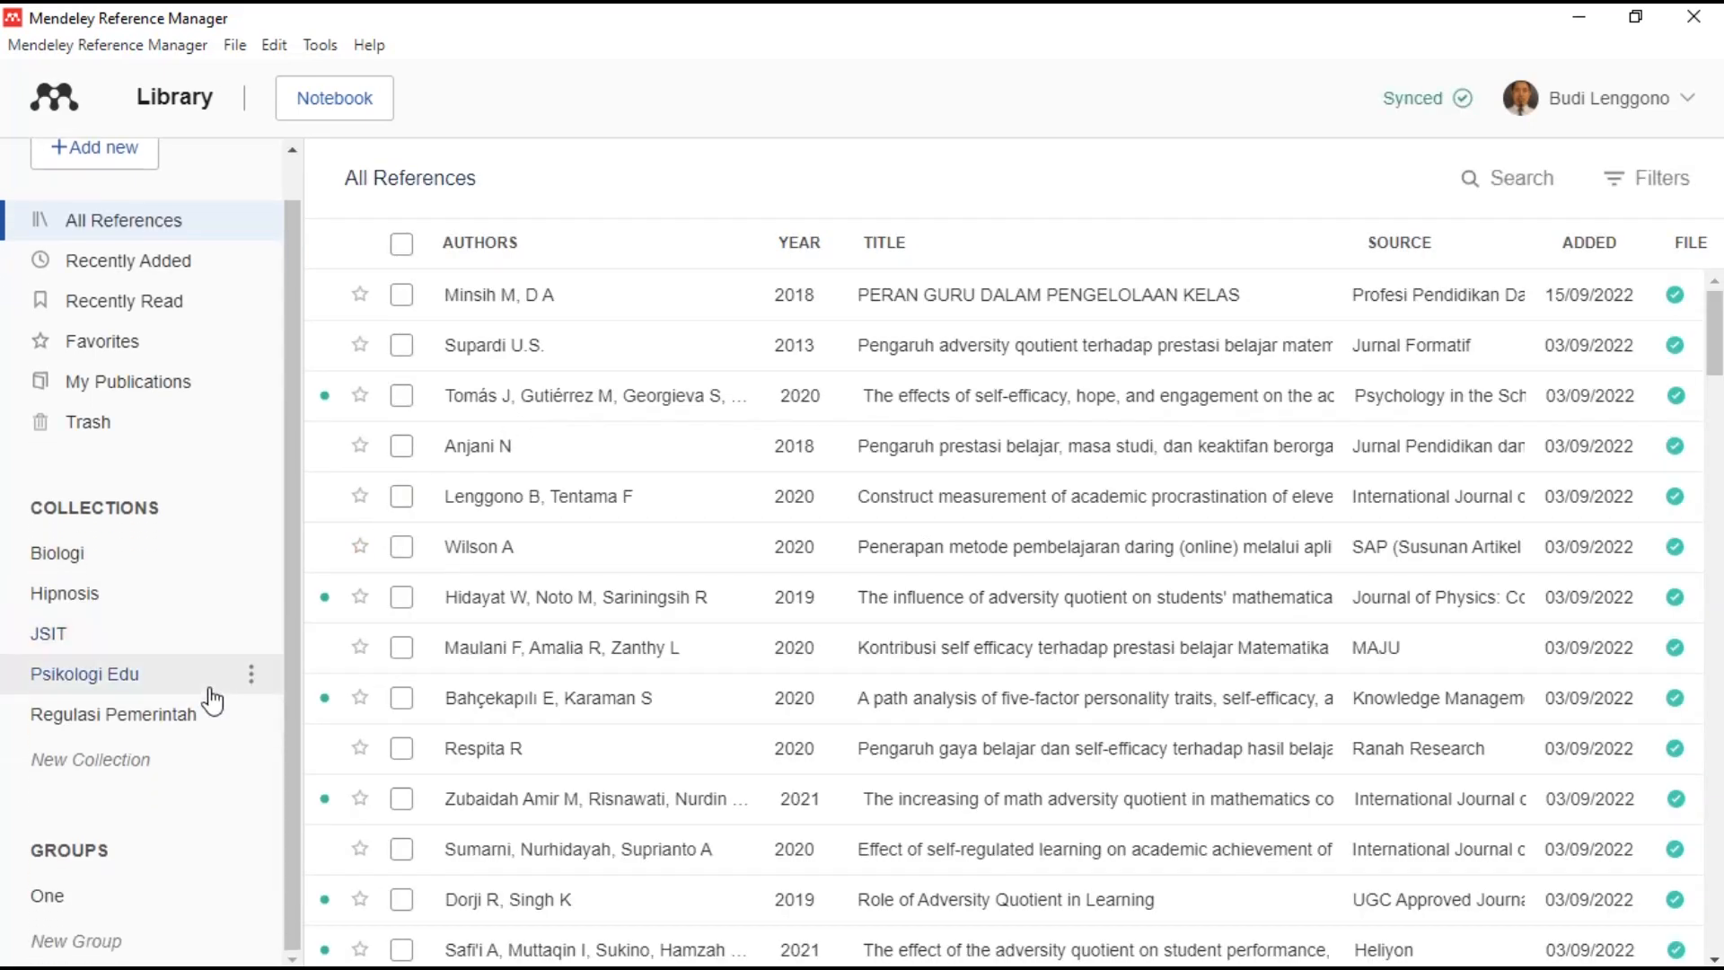
{"action": "scroll", "coordinate": [212, 700], "scroll_direction": "up", "scroll_amount": 1}
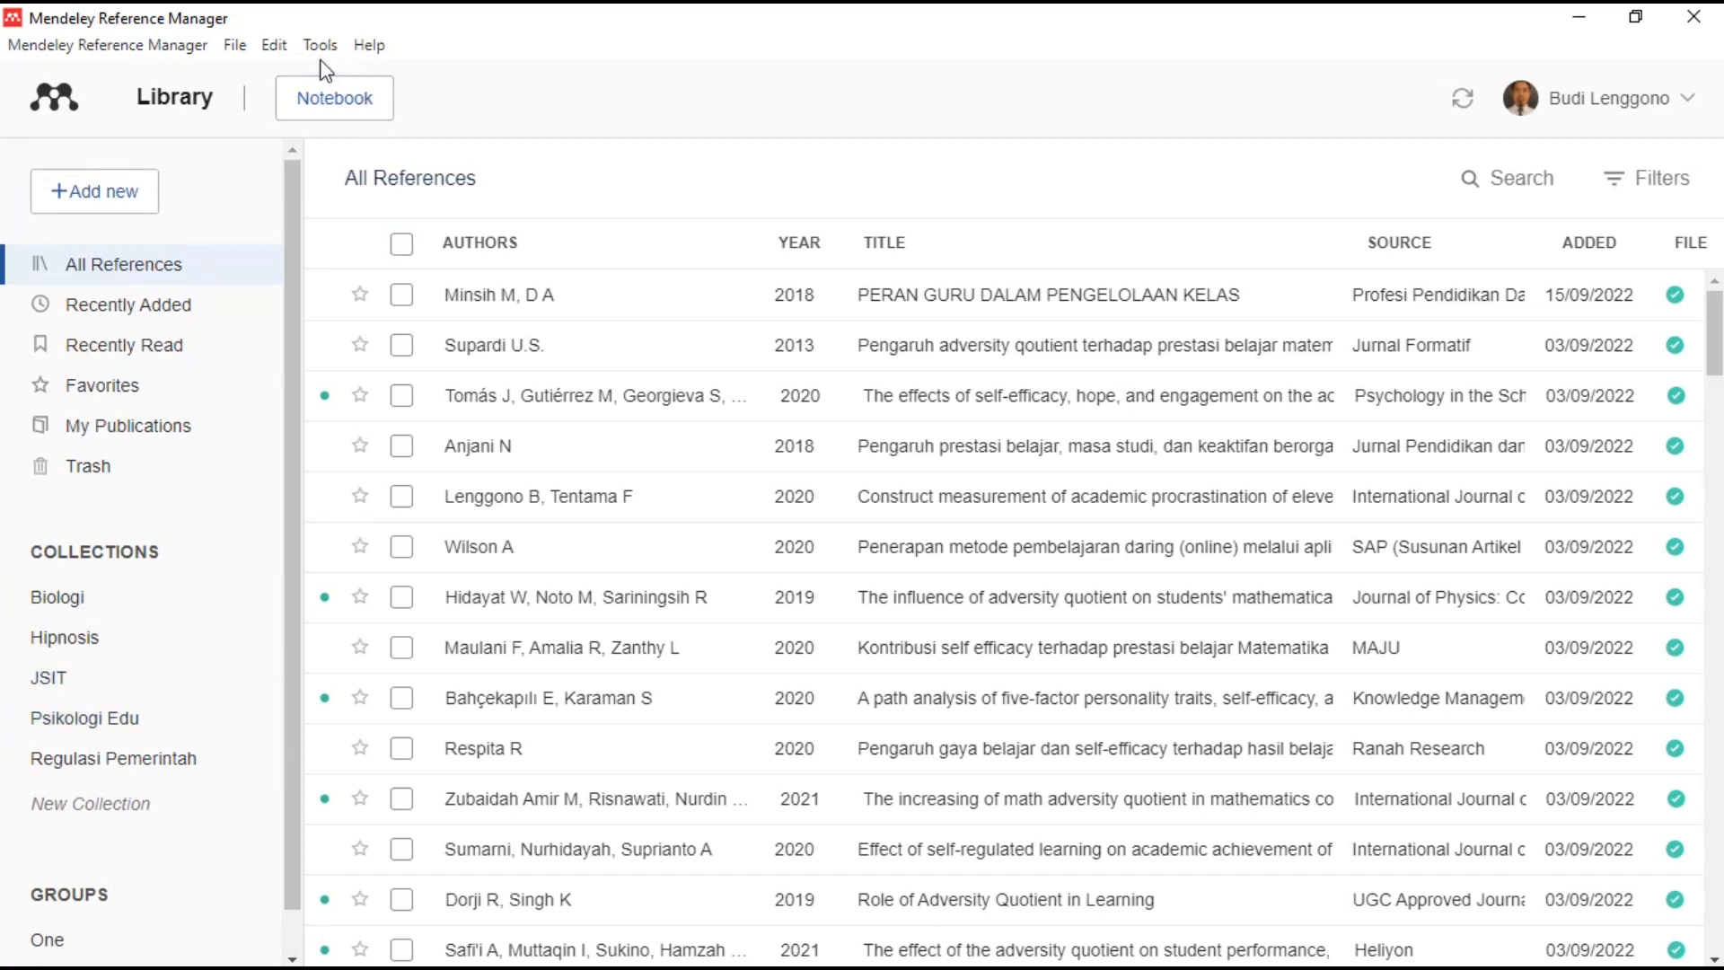
{"action": "left_click", "coordinate": [194, 47]}
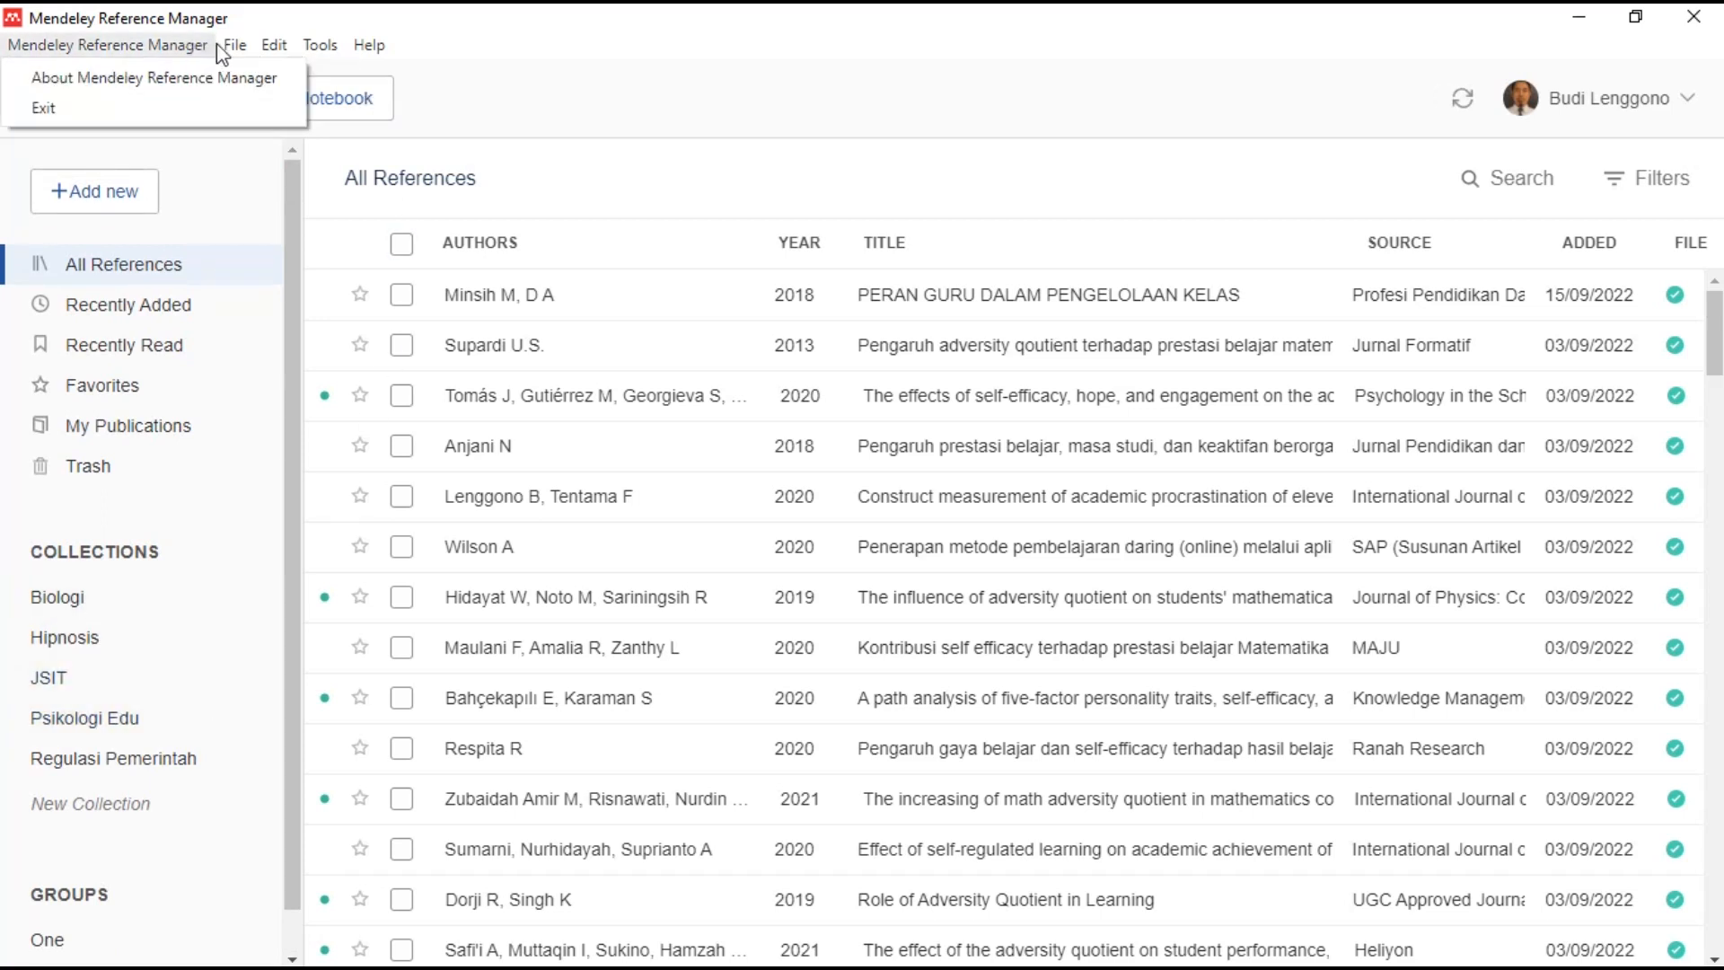
{"action": "mouse_move", "coordinate": [319, 47]}
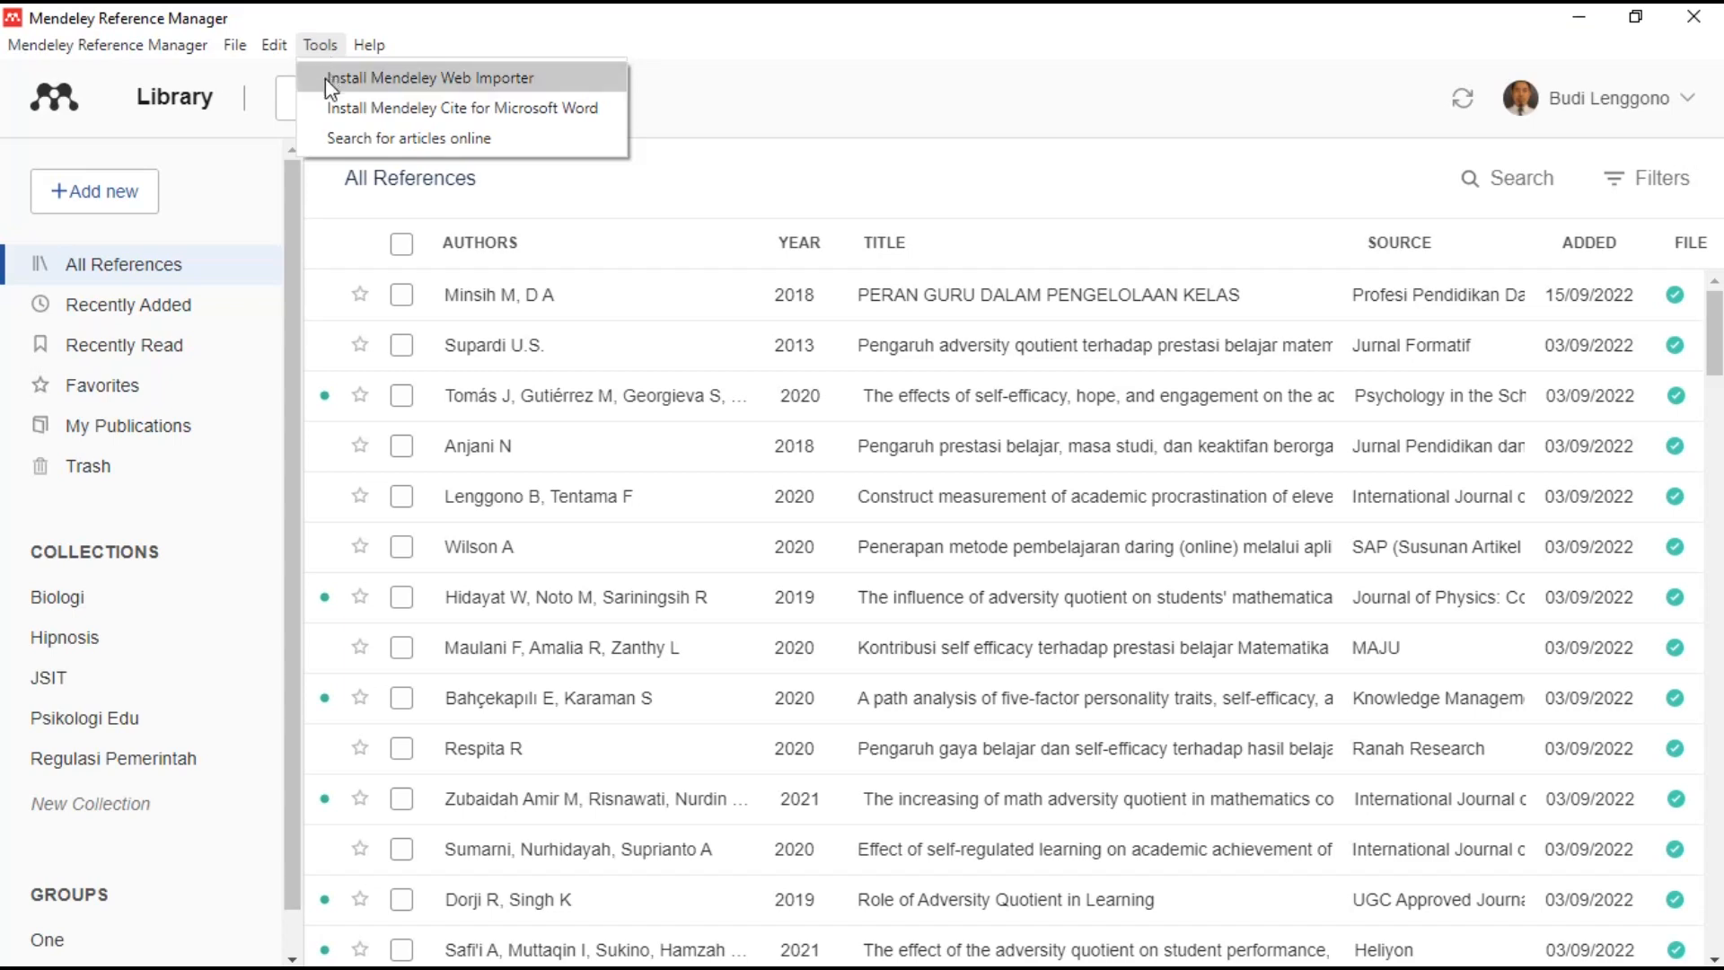
- Enter 'action research in primary school' in Mendeley Web's search, replacing 'junior' with 'primary'
{"action": "left_click", "coordinate": [366, 139]}
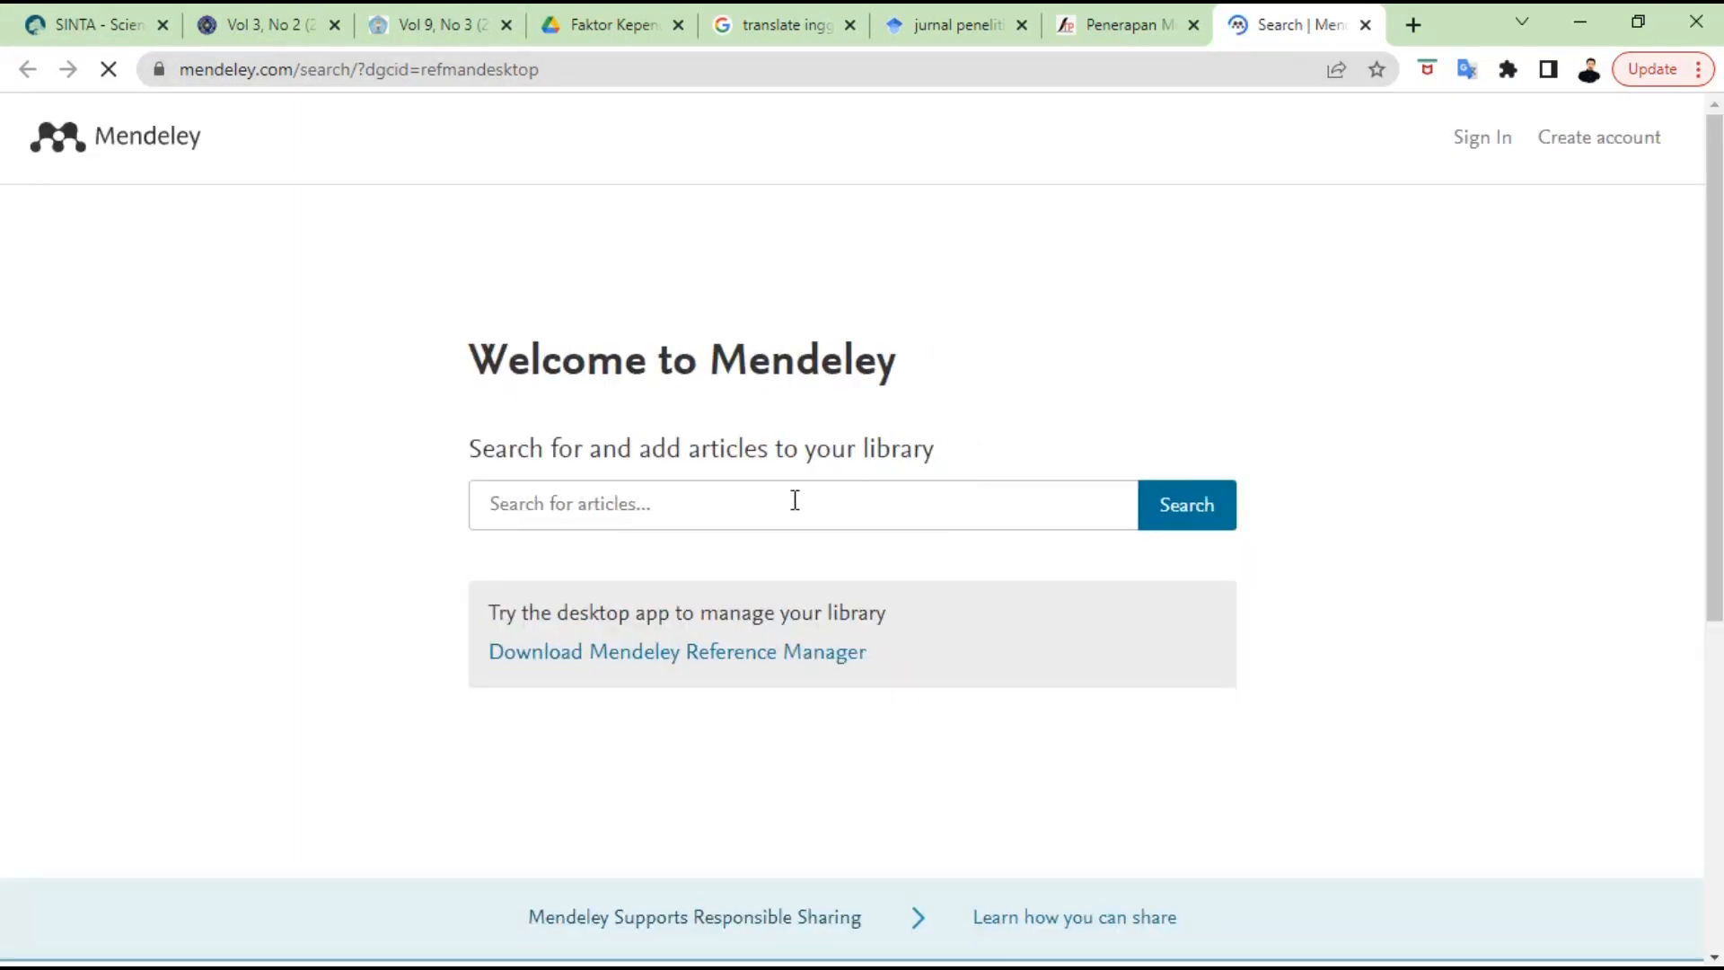
{"action": "type", "text": "action"}
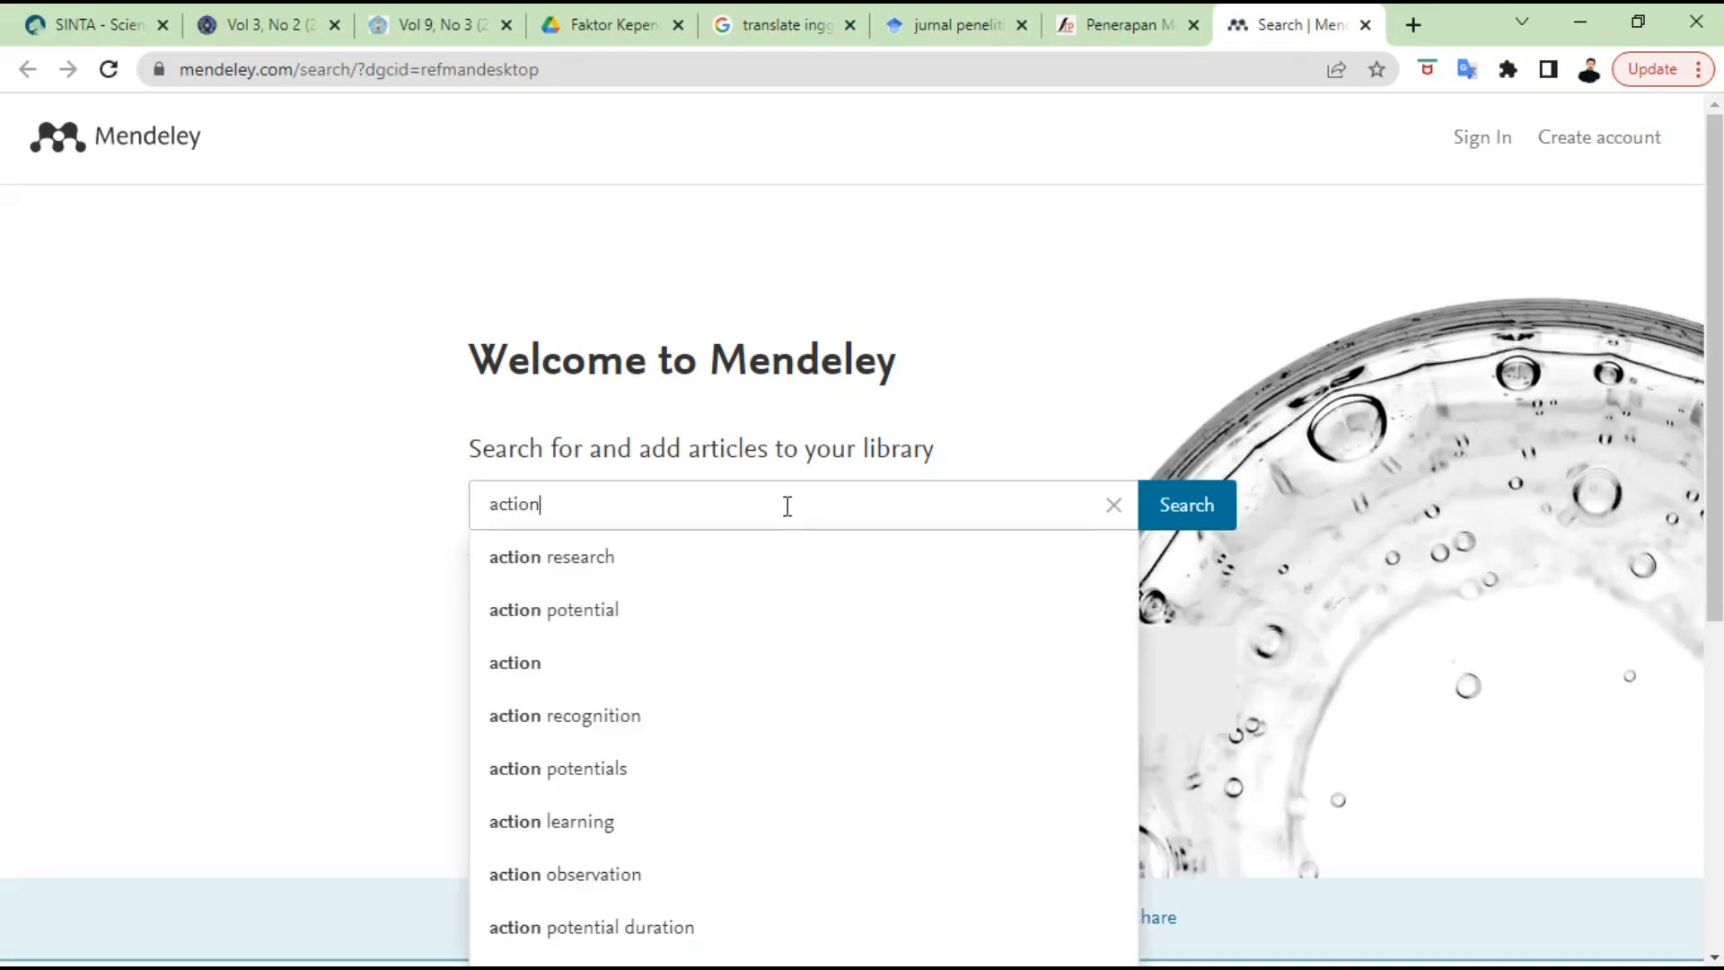
{"action": "type", "text": " resea"}
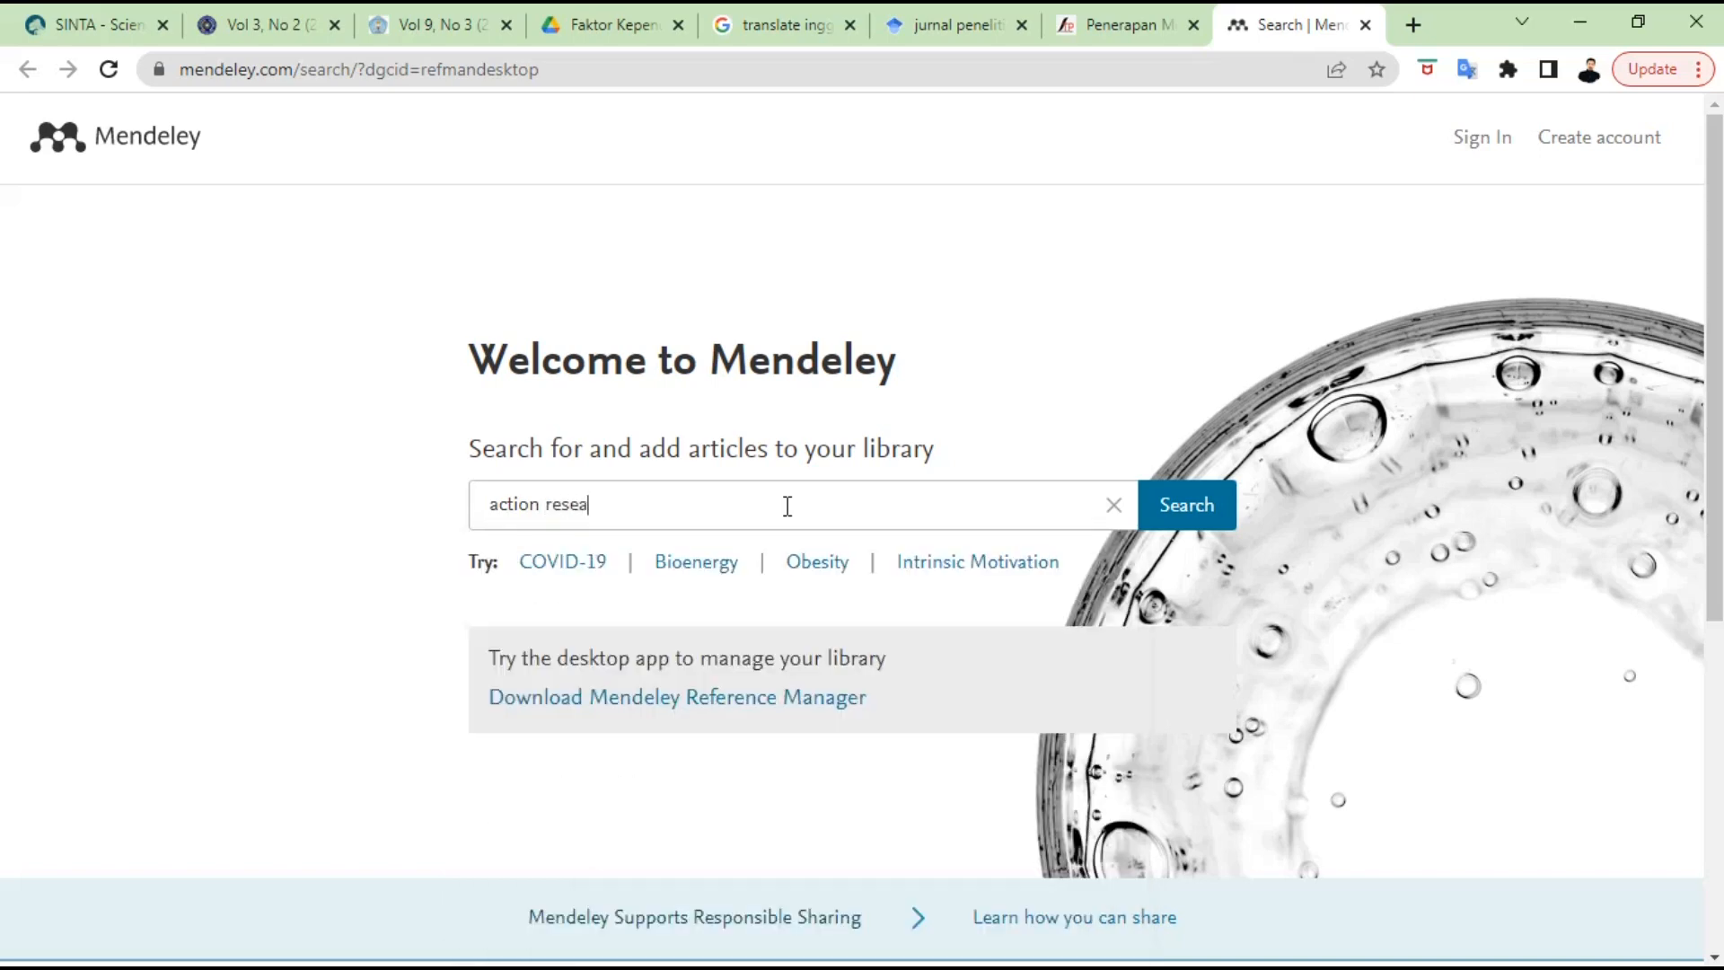
{"action": "type", "text": "rch in"}
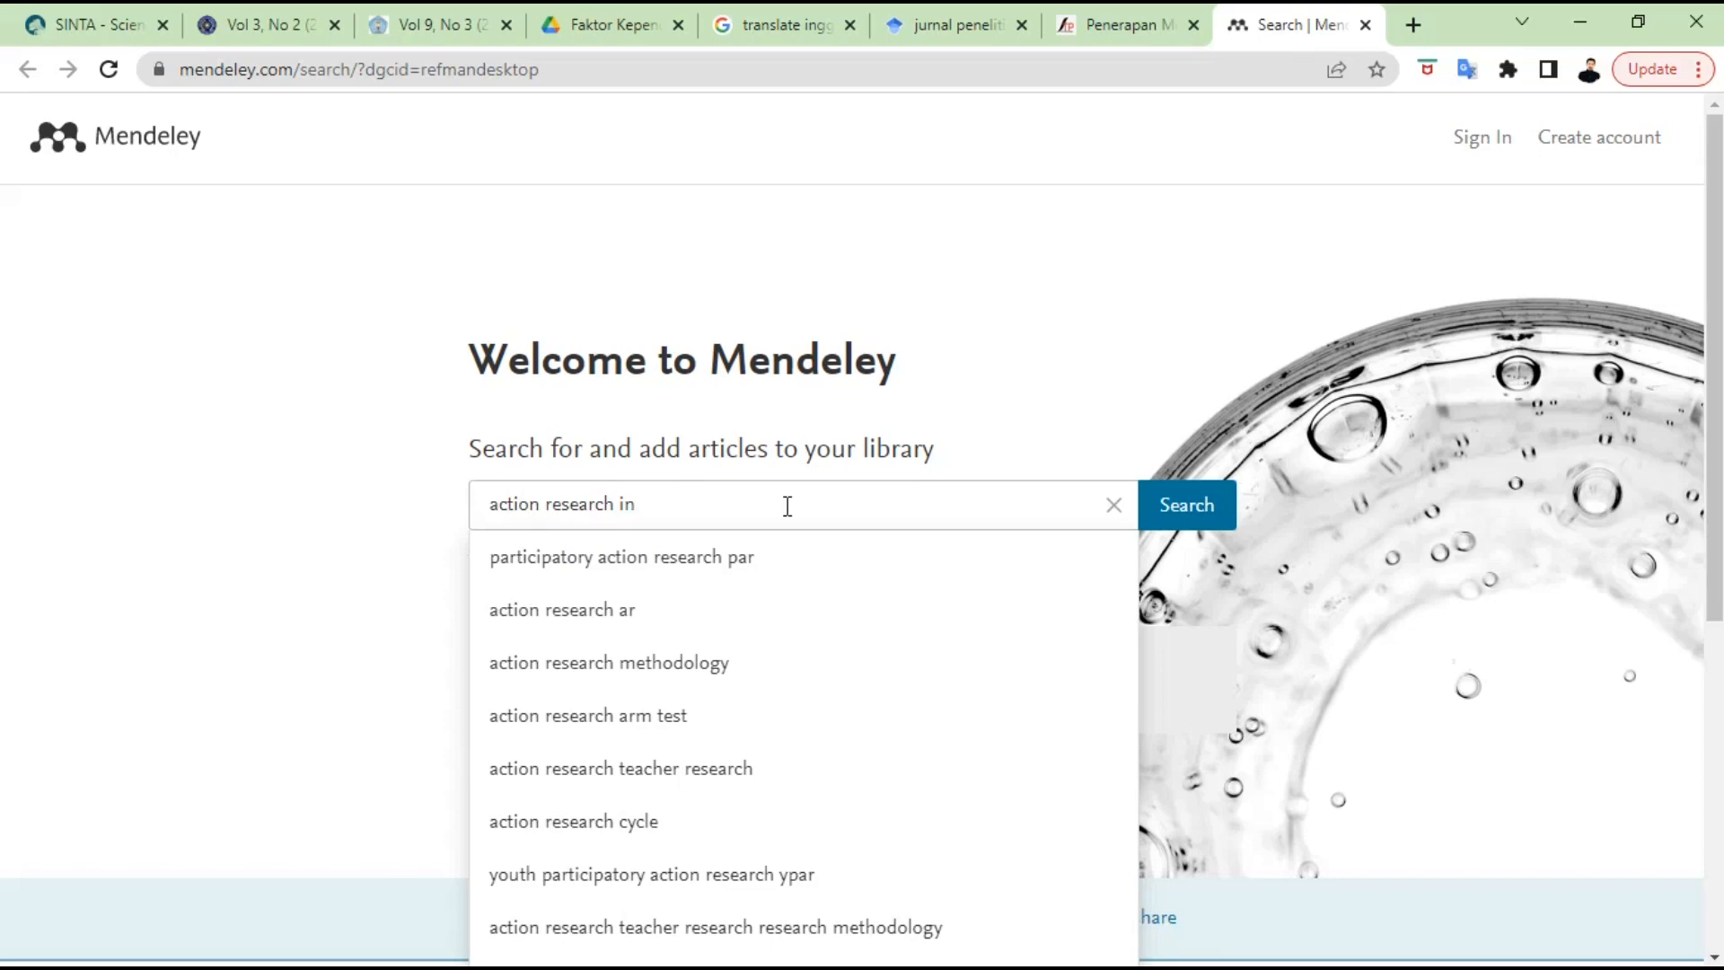
{"action": "type", "text": " junior school"}
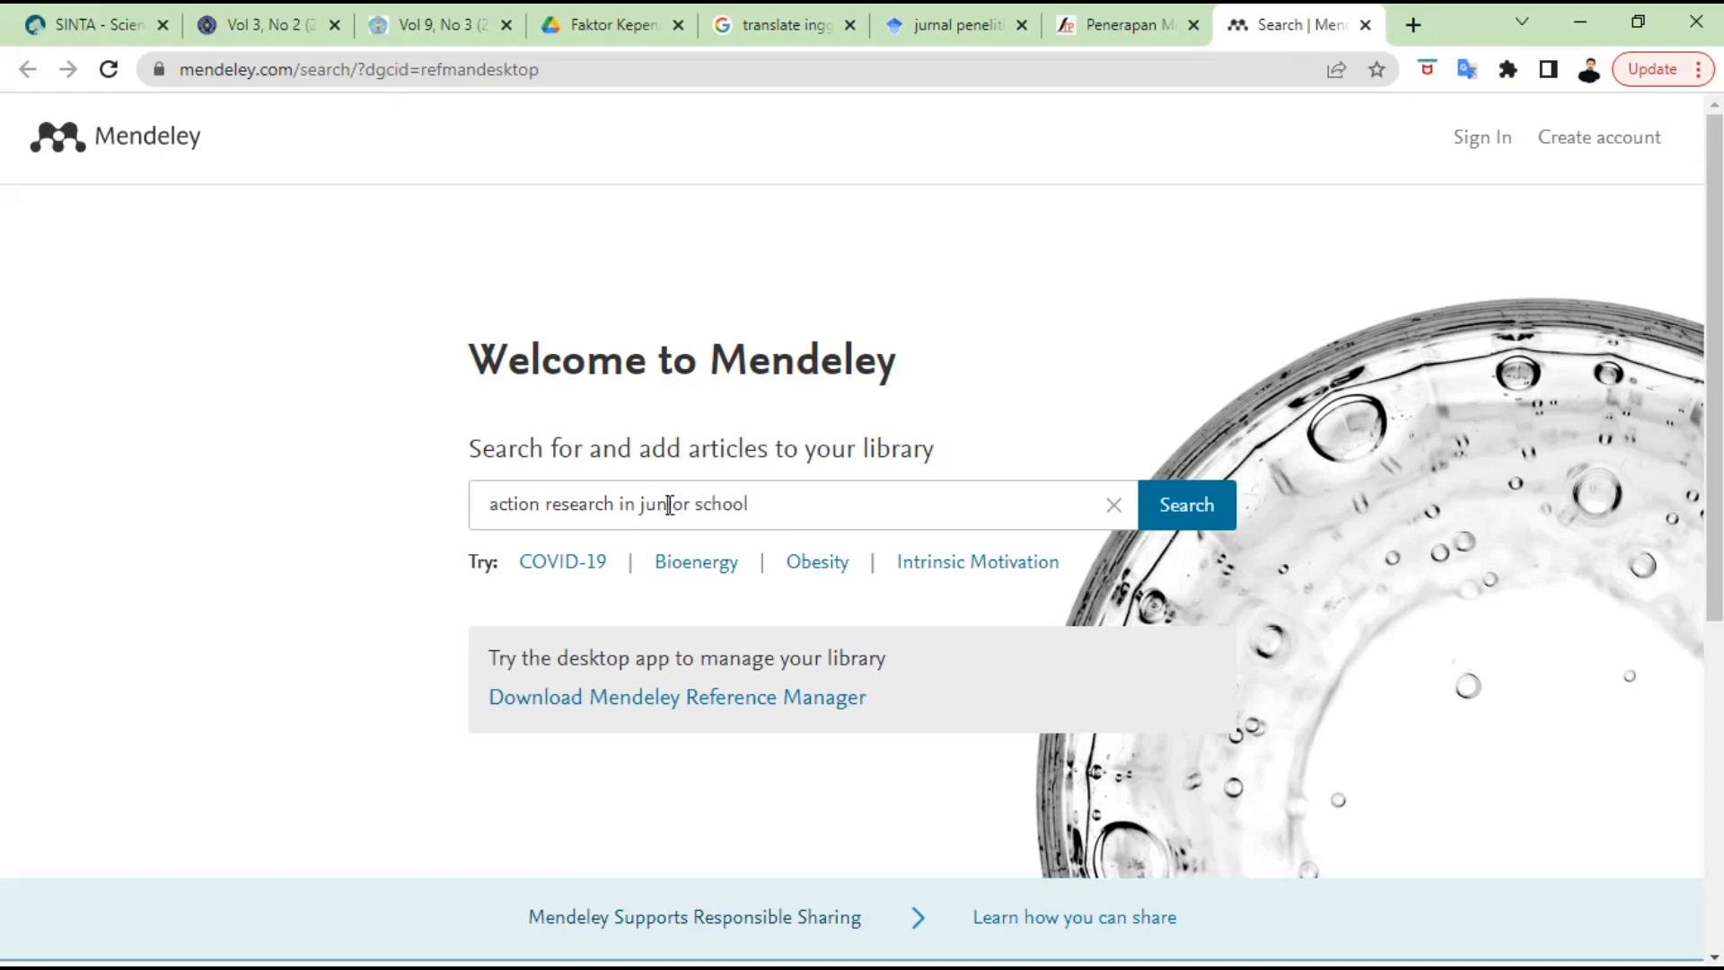
{"action": "double_click", "coordinate": [669, 505]}
{"action": "type", "text": "primary"}
- Run the 'action research in primary school' search and scroll through the 5,537 results
{"action": "key", "text": "Return"}
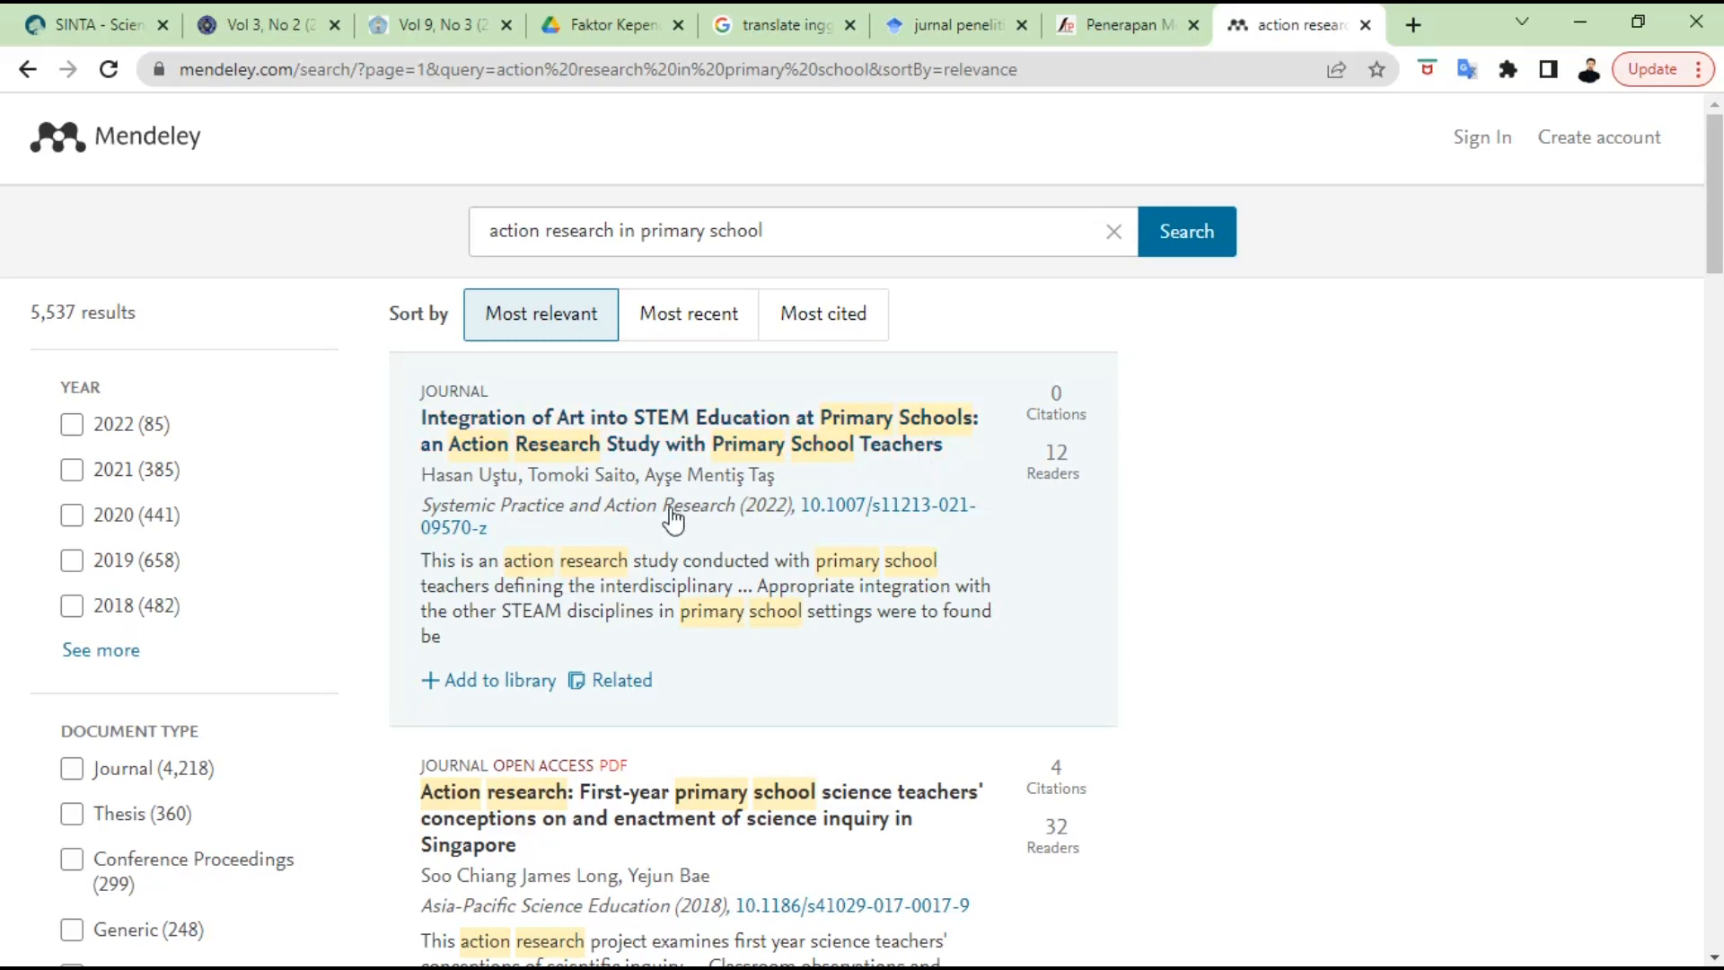
{"action": "scroll", "coordinate": [660, 520], "scroll_direction": "down", "scroll_amount": 4}
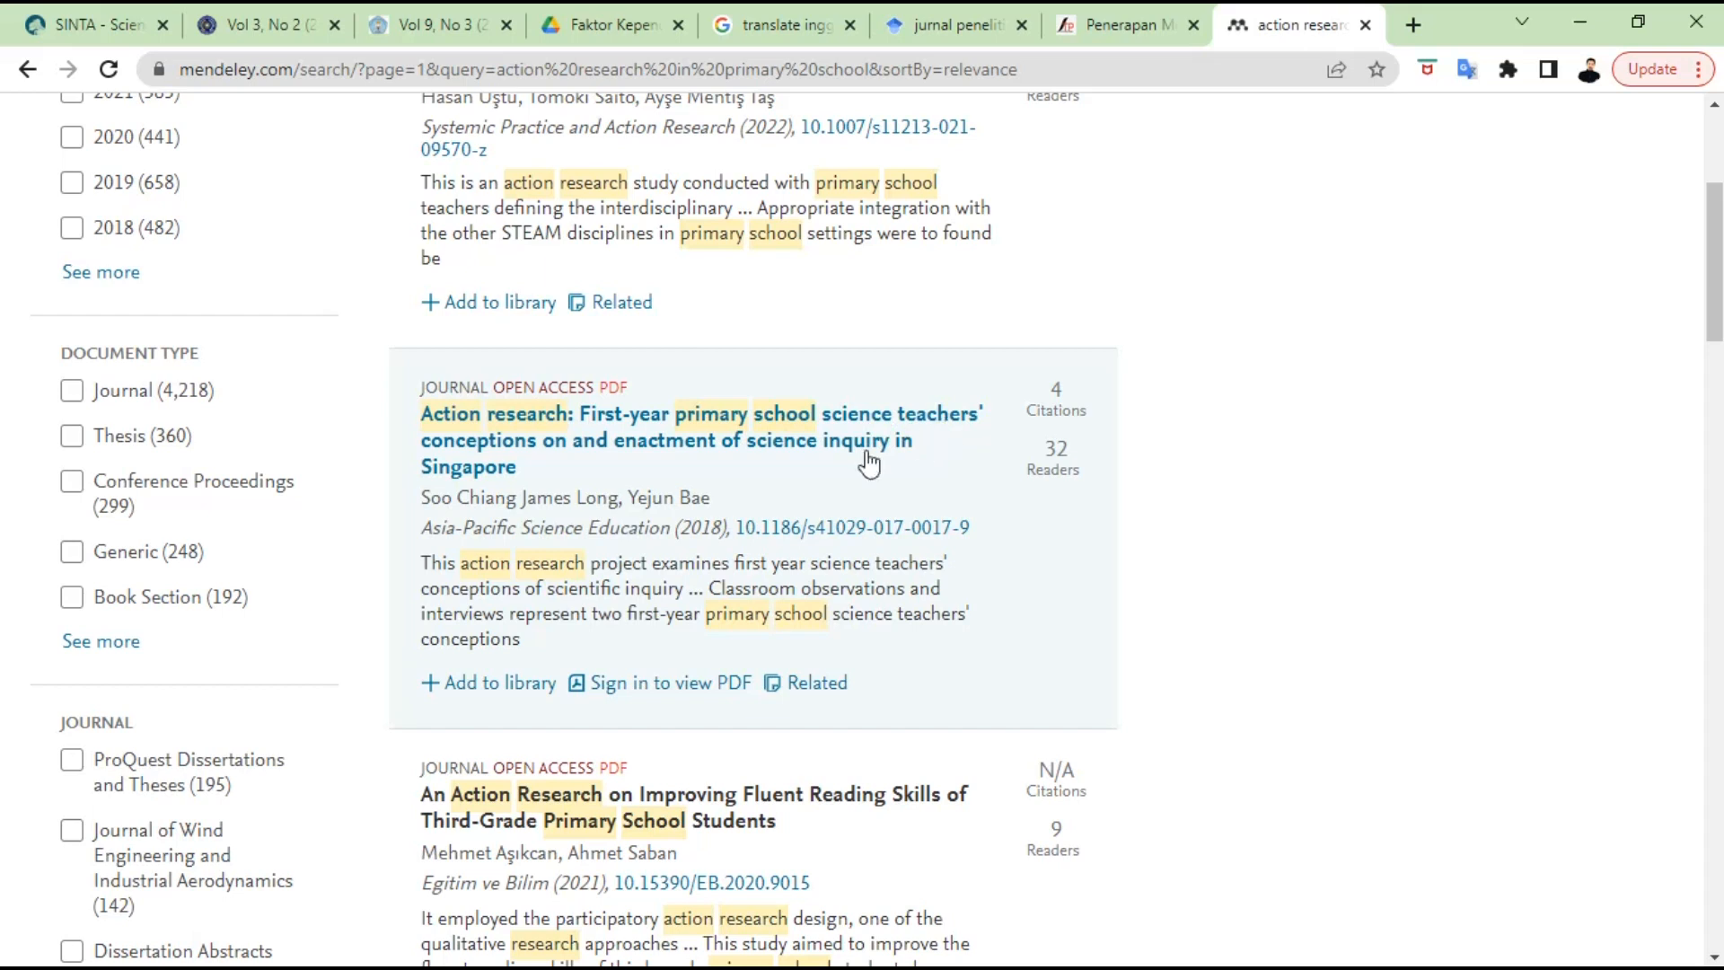
{"action": "scroll", "coordinate": [678, 472], "scroll_direction": "down", "scroll_amount": 3}
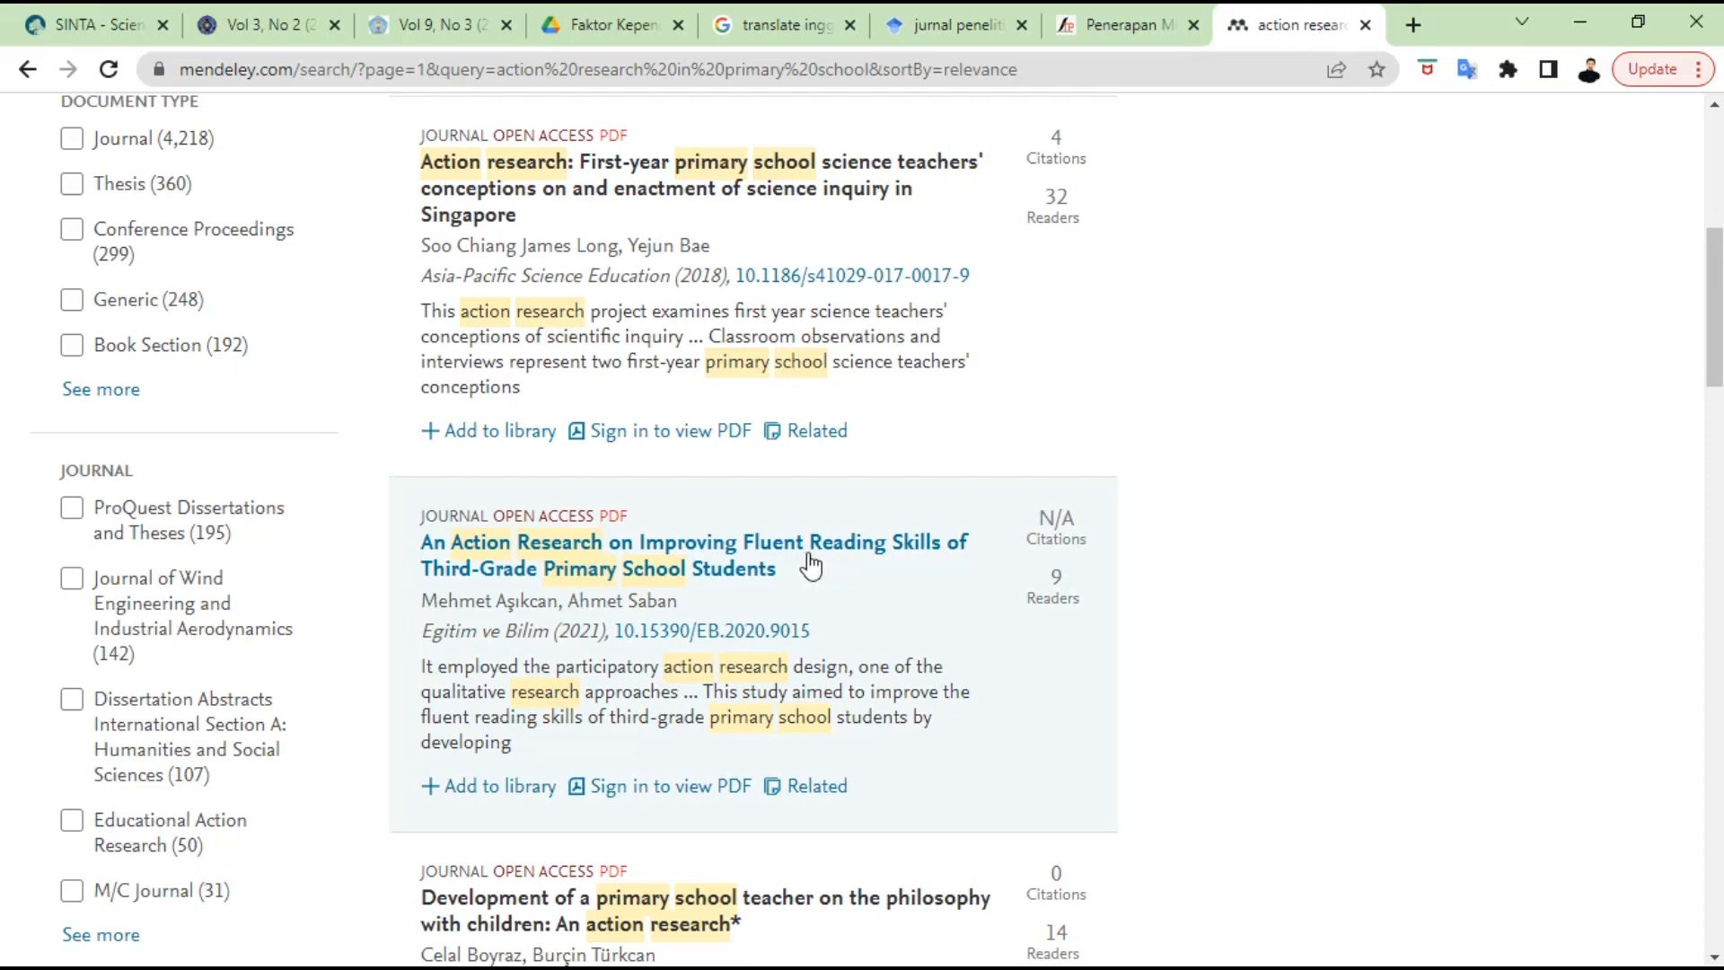
{"action": "scroll", "coordinate": [811, 566], "scroll_direction": "down", "scroll_amount": 1}
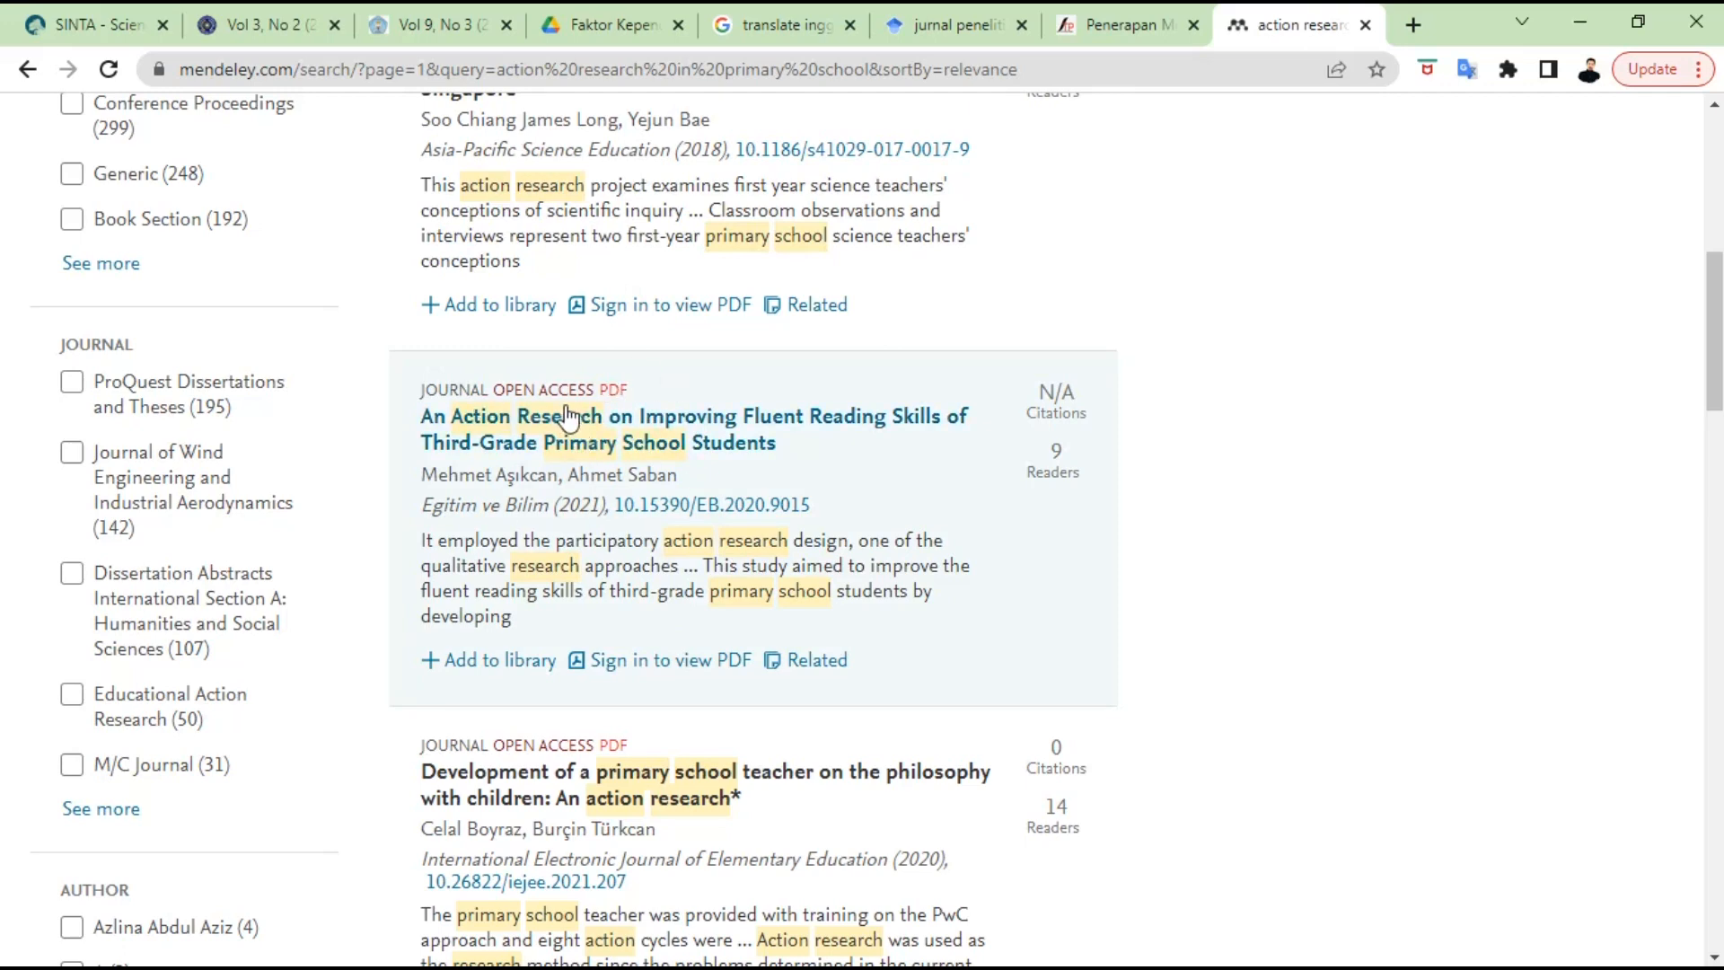
- Save the second result, the fluent reading skills action research paper, to the library and download its PDF
{"action": "left_click", "coordinate": [617, 400]}
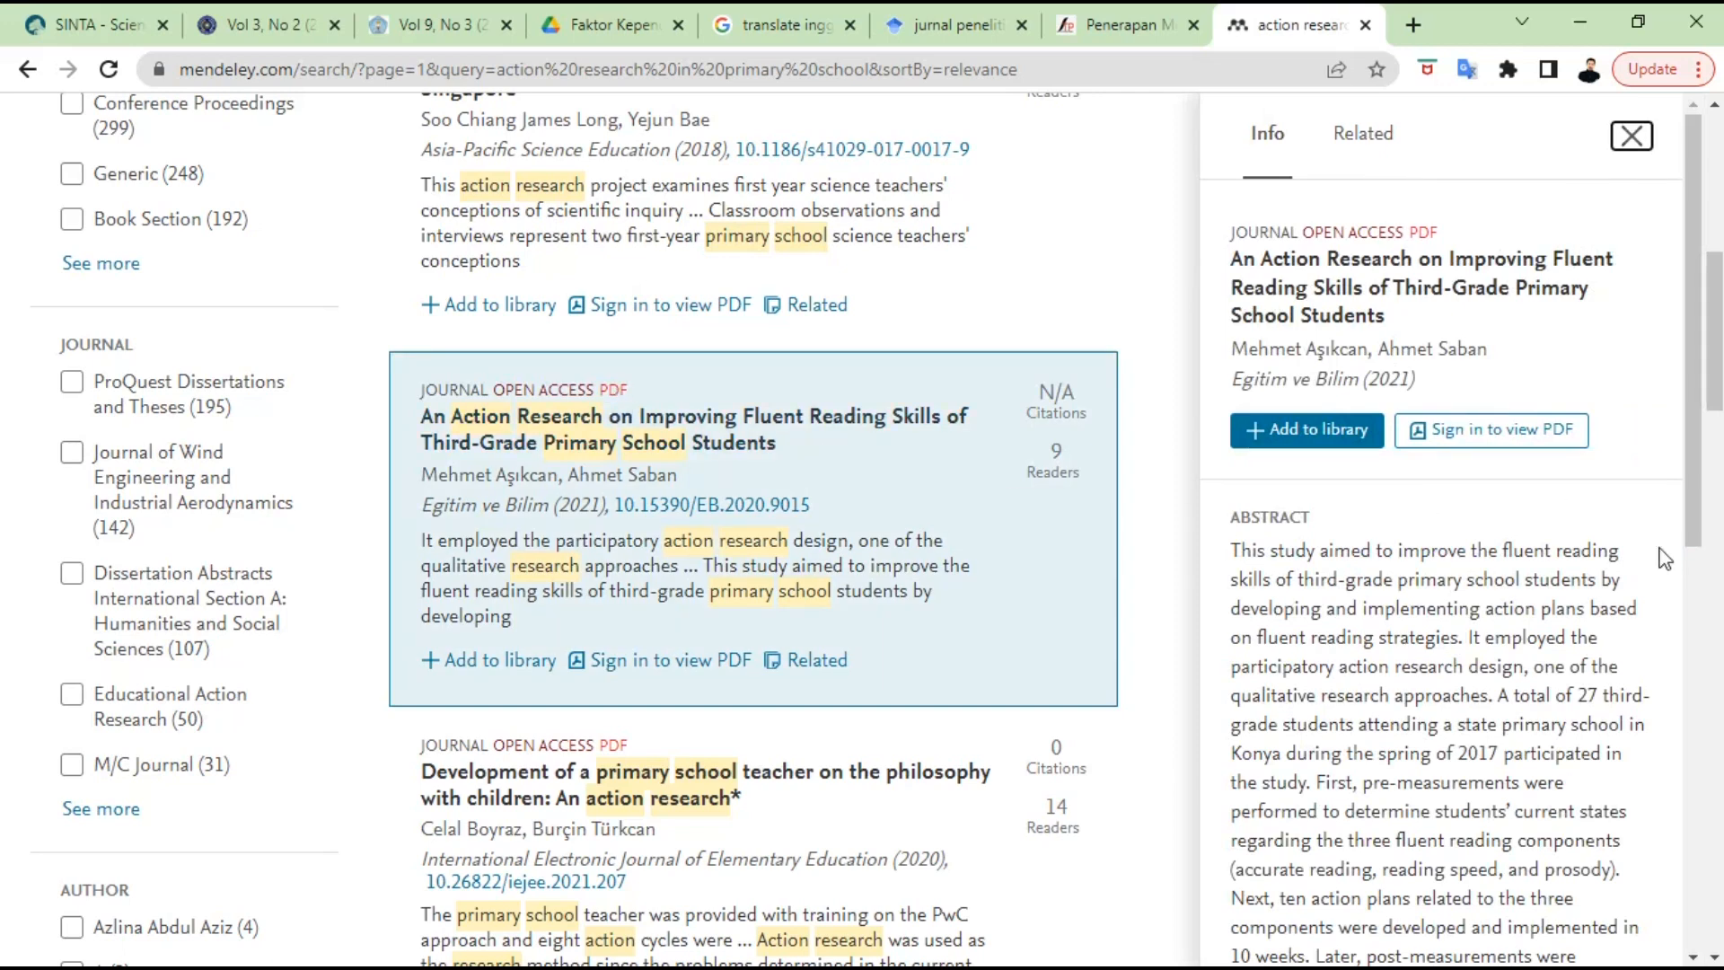
{"action": "left_click", "coordinate": [1513, 431]}
{"action": "left_click", "coordinate": [1147, 26]}
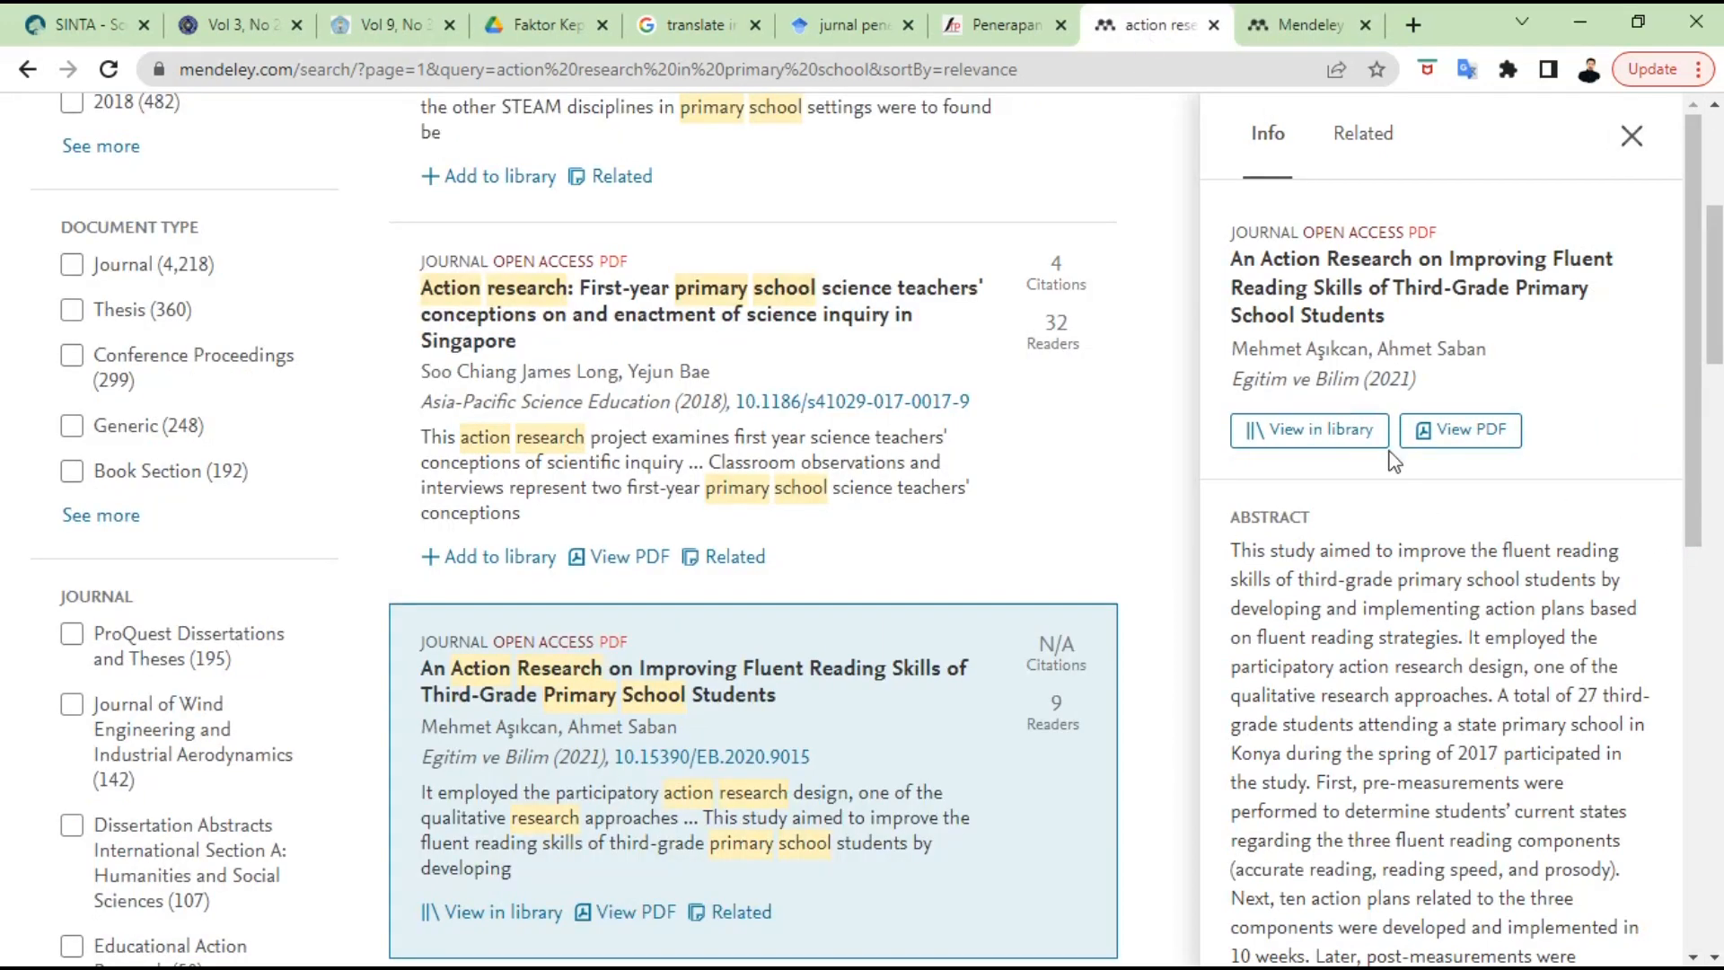
{"action": "left_click", "coordinate": [1454, 431]}
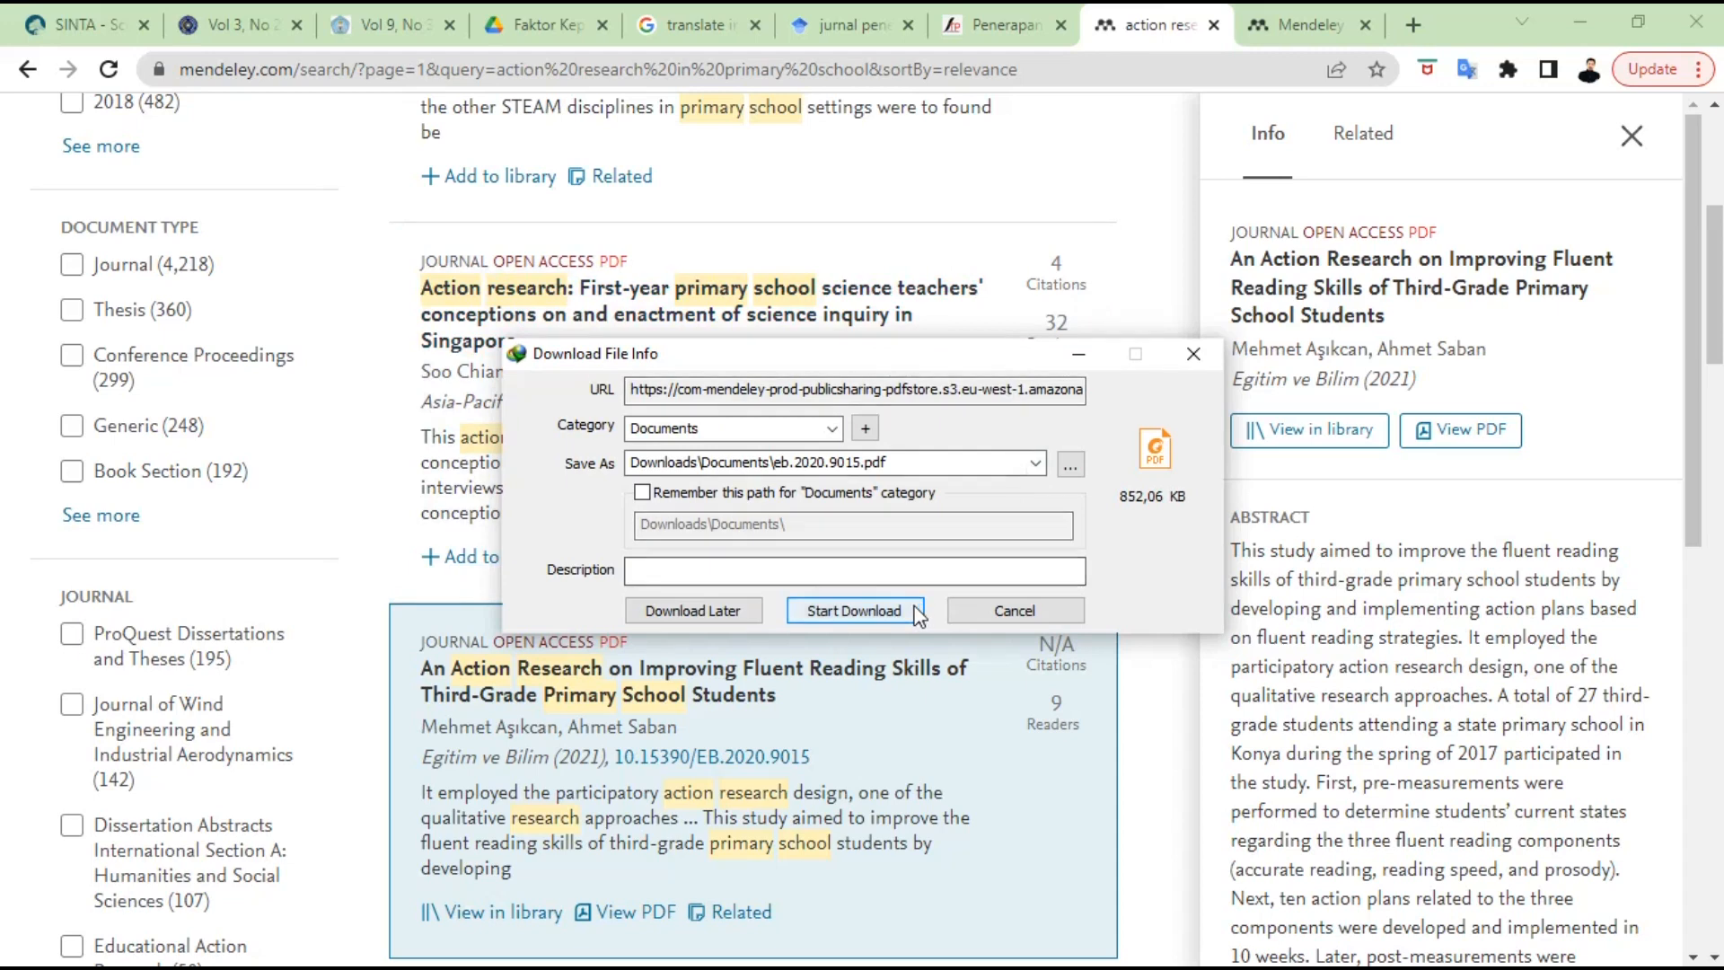
{"action": "left_click", "coordinate": [853, 611]}
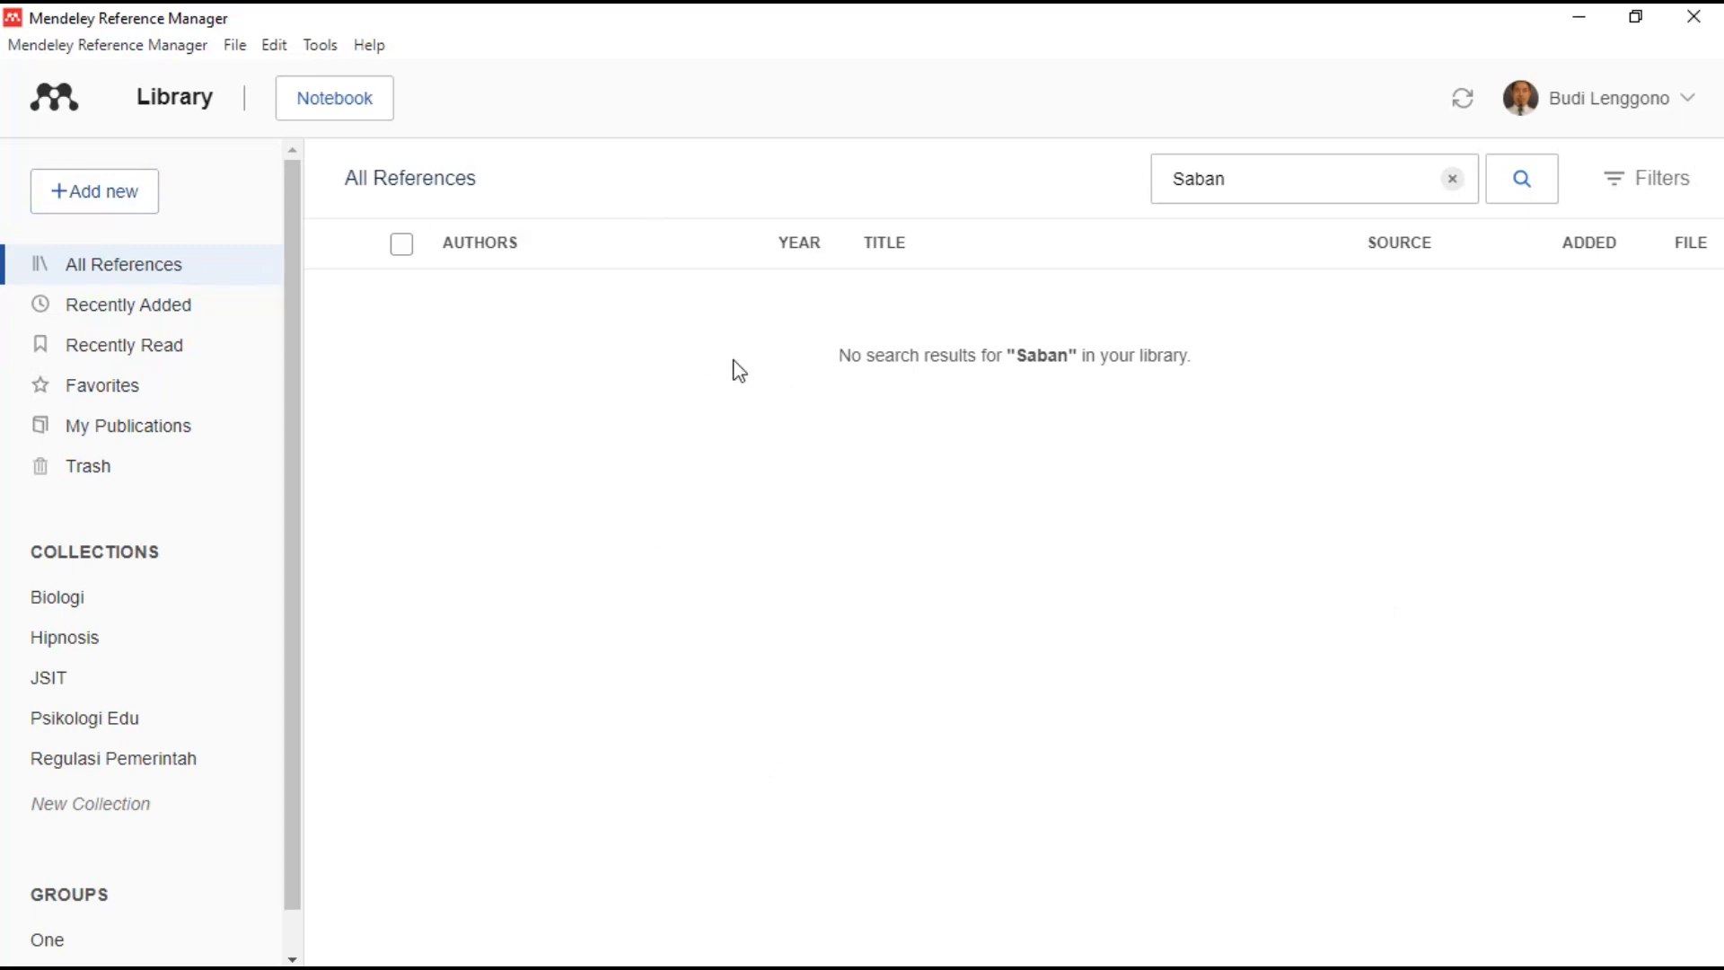
- Import eb.2020.9015 from Downloads > Documents as a new reference from file
{"action": "left_click", "coordinate": [130, 201]}
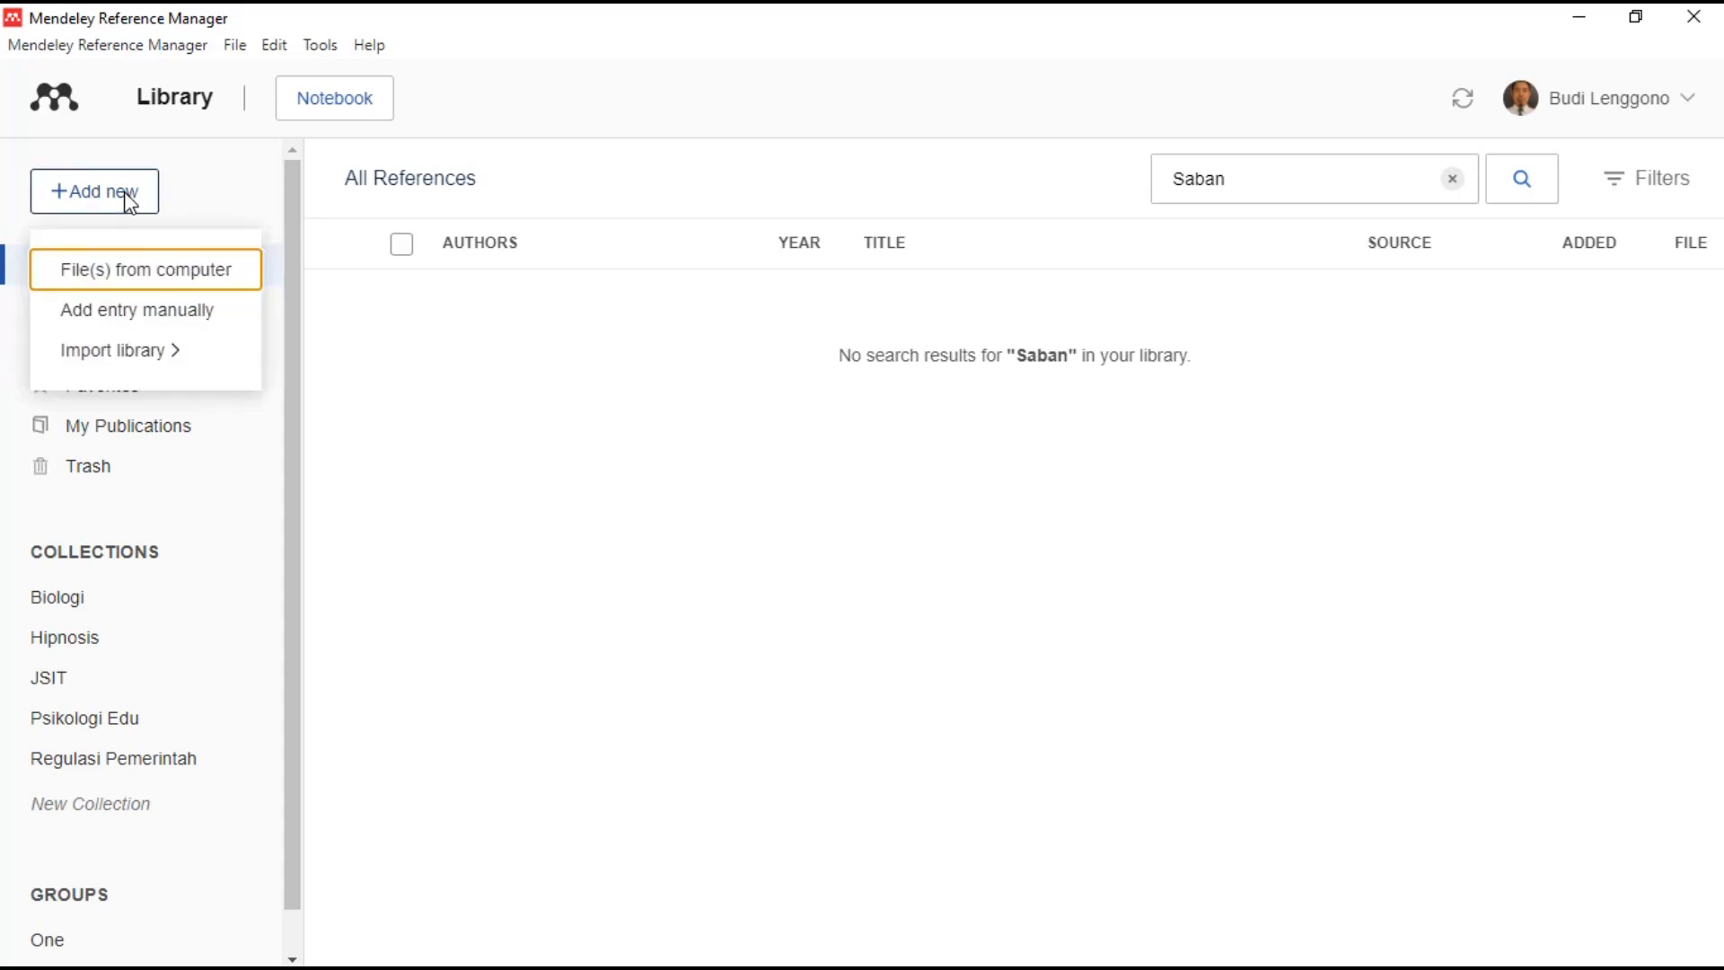
{"action": "left_click", "coordinate": [153, 275]}
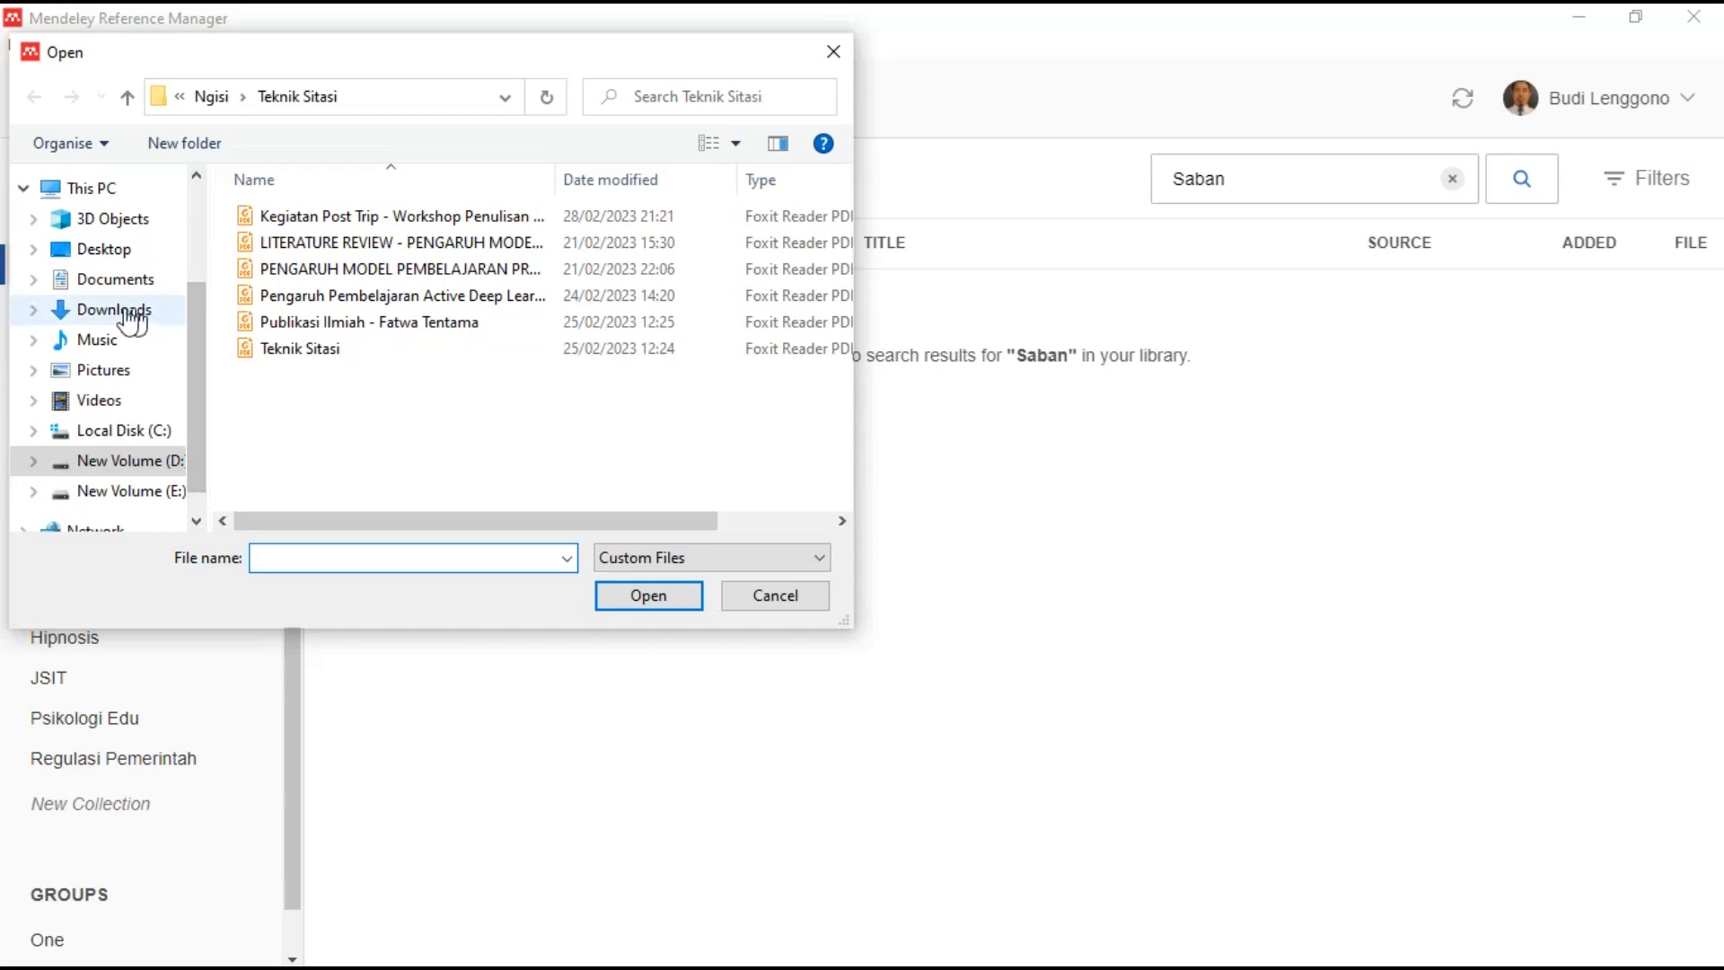
{"action": "left_click", "coordinate": [36, 310]}
{"action": "left_click", "coordinate": [129, 381]}
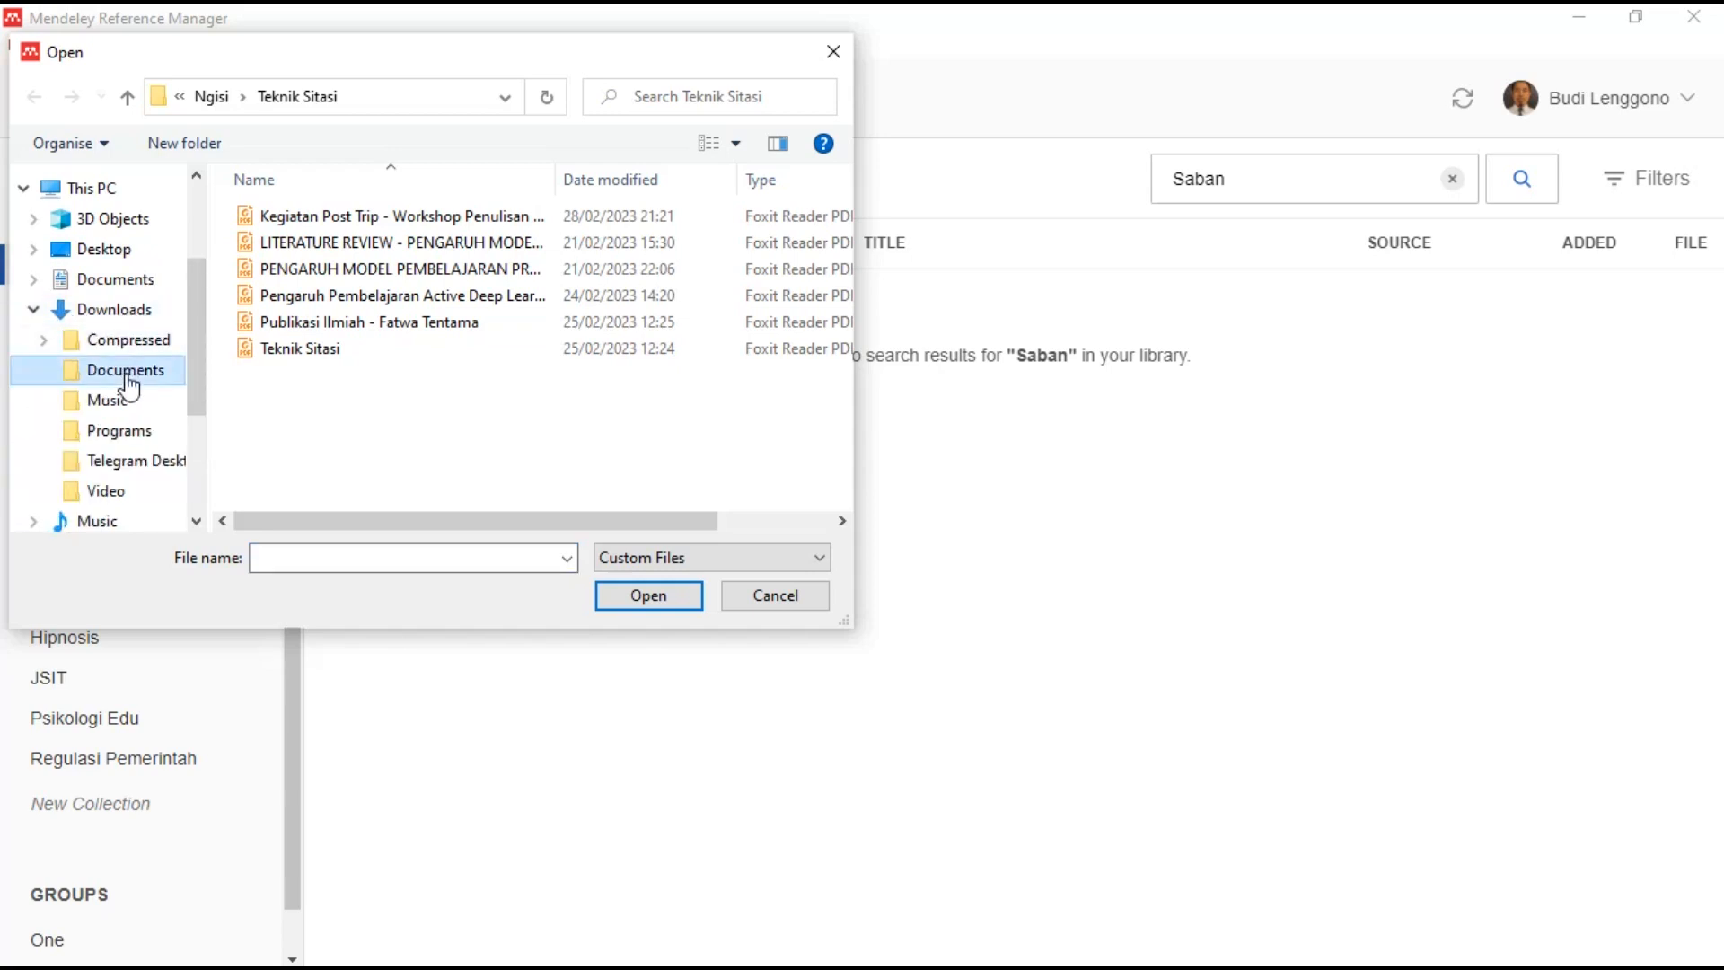
{"action": "left_click_drag", "start_coordinate": [855, 350], "coordinate": [1116, 349]}
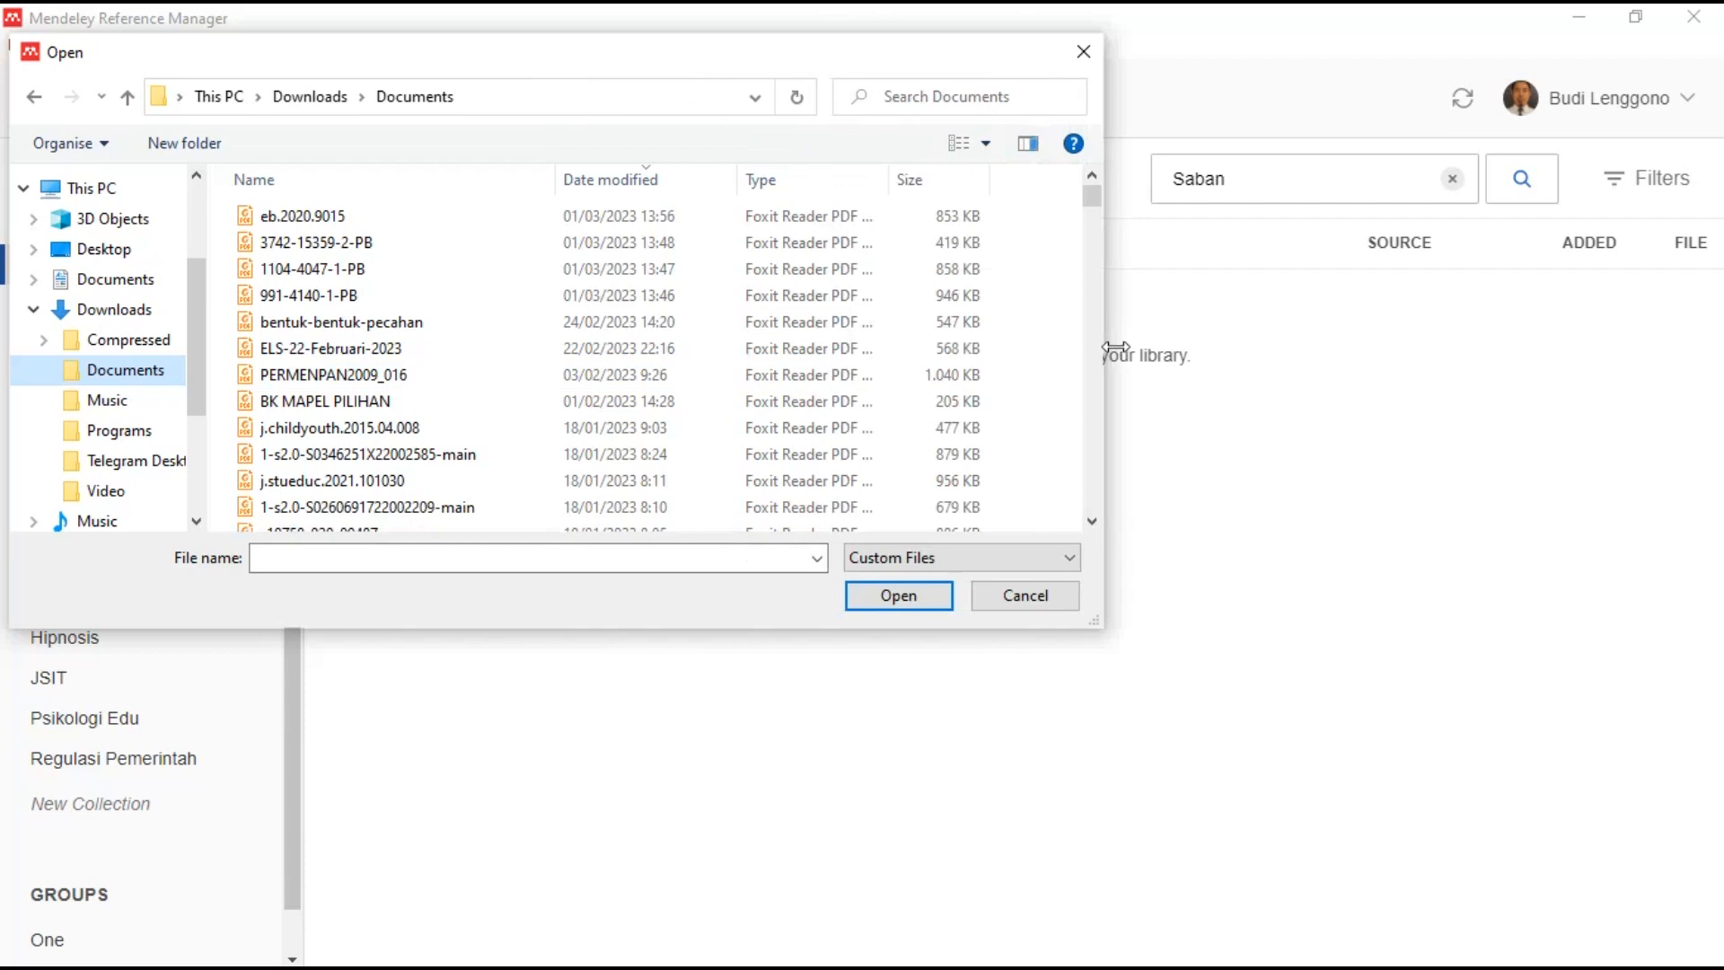
{"action": "left_click", "coordinate": [356, 223]}
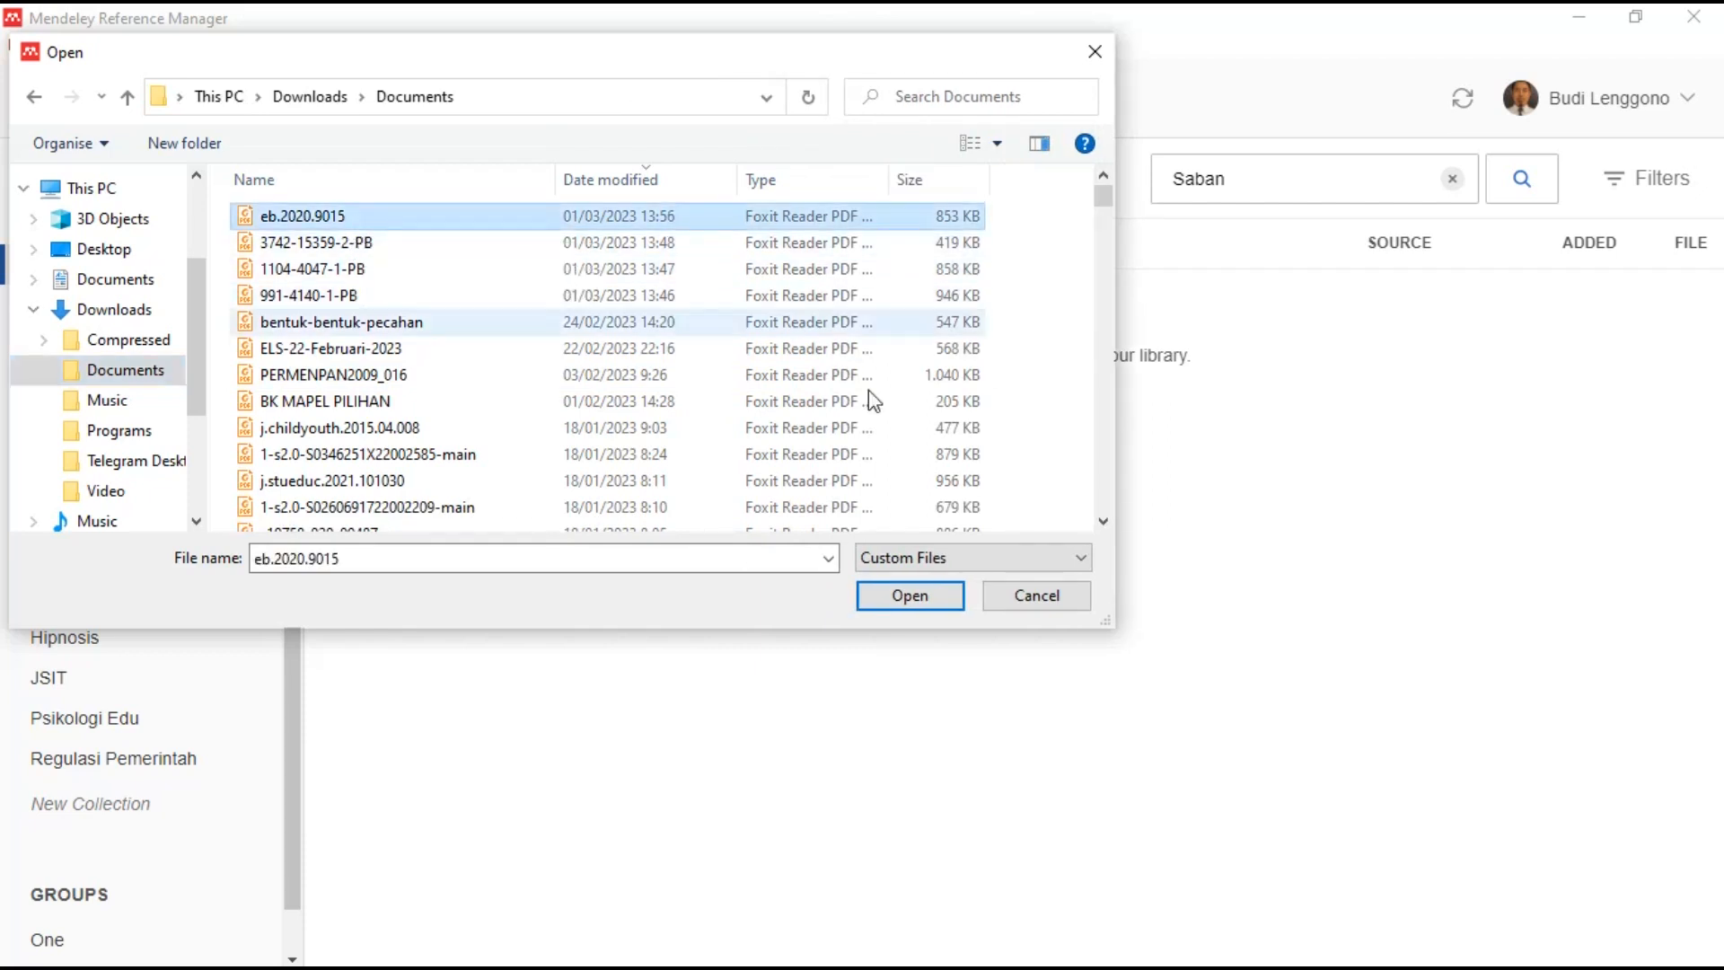
{"action": "left_click", "coordinate": [910, 596]}
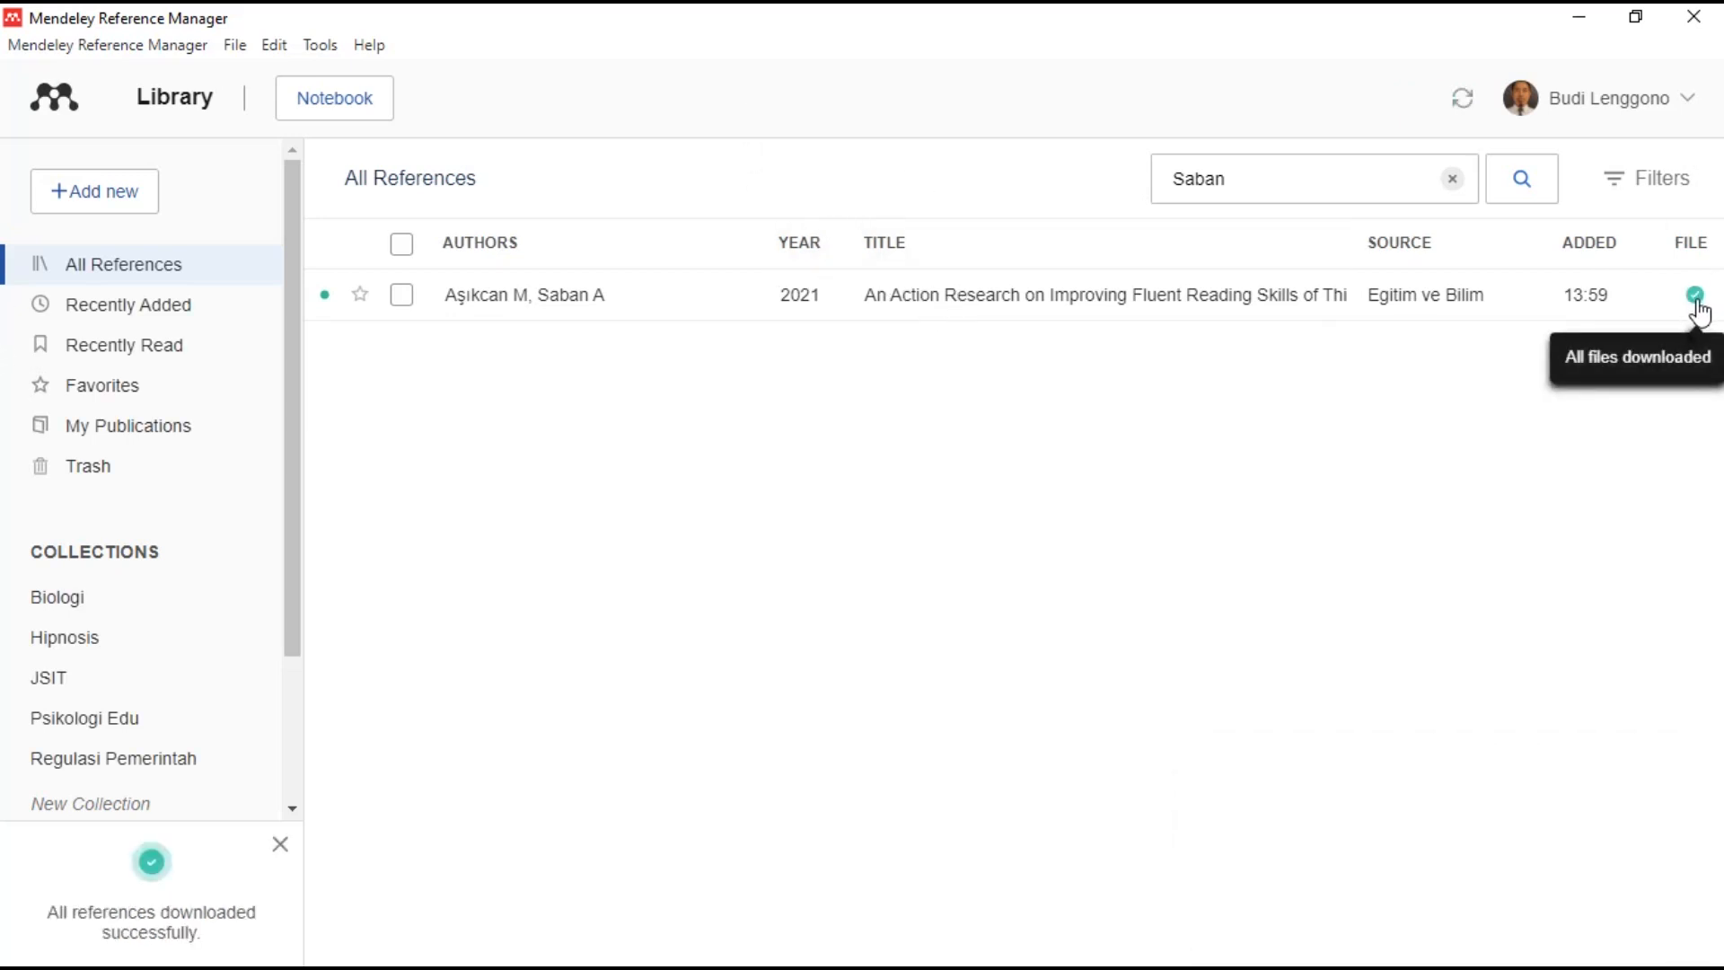
- Review the imported article's journal, year and pages details, then close them
{"action": "left_click", "coordinate": [955, 296]}
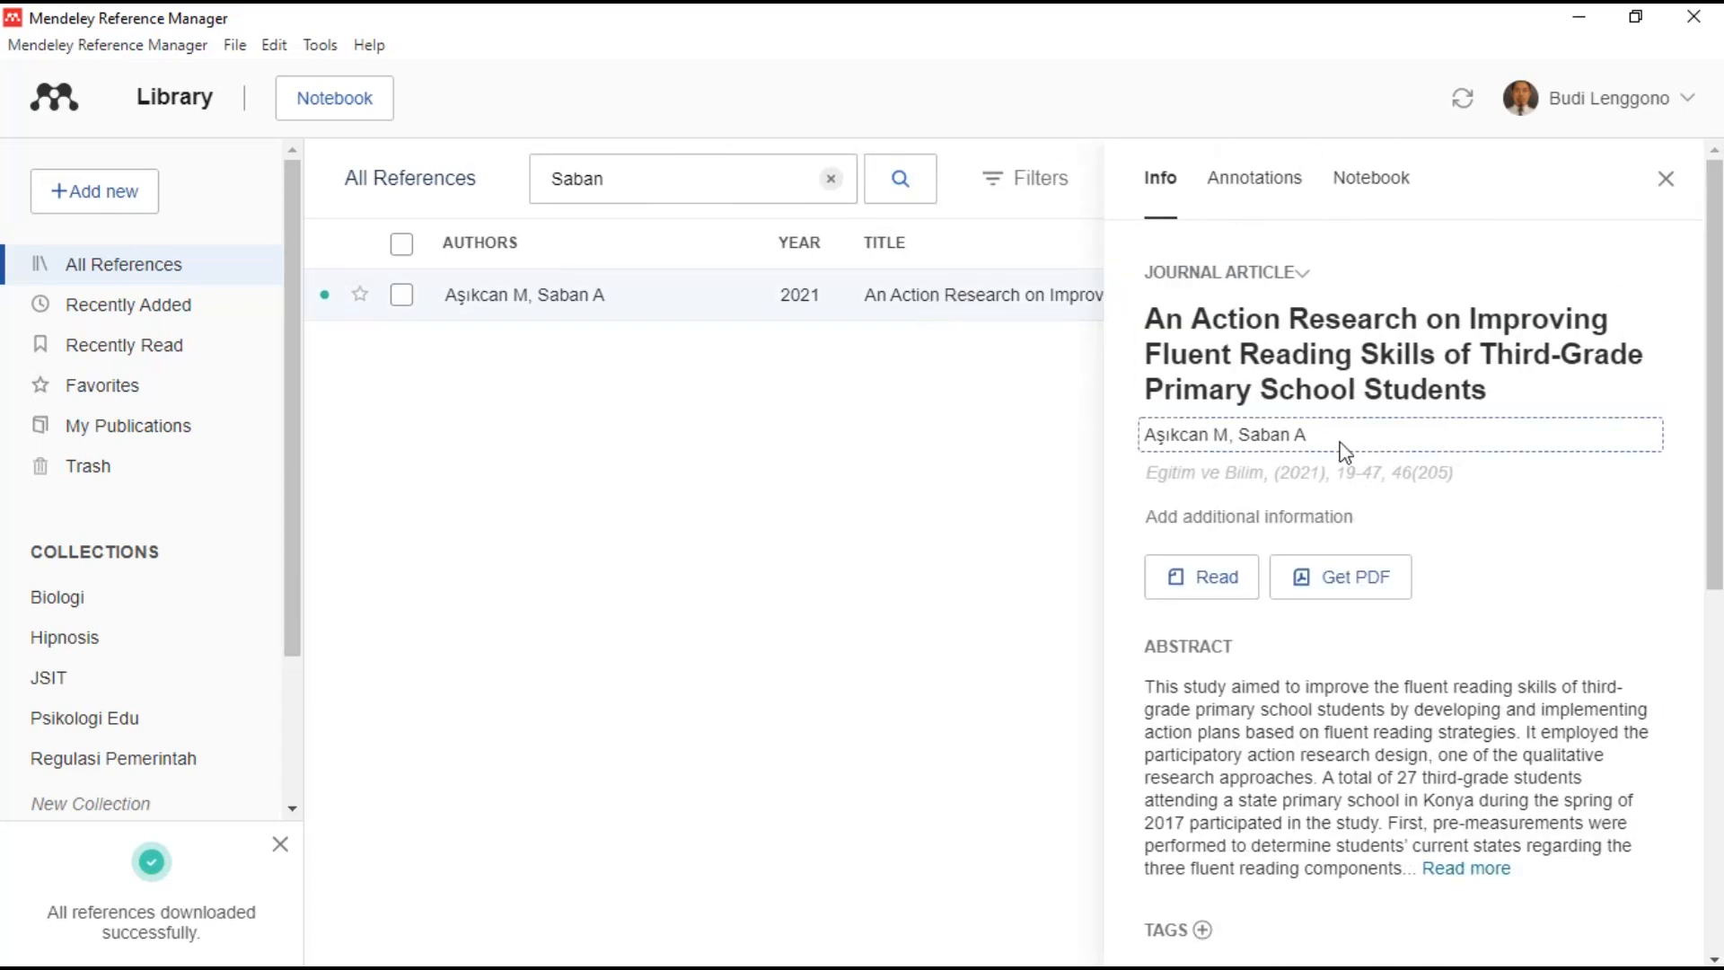
{"action": "left_click", "coordinate": [1349, 477]}
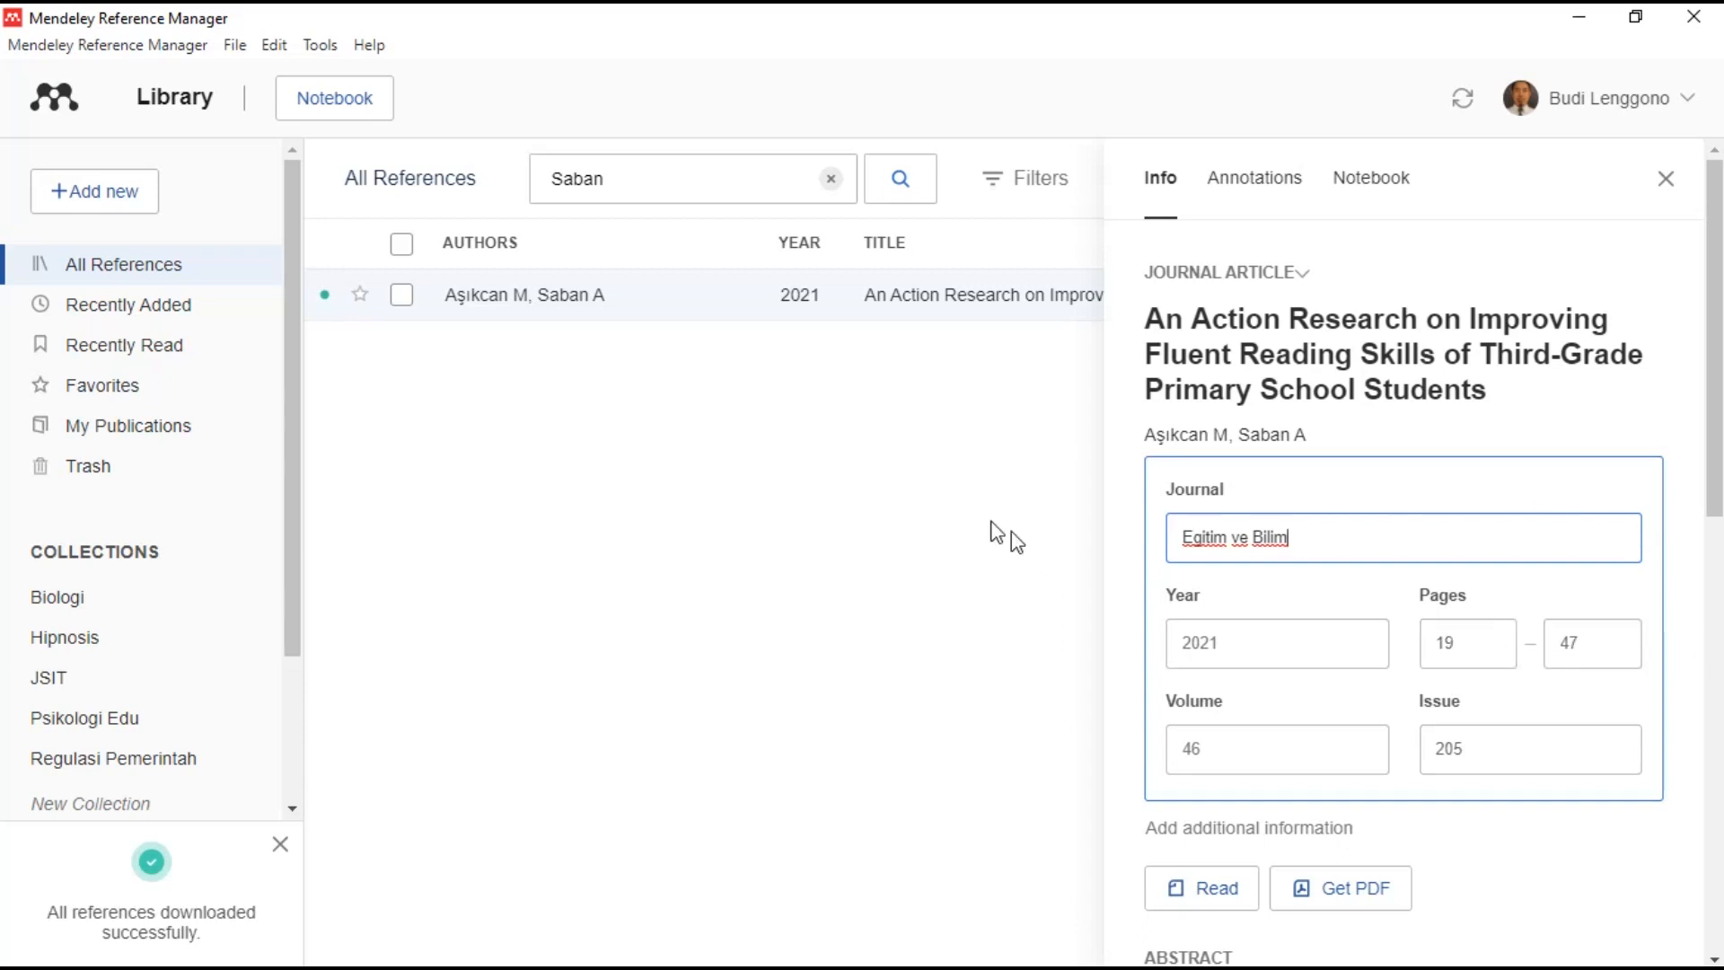
{"action": "left_click", "coordinate": [968, 343]}
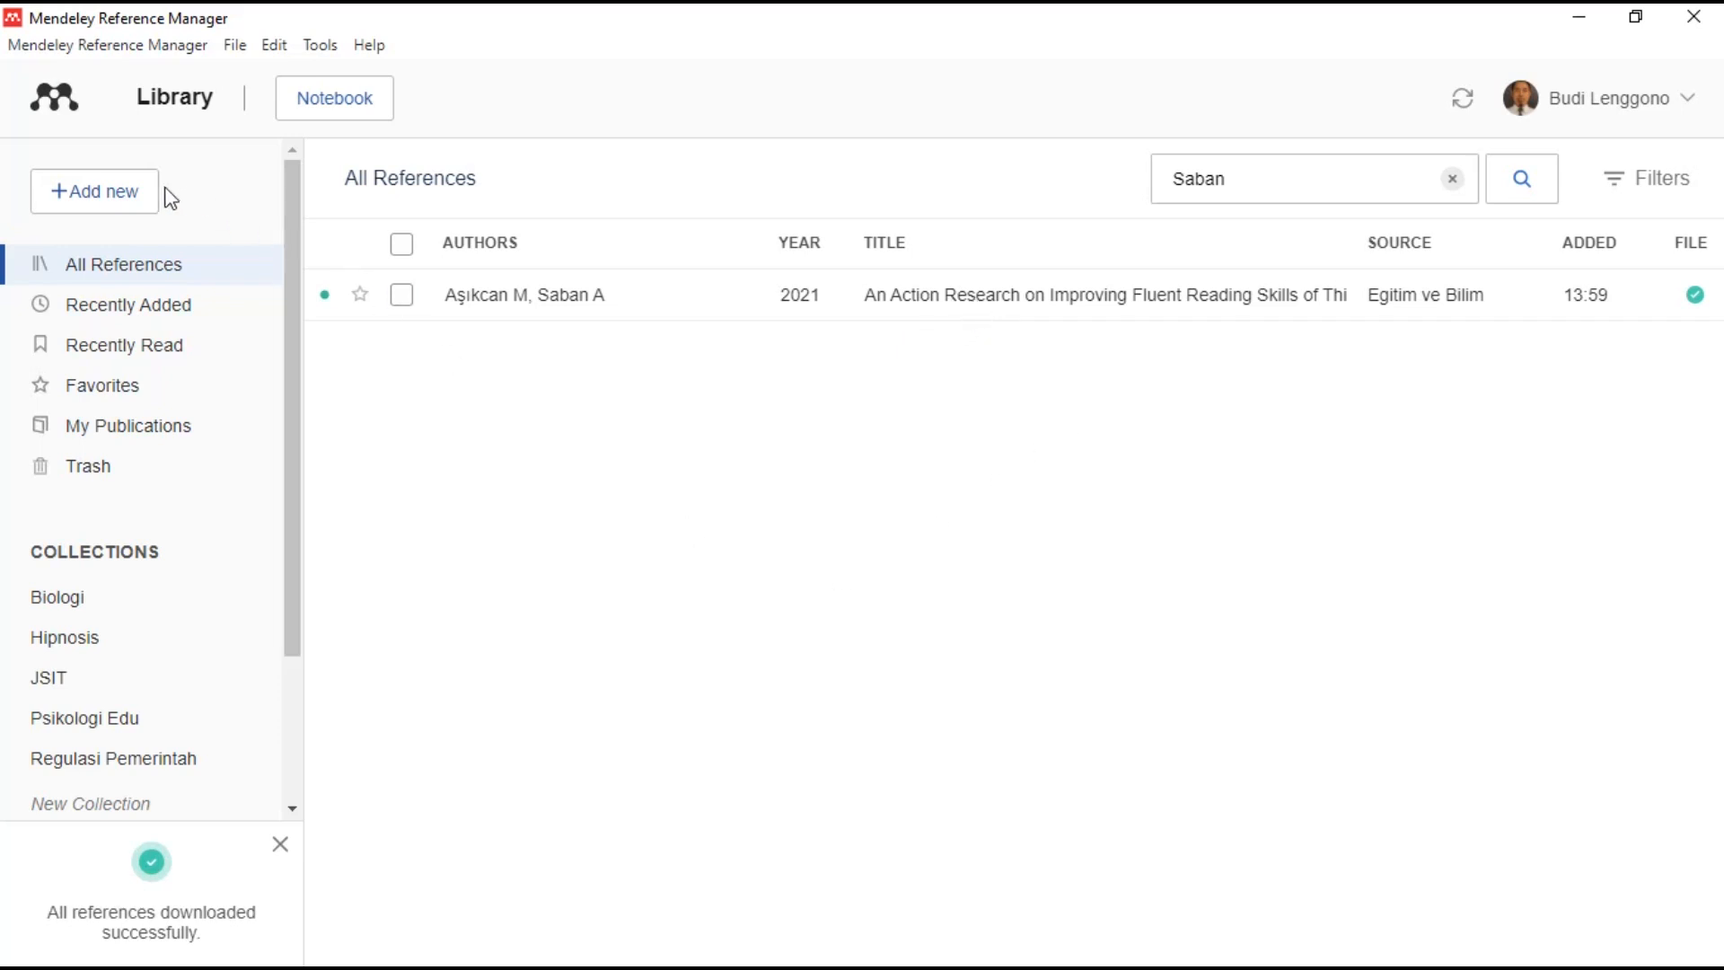
{"action": "left_click", "coordinate": [130, 199]}
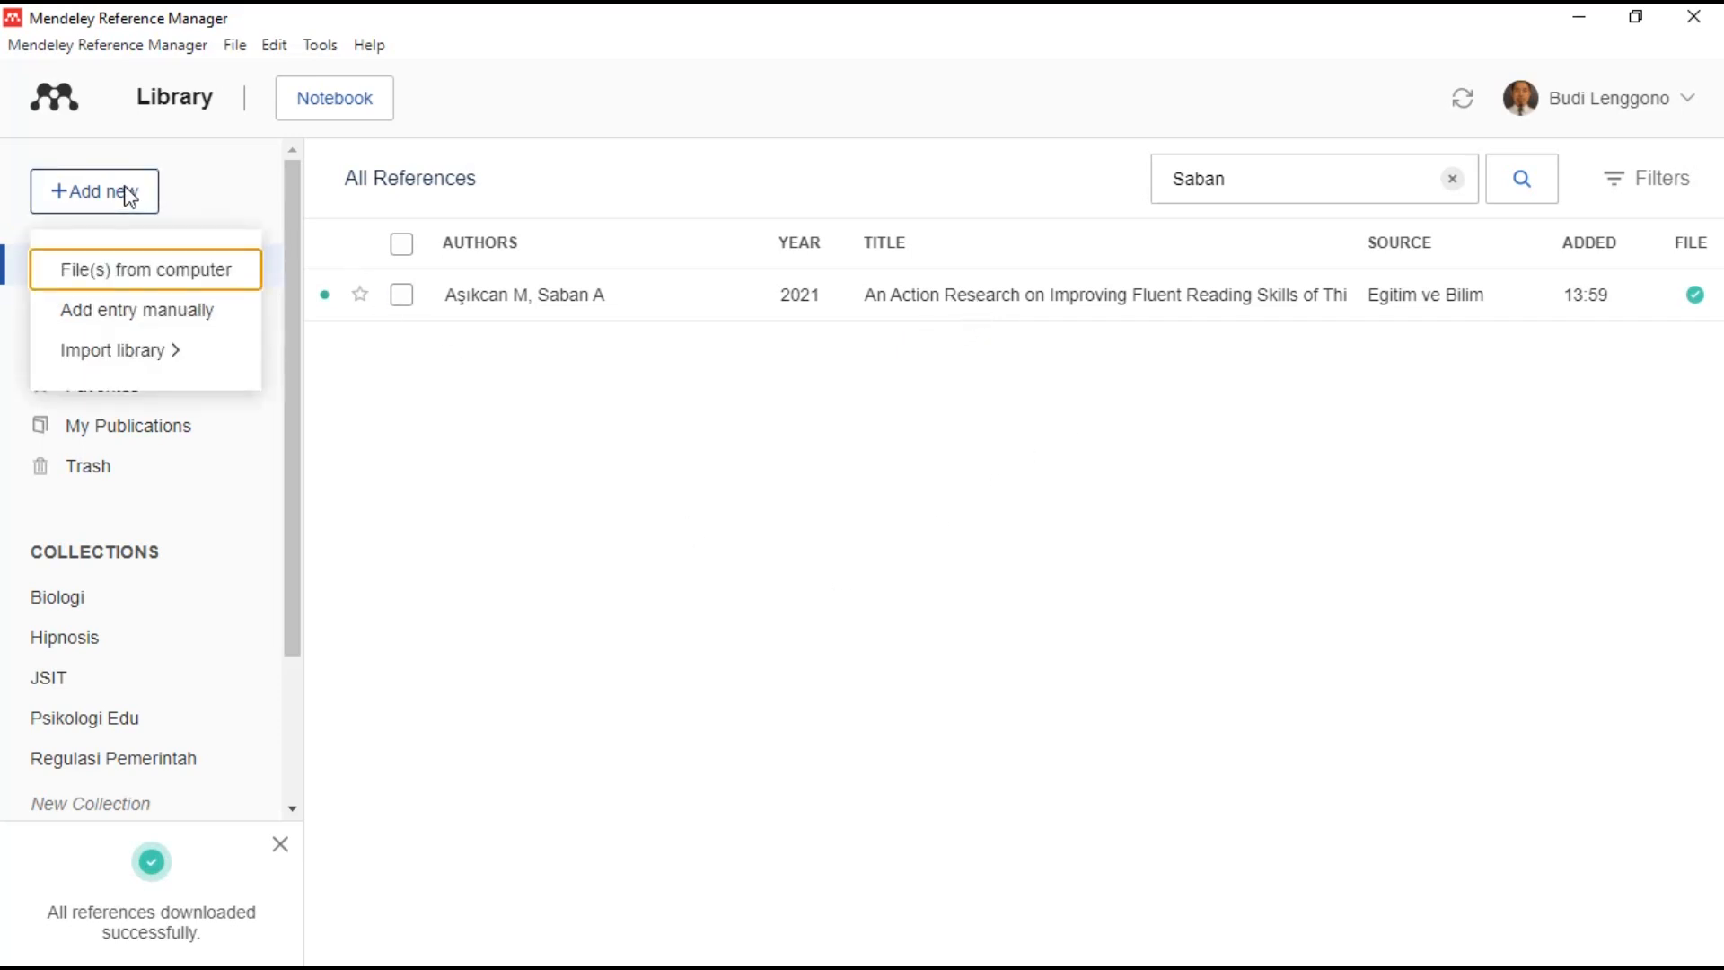
{"action": "left_click", "coordinate": [136, 280]}
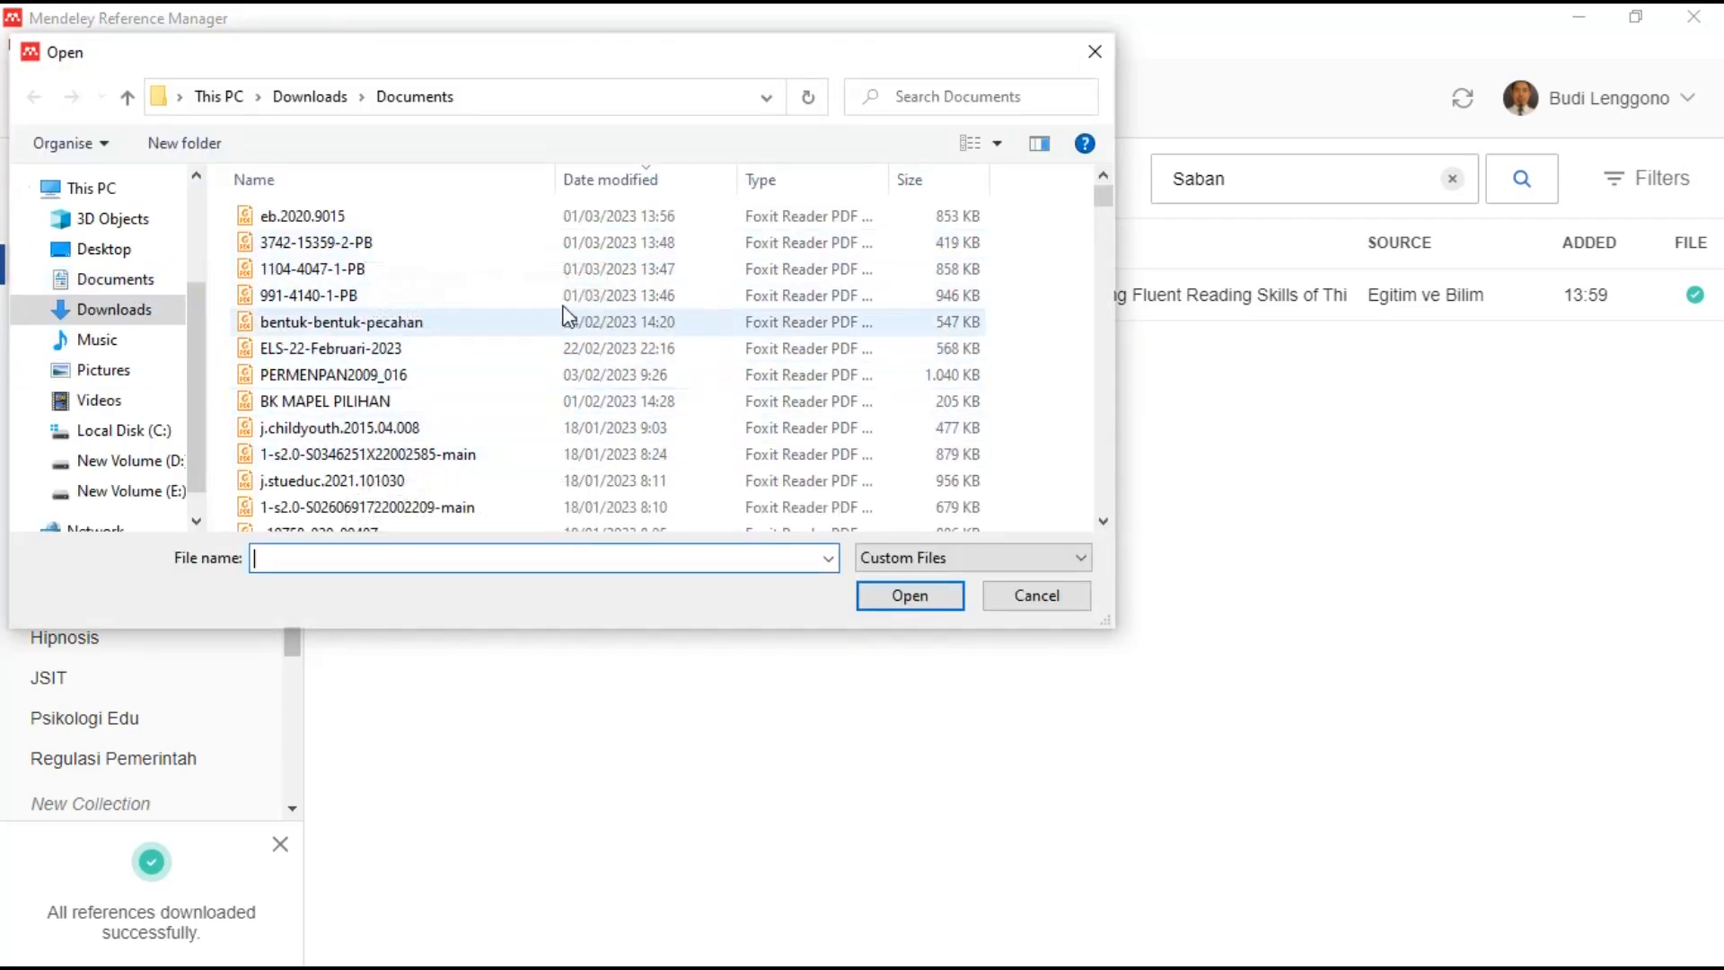
{"action": "left_click", "coordinate": [632, 246]}
{"action": "left_click", "coordinate": [391, 264], "text": "ctrl"}
{"action": "left_click", "coordinate": [368, 296], "text": "ctrl"}
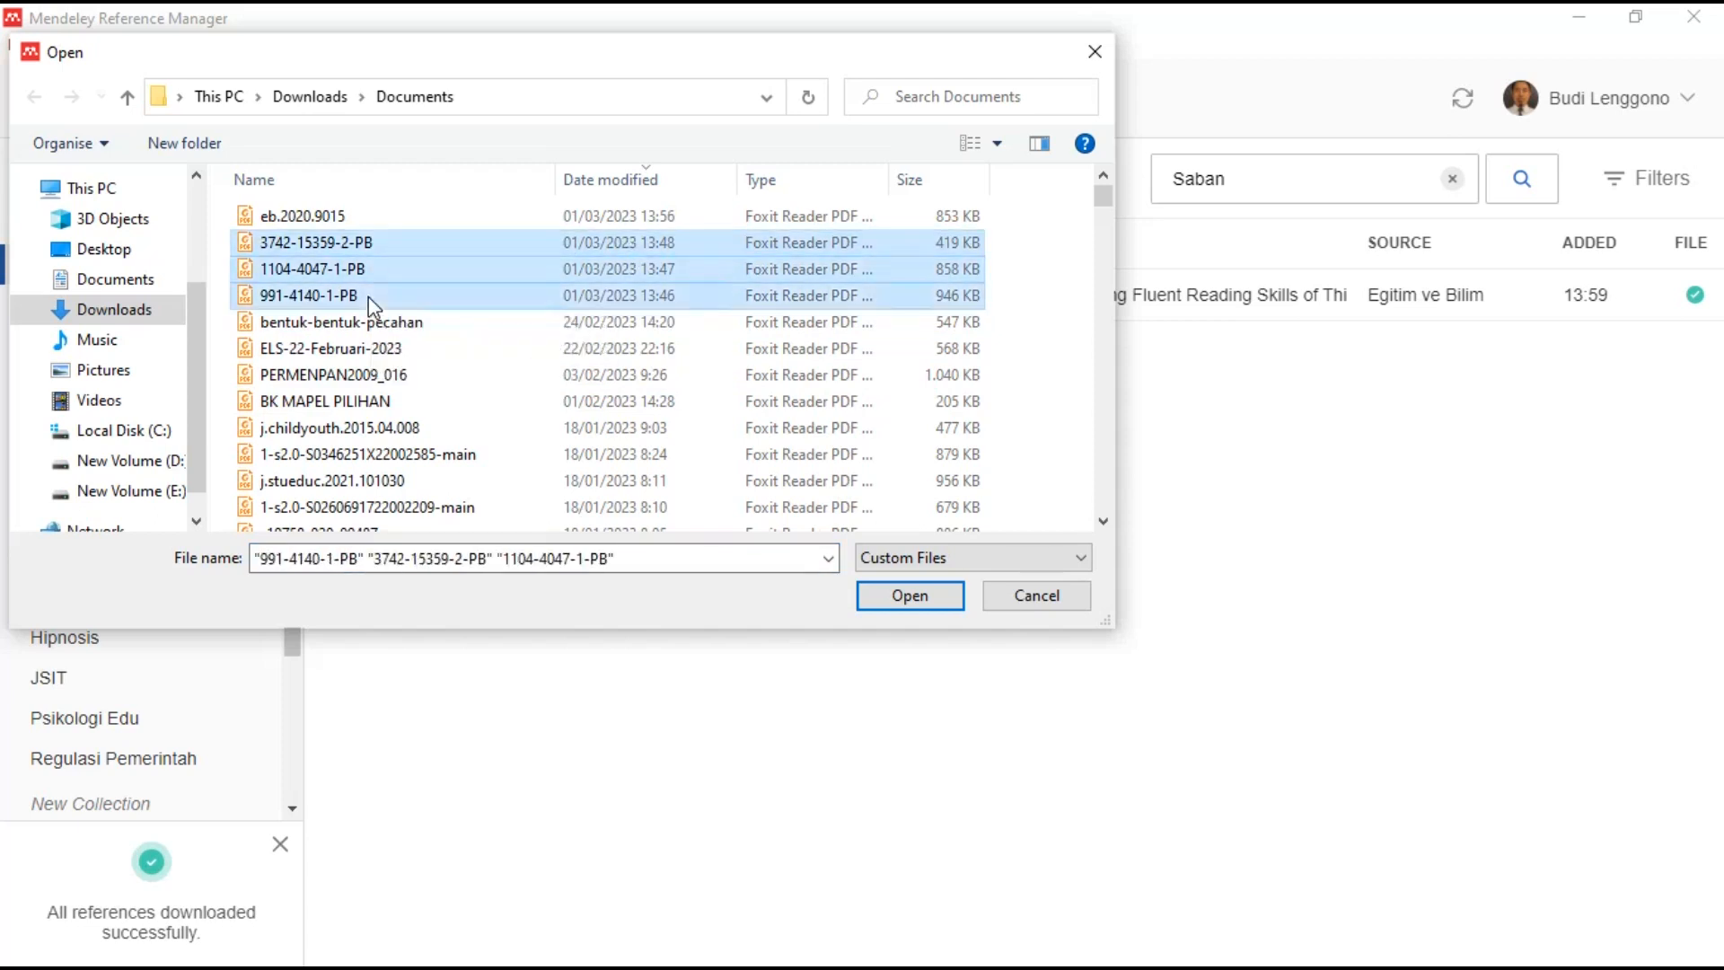
{"action": "left_click", "coordinate": [923, 600]}
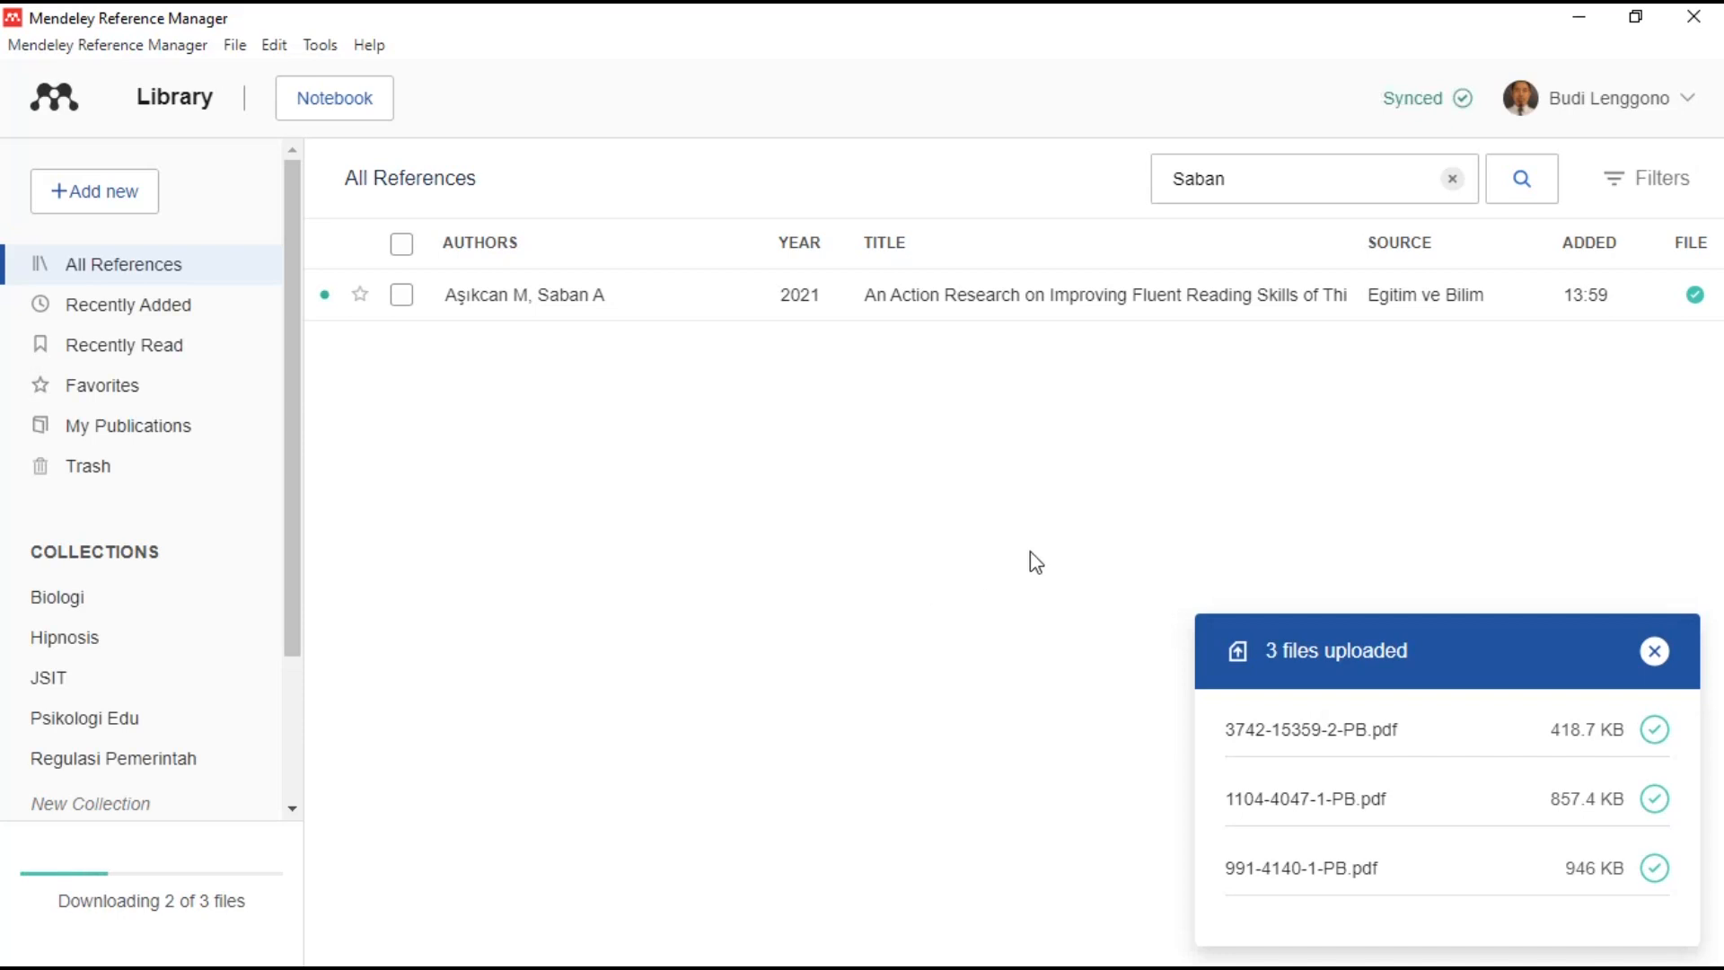
{"action": "left_click", "coordinate": [1655, 651]}
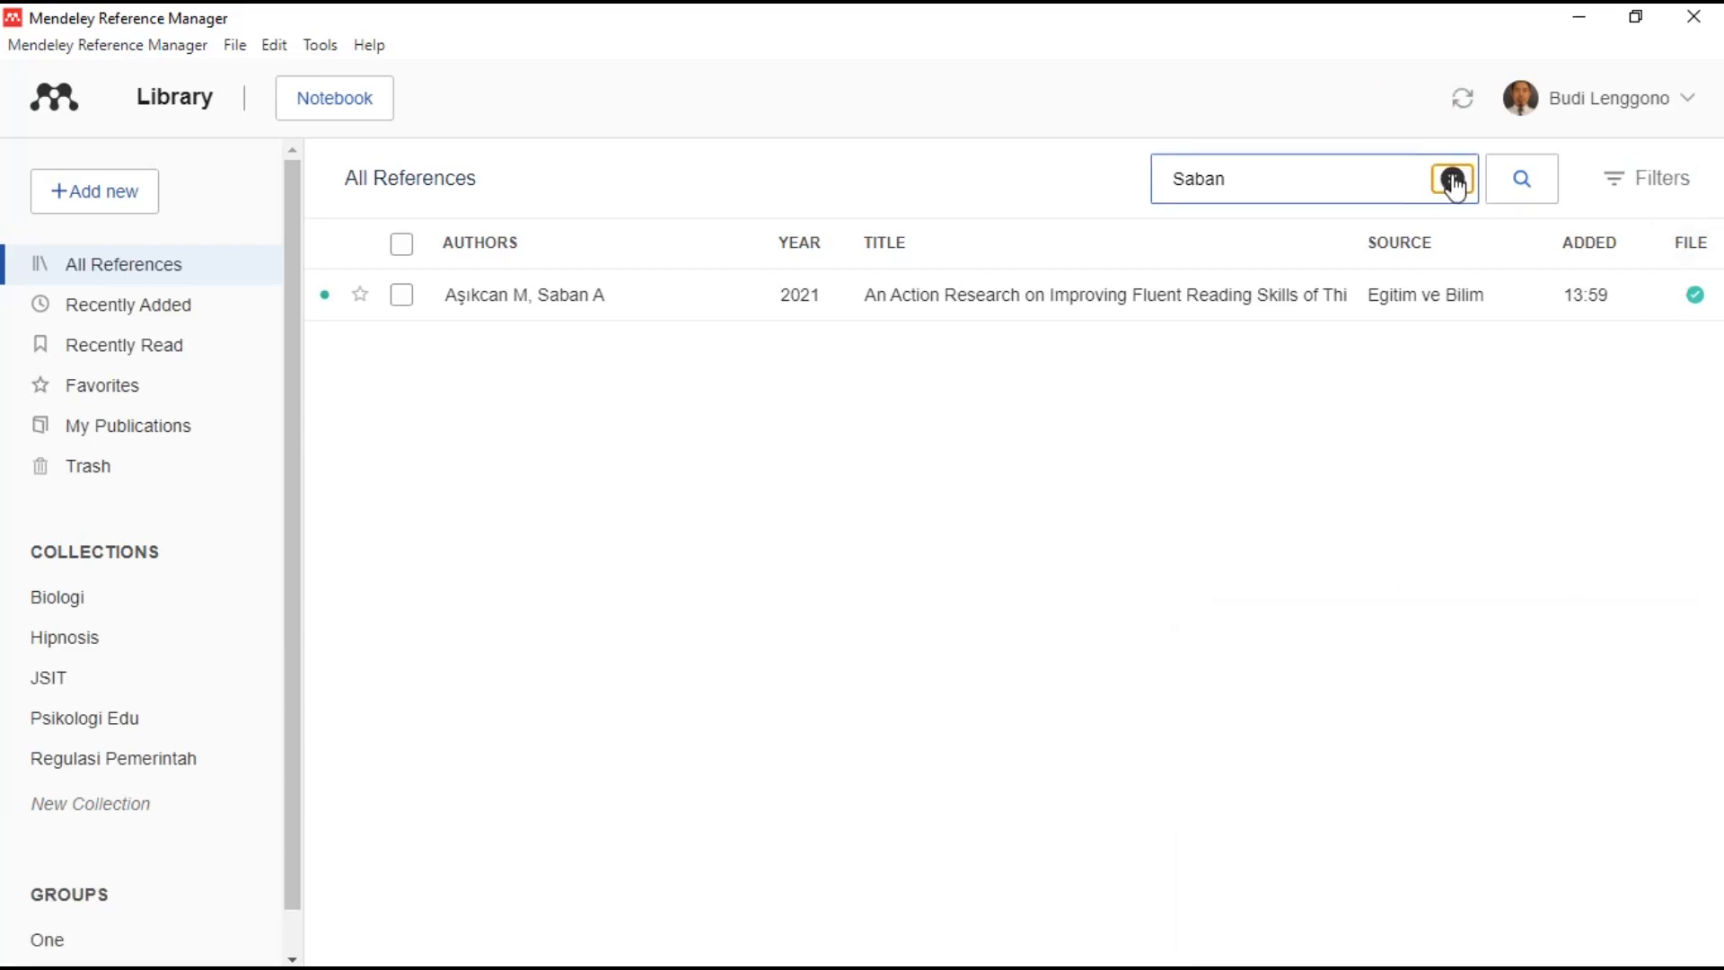
- Clear the Saban search, sort references by year, and switch to the Recently Added view
{"action": "left_click", "coordinate": [1453, 179]}
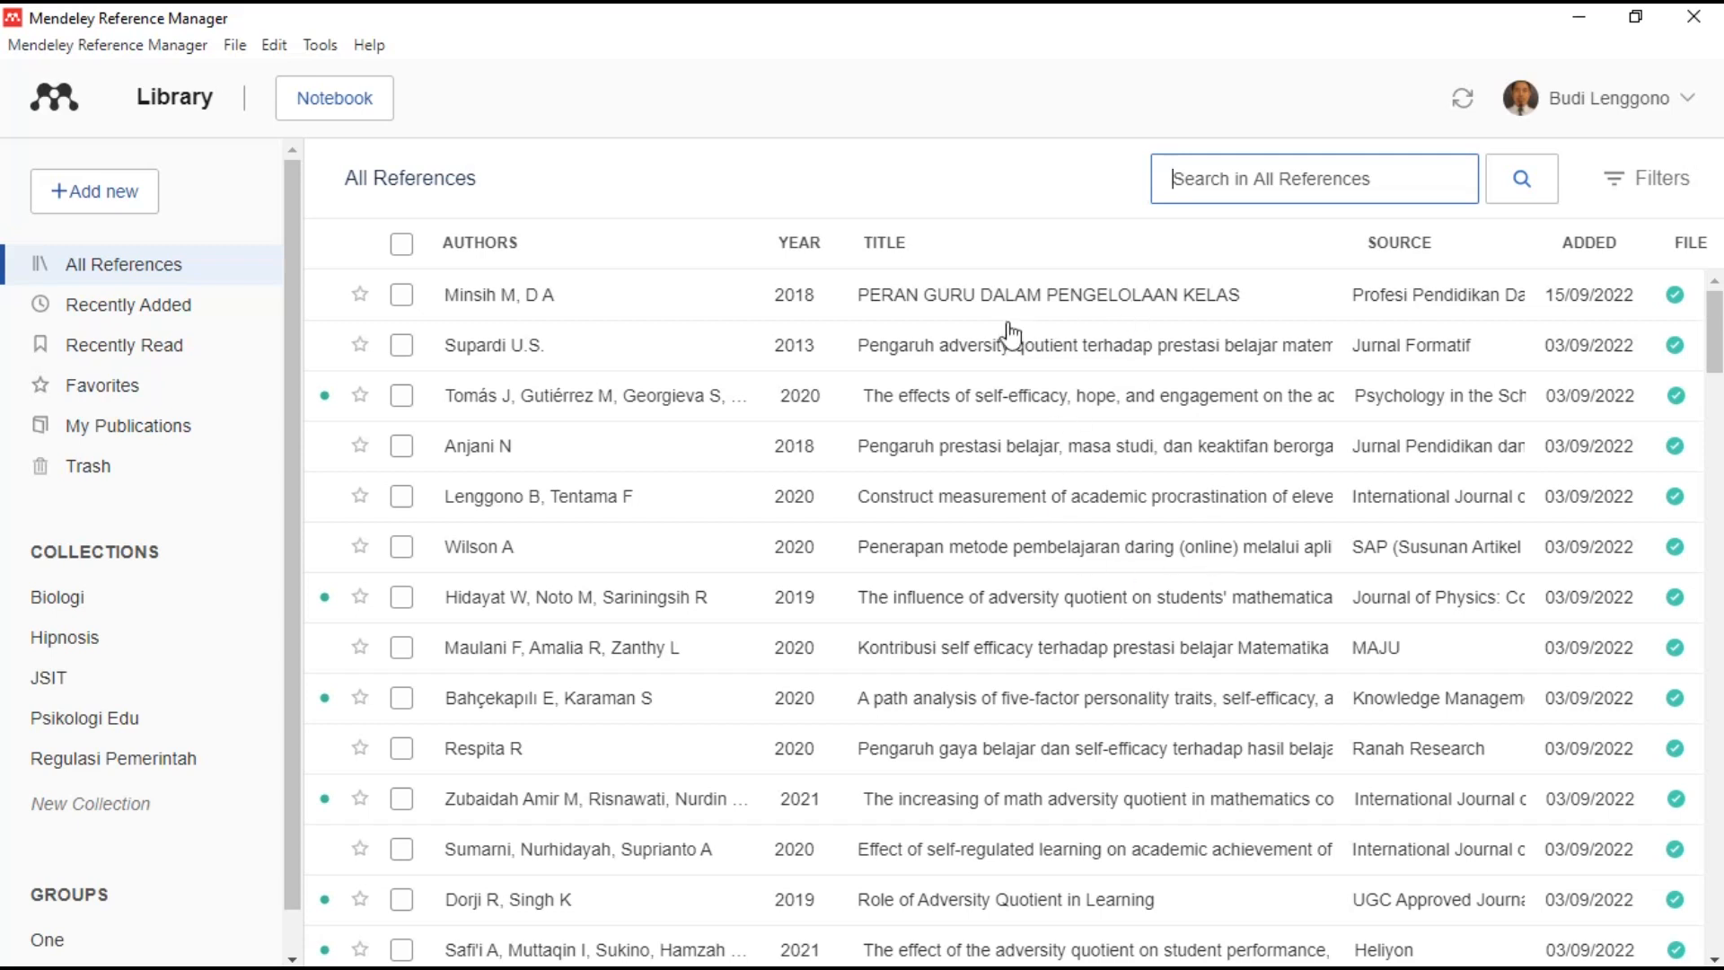
{"action": "left_click", "coordinate": [807, 252]}
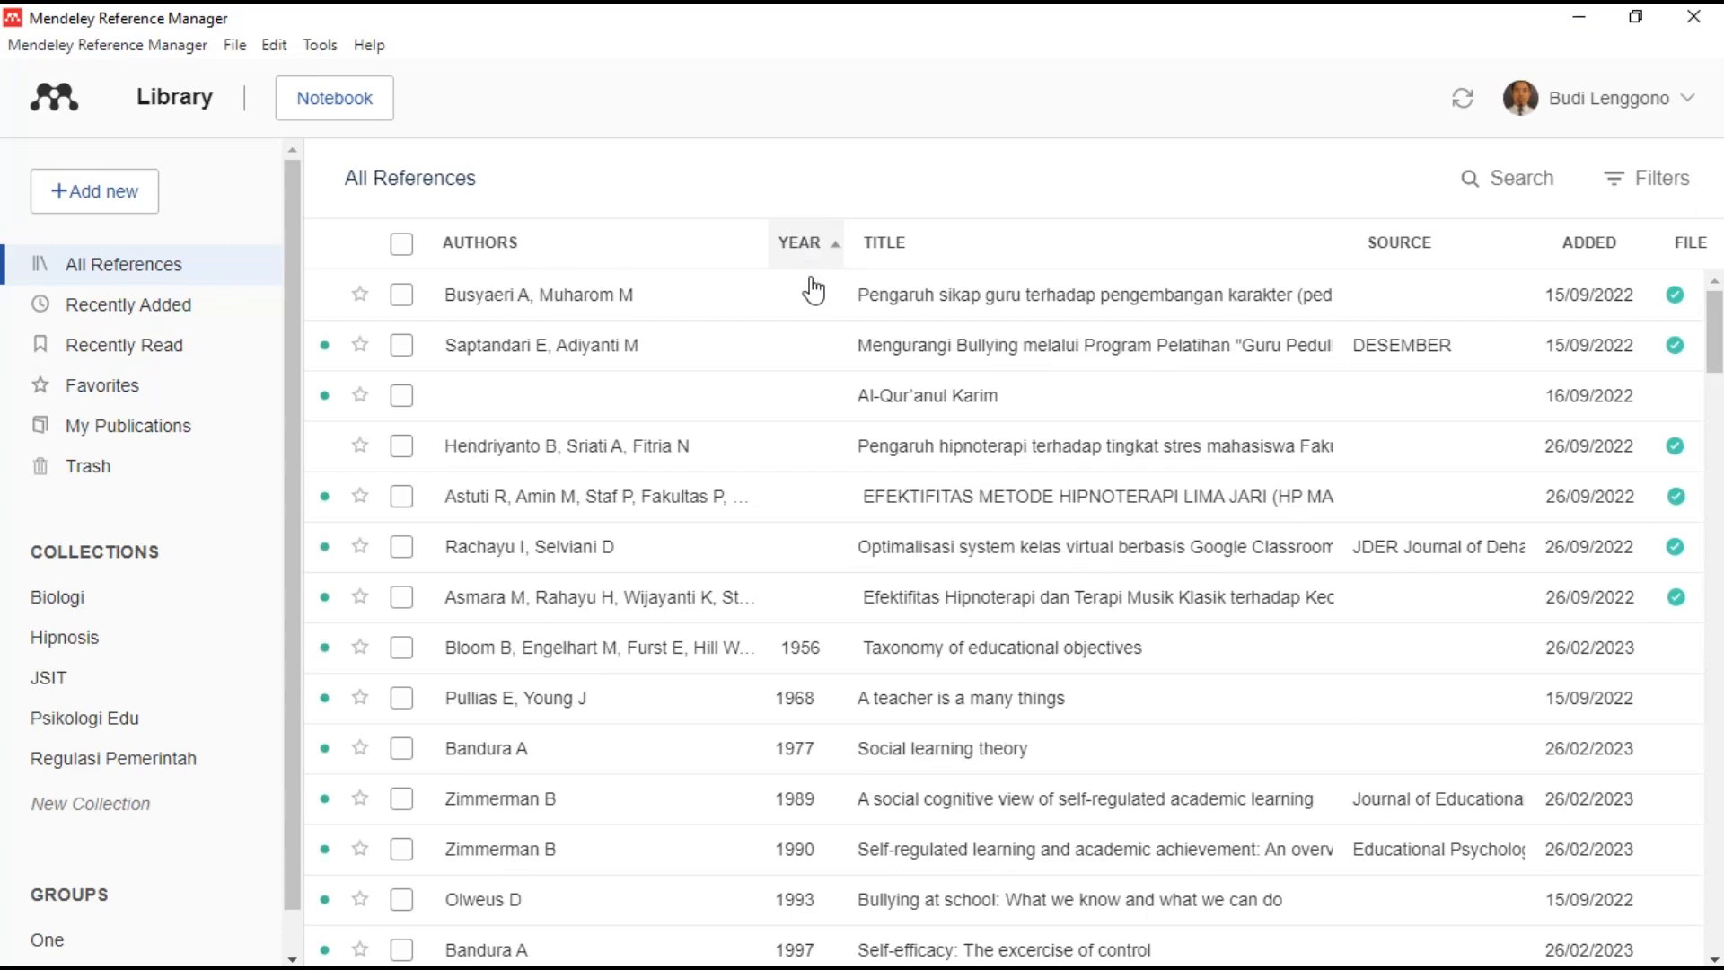
{"action": "scroll", "coordinate": [827, 669], "scroll_direction": "down", "scroll_amount": 15}
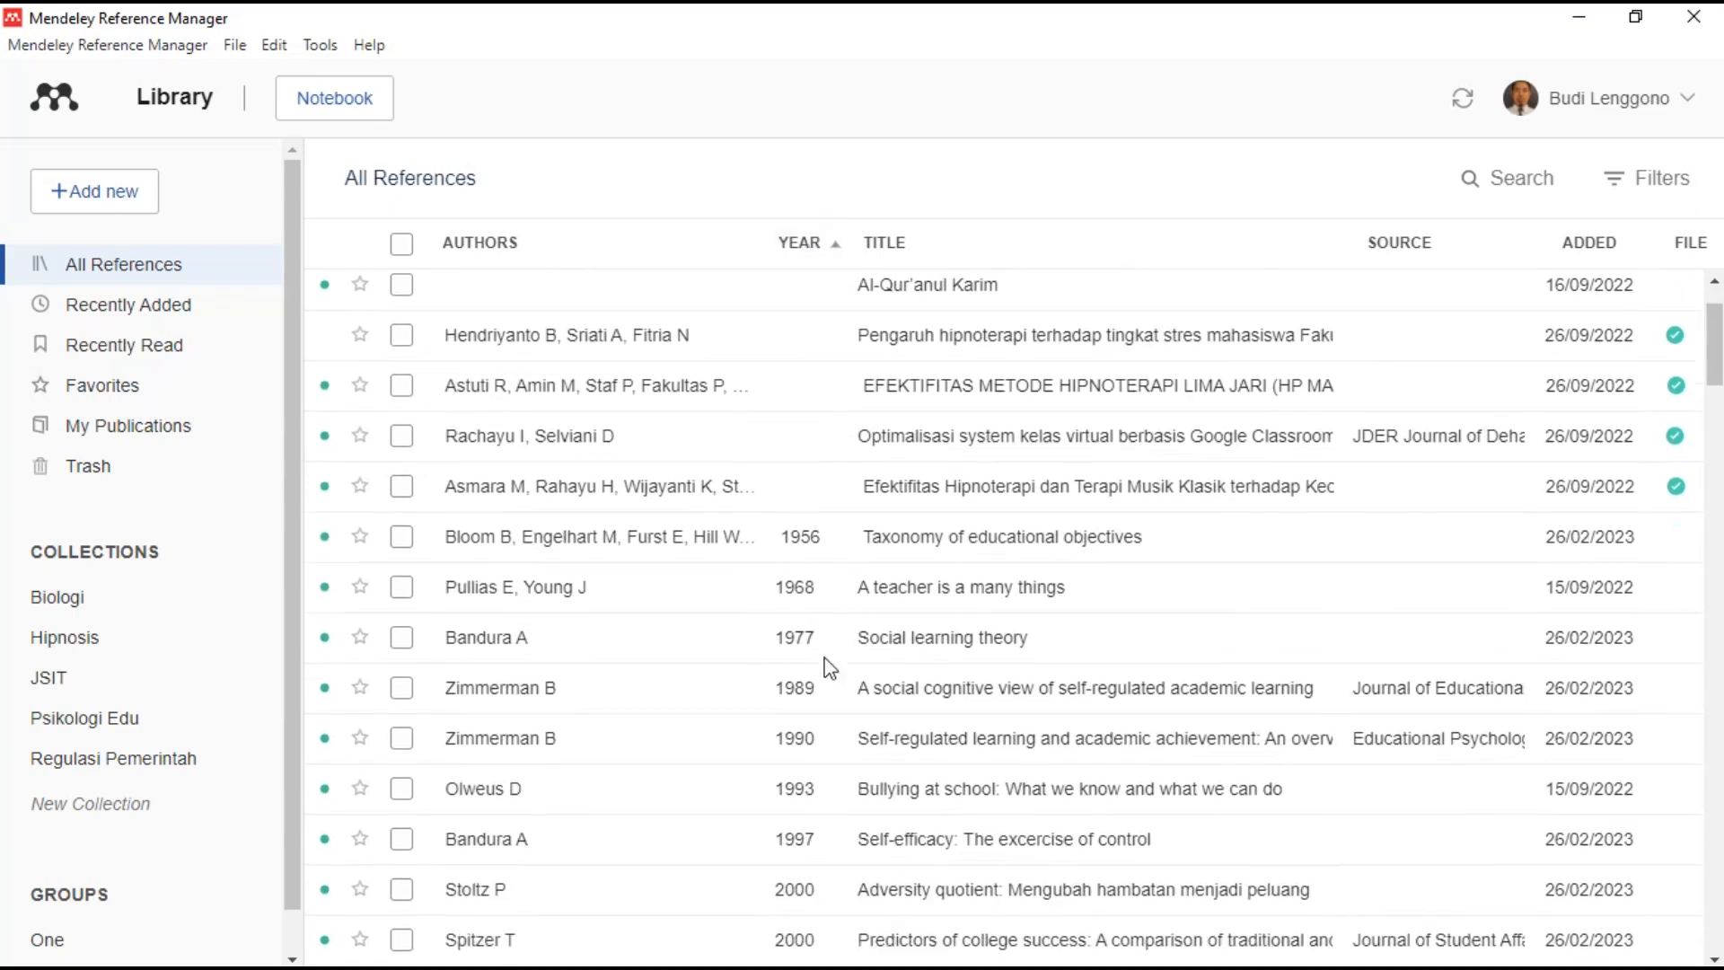
{"action": "left_click_drag", "start_coordinate": [1713, 544], "coordinate": [1688, 898]}
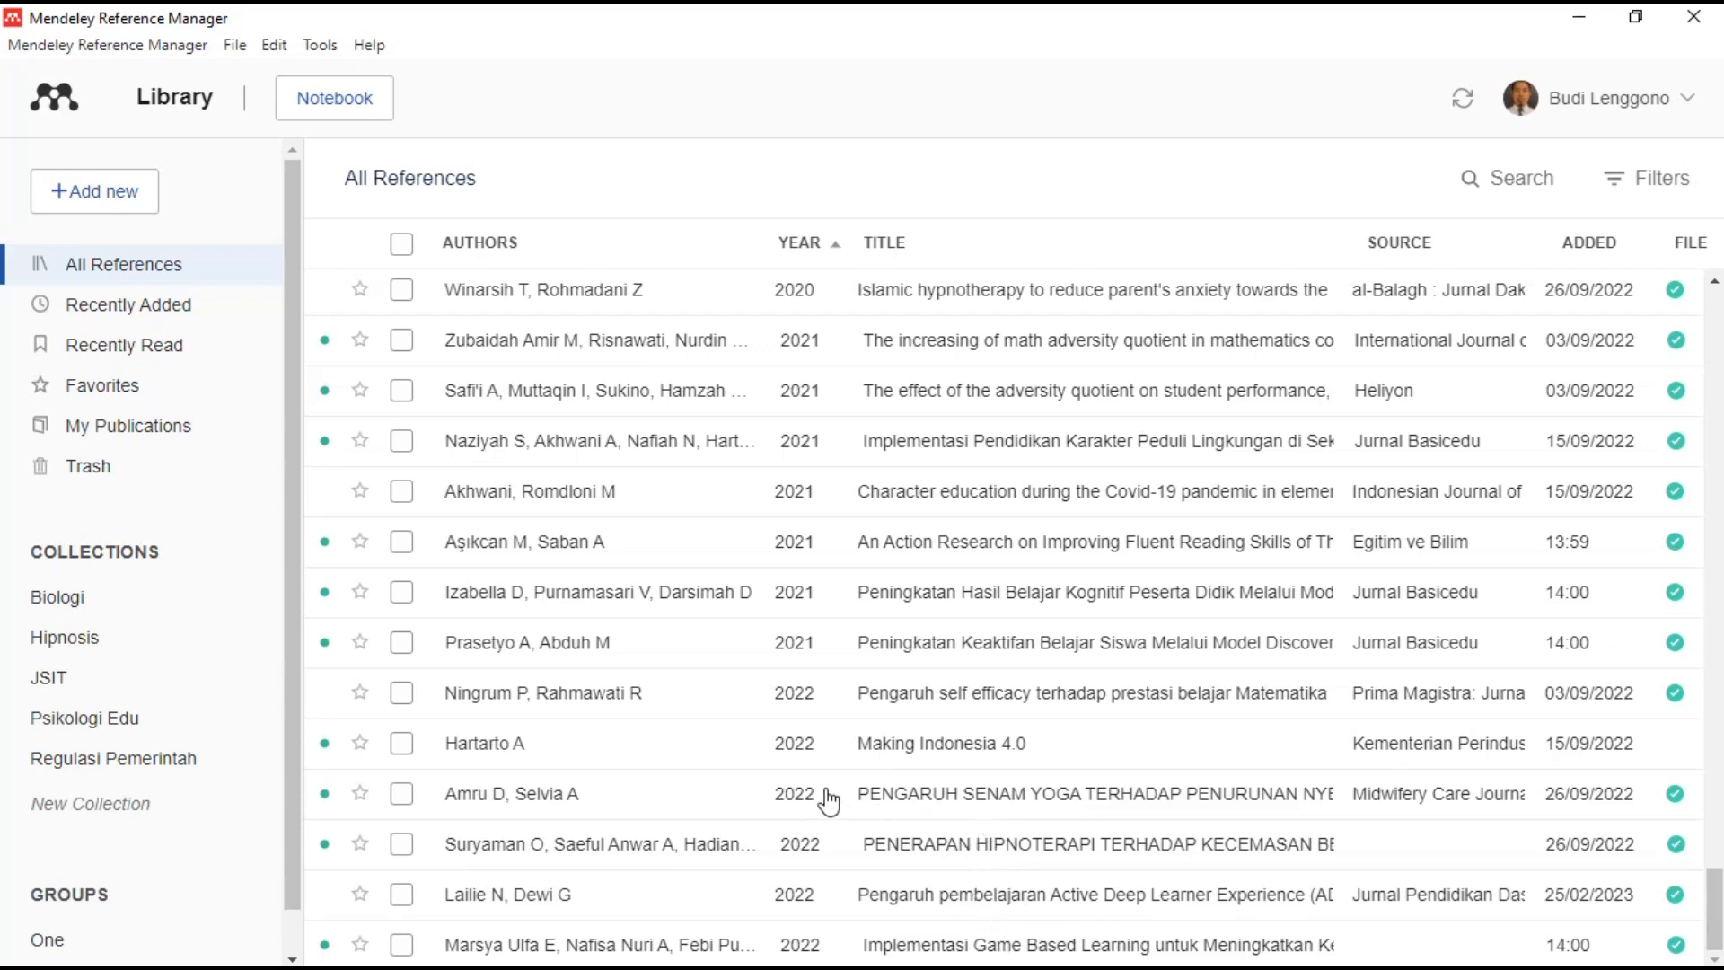
{"action": "left_click", "coordinate": [154, 304]}
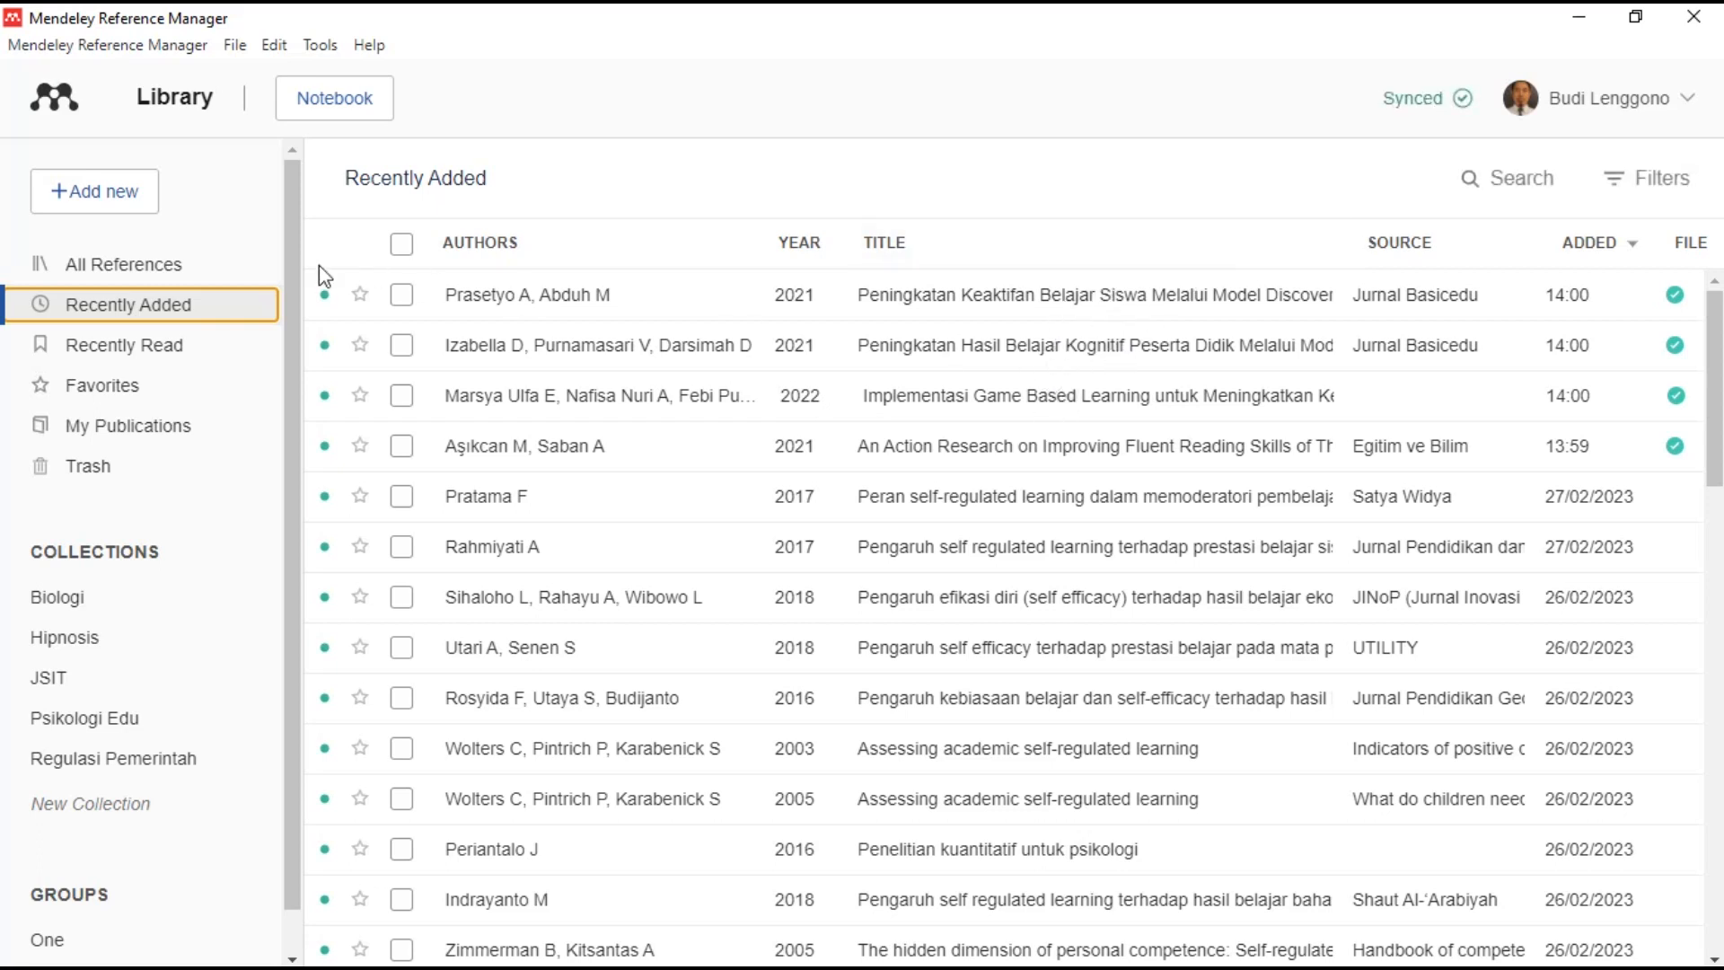
{"action": "left_click", "coordinate": [117, 191]}
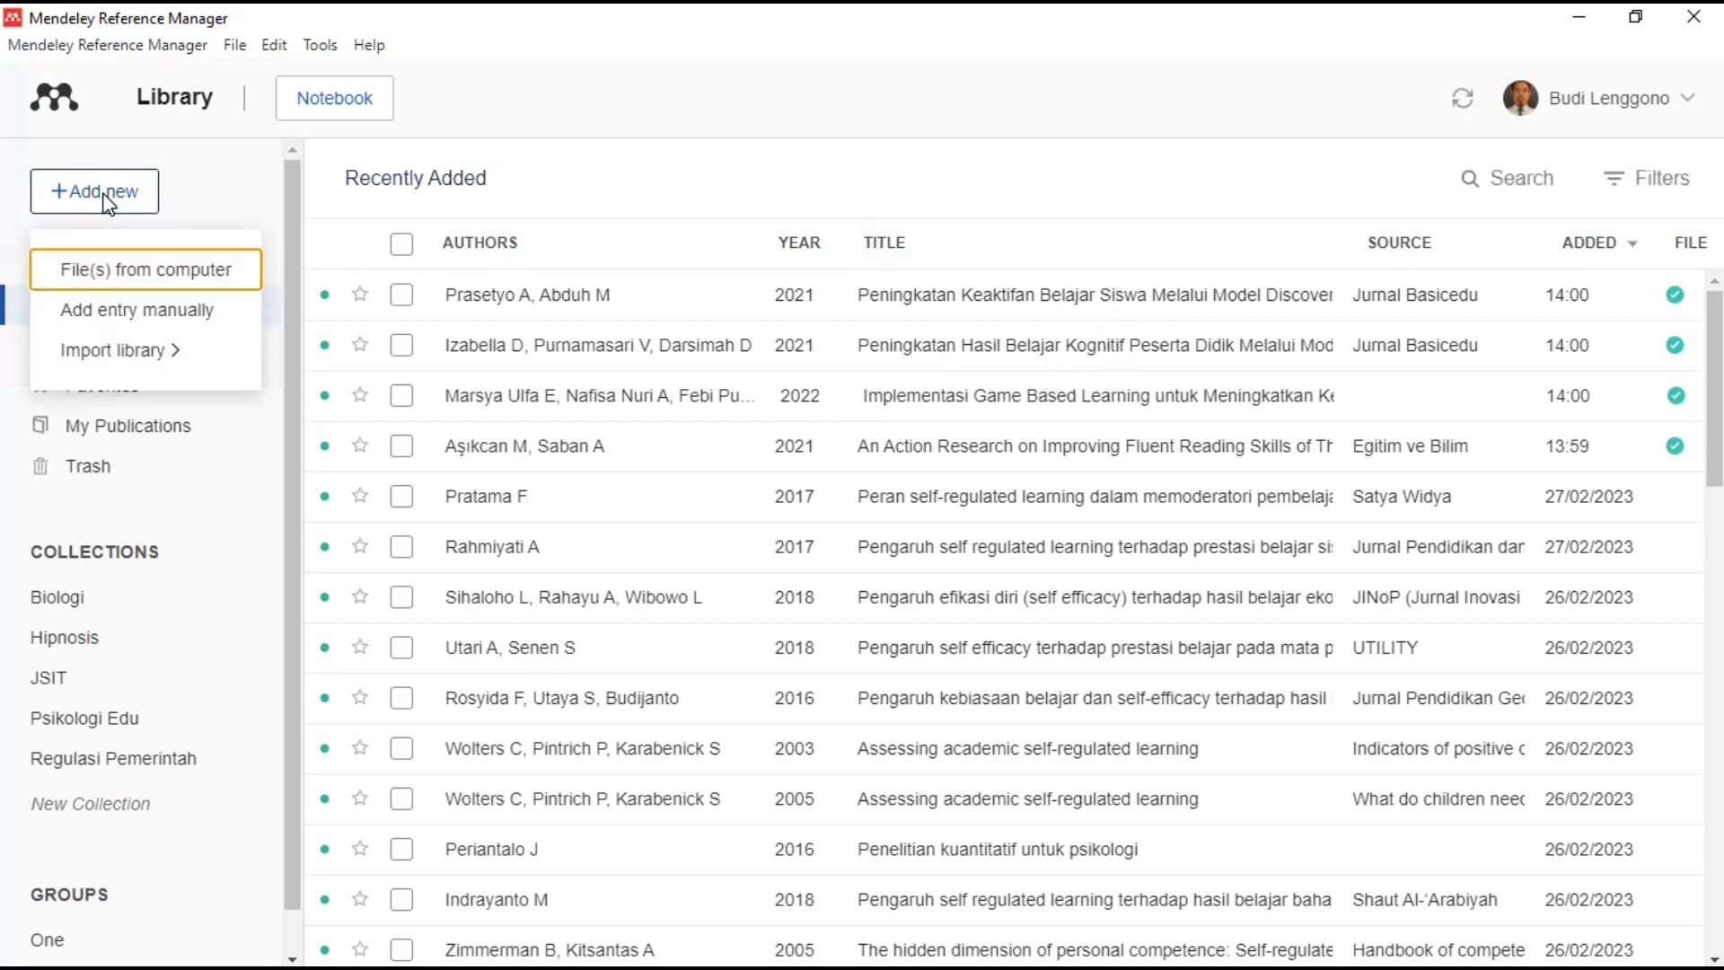
{"action": "left_click", "coordinate": [148, 284]}
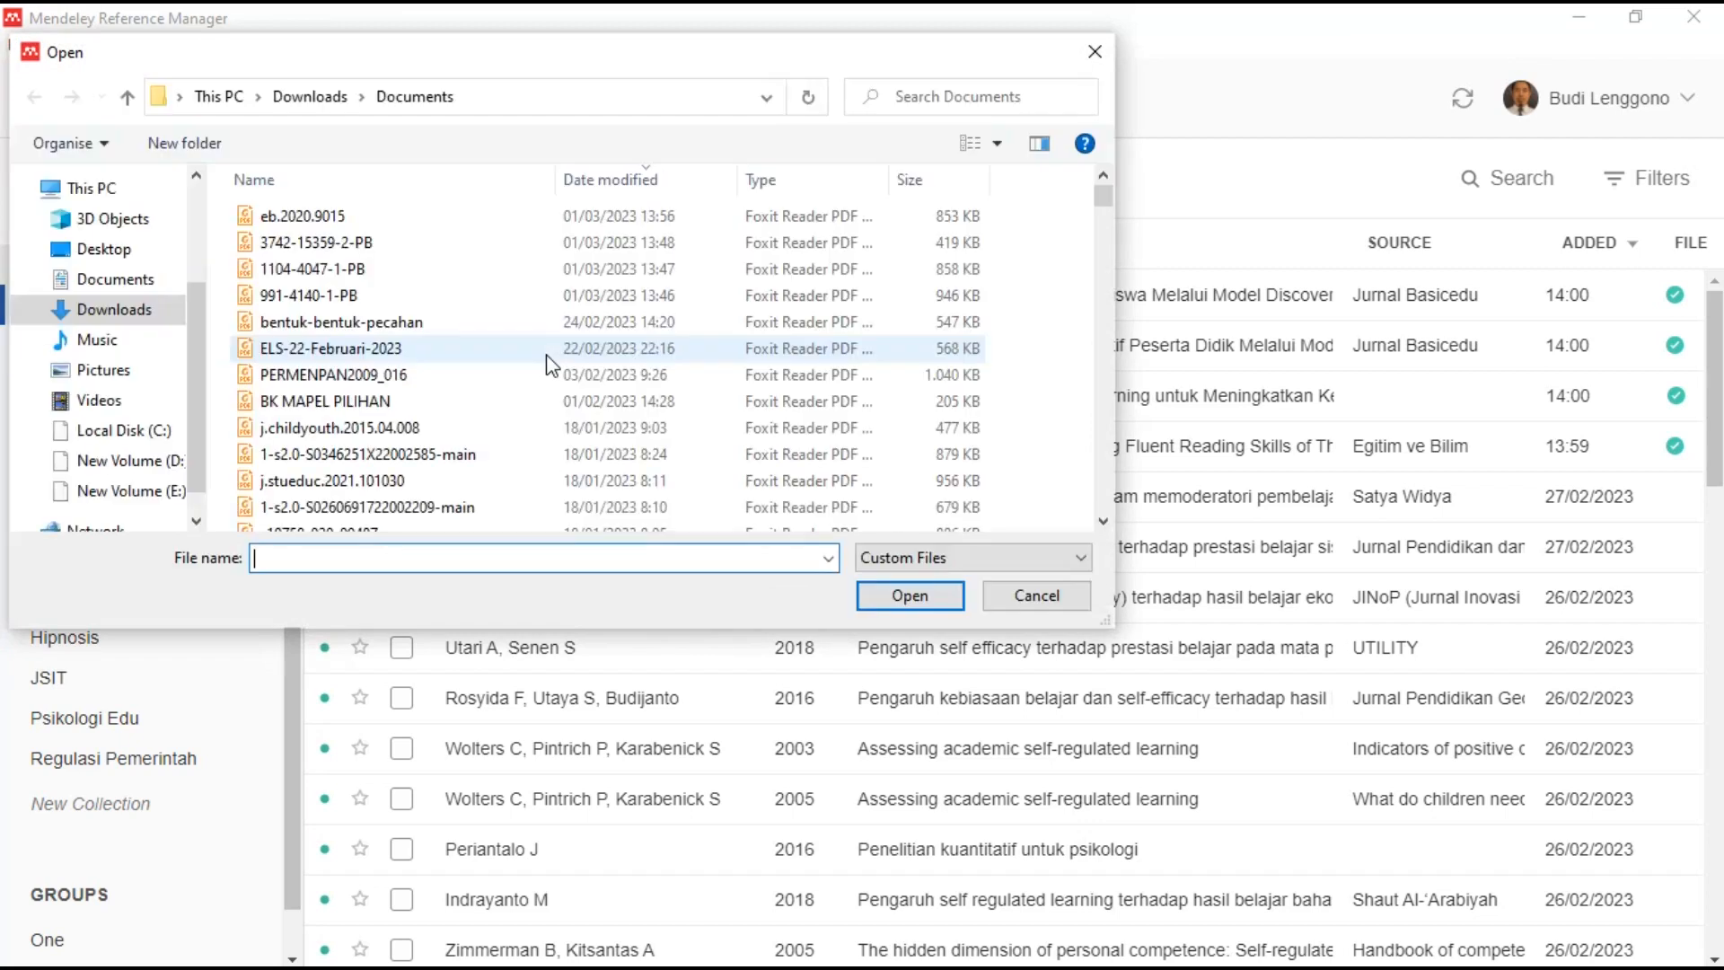
{"action": "left_click", "coordinate": [123, 312]}
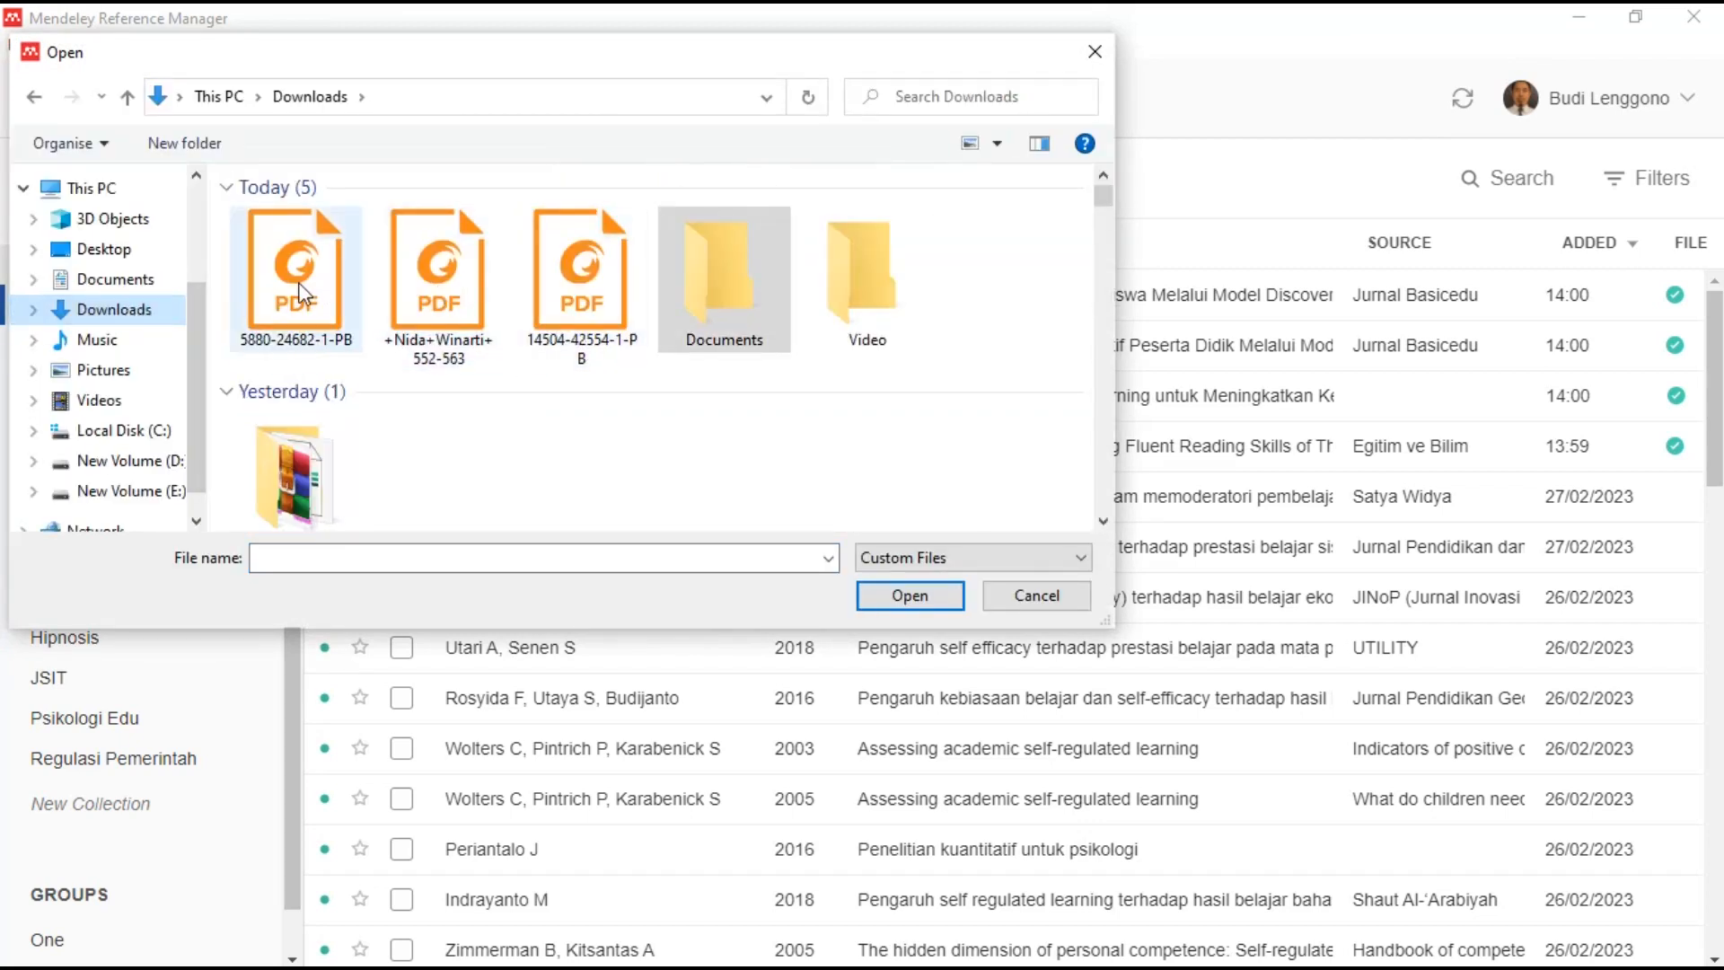
{"action": "left_click", "coordinate": [298, 282]}
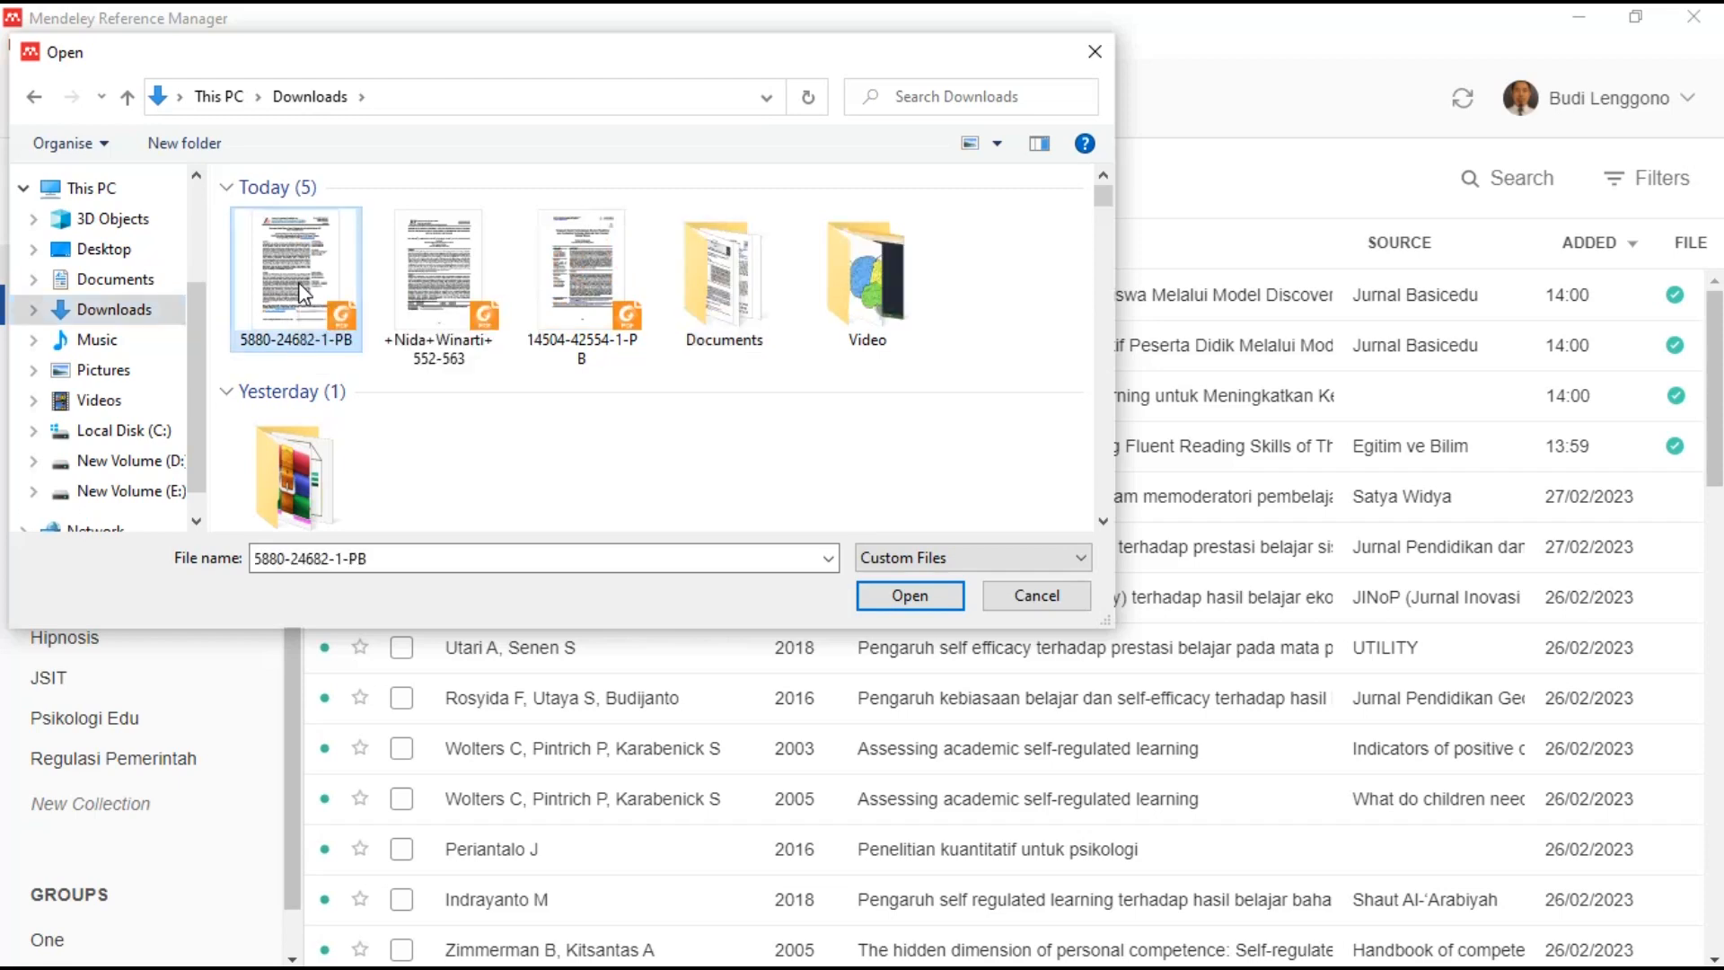
{"action": "left_click", "coordinate": [588, 301], "text": "shift"}
{"action": "left_click", "coordinate": [910, 596]}
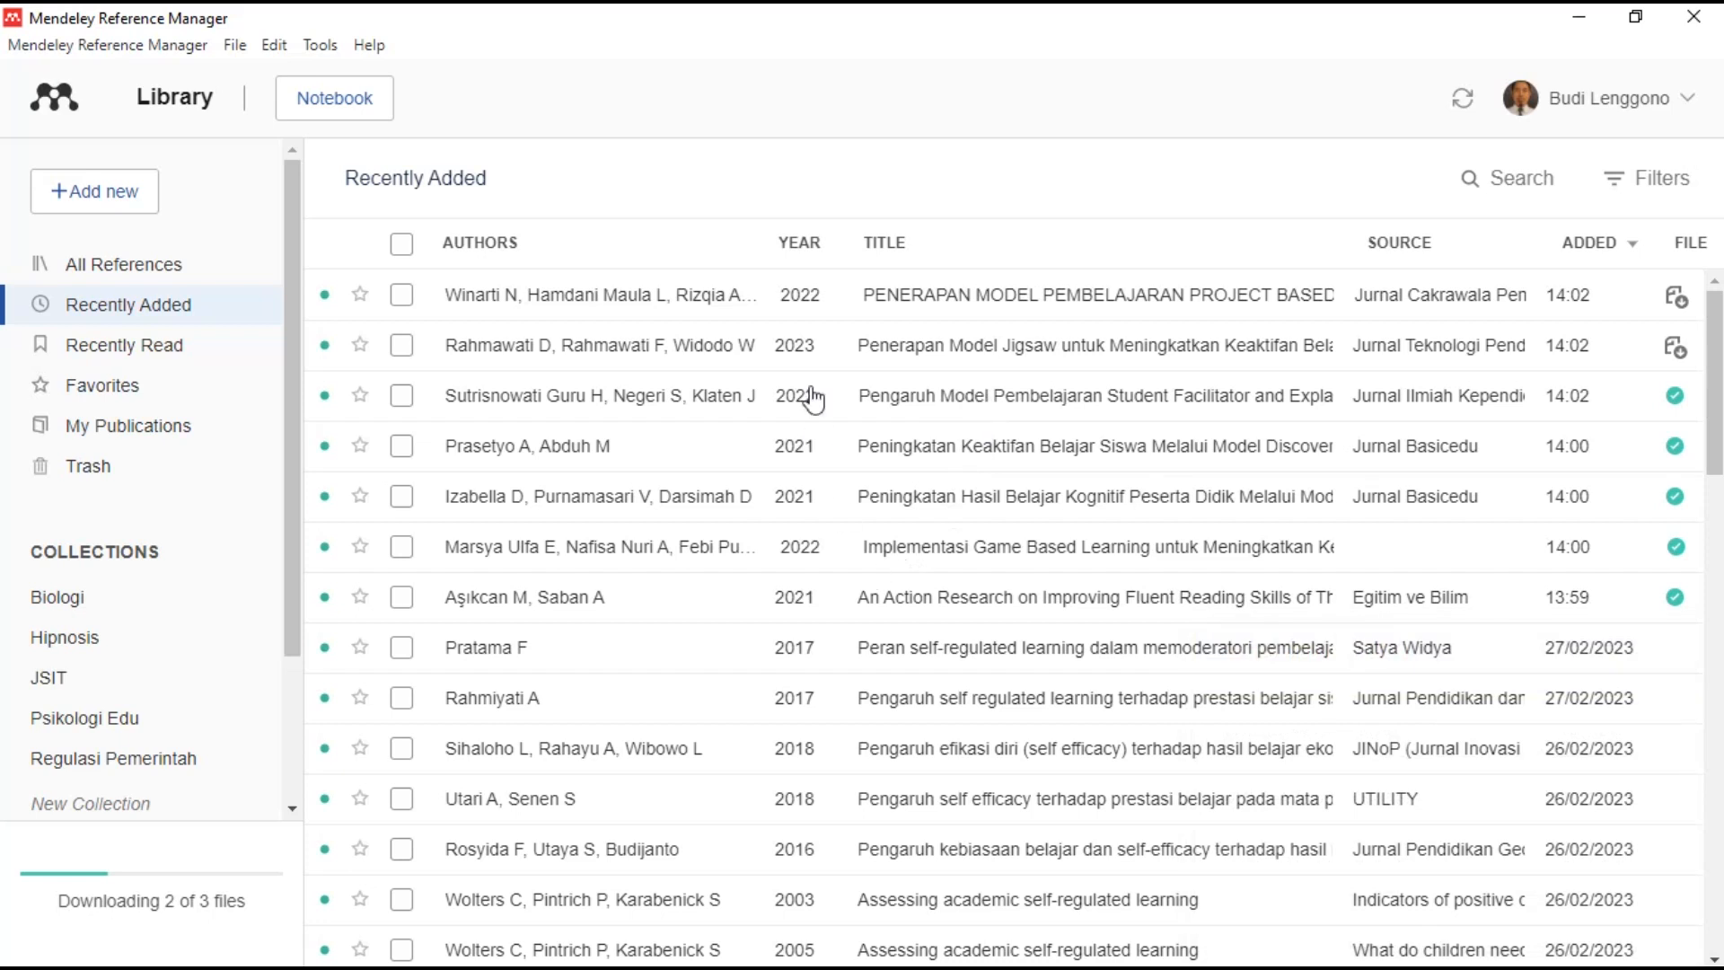
- Tick the seven most recently added references in the library list
{"action": "left_click", "coordinate": [402, 295]}
{"action": "left_click", "coordinate": [401, 345]}
{"action": "left_click", "coordinate": [401, 395]}
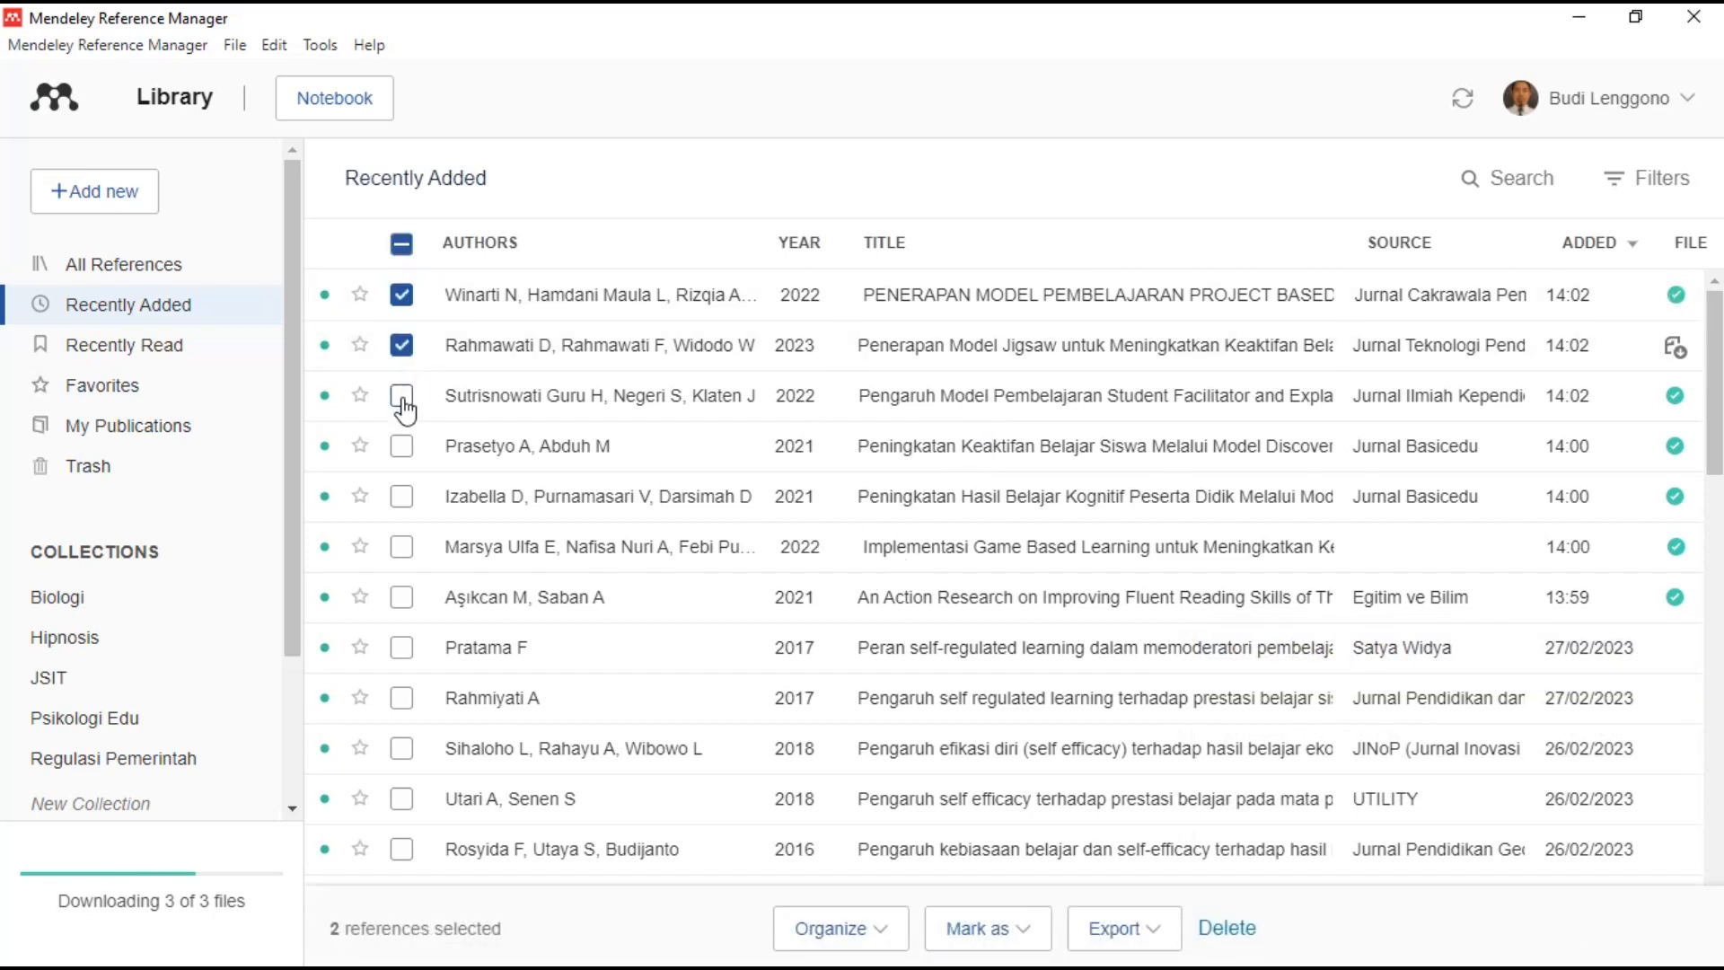
{"action": "left_click", "coordinate": [401, 447]}
{"action": "left_click", "coordinate": [402, 497]}
{"action": "left_click", "coordinate": [402, 548]}
{"action": "left_click", "coordinate": [402, 597]}
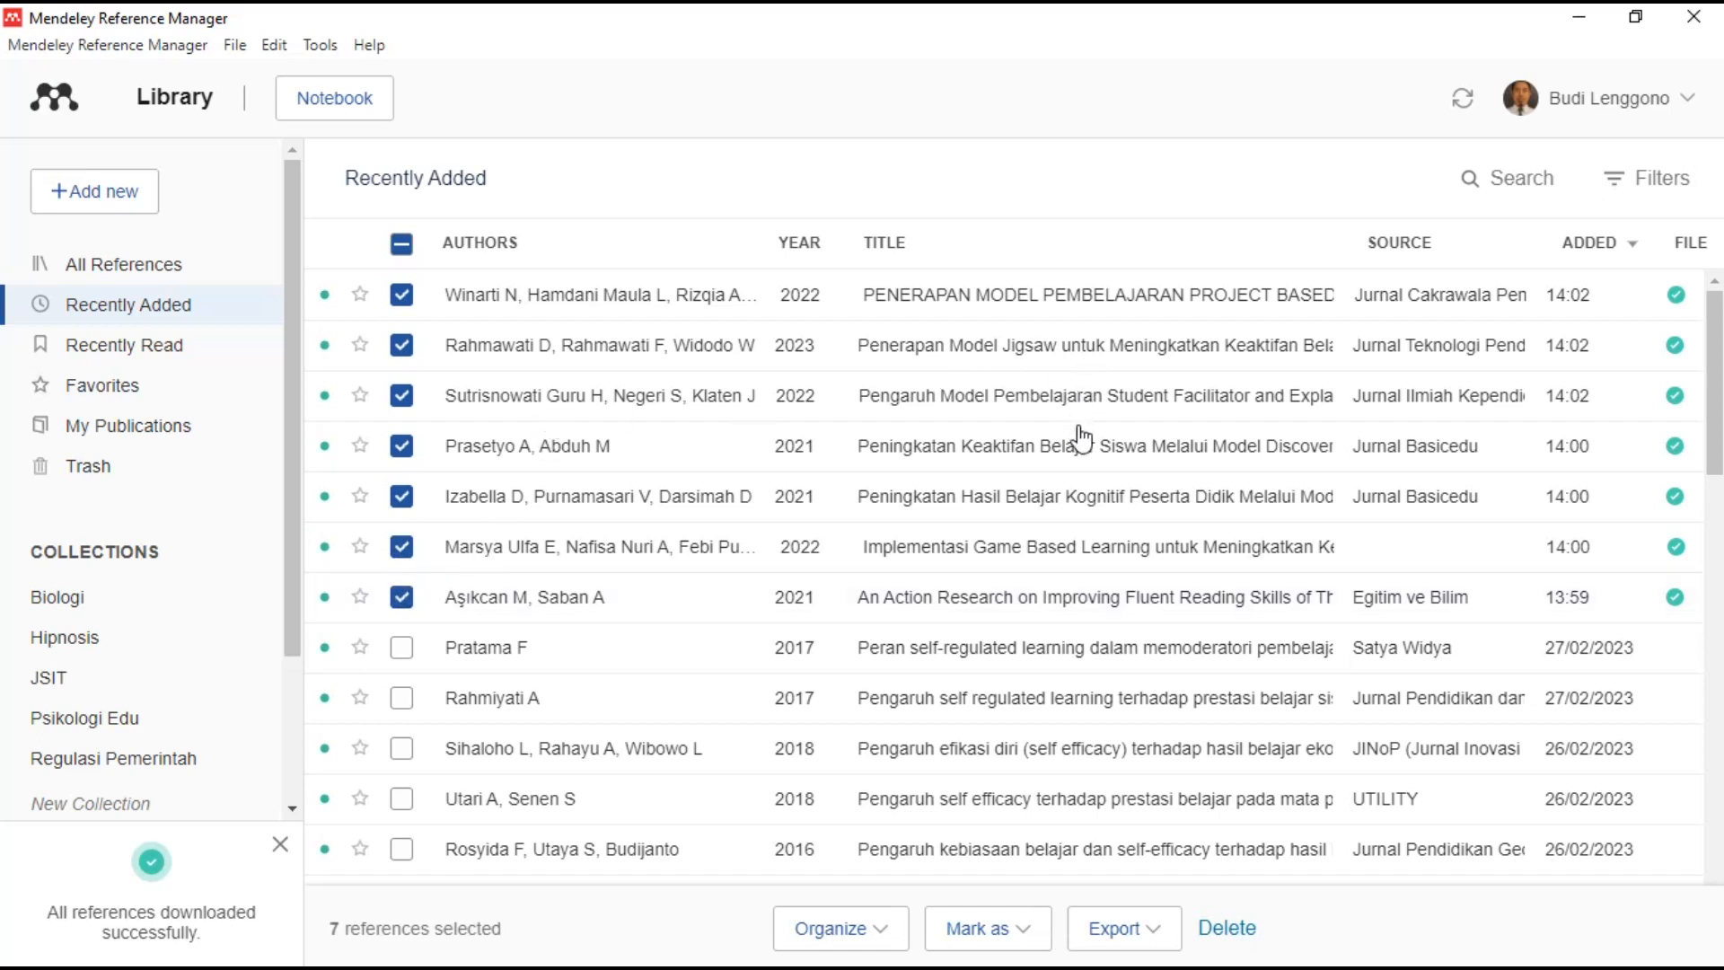
- Review the project-based learning article's author list, then open its PDF in the reader
{"action": "left_click", "coordinate": [1004, 305]}
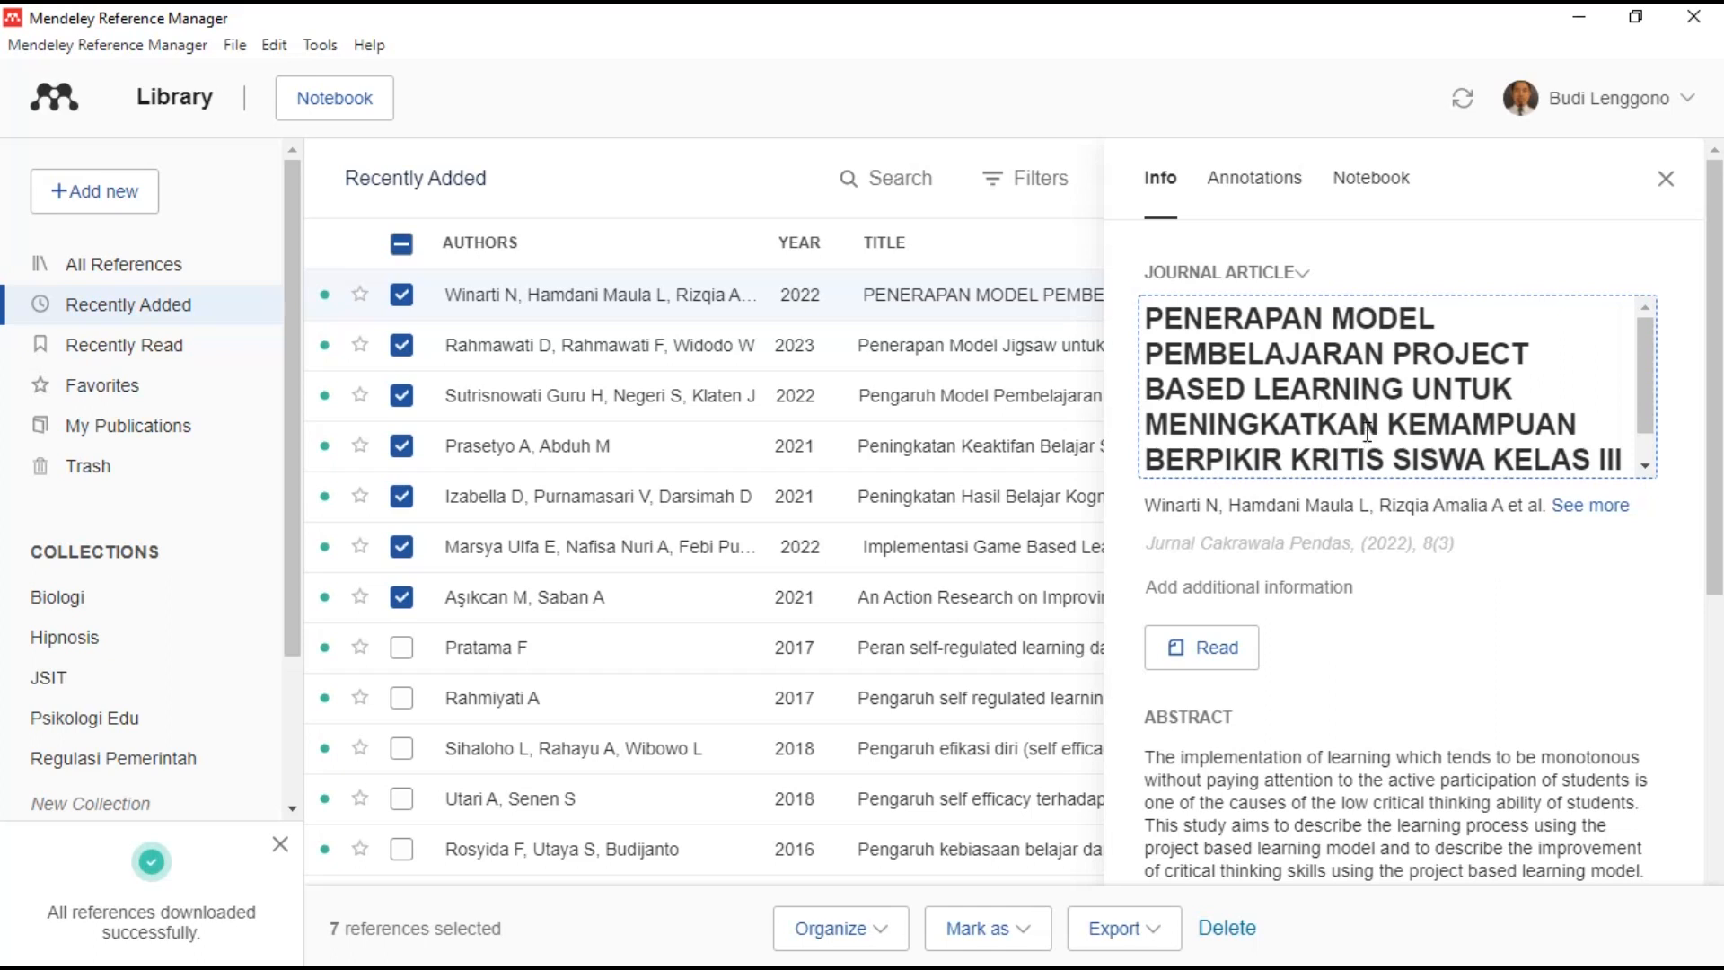
{"action": "left_click", "coordinate": [1370, 509]}
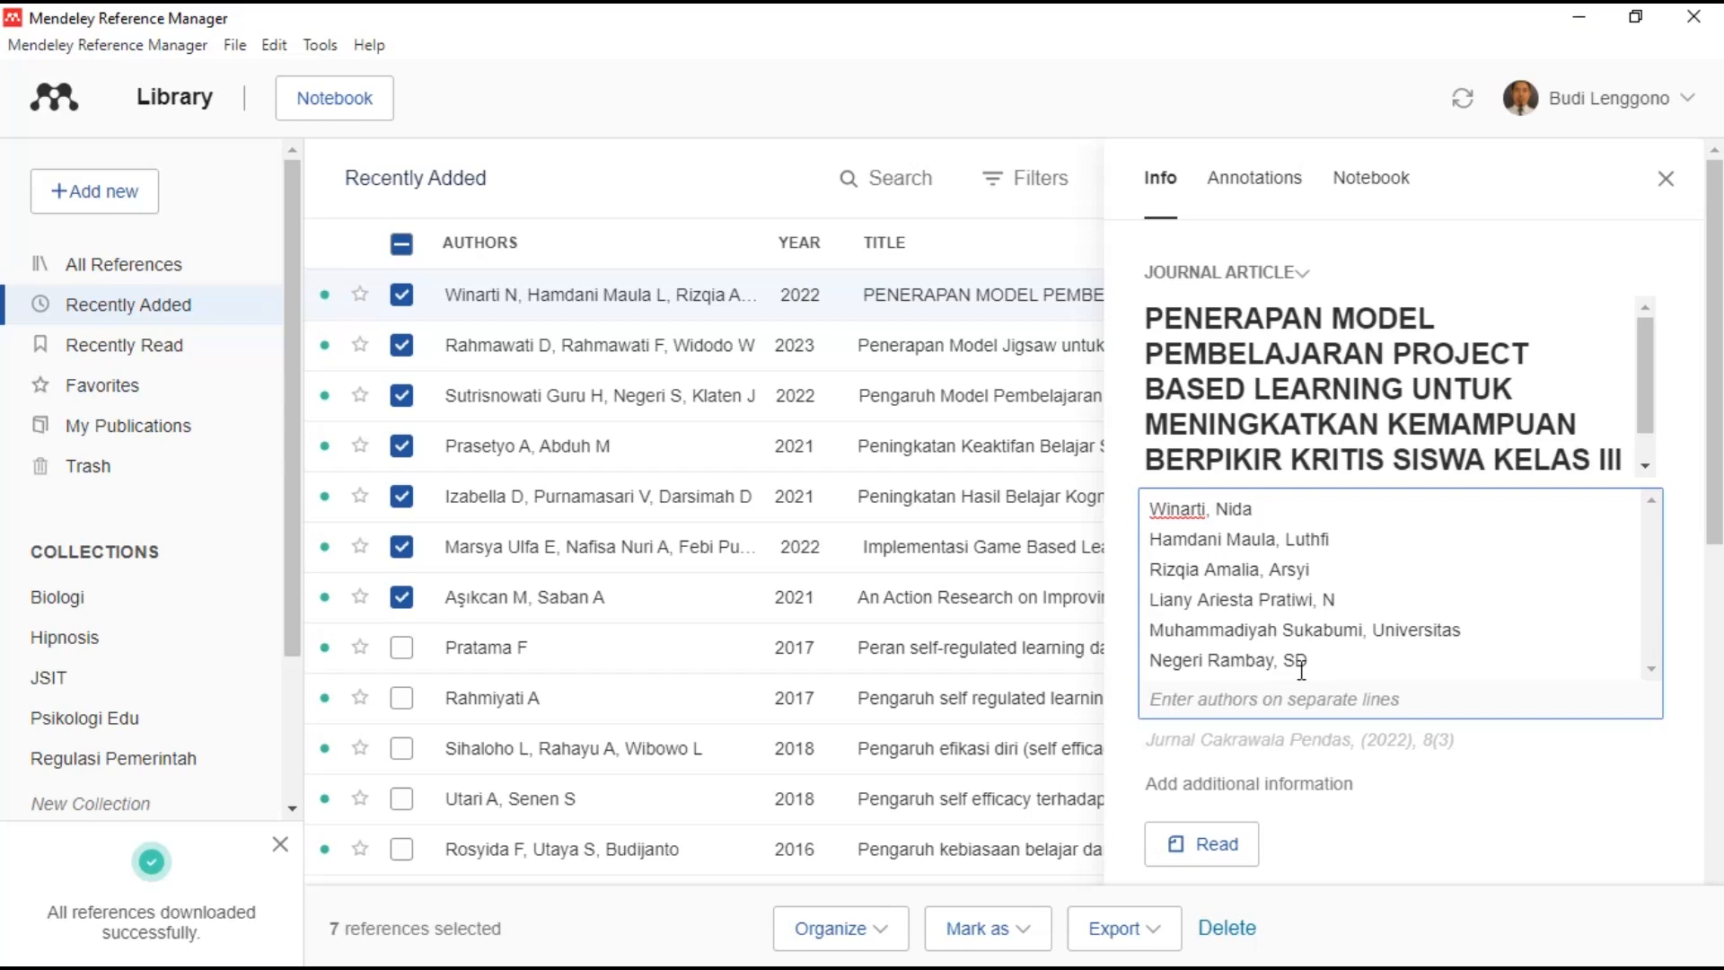
{"action": "left_click", "coordinate": [1391, 240]}
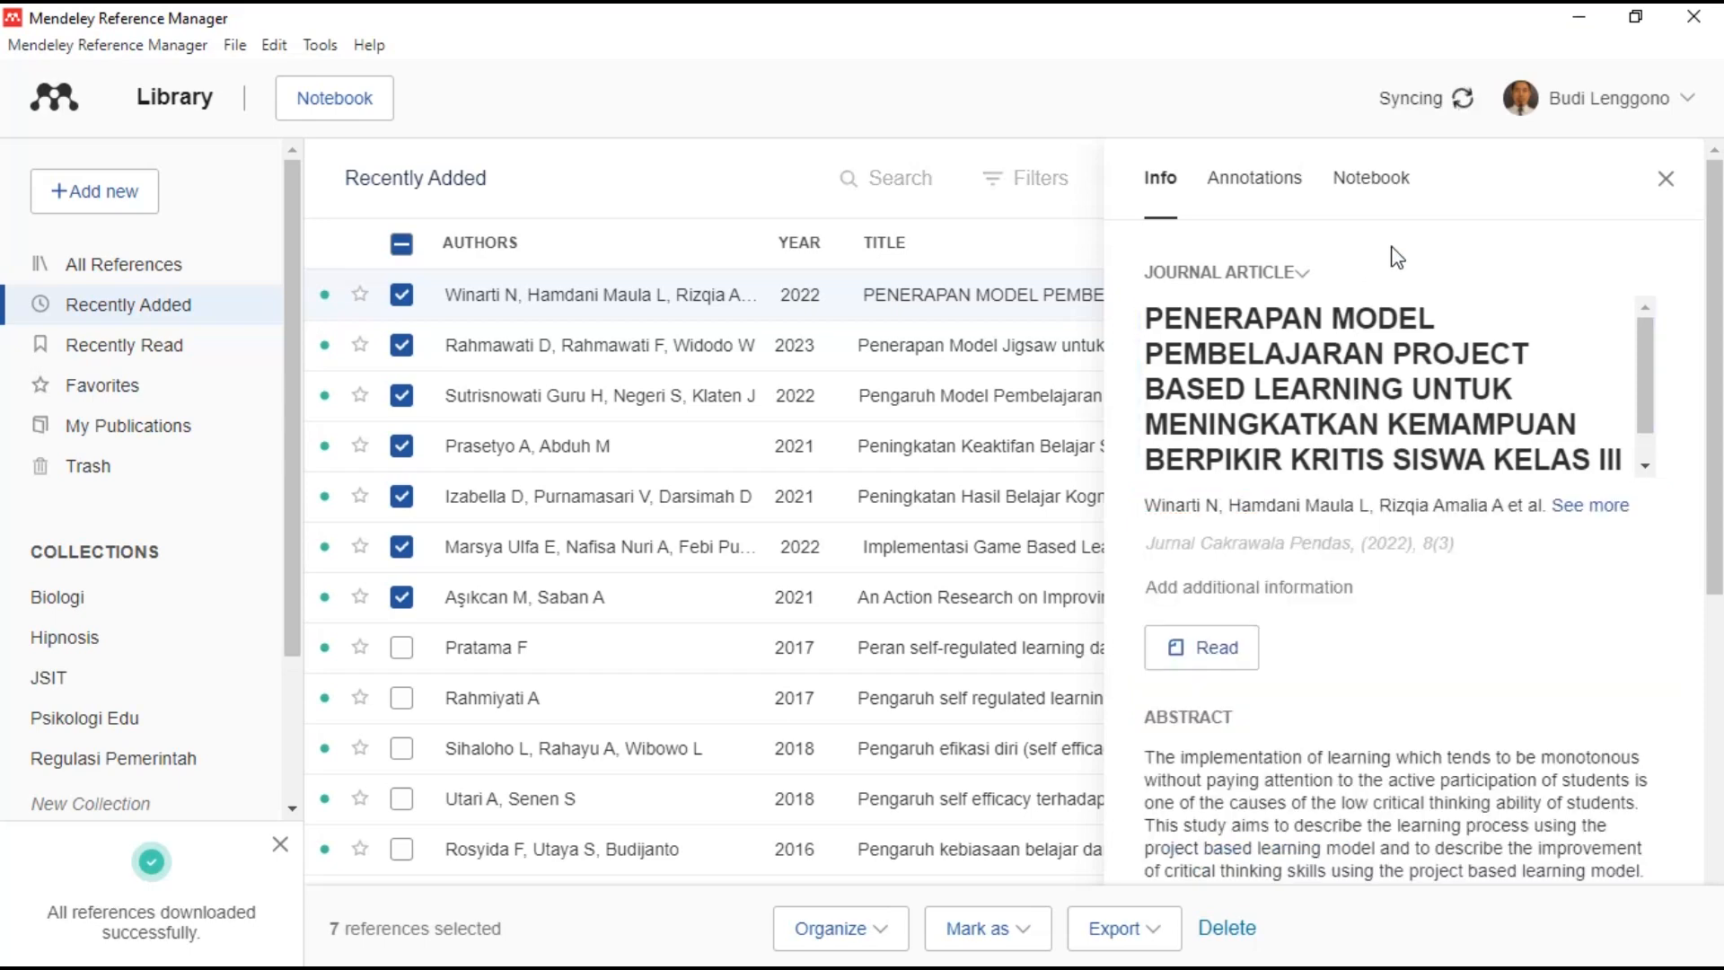
{"action": "left_click", "coordinate": [1228, 658]}
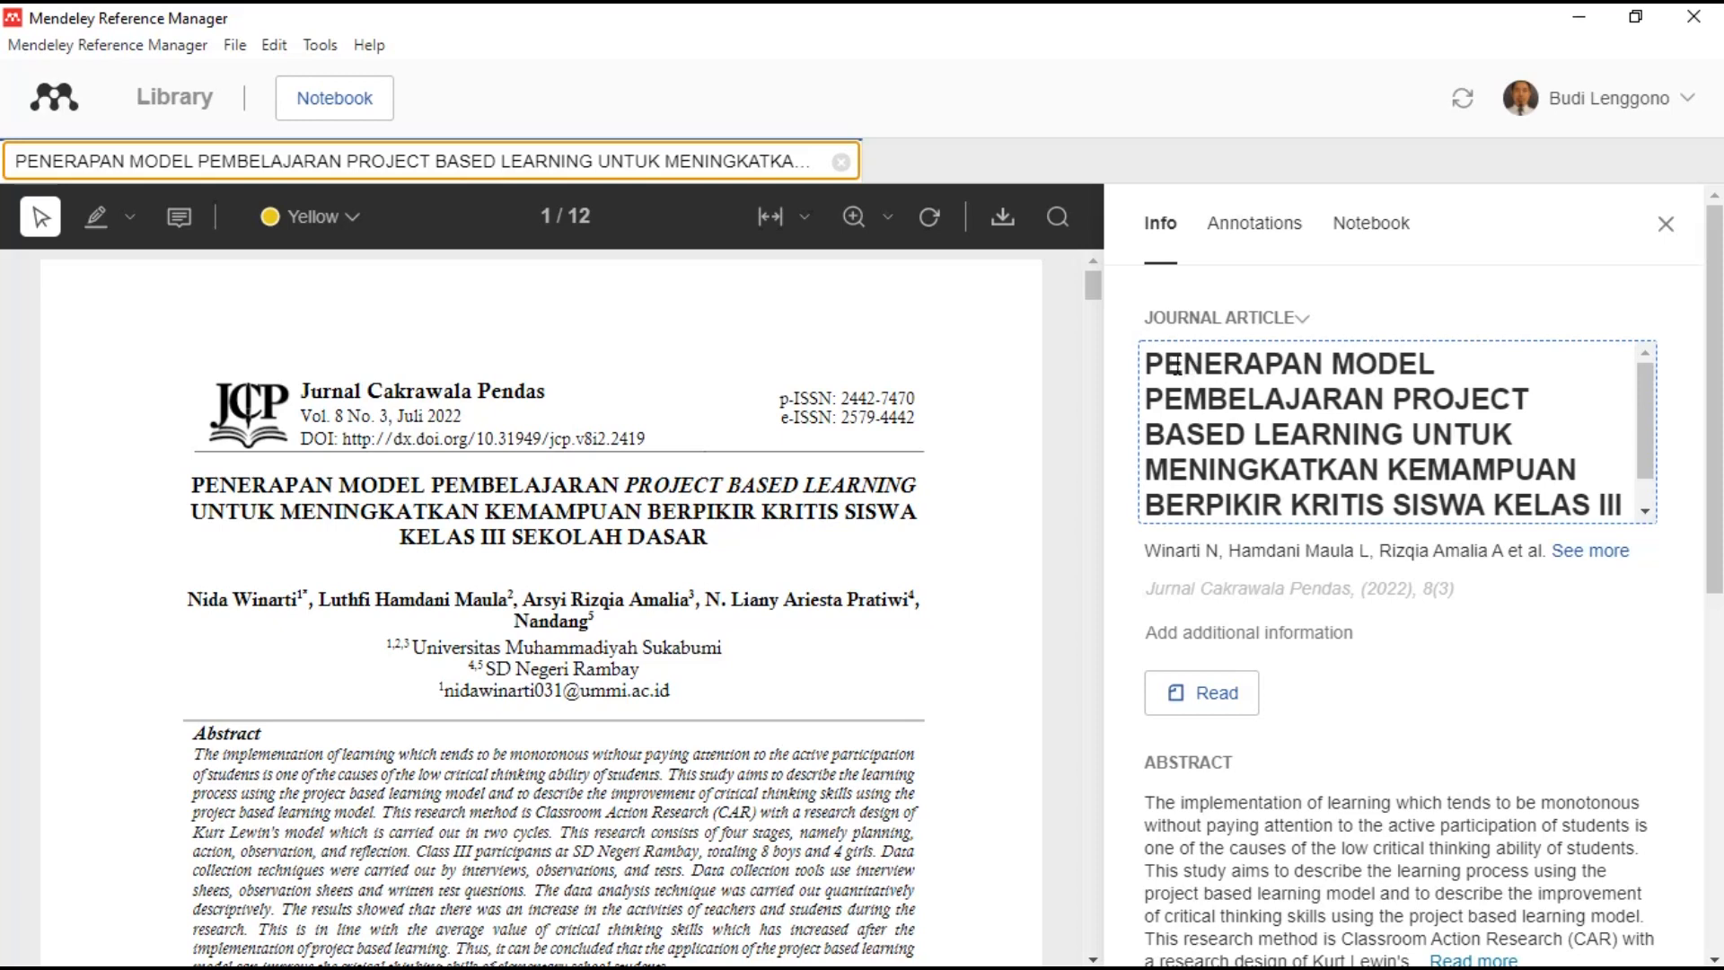
- Retype the title's first three words as 'Penerapan model pembelajaran' in sentence case
{"action": "double_click", "coordinate": [1254, 362]}
{"action": "type", "text": "Penerapan"}
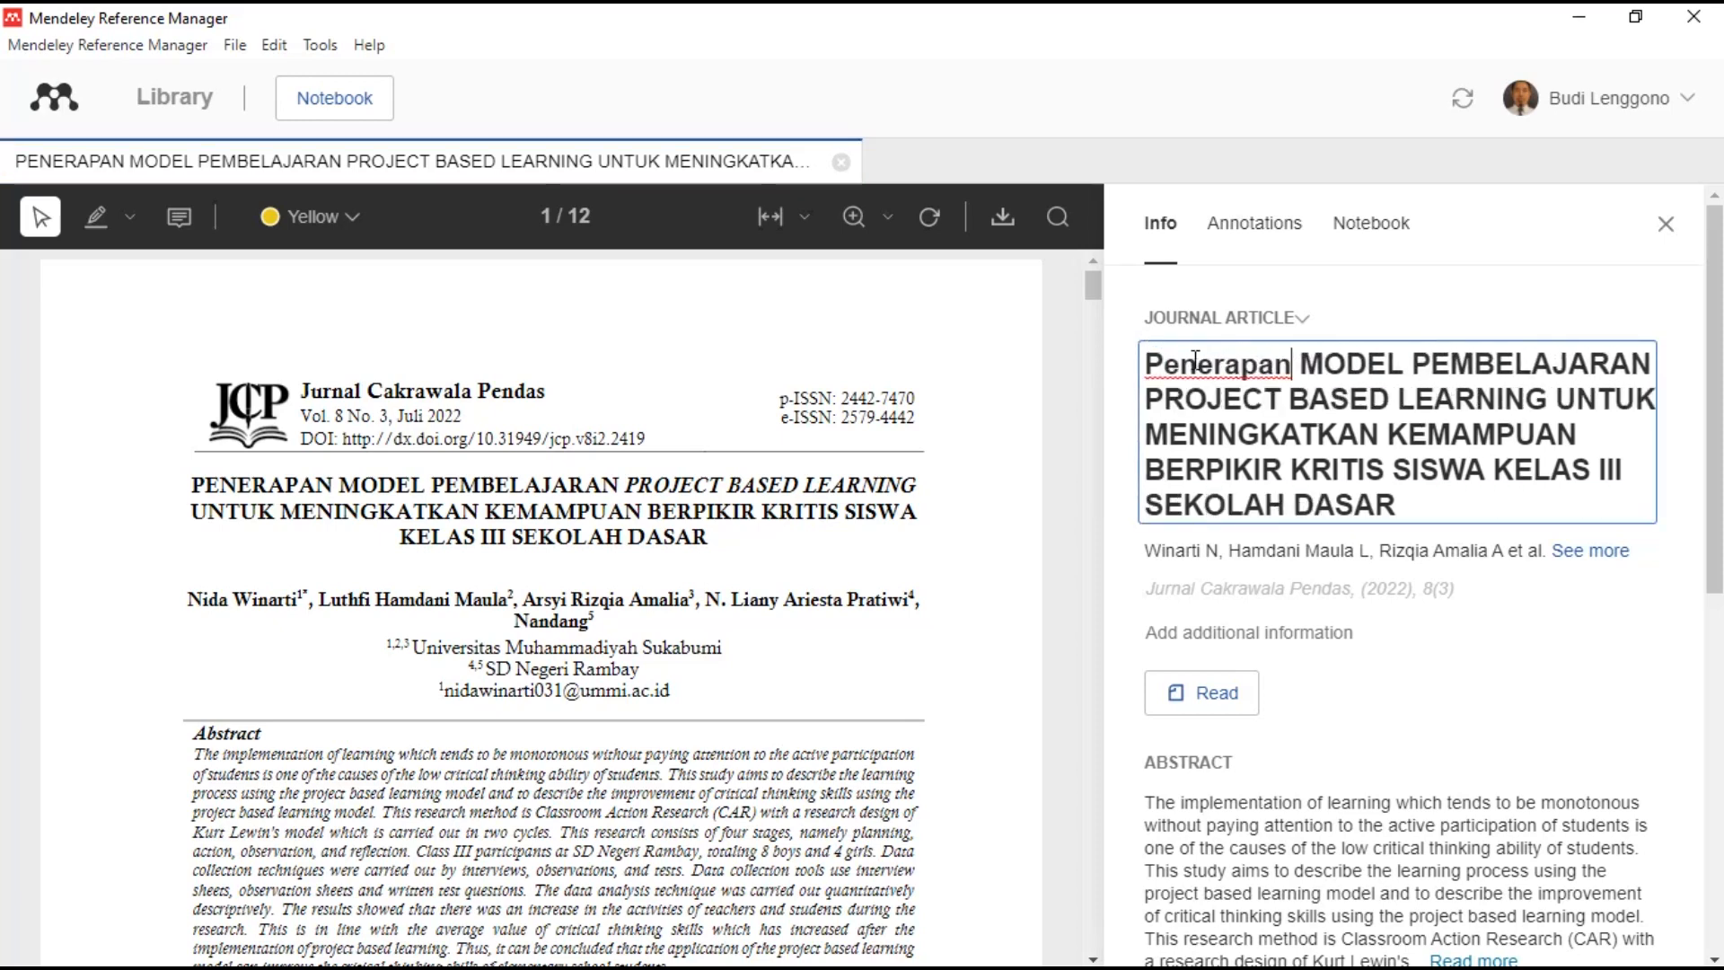
{"action": "left_click", "coordinate": [1326, 362]}
{"action": "double_click", "coordinate": [1335, 362]}
{"action": "type", "text": "model"}
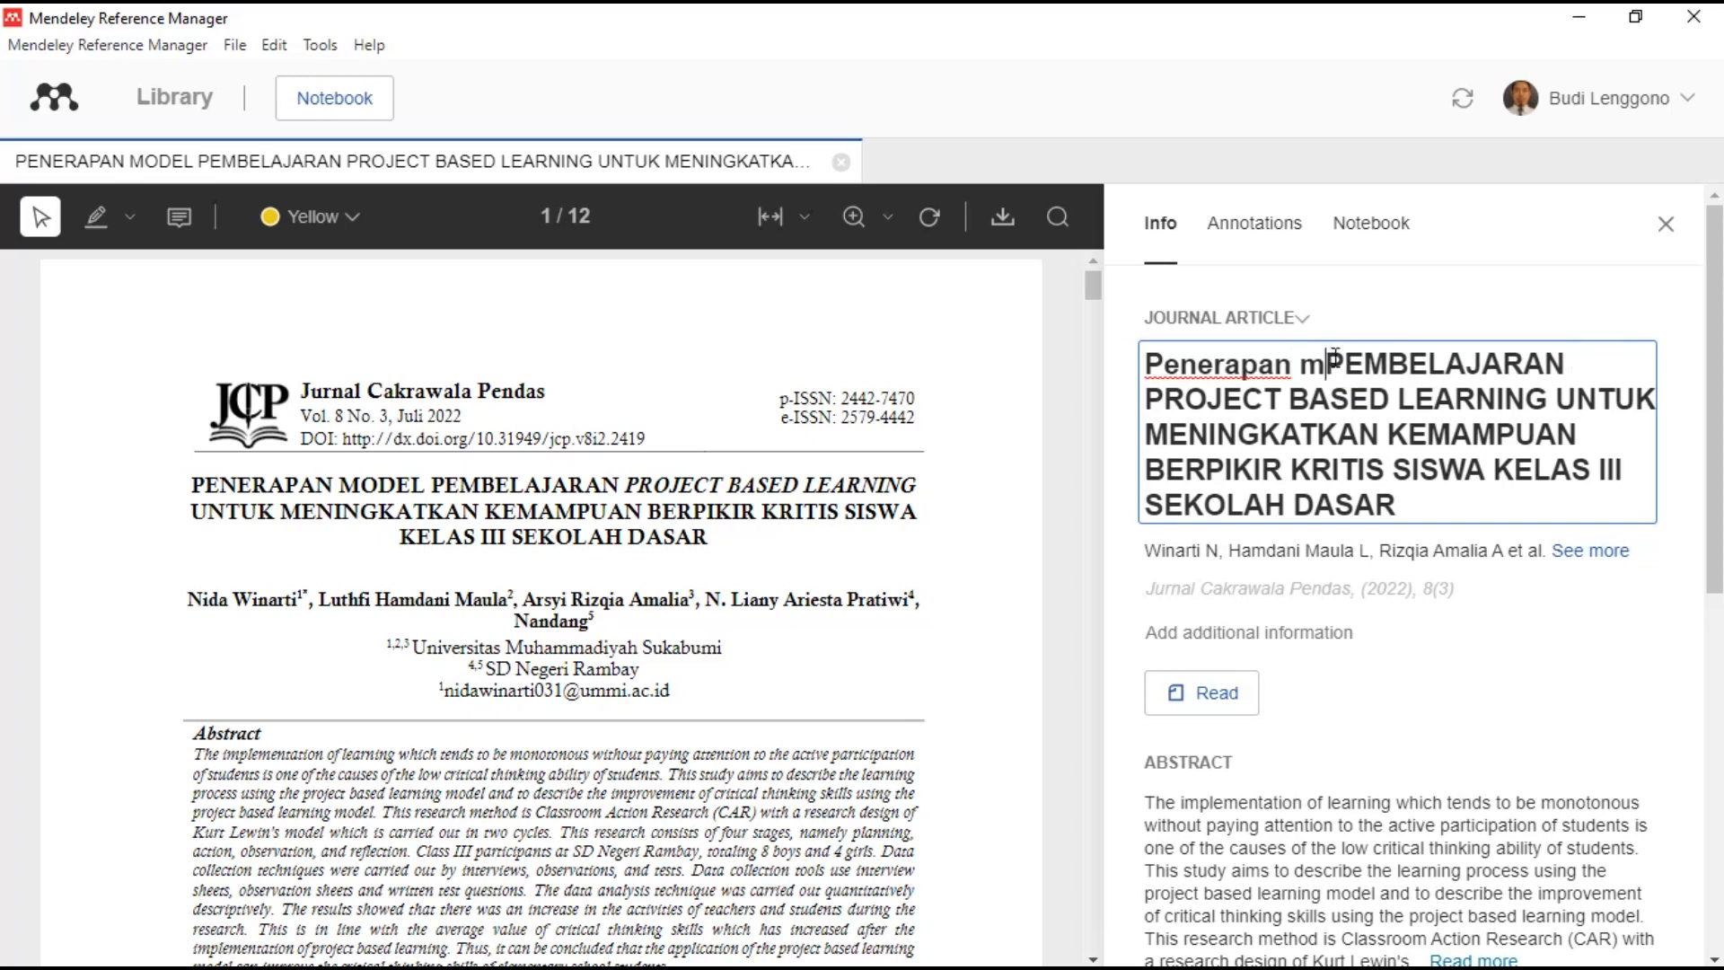
{"action": "double_click", "coordinate": [1501, 370]}
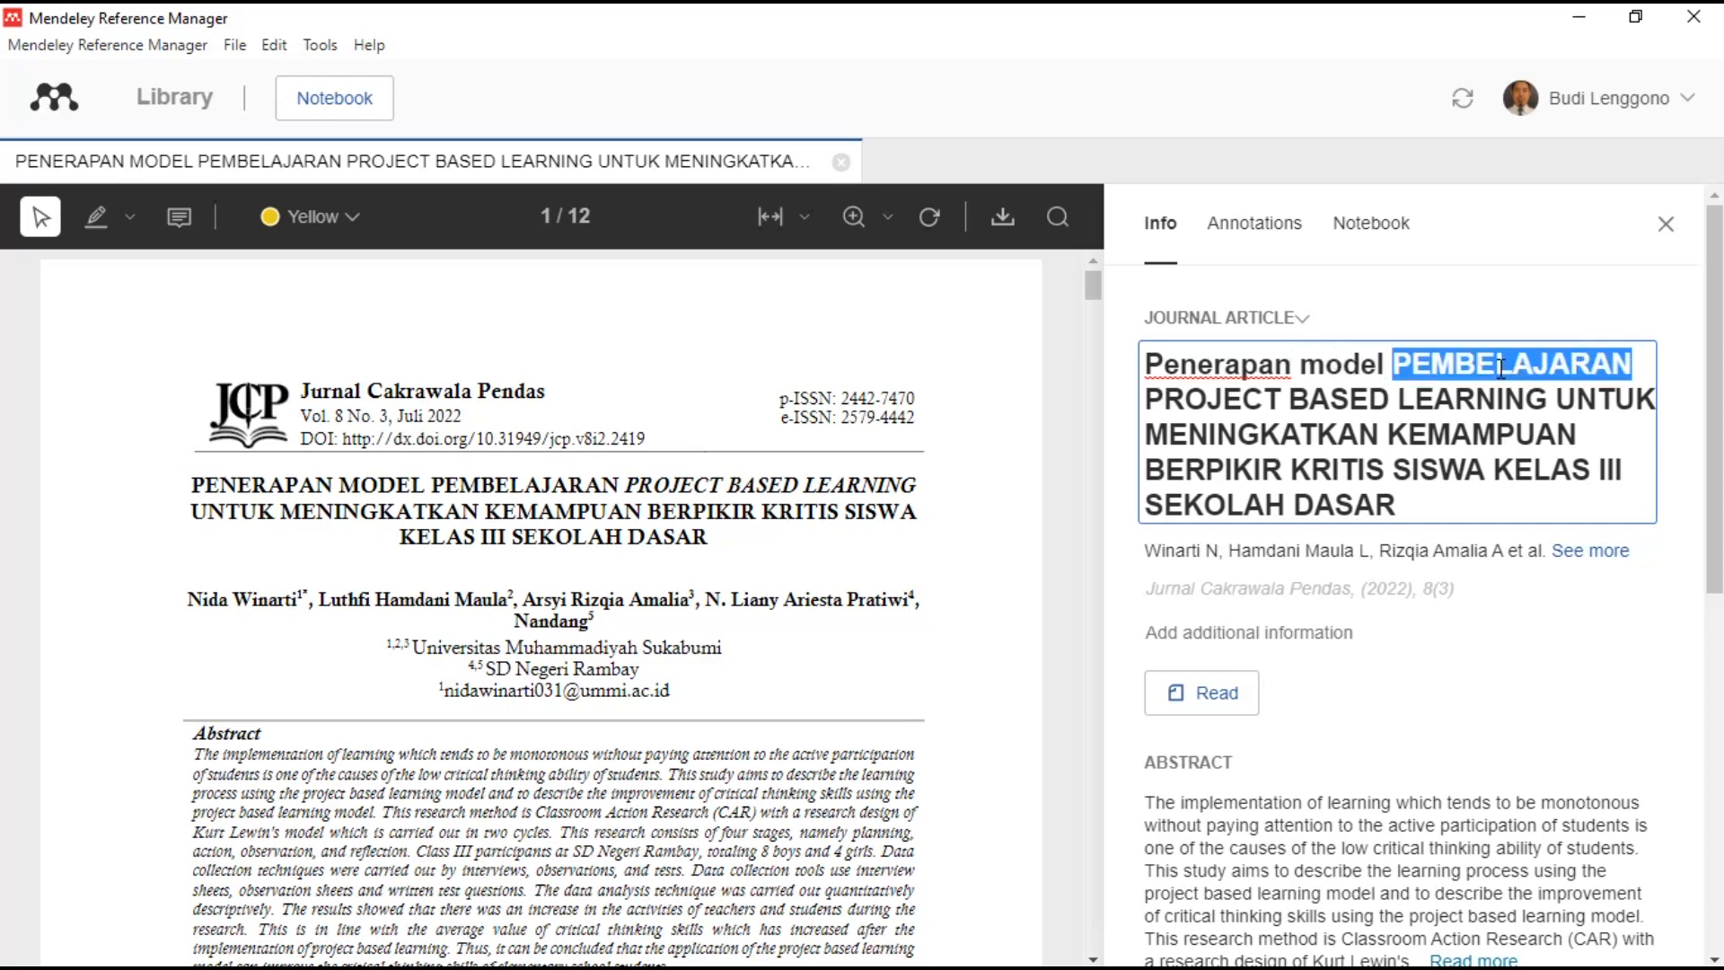
{"action": "type", "text": "pembelajara"}
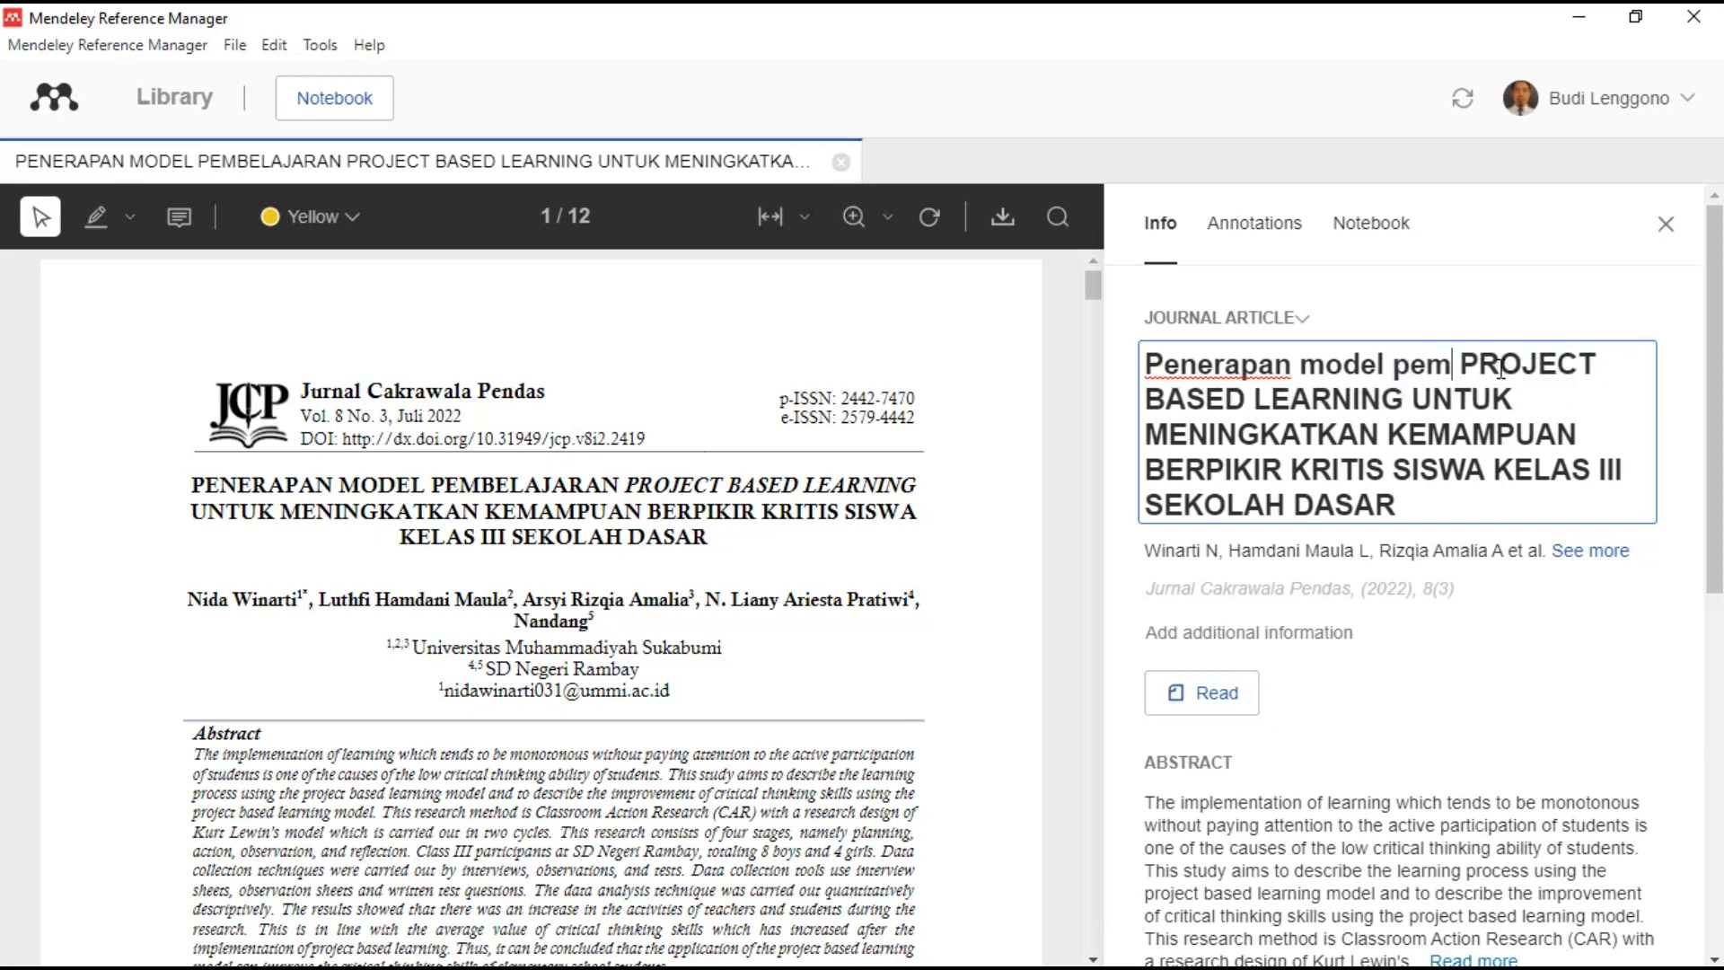
{"action": "type", "text": "n"}
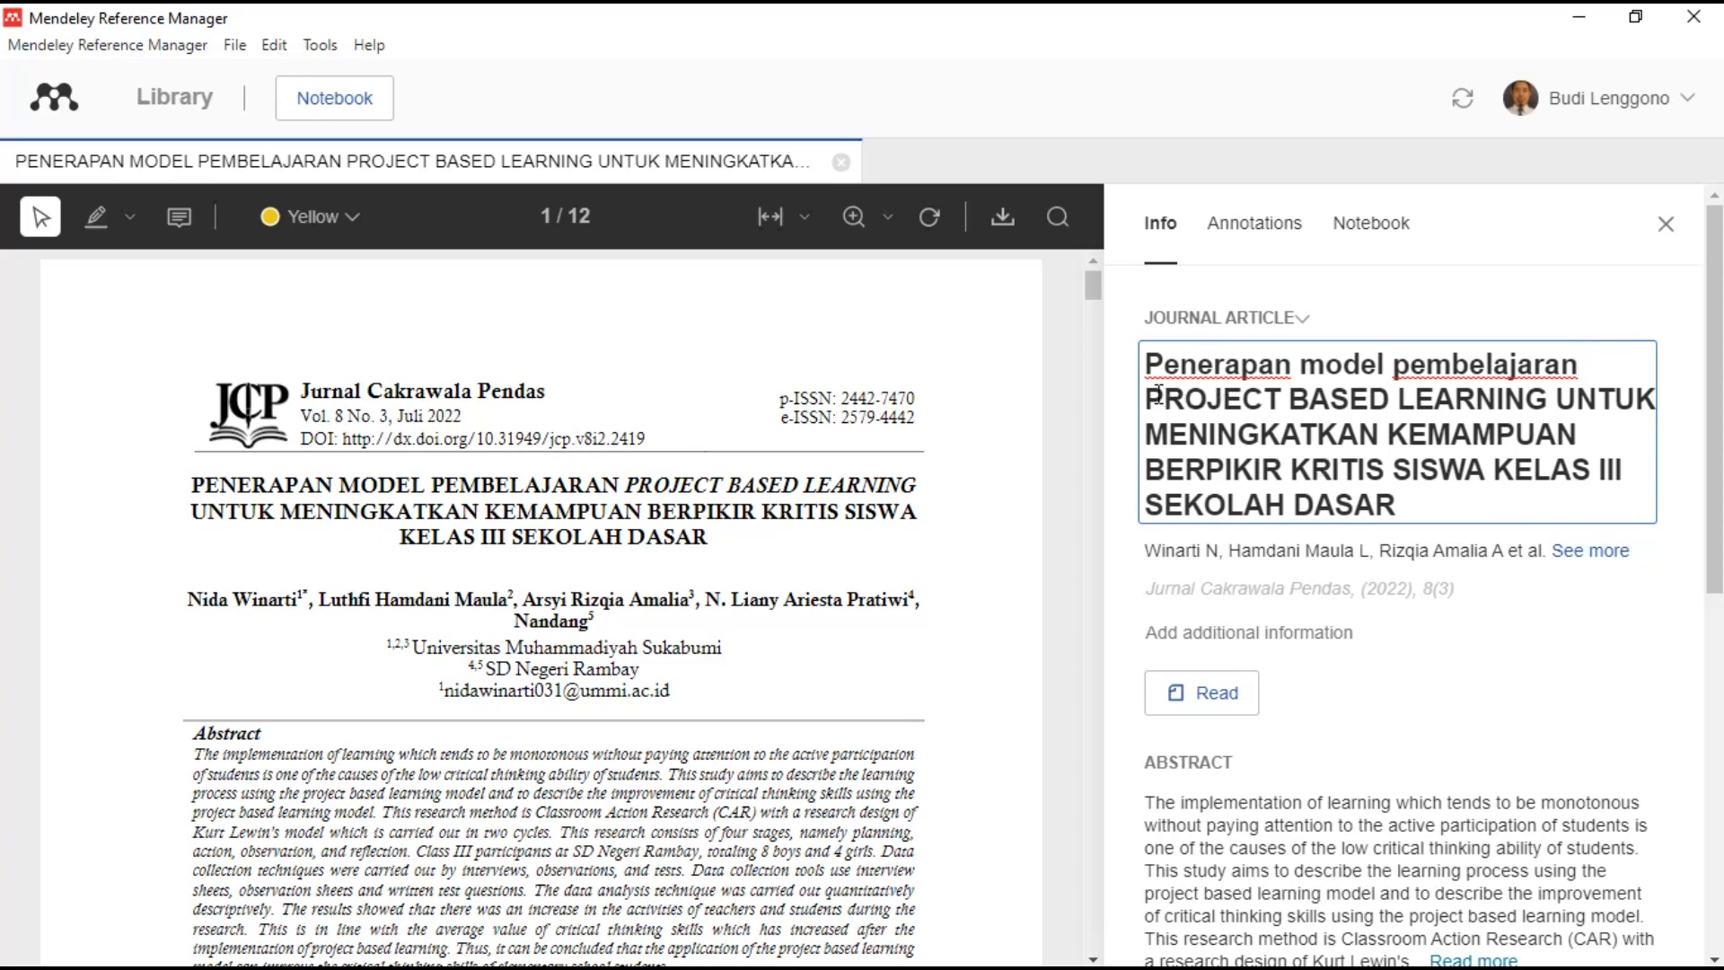
- Select the remaining capitalised title text and bring up the launch options for Word
{"action": "left_click_drag", "start_coordinate": [1149, 399], "coordinate": [1443, 513]}
{"action": "key", "text": "ctrl+c"}
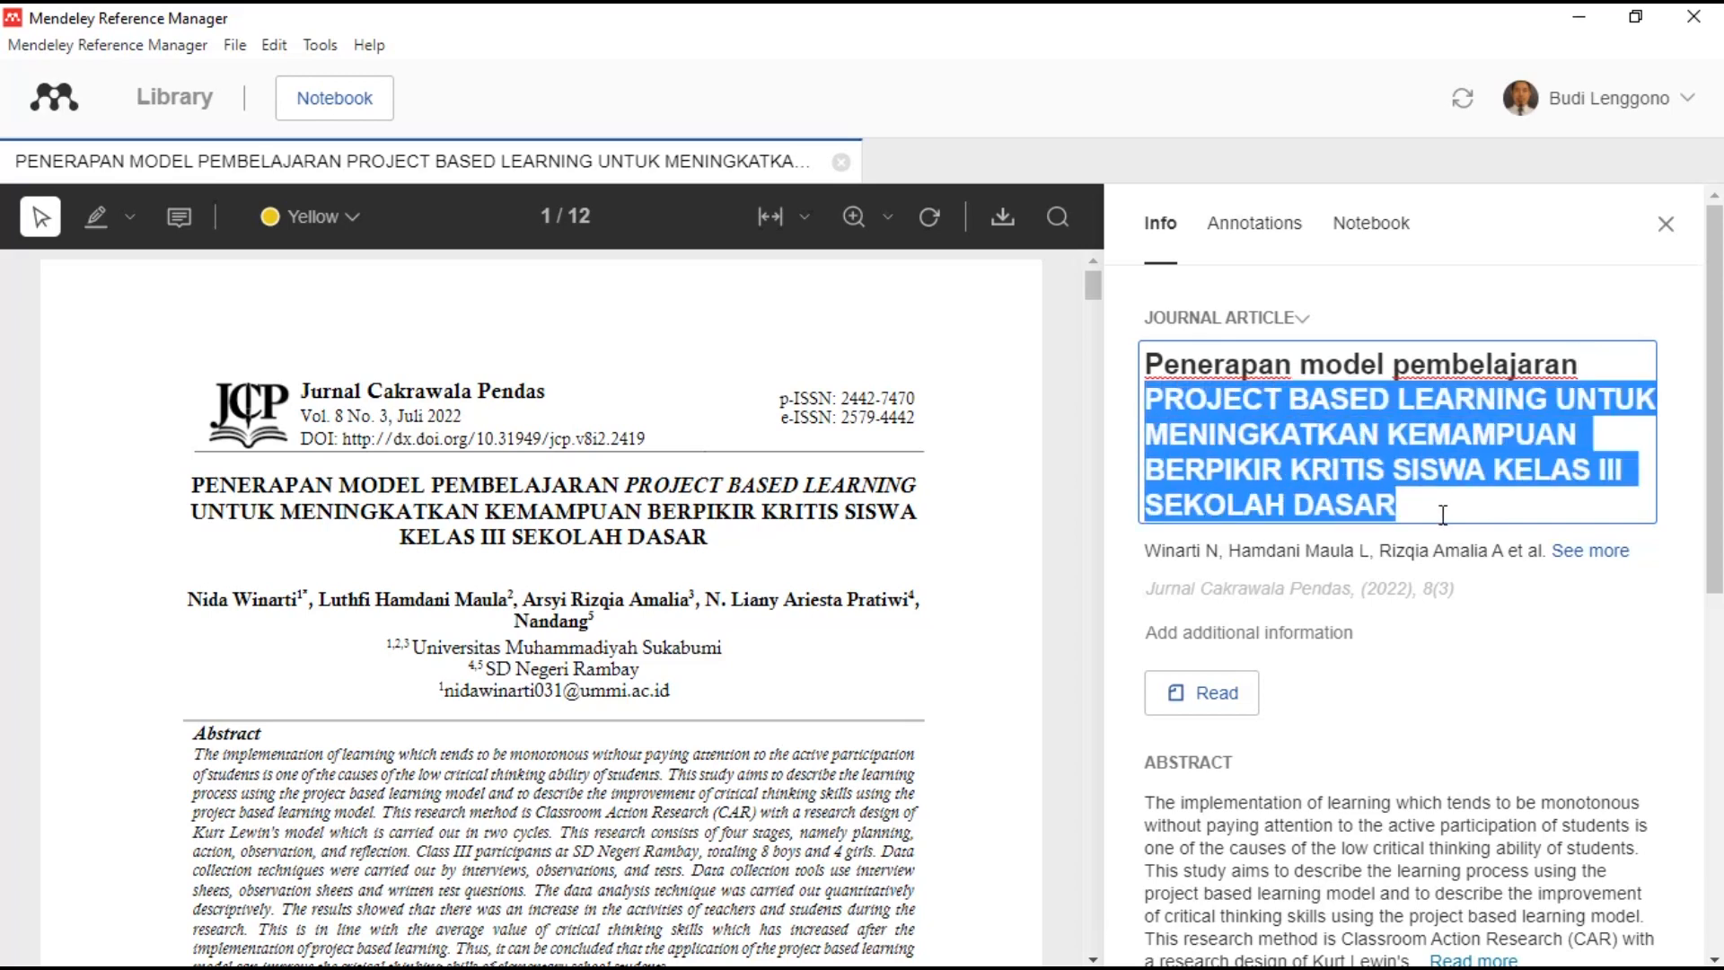
{"action": "left_click", "coordinate": [961, 948]}
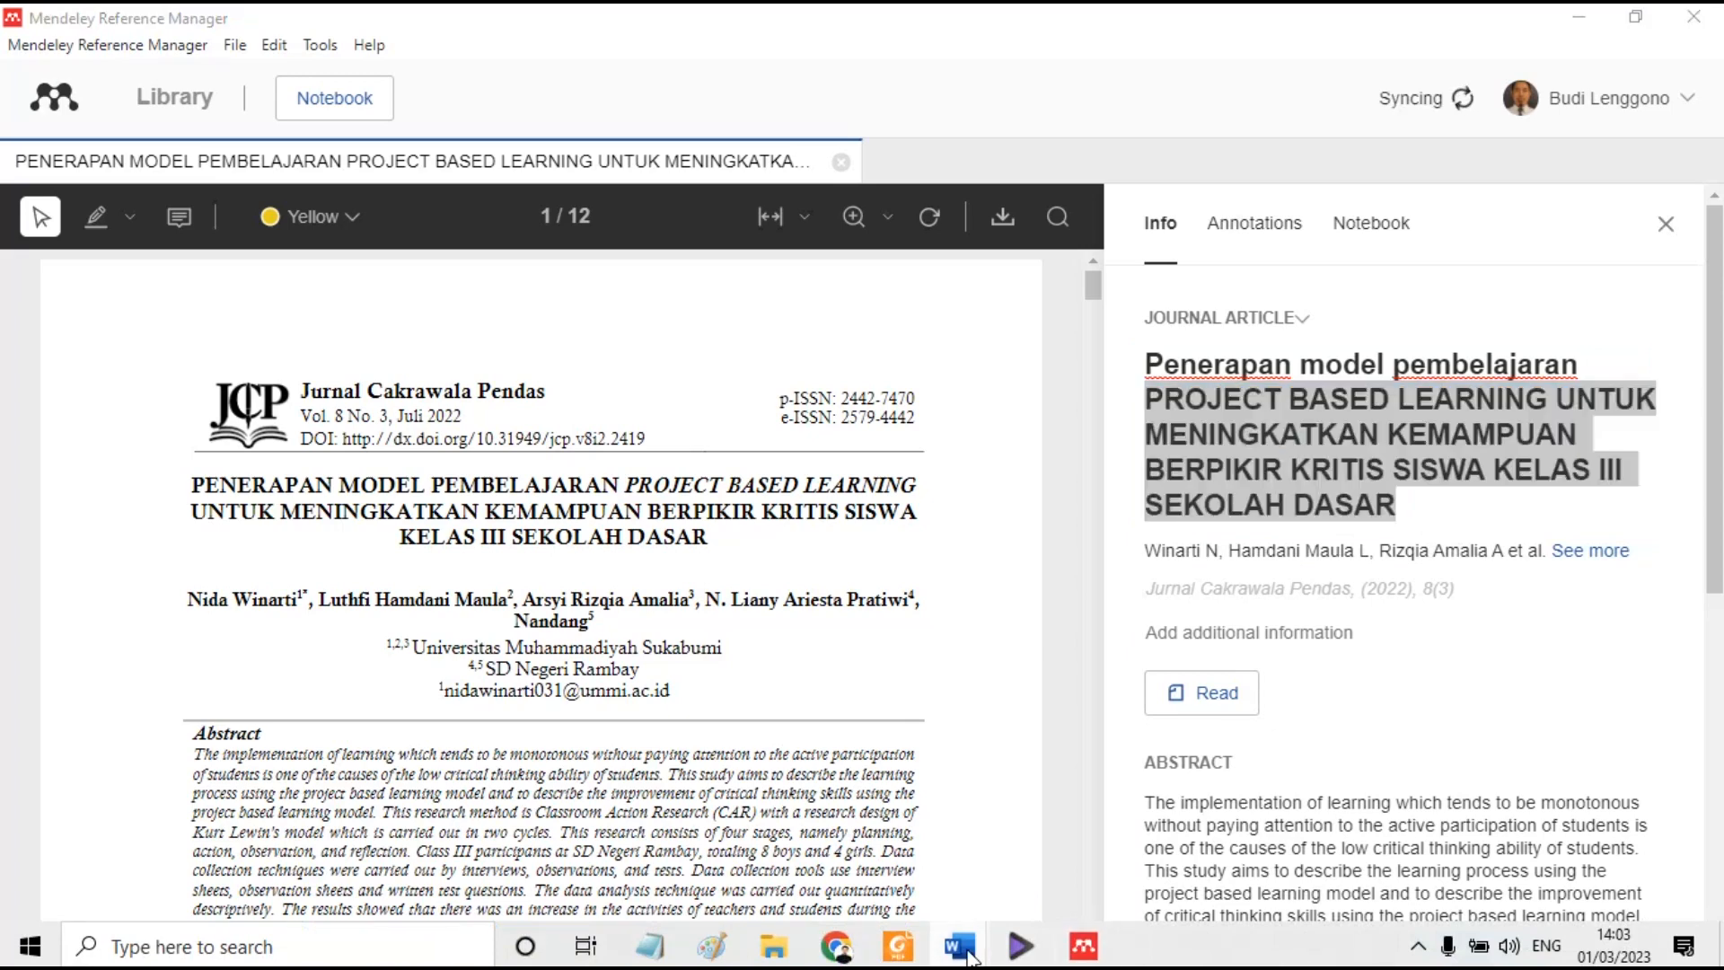
{"action": "right_click", "coordinate": [968, 958]}
- Lowercase the pasted article title in a blank Word document with Shift+F3, then clear it and minimize Word
{"action": "left_click", "coordinate": [835, 813]}
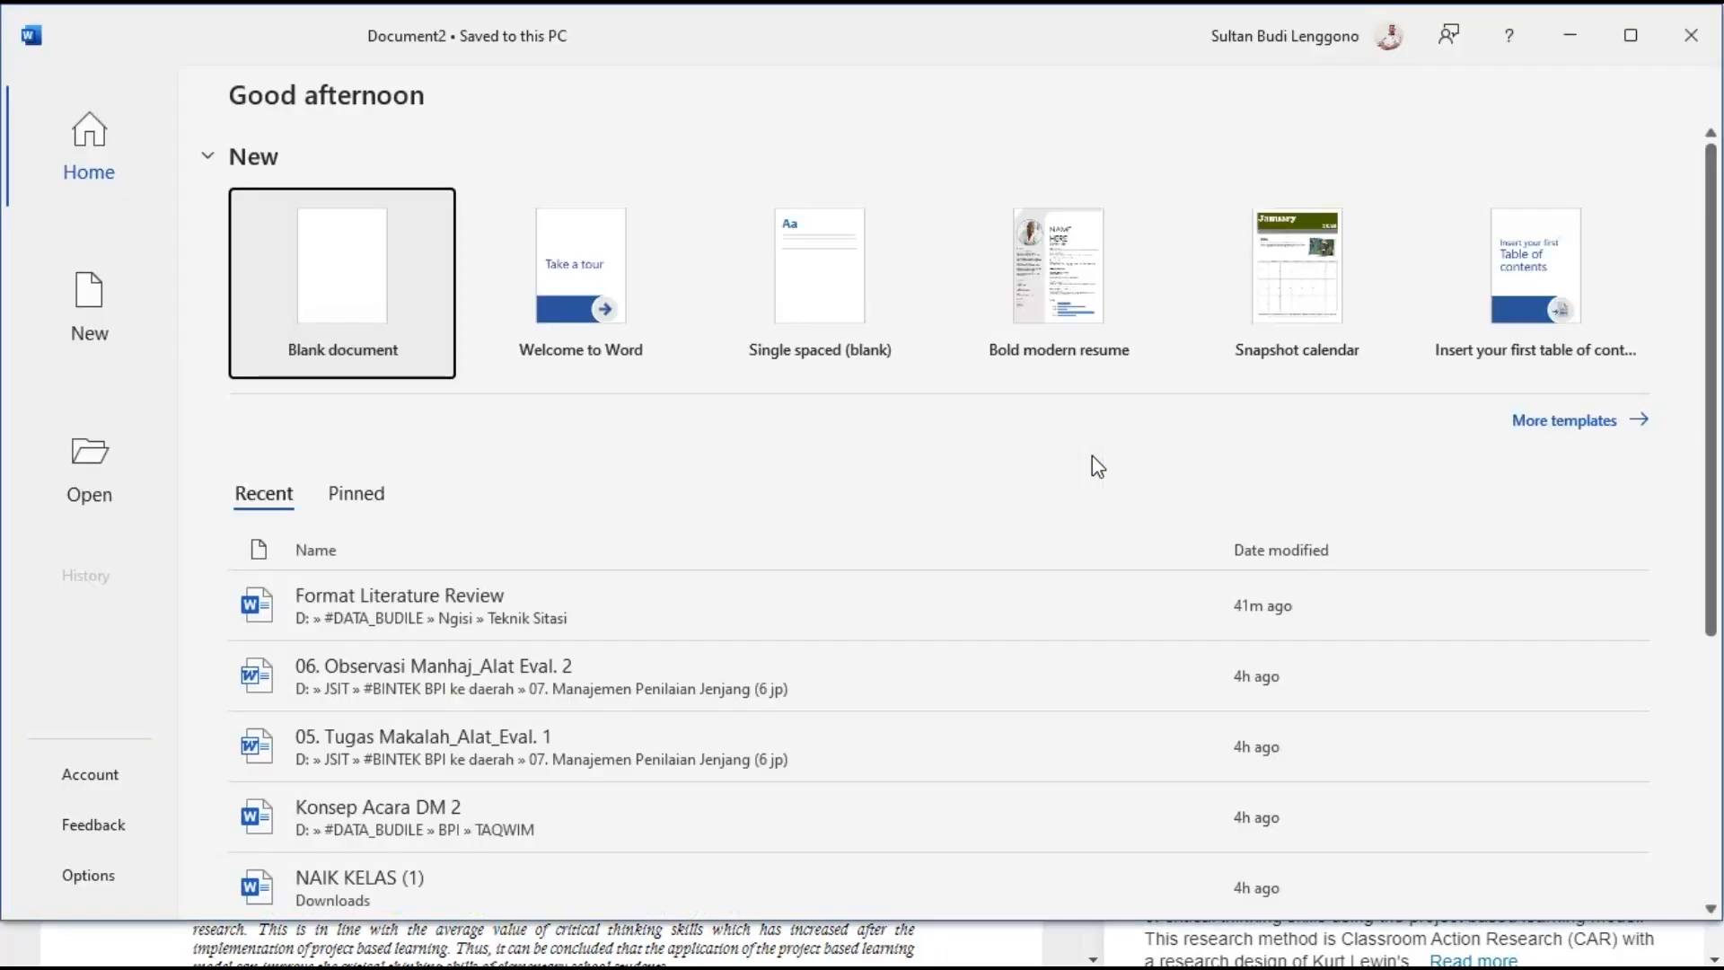
{"action": "left_click", "coordinate": [358, 277]}
{"action": "key", "text": "ctrl+v"}
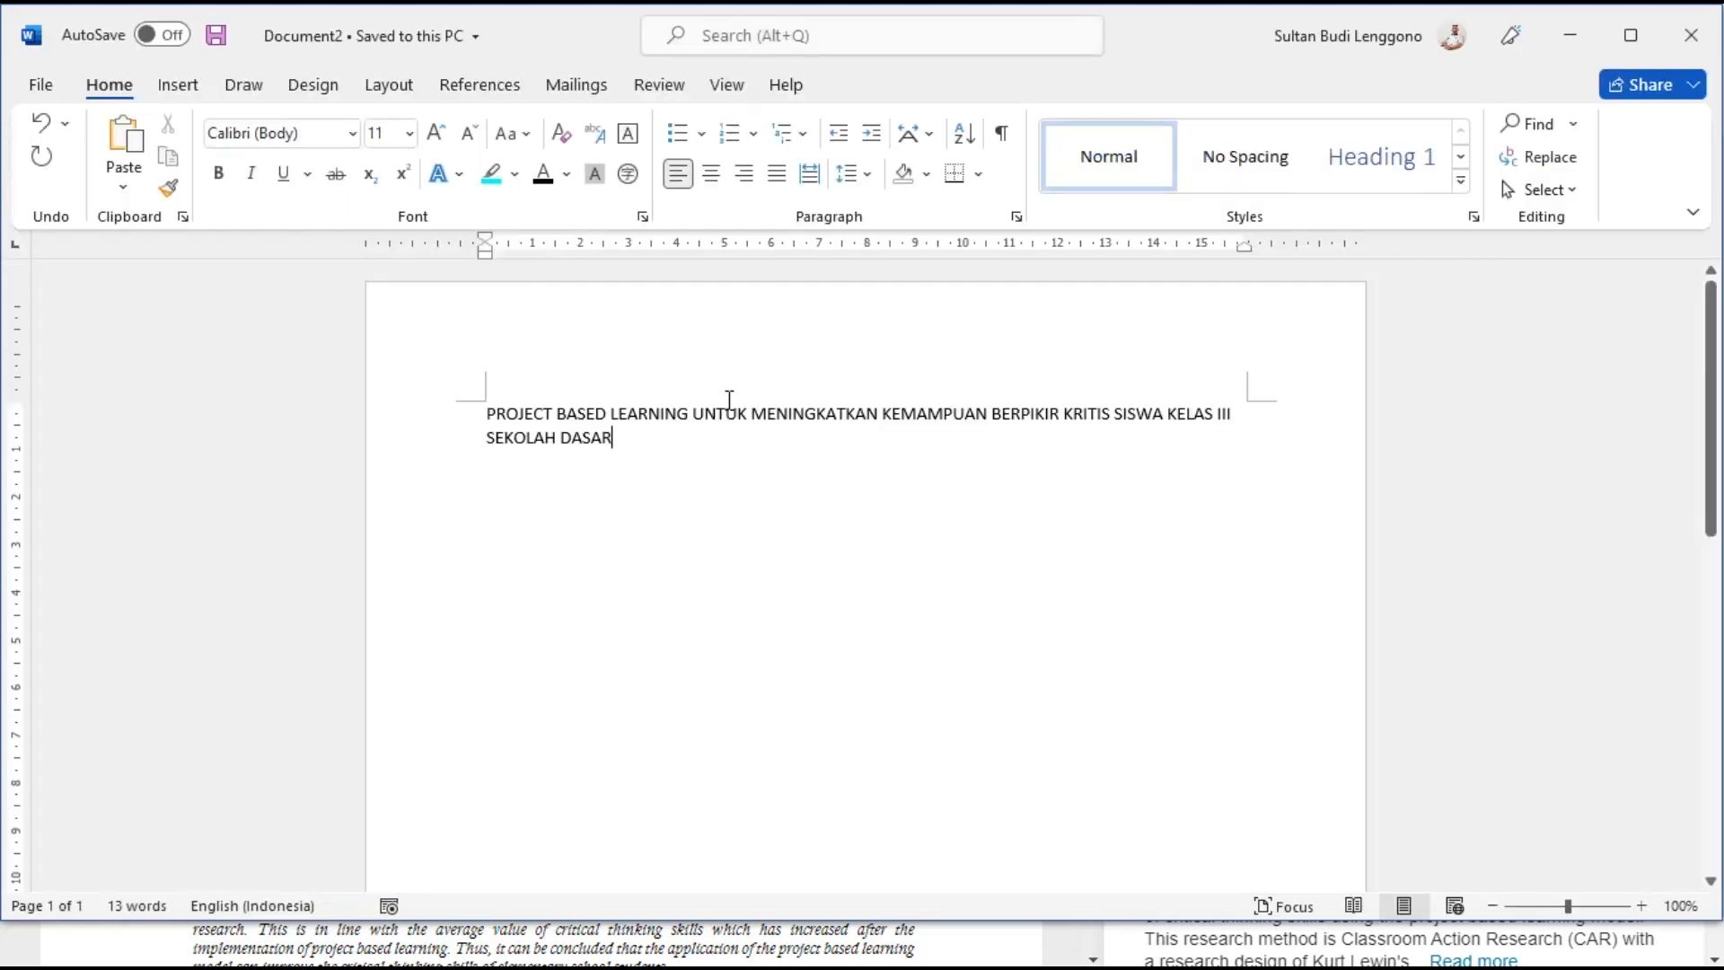
{"action": "double_click", "coordinate": [450, 395]}
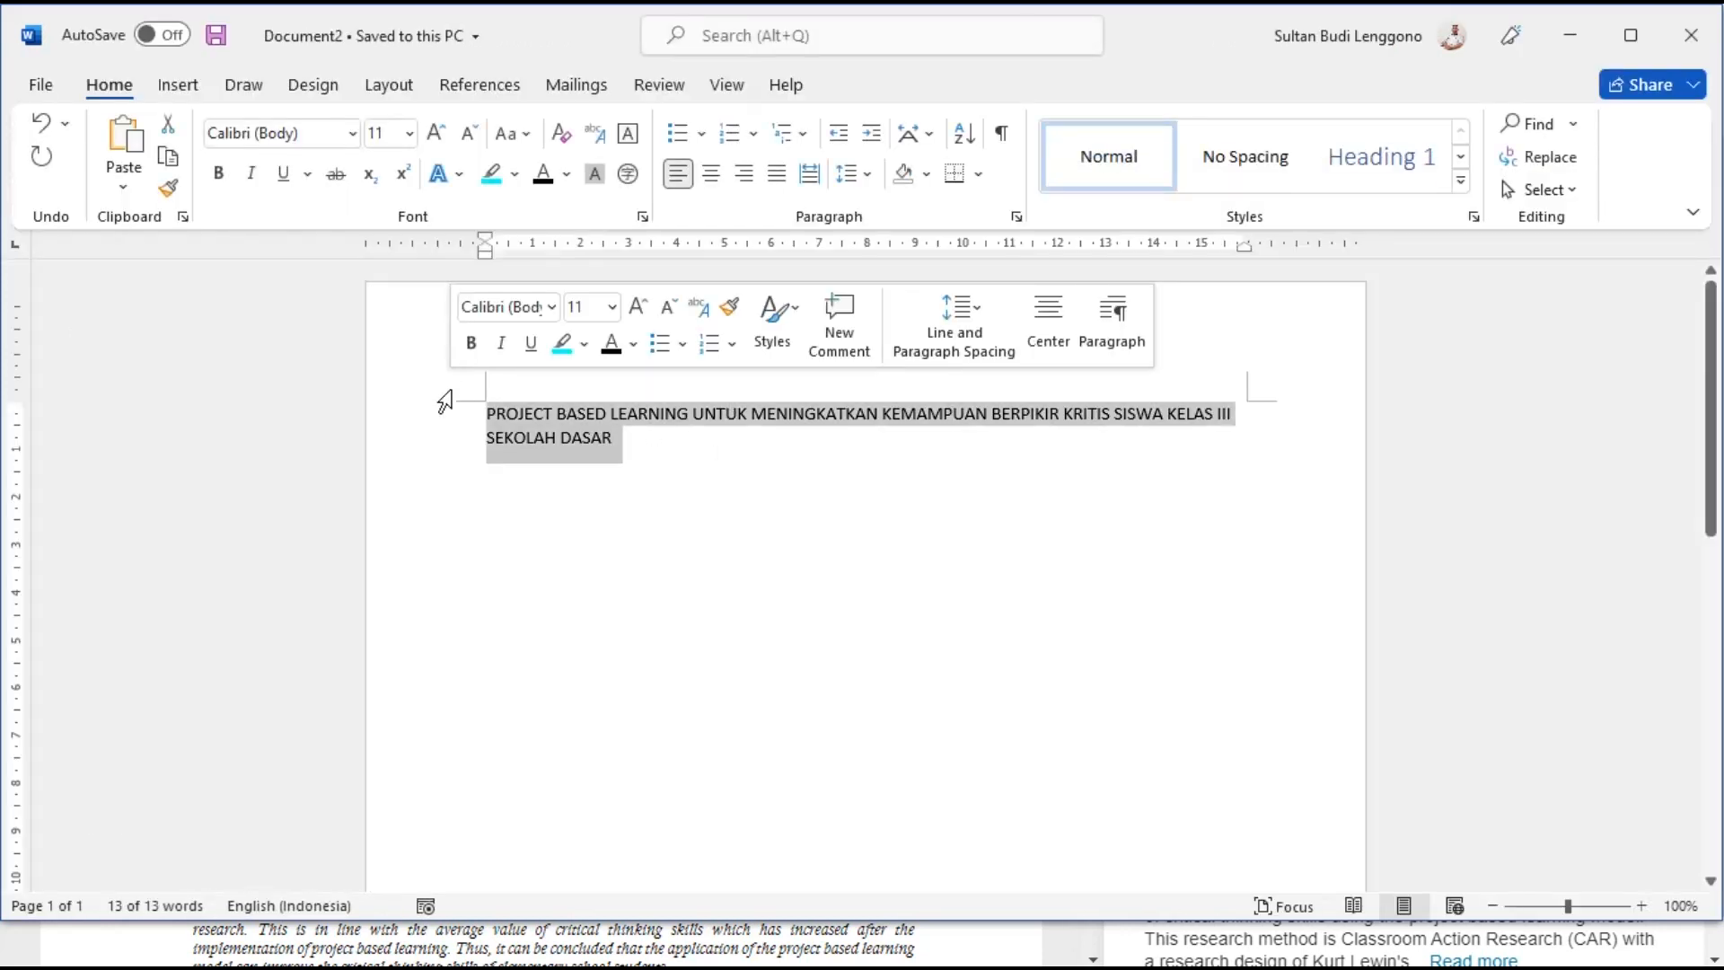
{"action": "key", "text": "shift+F3"}
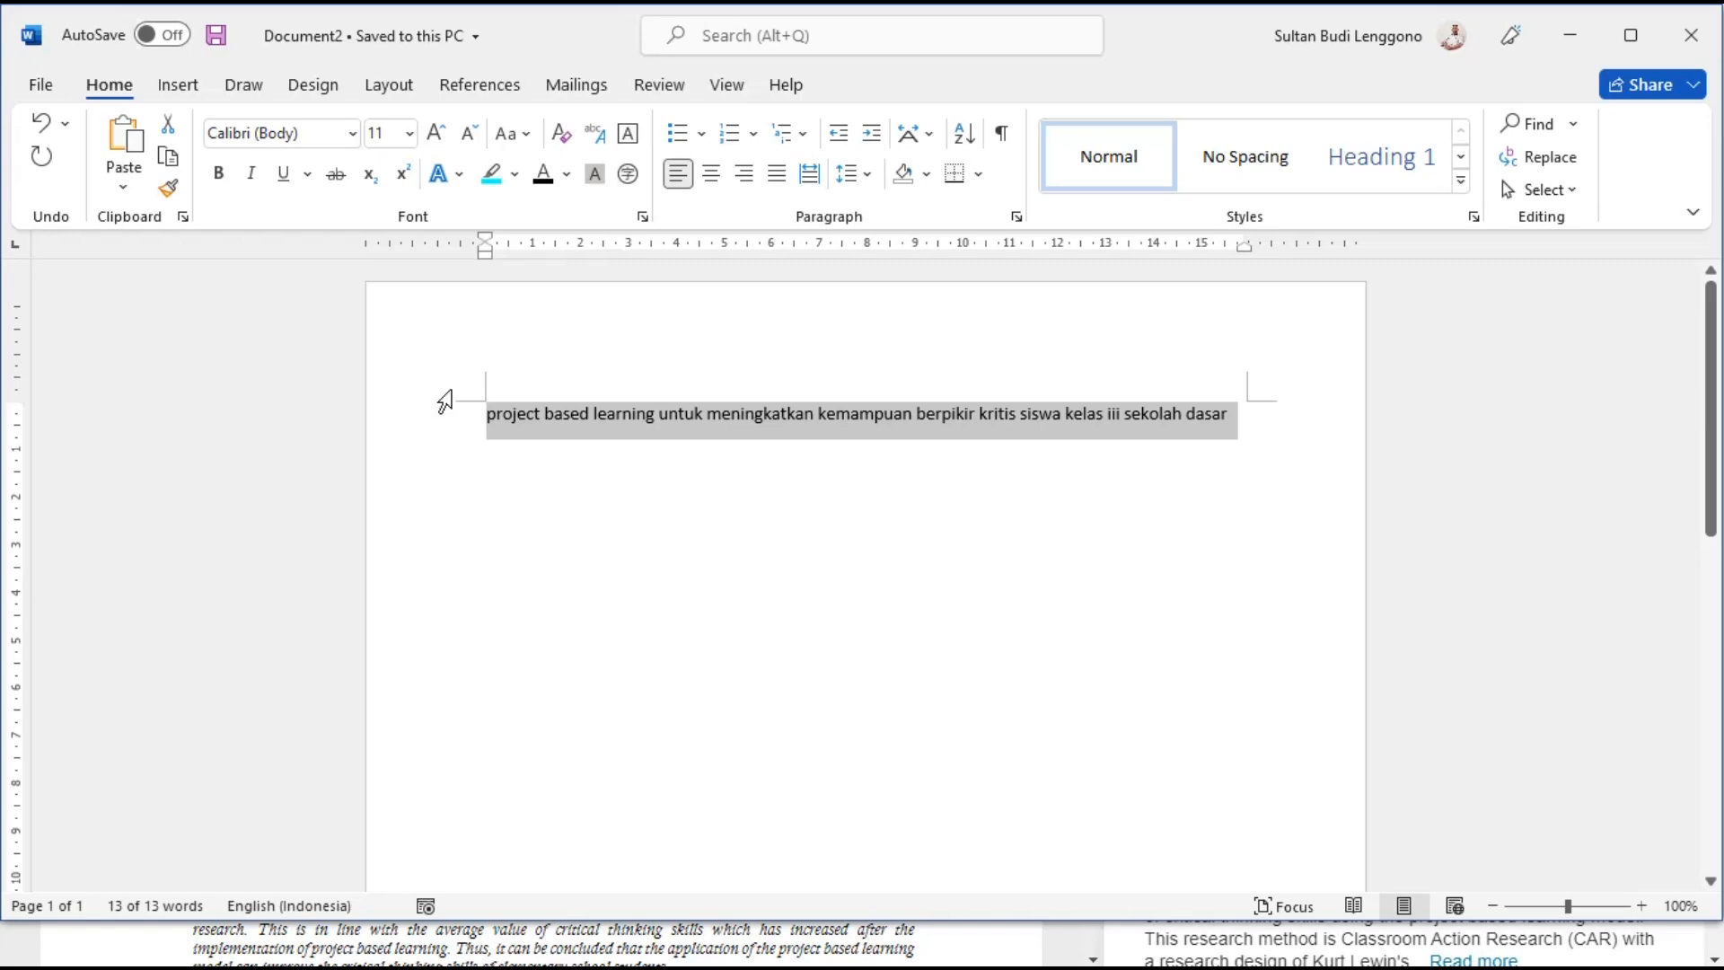
{"action": "key", "text": "Delete"}
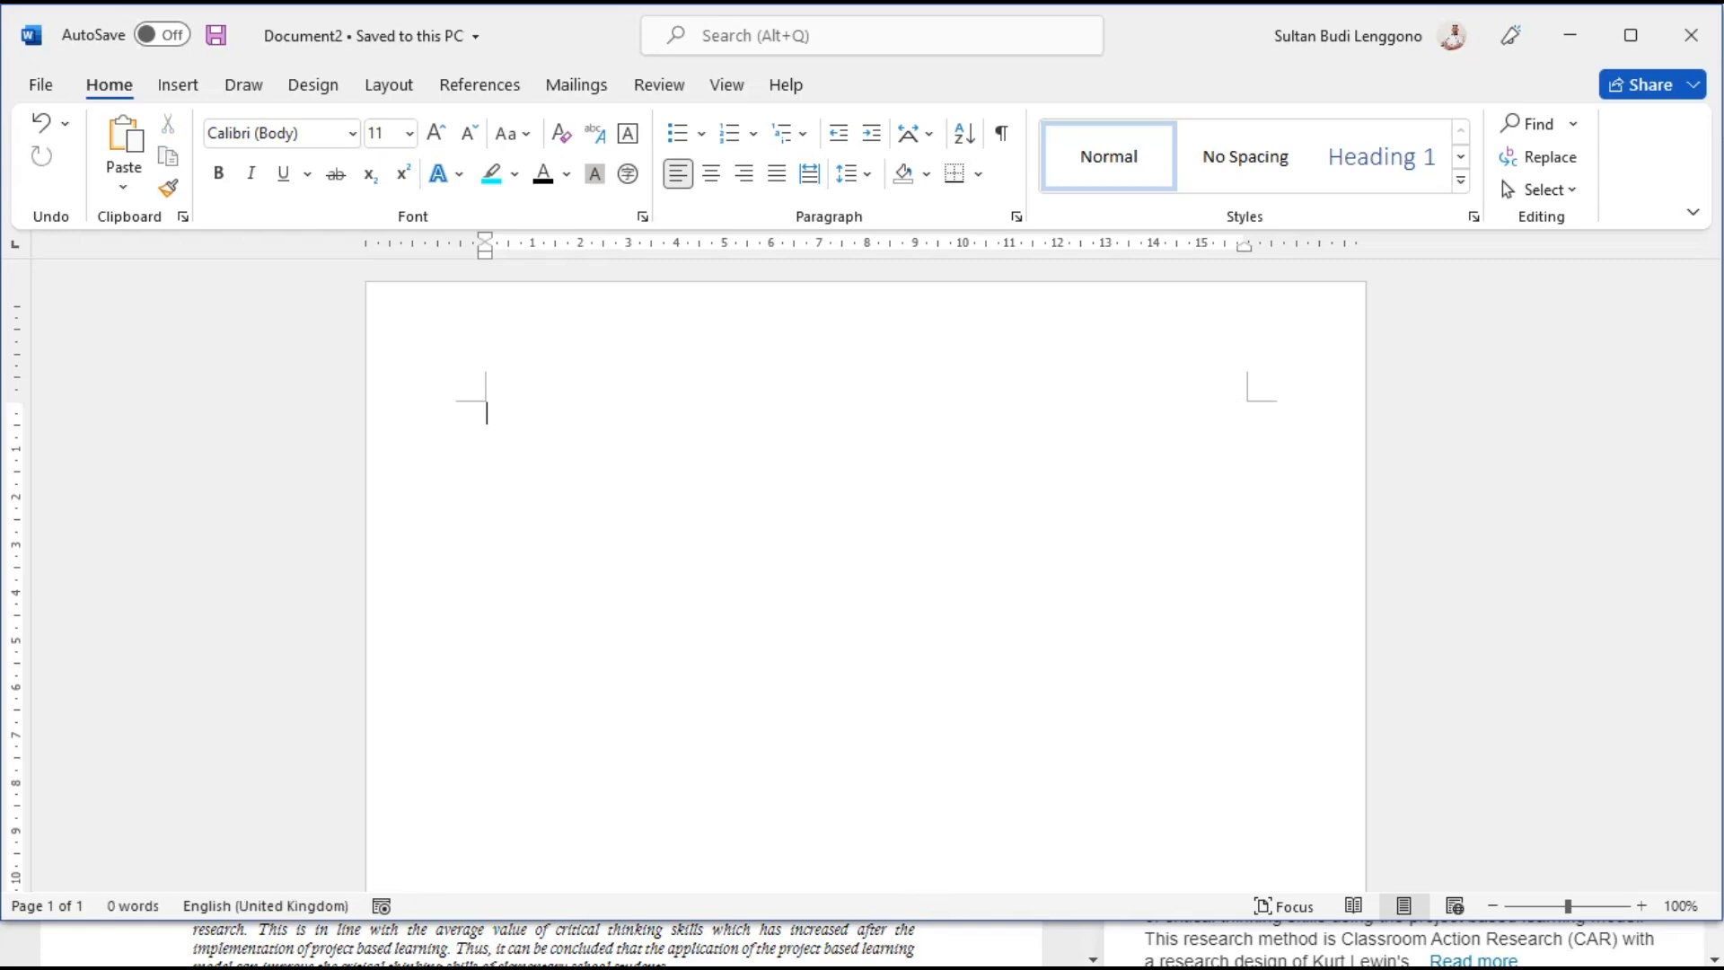
{"action": "left_click", "coordinate": [1570, 36]}
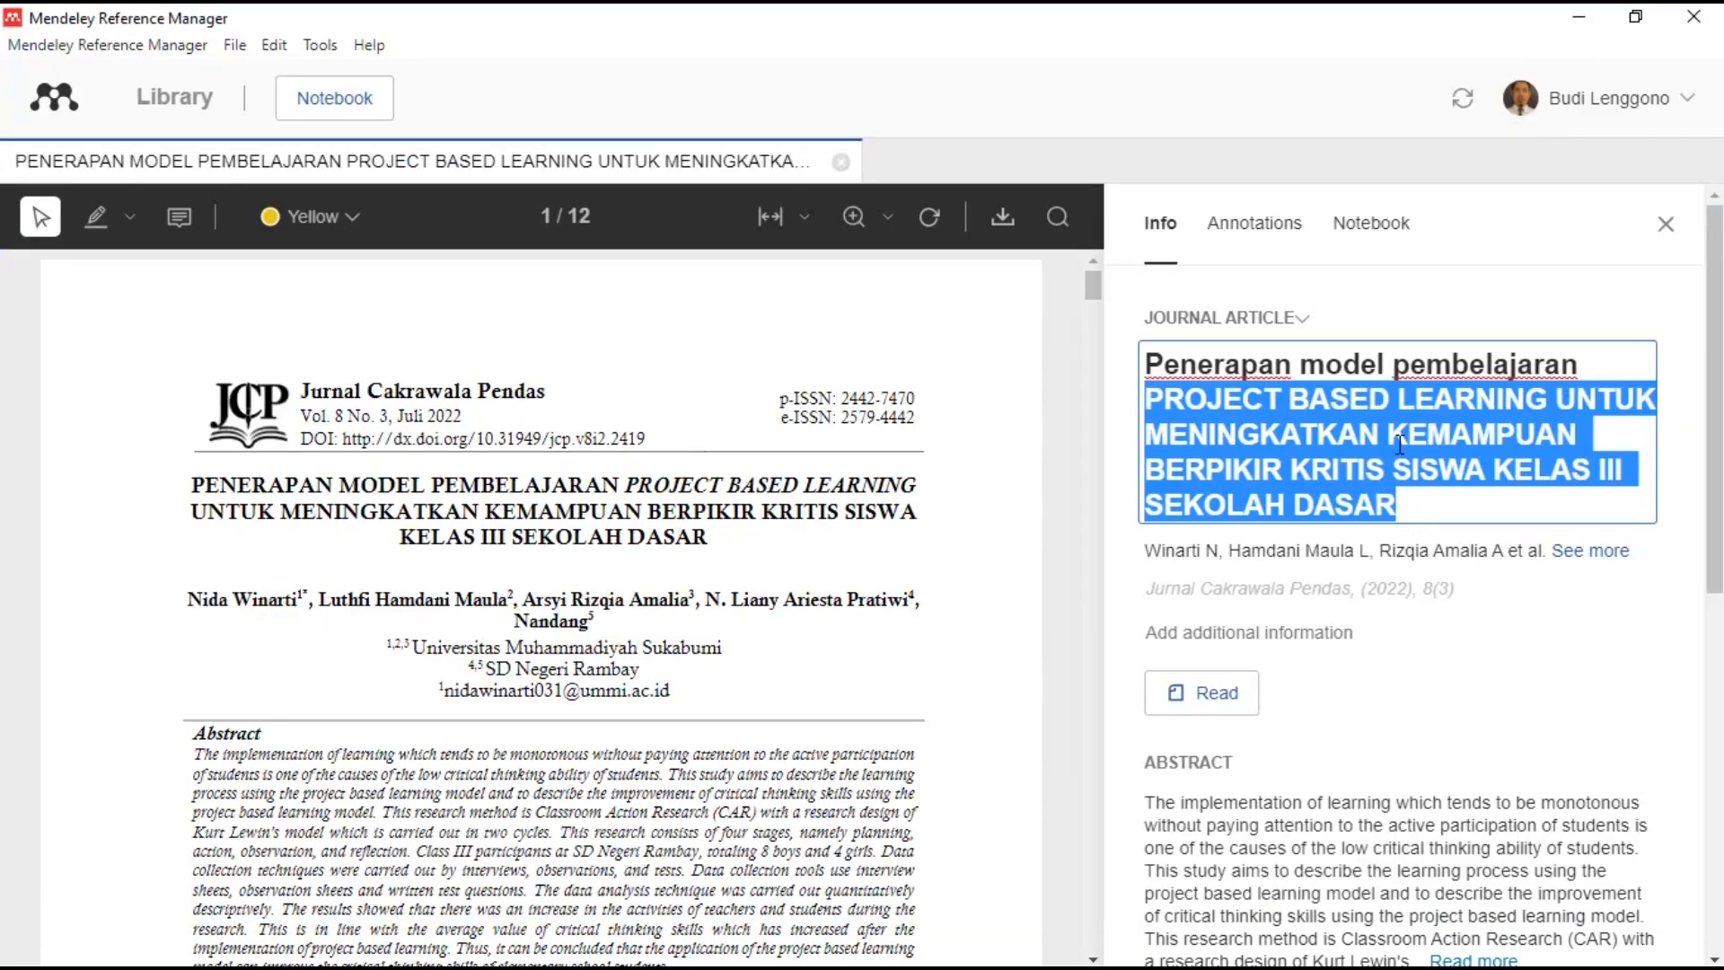
- Paste the lowercase title text into the Mendeley title field and retype 'iii' as 'III'
{"action": "type", "text": "project based learning untuk meningkatkan kemampuan berpikir kritis siswa kelas iii sekolah dasar"}
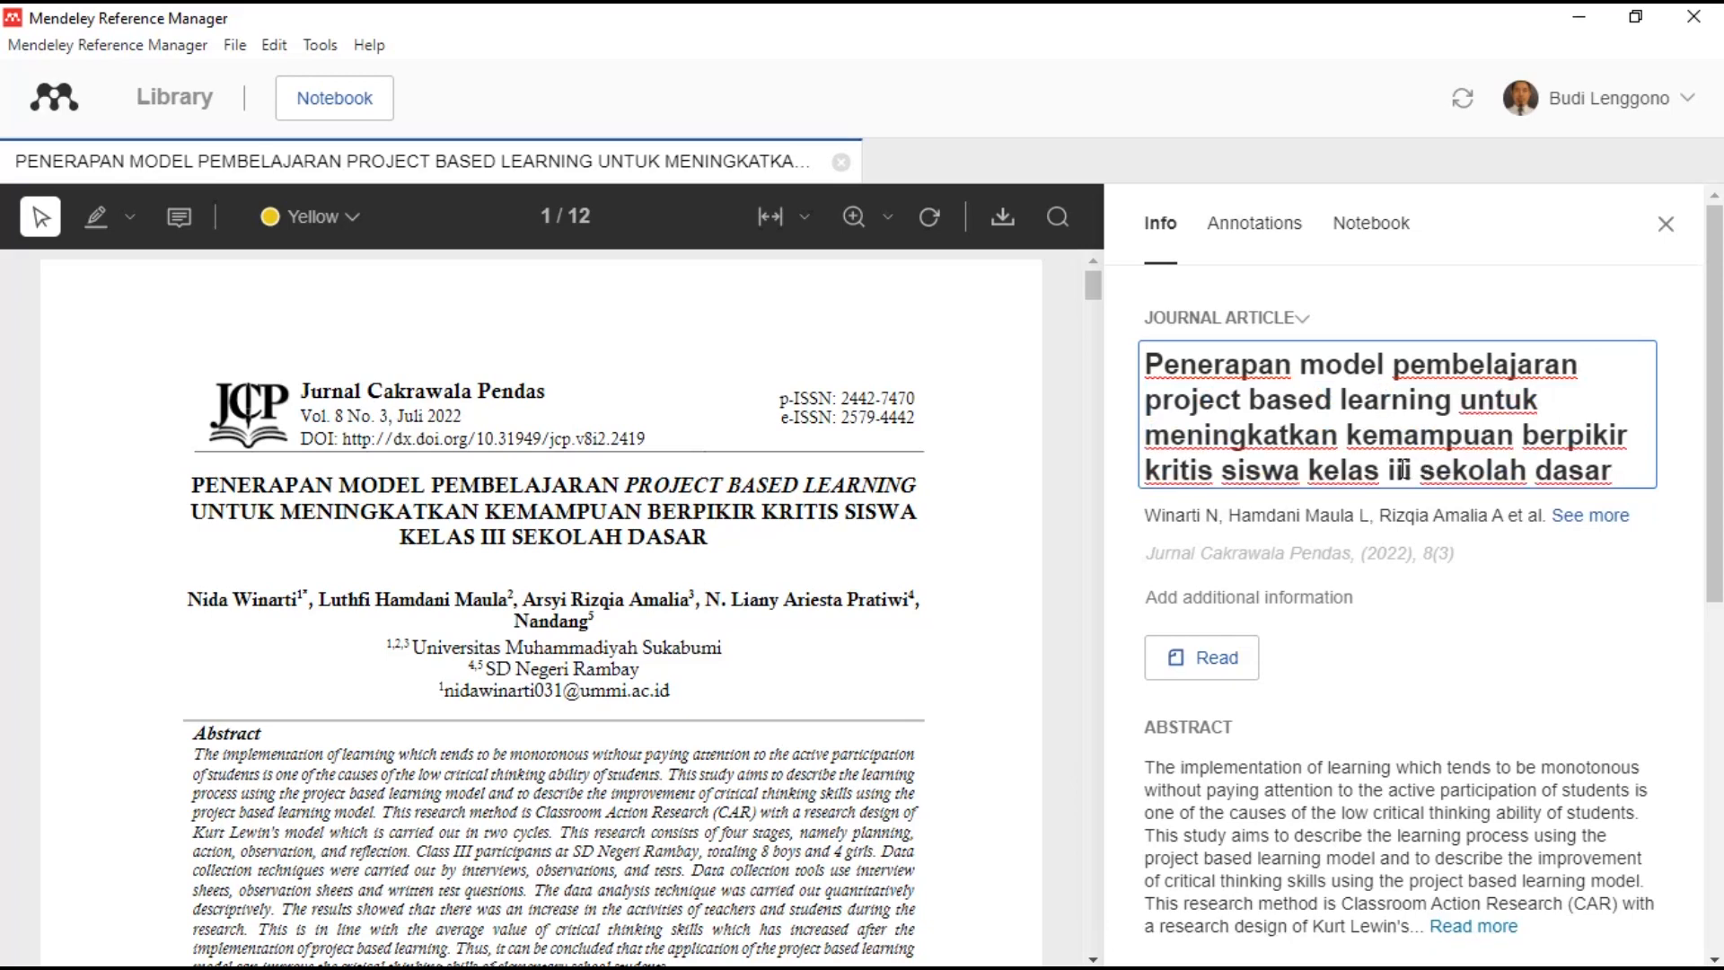
{"action": "double_click", "coordinate": [1403, 470]}
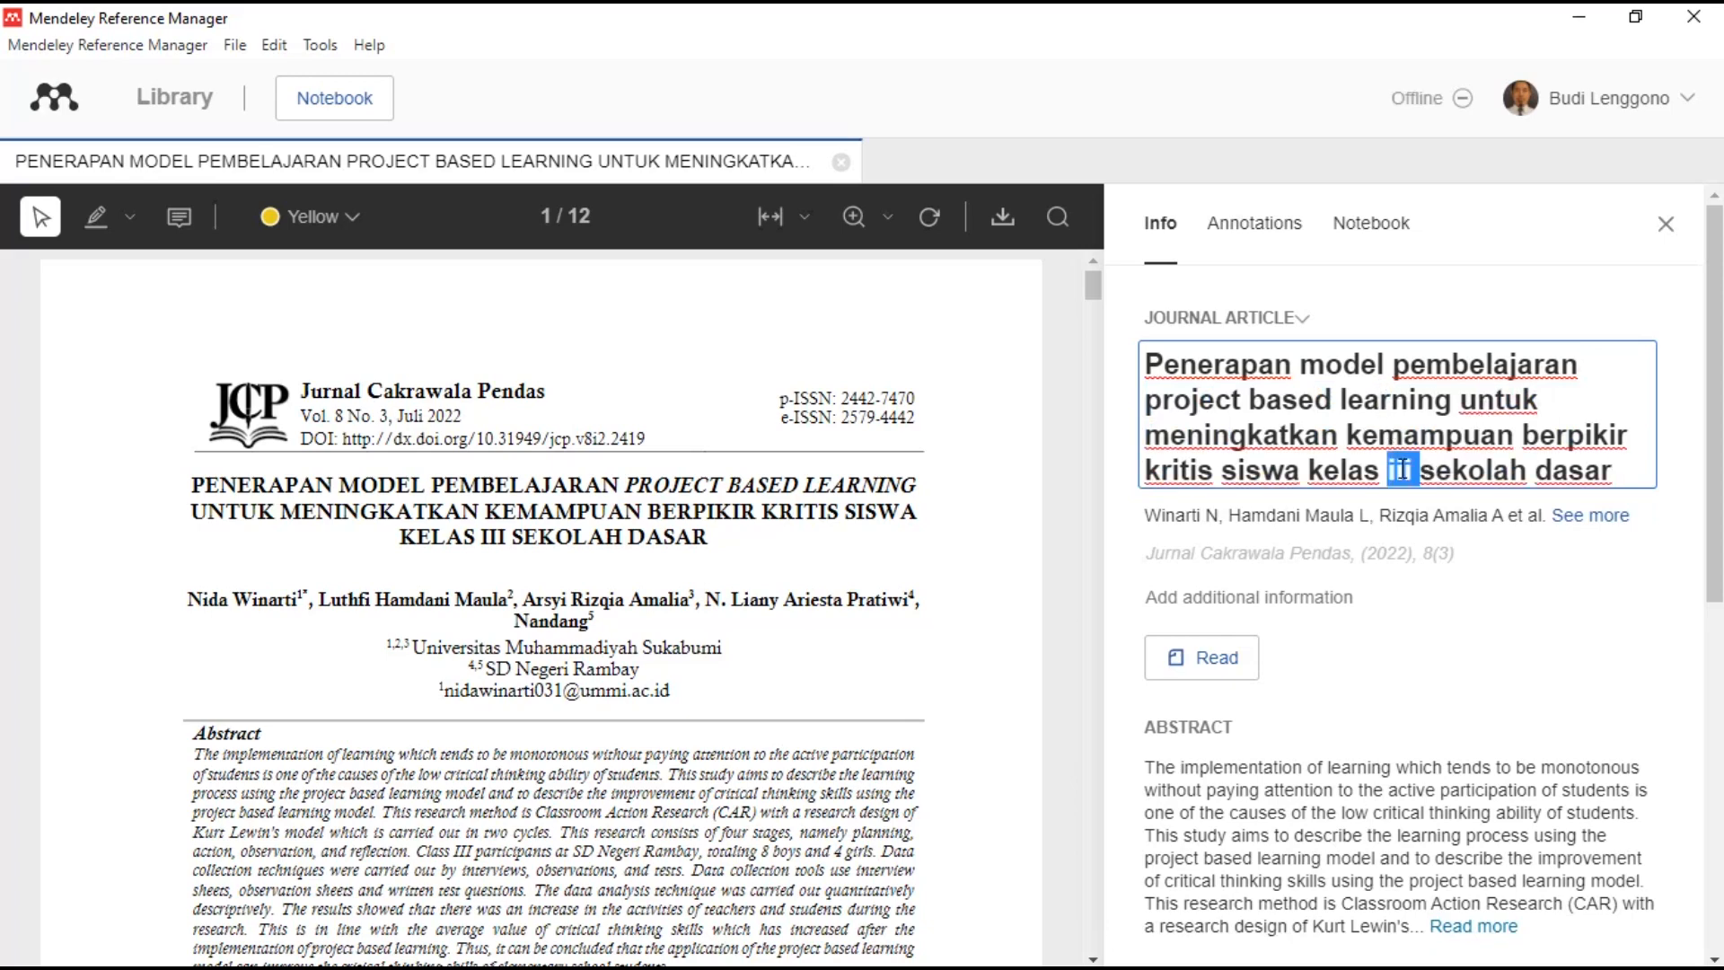
{"action": "type", "text": "III"}
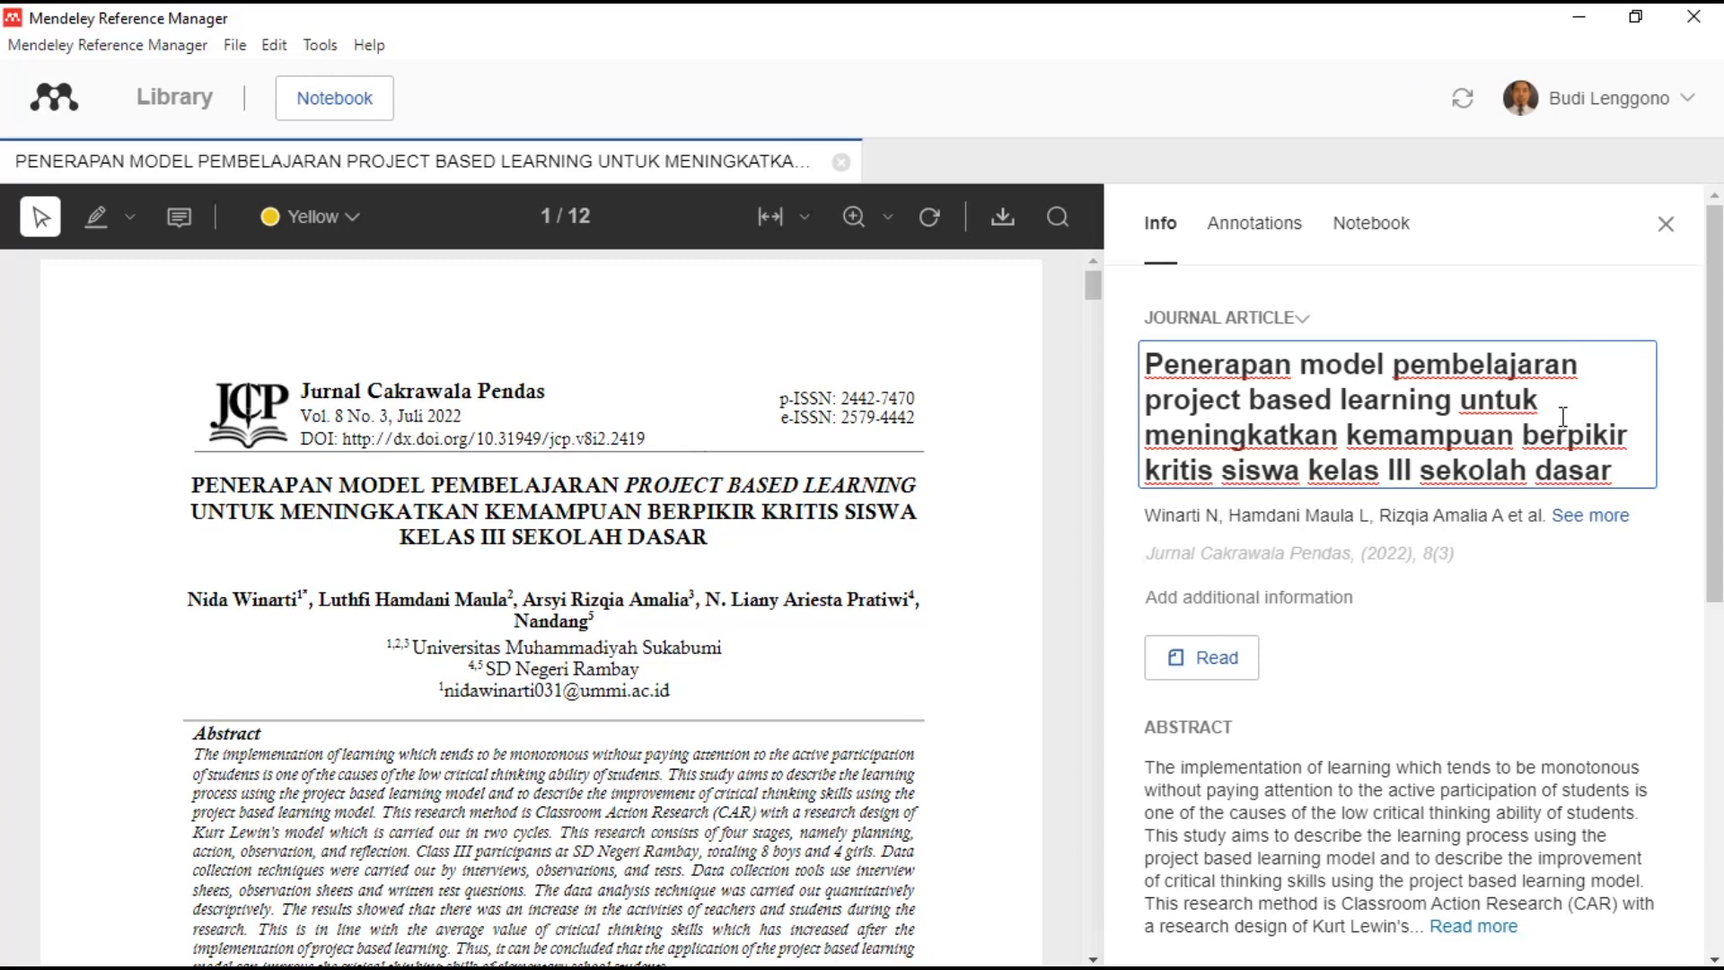
- Expand the author list and fix the second and third authors so given names follow surnames
{"action": "left_click", "coordinate": [1558, 527]}
{"action": "left_click", "coordinate": [1558, 521]}
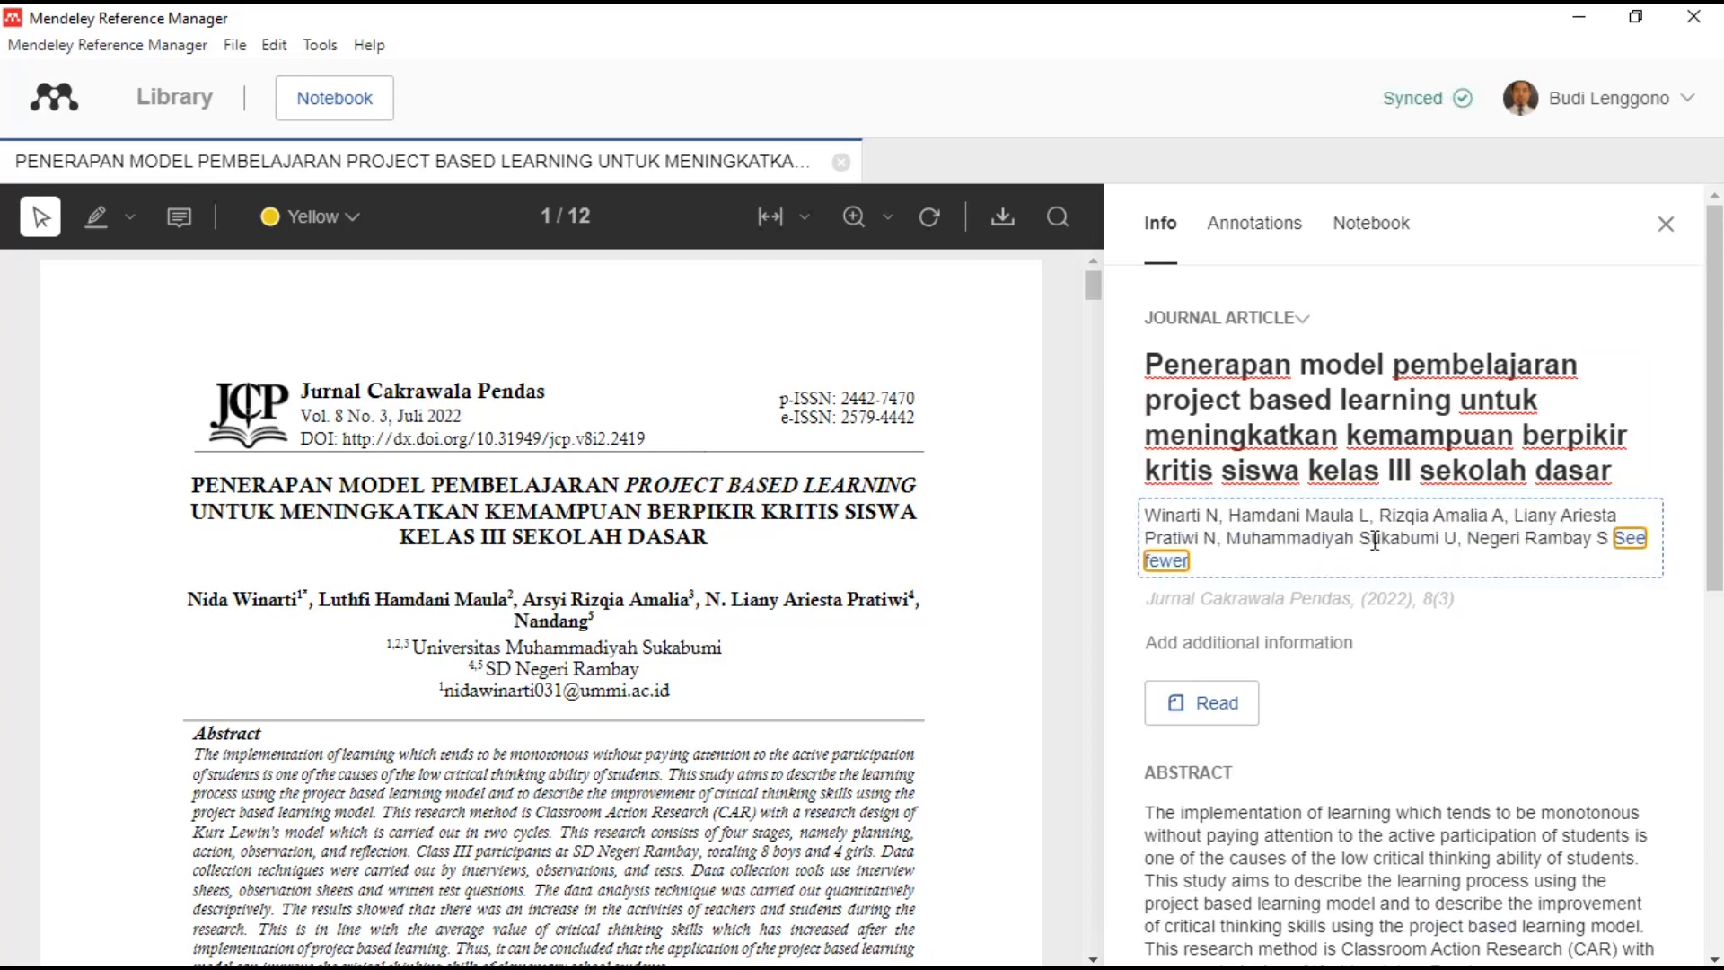
{"action": "left_click", "coordinate": [1316, 521]}
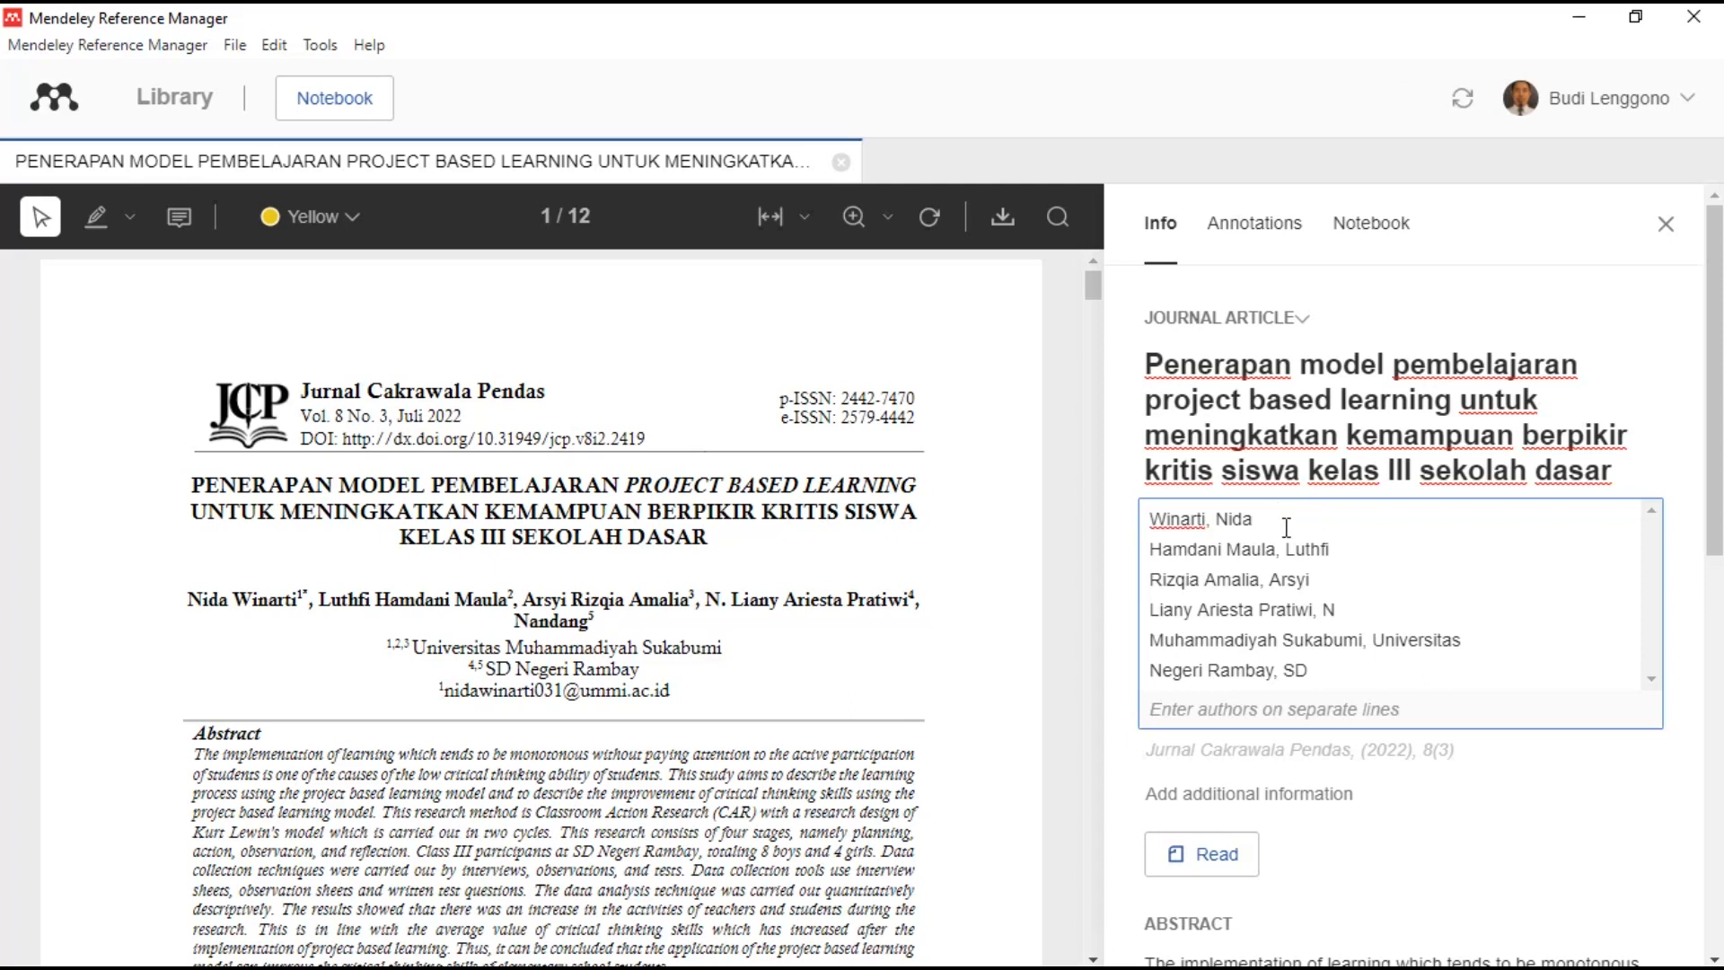
{"action": "double_click", "coordinate": [1178, 551]}
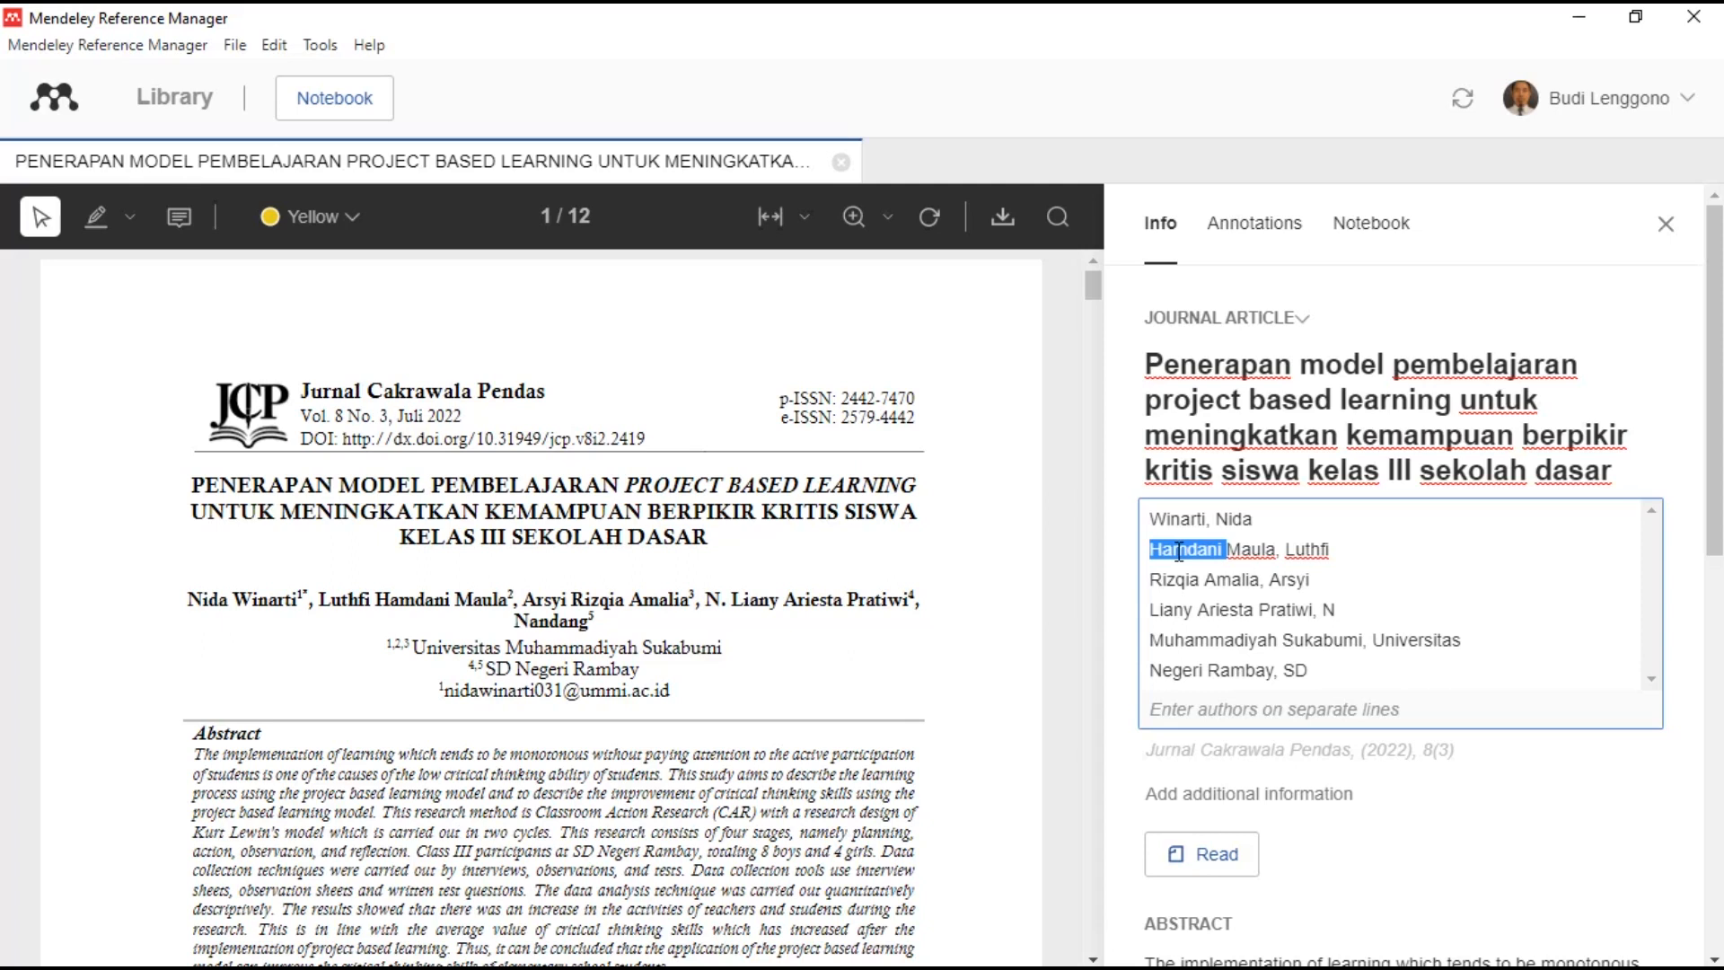
{"action": "key", "text": "BackSpace"}
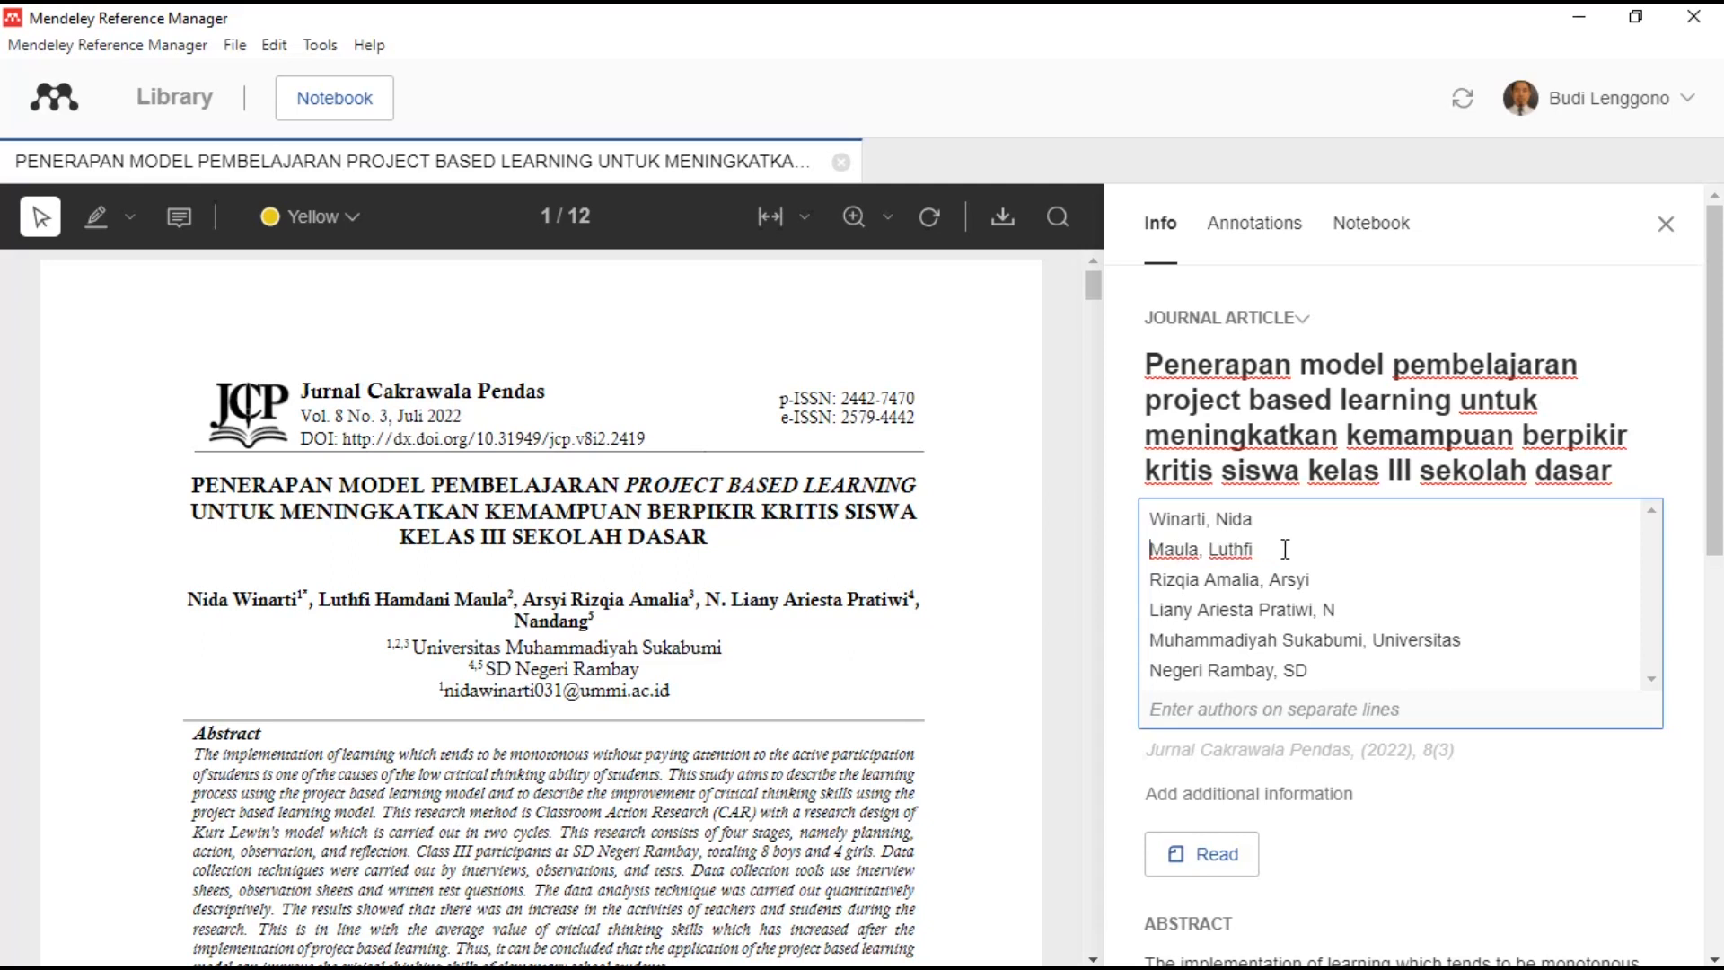
{"action": "key", "text": "ctrl+z"}
{"action": "double_click", "coordinate": [1167, 580]}
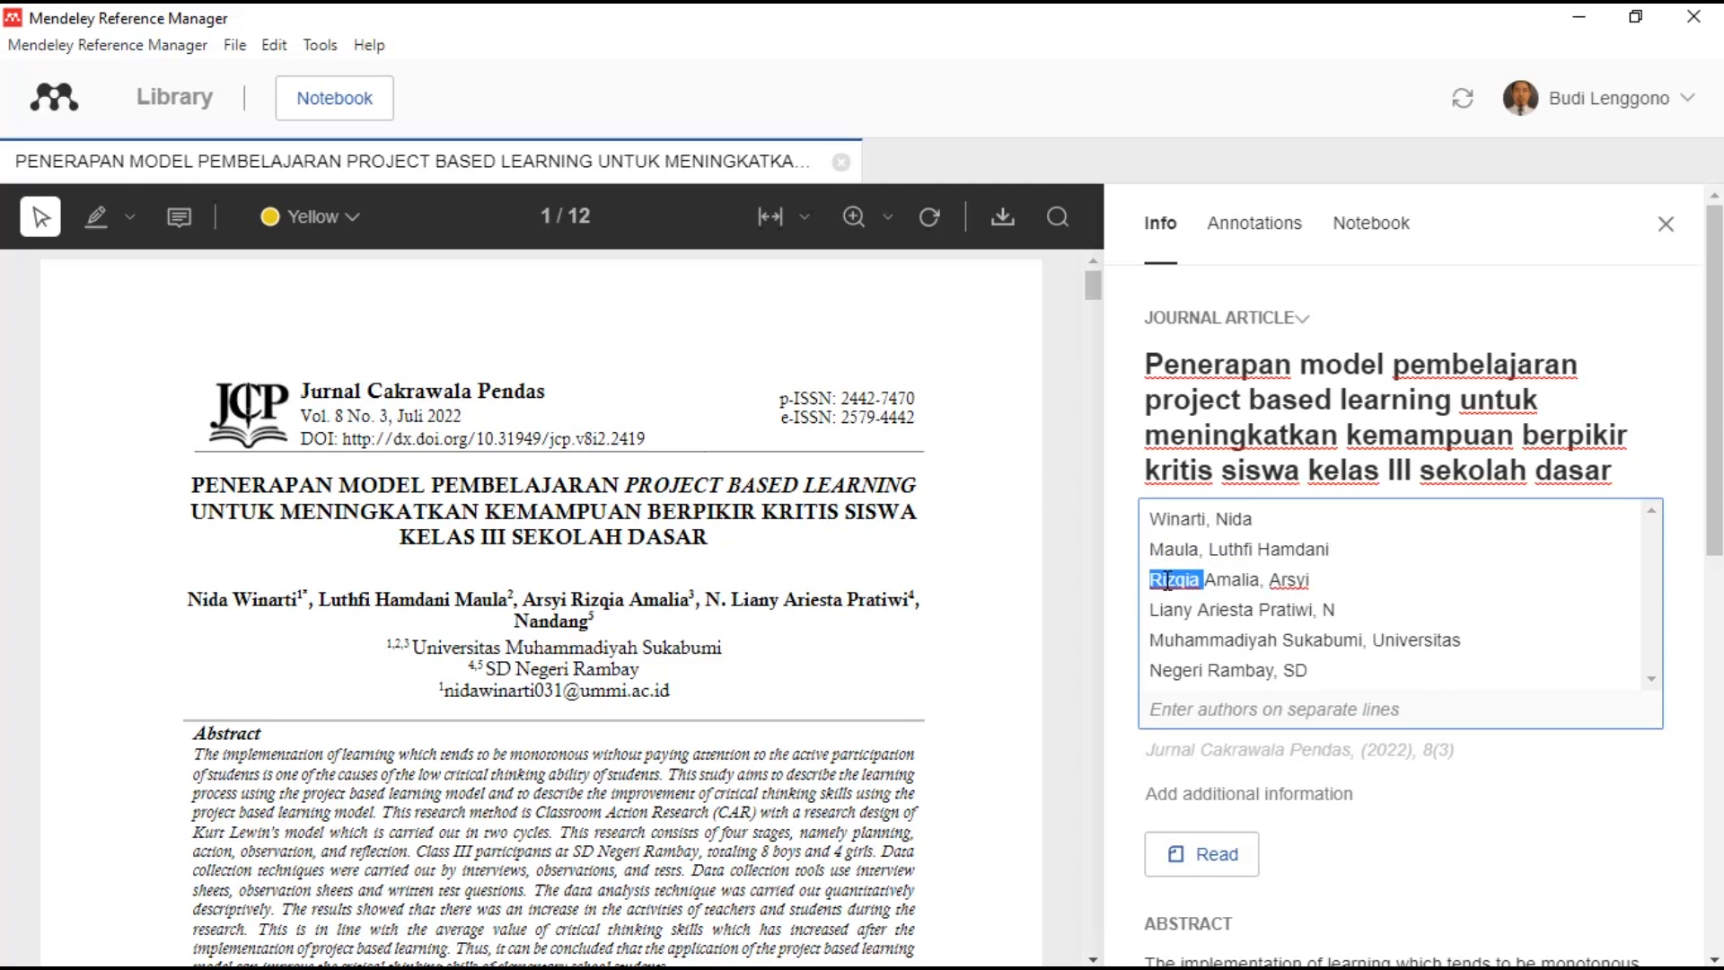
{"action": "key", "text": "BackSpace"}
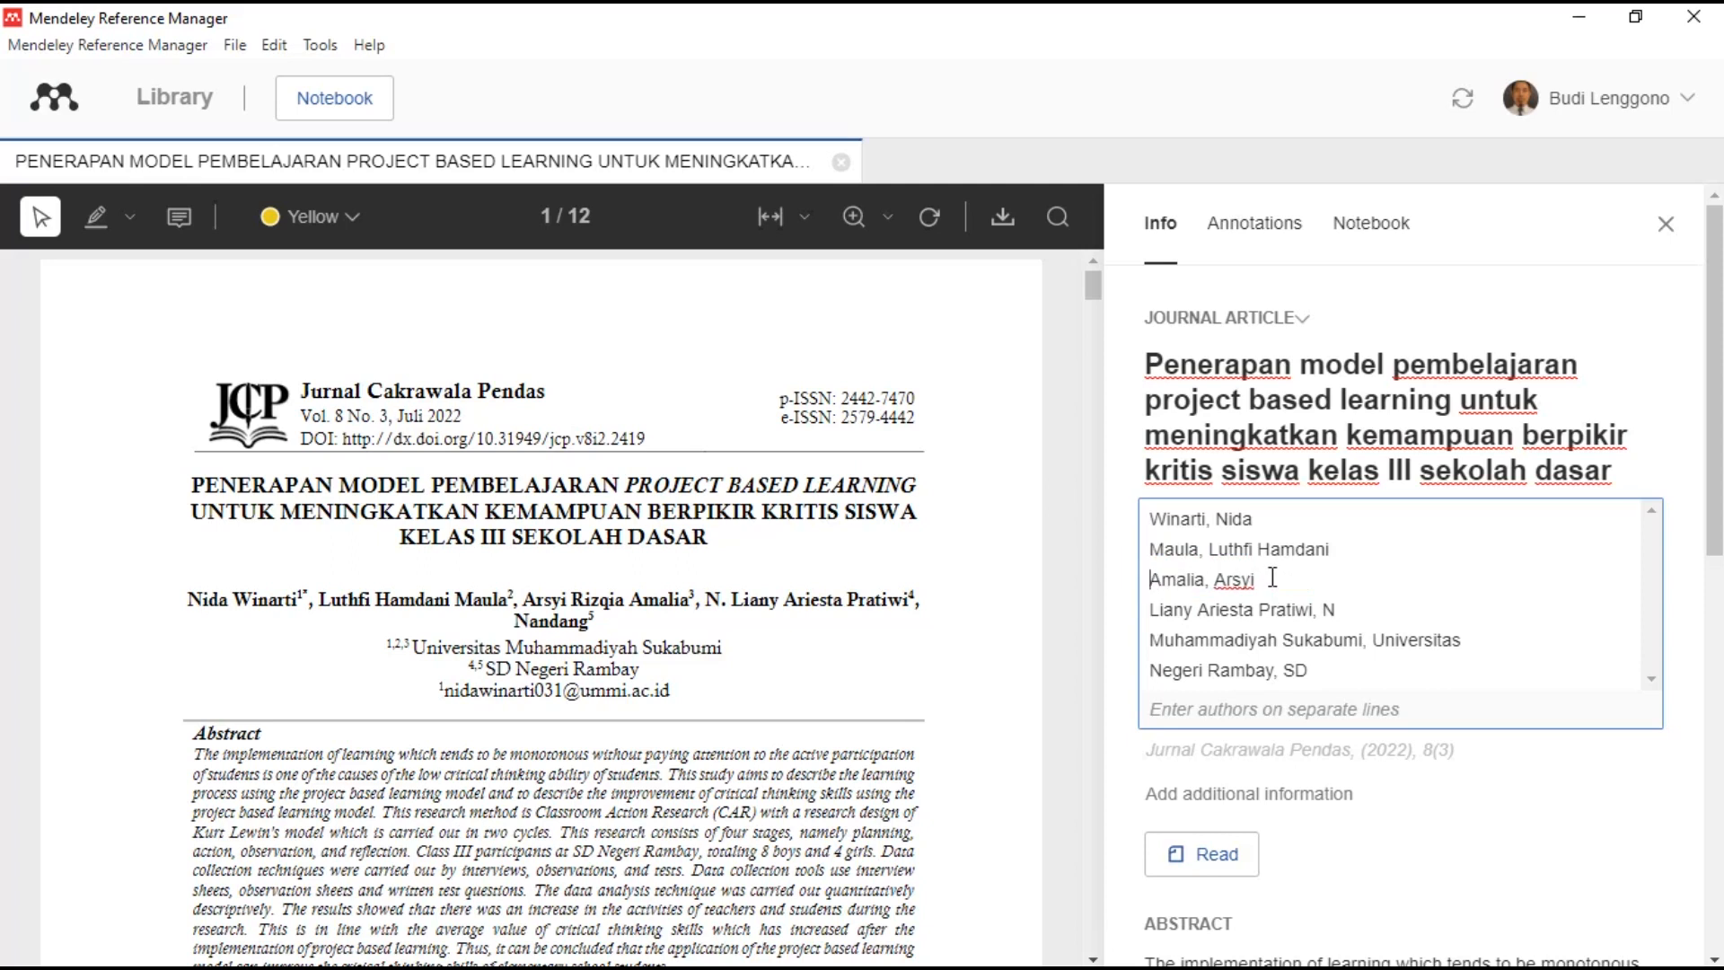
{"action": "type", "text": "Rizqia"}
- Move the fourth author's given names after the initial, delete the school entry, and type the fifth author's name
{"action": "left_click_drag", "start_coordinate": [1261, 610], "coordinate": [1148, 609]}
{"action": "key", "text": "ctrl+c"}
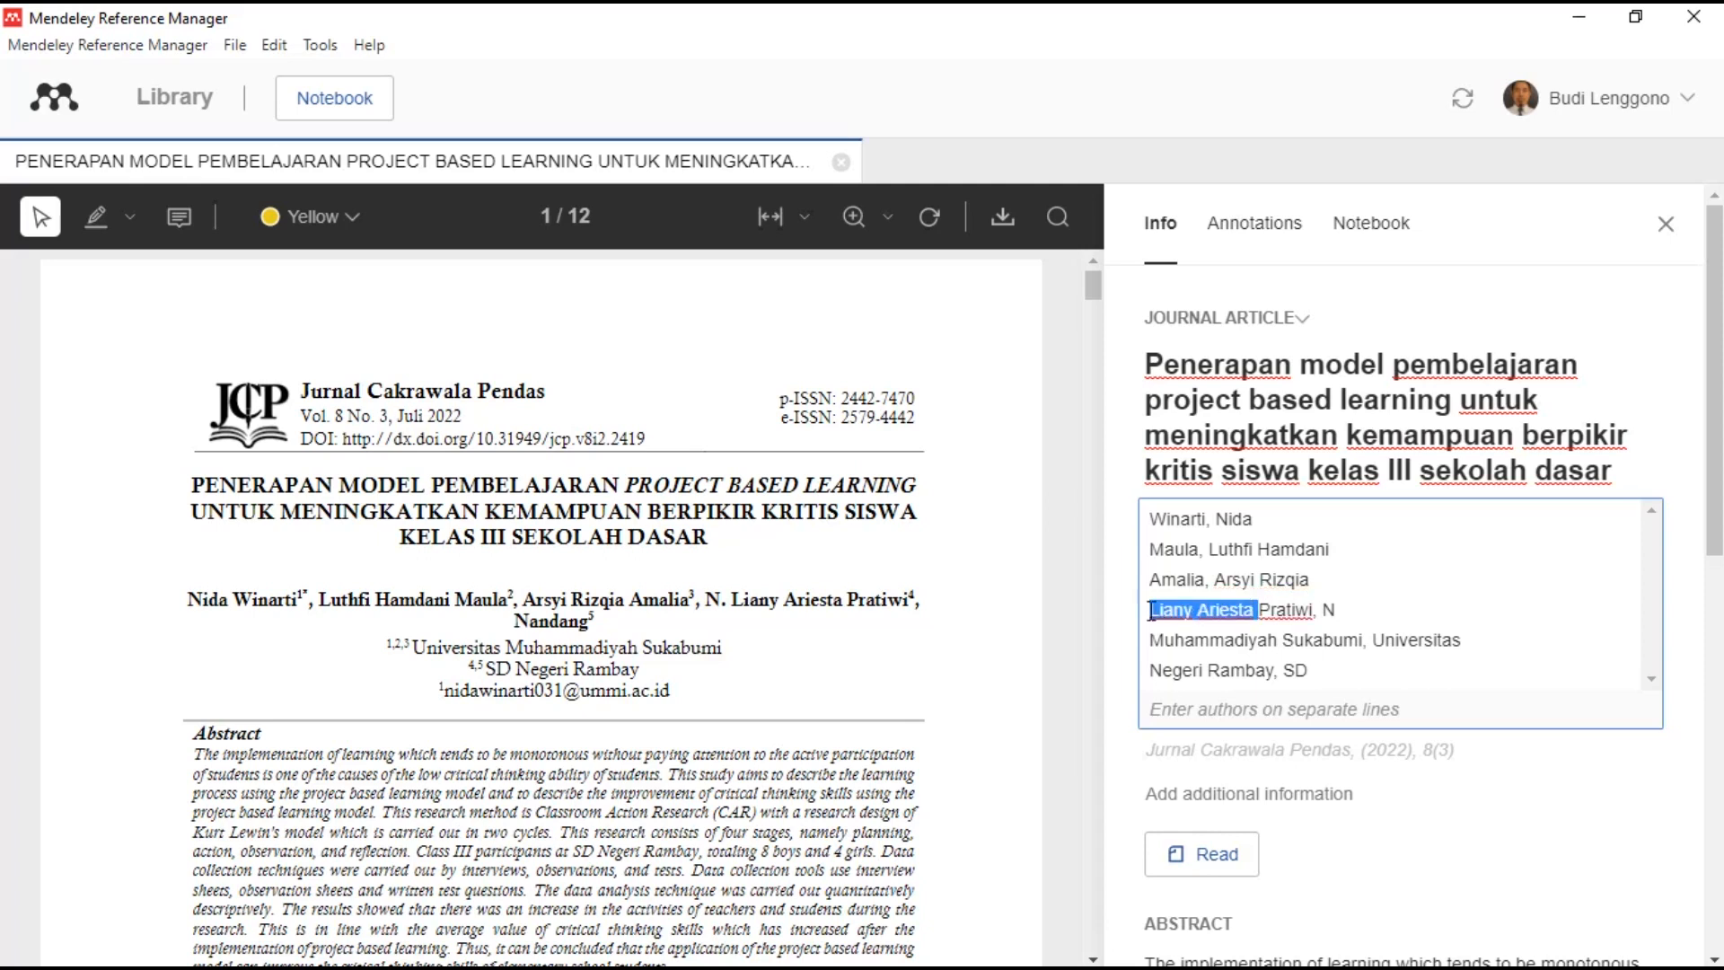
{"action": "key", "text": "BackSpace"}
{"action": "left_click", "coordinate": [1344, 611]}
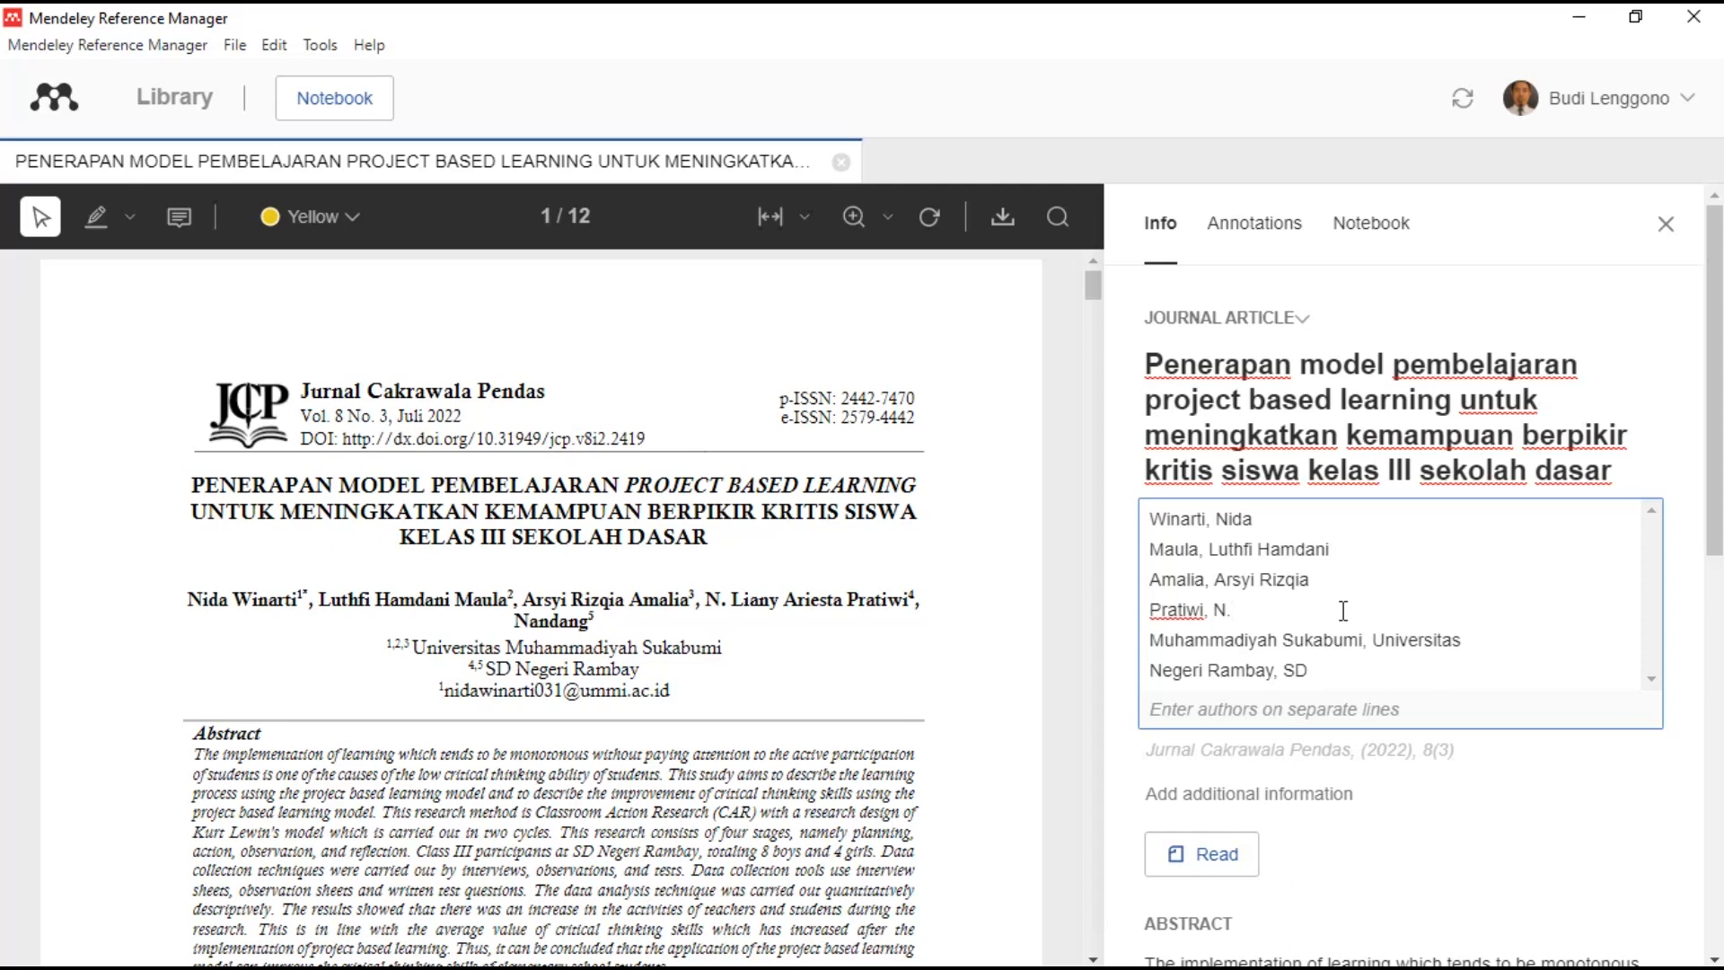
{"action": "key", "text": "ctrl+v"}
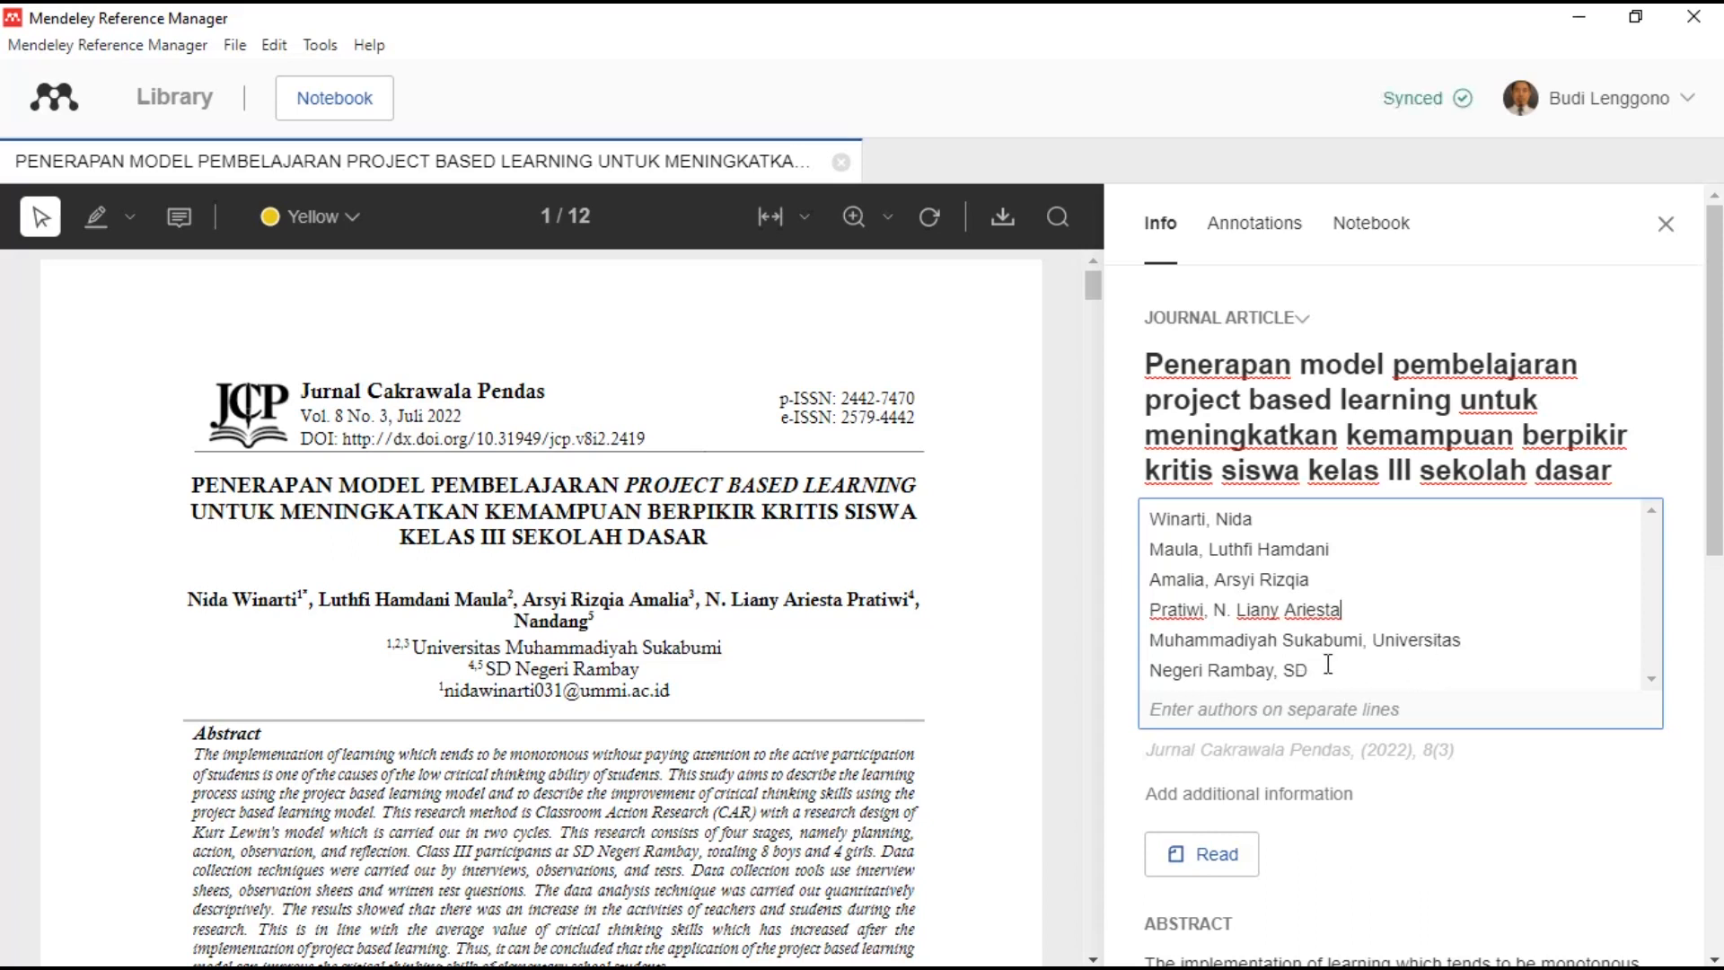
{"action": "left_click_drag", "start_coordinate": [1328, 666], "coordinate": [1143, 667]}
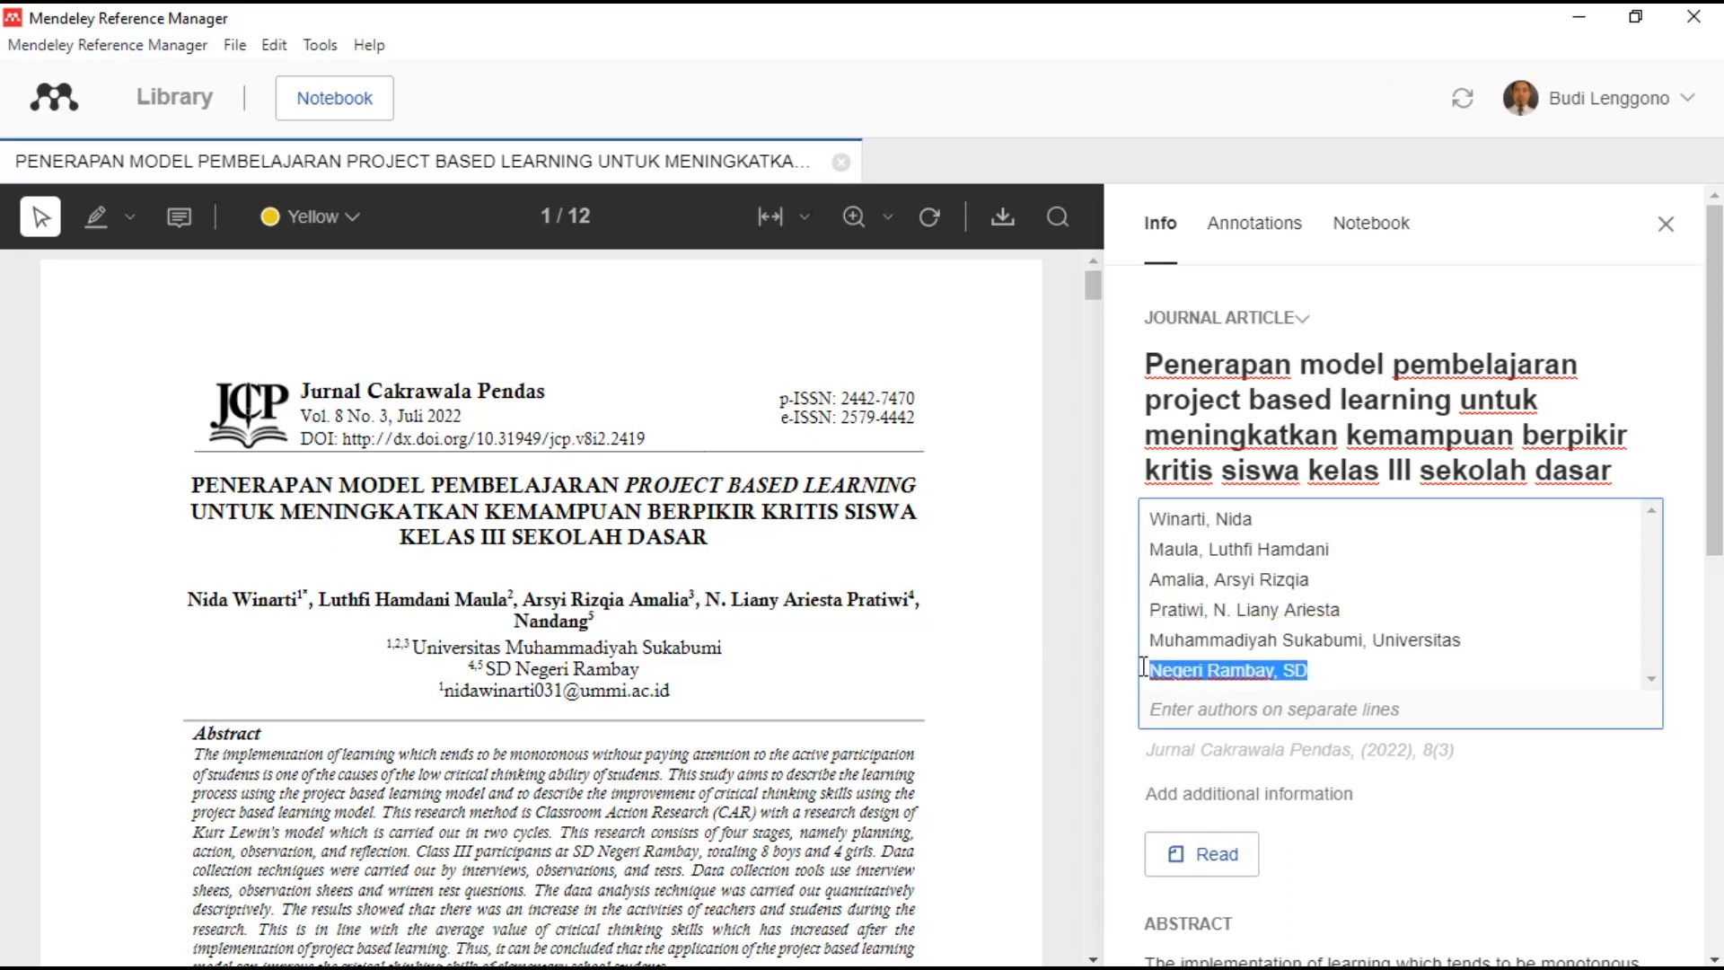
{"action": "key", "text": "Delete"}
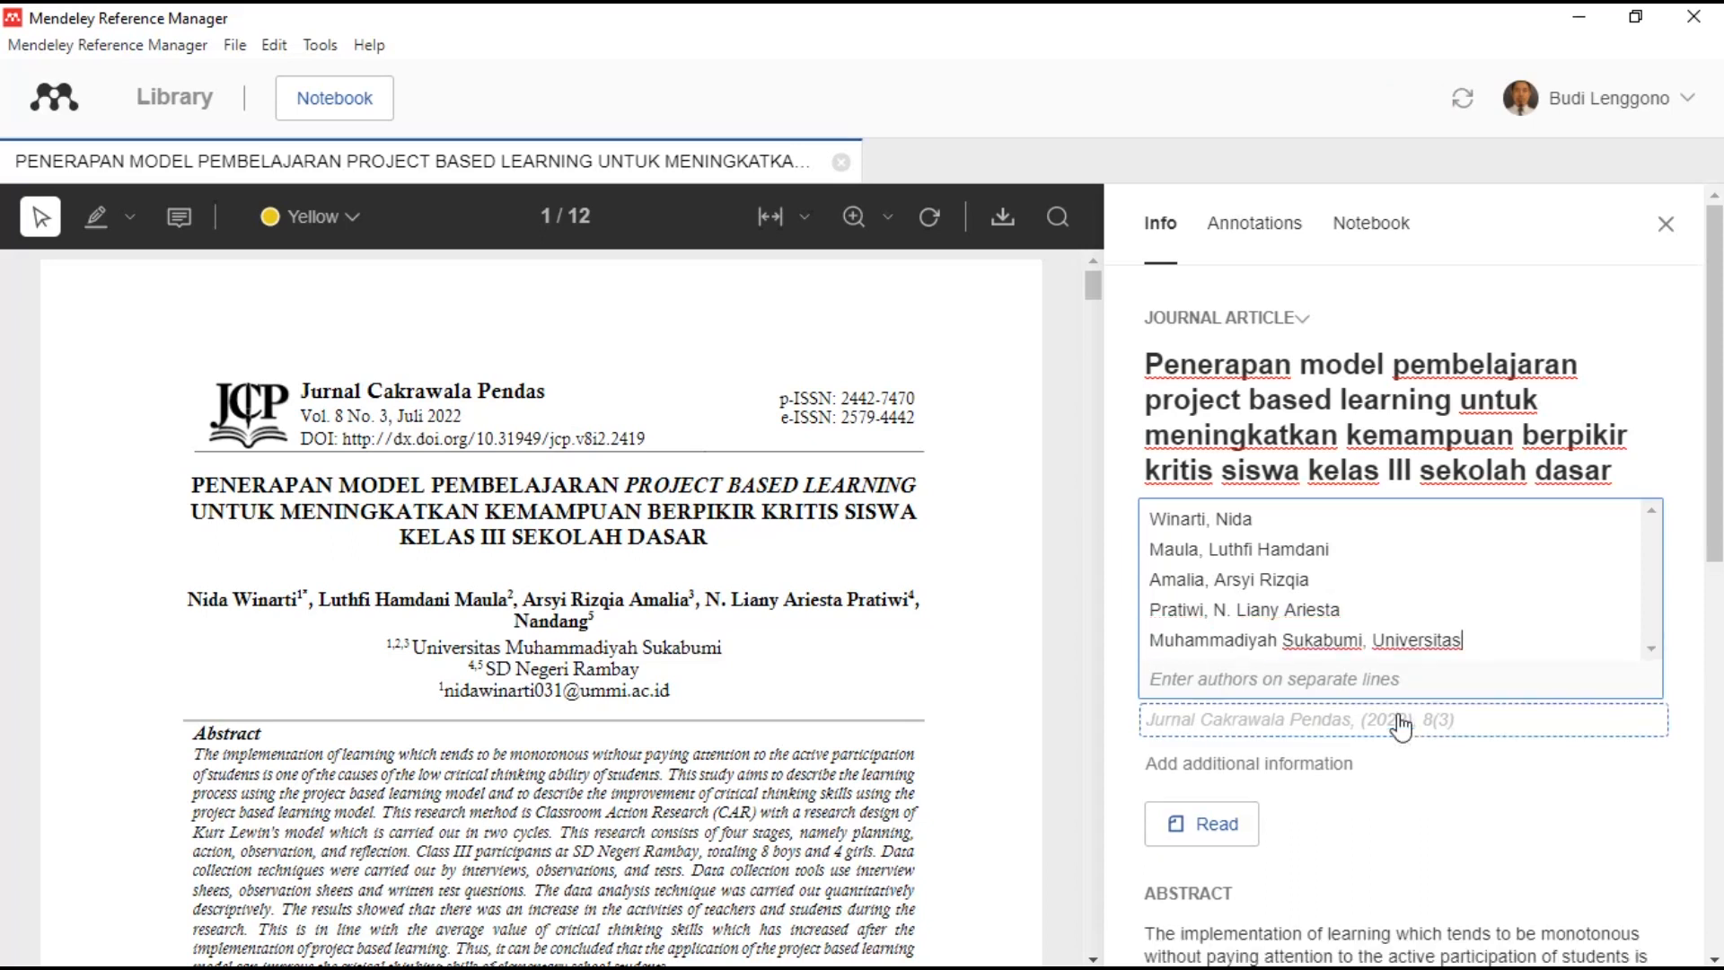
{"action": "key", "text": "shift+Left"}
{"action": "key", "text": "shift+Left"}
{"action": "key", "text": "shift+Left"}
{"action": "key", "text": "shift+Left"}
{"action": "key", "text": "shift+Left"}
{"action": "key", "text": "shift+Left"}
{"action": "key", "text": "shift+Left"}
{"action": "key", "text": "shift+Left"}
{"action": "key", "text": "shift+Left"}
{"action": "key", "text": "shift+Left"}
{"action": "key", "text": "shift+Left"}
{"action": "key", "text": "shift+Left"}
{"action": "key", "text": "shift+Left"}
{"action": "key", "text": "shift+Left"}
{"action": "key", "text": "shift+Left"}
{"action": "key", "text": "shift+Left"}
{"action": "key", "text": "shift+Left"}
{"action": "key", "text": "shift+Left"}
{"action": "key", "text": "shift+Left"}
{"action": "key", "text": "shift+Left"}
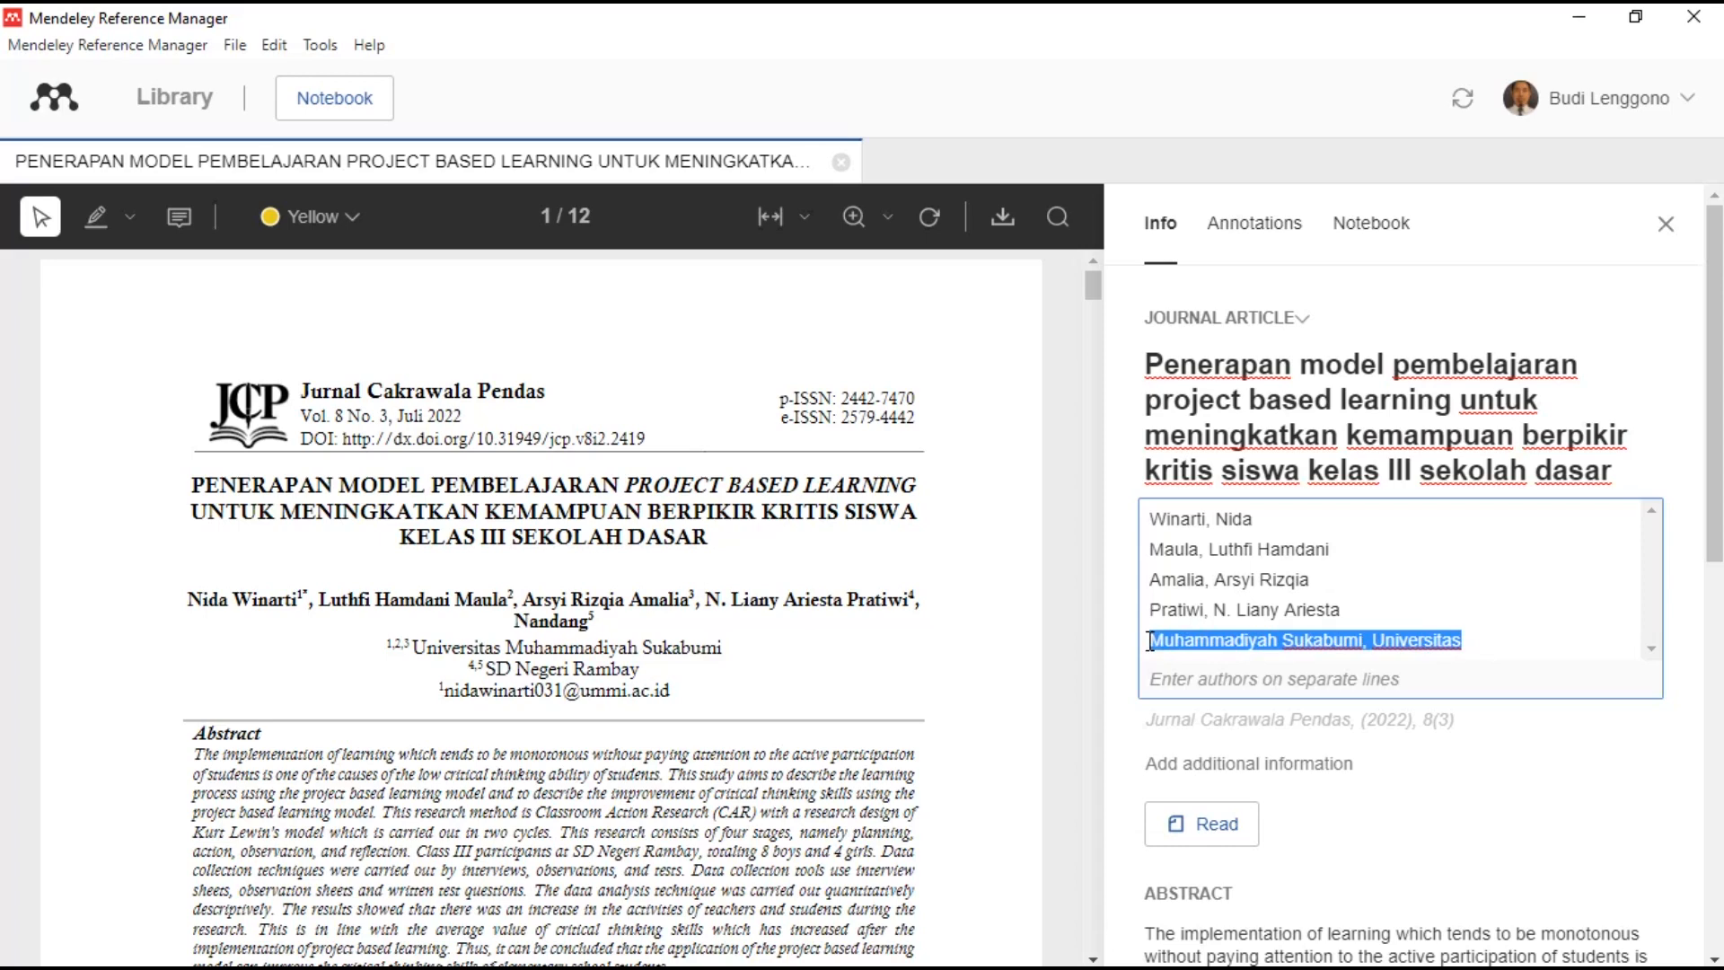
{"action": "type", "text": "Nandang"}
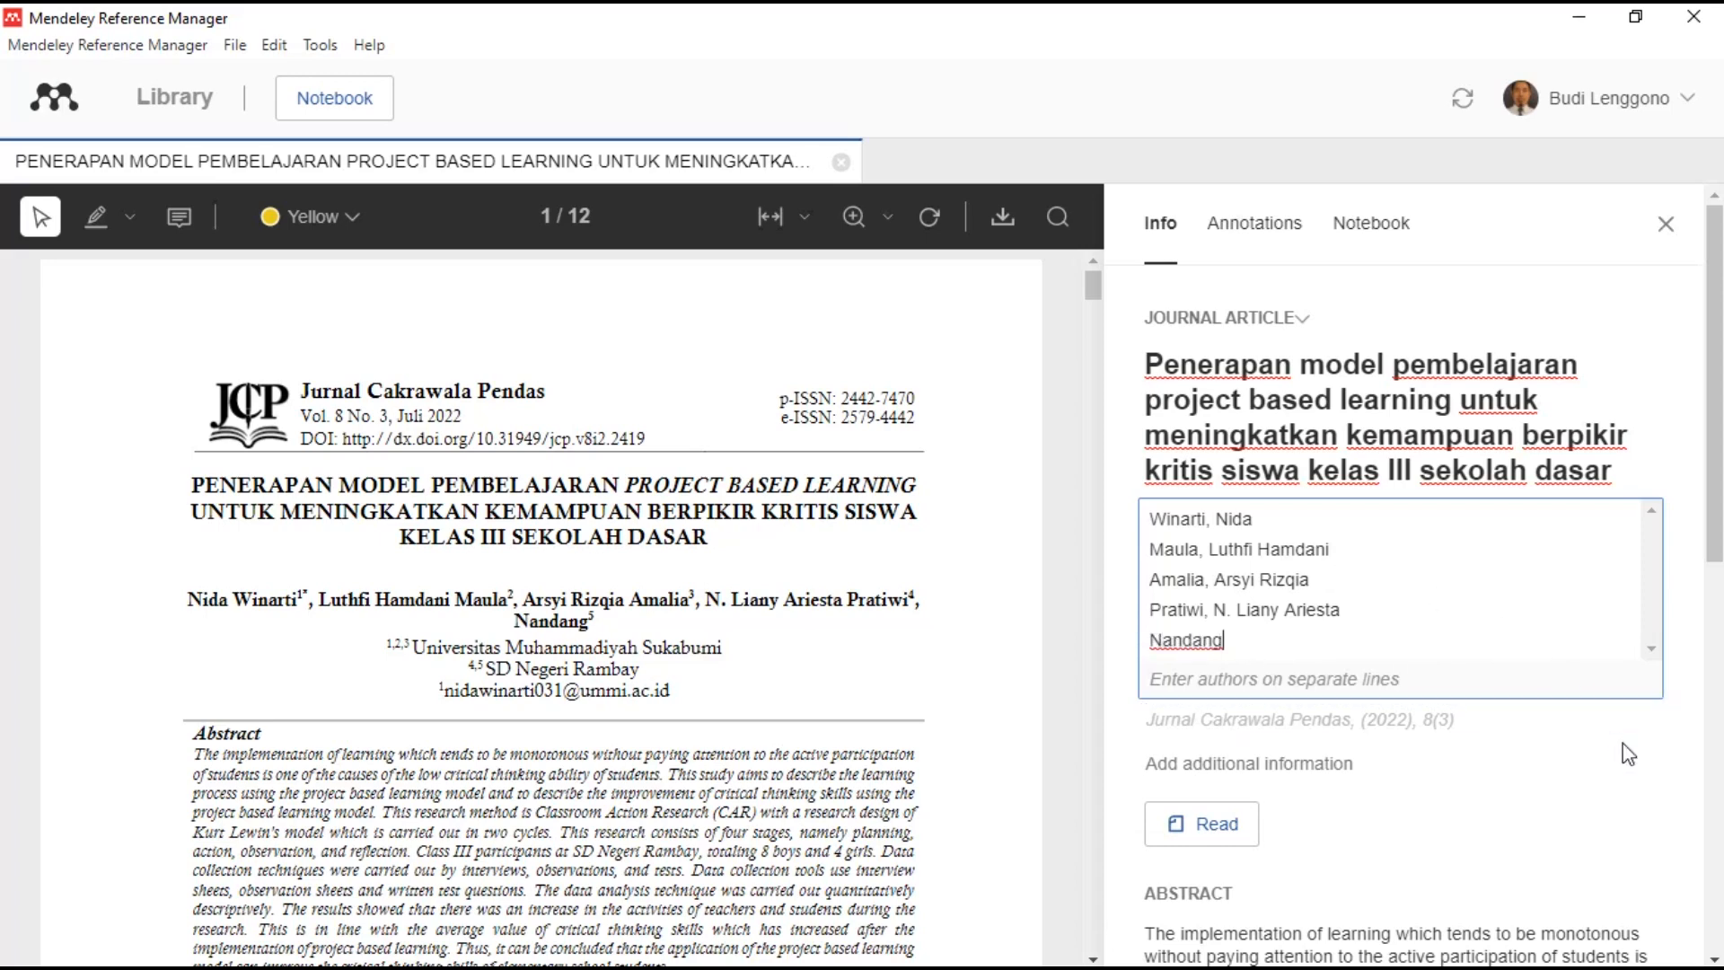
{"action": "left_click", "coordinate": [1444, 723]}
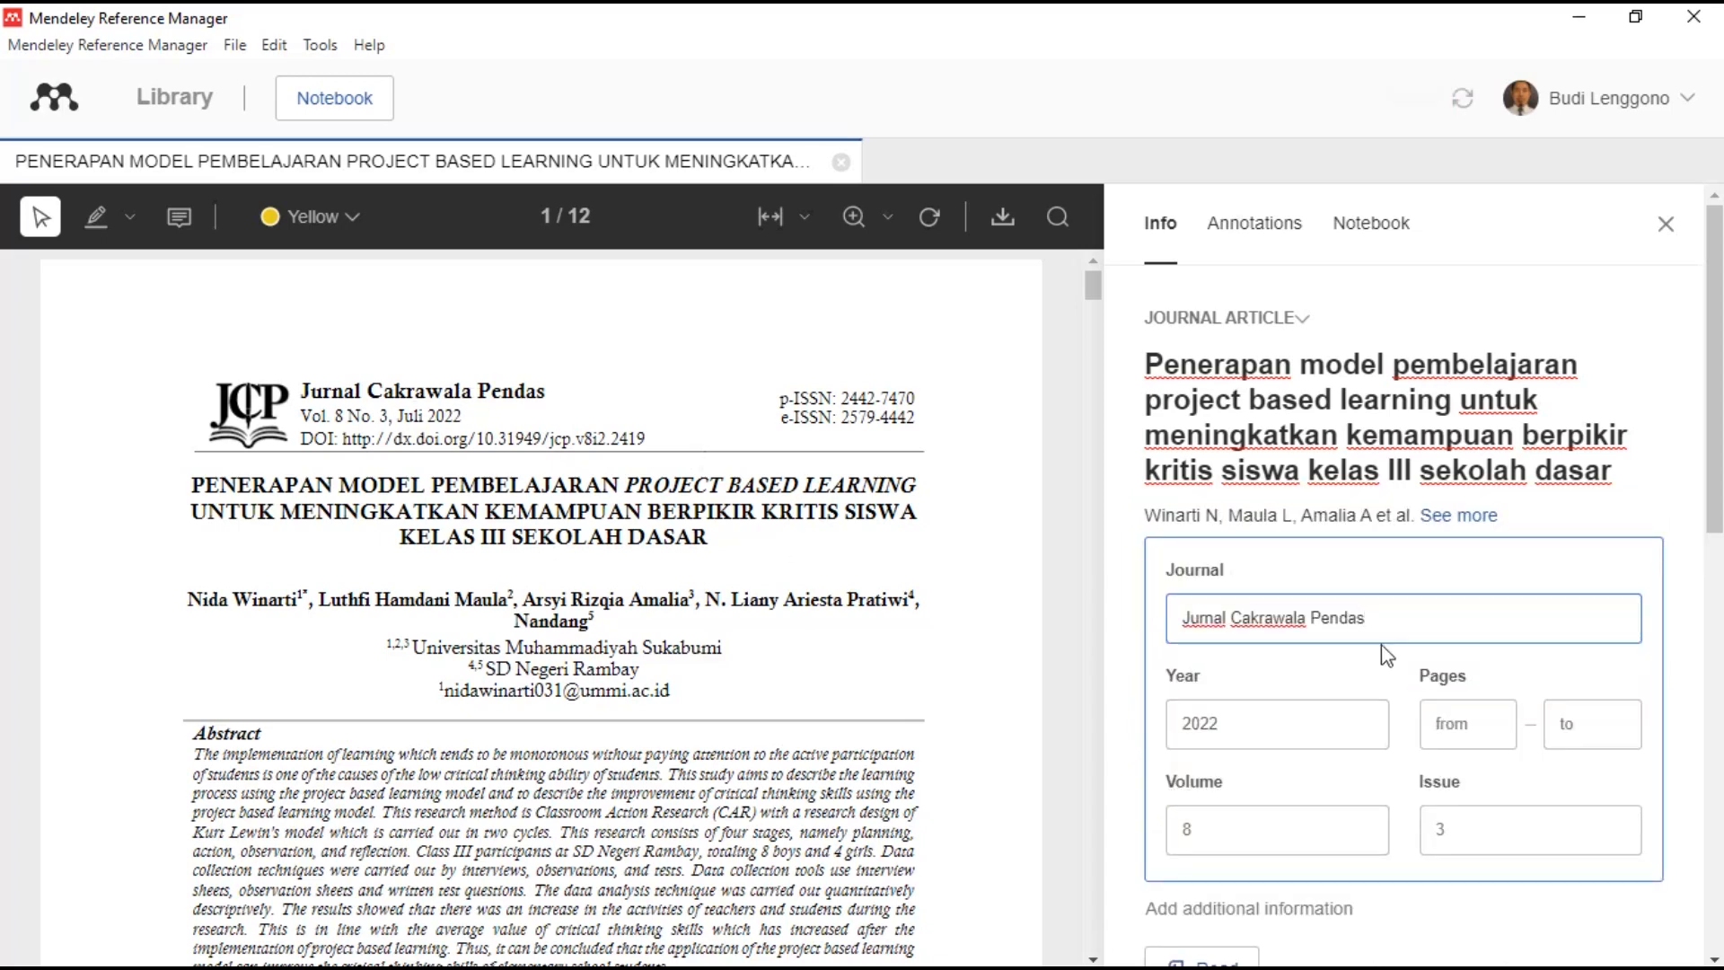
- Enter 552 as the journal article's first page
{"action": "scroll", "coordinate": [1303, 761], "scroll_direction": "down", "scroll_amount": 1}
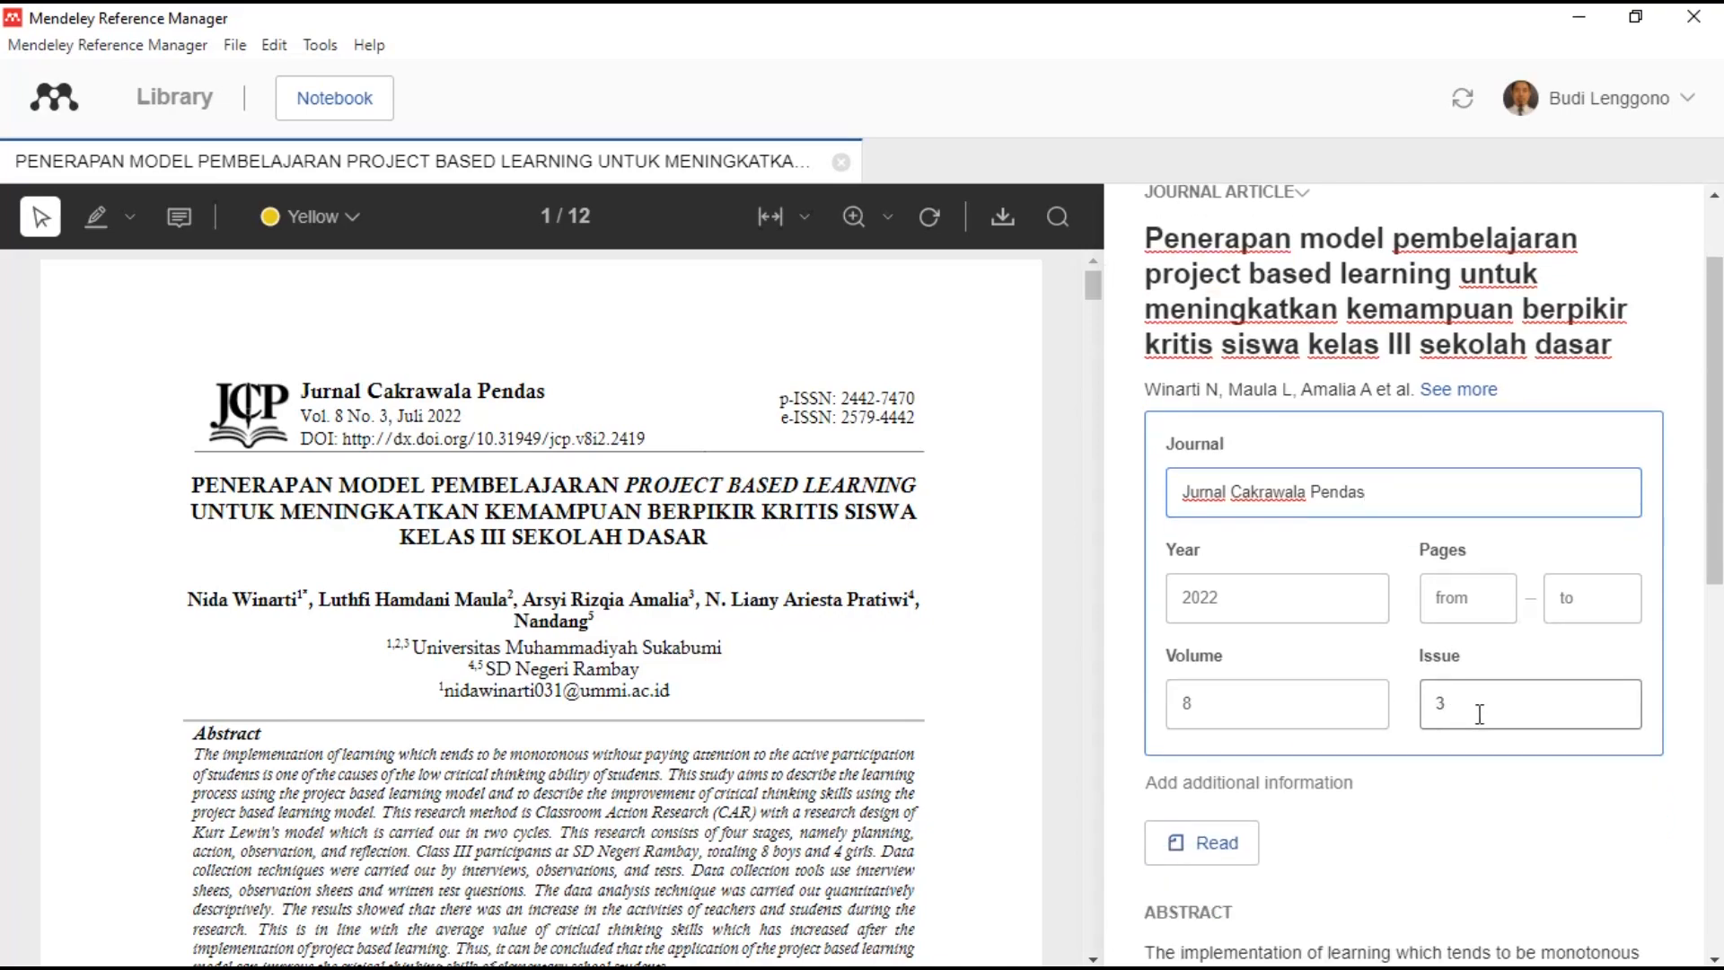
{"action": "scroll", "coordinate": [894, 657], "scroll_direction": "down", "scroll_amount": 8}
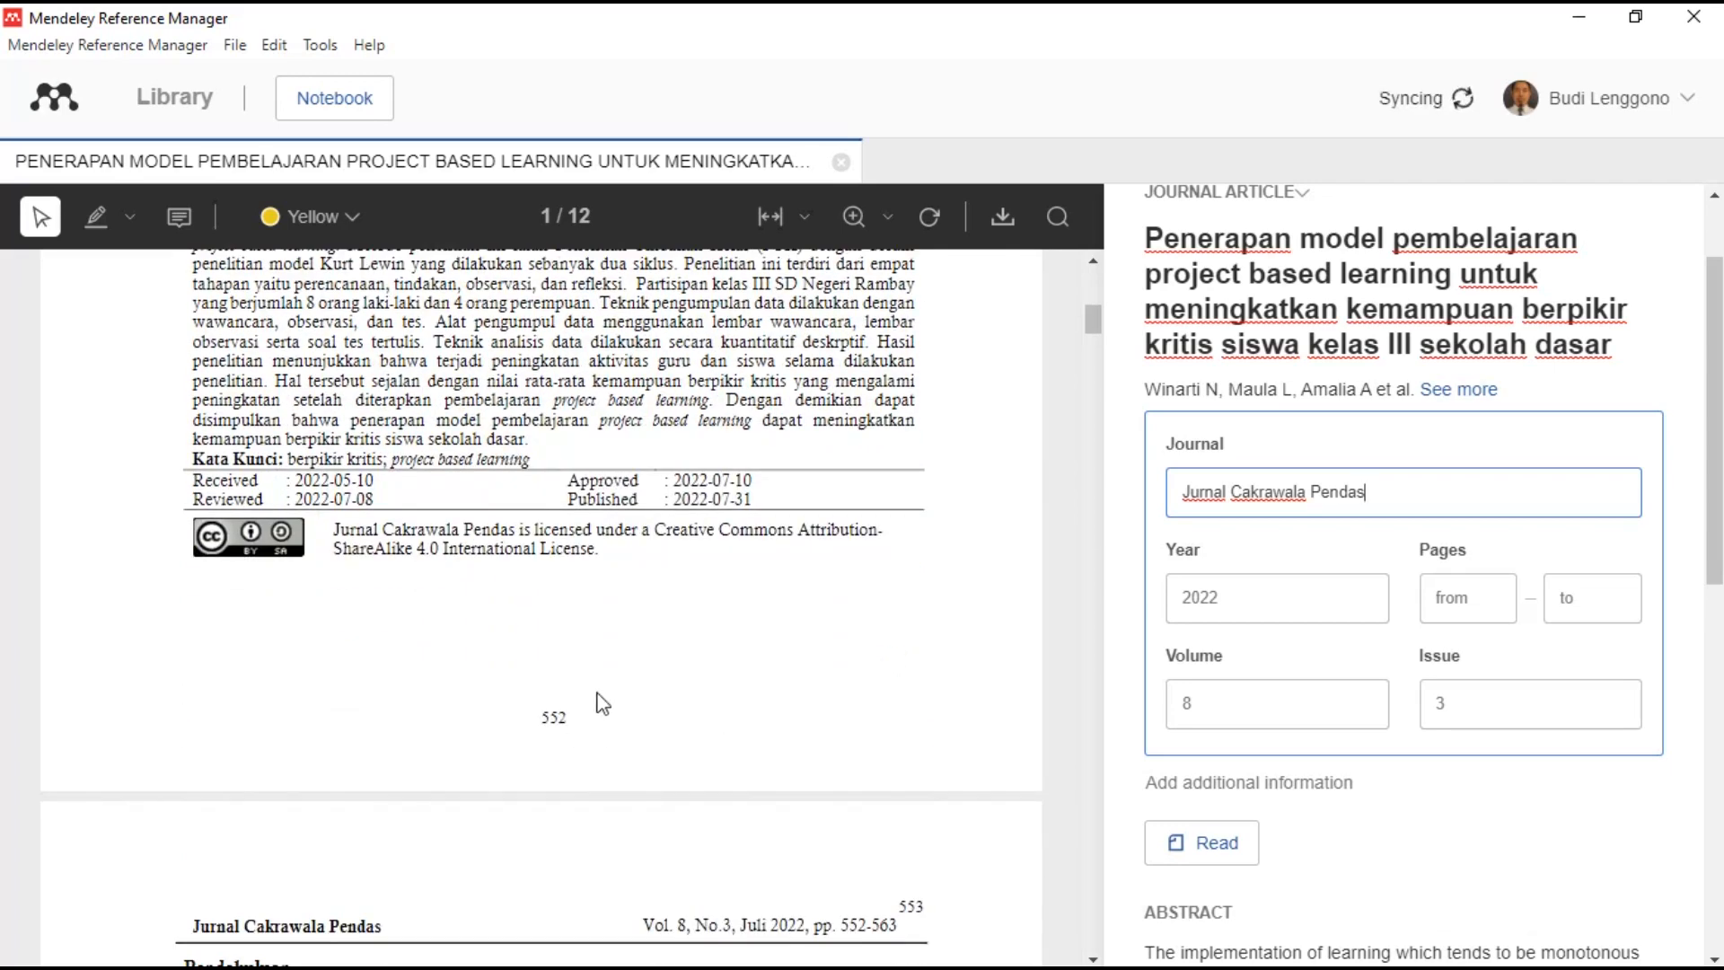
{"action": "left_click", "coordinate": [600, 698]}
{"action": "left_click", "coordinate": [1399, 433]}
{"action": "left_click", "coordinate": [1475, 618]}
{"action": "type", "text": "552"}
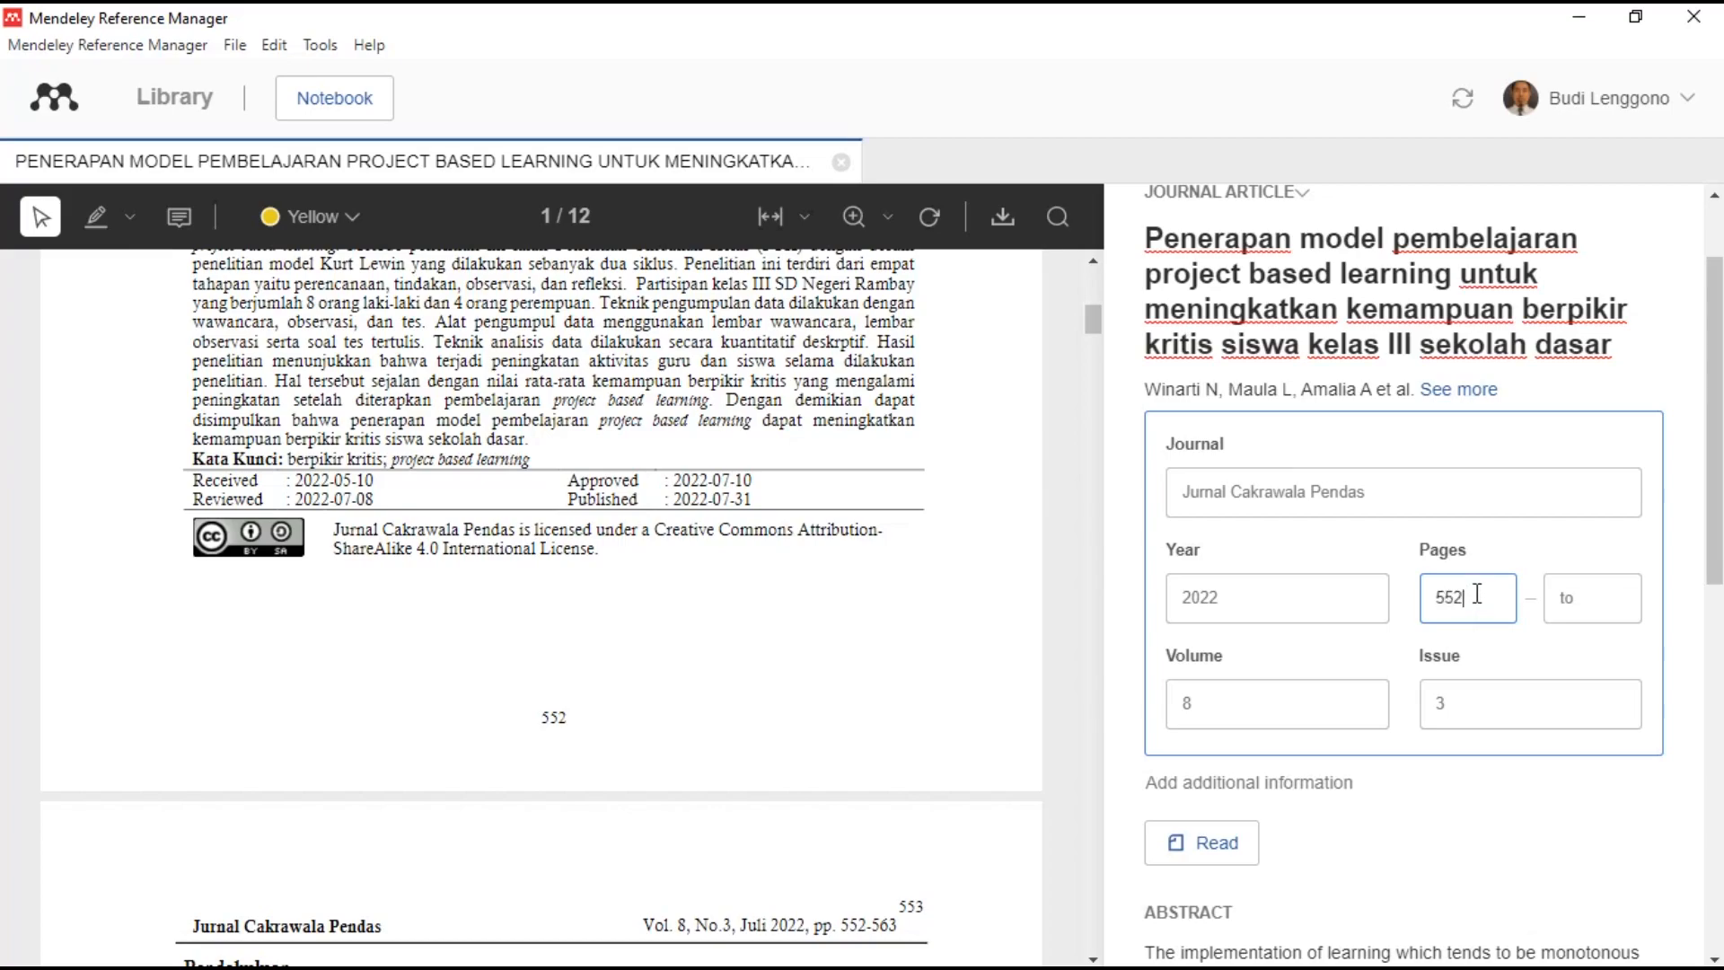
- Check the PDF's final page and enter 563 as the article's last page
{"action": "scroll", "coordinate": [835, 579], "scroll_direction": "down", "scroll_amount": 6}
{"action": "scroll", "coordinate": [835, 579], "scroll_direction": "down", "scroll_amount": 9}
{"action": "left_click_drag", "start_coordinate": [1093, 394], "coordinate": [1087, 961]}
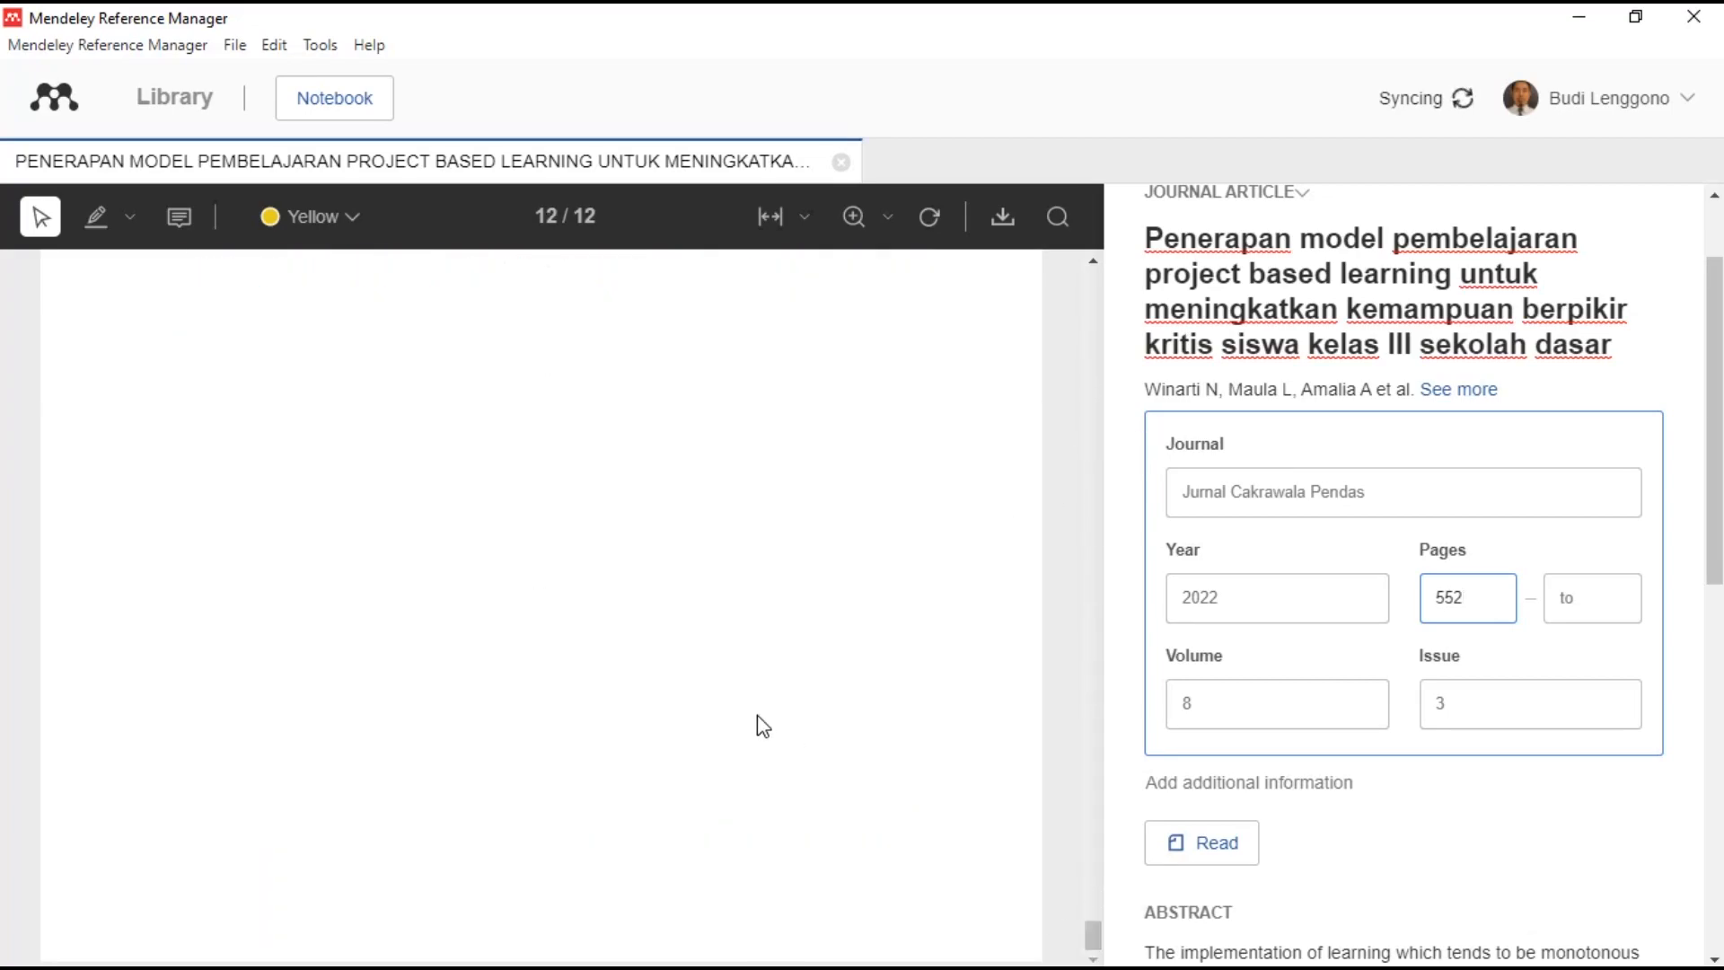
{"action": "scroll", "coordinate": [757, 718], "scroll_direction": "up", "scroll_amount": 4}
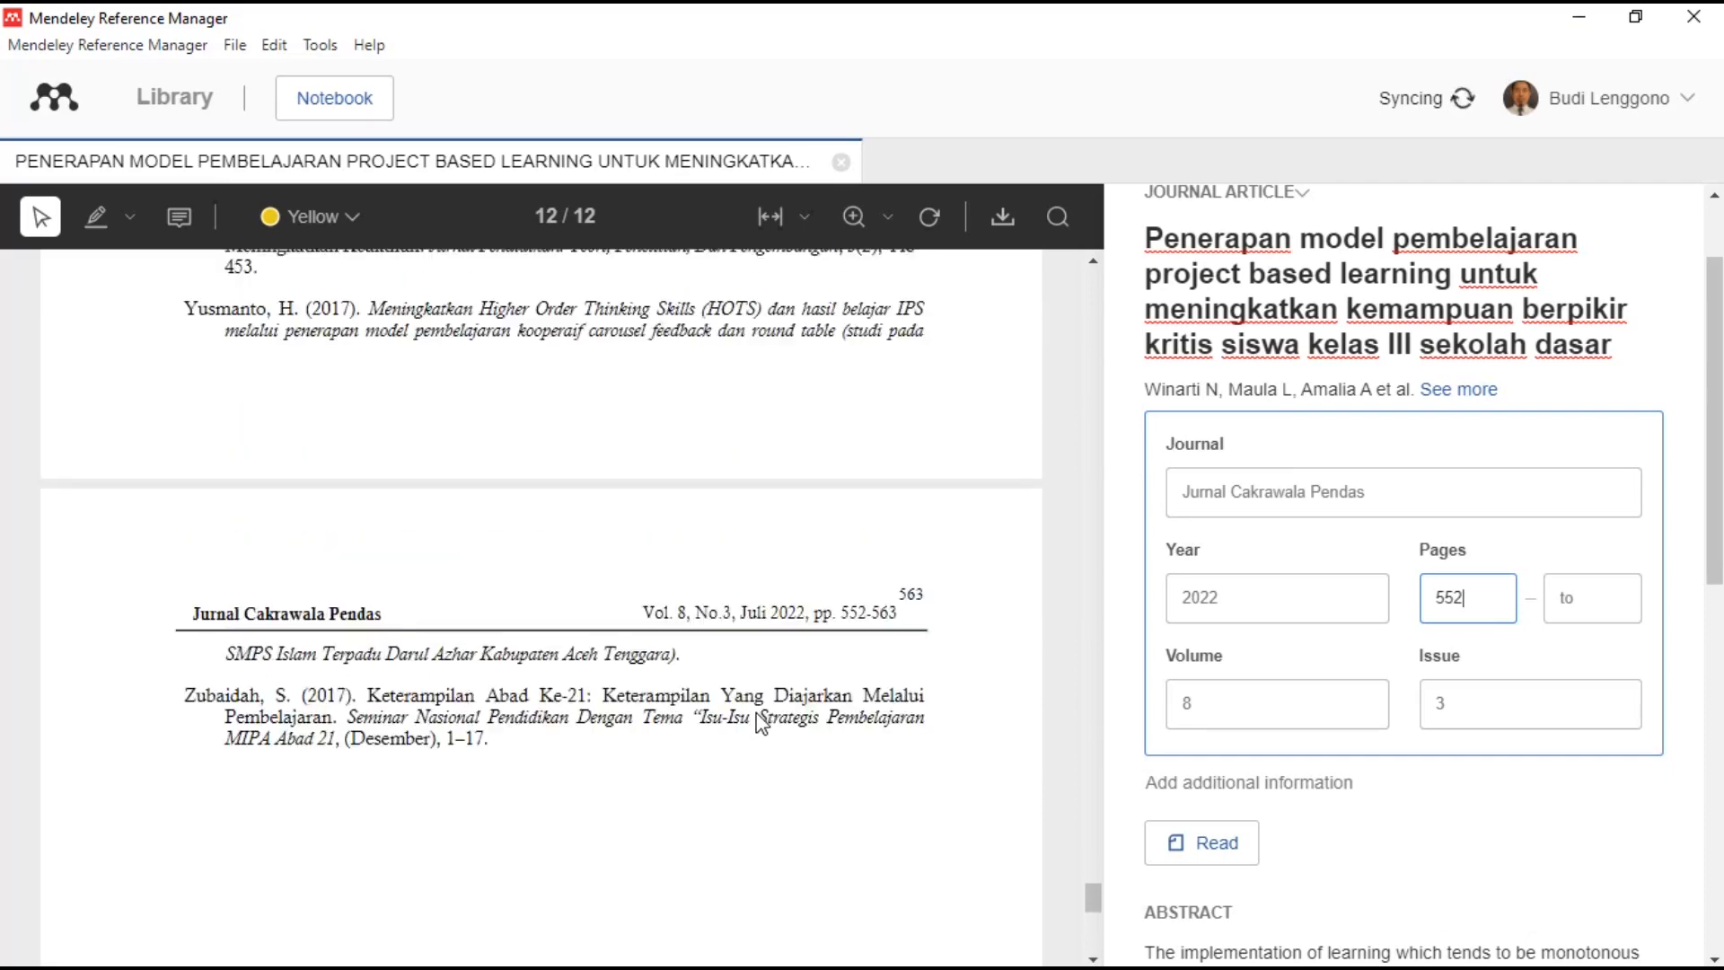
{"action": "mouse_move", "coordinate": [923, 663]}
{"action": "left_mouse_down"}
{"action": "mouse_move", "coordinate": [888, 662]}
{"action": "mouse_move", "coordinate": [914, 661]}
{"action": "left_mouse_up"}
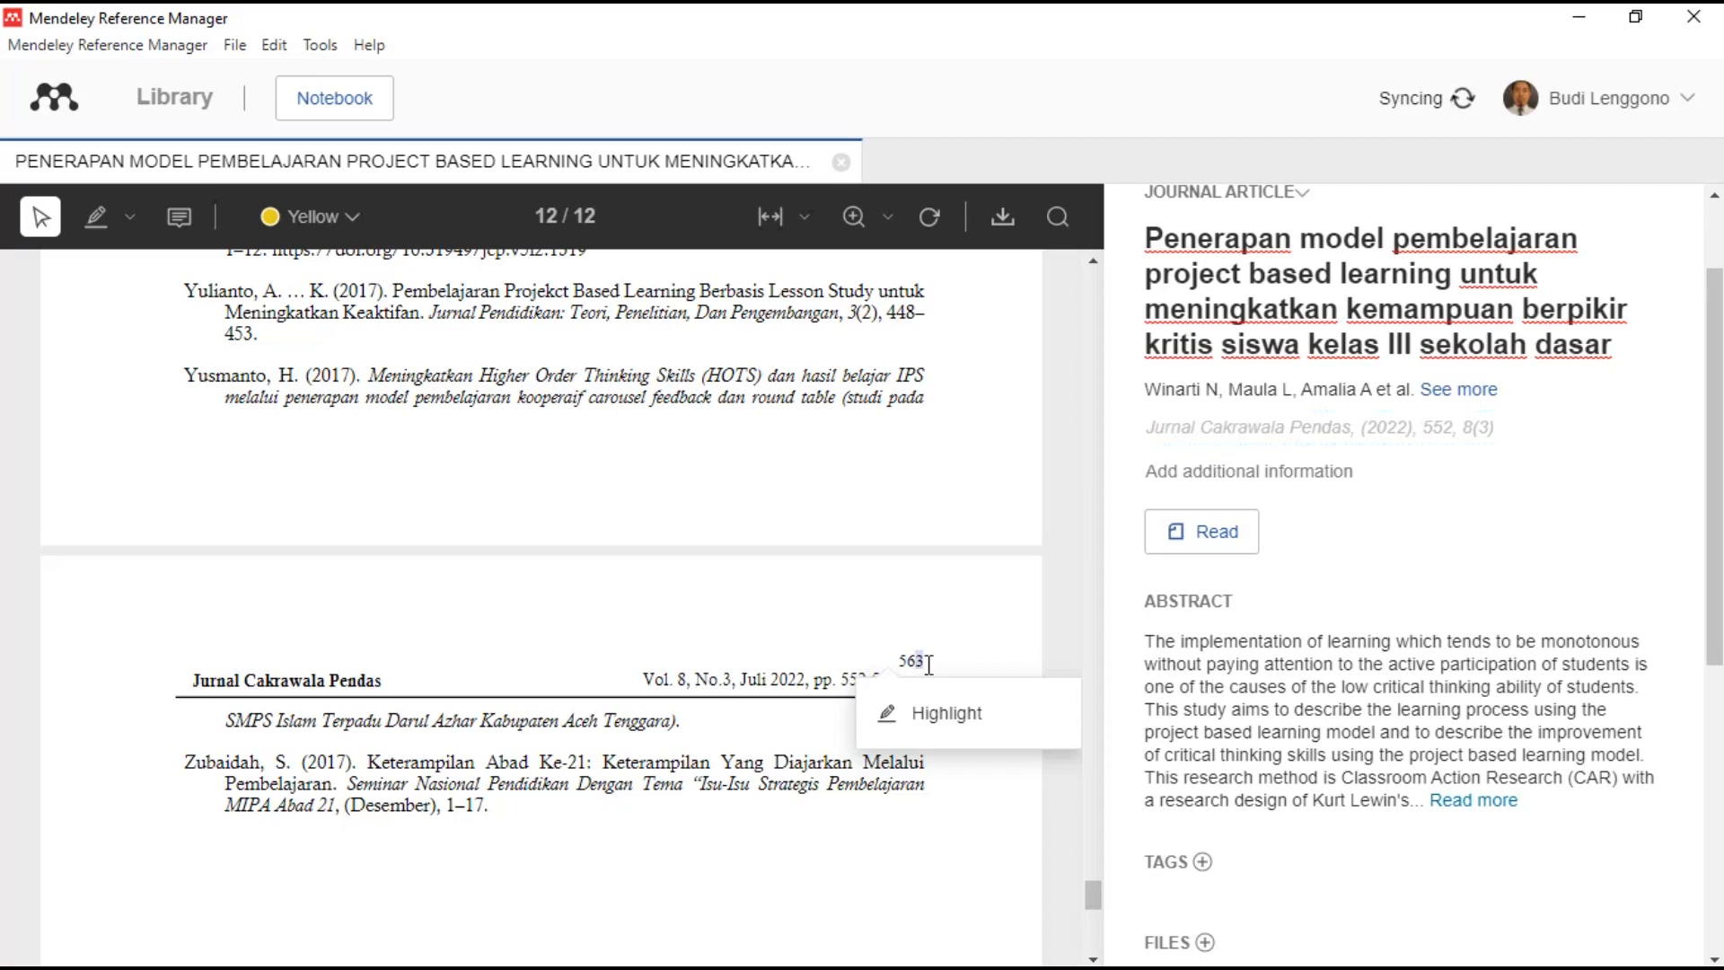
{"action": "left_click", "coordinate": [1474, 429]}
{"action": "left_click", "coordinate": [1577, 592]}
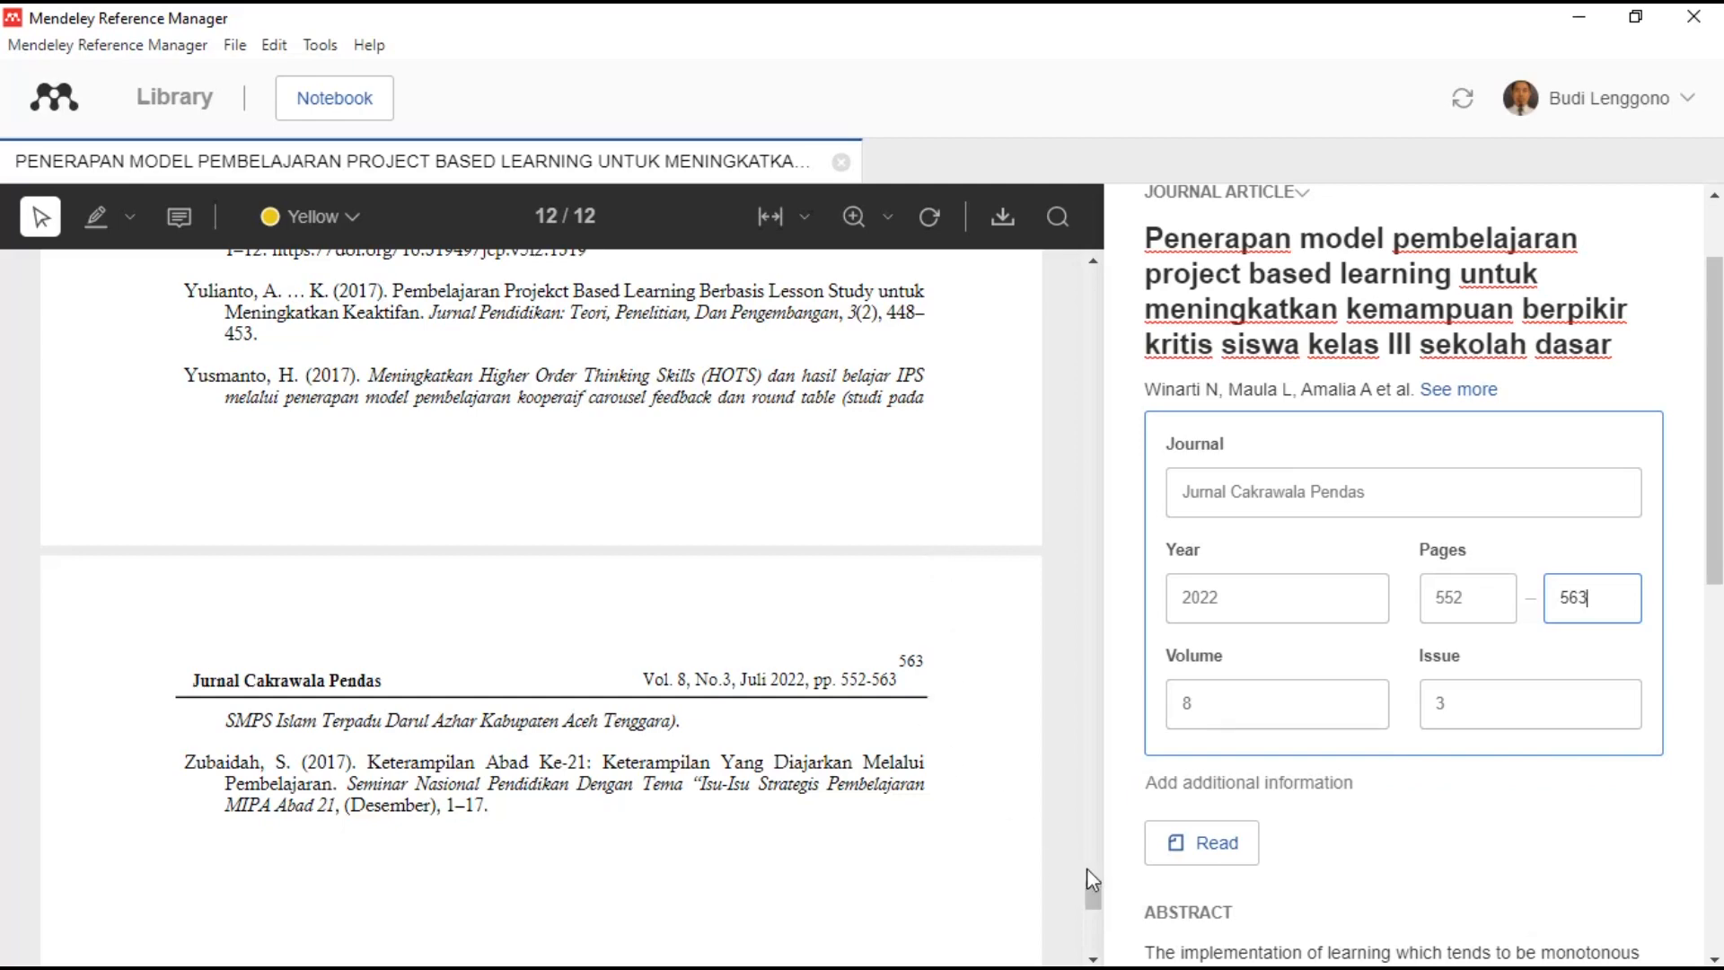
{"action": "scroll", "coordinate": [1395, 821], "scroll_direction": "down", "scroll_amount": 3}
{"action": "scroll", "coordinate": [1361, 528], "scroll_direction": "down", "scroll_amount": 6}
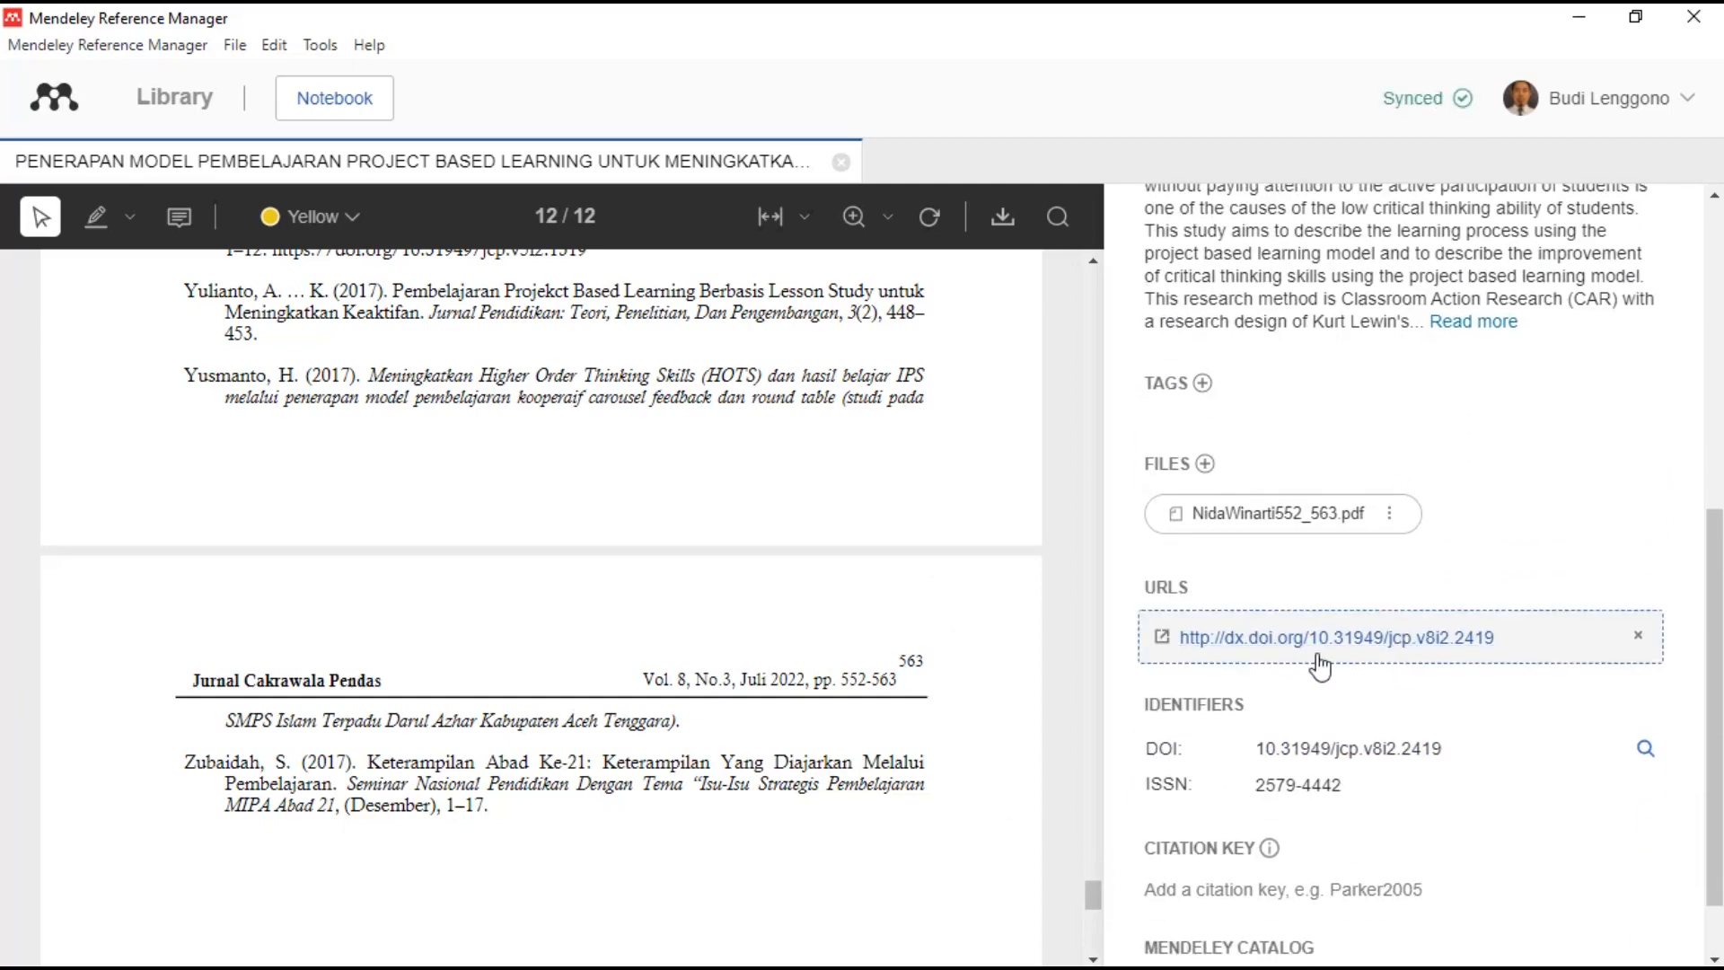
- Review the value in the article's URL field
{"action": "left_click", "coordinate": [1317, 663]}
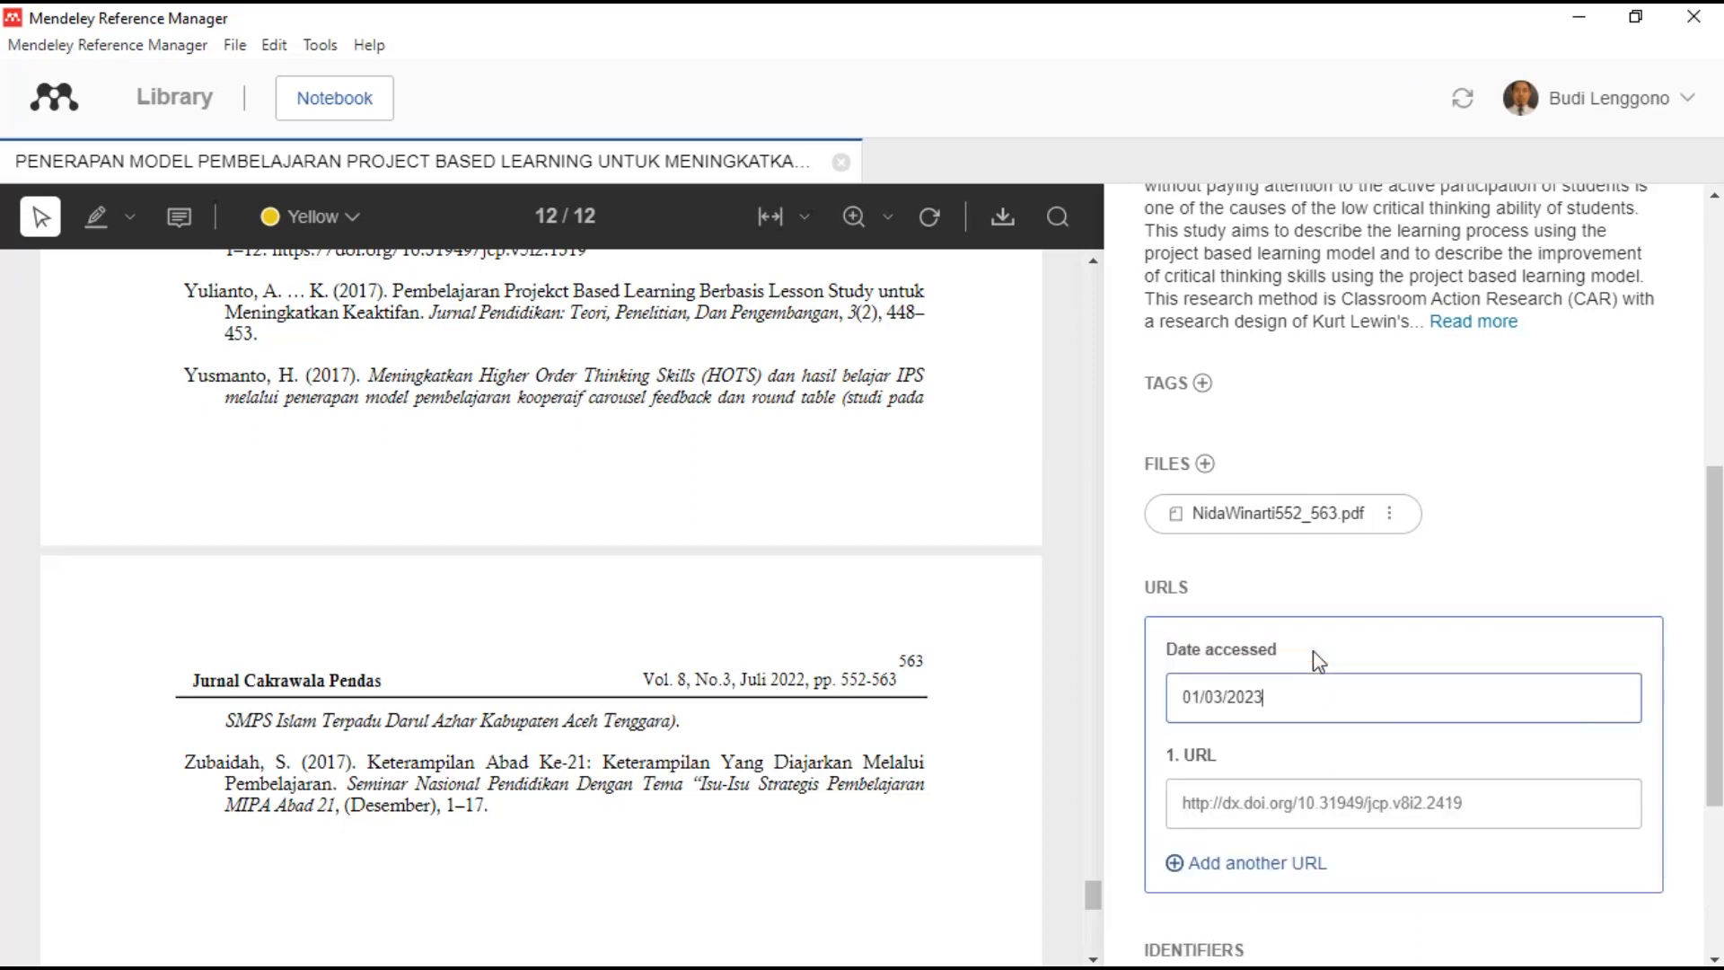
{"action": "scroll", "coordinate": [1290, 738], "scroll_direction": "down", "scroll_amount": 2}
{"action": "scroll", "coordinate": [1290, 738], "scroll_direction": "down", "scroll_amount": 1}
{"action": "left_click", "coordinate": [1378, 551]}
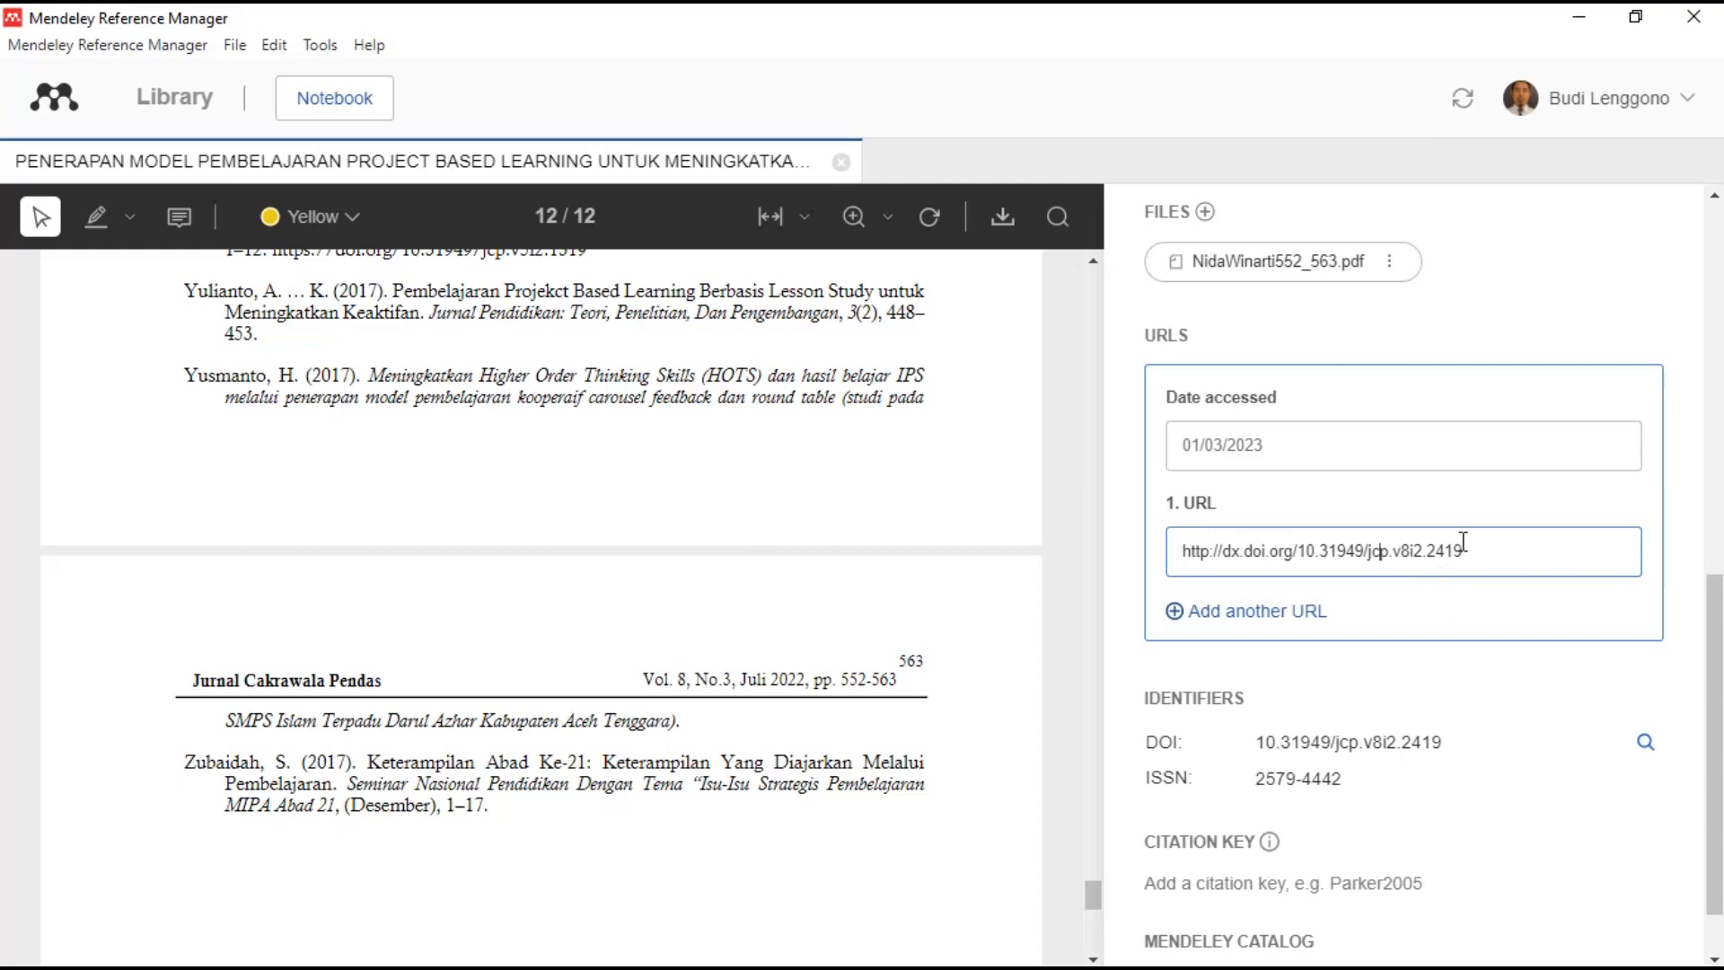
{"action": "left_click", "coordinate": [1401, 325]}
{"action": "scroll", "coordinate": [993, 466], "scroll_direction": "up", "scroll_amount": 10}
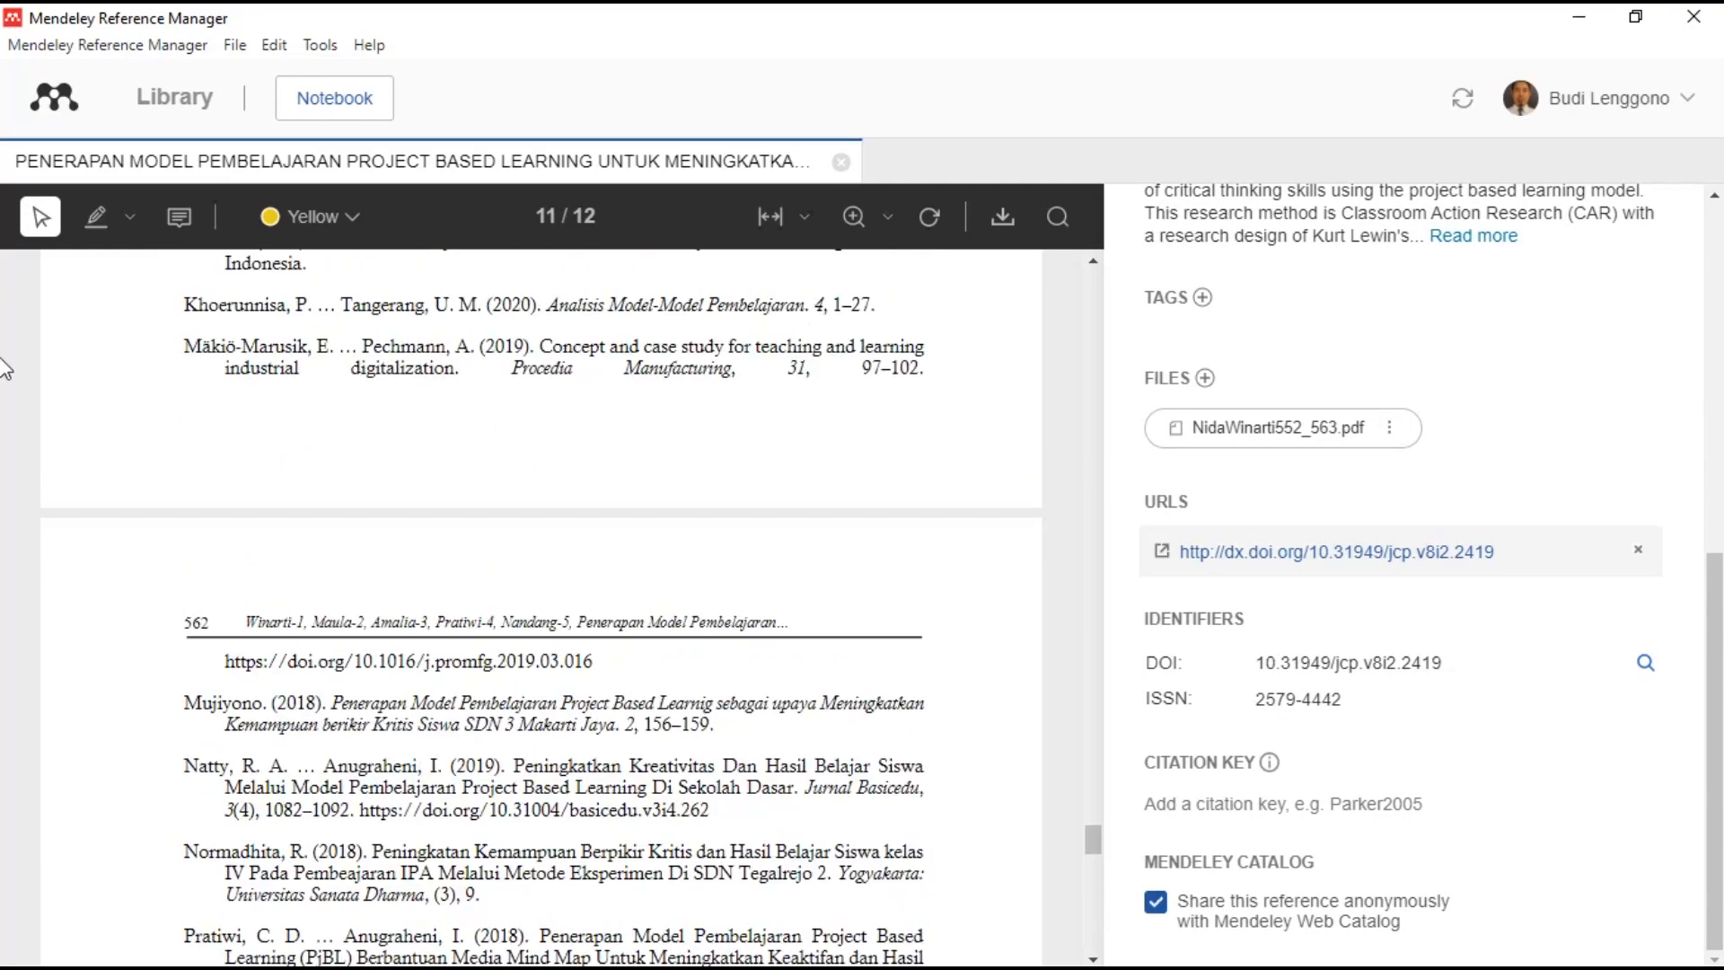
{"action": "scroll", "coordinate": [1347, 539], "scroll_direction": "up", "scroll_amount": 8}
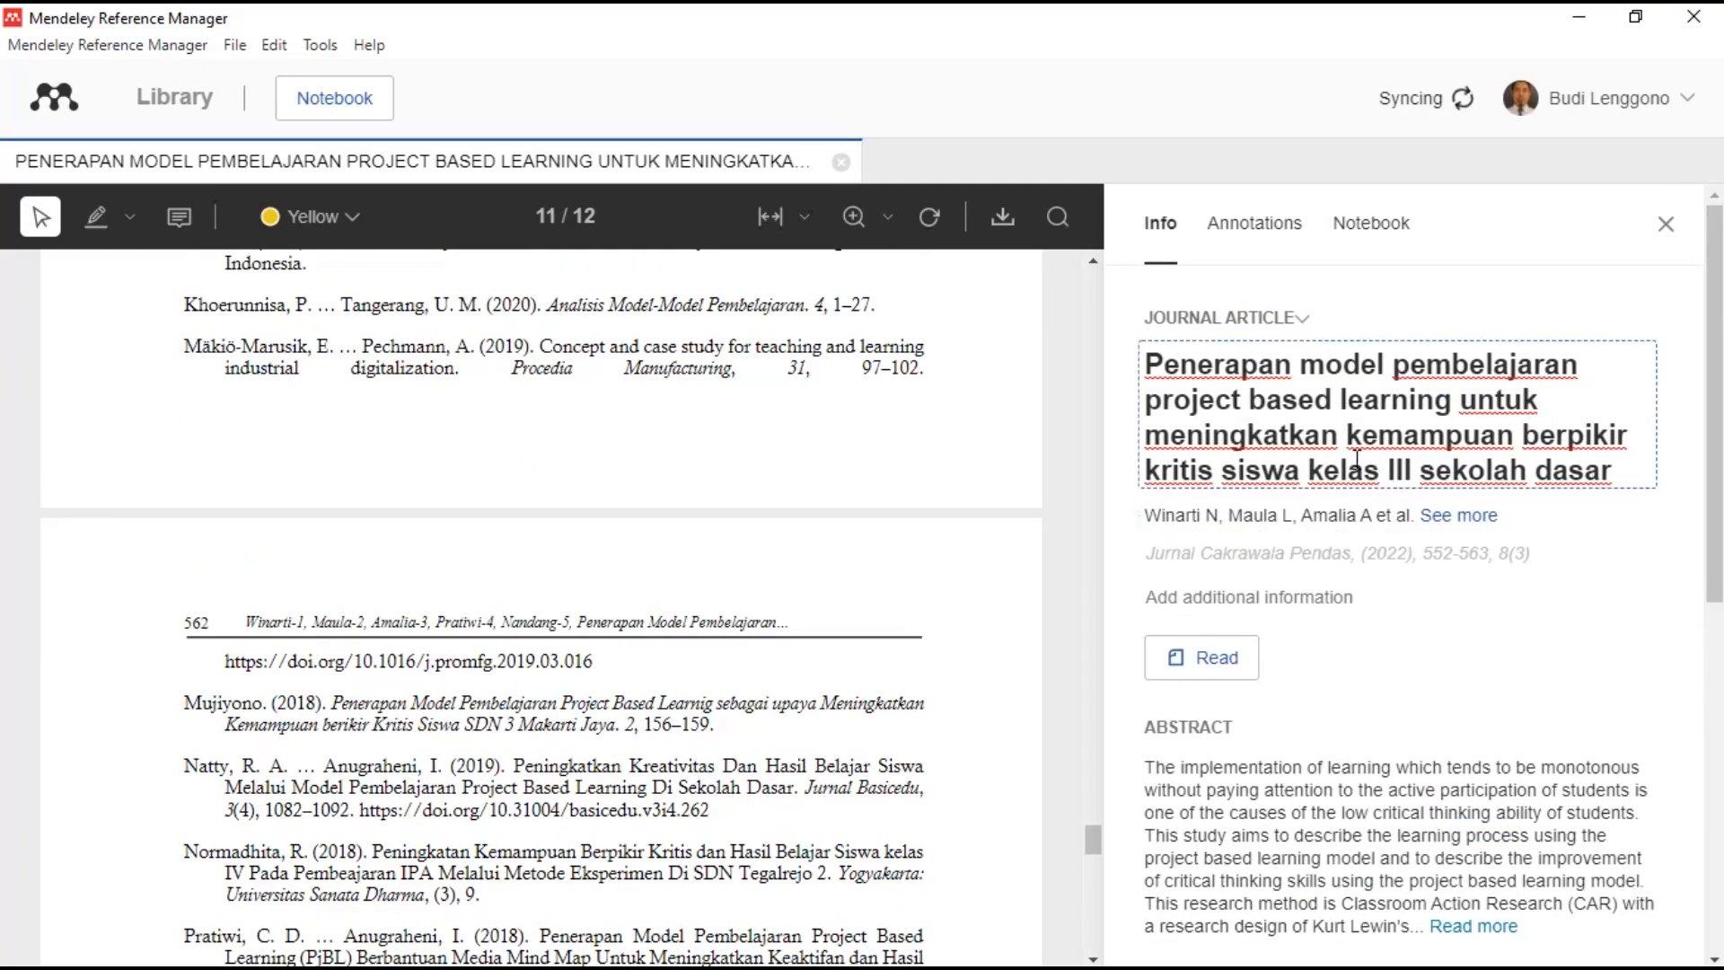
- Close the details panel and PDF tab, then show the 'Penerapan Model Jigsaw' article's details
{"action": "left_click", "coordinate": [1667, 224]}
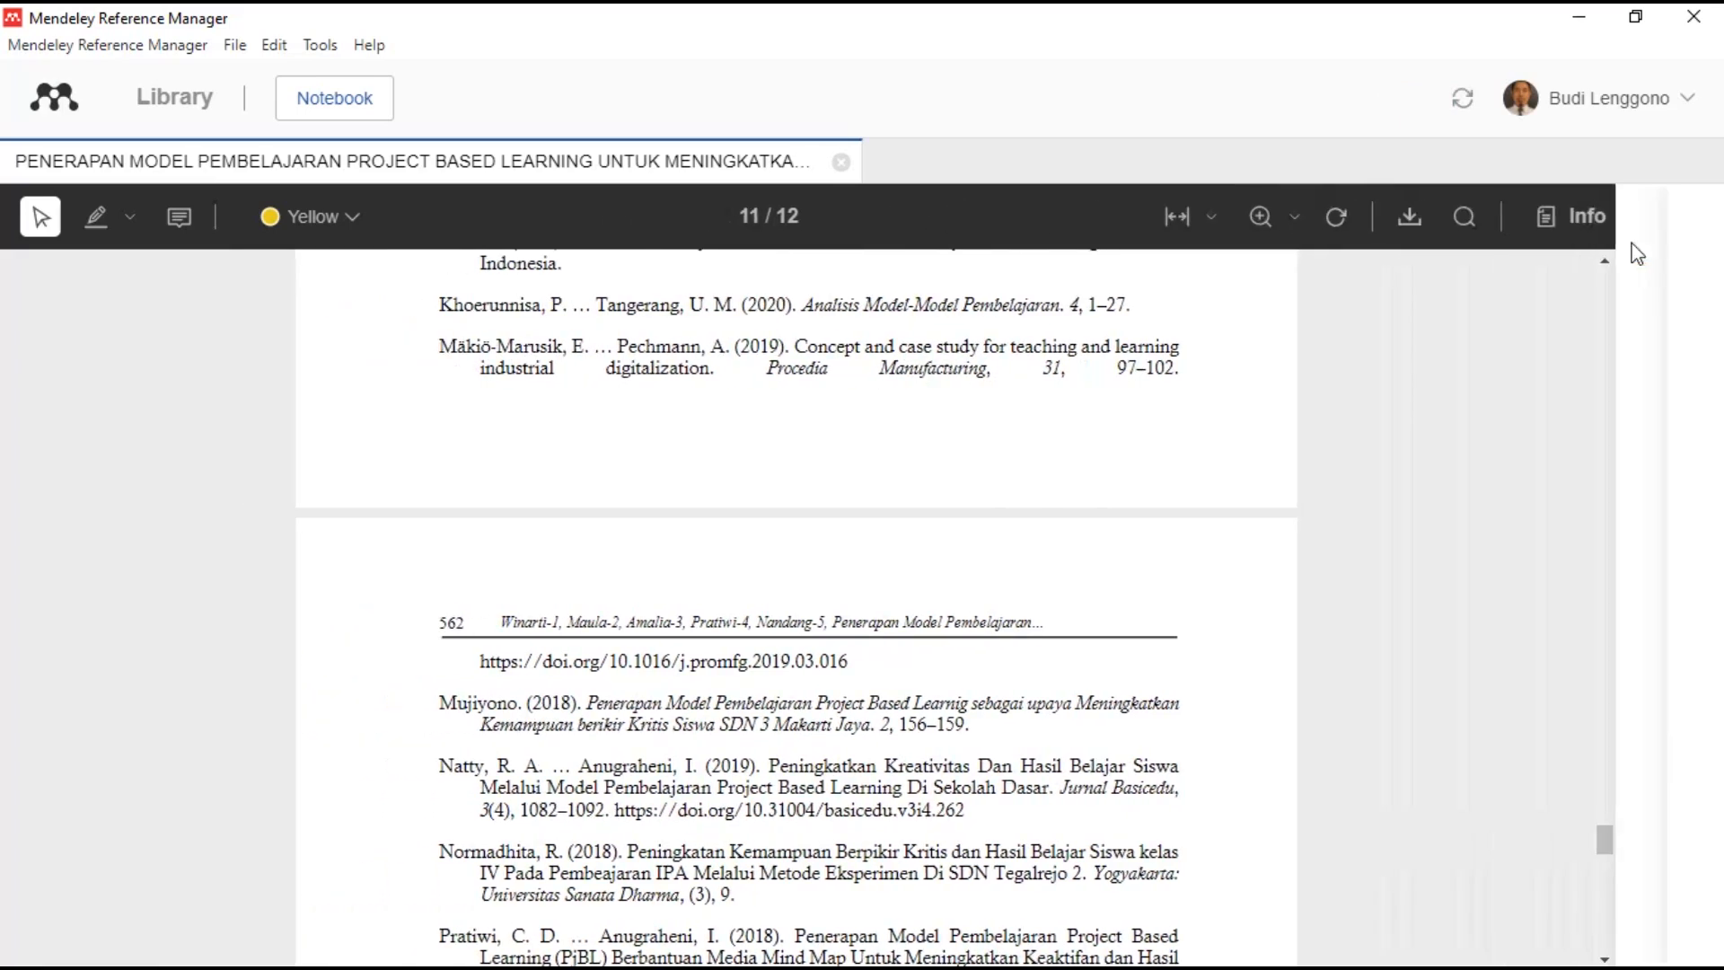
{"action": "left_click", "coordinate": [841, 163]}
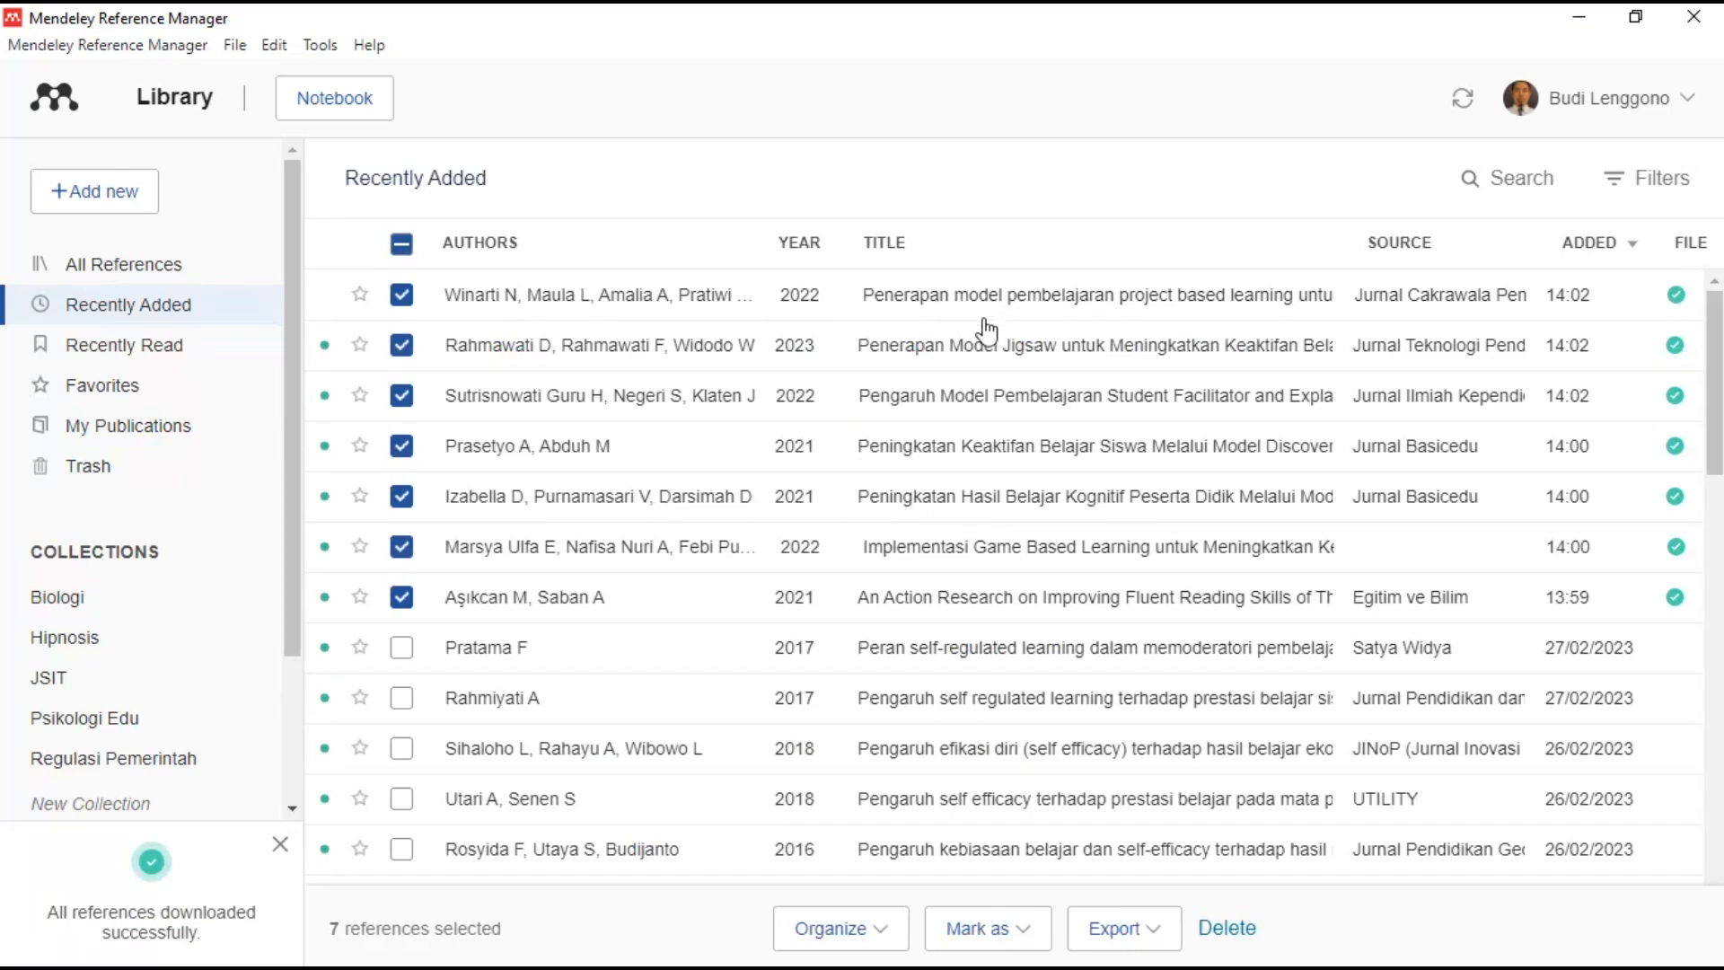
{"action": "left_click", "coordinate": [959, 361]}
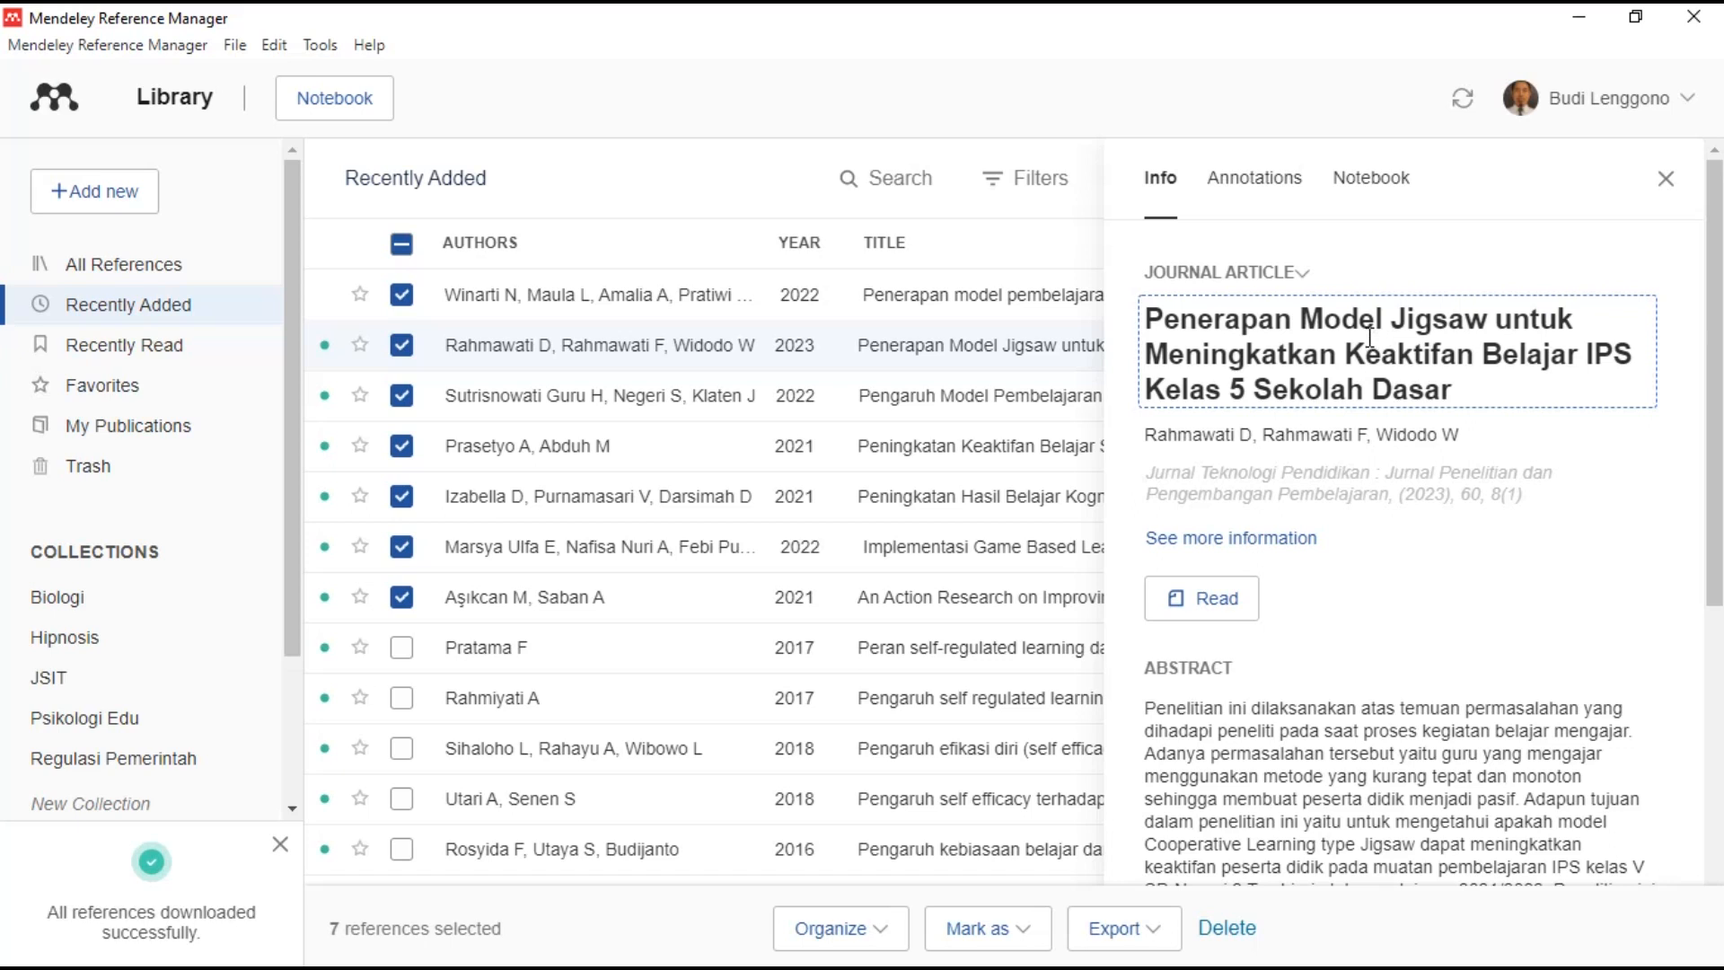
- Lowercase Model, Meningkatkan, Keaktifan and Belajar in the Jigsaw article's title
{"action": "left_click", "coordinate": [1326, 320]}
{"action": "key", "text": "BackSpace"}
{"action": "type", "text": "m"}
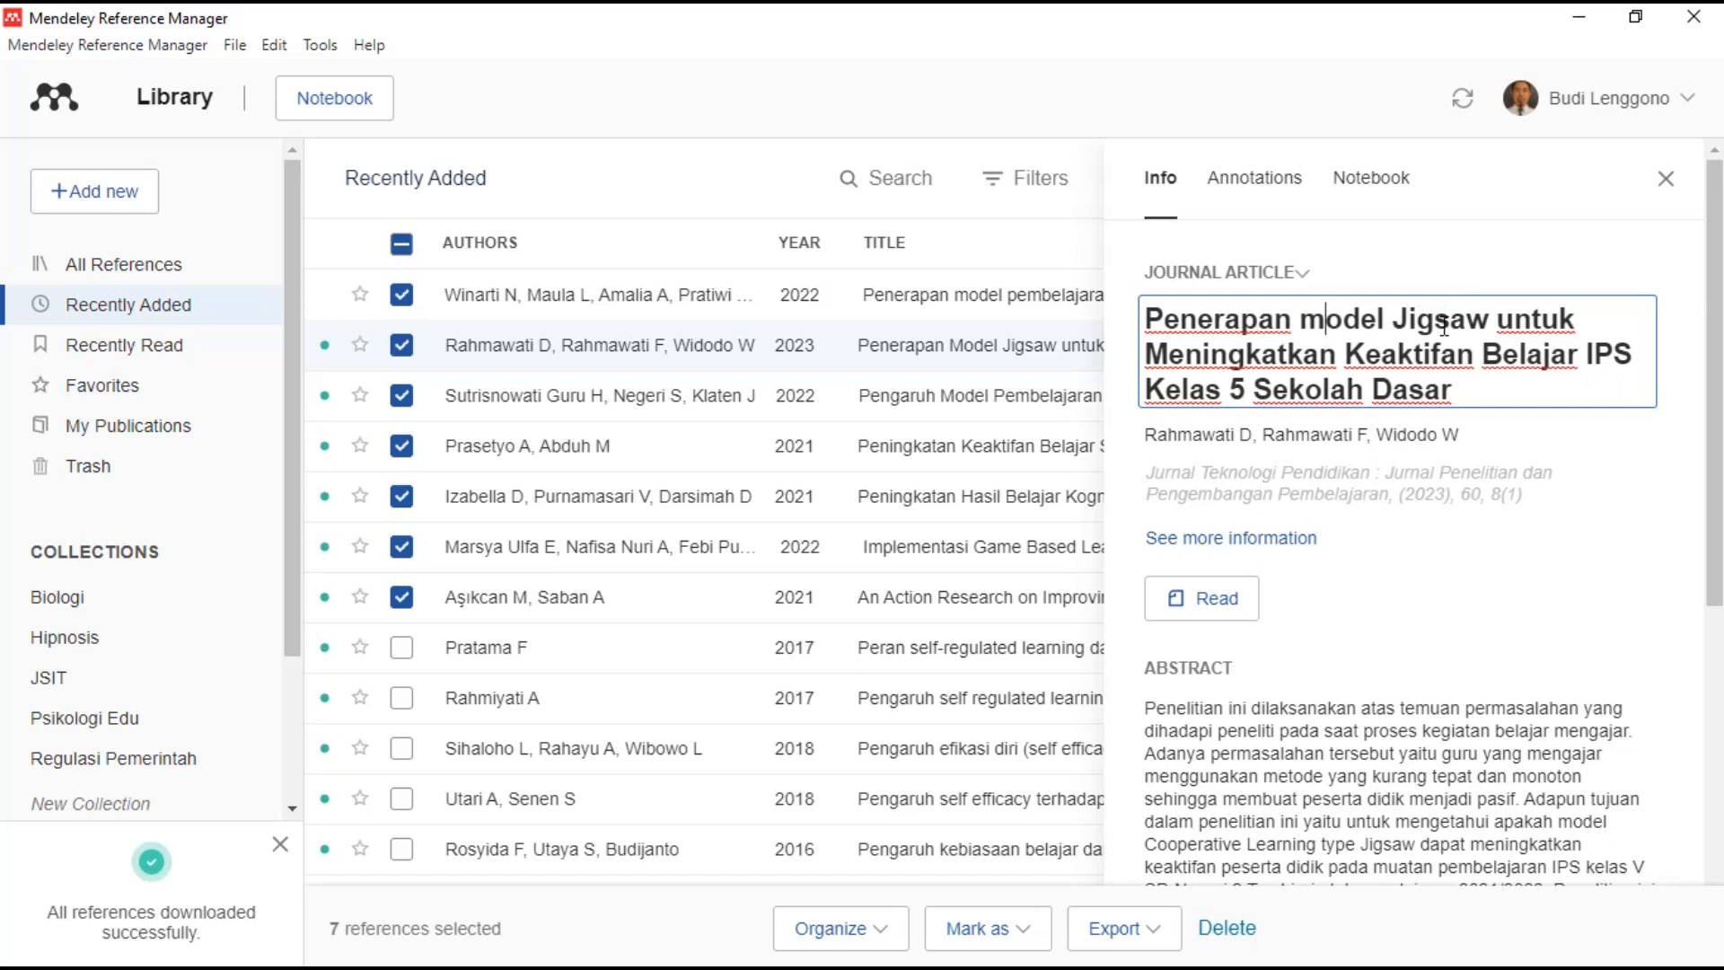
{"action": "key", "text": "BackSpace"}
{"action": "type", "text": "m"}
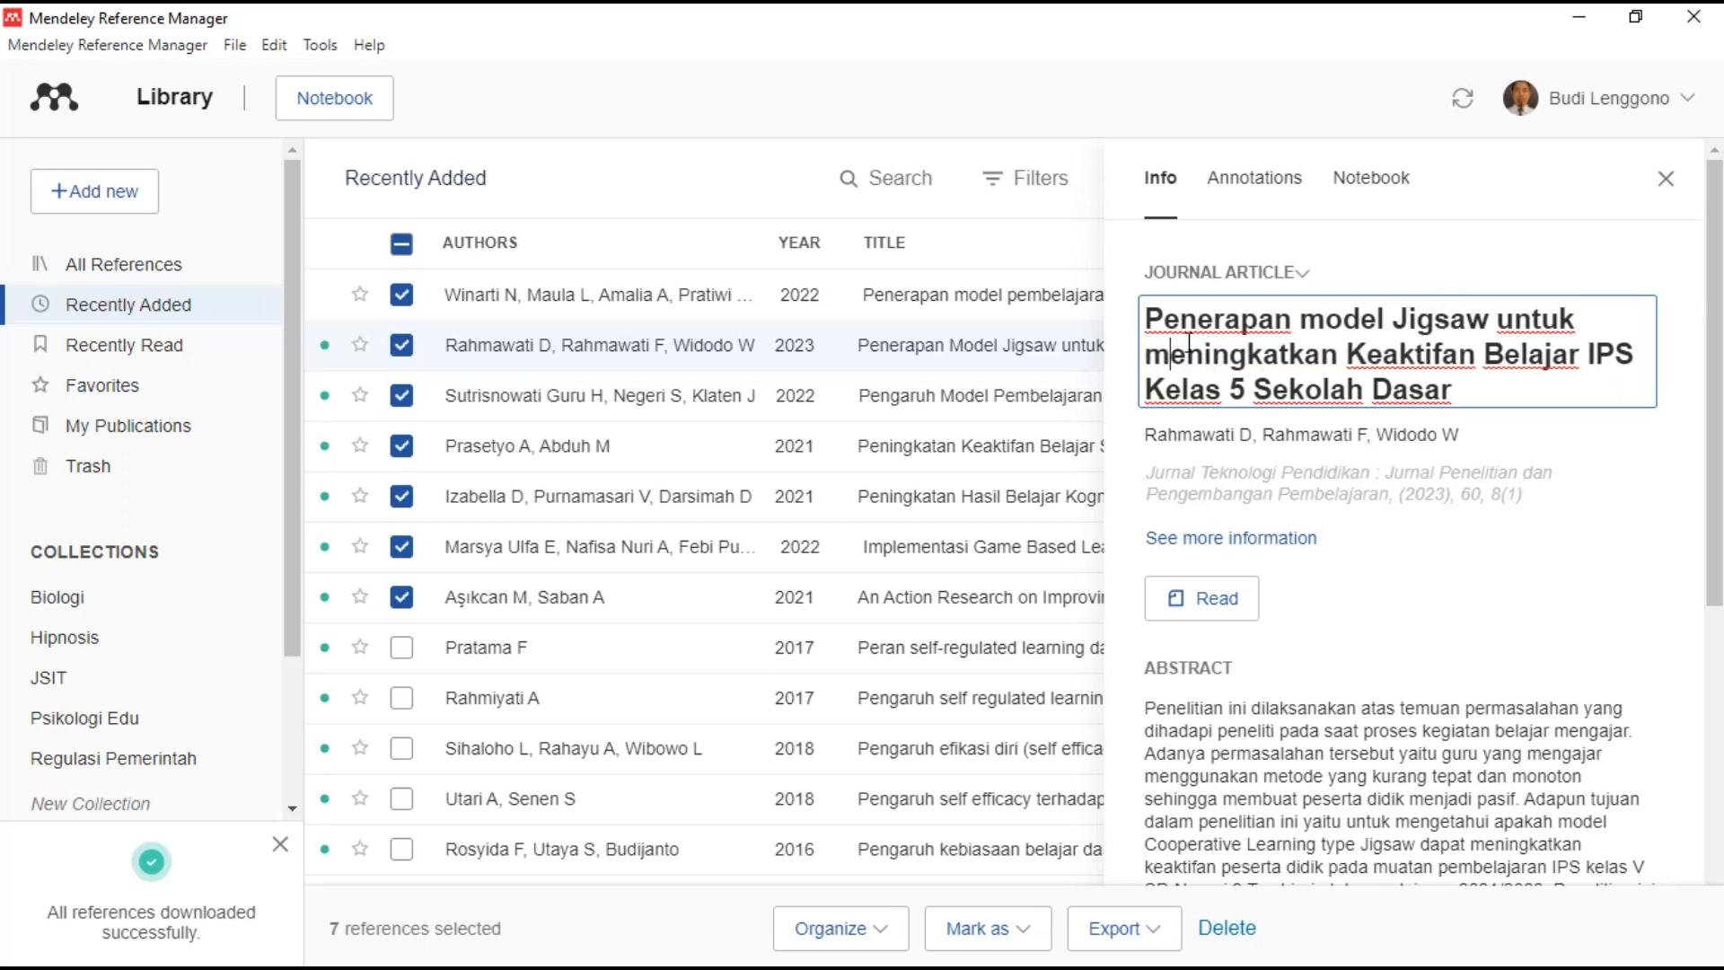
{"action": "left_click", "coordinate": [1376, 352]}
{"action": "key", "text": "BackSpace"}
{"action": "type", "text": "k"}
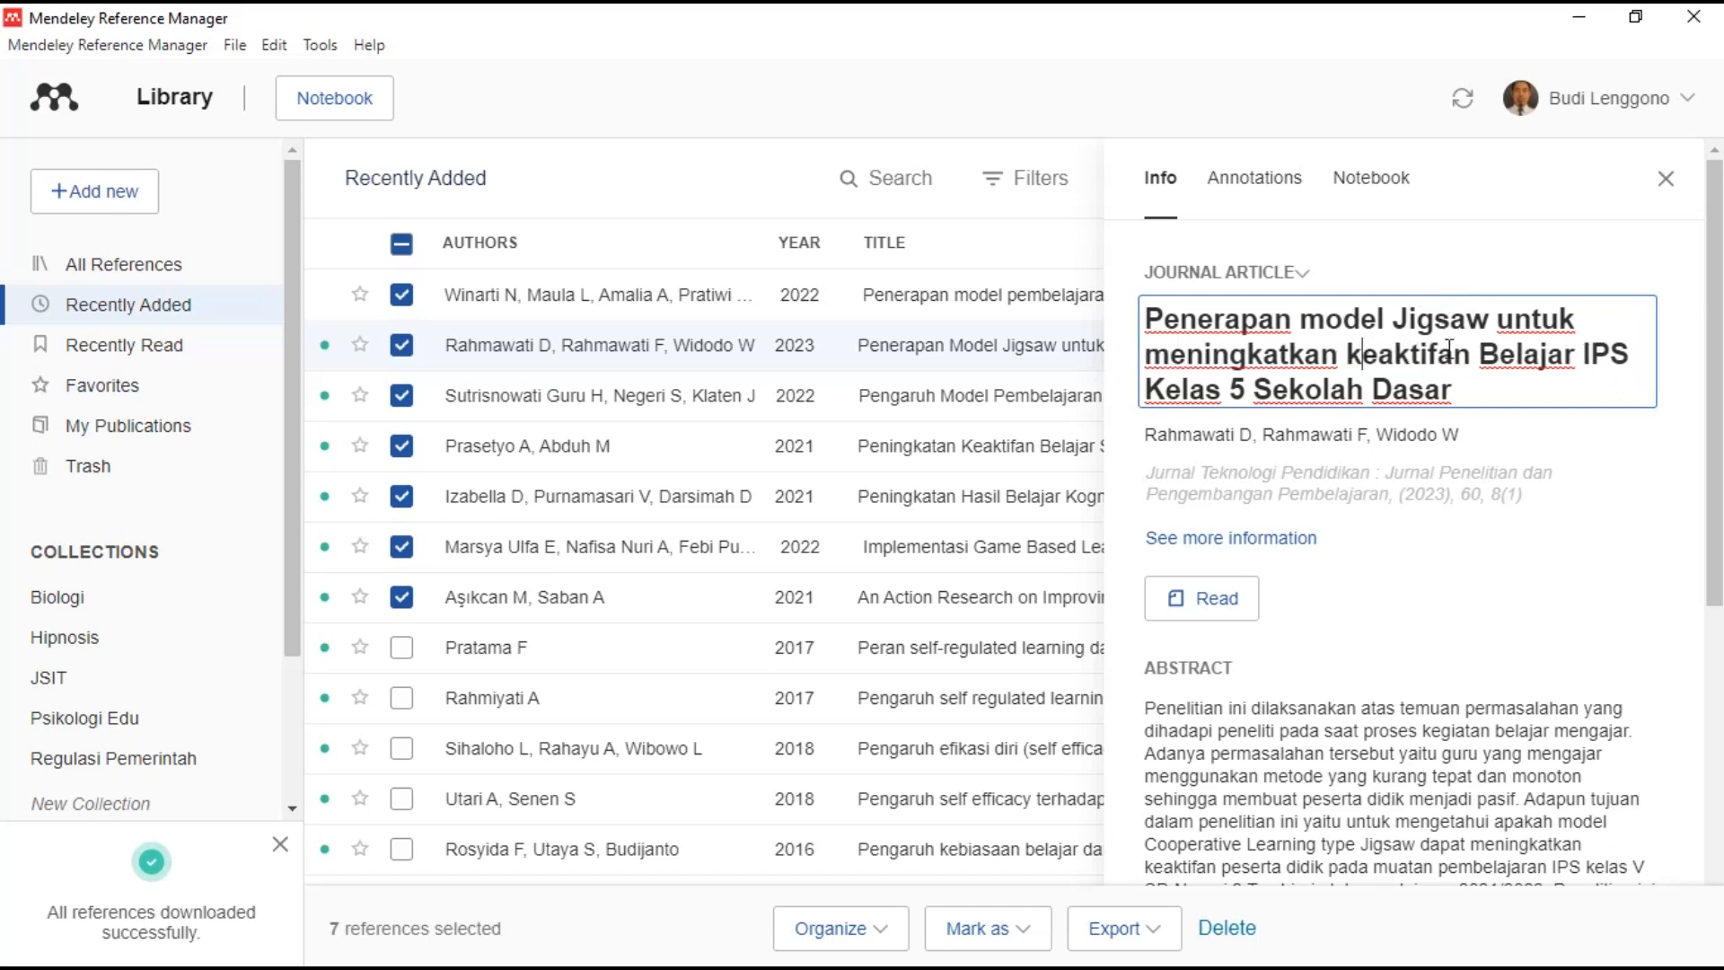
{"action": "left_click", "coordinate": [1497, 353]}
{"action": "key", "text": "BackSpace"}
{"action": "type", "text": "b"}
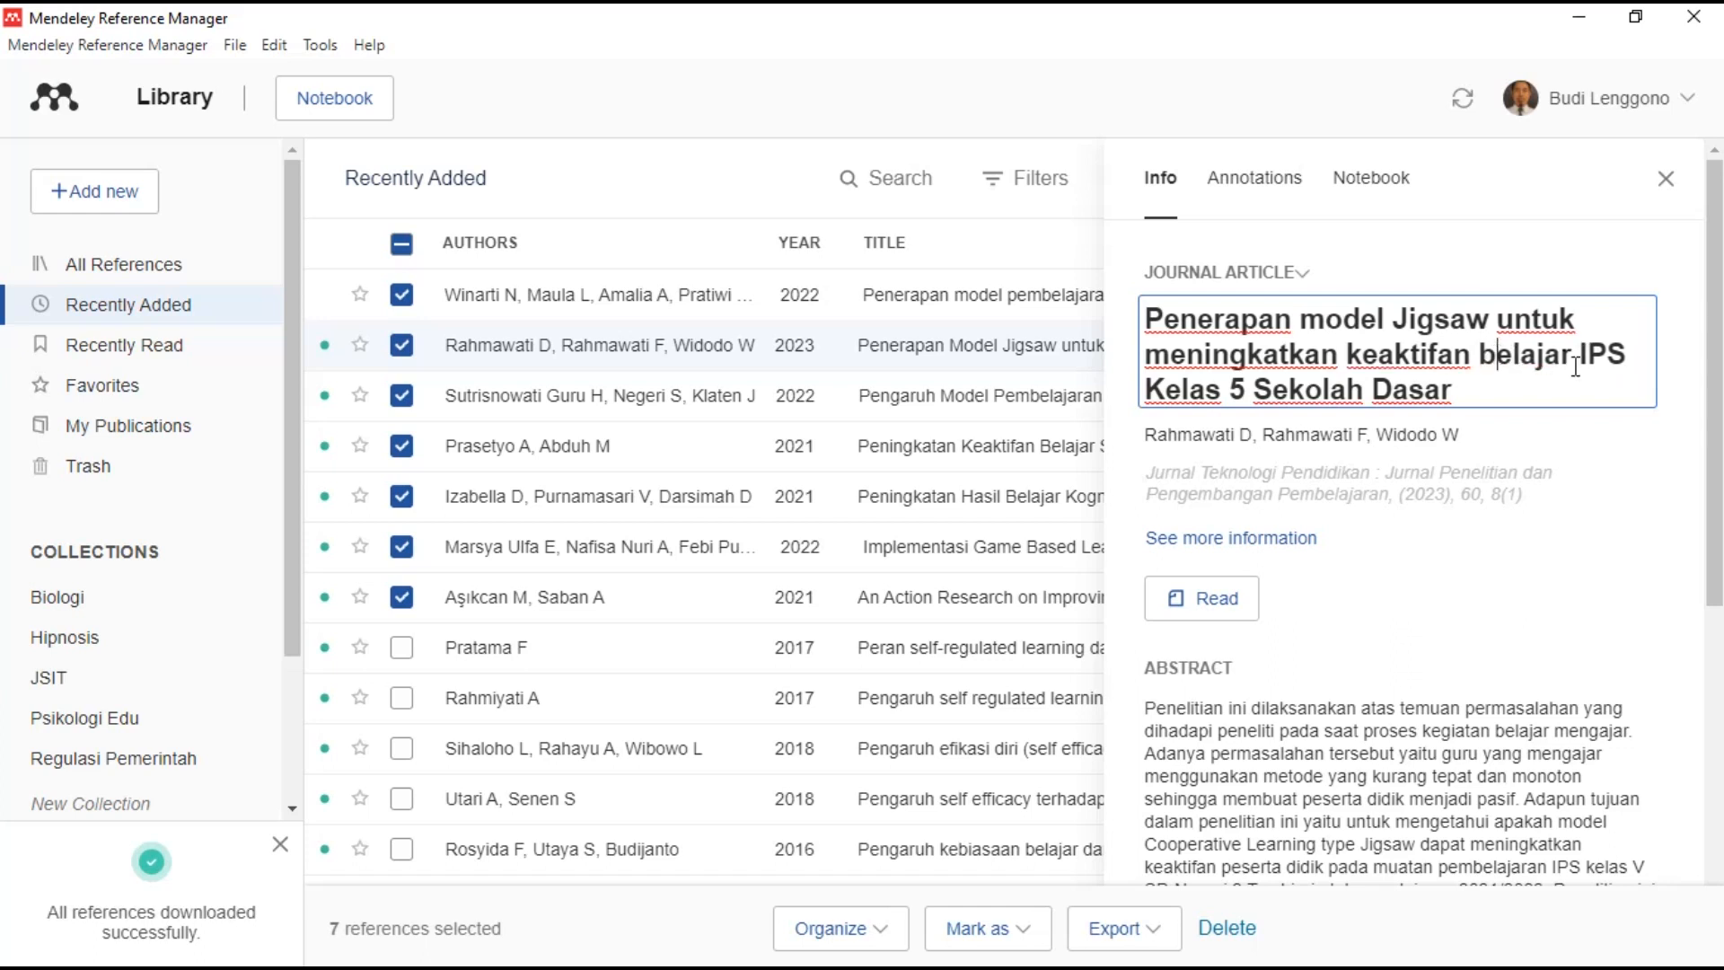
- Lowercase Kelas, Sekolah and Dasar, save the title, and open the article's PDF
{"action": "left_click", "coordinate": [1166, 388]}
{"action": "key", "text": "BackSpace"}
{"action": "type", "text": "k"}
{"action": "left_click", "coordinate": [1270, 388]}
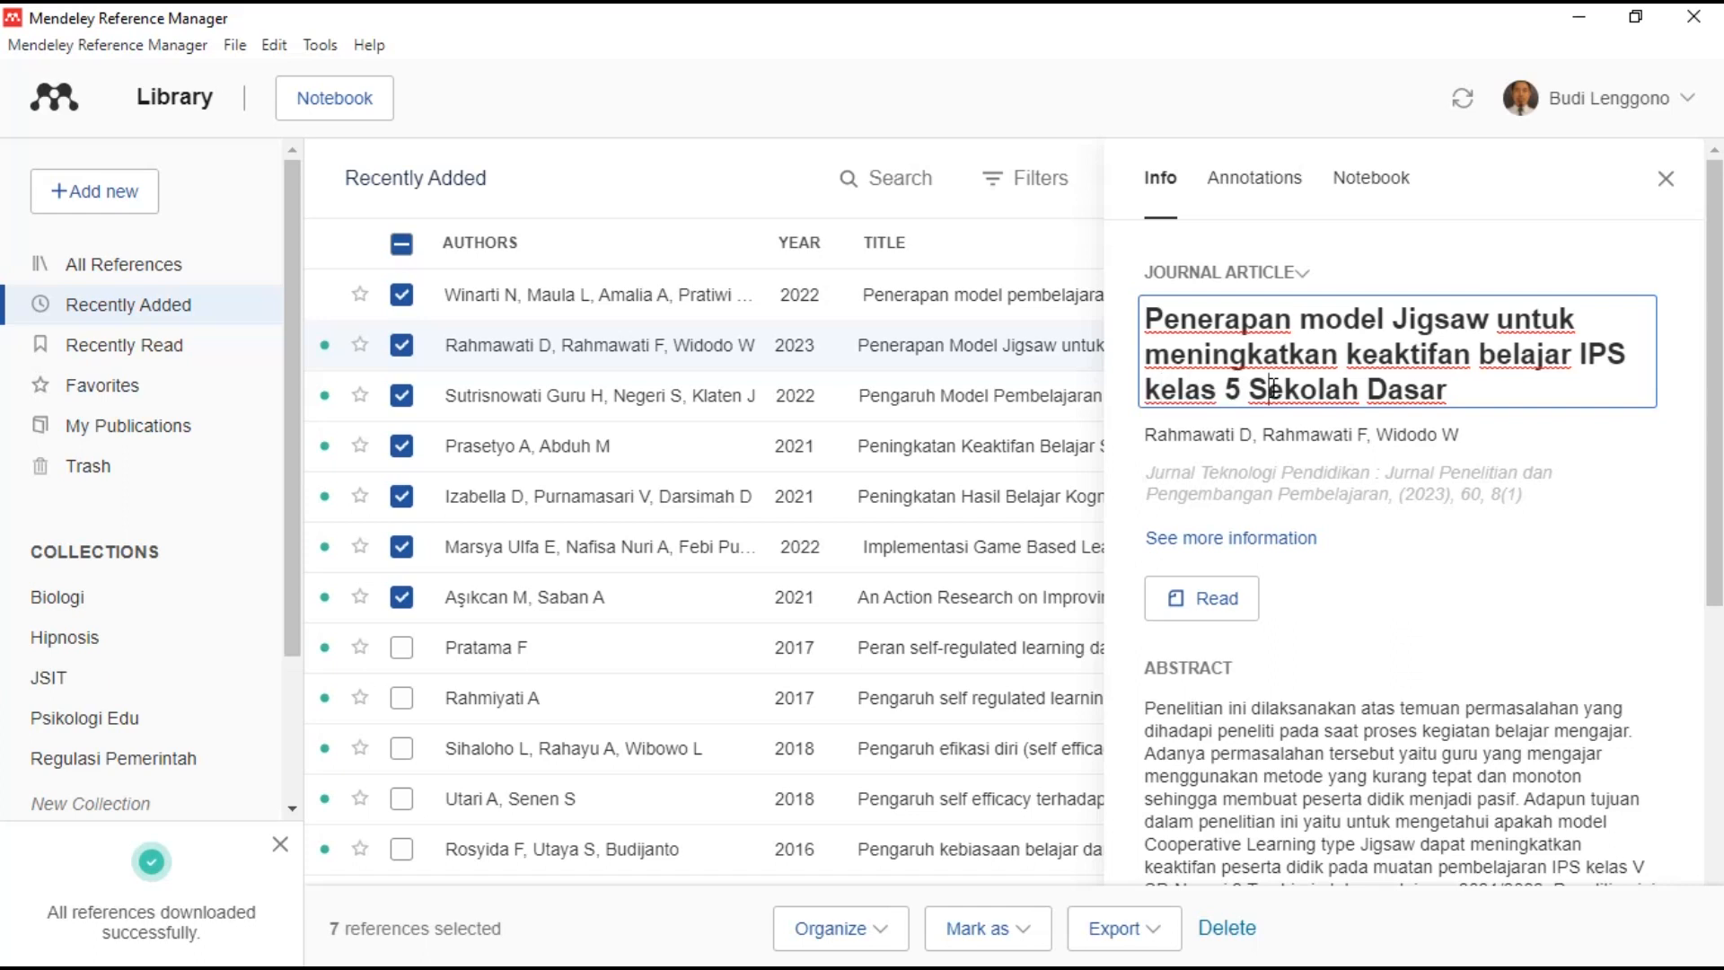
{"action": "key", "text": "BackSpace"}
{"action": "type", "text": "s"}
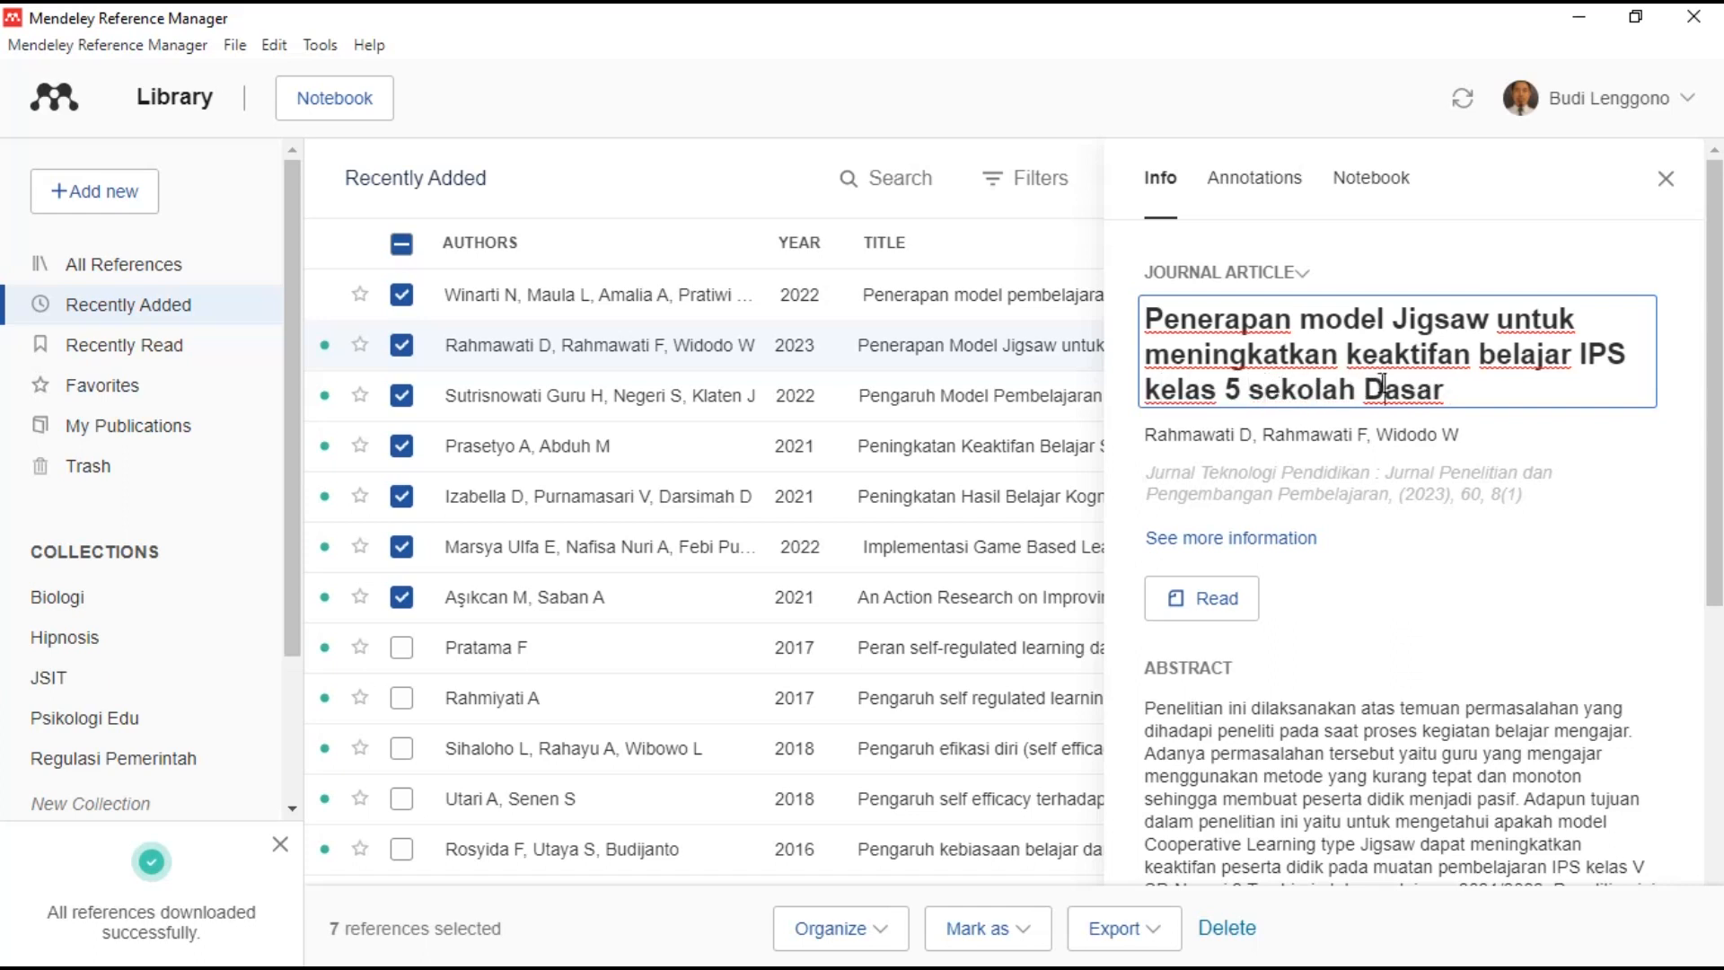
{"action": "left_click", "coordinate": [1386, 388]}
{"action": "key", "text": "BackSpace"}
{"action": "type", "text": "d"}
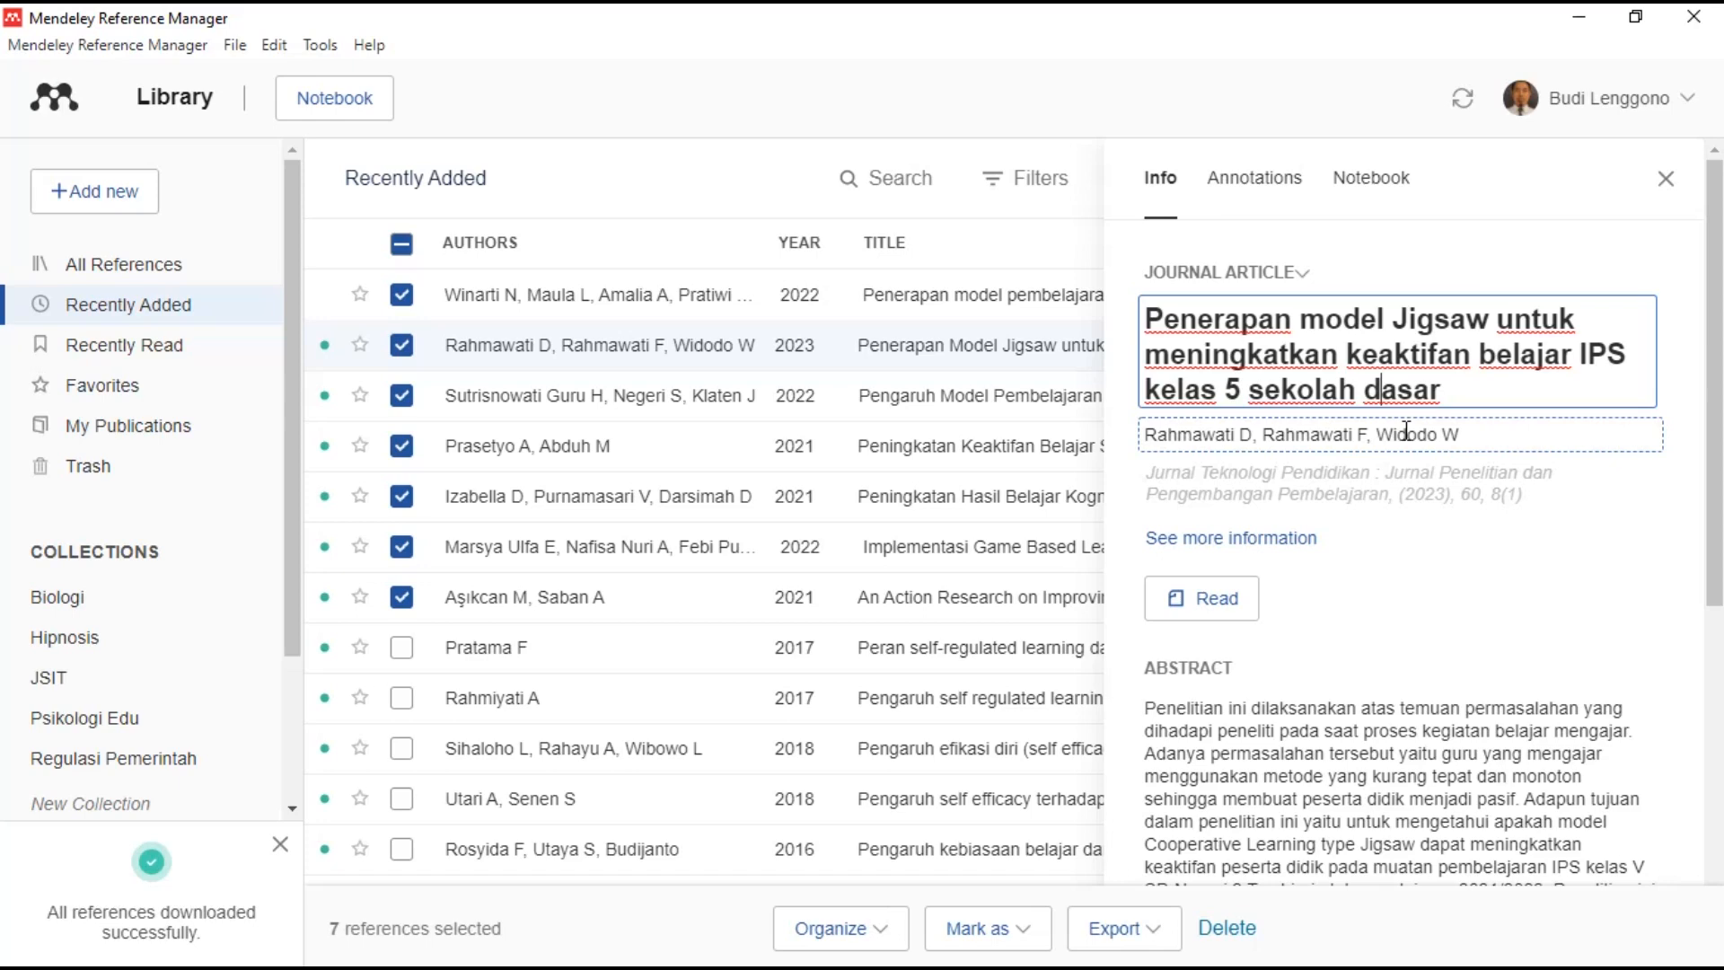
{"action": "left_click", "coordinate": [1217, 600]}
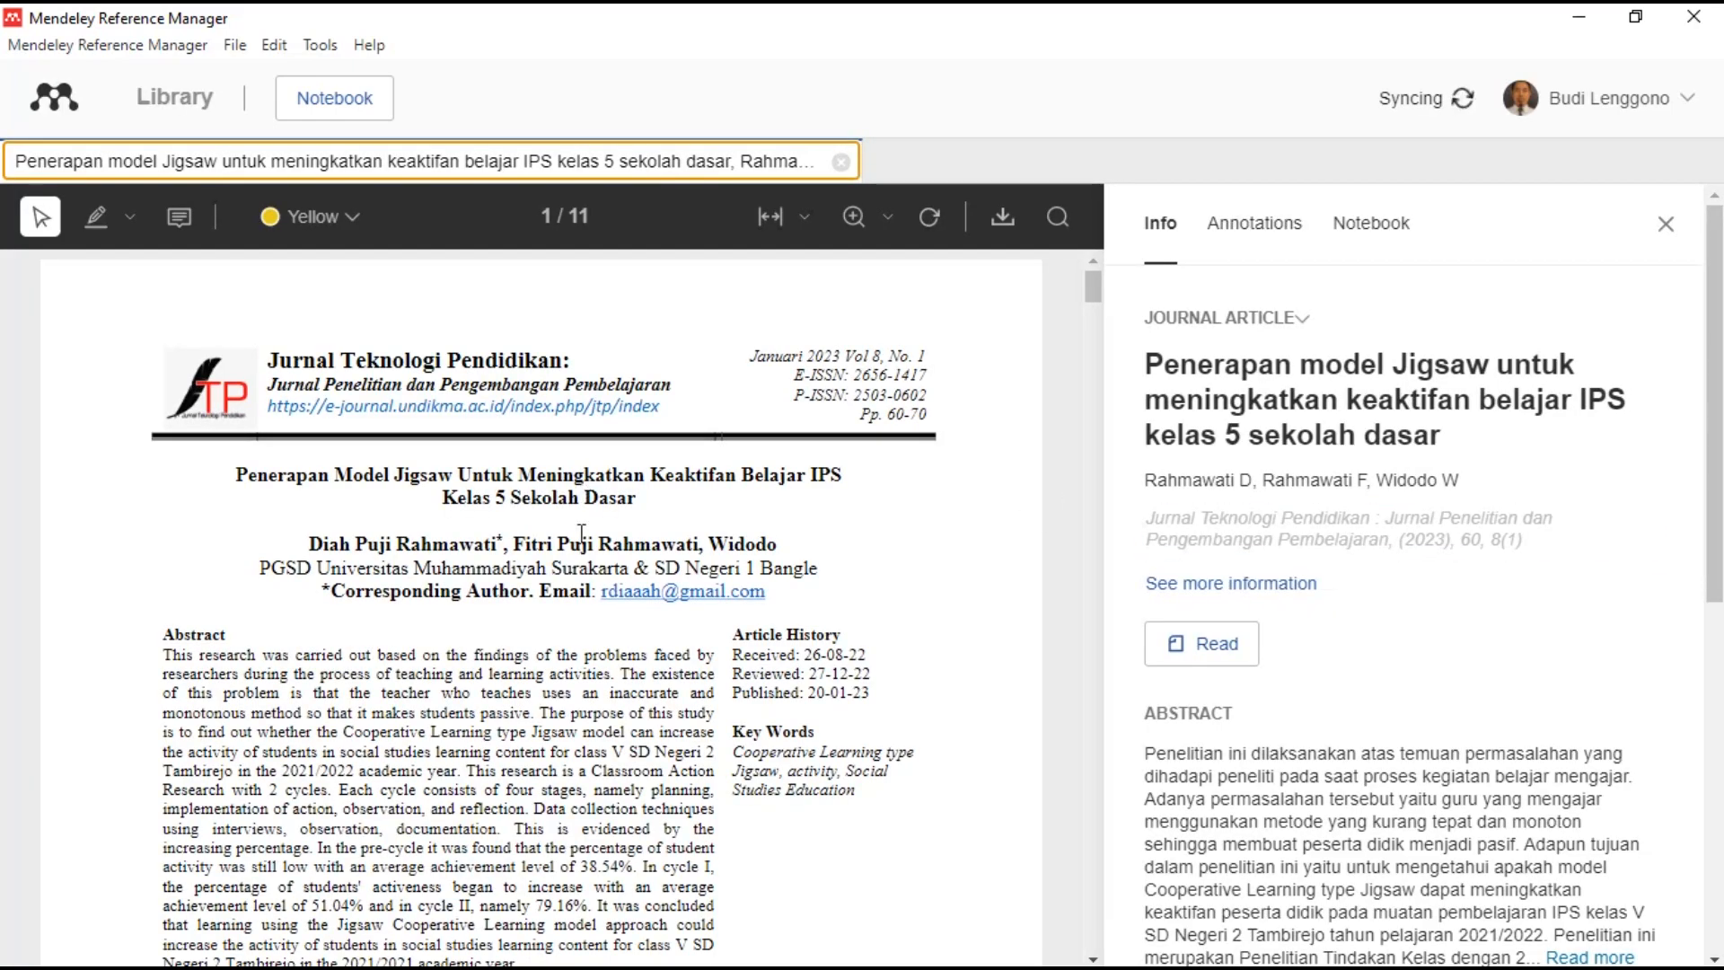
- Open the author list, then the Journal/Year/Pages/Volume/Issue form, and inspect the full journal name
{"action": "left_click", "coordinate": [1531, 482]}
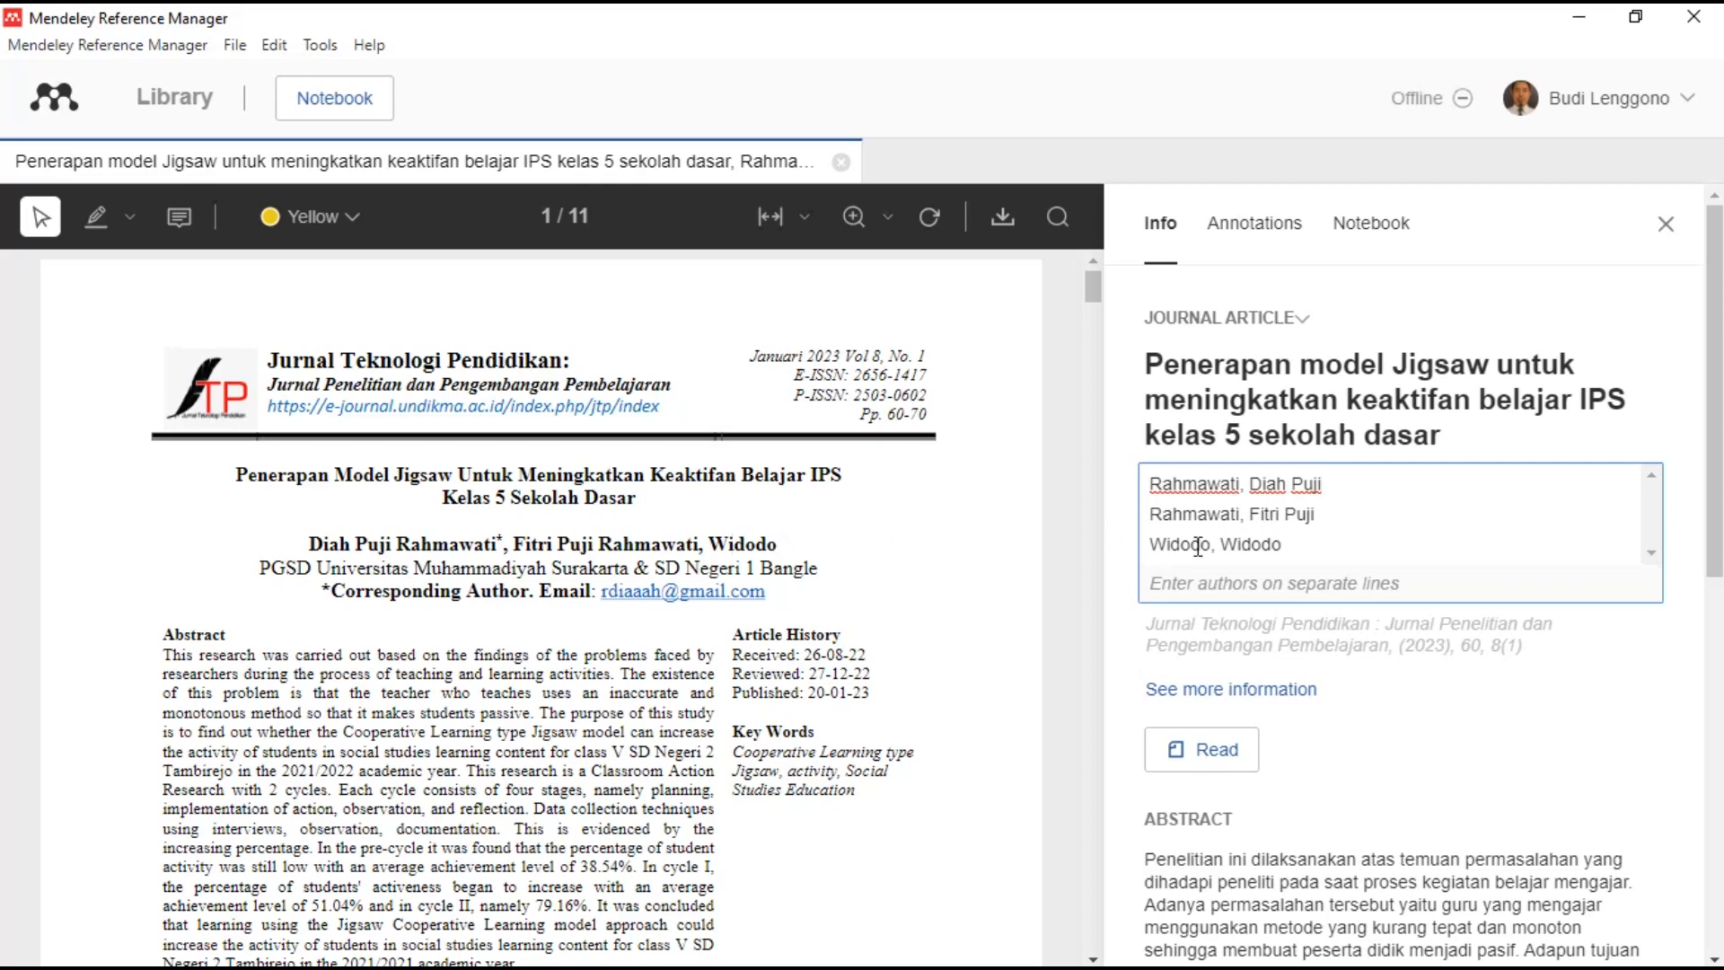
{"action": "left_click", "coordinate": [1319, 644]}
{"action": "left_click", "coordinate": [1356, 585]}
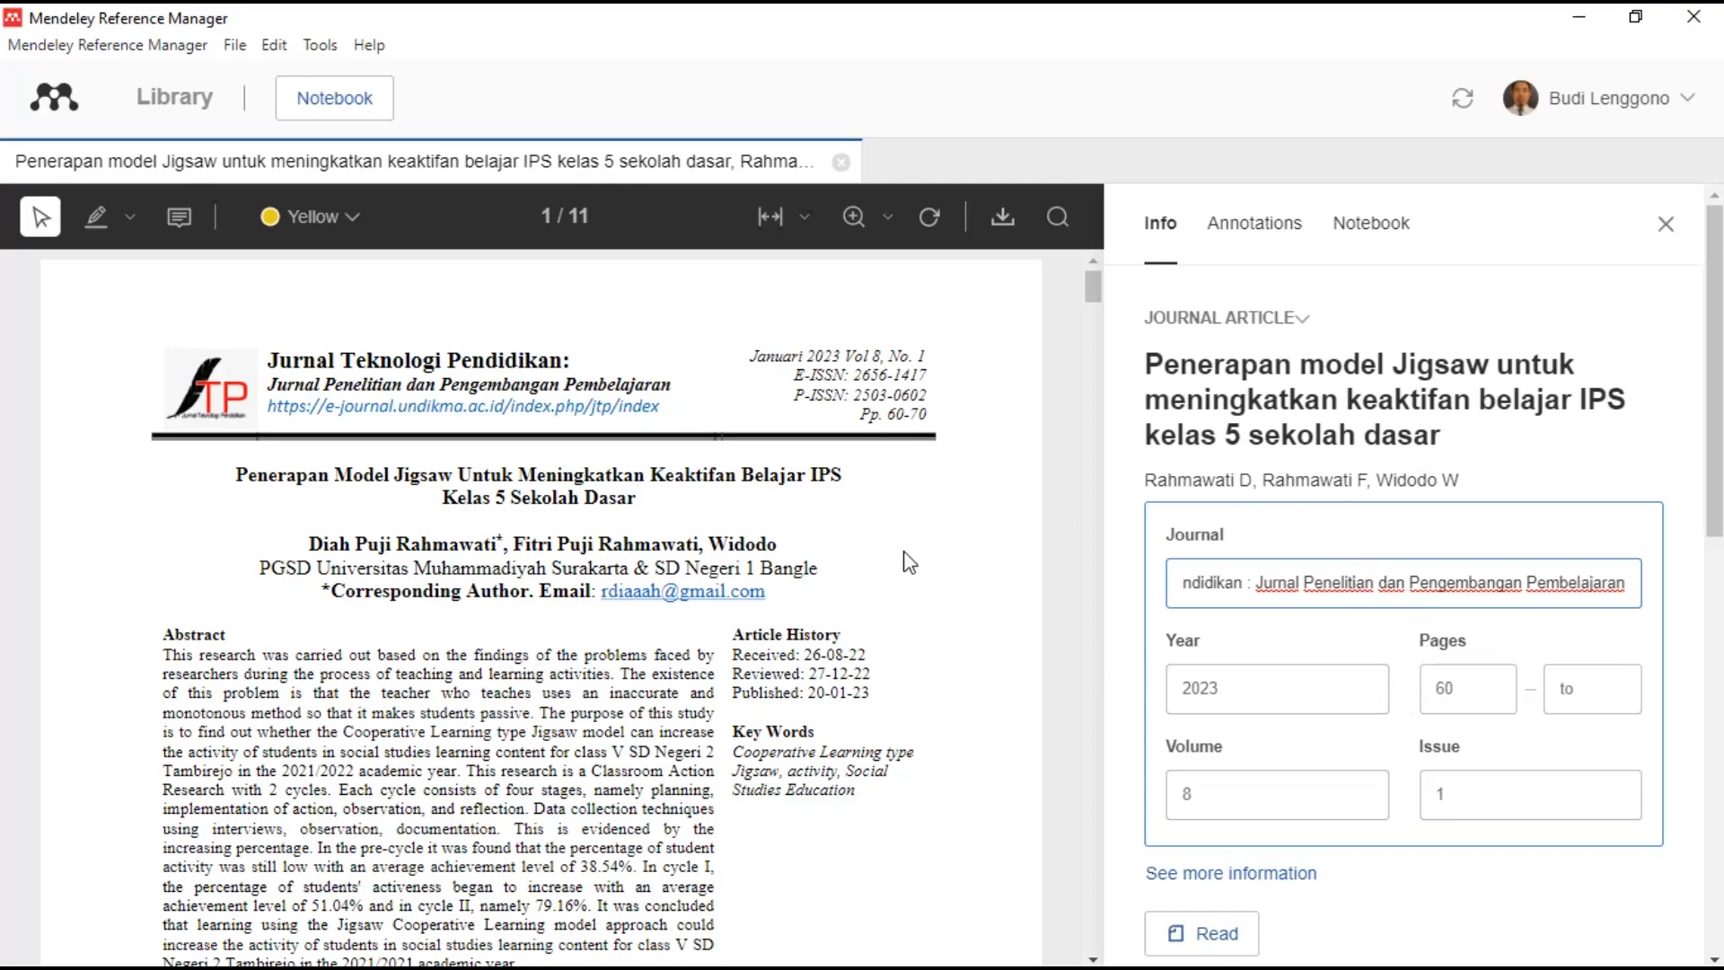
- Check the PDF's last page and save 70 as the Jigsaw article's last page
{"action": "scroll", "coordinate": [909, 562], "scroll_direction": "down", "scroll_amount": 10}
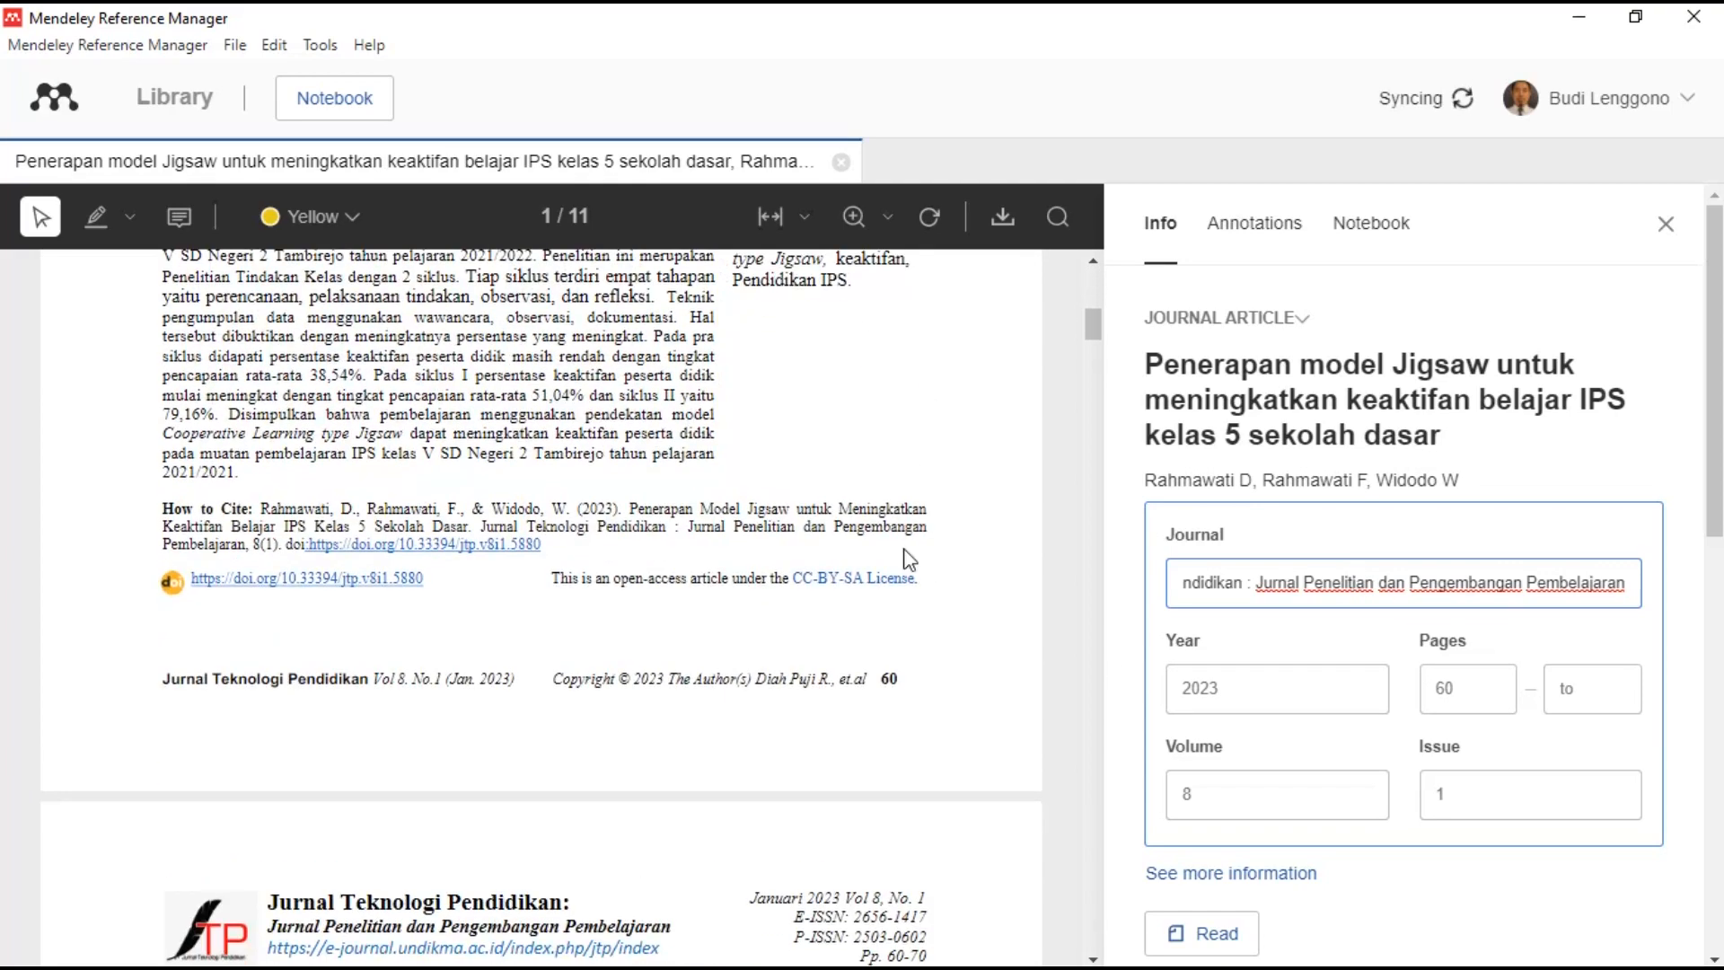
{"action": "left_click_drag", "start_coordinate": [1093, 323], "coordinate": [1078, 945]}
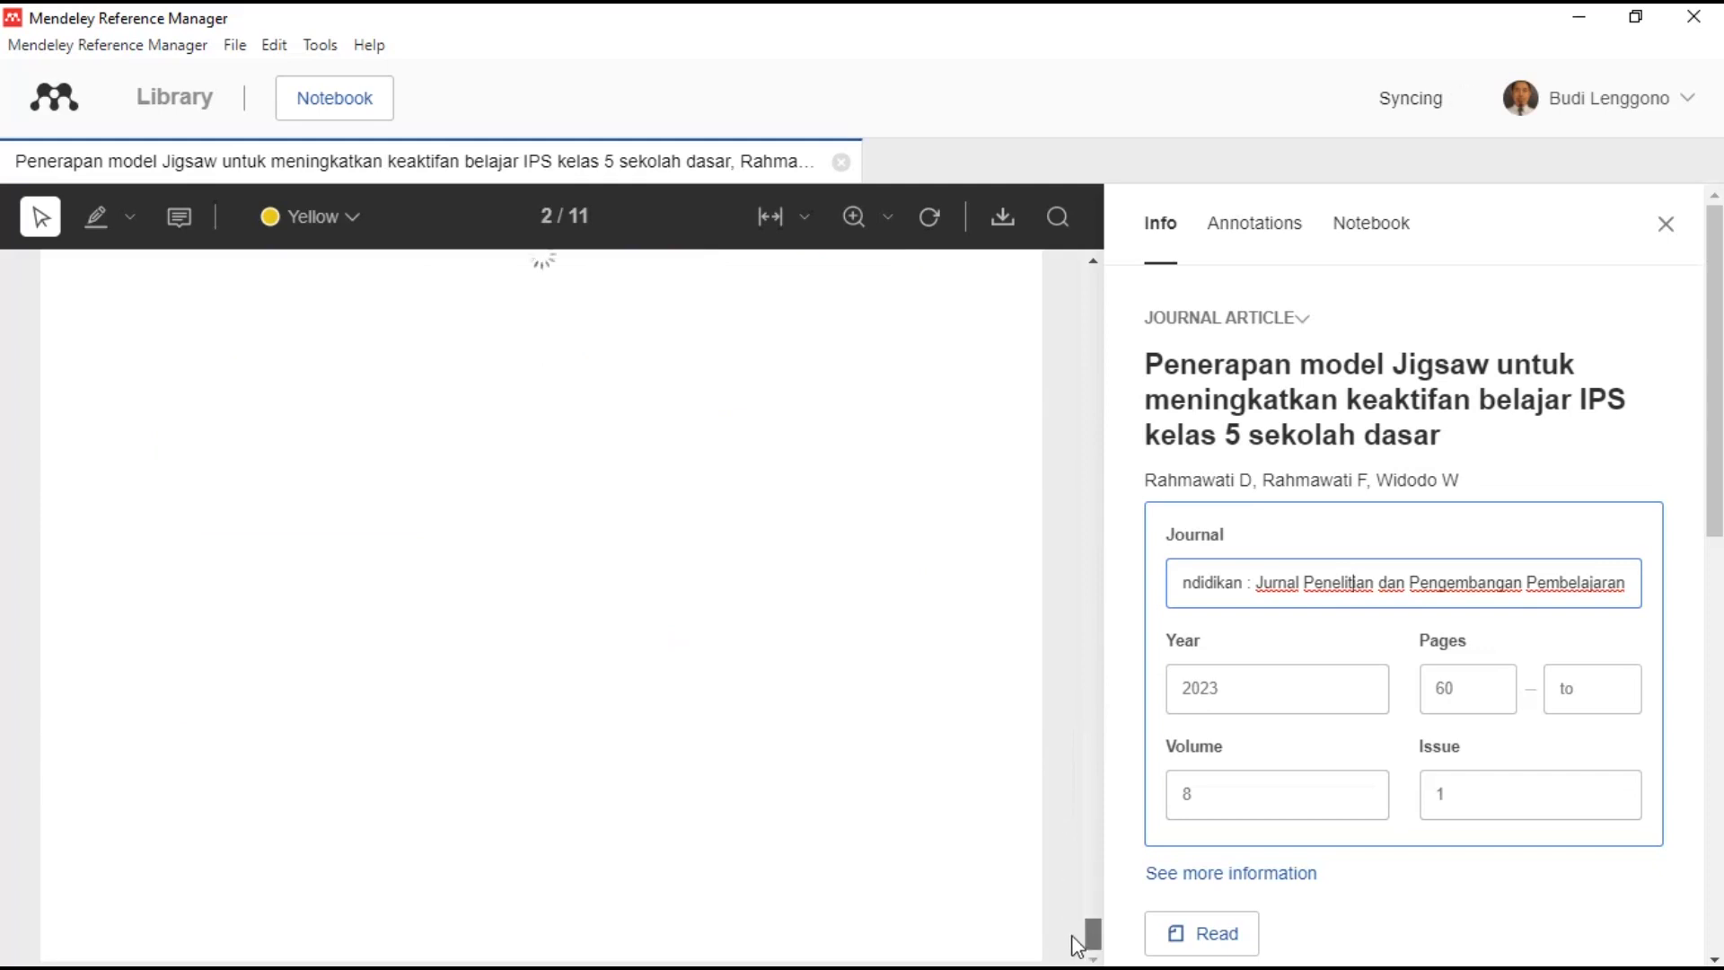
{"action": "left_click", "coordinate": [1579, 688]}
{"action": "type", "text": "7"}
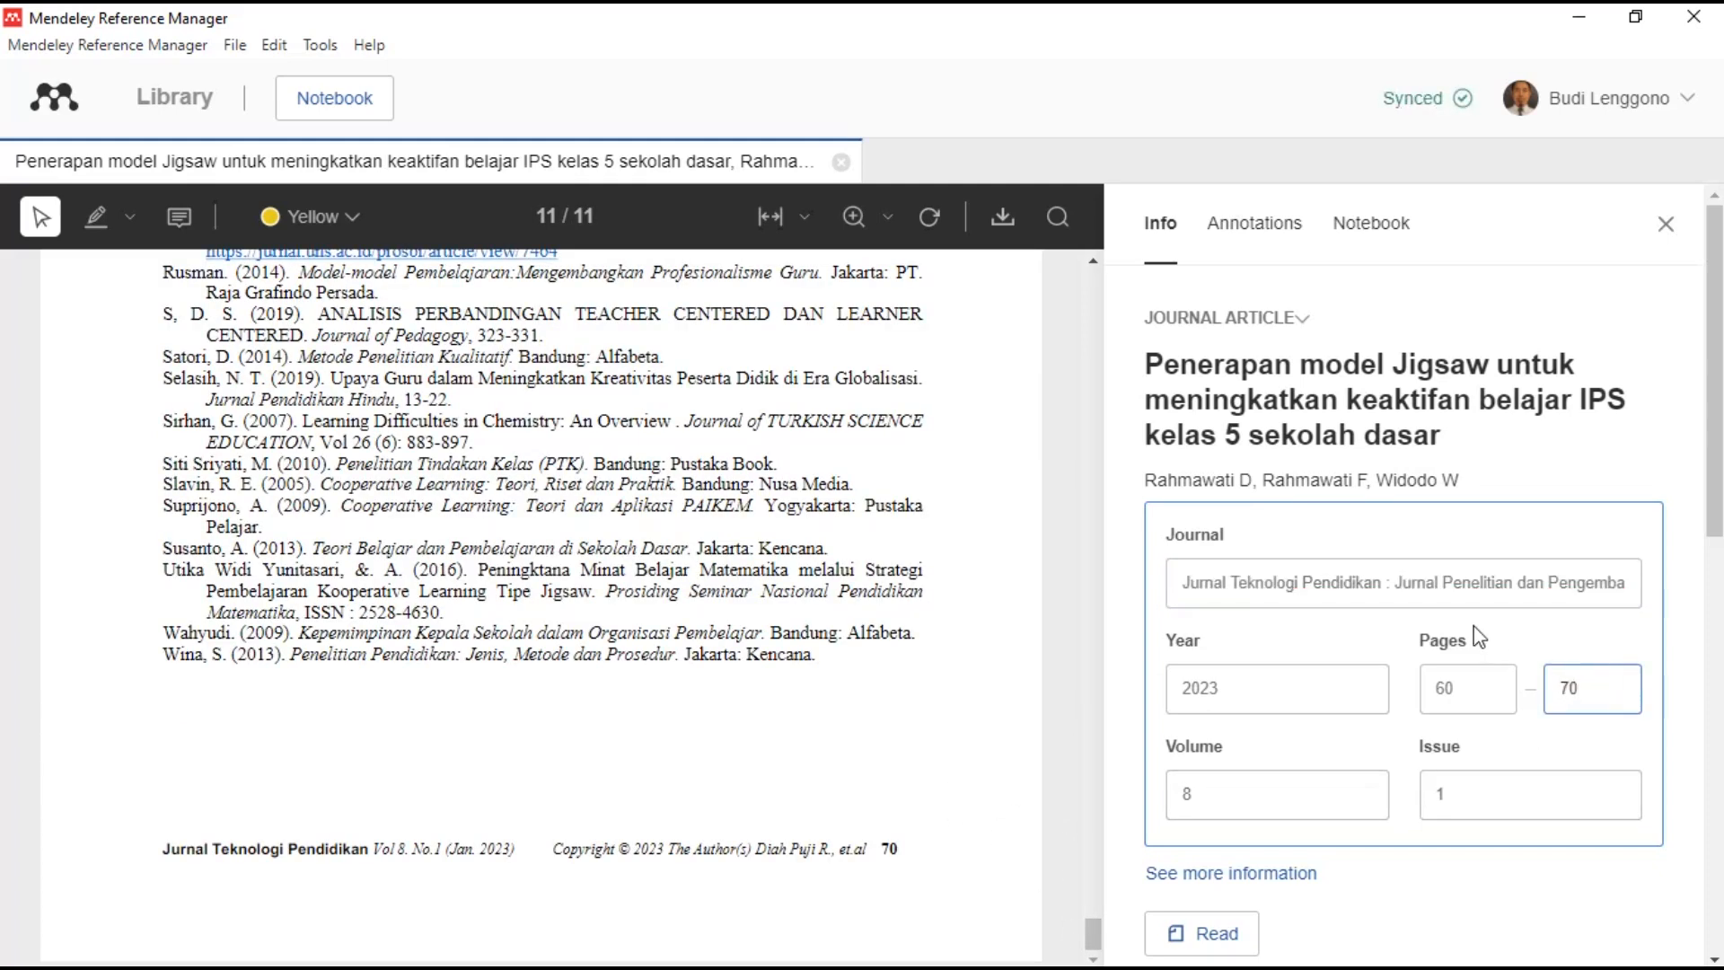
{"action": "type", "text": "0"}
{"action": "scroll", "coordinate": [1477, 633], "scroll_direction": "down", "scroll_amount": 2}
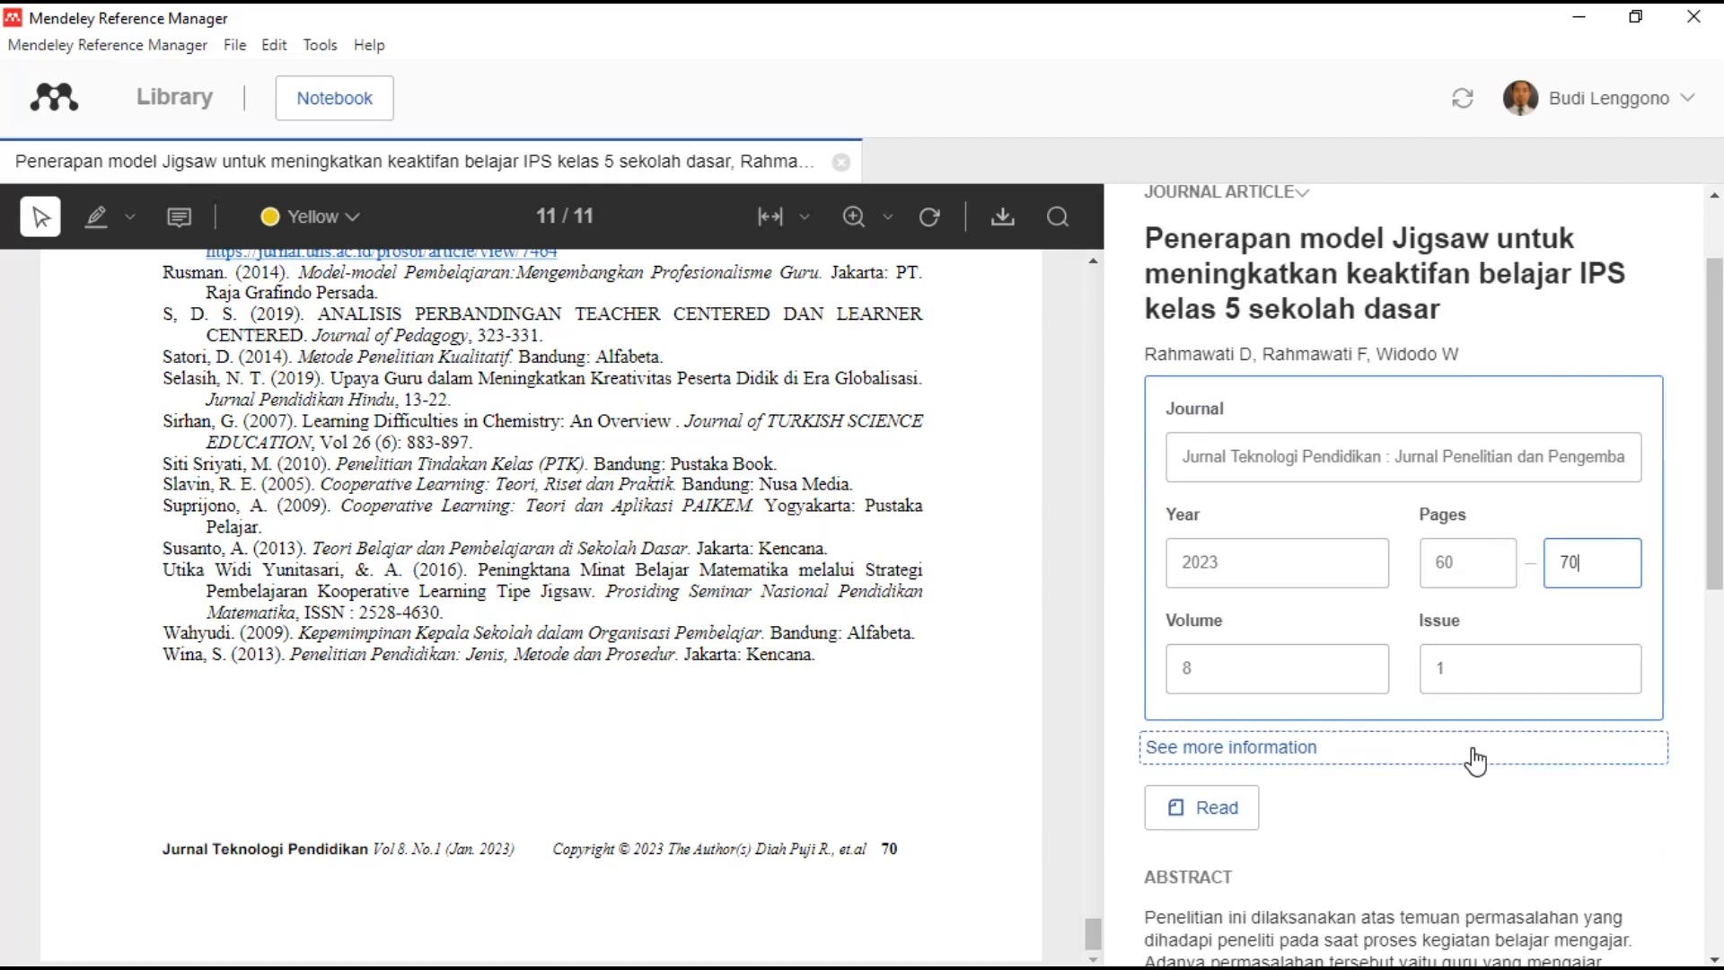
{"action": "left_click", "coordinate": [1476, 761]}
- Review the article's Identifiers, then close its details panel
{"action": "scroll", "coordinate": [1488, 685], "scroll_direction": "down", "scroll_amount": 2}
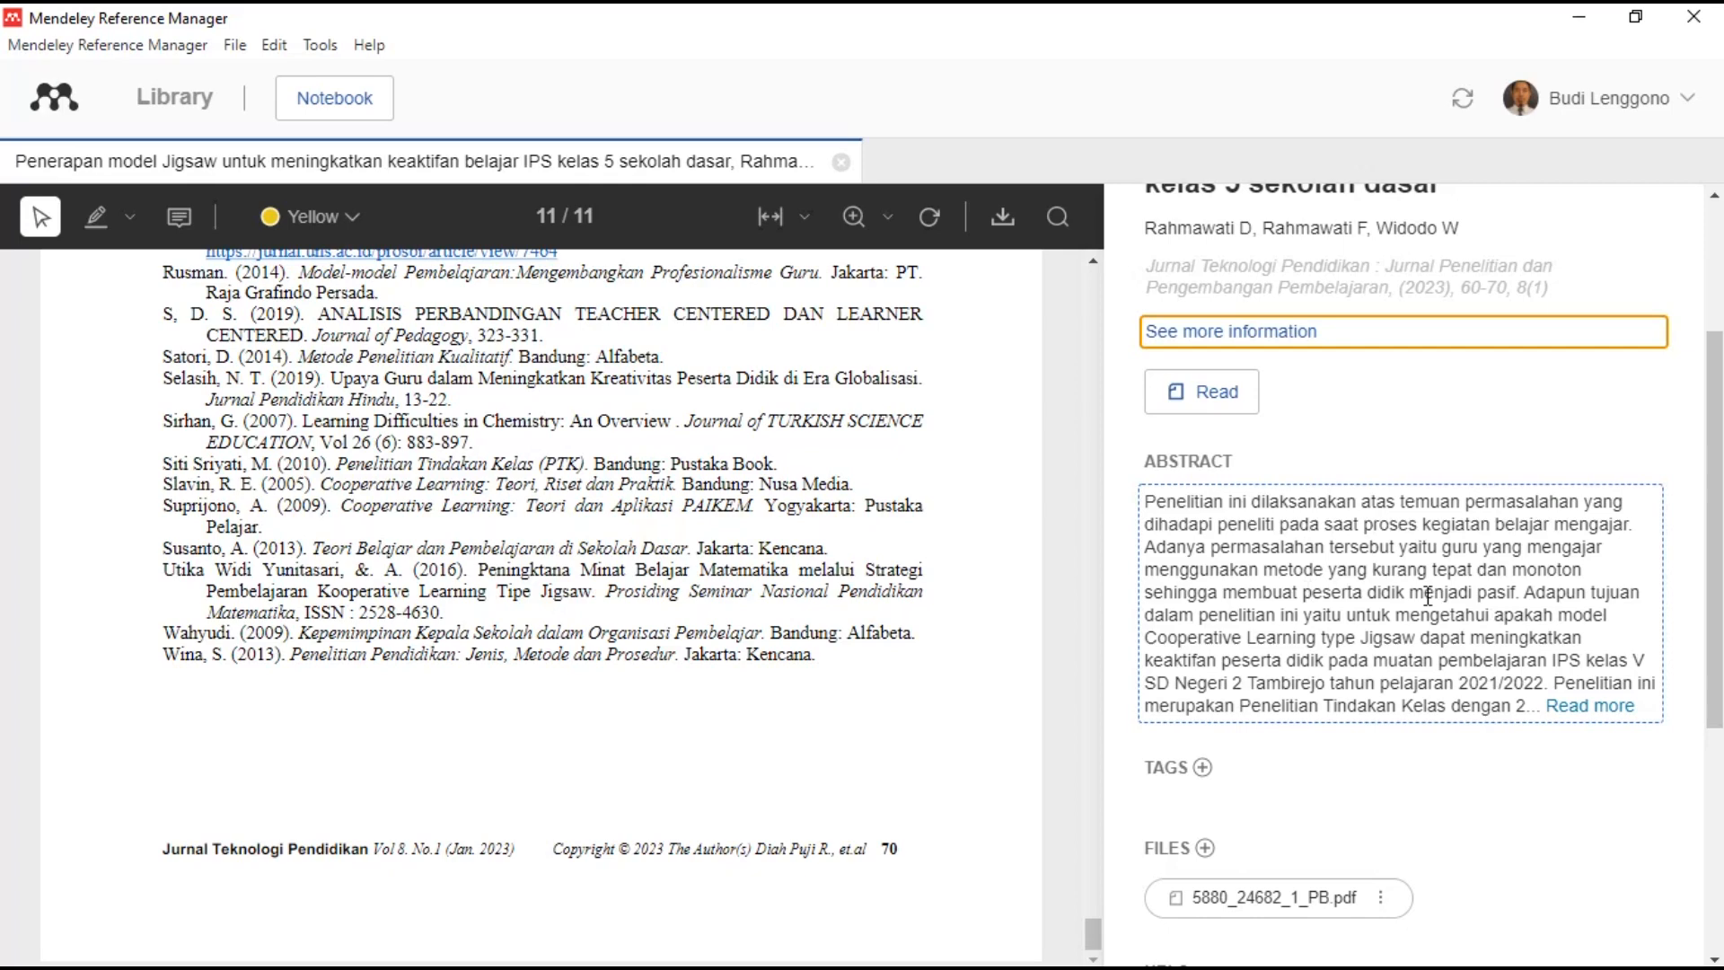
{"action": "scroll", "coordinate": [1381, 762], "scroll_direction": "down", "scroll_amount": 3}
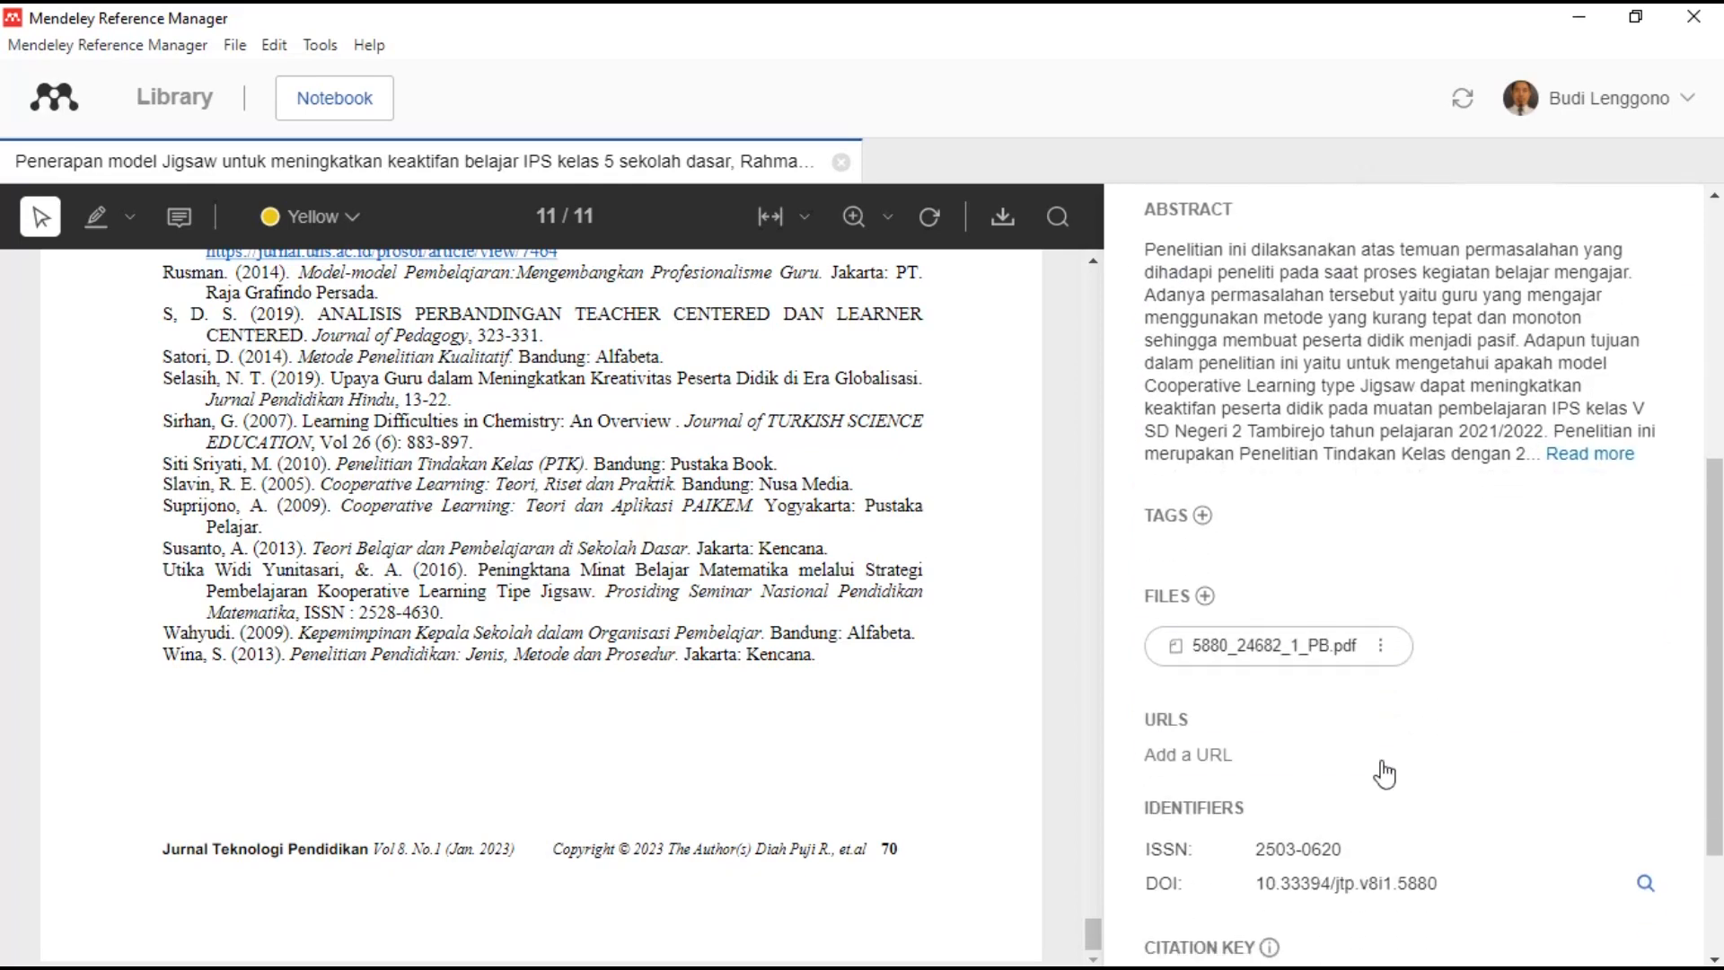
{"action": "scroll", "coordinate": [1378, 804], "scroll_direction": "down", "scroll_amount": 2}
{"action": "left_click", "coordinate": [1421, 726]}
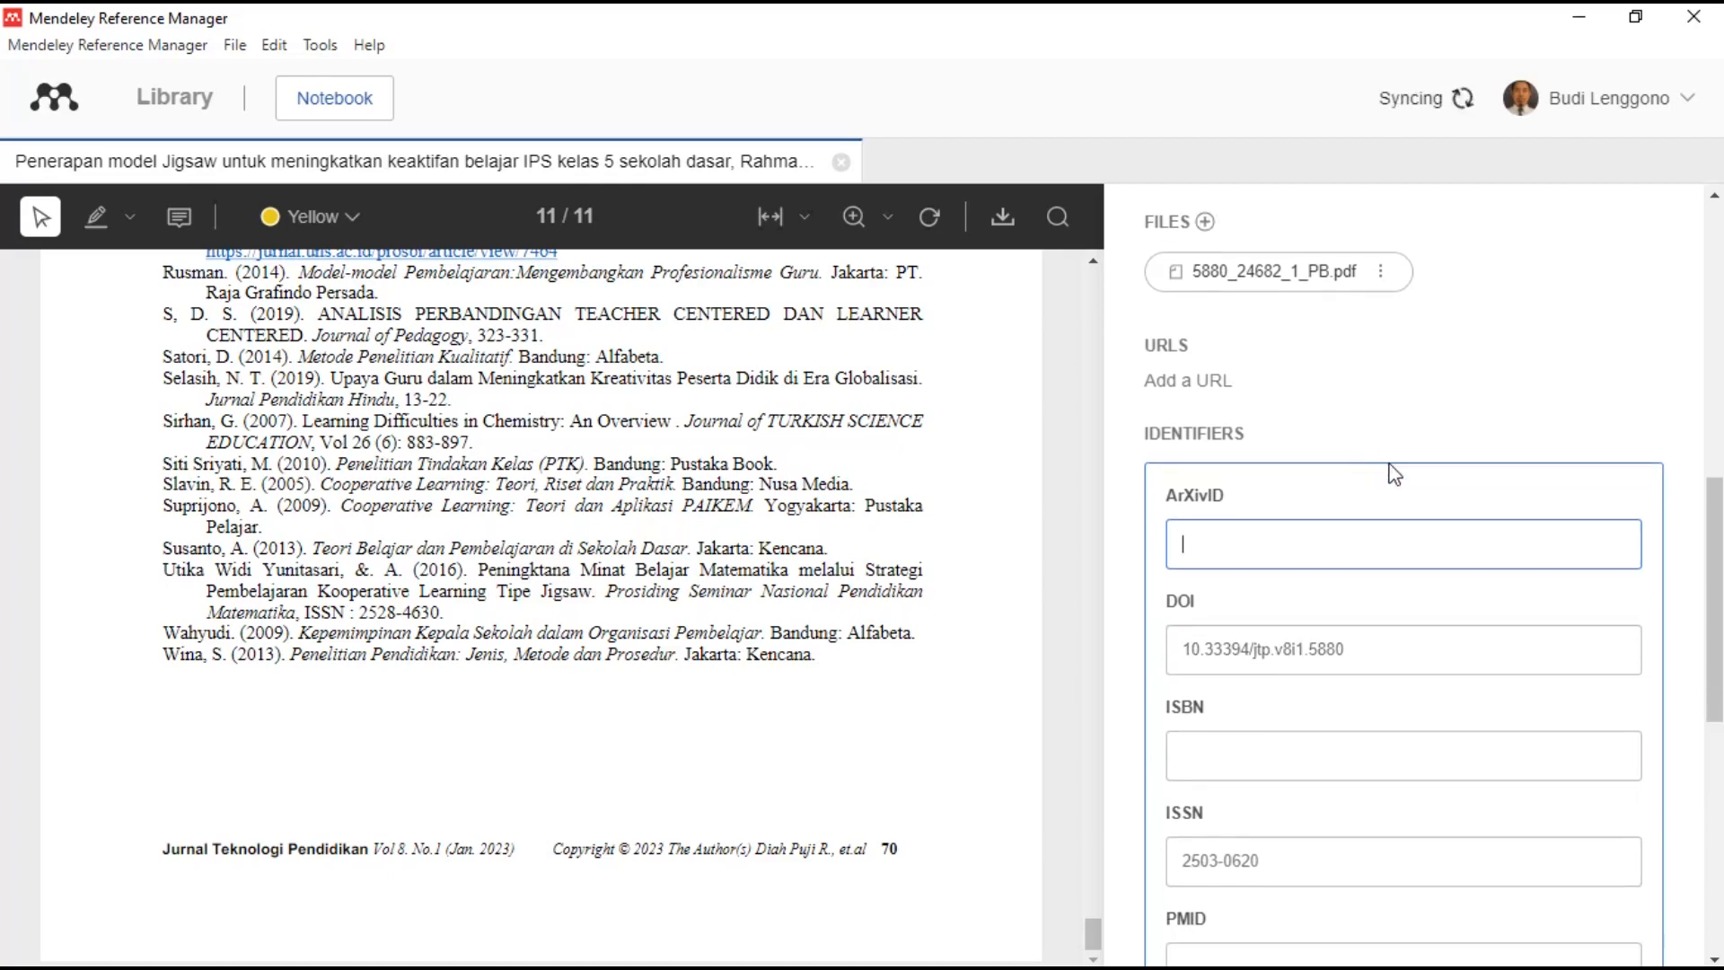
{"action": "scroll", "coordinate": [1397, 473], "scroll_direction": "down", "scroll_amount": 5}
{"action": "scroll", "coordinate": [1397, 473], "scroll_direction": "up", "scroll_amount": 12}
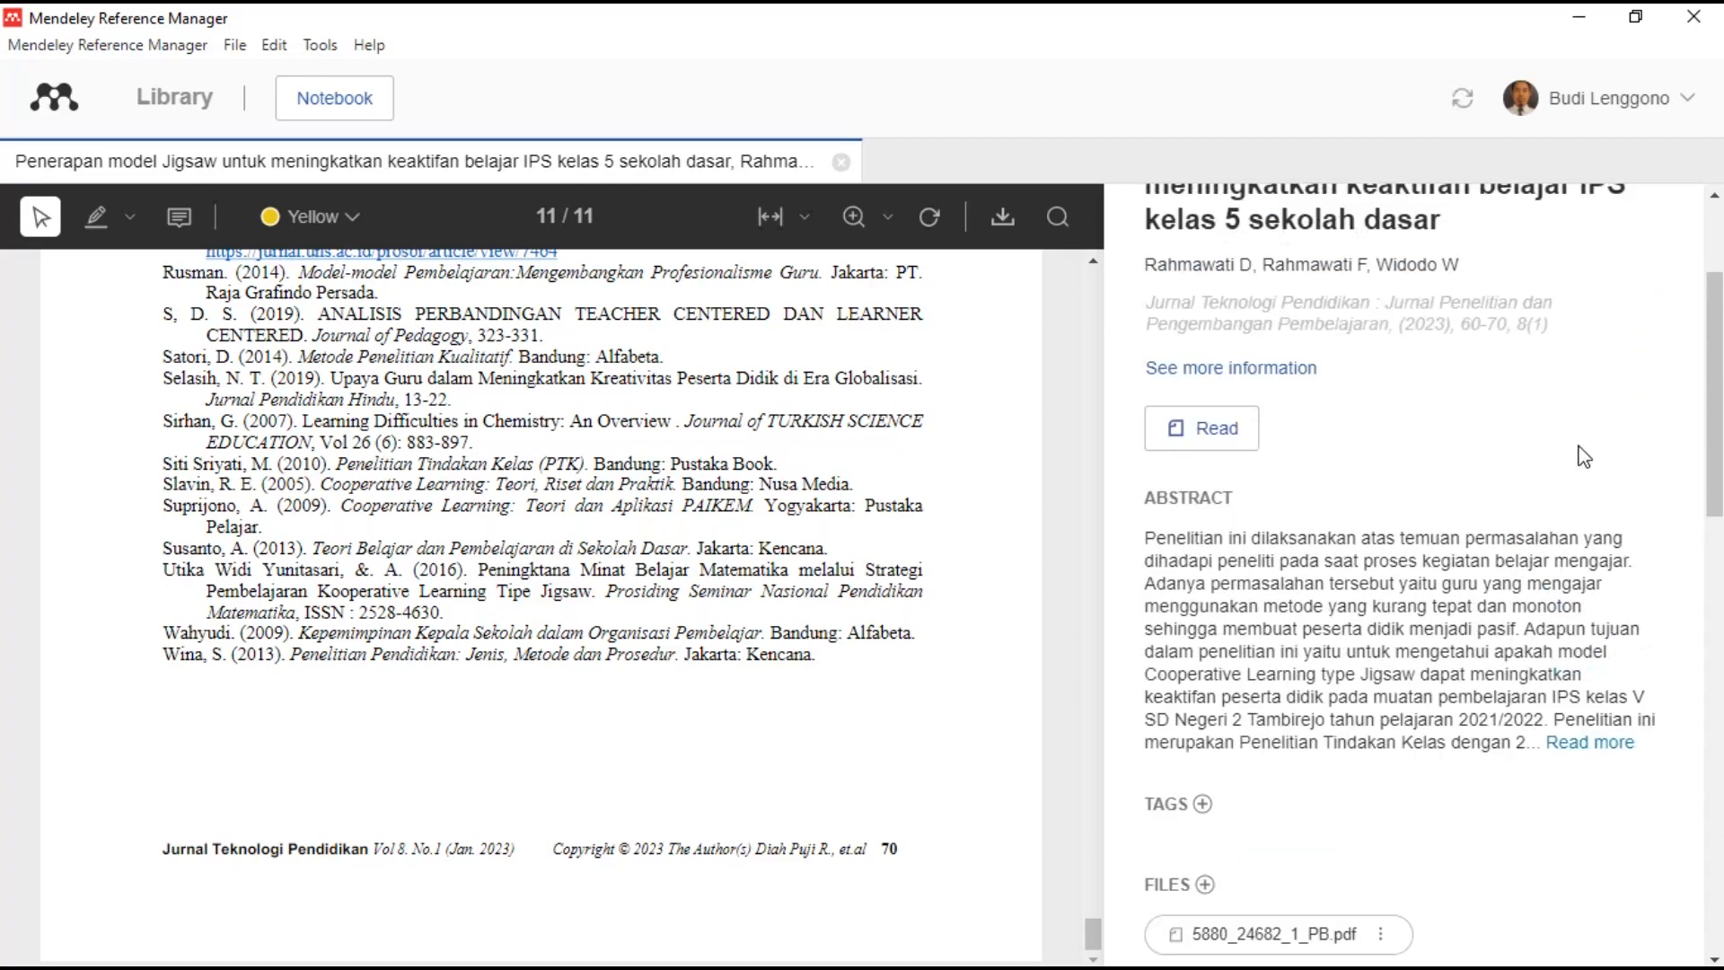
{"action": "scroll", "coordinate": [1625, 359], "scroll_direction": "up", "scroll_amount": 3}
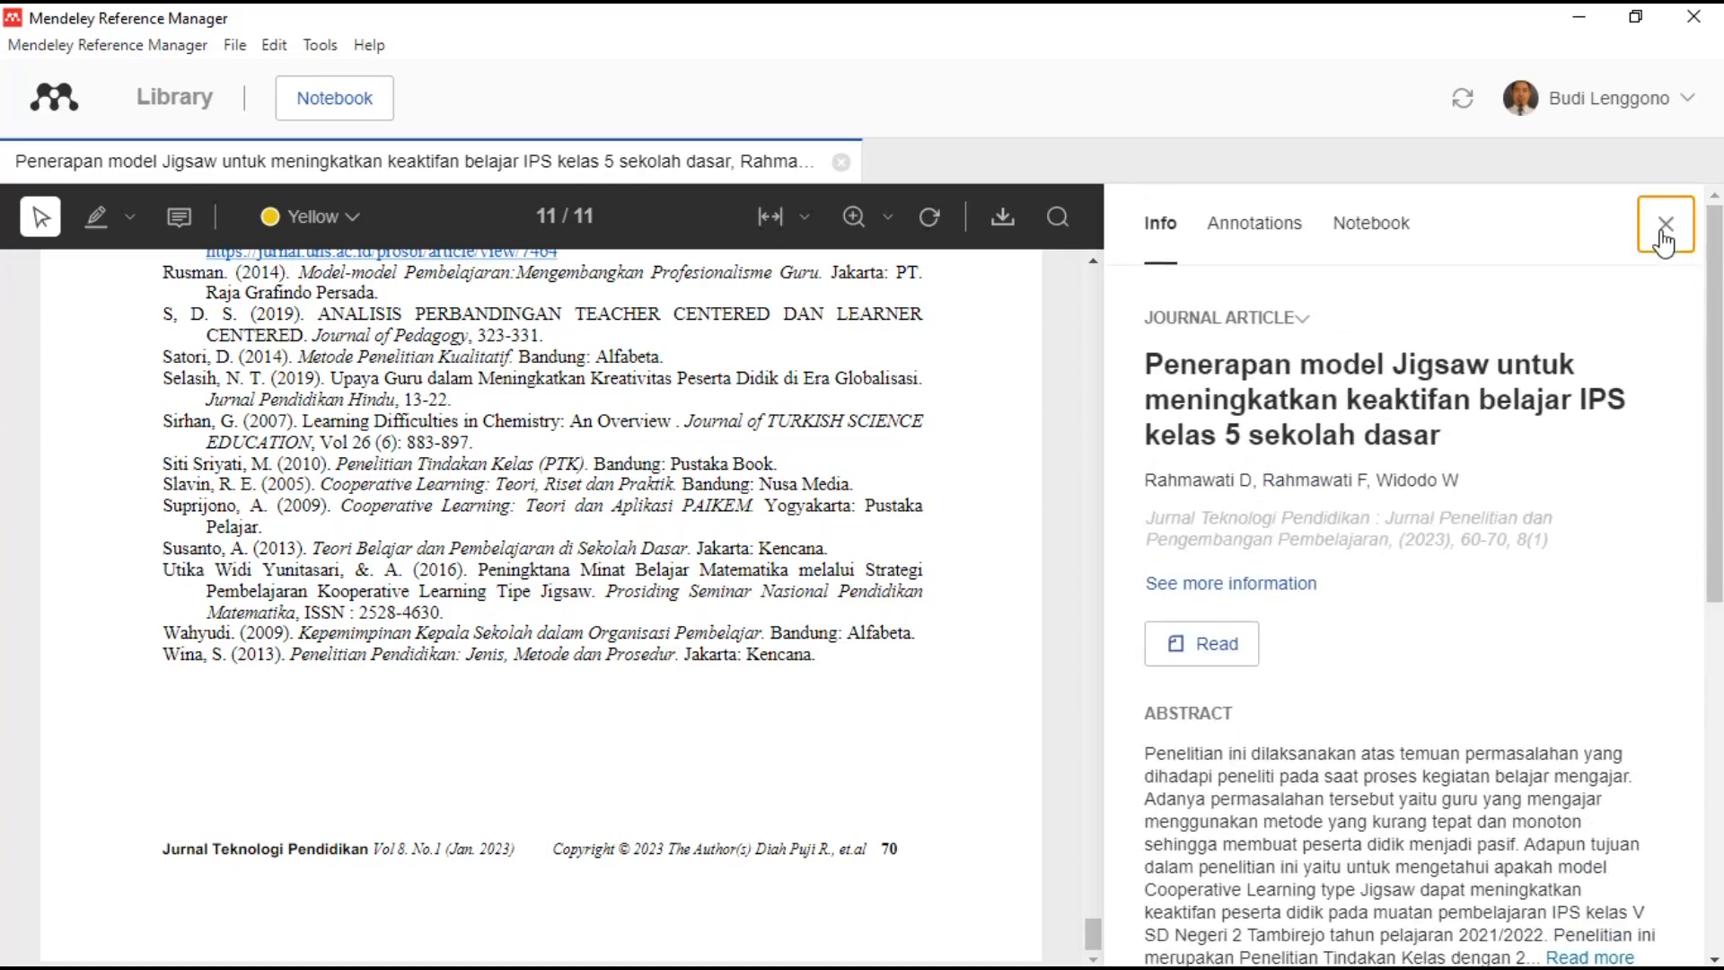
{"action": "left_click", "coordinate": [1666, 224]}
- Close the PDF, select the 2022 SFAE article, and lowercase Model, Pembelajaran and Student
{"action": "left_click", "coordinate": [842, 165]}
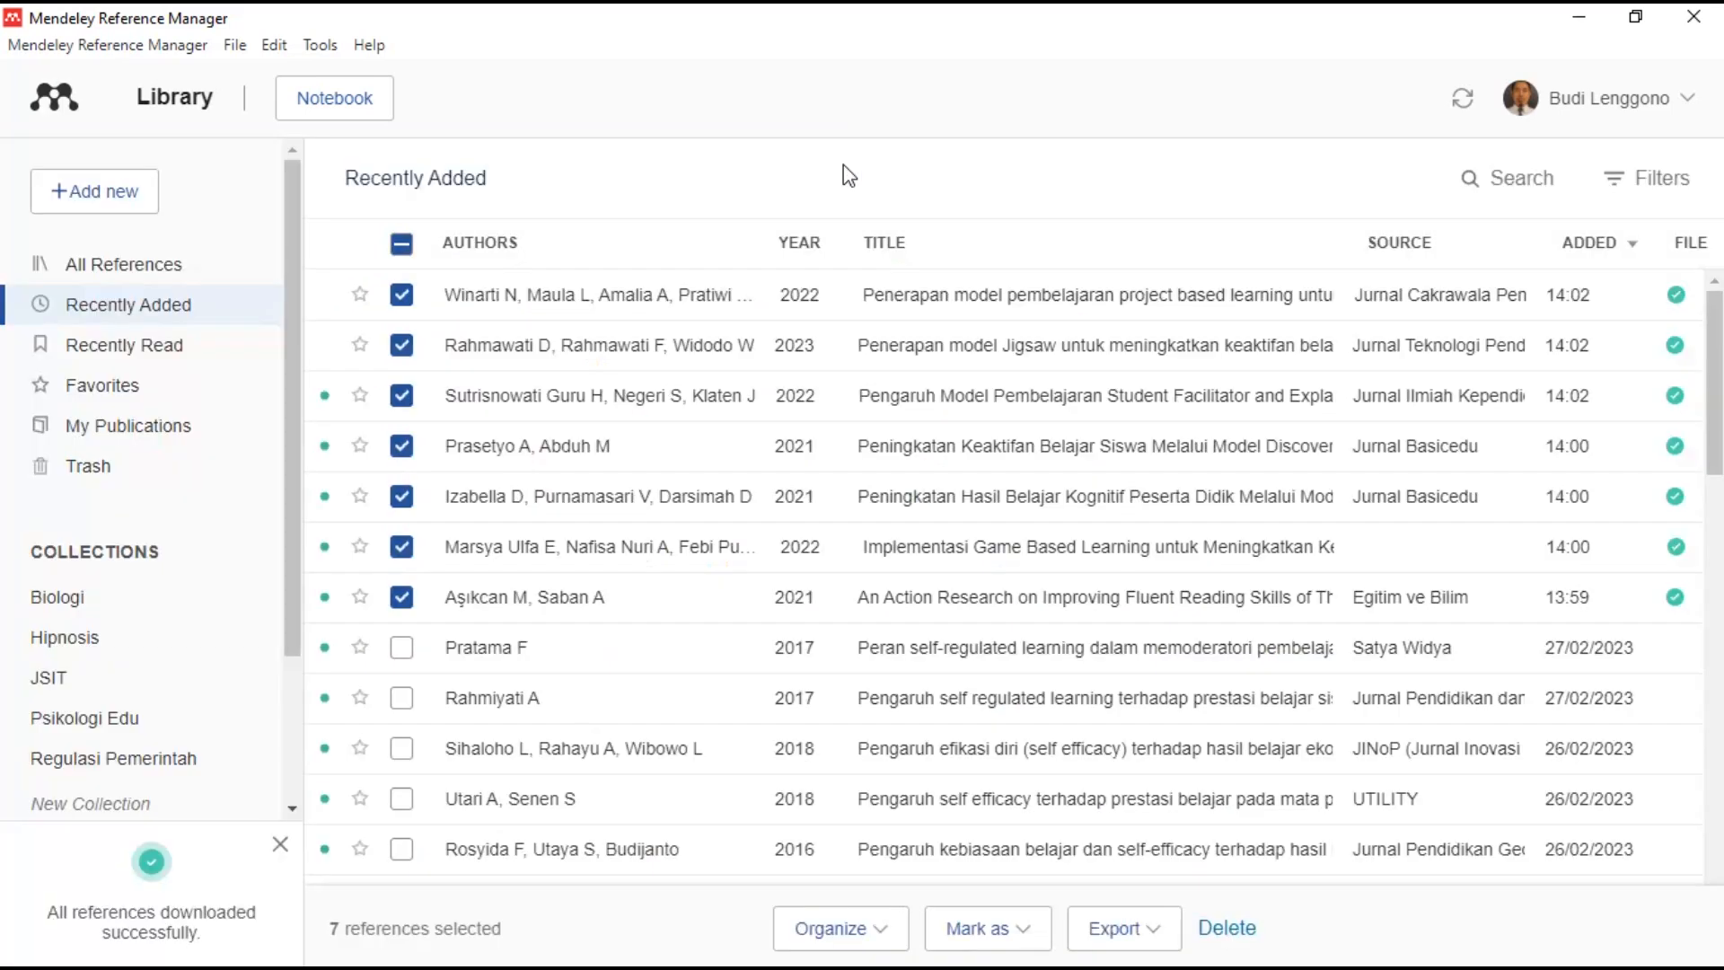
{"action": "left_click", "coordinate": [1066, 408]}
{"action": "left_click", "coordinate": [1479, 390]}
{"action": "key", "text": "BackSpace"}
{"action": "type", "text": "m"}
{"action": "left_click", "coordinate": [1399, 318]}
{"action": "key", "text": "BackSpace"}
{"action": "type", "text": "p"}
{"action": "left_click", "coordinate": [1159, 353]}
{"action": "key", "text": "BackSpace"}
{"action": "type", "text": "s"}
- Lowercase Facilitator, Explaining, Terhadap and Motivasi in the title
{"action": "left_click", "coordinate": [1274, 353]}
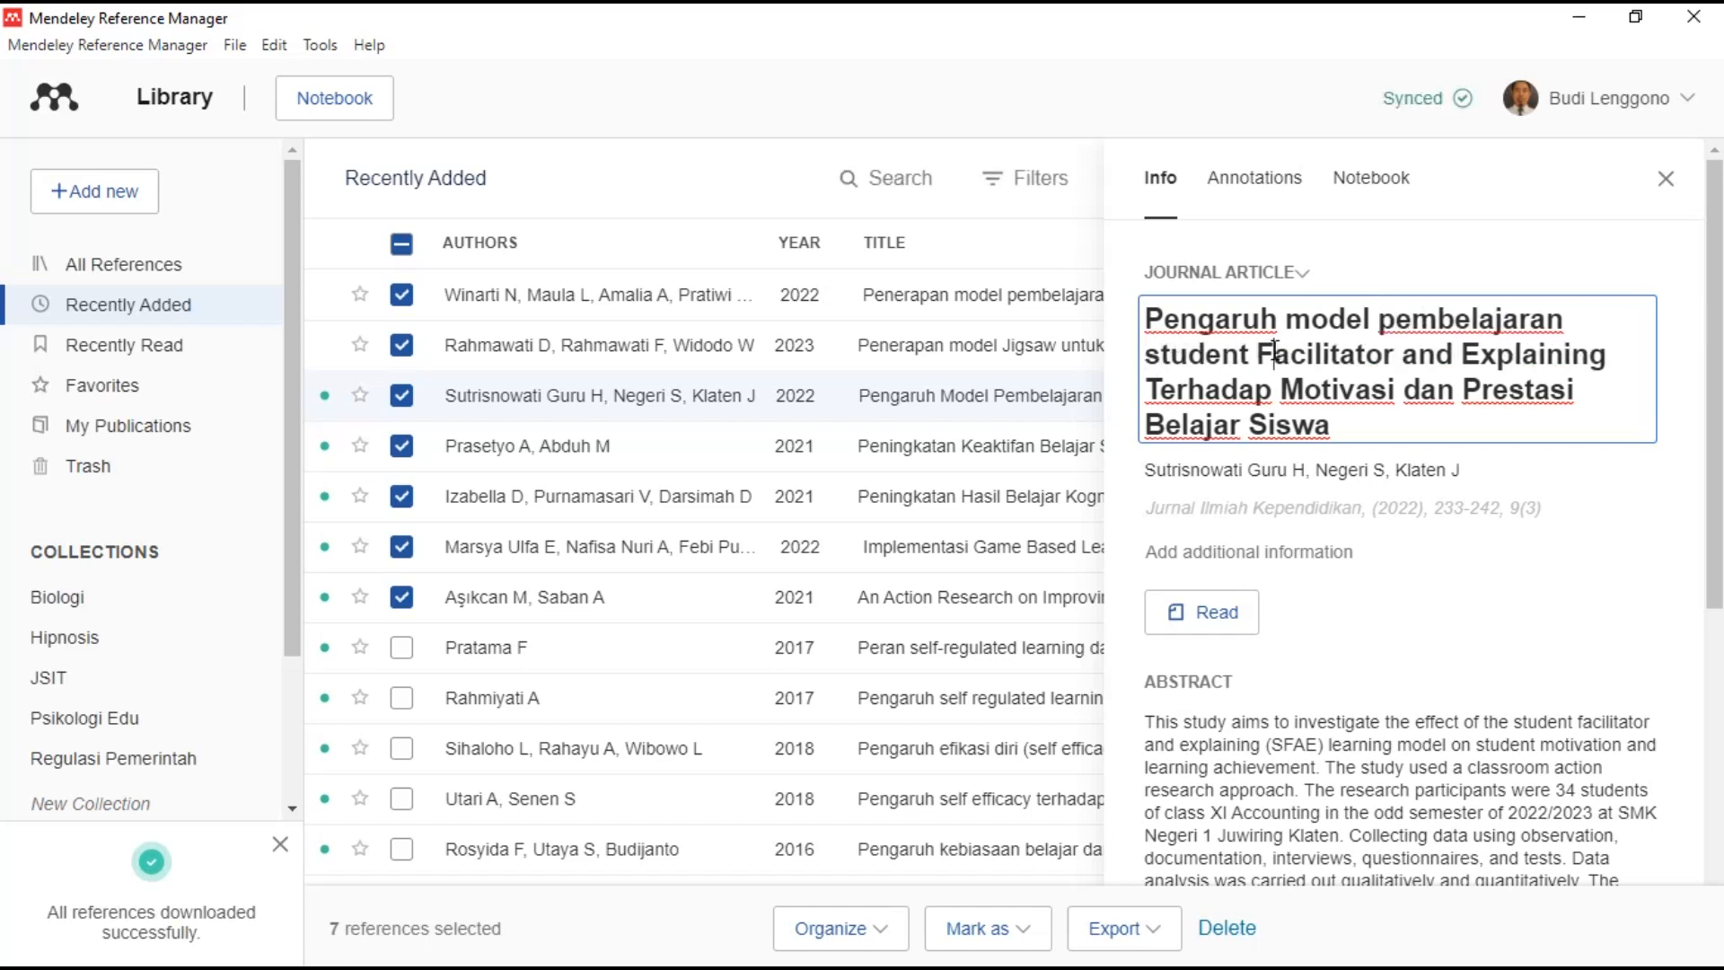
{"action": "key", "text": "BackSpace"}
{"action": "type", "text": "f"}
{"action": "left_click", "coordinate": [1473, 352]}
{"action": "key", "text": "BackSpace"}
{"action": "type", "text": "e"}
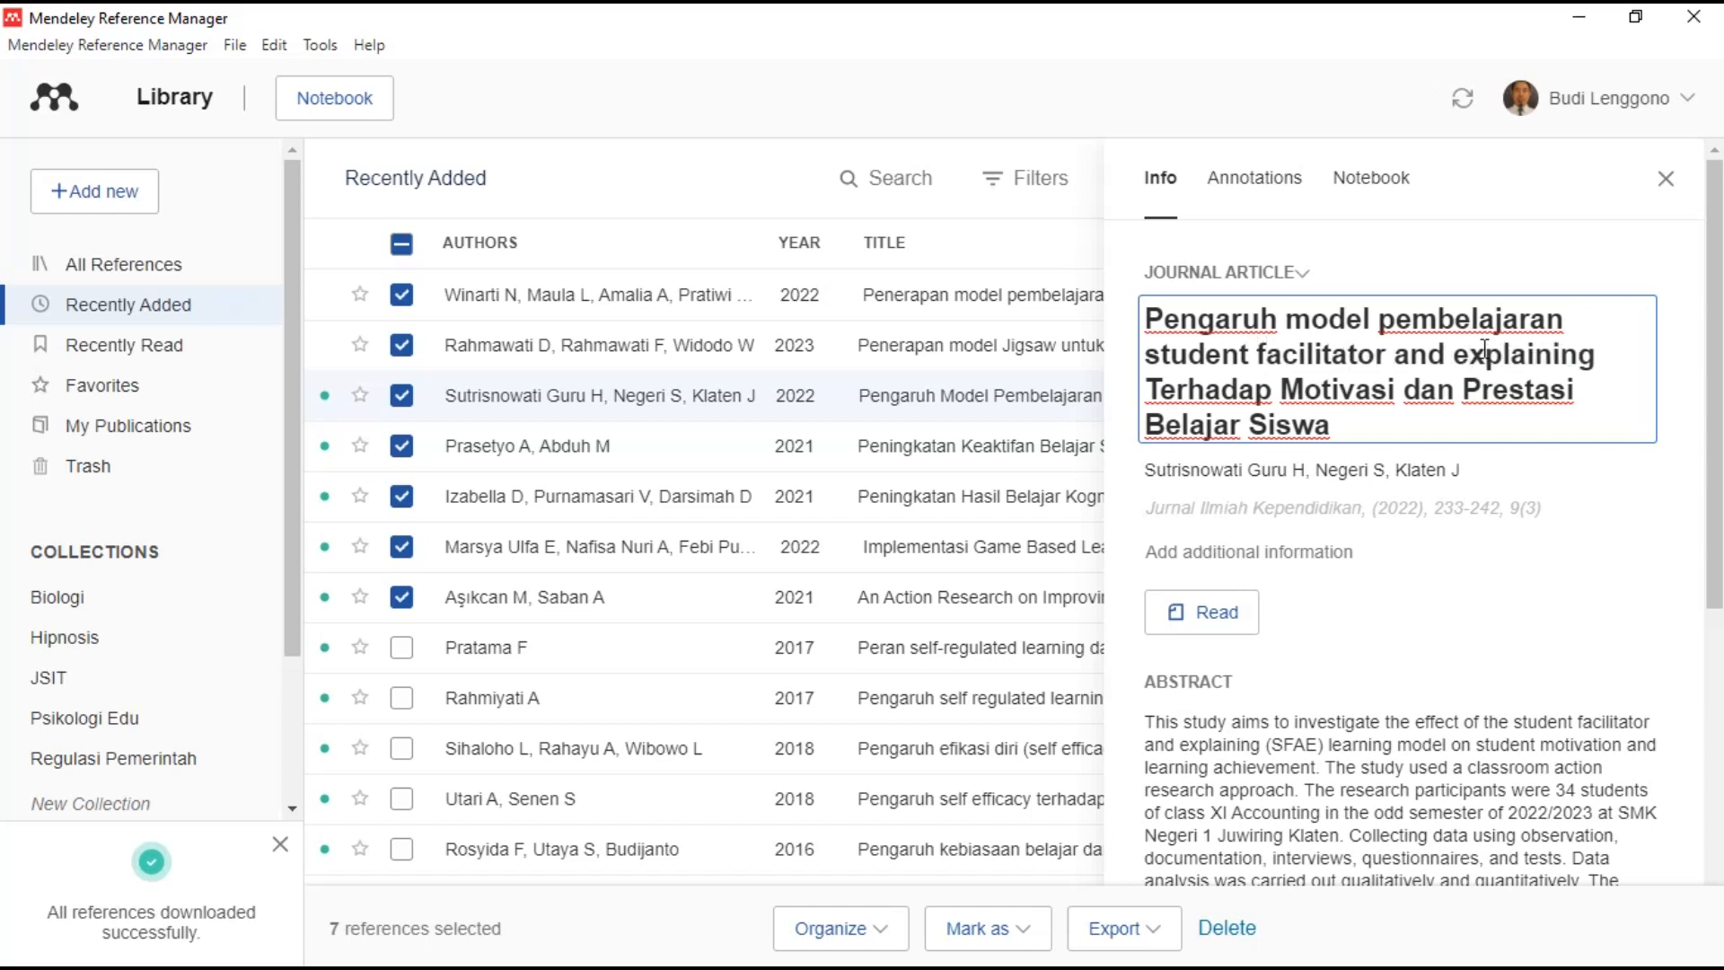
{"action": "left_click", "coordinate": [1177, 382]}
{"action": "key", "text": "BackSpace"}
{"action": "type", "text": "t"}
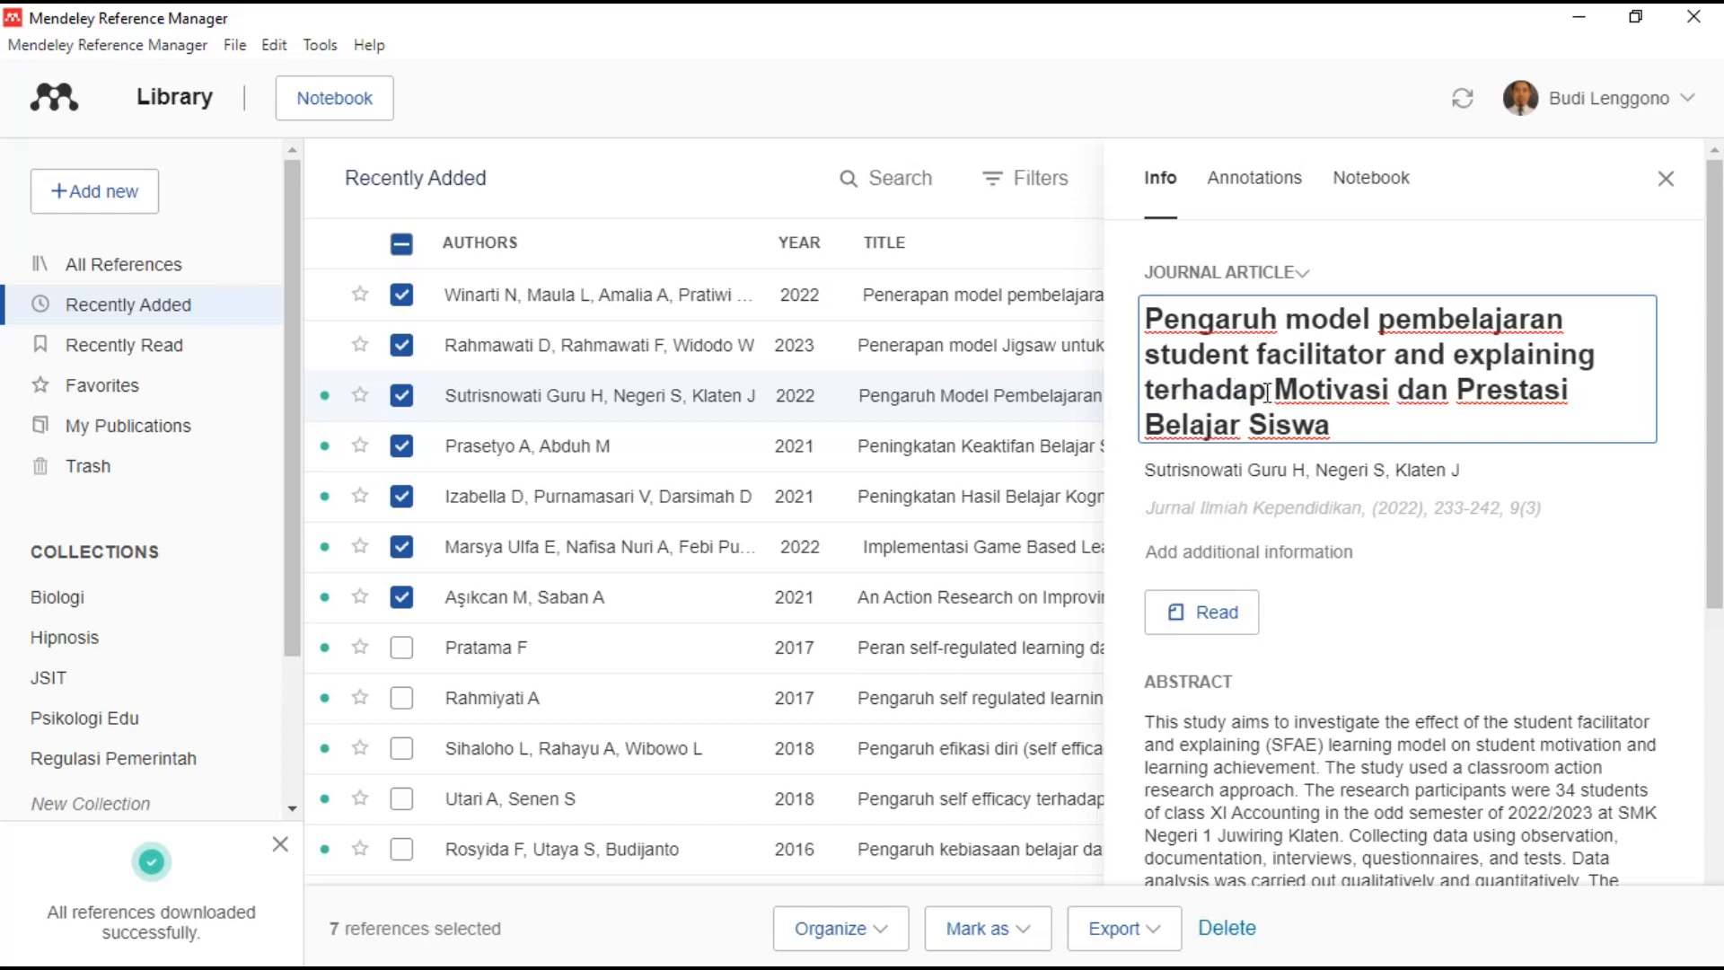
{"action": "key", "text": "BackSpace"}
{"action": "type", "text": "m"}
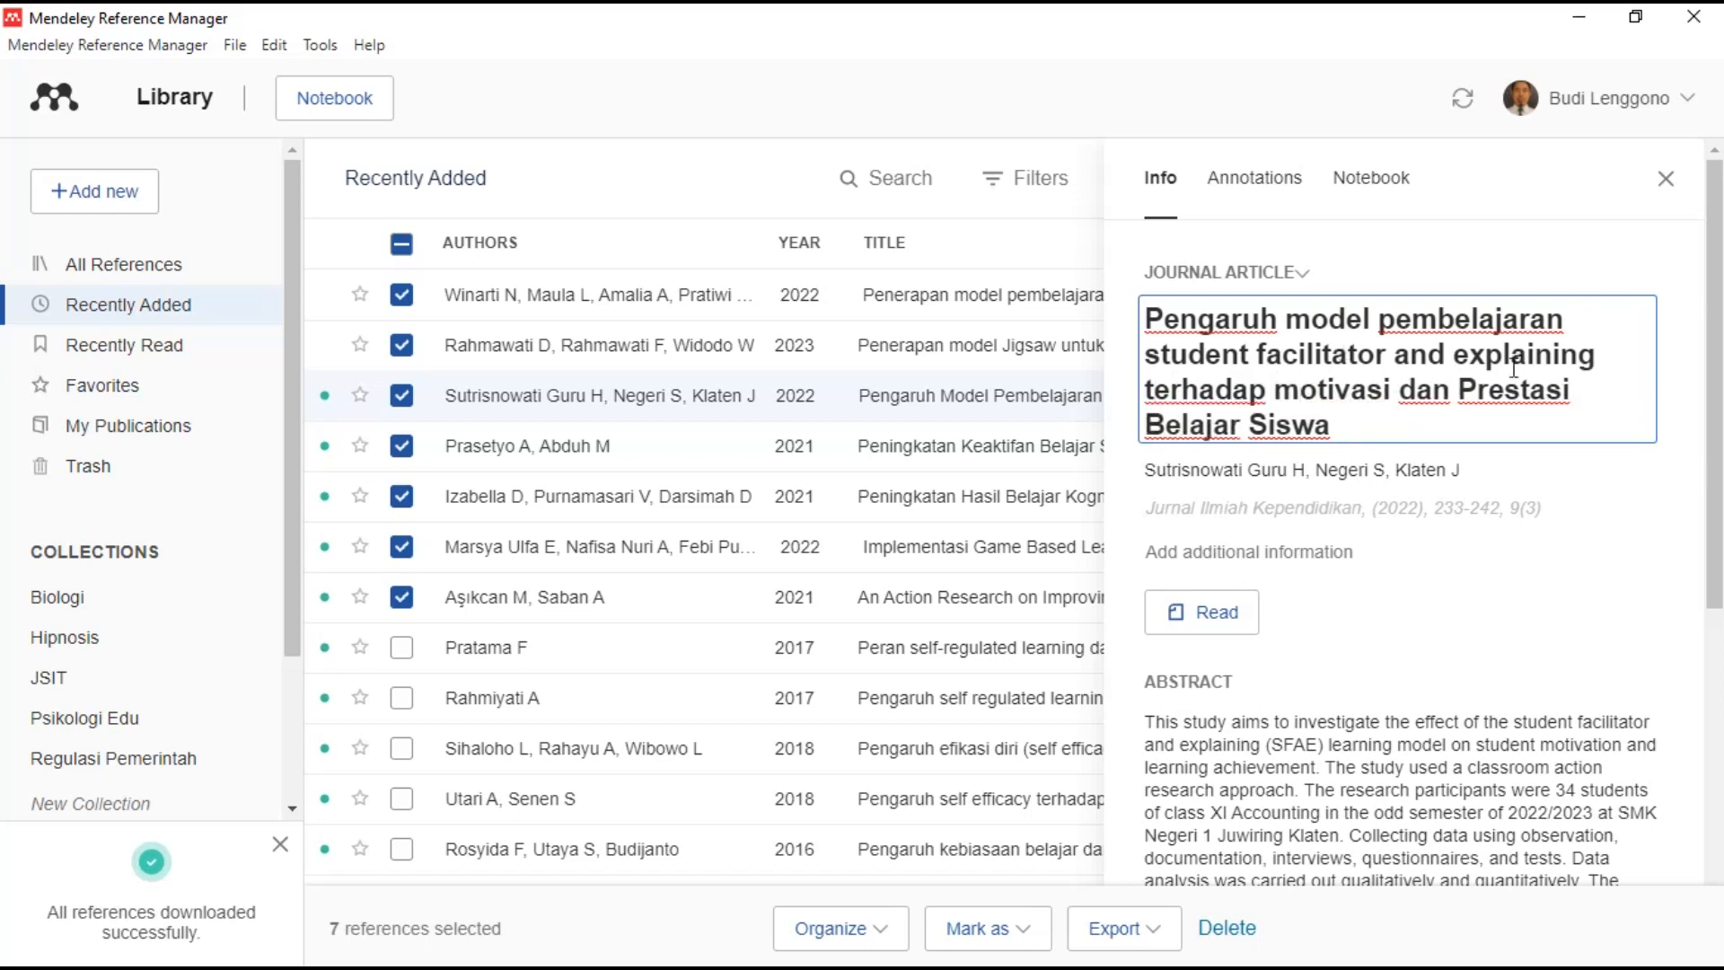
- Lowercase Prestasi, Belajar and Siswa, save the title, and open the article's PDF
{"action": "key", "text": "BackSpace"}
{"action": "type", "text": "p"}
{"action": "left_click", "coordinate": [1156, 440]}
{"action": "key", "text": "BackSpace"}
{"action": "type", "text": "b"}
{"action": "left_click", "coordinate": [1266, 422]}
{"action": "key", "text": "BackSpace"}
{"action": "type", "text": "s"}
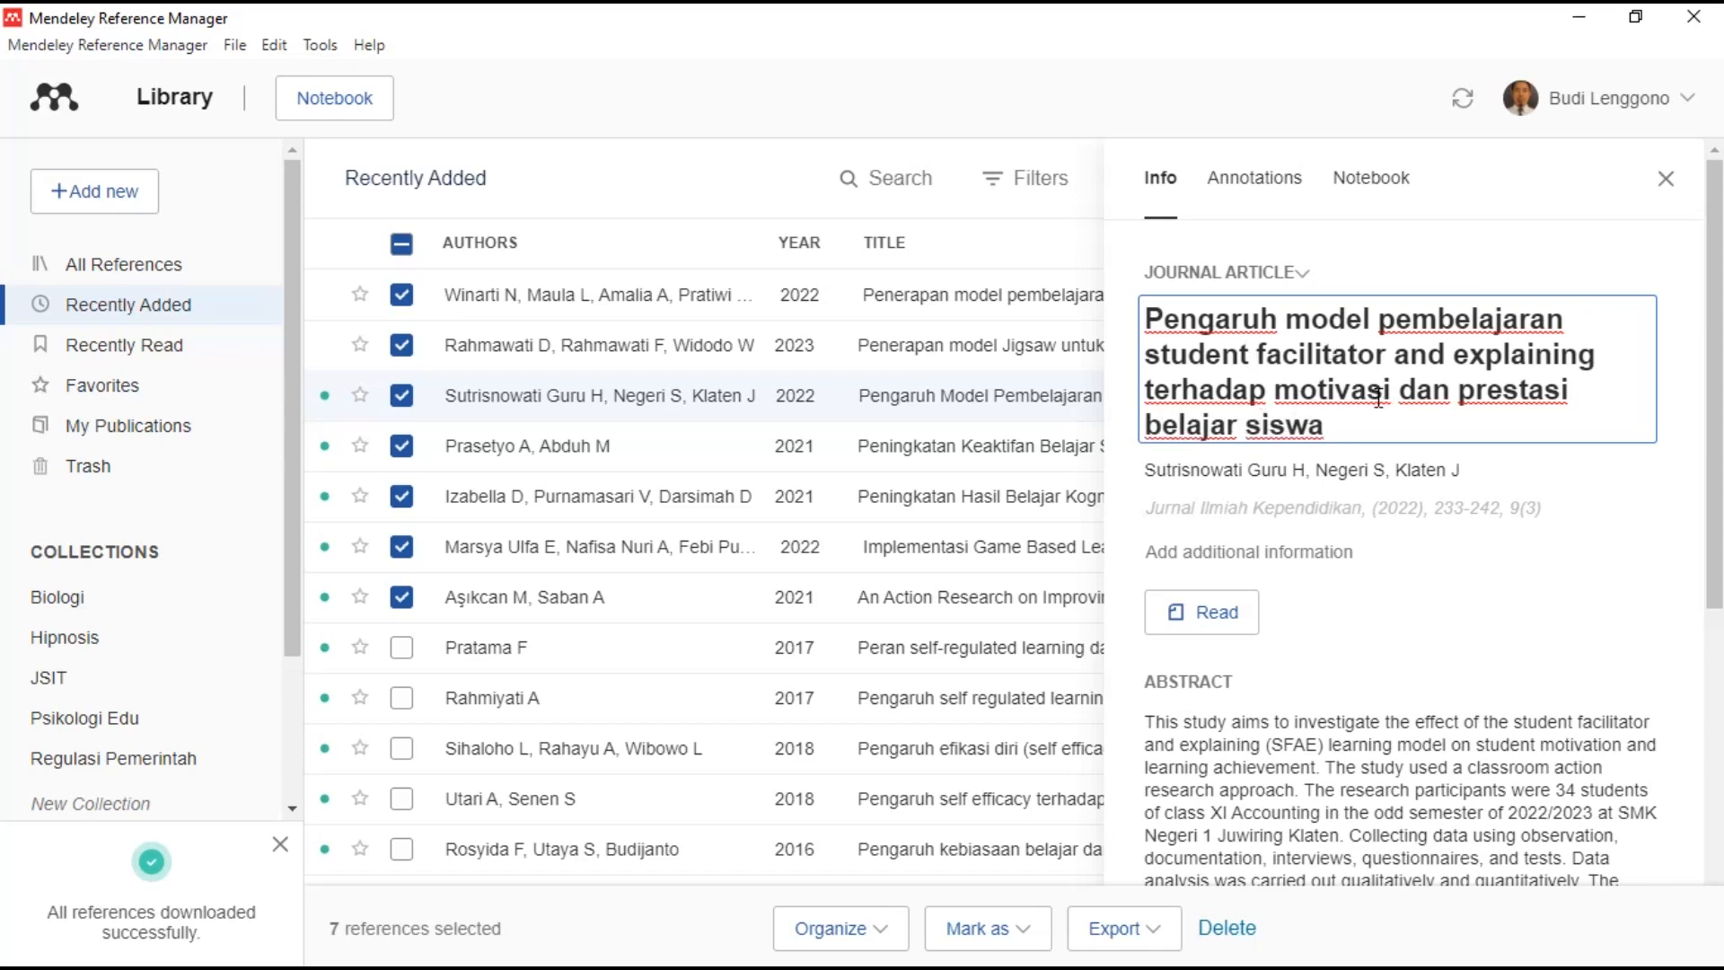
{"action": "left_click", "coordinate": [1228, 613]}
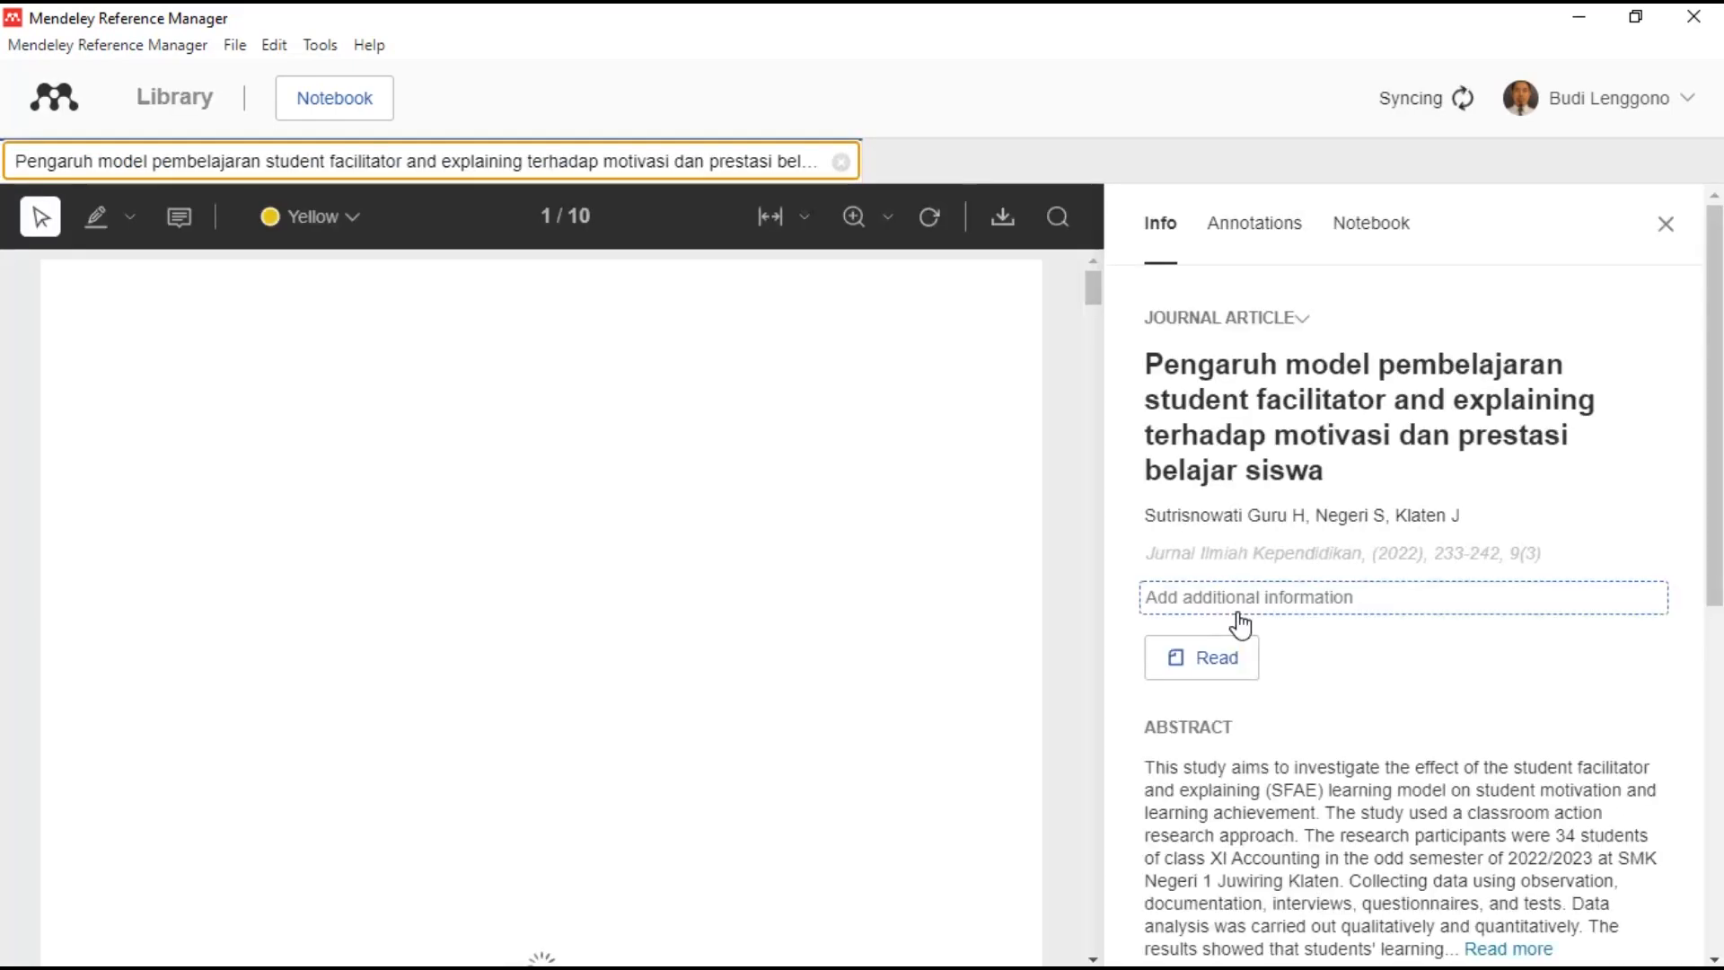
- Delete 'Guru' and remove the 'Klaten, Juwiring' and 'Negeri, Smk' entries from the authors
{"action": "left_click", "coordinate": [1447, 515]}
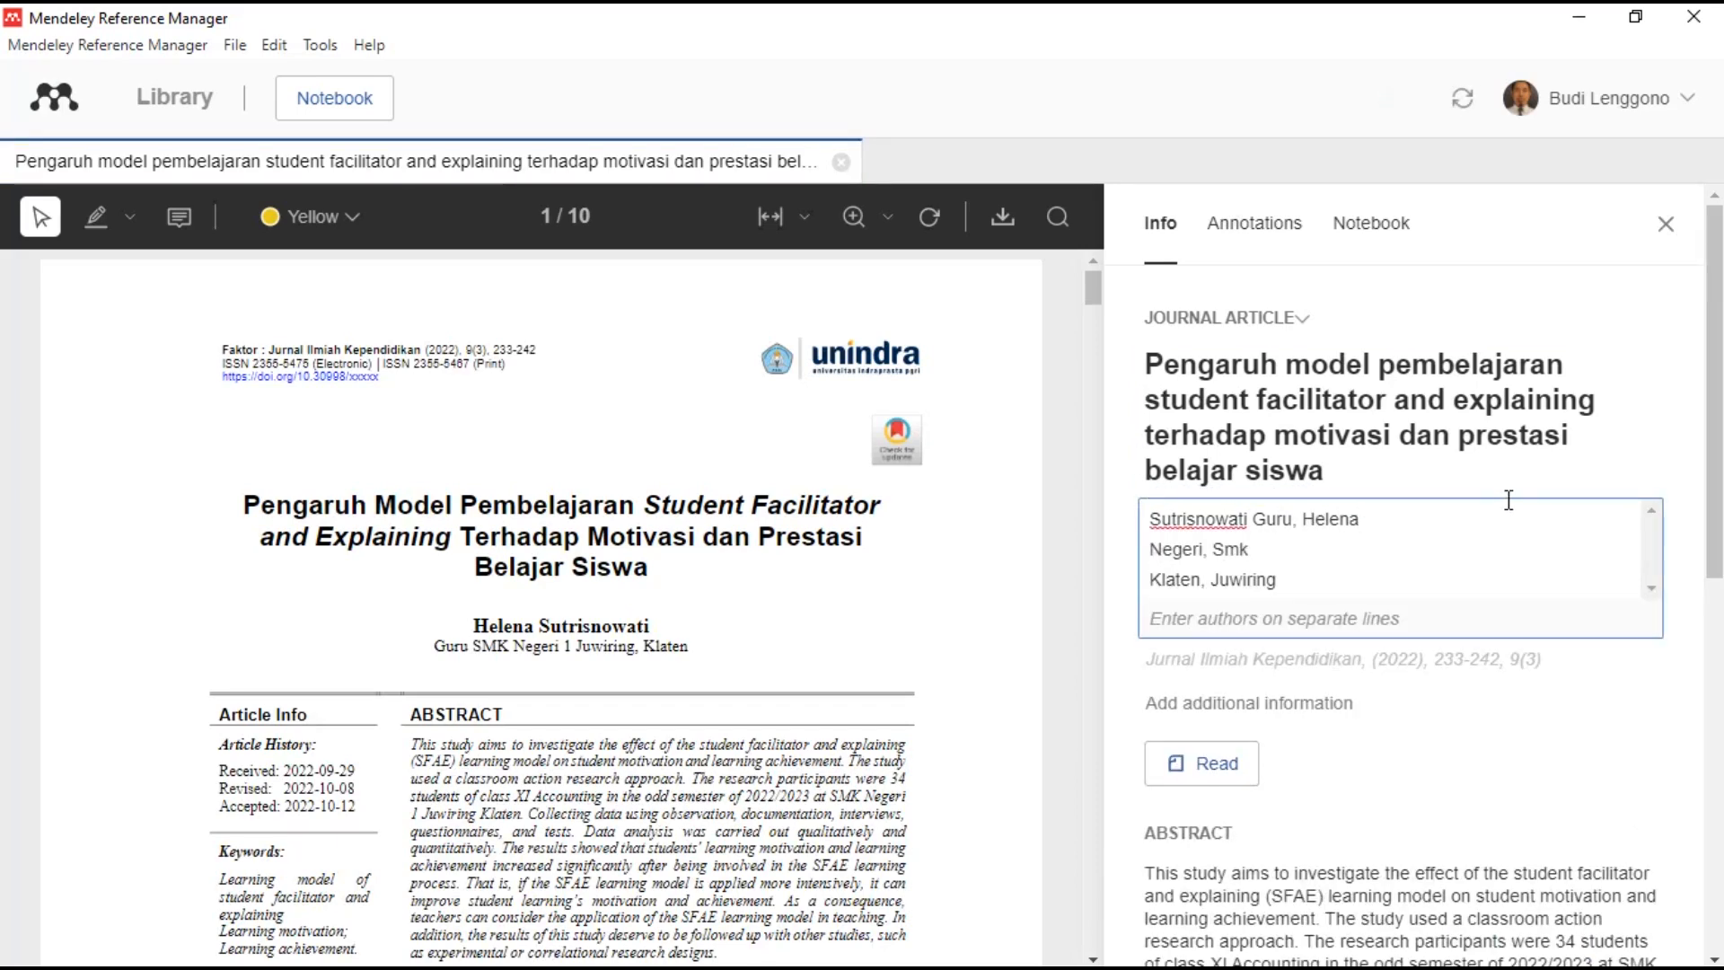
{"action": "double_click", "coordinate": [1275, 520]}
{"action": "key", "text": "BackSpace"}
{"action": "key", "text": "BackSpace"}
{"action": "left_click_drag", "start_coordinate": [1404, 578], "coordinate": [1154, 549]}
{"action": "key", "text": "BackSpace"}
{"action": "key", "text": "BackSpace"}
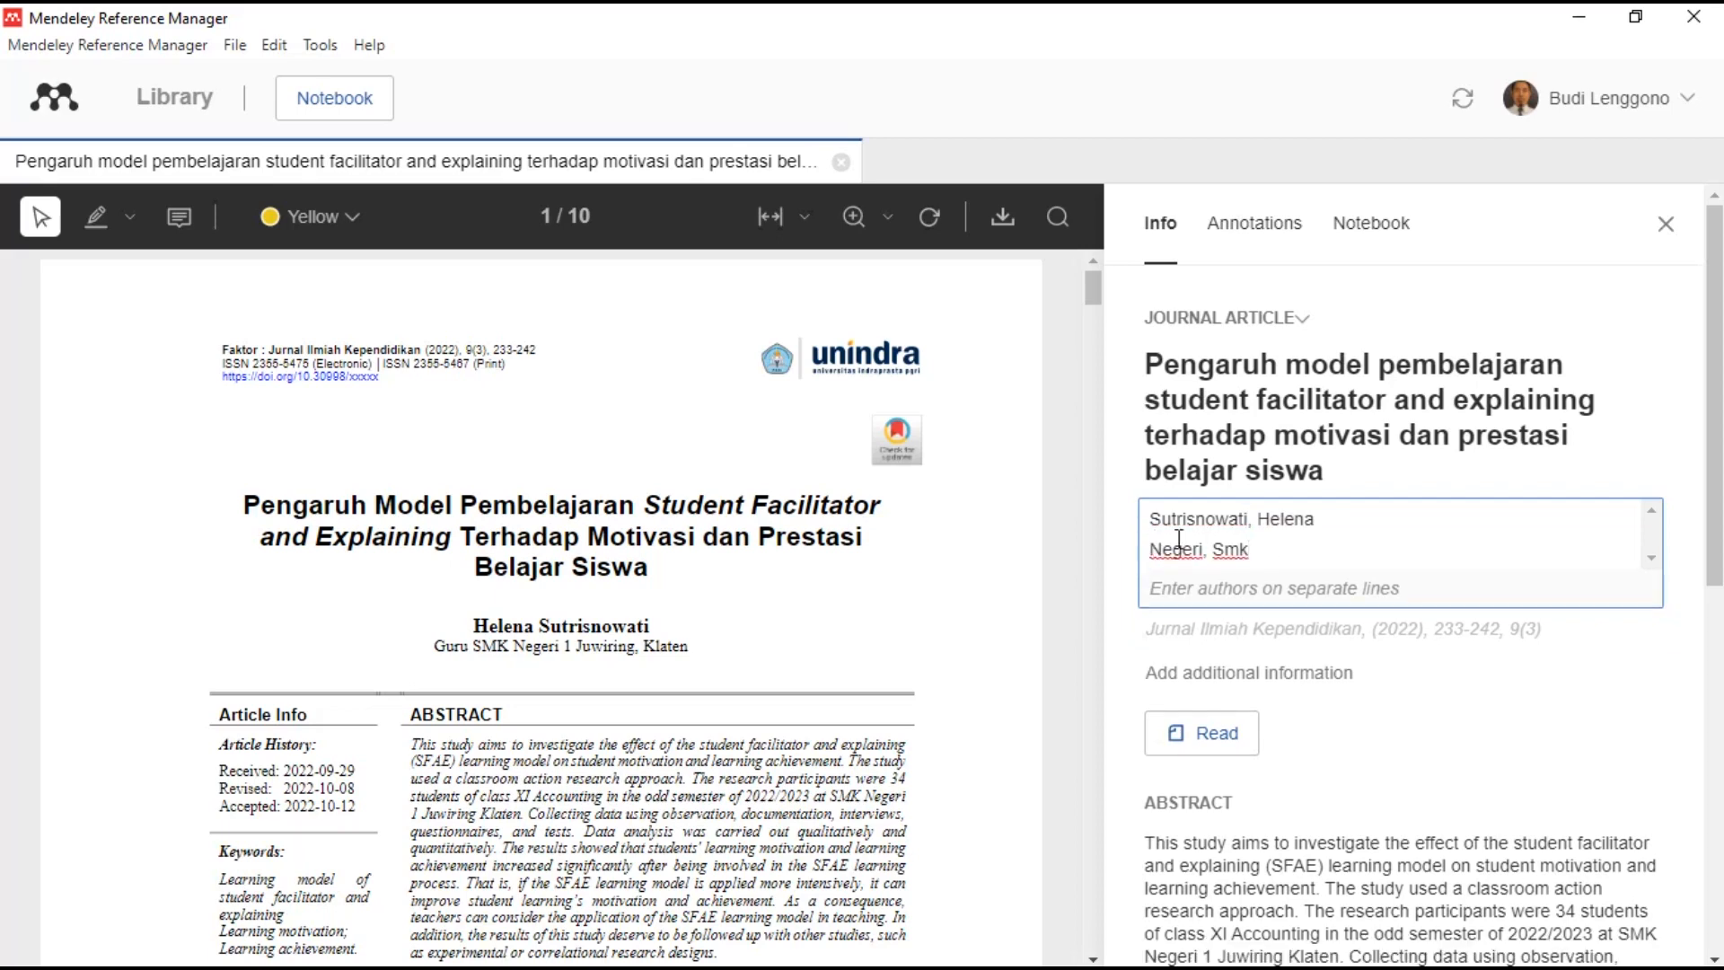
{"action": "left_click_drag", "start_coordinate": [1289, 551], "coordinate": [1141, 560]}
{"action": "left_click", "coordinate": [1141, 561]}
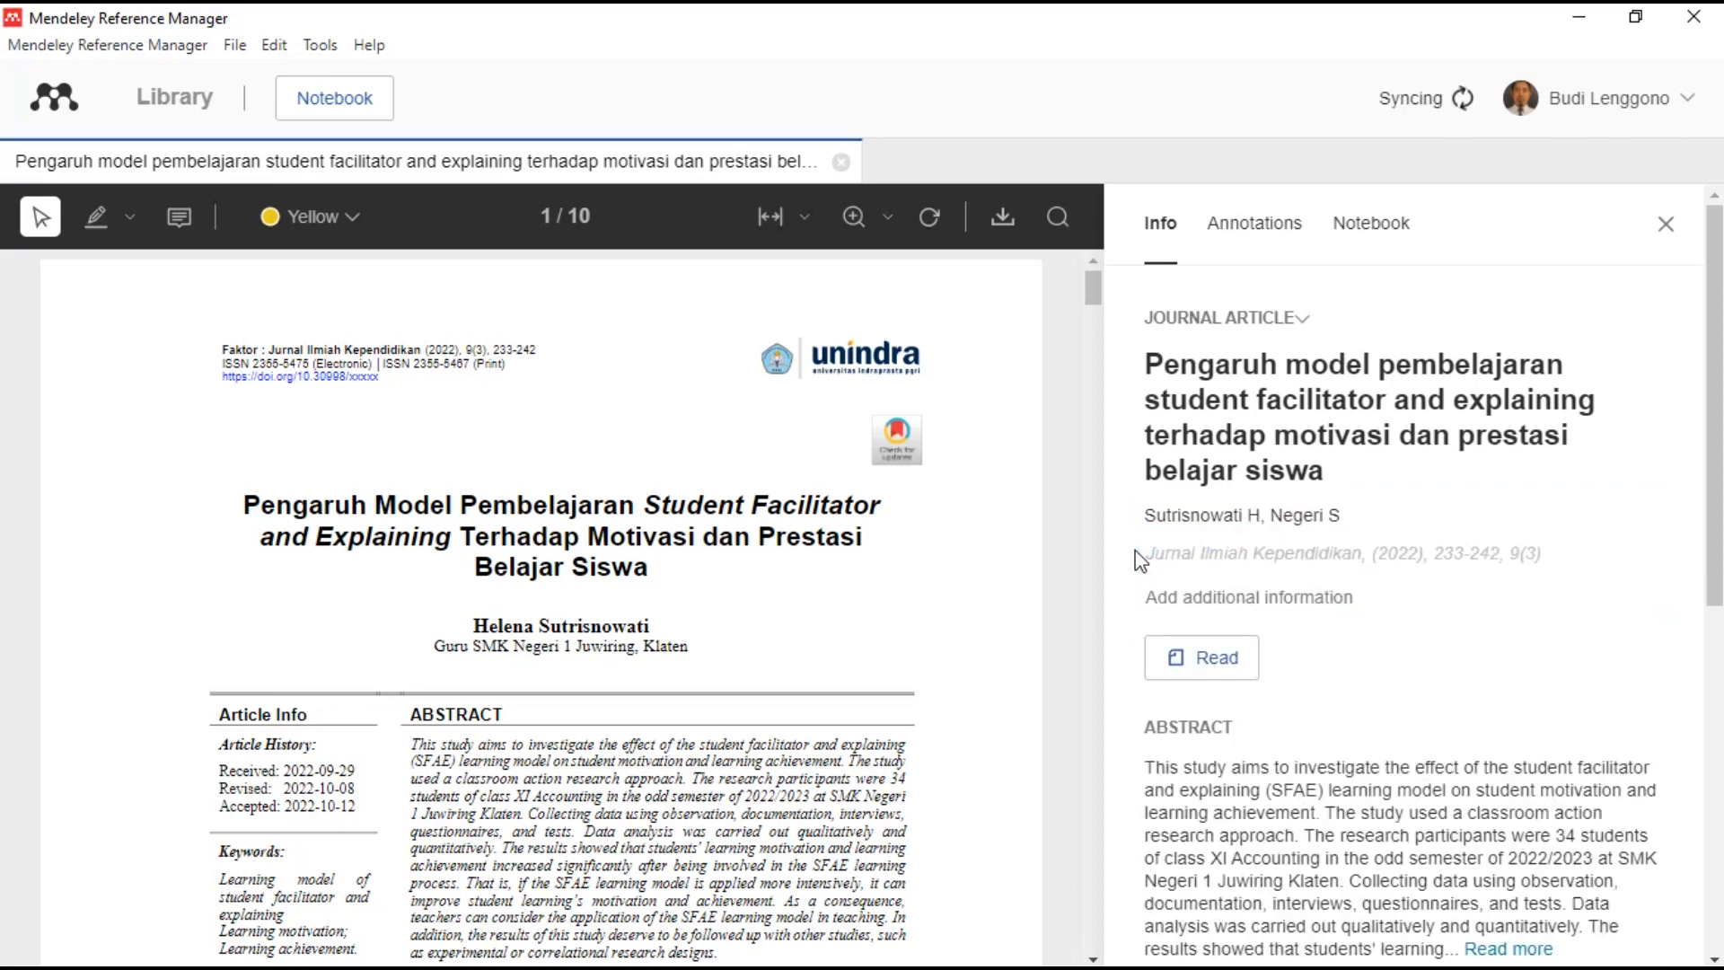
{"action": "left_click", "coordinate": [1323, 514]}
{"action": "left_click_drag", "start_coordinate": [1280, 551], "coordinate": [1156, 550]}
{"action": "key", "text": "BackSpace"}
{"action": "key", "text": "BackSpace"}
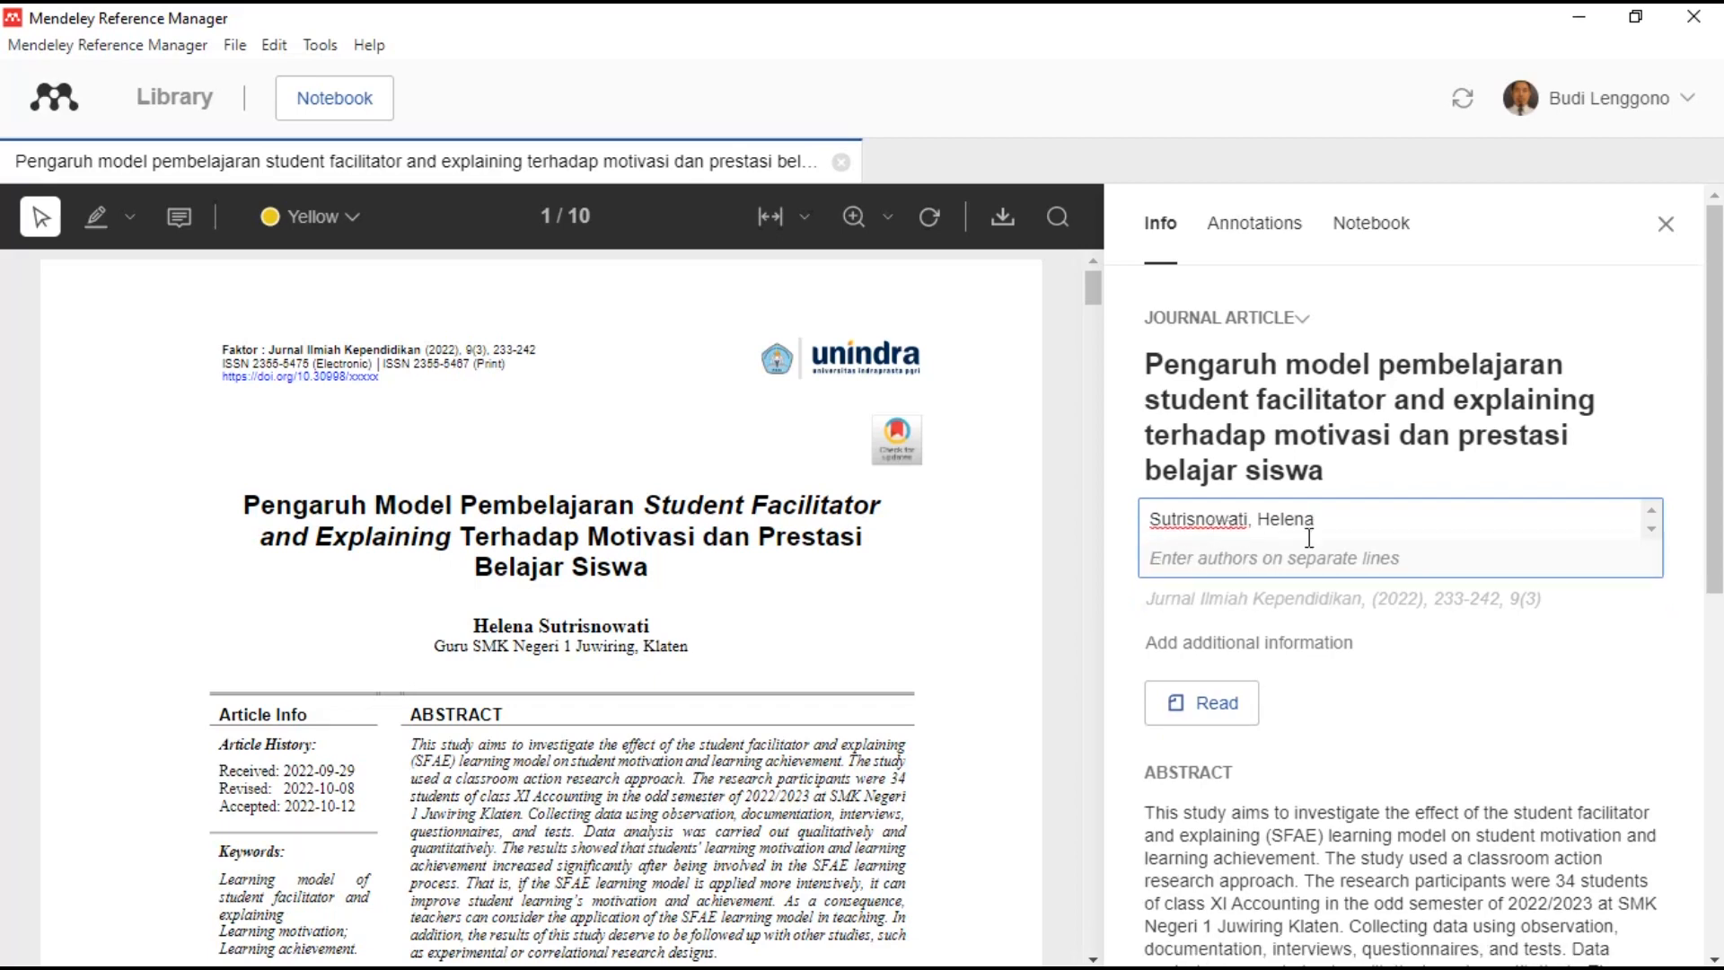
- Prefix the journal name with 'Faktor:' so it reads Faktor: Jurnal Ilmiah Kependidikan
{"action": "left_click", "coordinate": [1447, 601]}
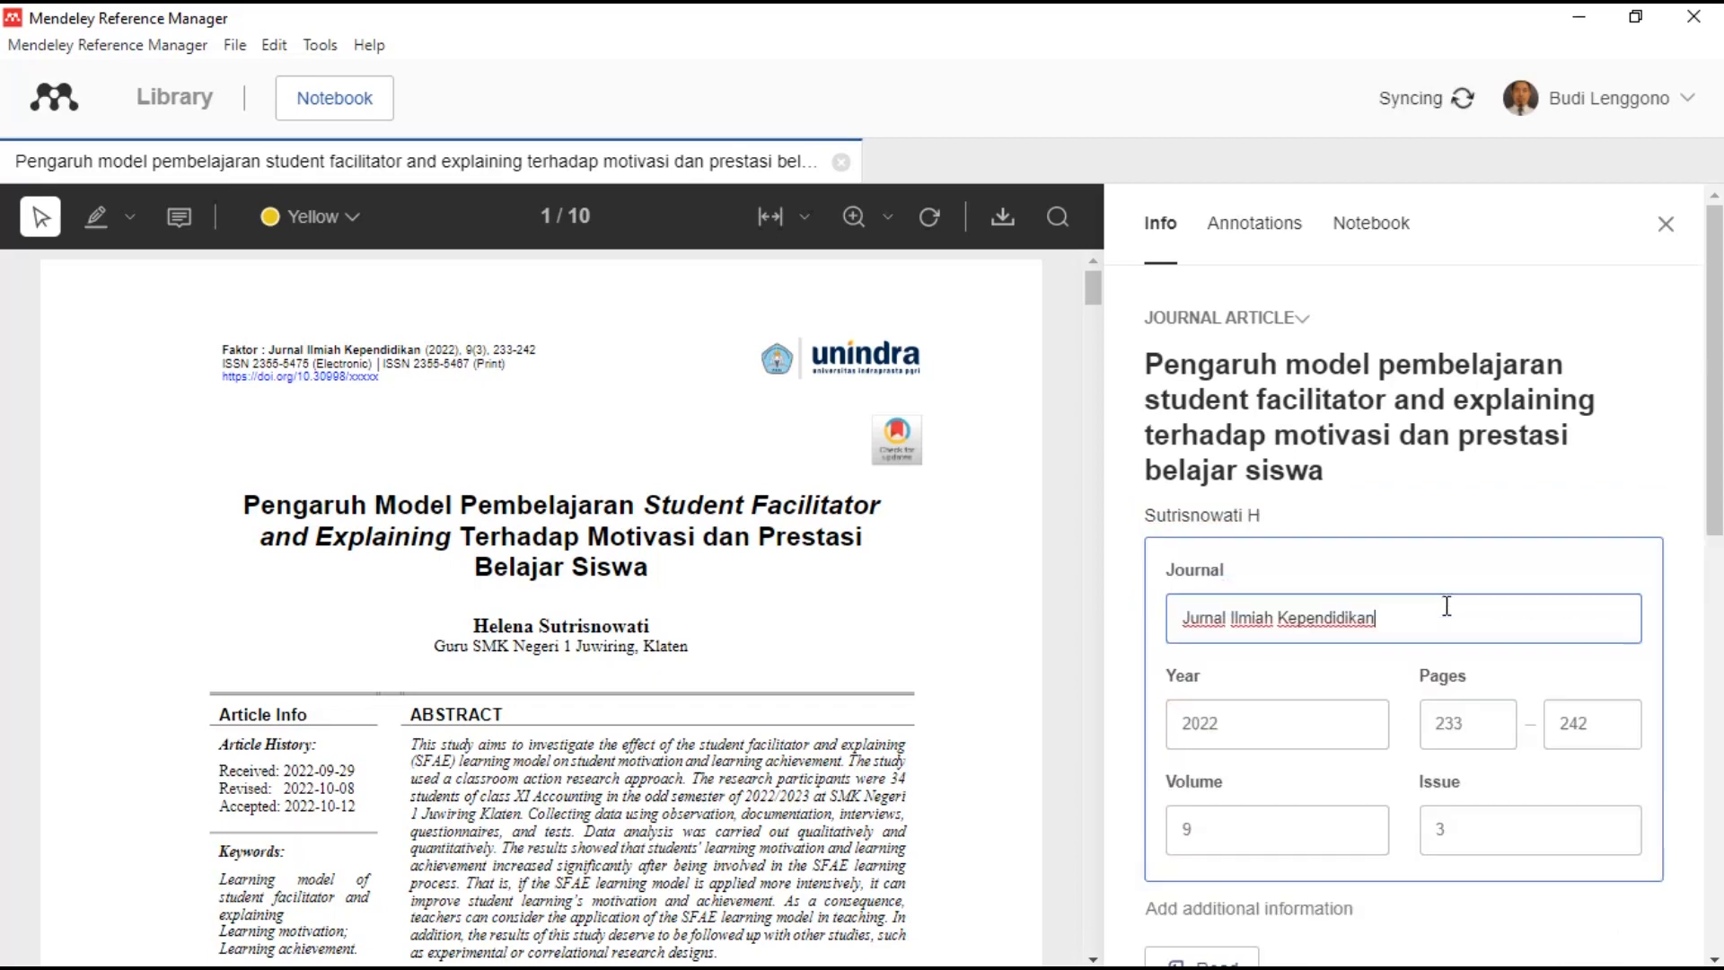
{"action": "left_click", "coordinate": [1187, 622]}
{"action": "type", "text": "Fakto"}
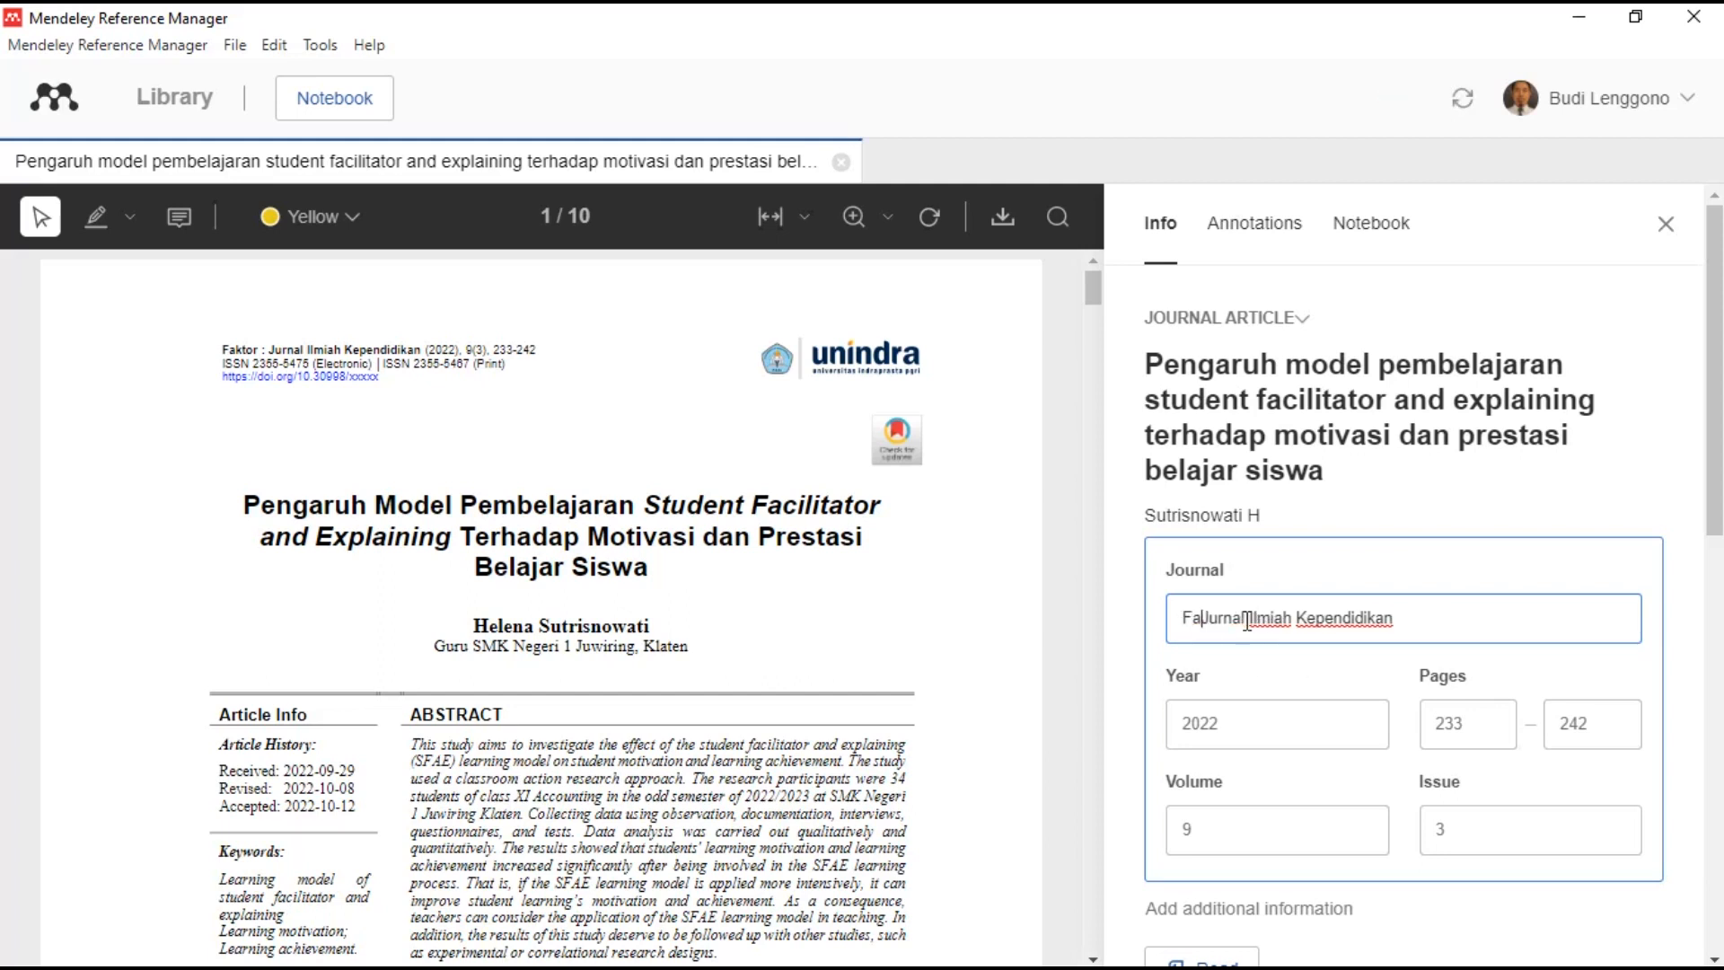
{"action": "type", "text": "r:"}
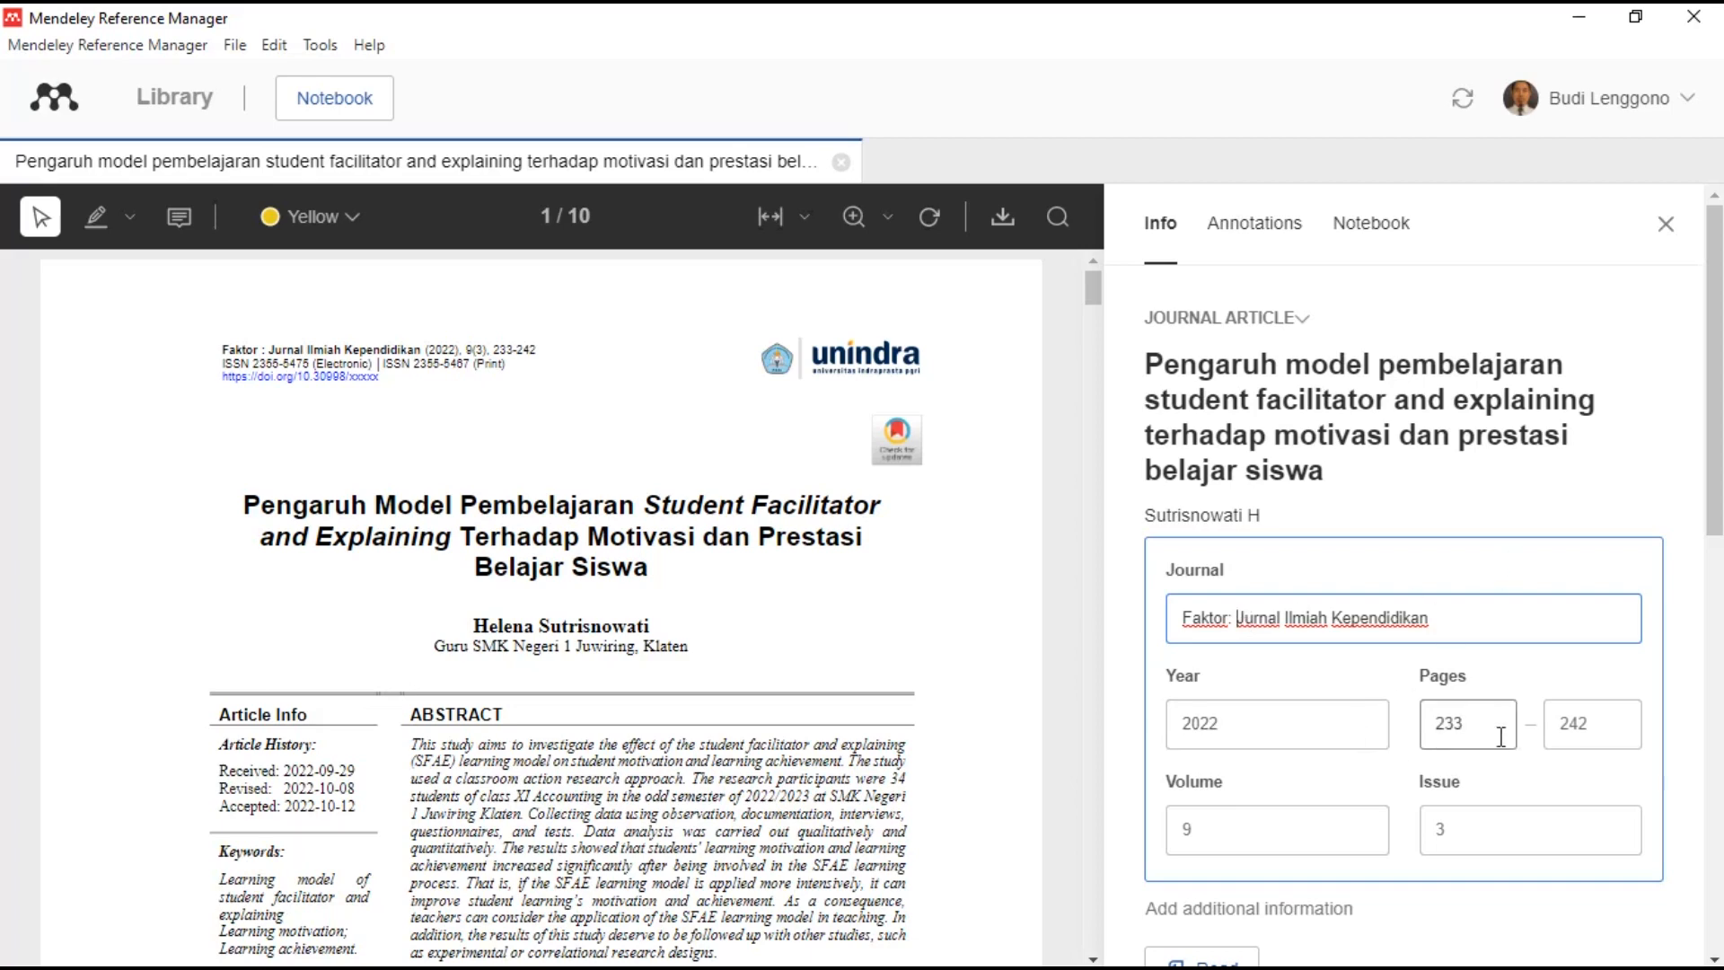
- Check the article's DOI identifiers without changing them, then close its details panel
{"action": "scroll", "coordinate": [1514, 790], "scroll_direction": "down", "scroll_amount": 4}
{"action": "scroll", "coordinate": [1514, 790], "scroll_direction": "down", "scroll_amount": 4}
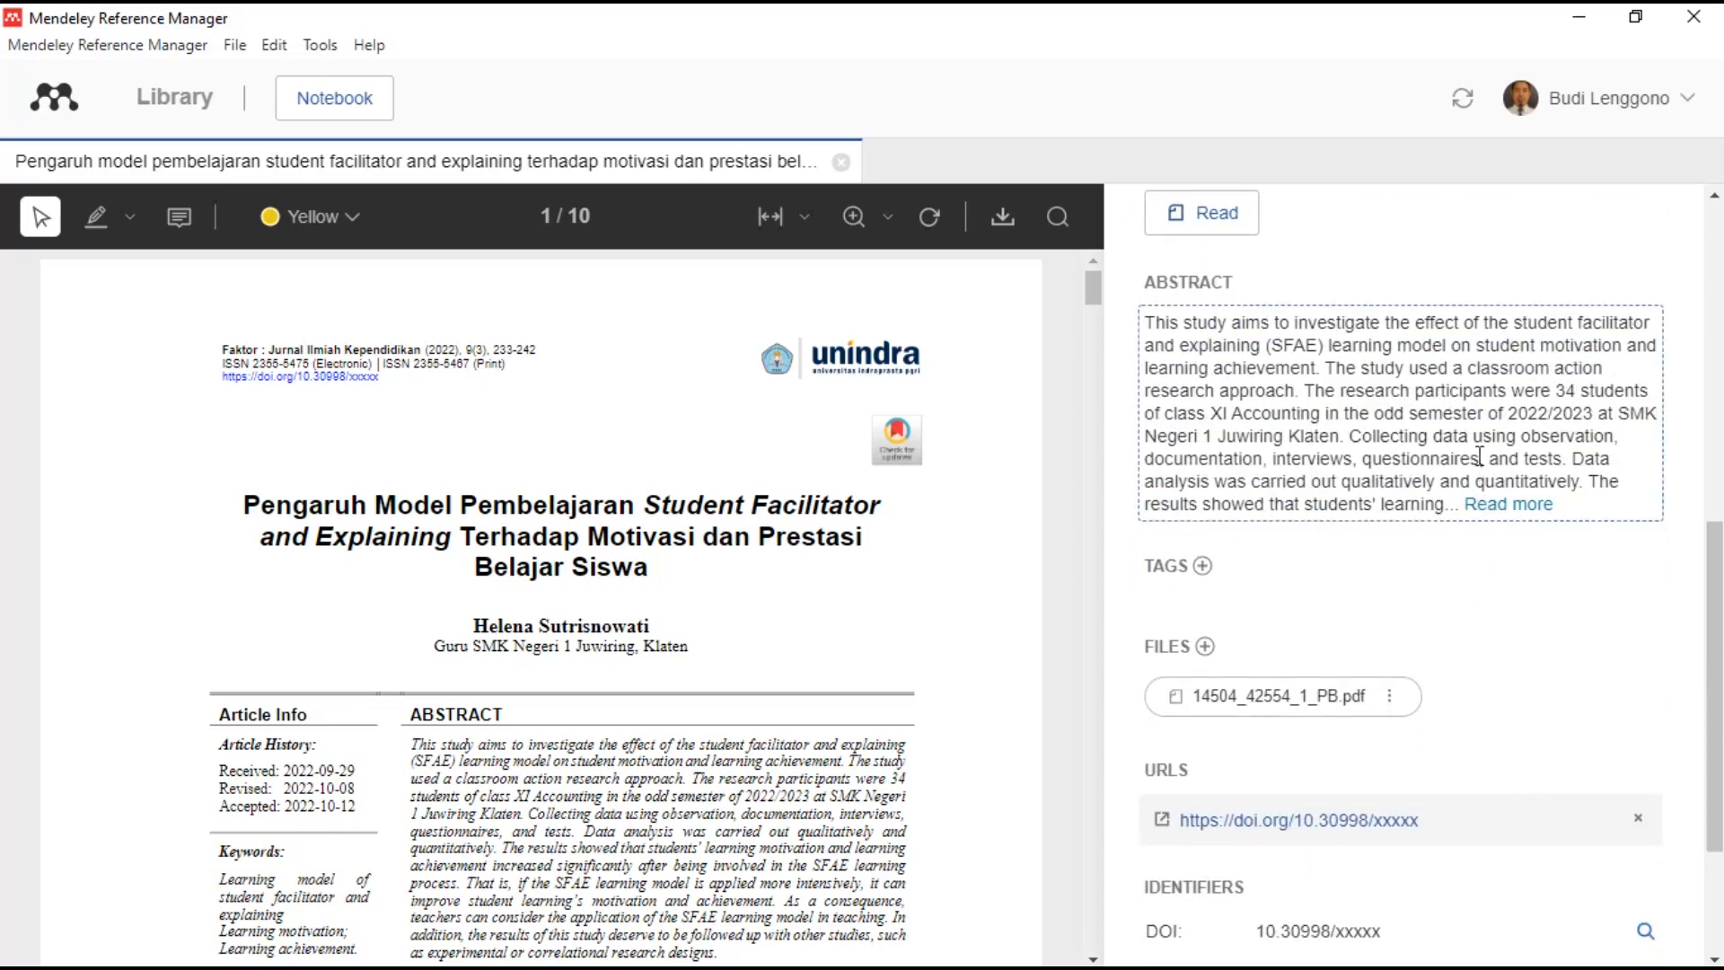
{"action": "scroll", "coordinate": [1455, 539], "scroll_direction": "down", "scroll_amount": 1}
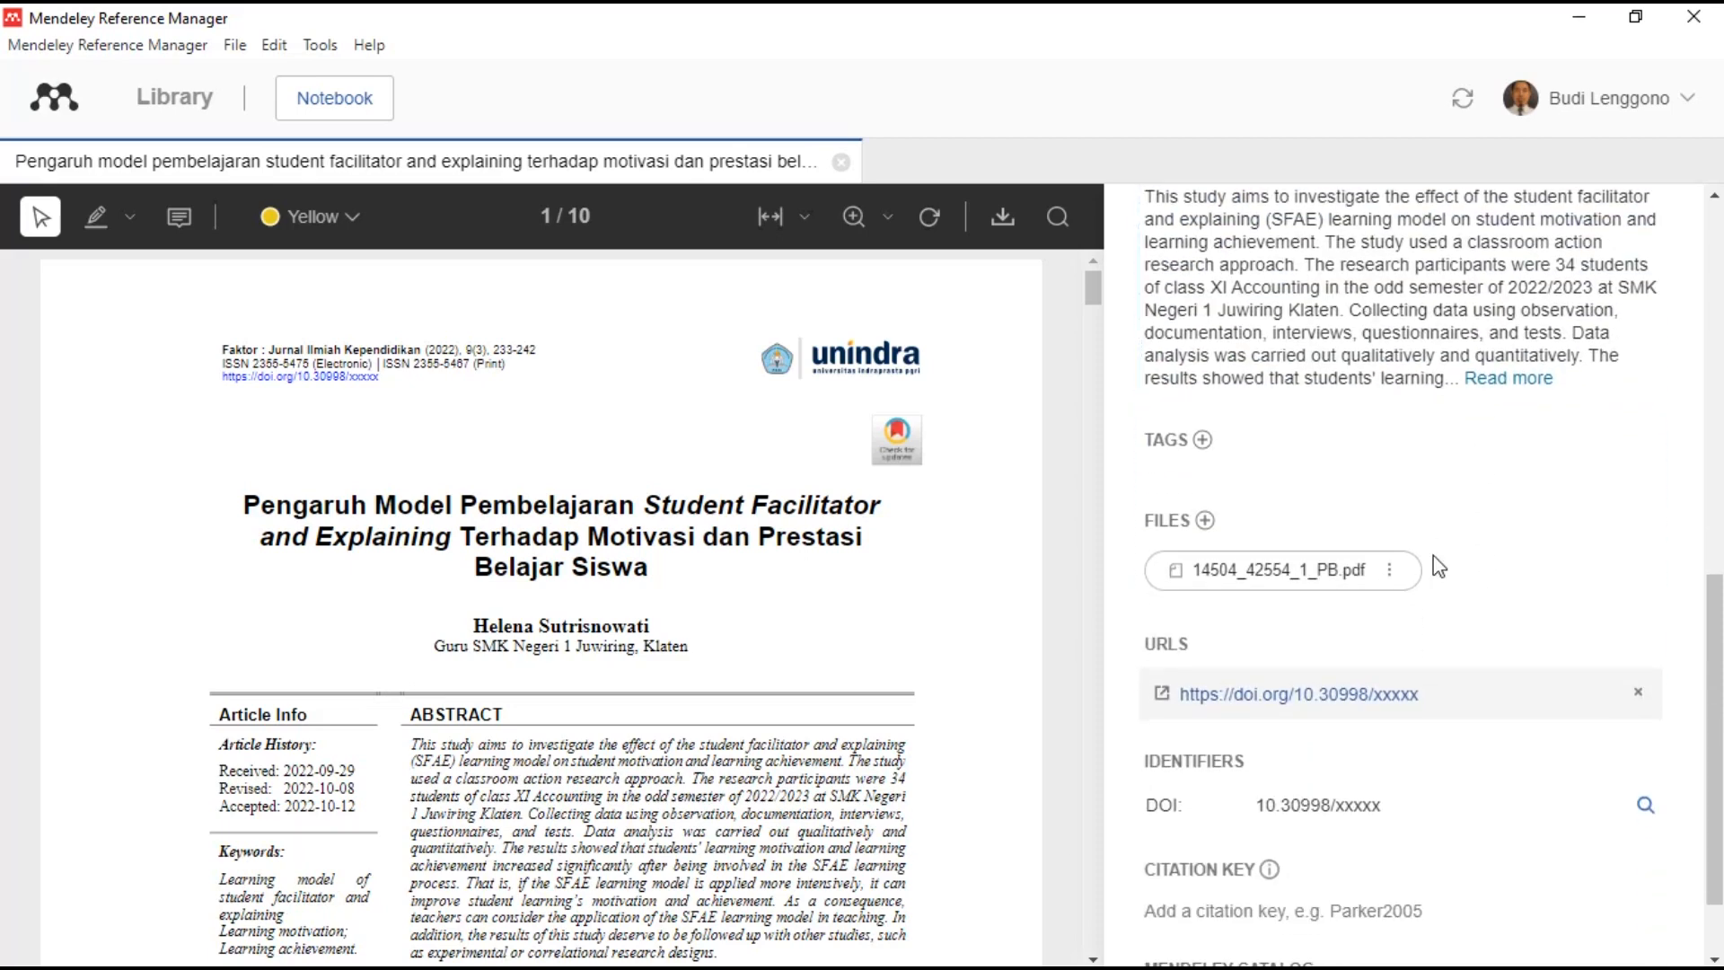
{"action": "scroll", "coordinate": [1440, 566], "scroll_direction": "down", "scroll_amount": 1}
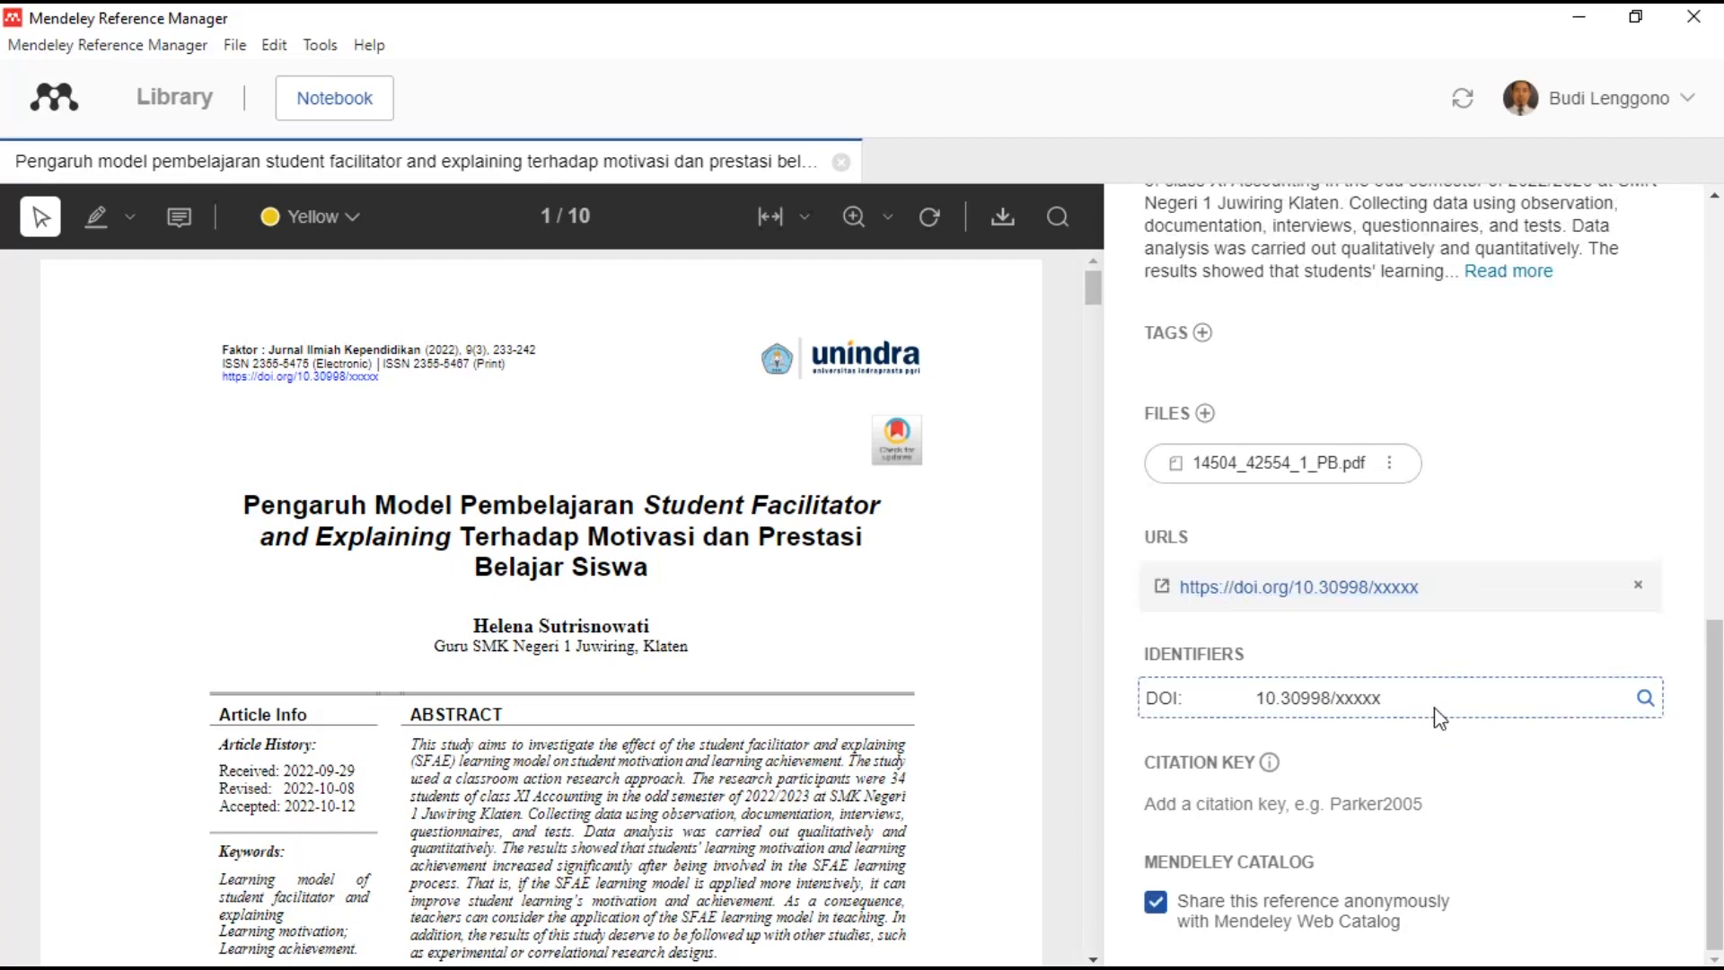
{"action": "scroll", "coordinate": [1441, 716], "scroll_direction": "up", "scroll_amount": 6}
{"action": "scroll", "coordinate": [1442, 716], "scroll_direction": "down", "scroll_amount": 5}
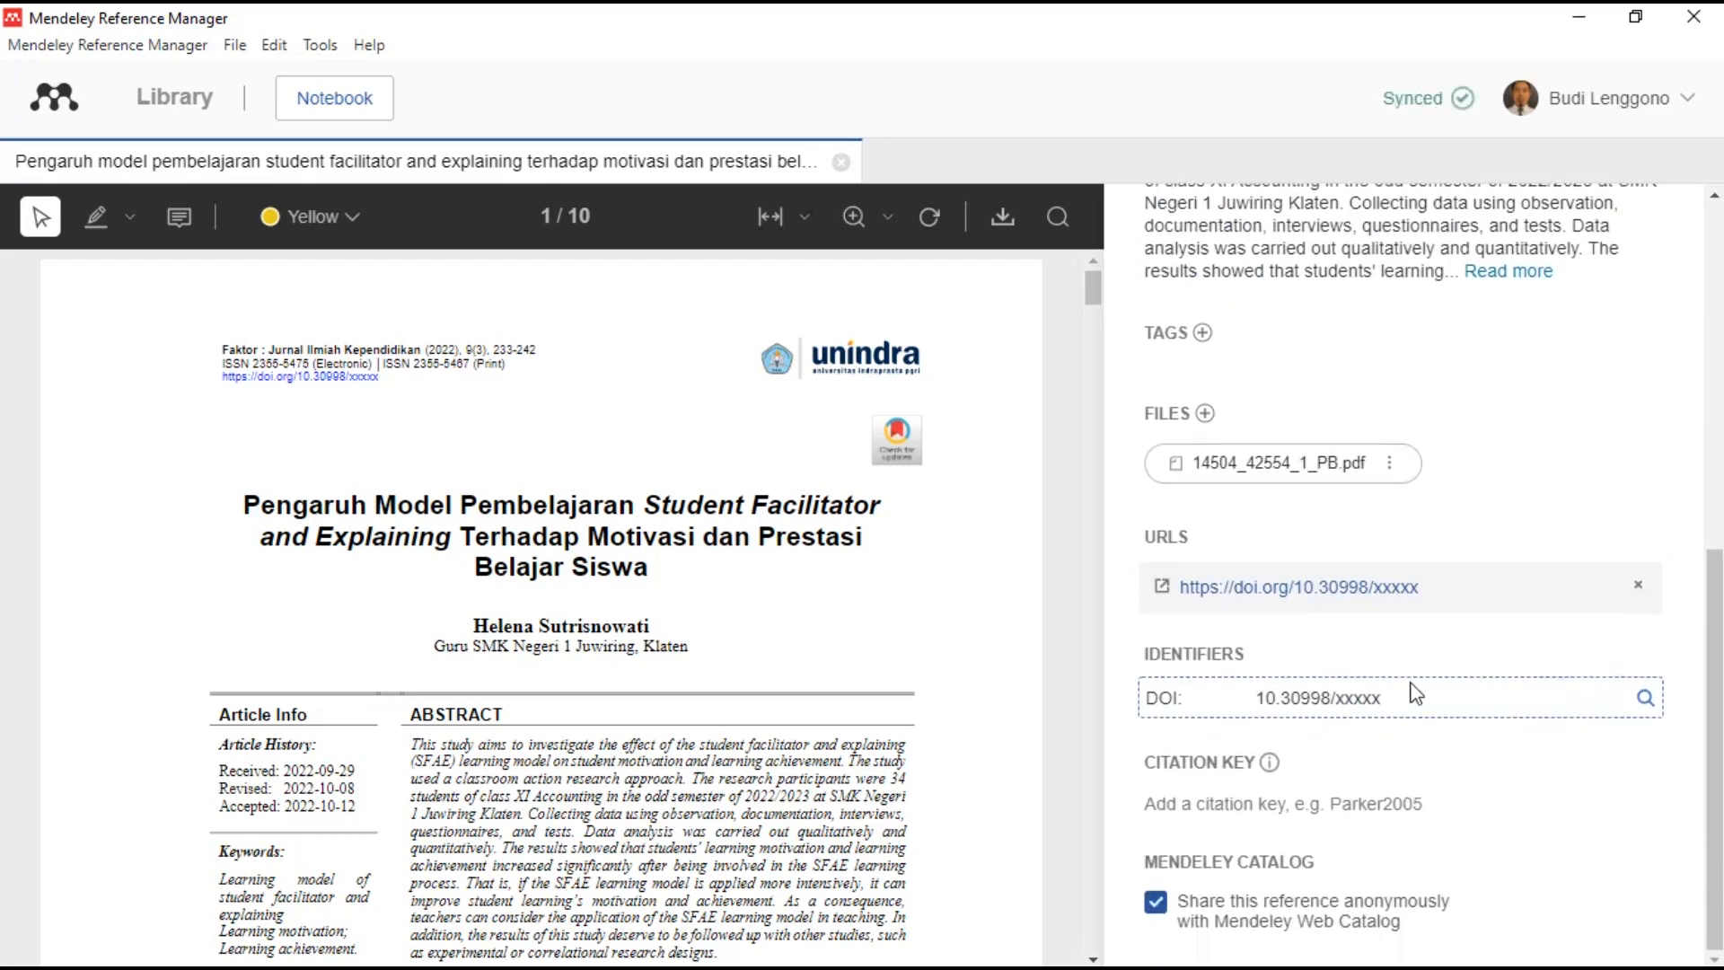
{"action": "left_click", "coordinate": [1424, 690]}
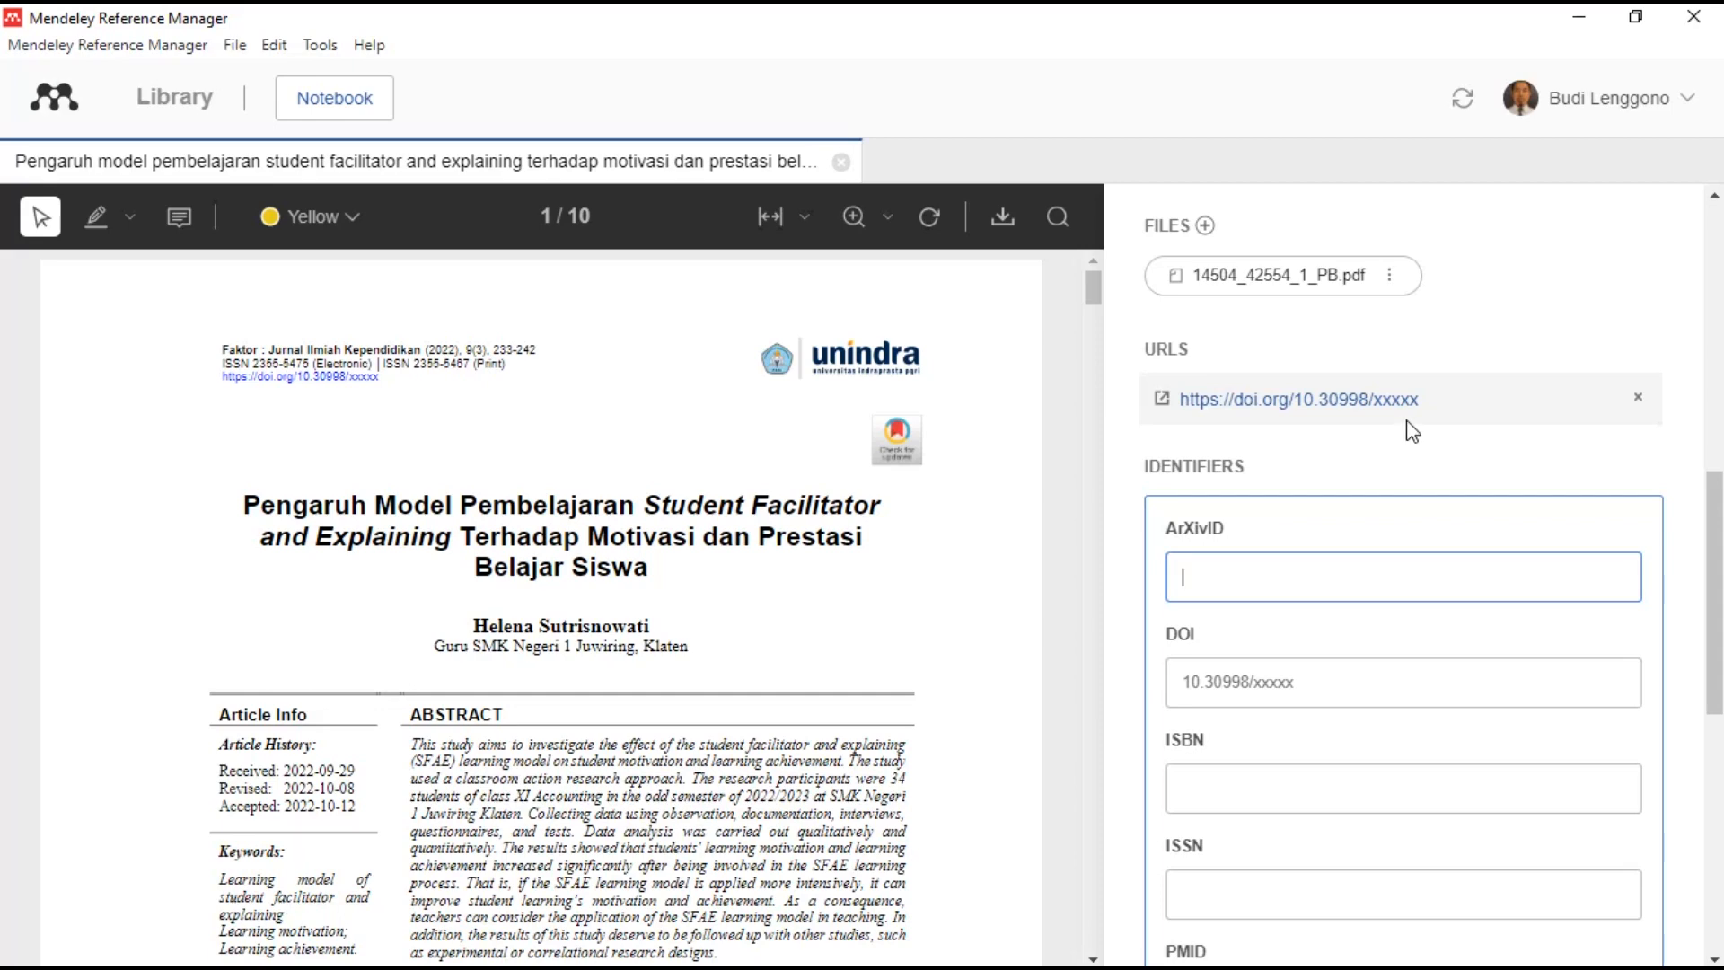
{"action": "left_click", "coordinate": [1412, 467]}
{"action": "scroll", "coordinate": [1383, 592], "scroll_direction": "up", "scroll_amount": 8}
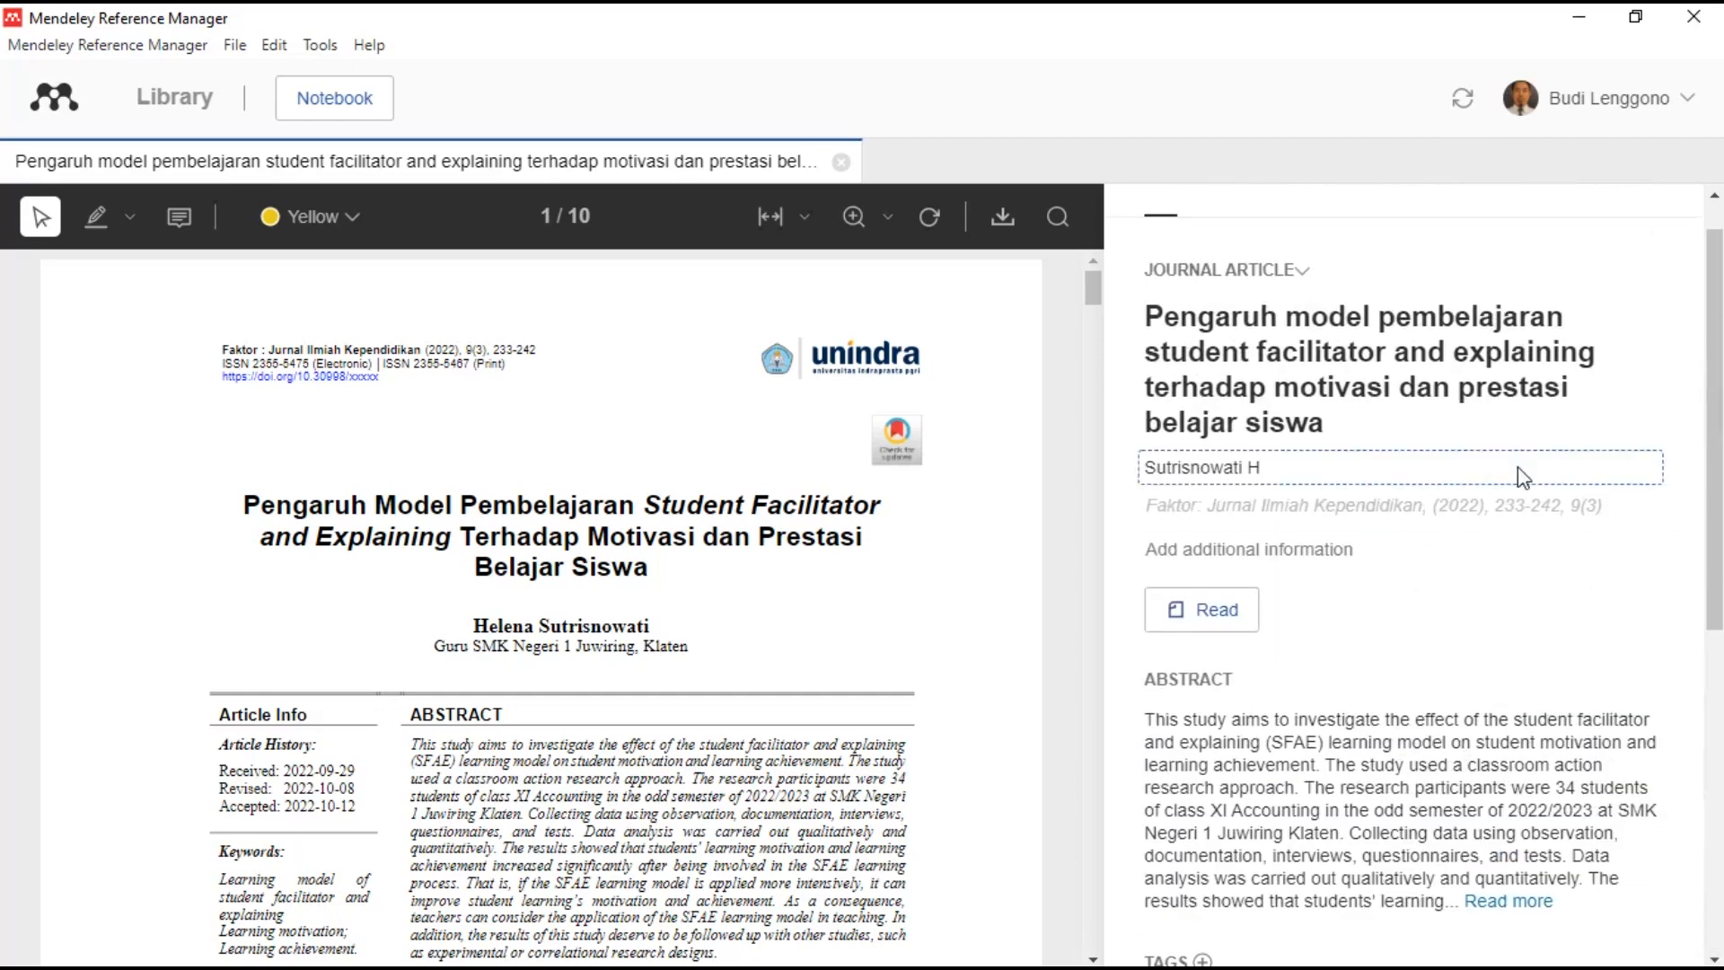
{"action": "left_click", "coordinate": [1666, 223]}
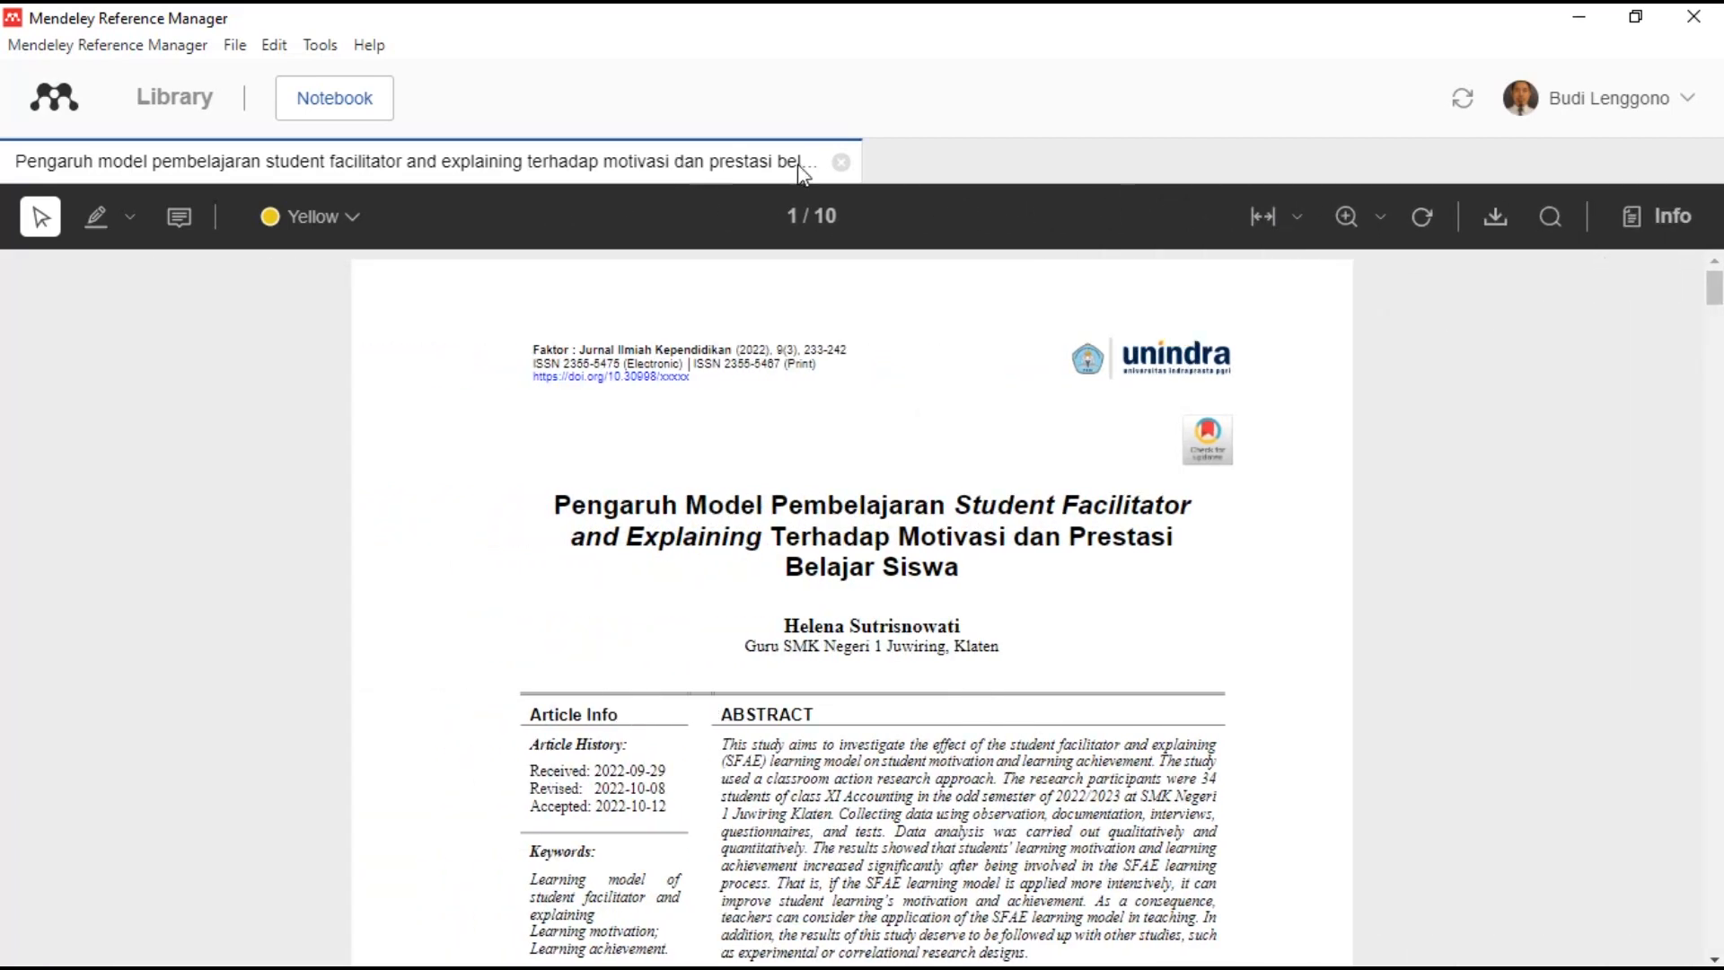
- Open the Peningkatan Keaktifan reference and lowercase 'keaktifan belajar siswa melalui model' in its title
{"action": "left_click", "coordinate": [841, 164]}
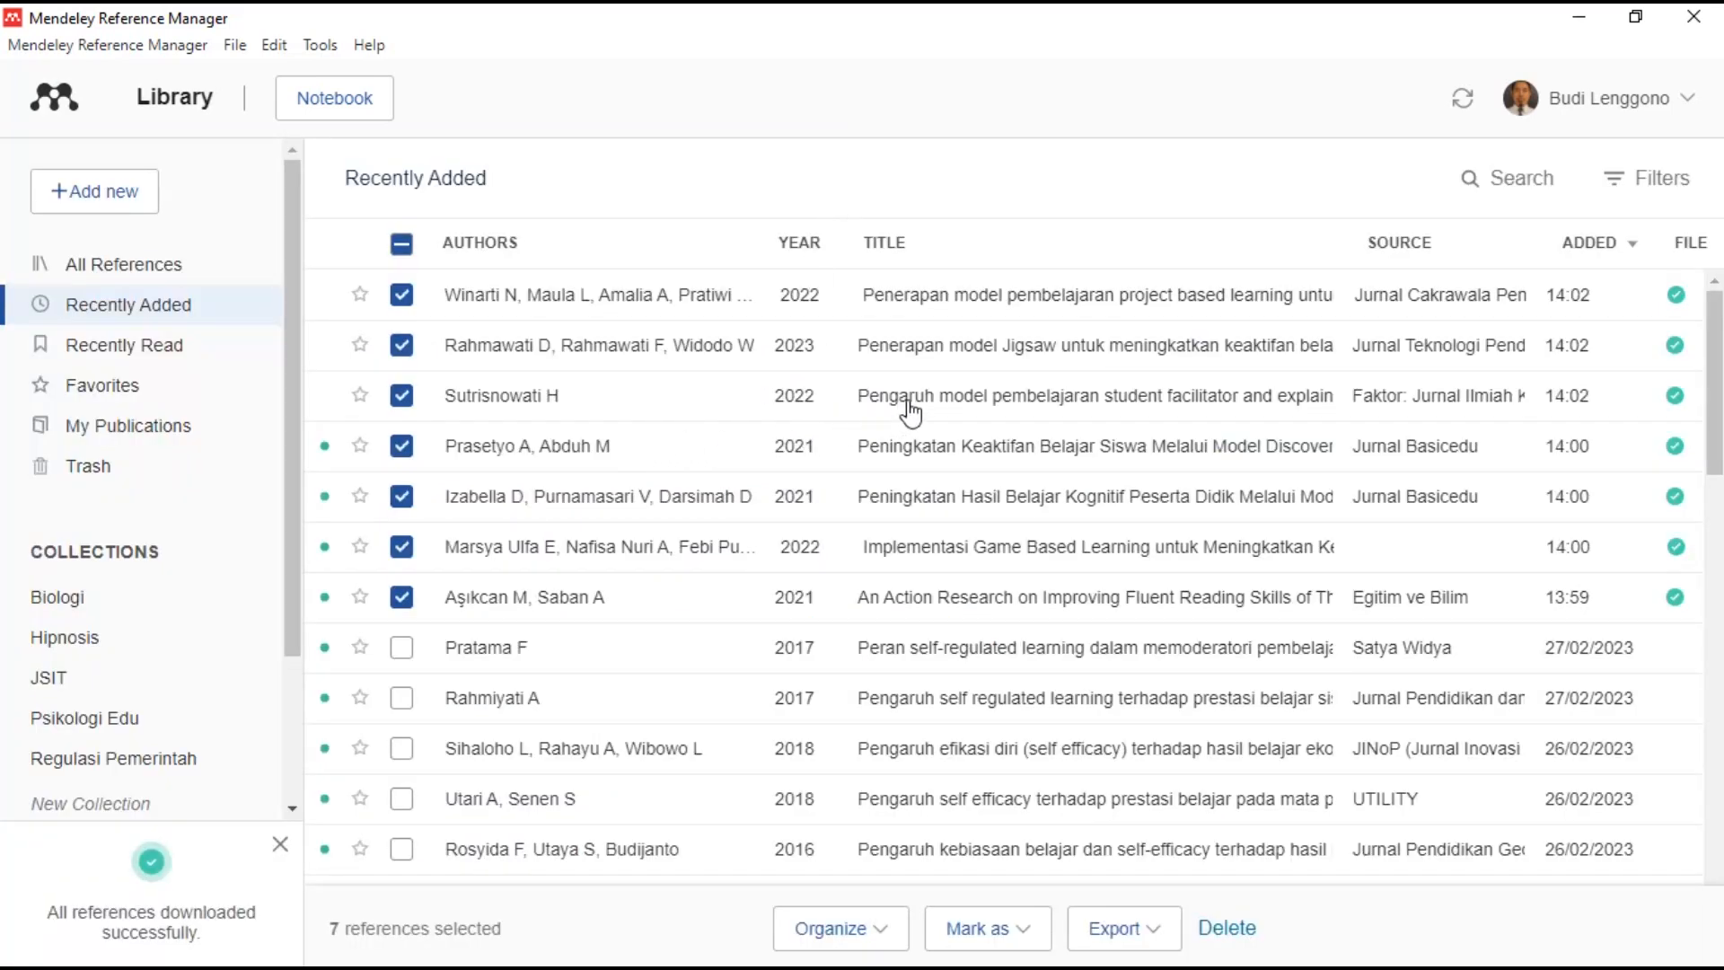
{"action": "left_click", "coordinate": [909, 458]}
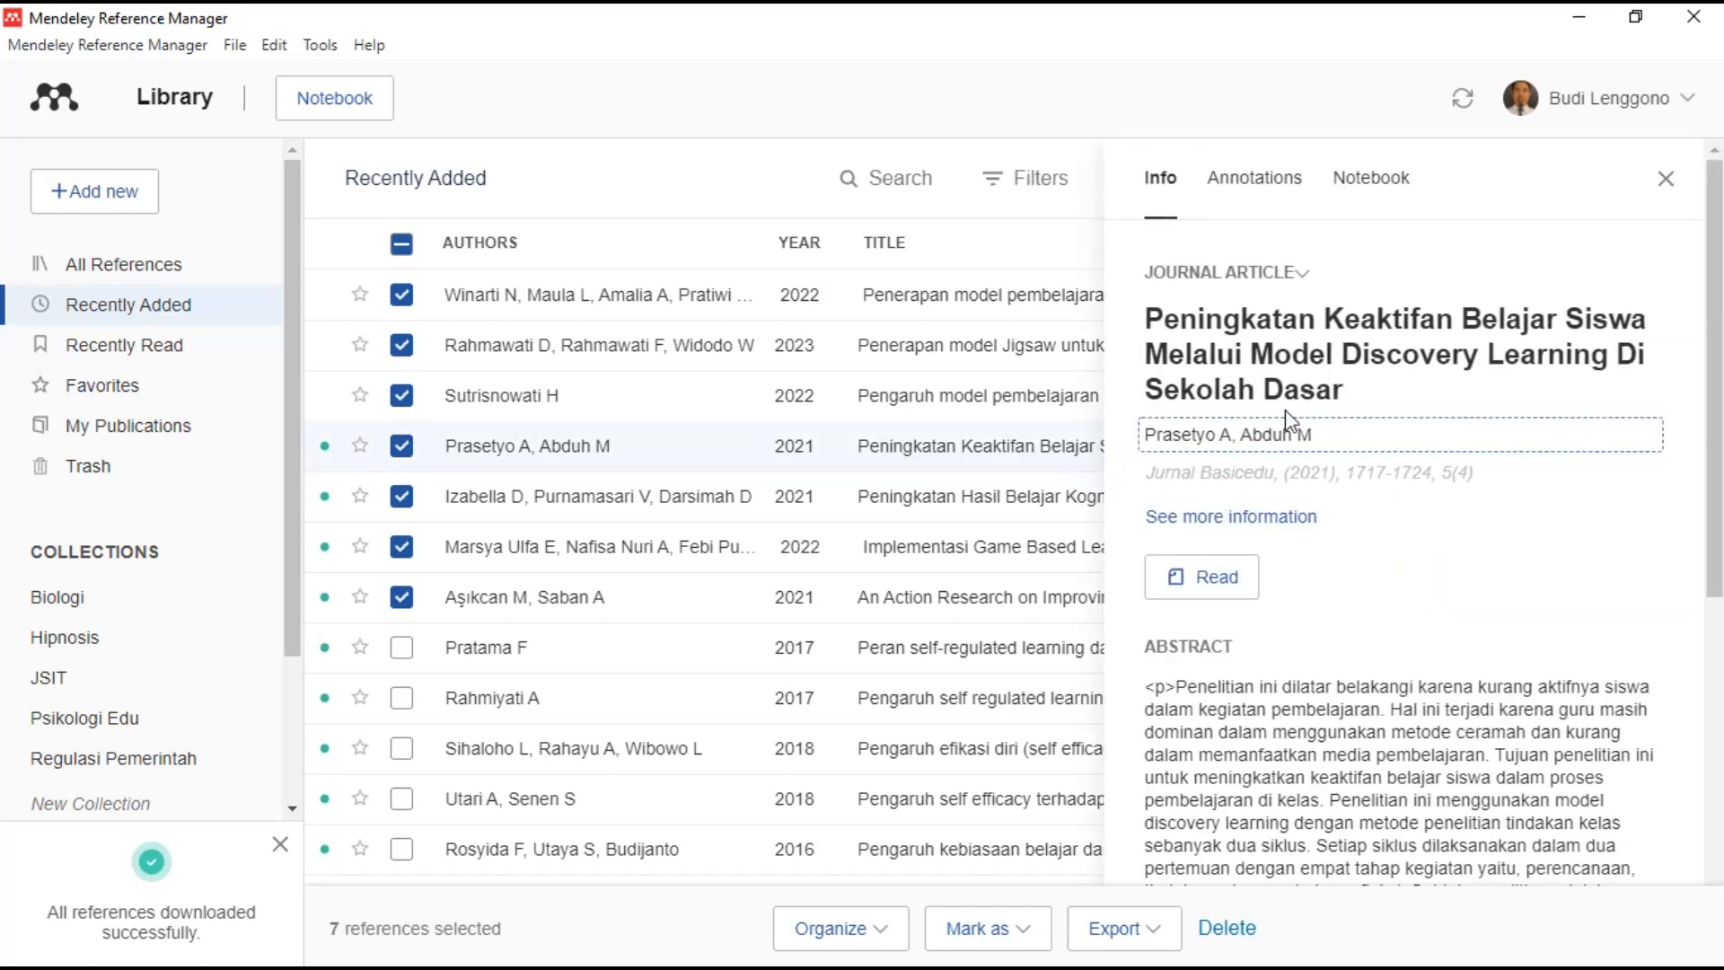
{"action": "left_click", "coordinate": [1347, 318]}
{"action": "key", "text": "BackSpace"}
{"action": "type", "text": "k"}
{"action": "key", "text": "BackSpace"}
{"action": "type", "text": "b"}
{"action": "left_click", "coordinate": [1576, 318]}
{"action": "key", "text": "BackSpace"}
{"action": "type", "text": "s"}
{"action": "left_click", "coordinate": [1172, 355]}
{"action": "key", "text": "BackSpace"}
{"action": "type", "text": "m"}
{"action": "left_click", "coordinate": [1278, 354]}
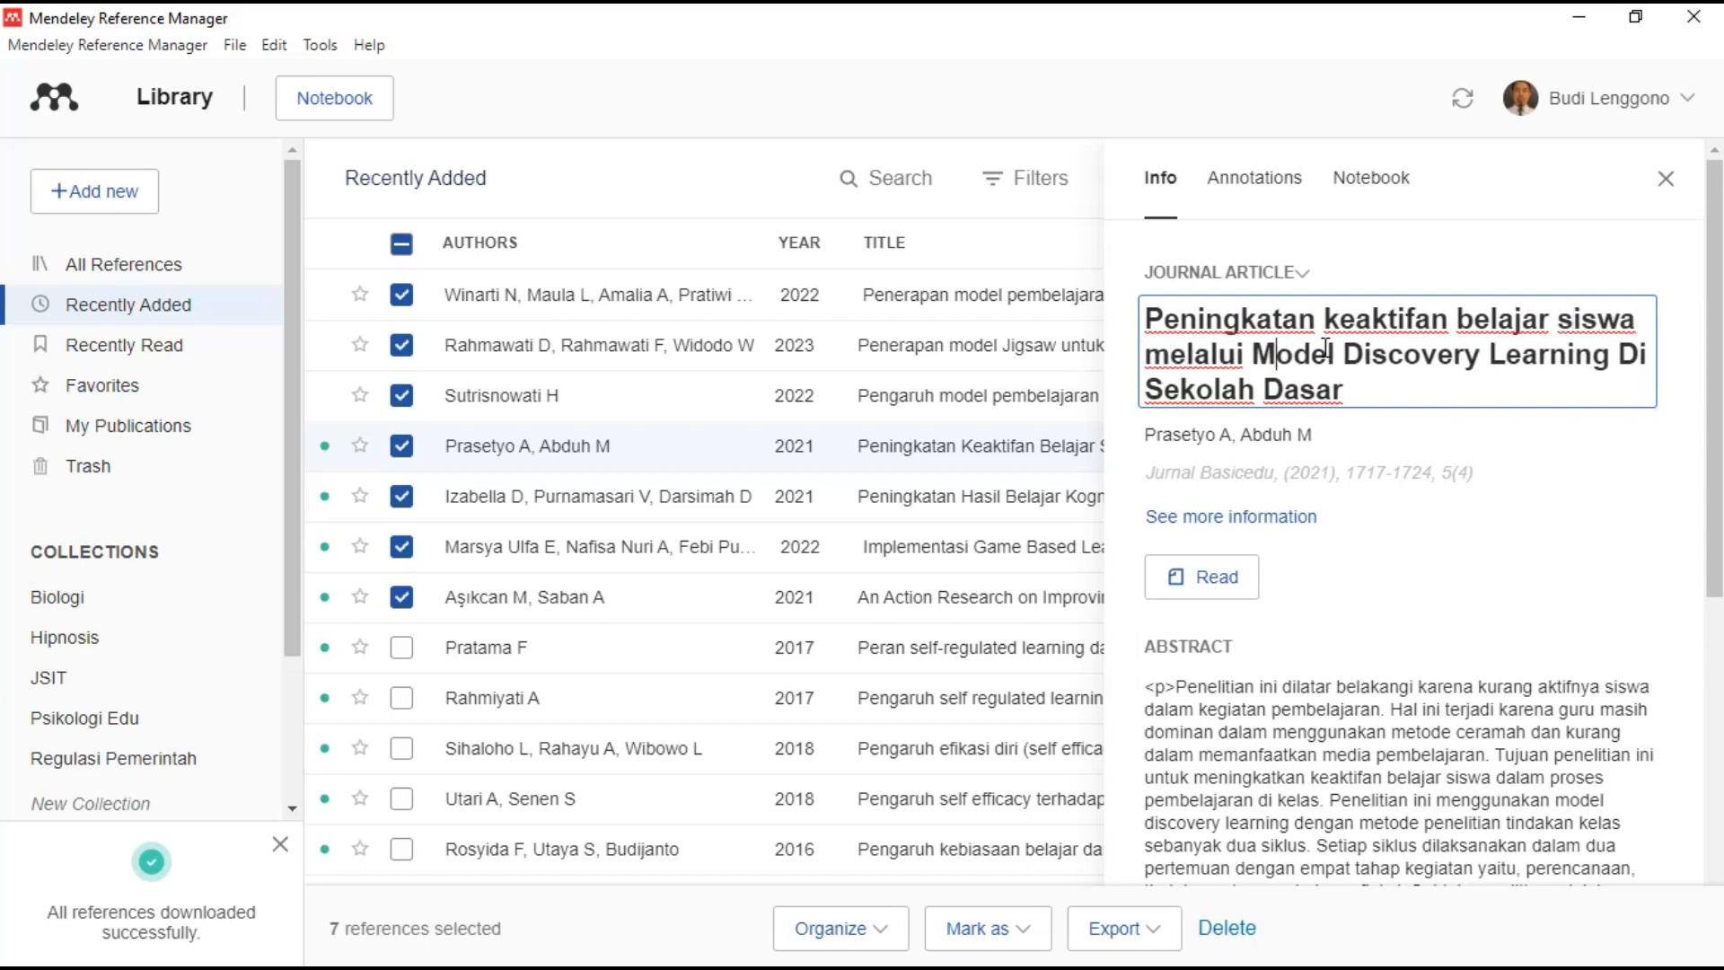
{"action": "key", "text": "BackSpace"}
{"action": "type", "text": "m"}
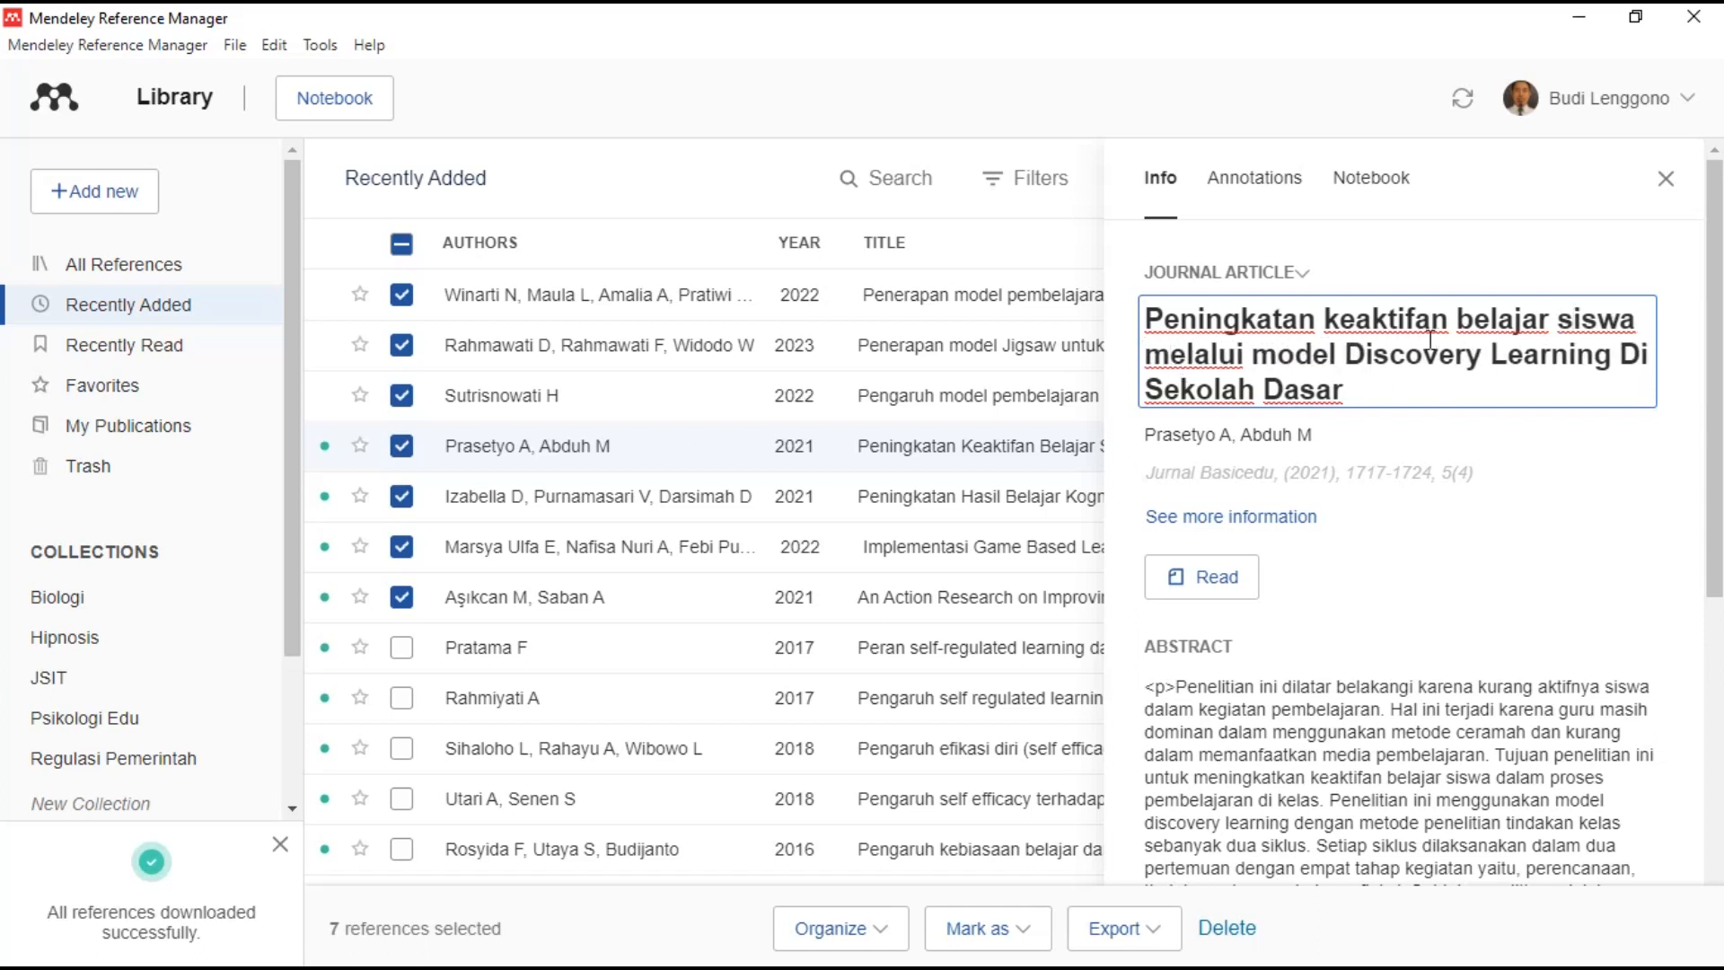
- Lowercase 'discovery learning di sekolah dasar' in the title and save it
{"action": "left_click", "coordinate": [1365, 354]}
{"action": "key", "text": "BackSpace"}
{"action": "type", "text": "d"}
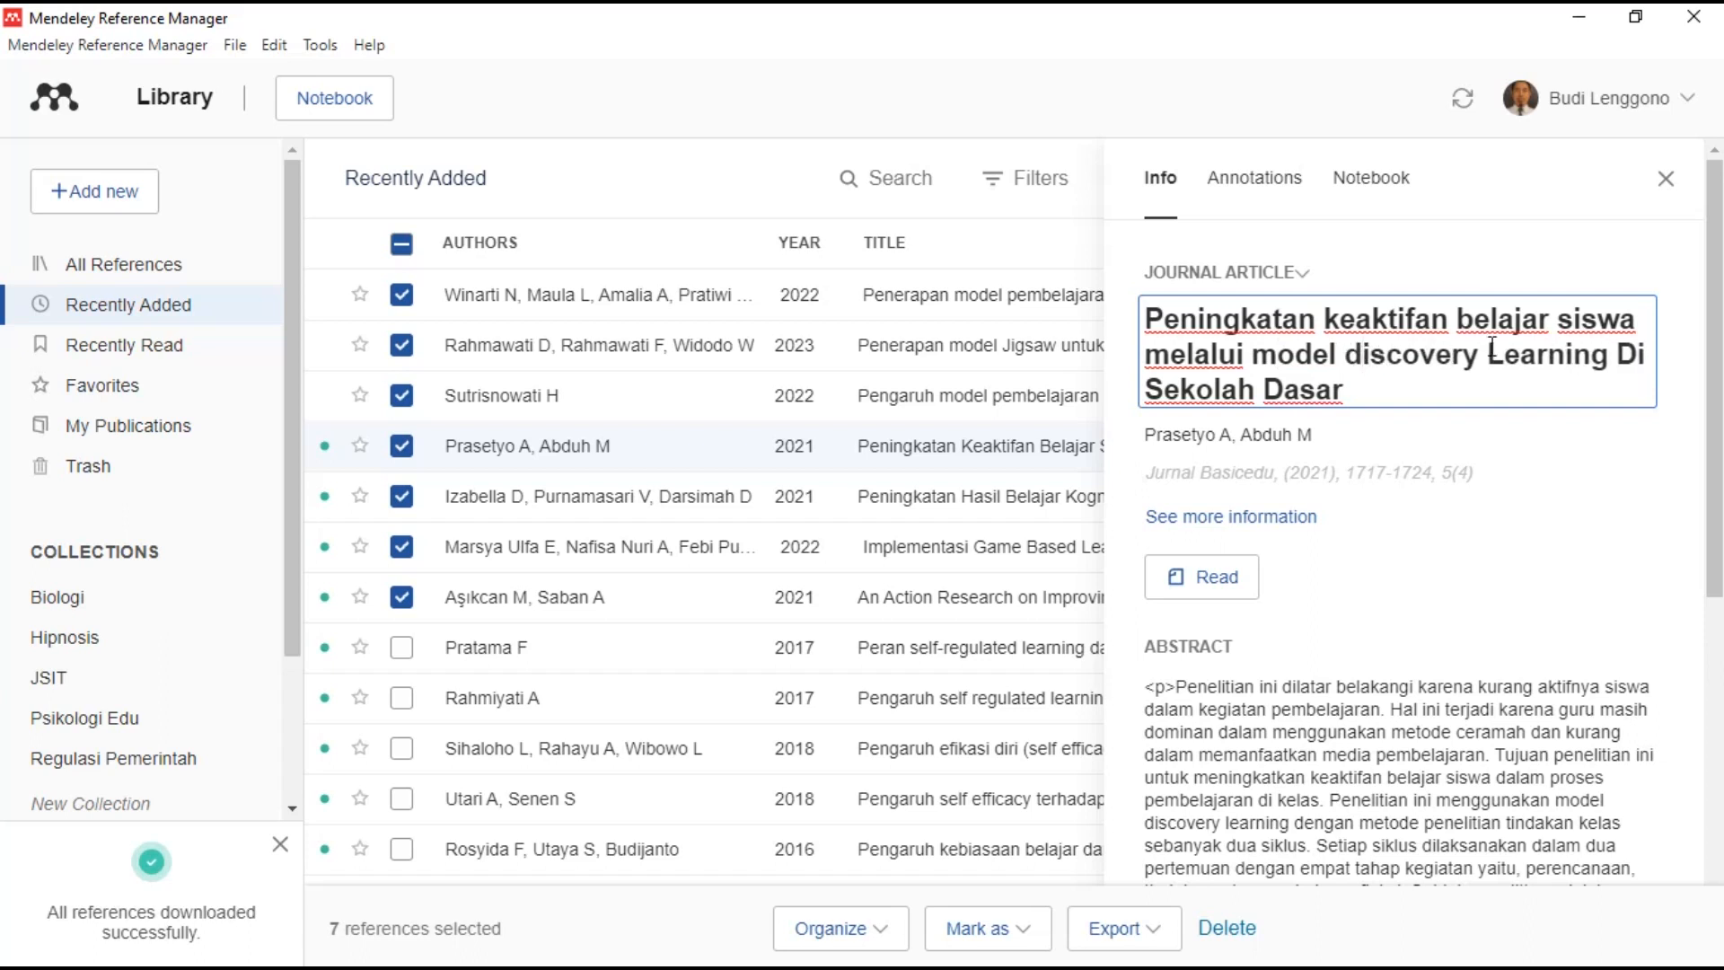
{"action": "left_click", "coordinate": [1505, 363]}
{"action": "key", "text": "BackSpace"}
{"action": "type", "text": "l"}
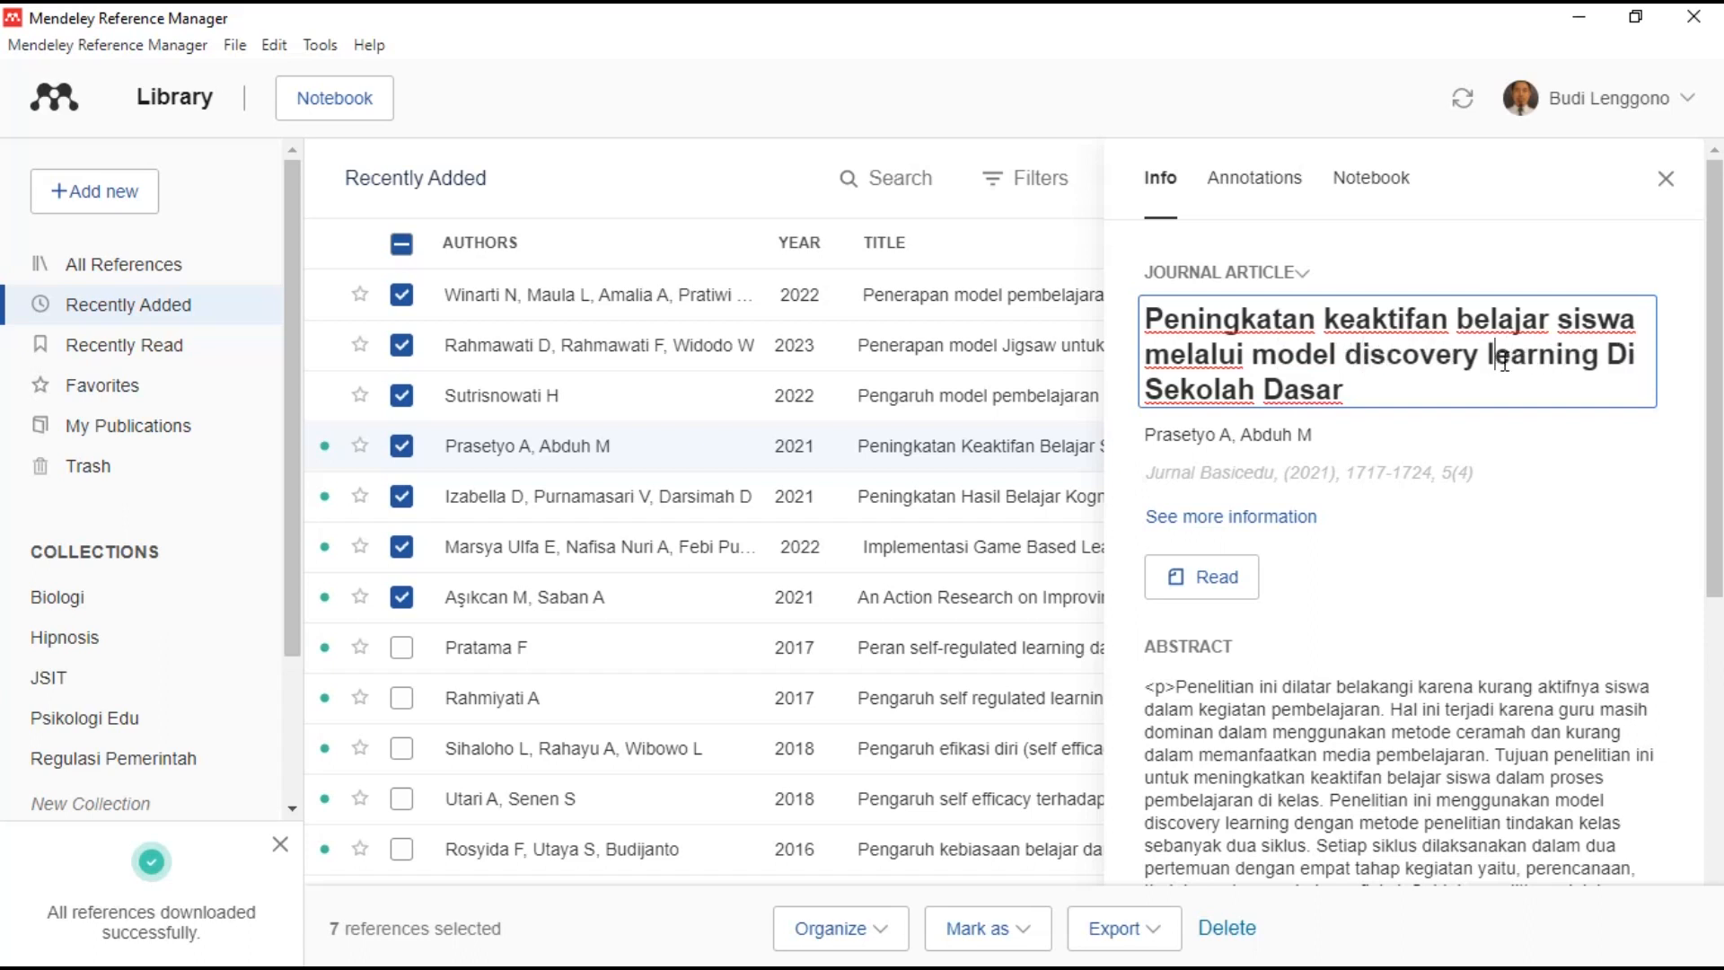
{"action": "left_click", "coordinate": [1627, 362]}
{"action": "key", "text": "BackSpace"}
{"action": "type", "text": "d"}
{"action": "left_click", "coordinate": [1164, 390]}
{"action": "key", "text": "BackSpace"}
{"action": "type", "text": "s"}
{"action": "left_click", "coordinate": [1277, 390]}
{"action": "key", "text": "BackSpace"}
{"action": "type", "text": "d"}
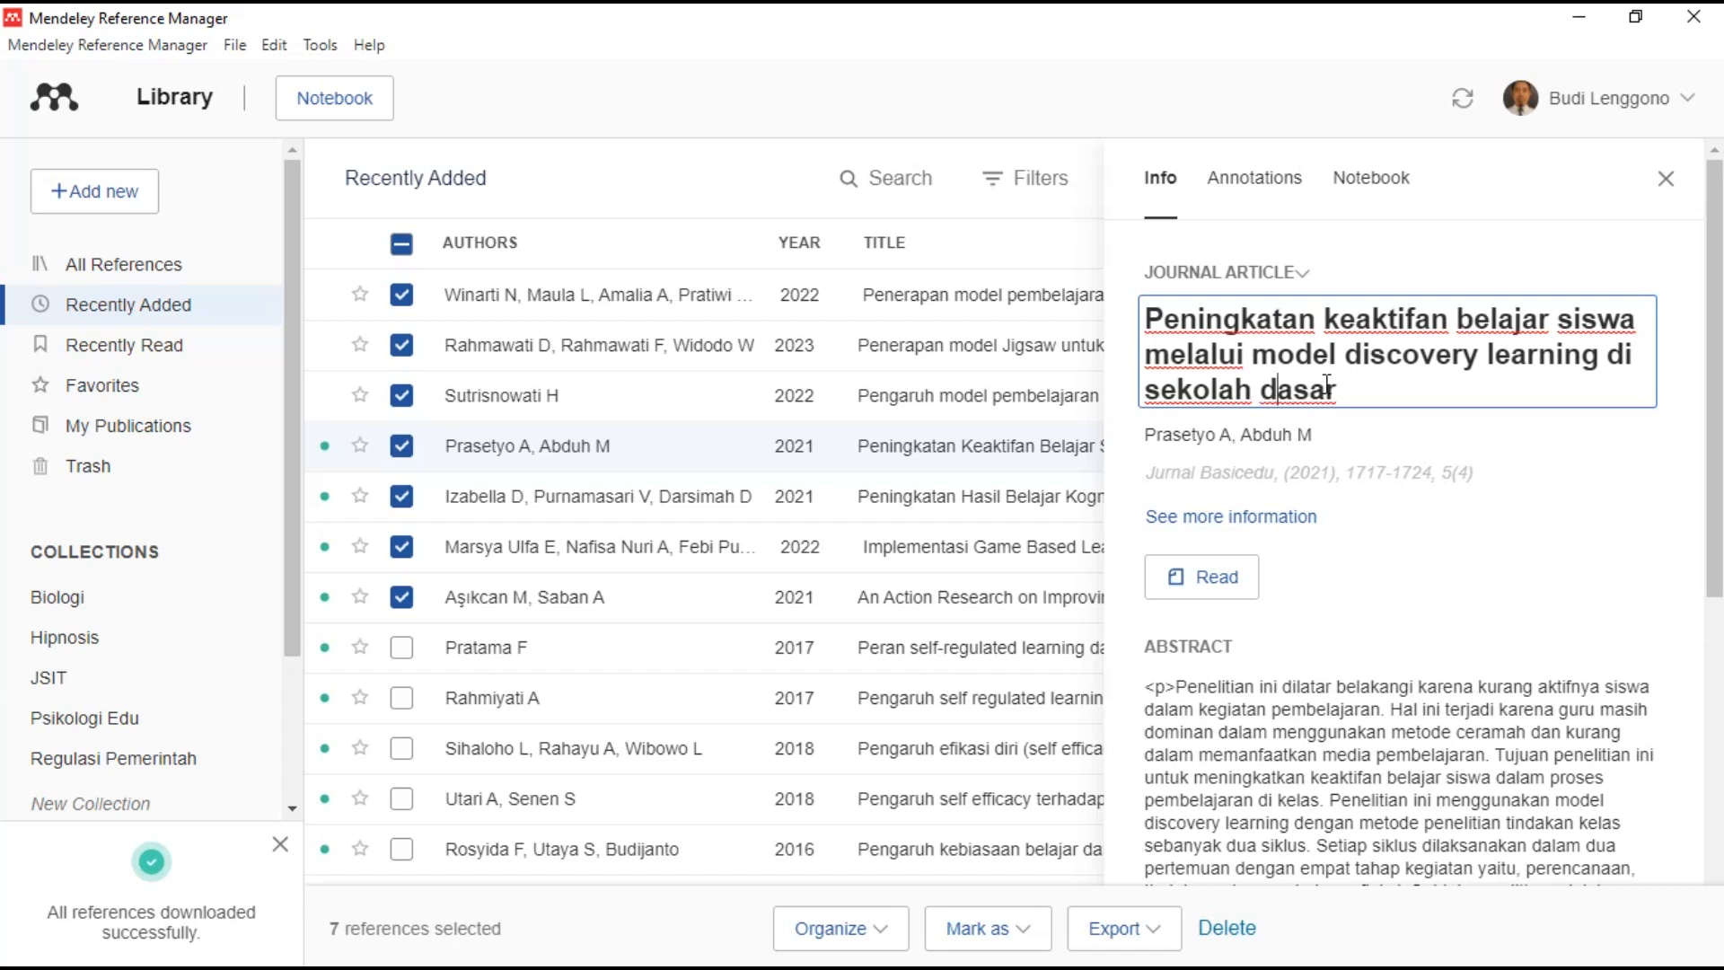
{"action": "left_click", "coordinate": [1368, 439]}
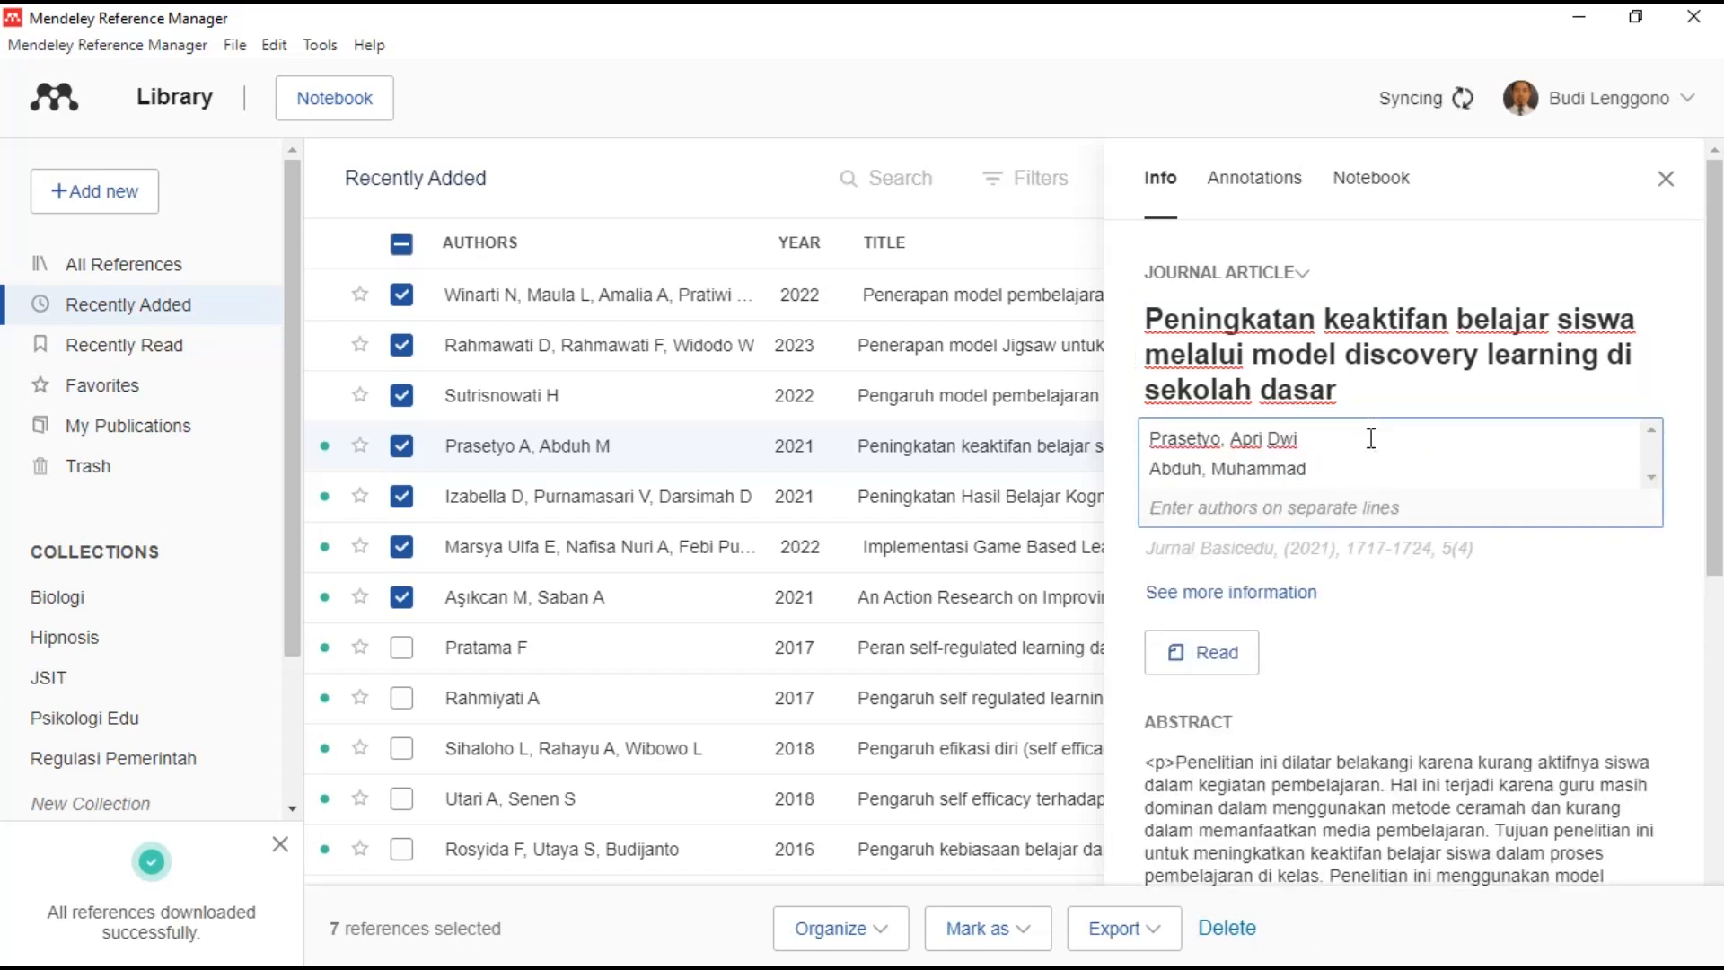
- Compare the discovery learning article's title, authors and journal fields against its PDF, then close it
{"action": "left_click", "coordinate": [1214, 652]}
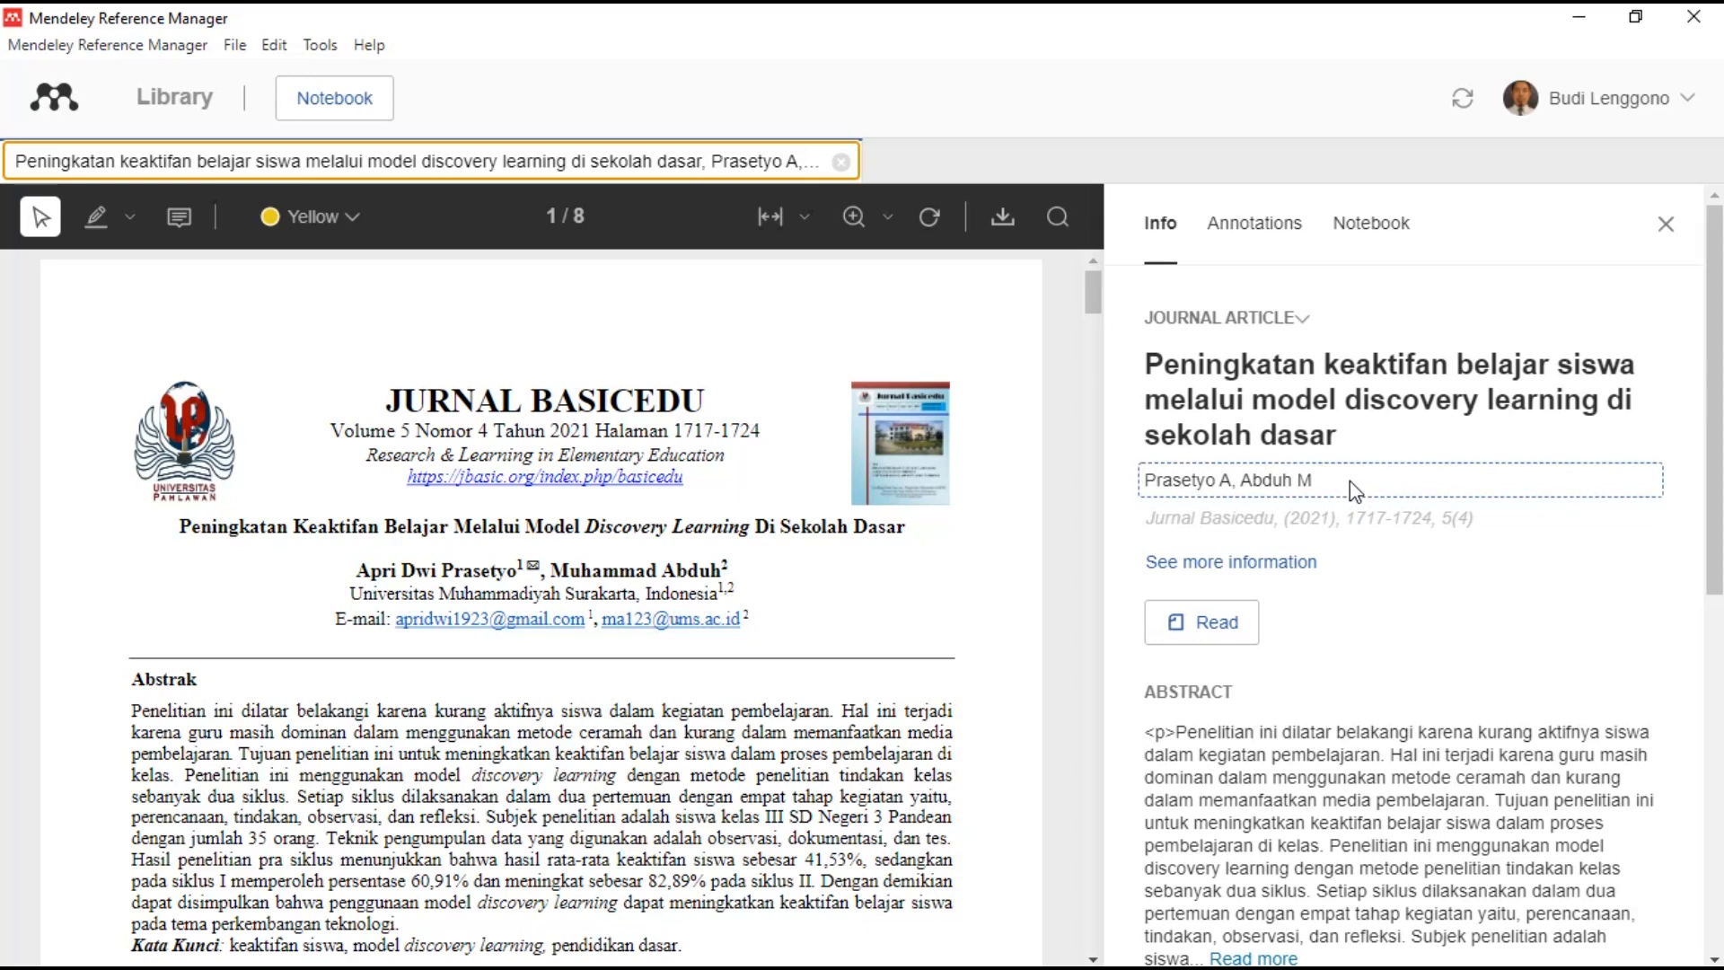
{"action": "left_click", "coordinate": [1372, 410]}
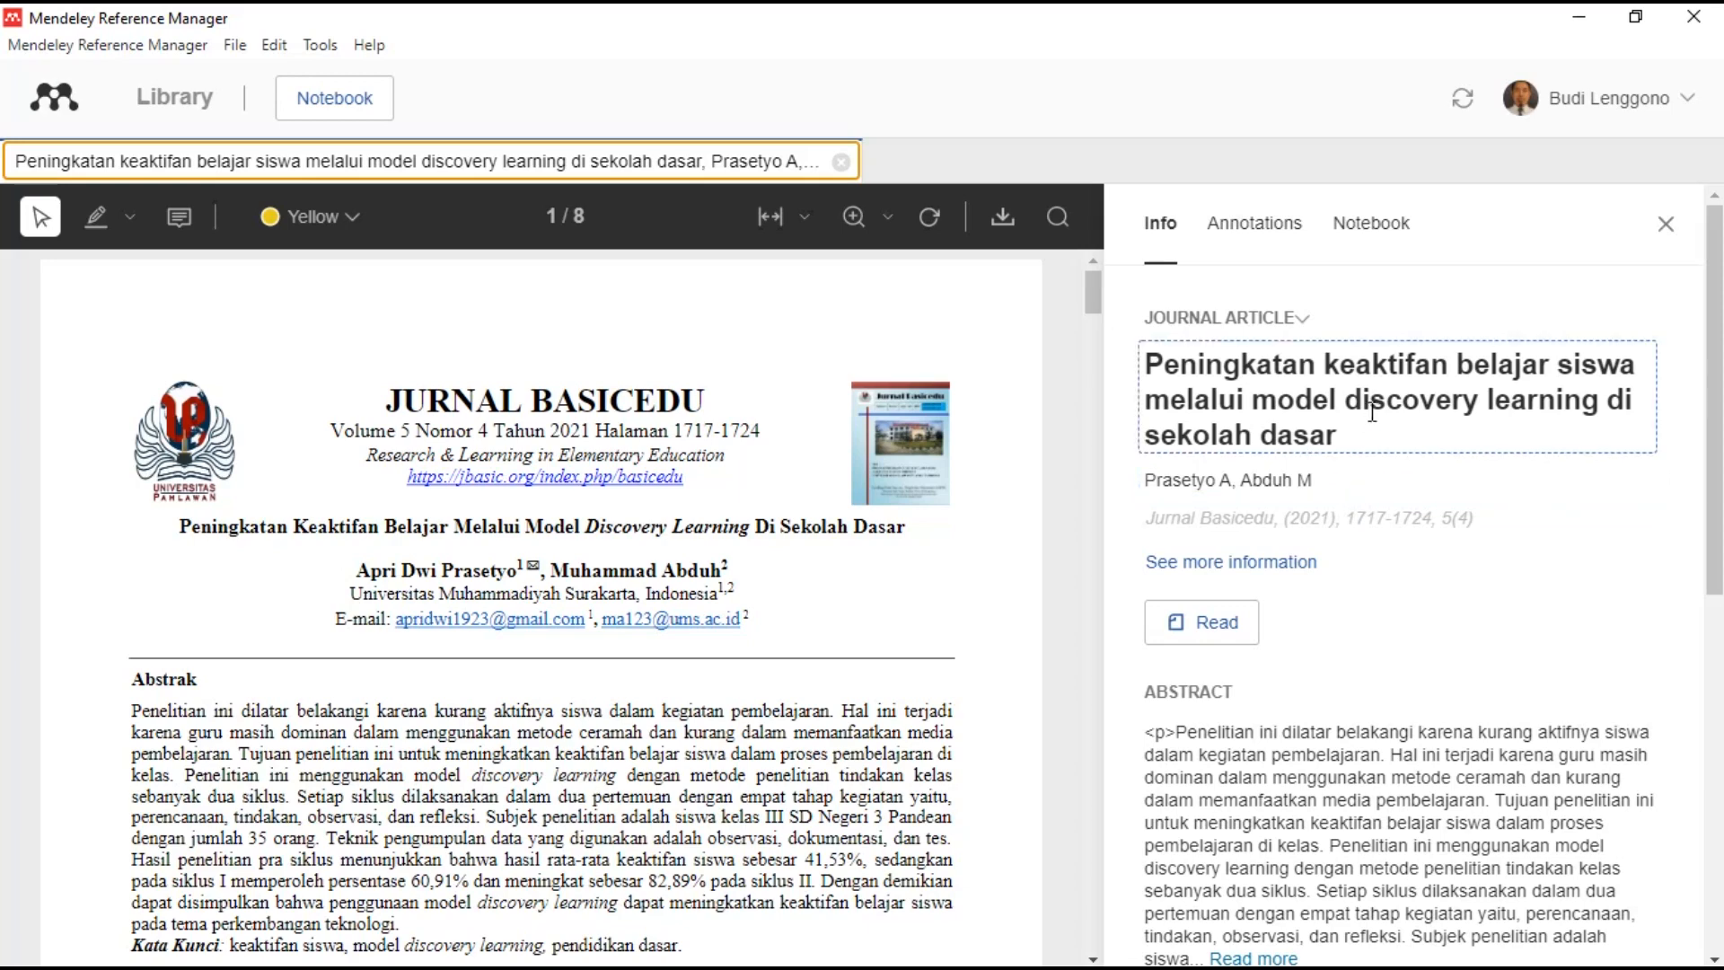
{"action": "left_click", "coordinate": [1356, 477]}
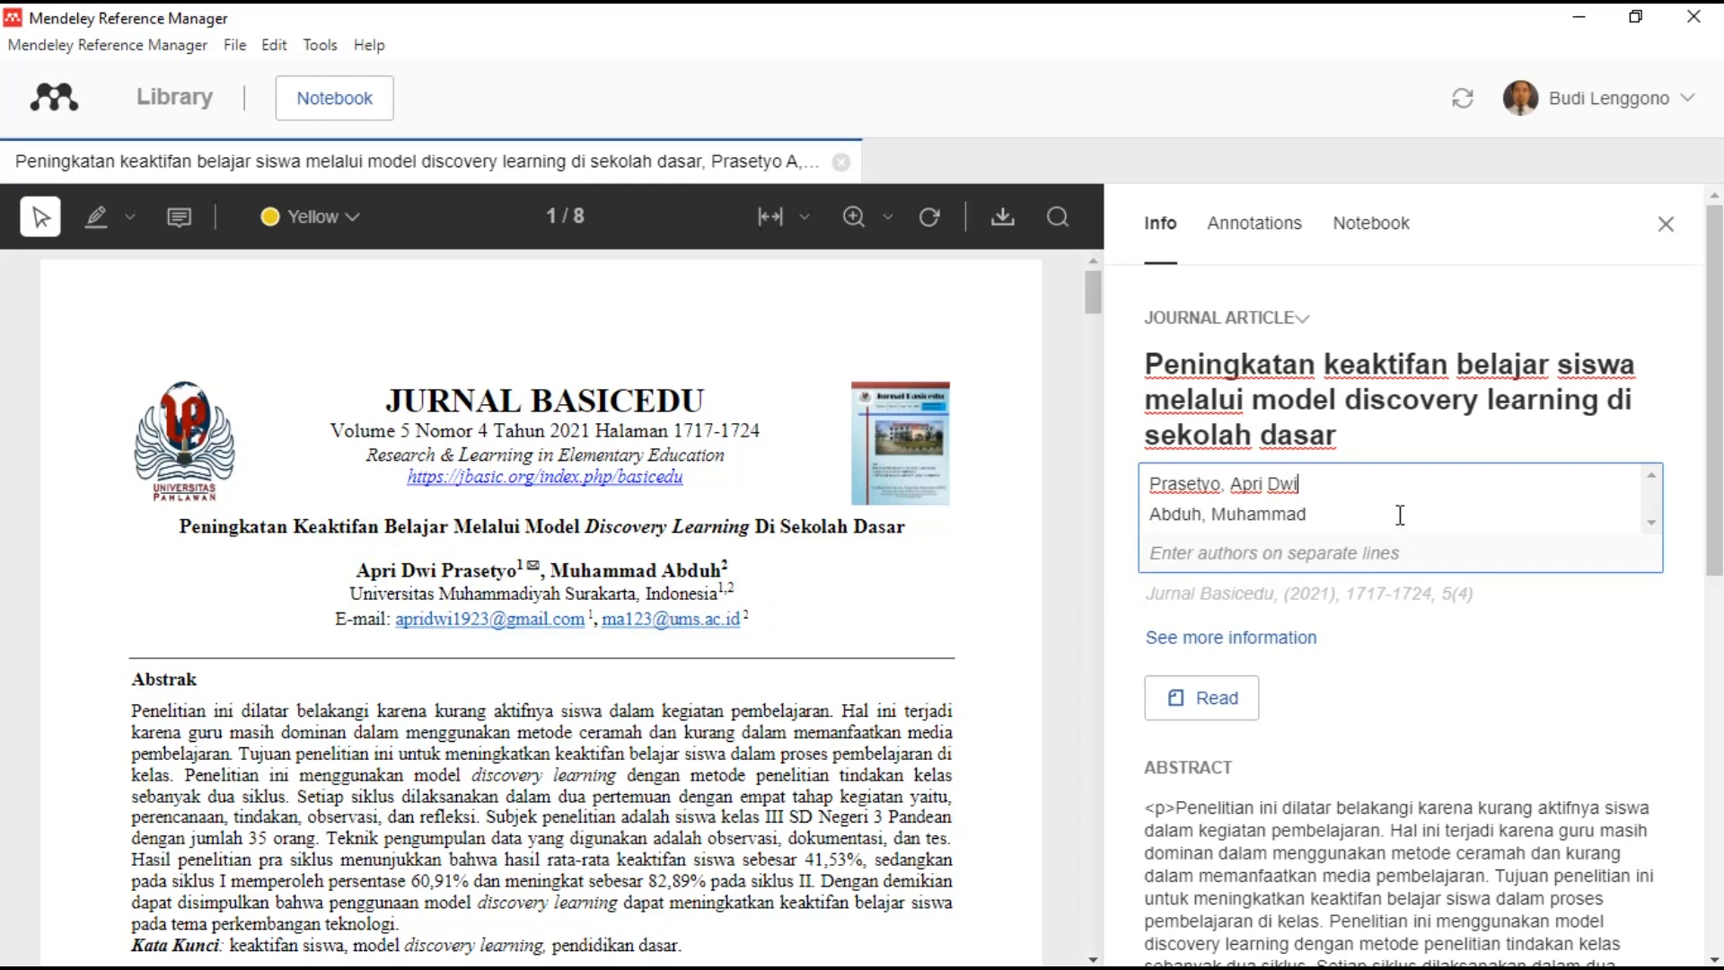
{"action": "left_click", "coordinate": [1439, 596]}
{"action": "scroll", "coordinate": [1400, 539], "scroll_direction": "down", "scroll_amount": 3}
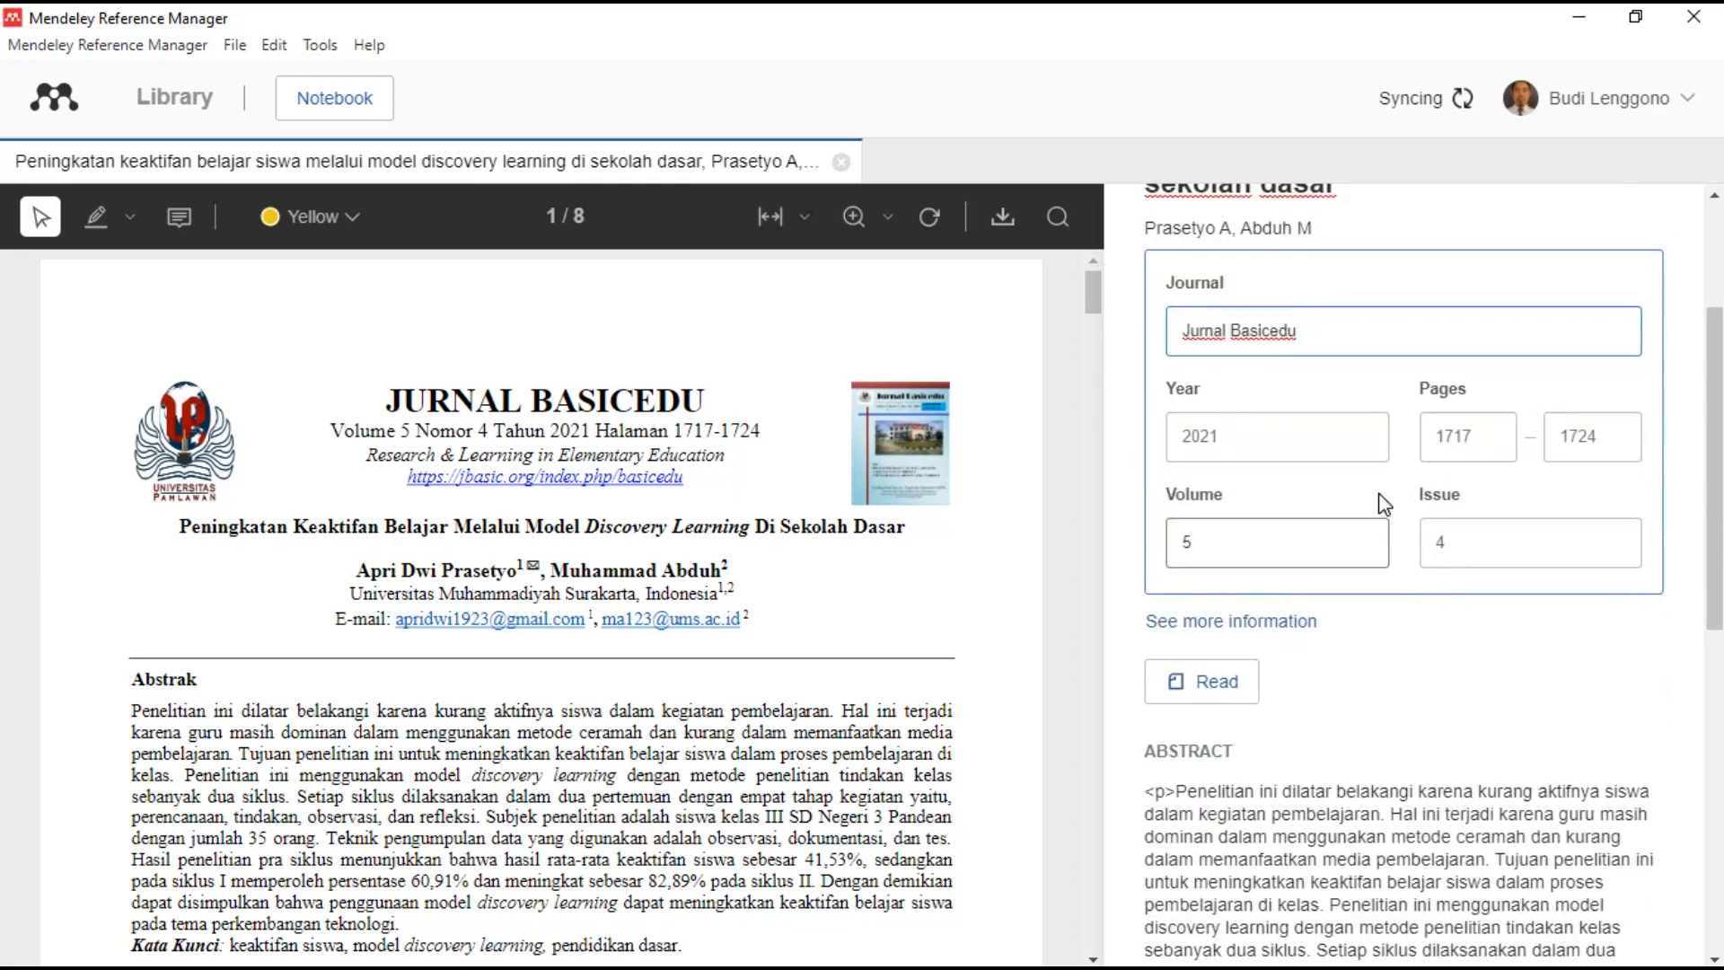
{"action": "scroll", "coordinate": [1424, 574], "scroll_direction": "down", "scroll_amount": 8}
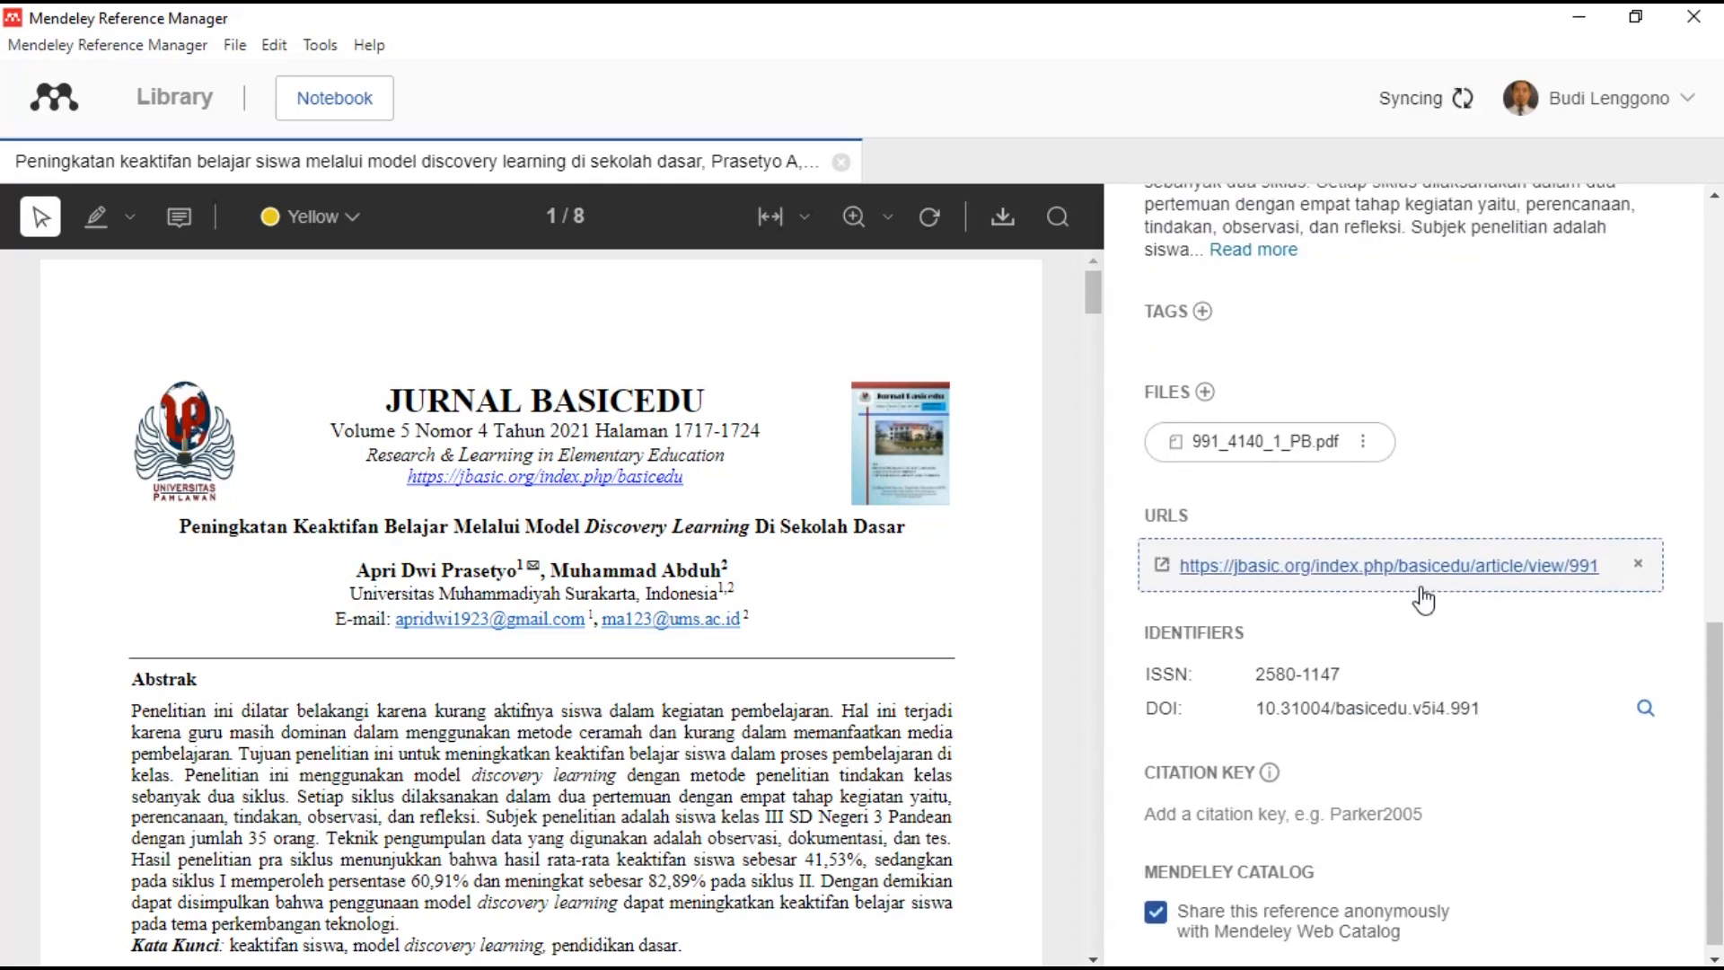
{"action": "scroll", "coordinate": [1586, 324], "scroll_direction": "up", "scroll_amount": 10}
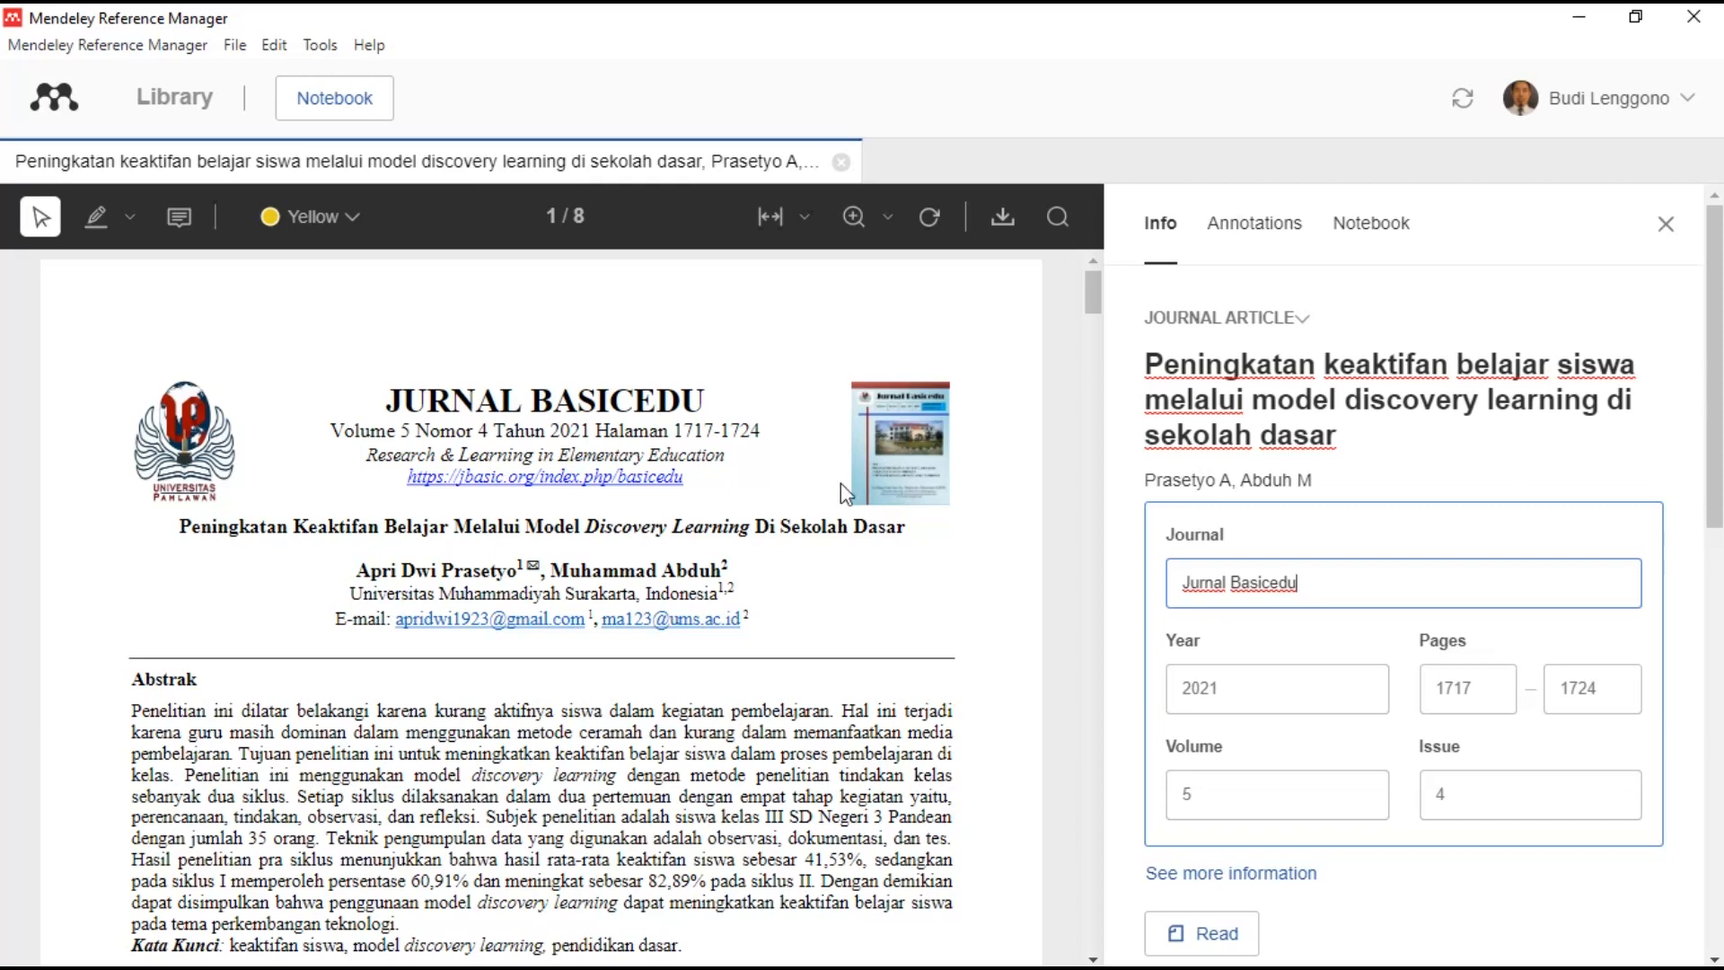
{"action": "left_click", "coordinate": [1666, 223]}
{"action": "left_click", "coordinate": [841, 162]}
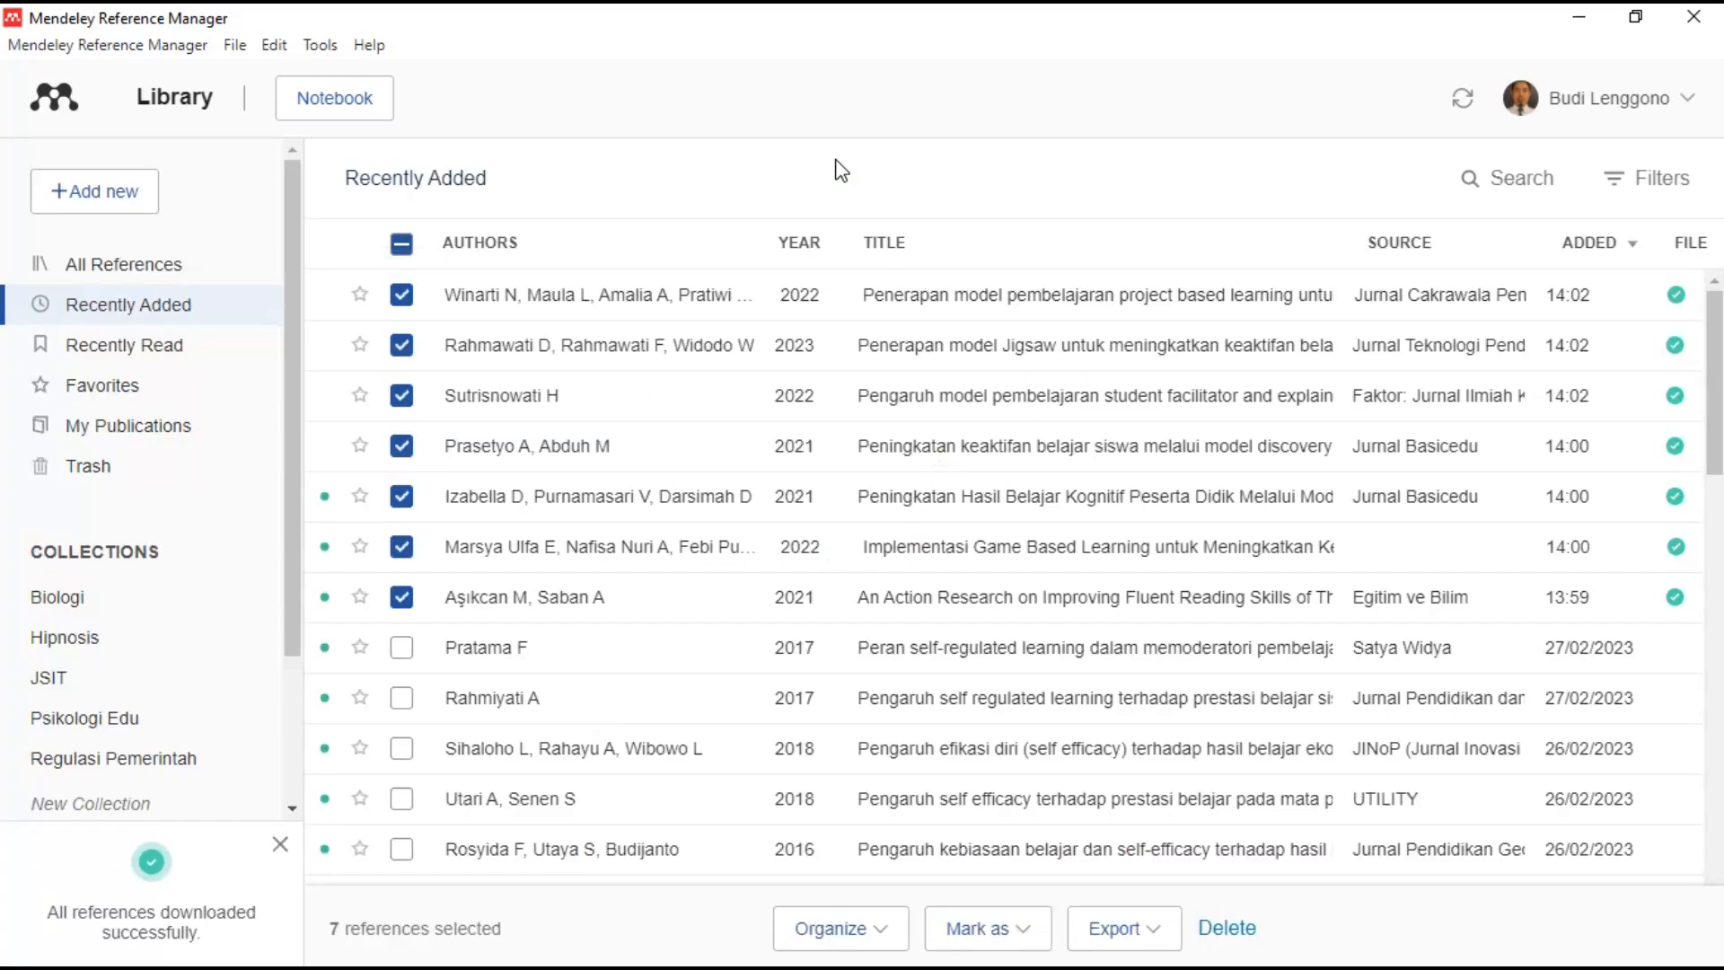
- Copy the Hasil Belajar Kognitif article's title from 'Hasil' through 'Dasar', then minimize to the desktop
{"action": "left_click", "coordinate": [911, 508]}
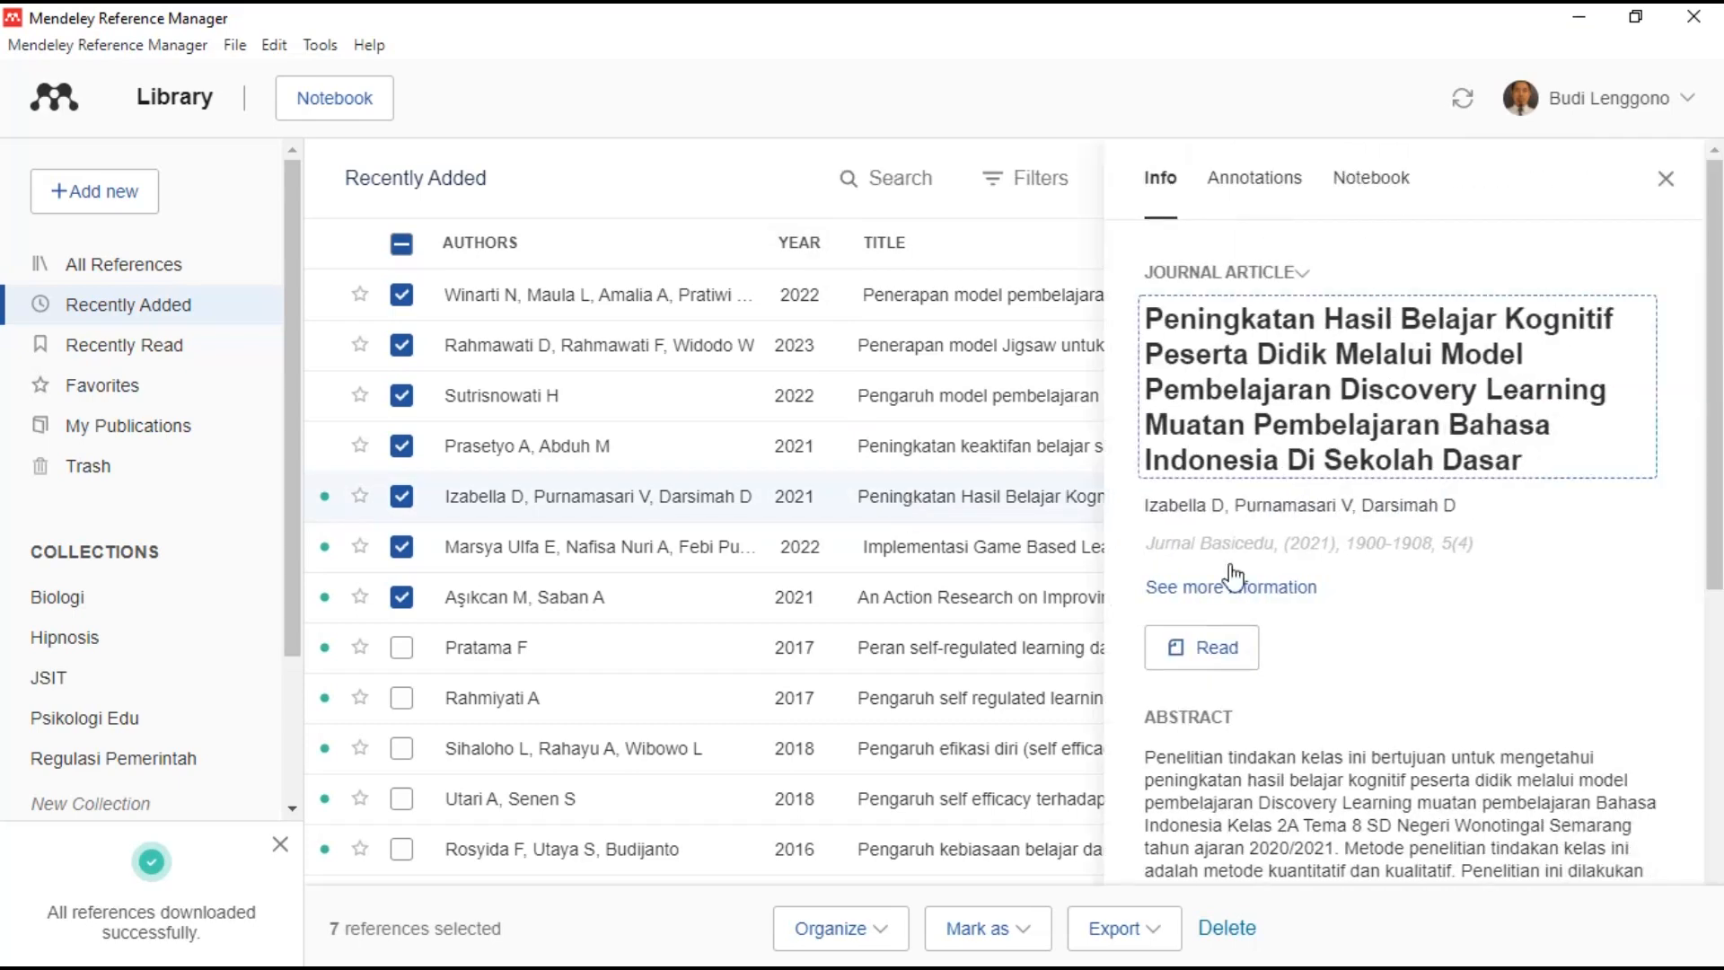
{"action": "left_click", "coordinate": [1188, 643]}
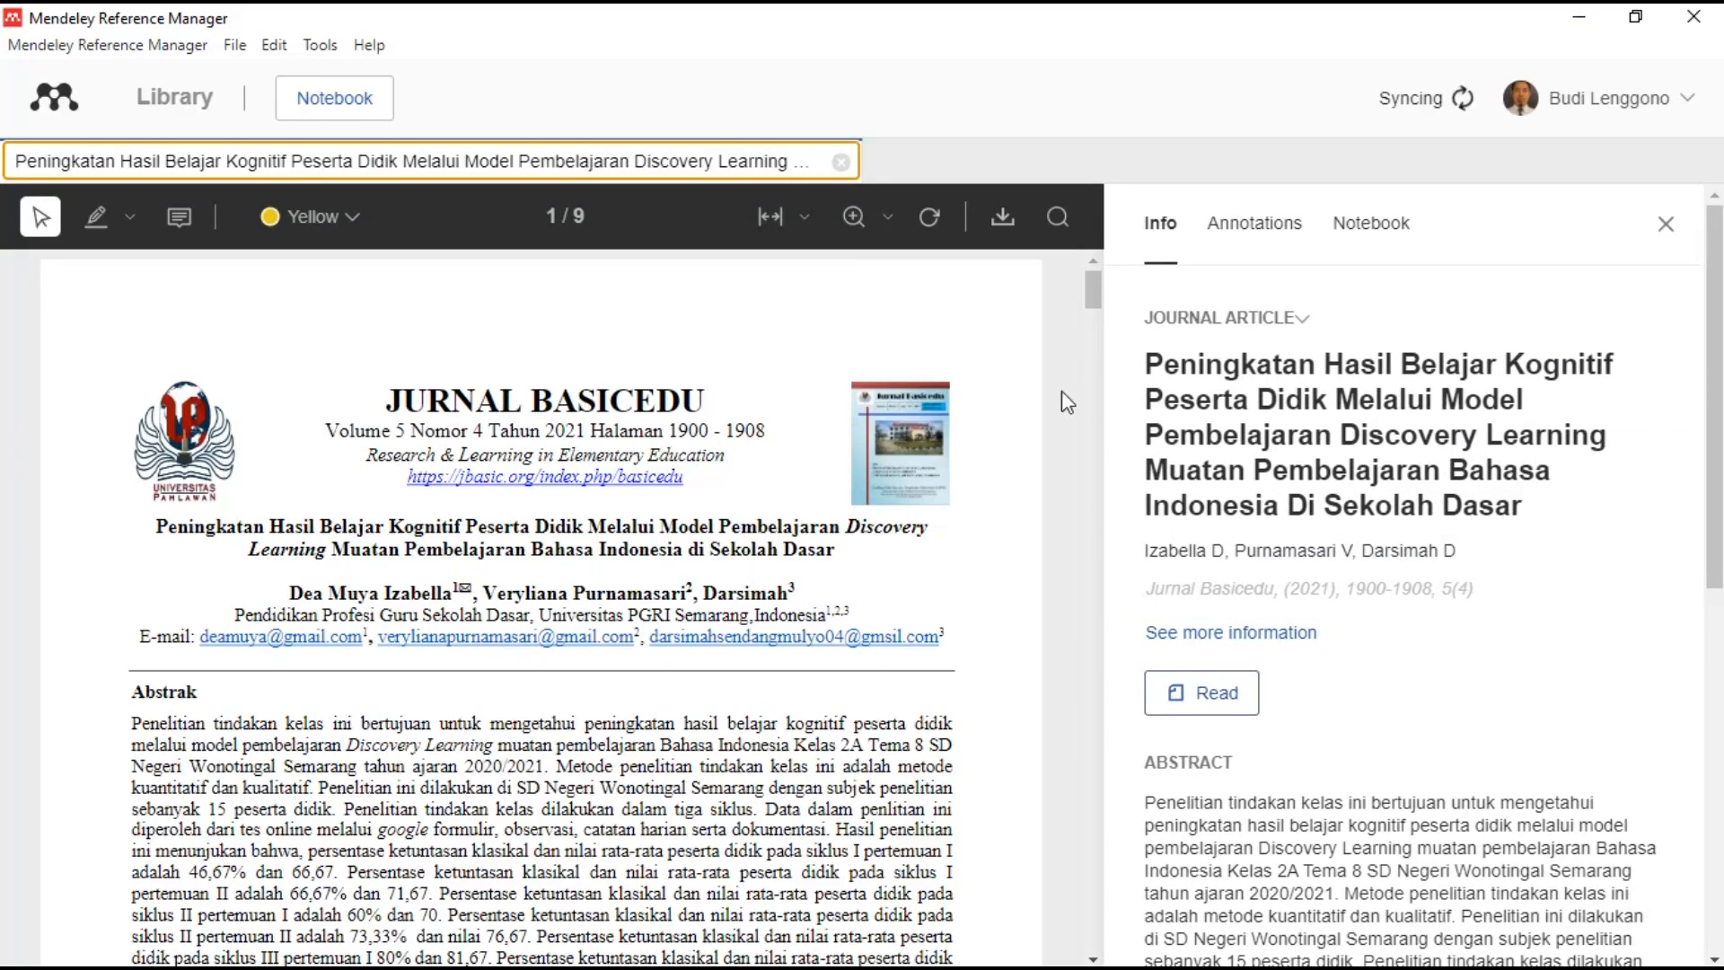
{"action": "left_click", "coordinate": [1531, 508]}
{"action": "left_click_drag", "start_coordinate": [1531, 508], "coordinate": [1325, 364]}
{"action": "key", "text": "ctrl+c"}
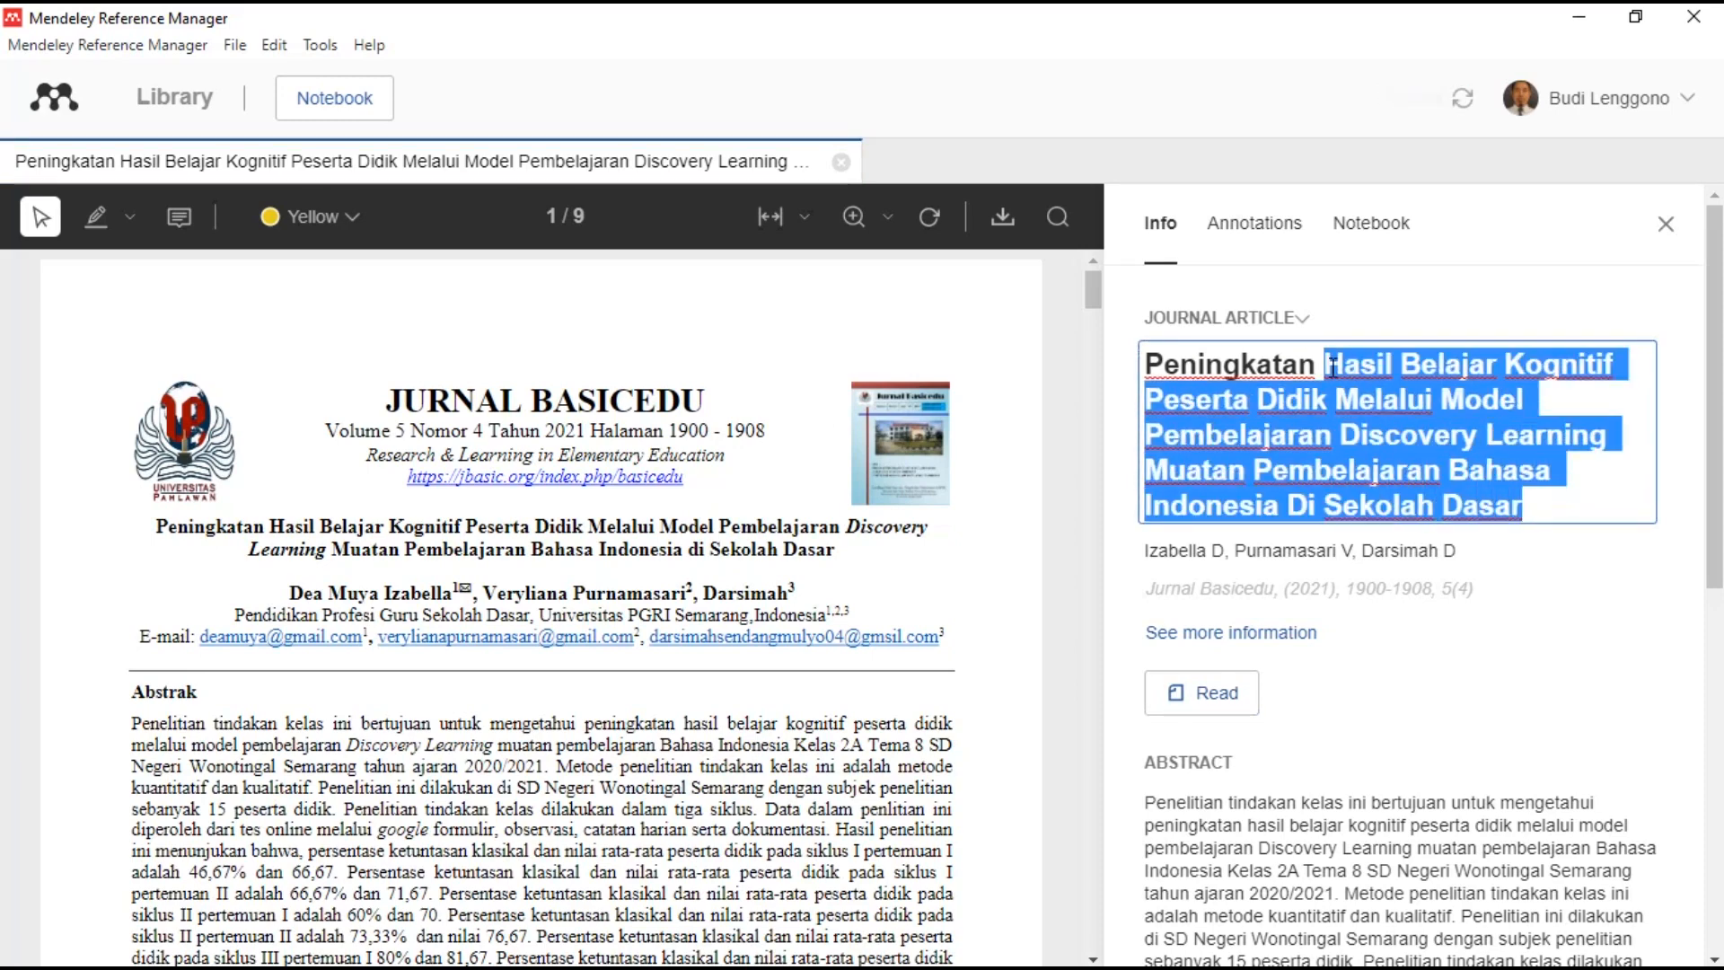
{"action": "left_click", "coordinate": [1579, 16]}
{"action": "left_click", "coordinate": [1582, 16]}
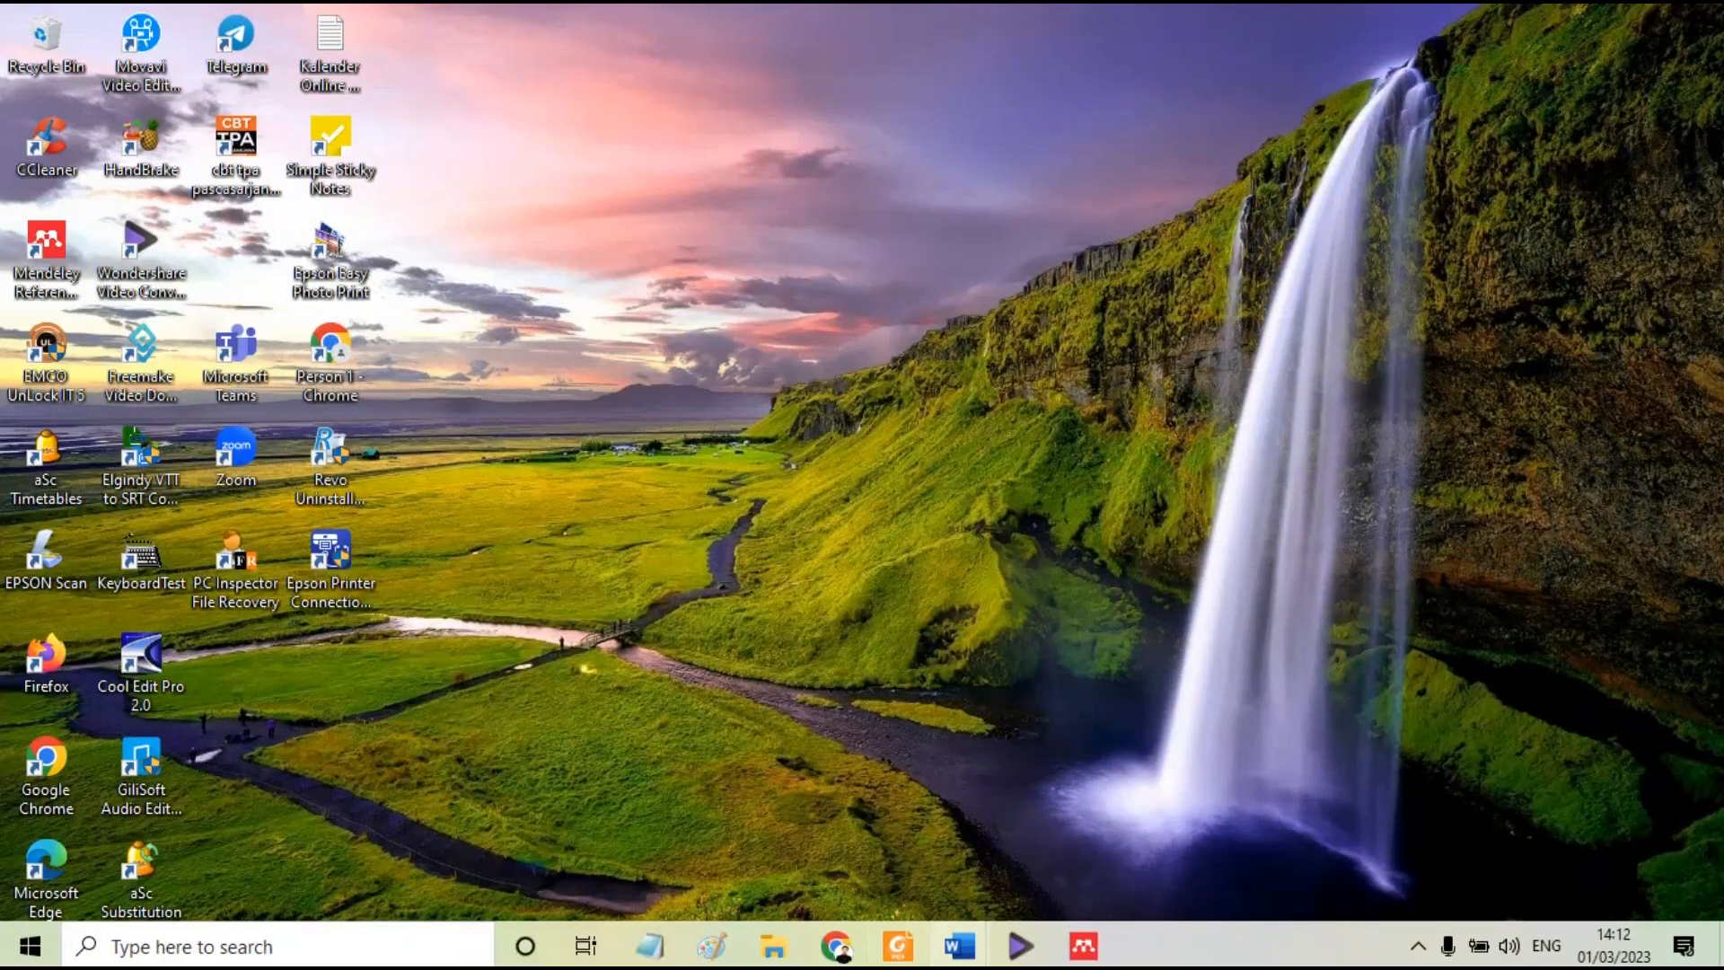
- Lowercase the copied title words in Word's Document2 with Shift+F3 and paste them back into Mendeley
{"action": "mouse_move", "coordinate": [959, 945]}
{"action": "left_click", "coordinate": [1443, 845]}
{"action": "key", "text": "ctrl+v"}
{"action": "left_click_drag", "start_coordinate": [878, 461], "coordinate": [486, 408]}
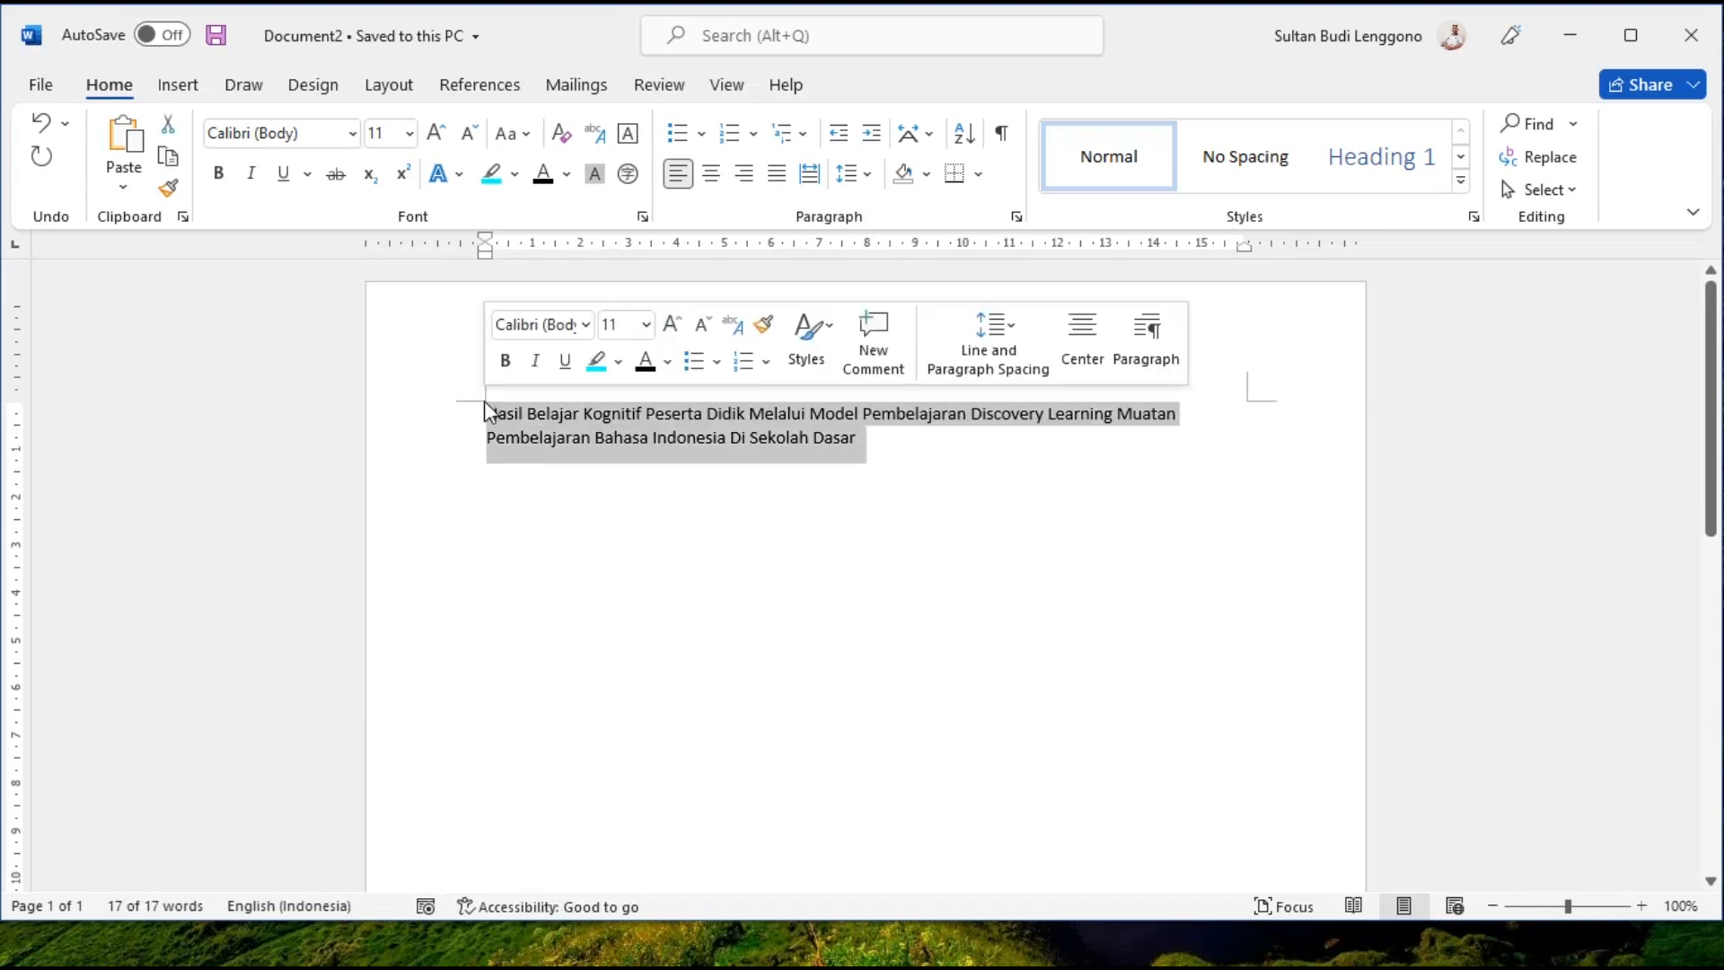
{"action": "key", "text": "shift+F3"}
{"action": "key", "text": "shift+F3"}
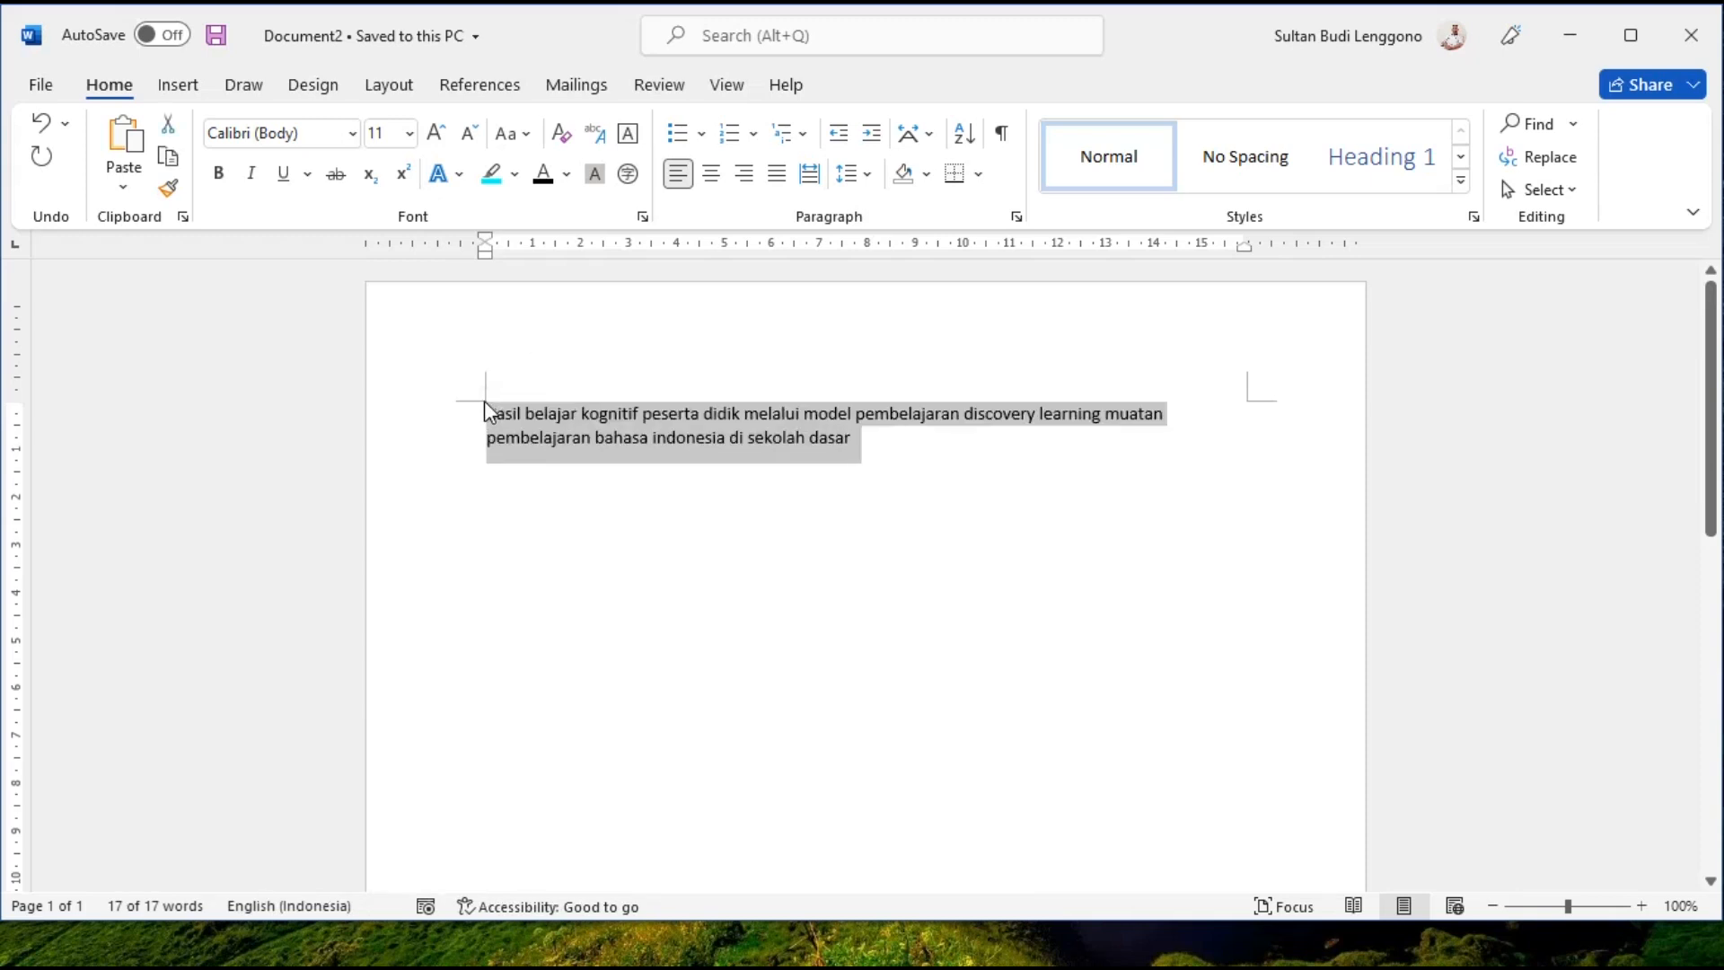
{"action": "key", "text": "Delete"}
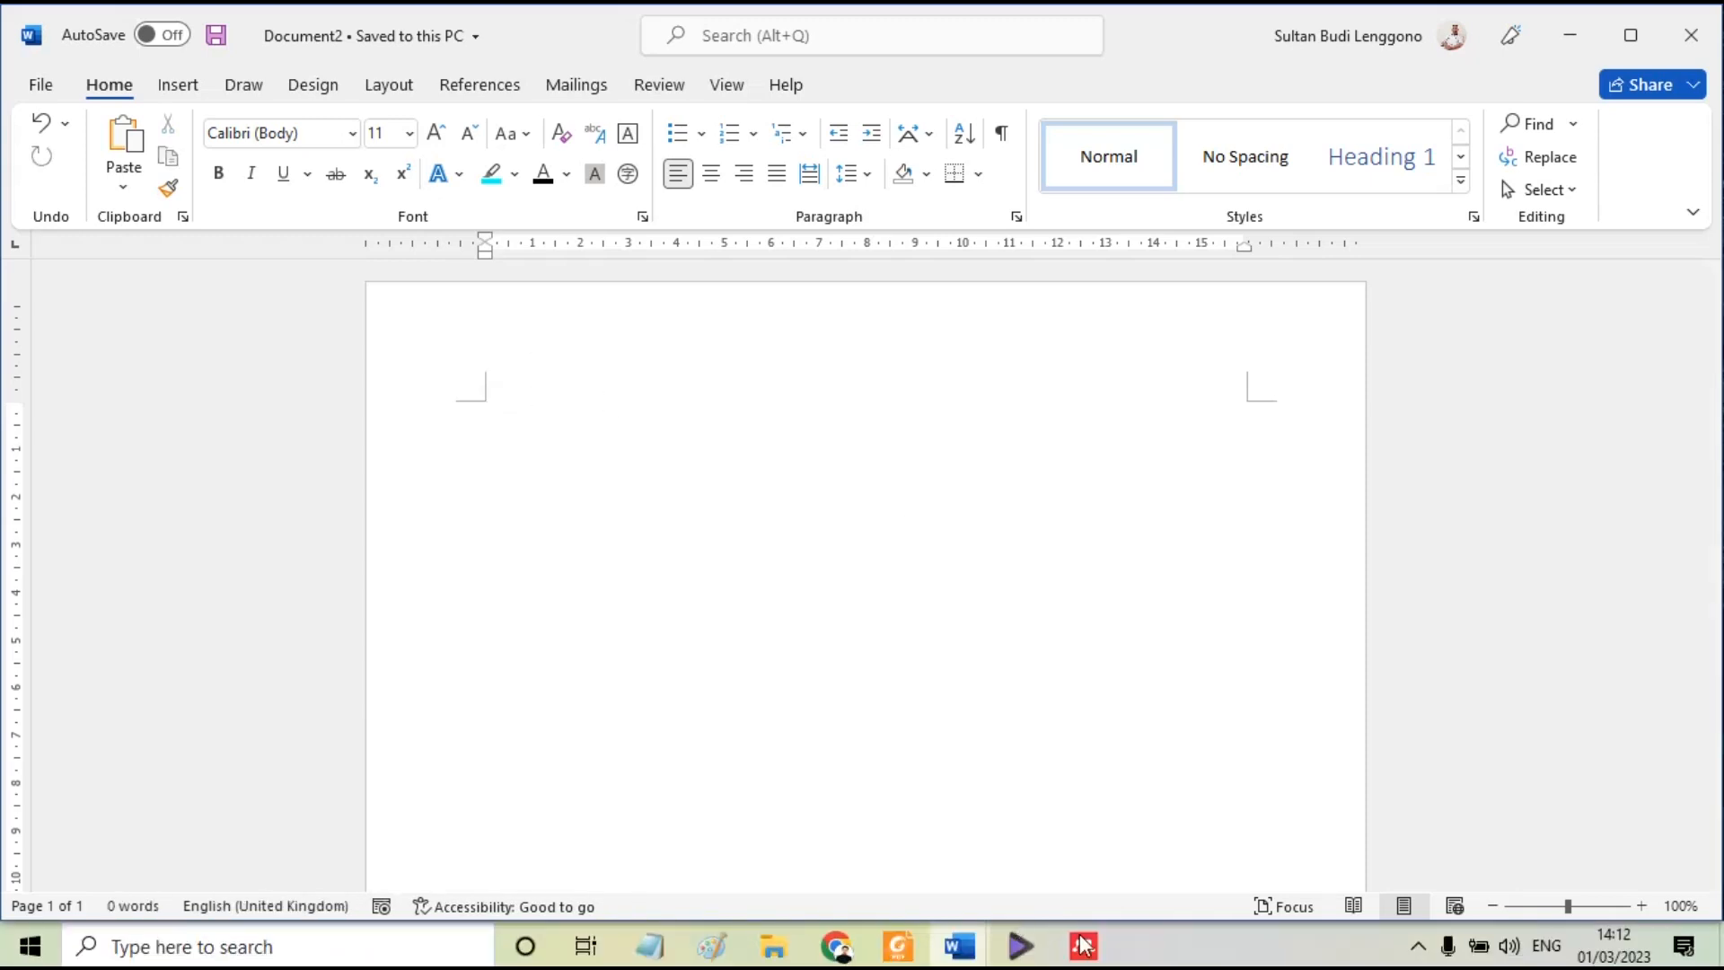
{"action": "left_click", "coordinate": [1081, 948]}
{"action": "type", "text": "hasil belajar kognitif peserta didik melalui model pembelajaran discovery learning muatan pembelajaran bahasa indonesia di sekolah dasar"}
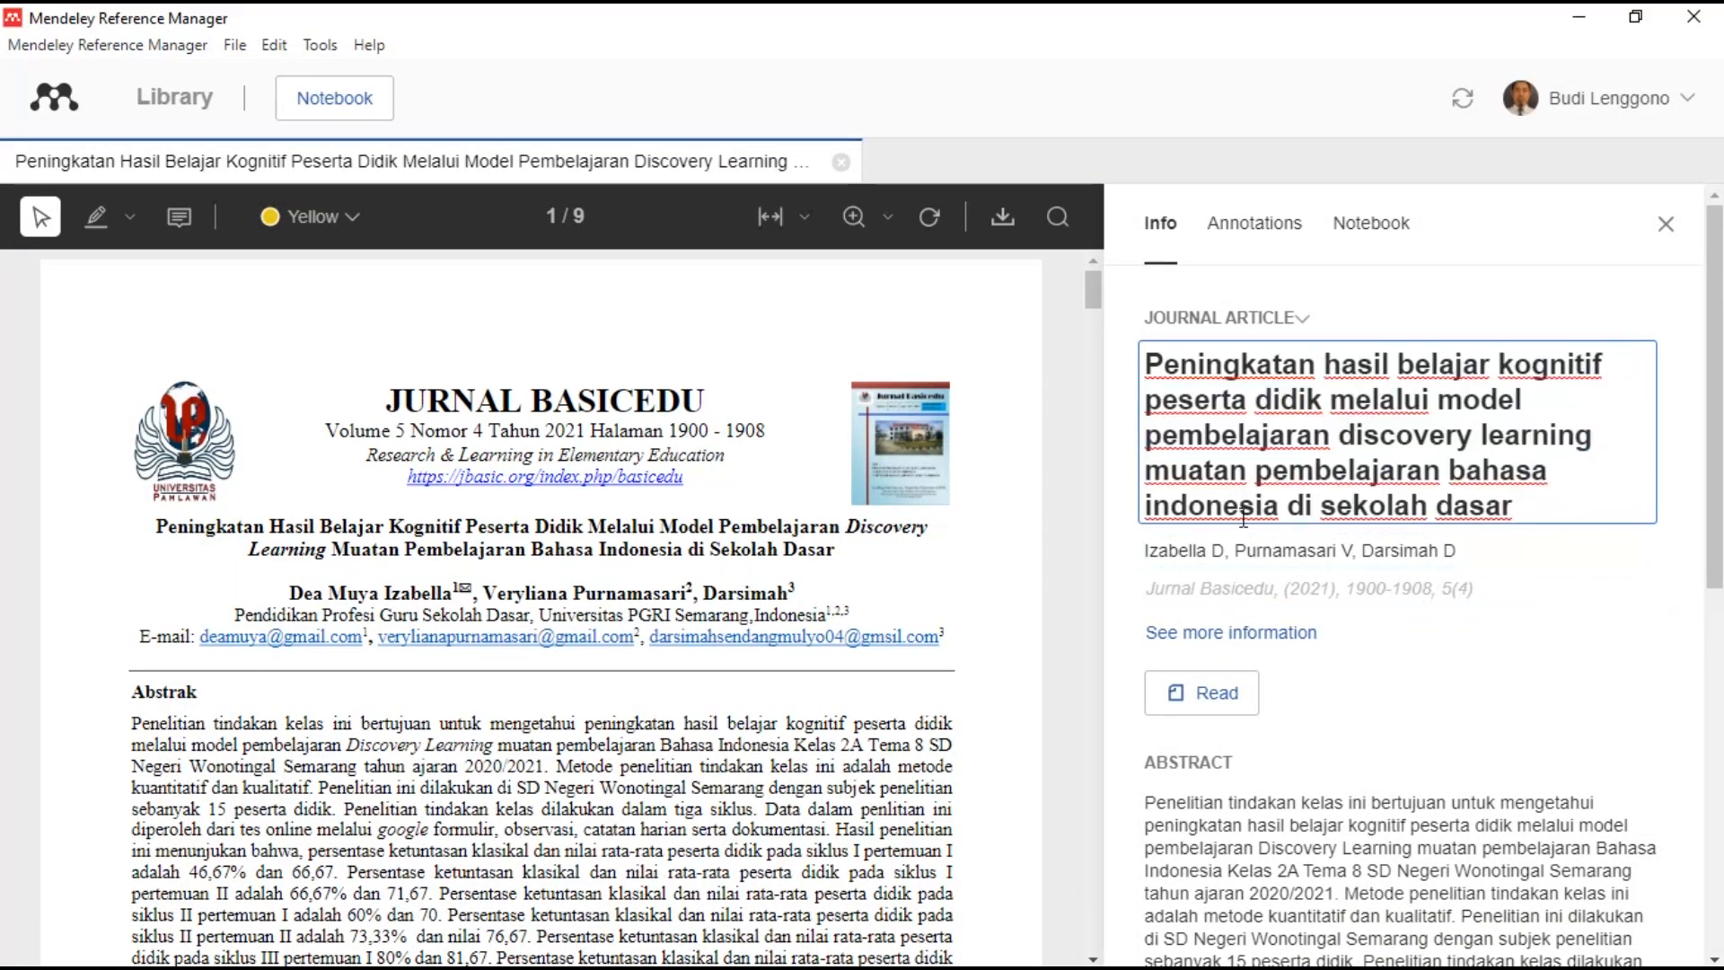
- Capitalise 'Indonesia' in the Kognitif article's title
{"action": "left_click", "coordinate": [1159, 507]}
{"action": "key", "text": "BackSpace"}
{"action": "type", "text": "I"}
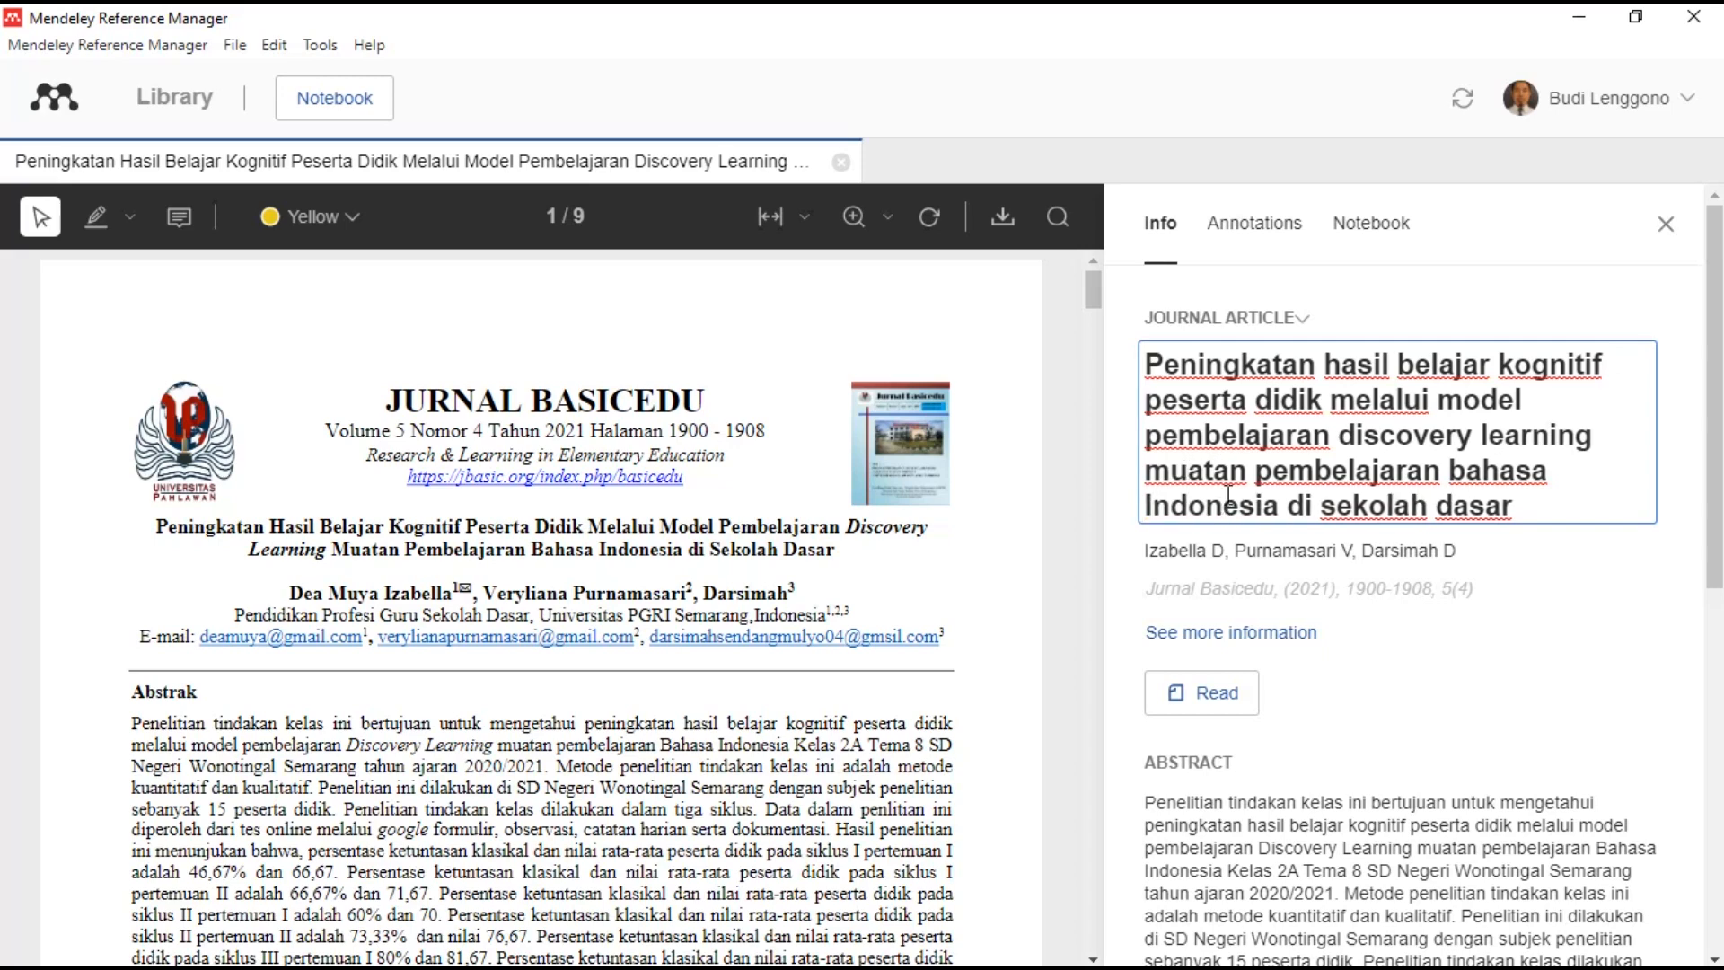
- Review the authors and journal details, then close the details panel and the PDF
{"action": "left_click", "coordinate": [1530, 564]}
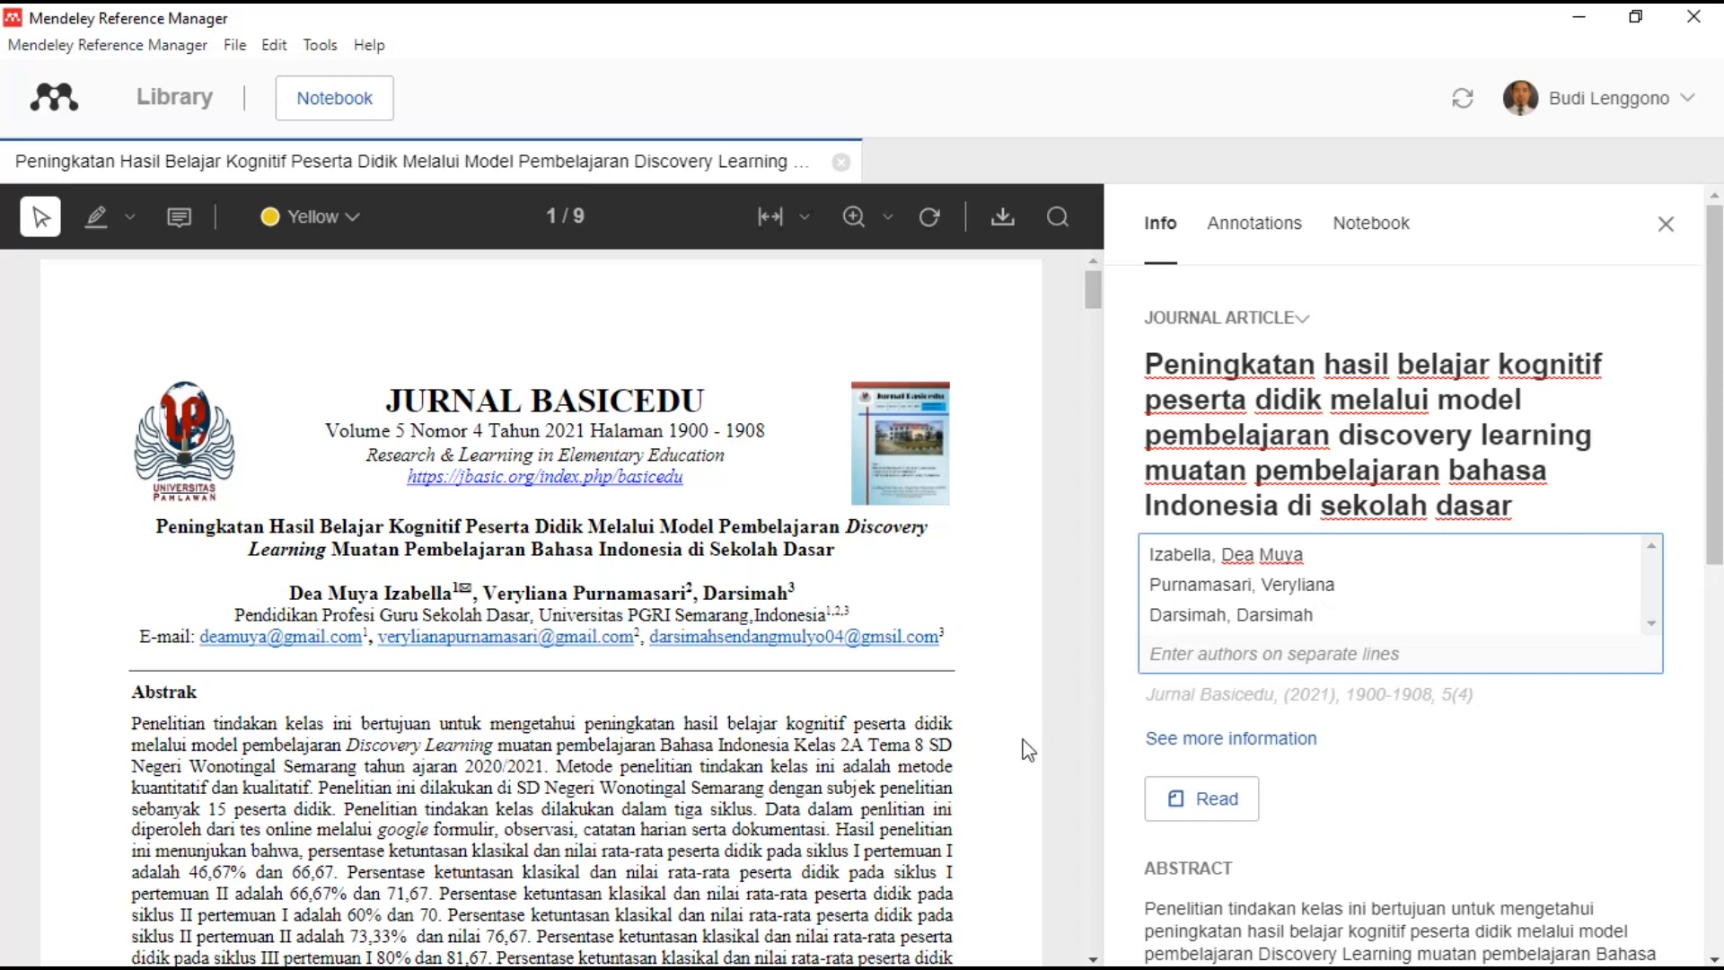
{"action": "left_click", "coordinate": [1361, 698]}
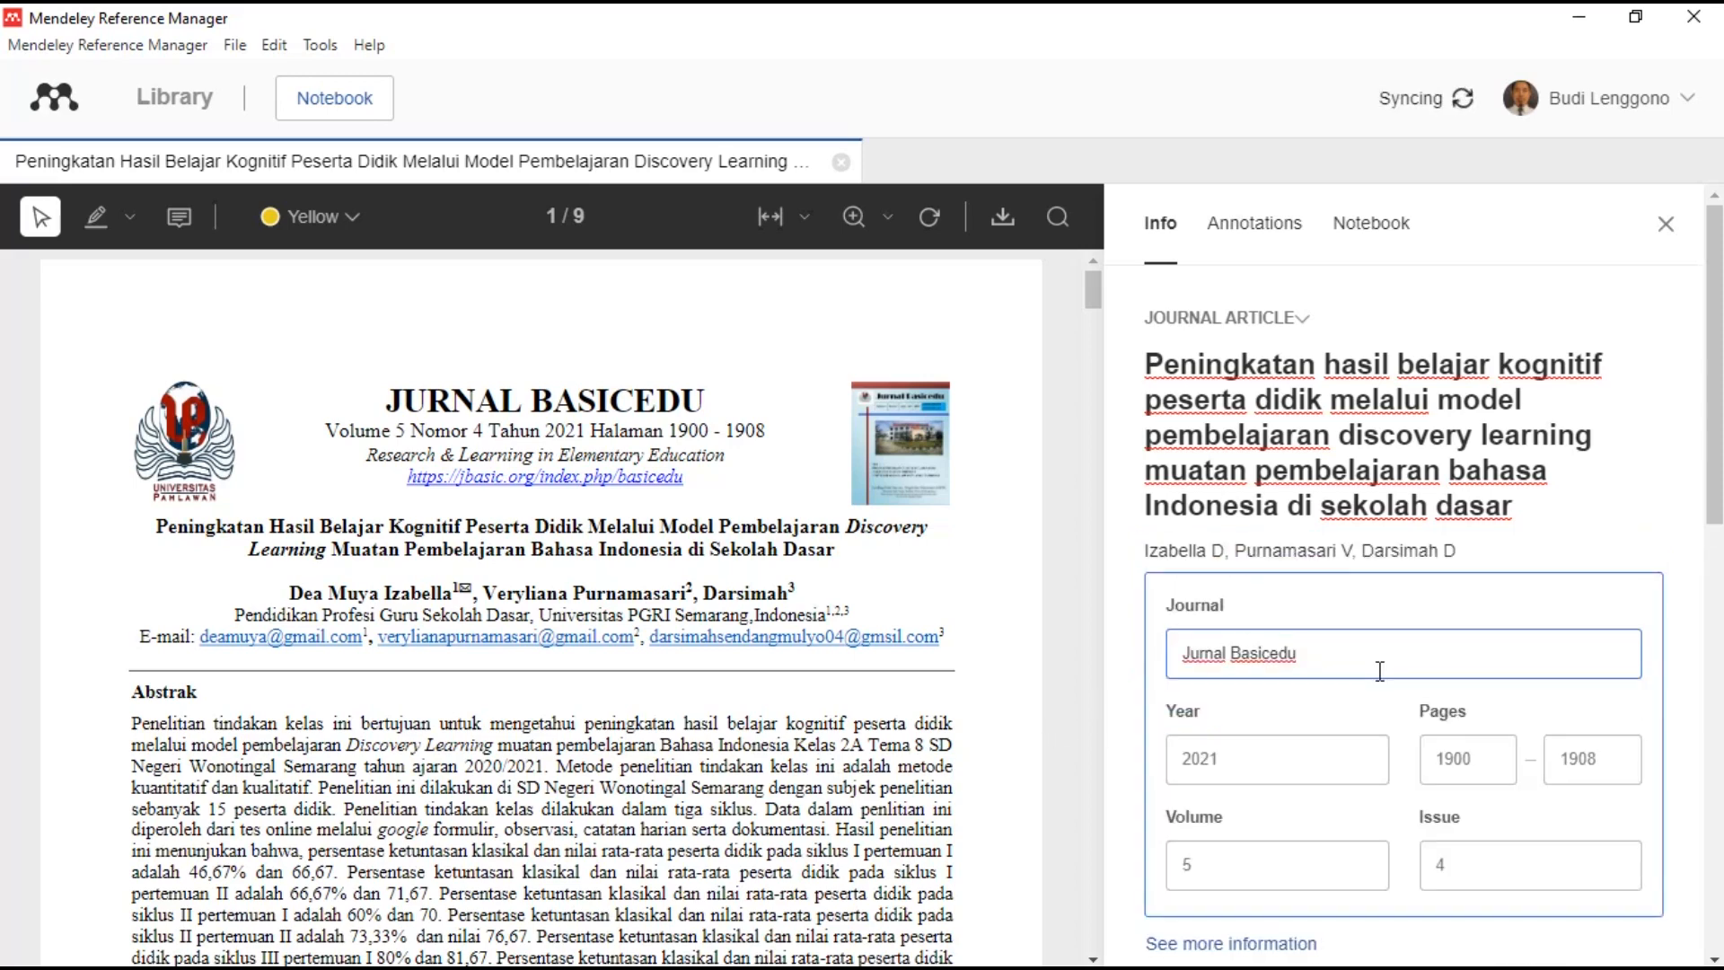
{"action": "left_click", "coordinate": [1665, 224]}
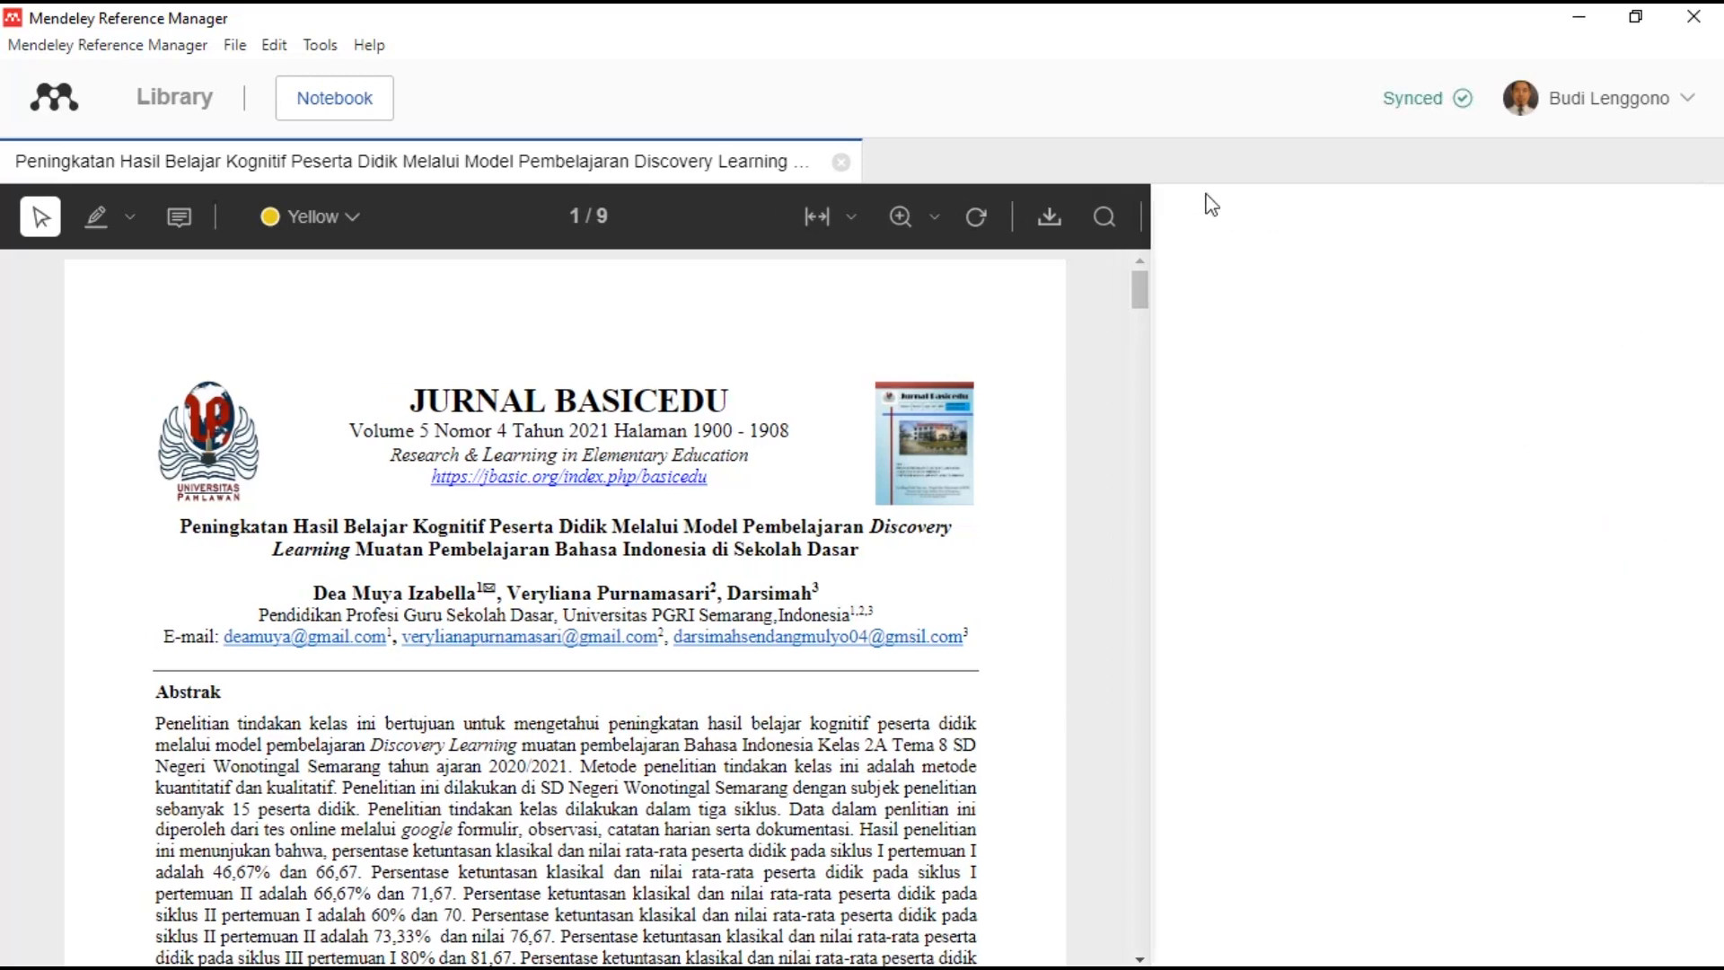
{"action": "left_click", "coordinate": [841, 163]}
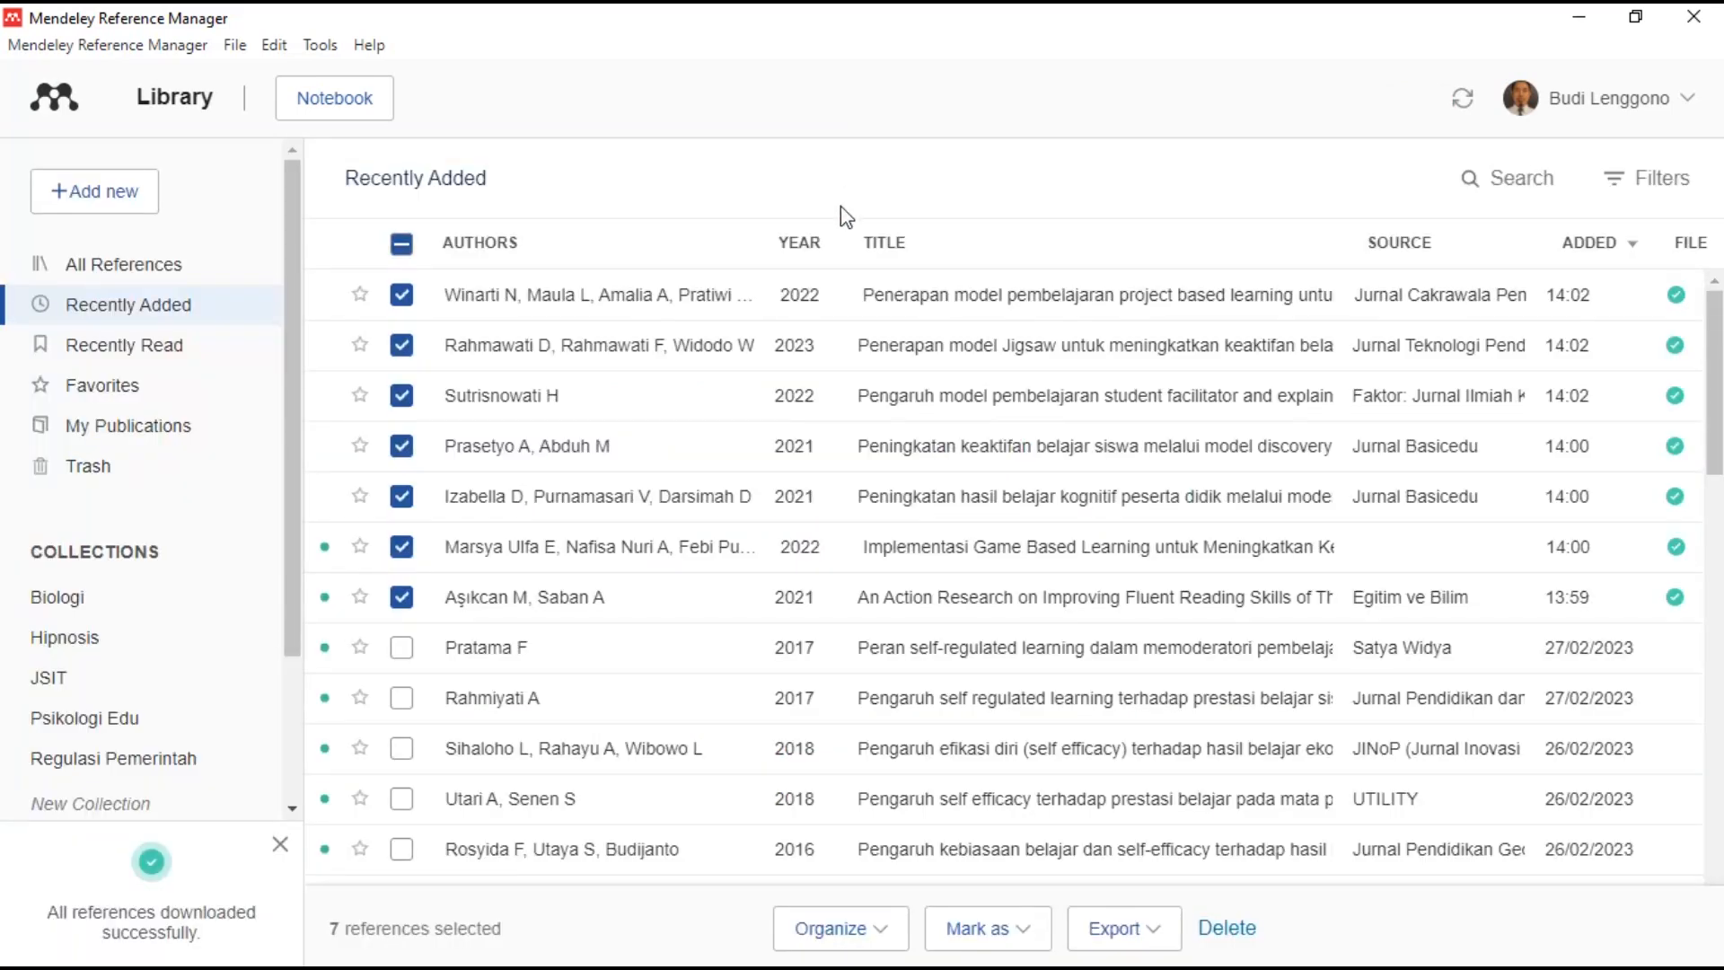
- Open the Game Based Learning article's PDF and select its title words after 'Implementasi'
{"action": "left_click", "coordinate": [941, 556]}
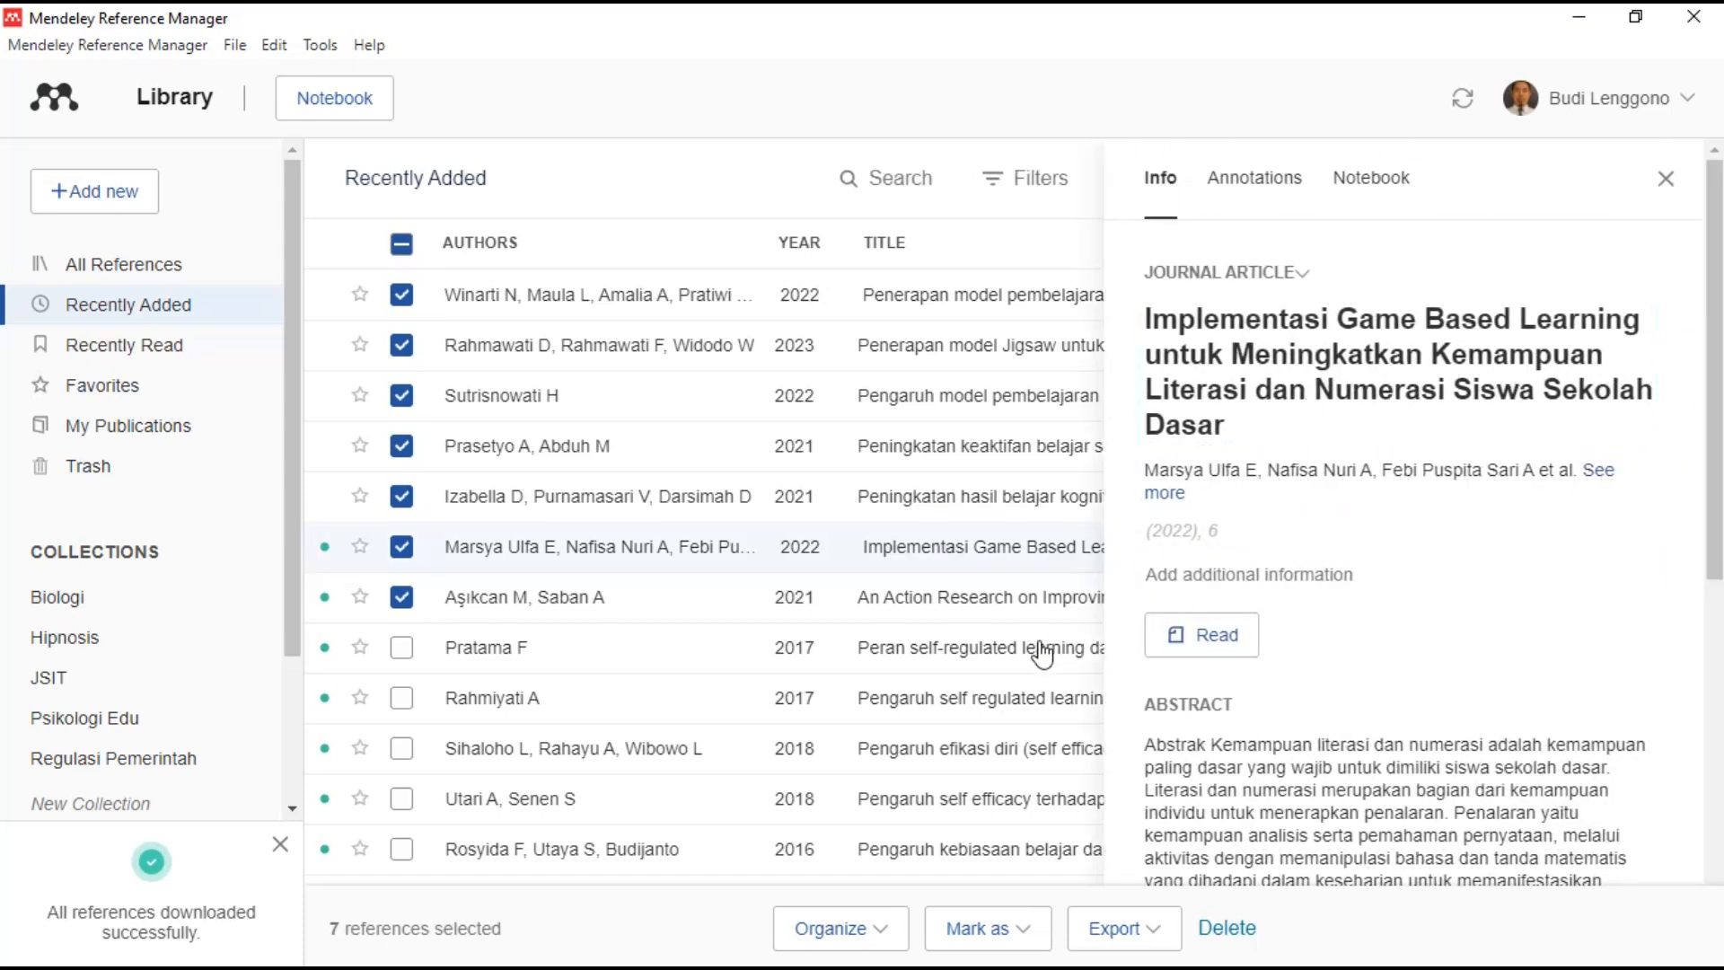
{"action": "left_click", "coordinate": [1232, 647]}
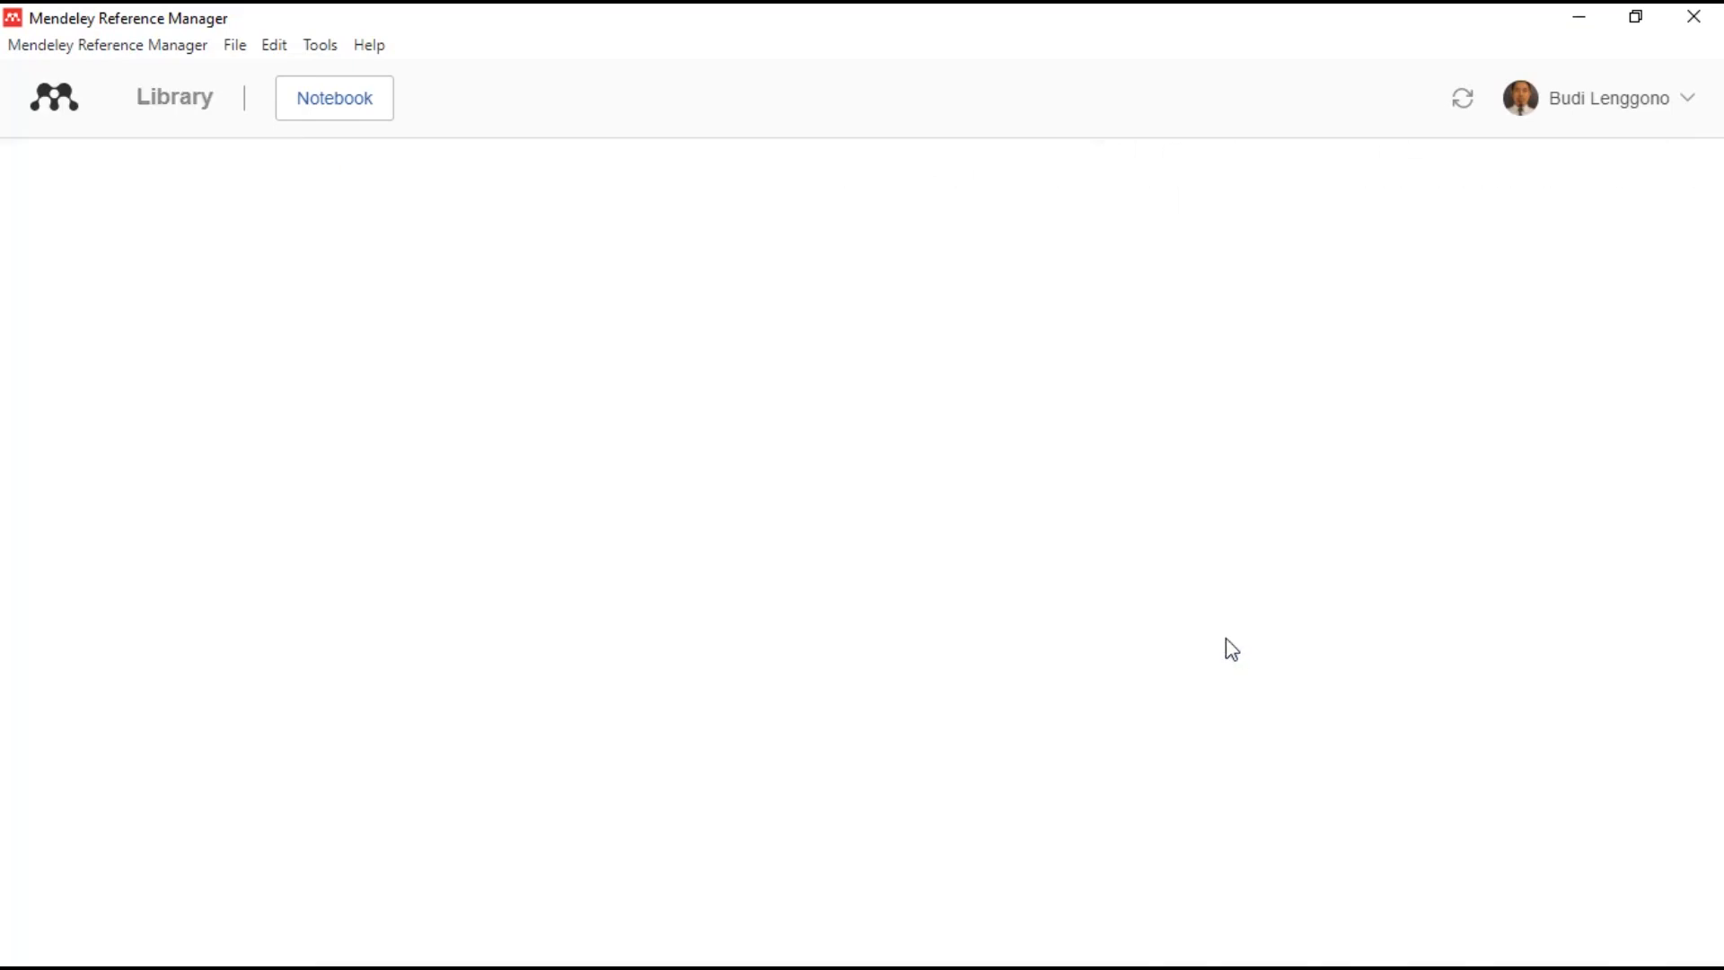
{"action": "left_click", "coordinate": [1336, 435]}
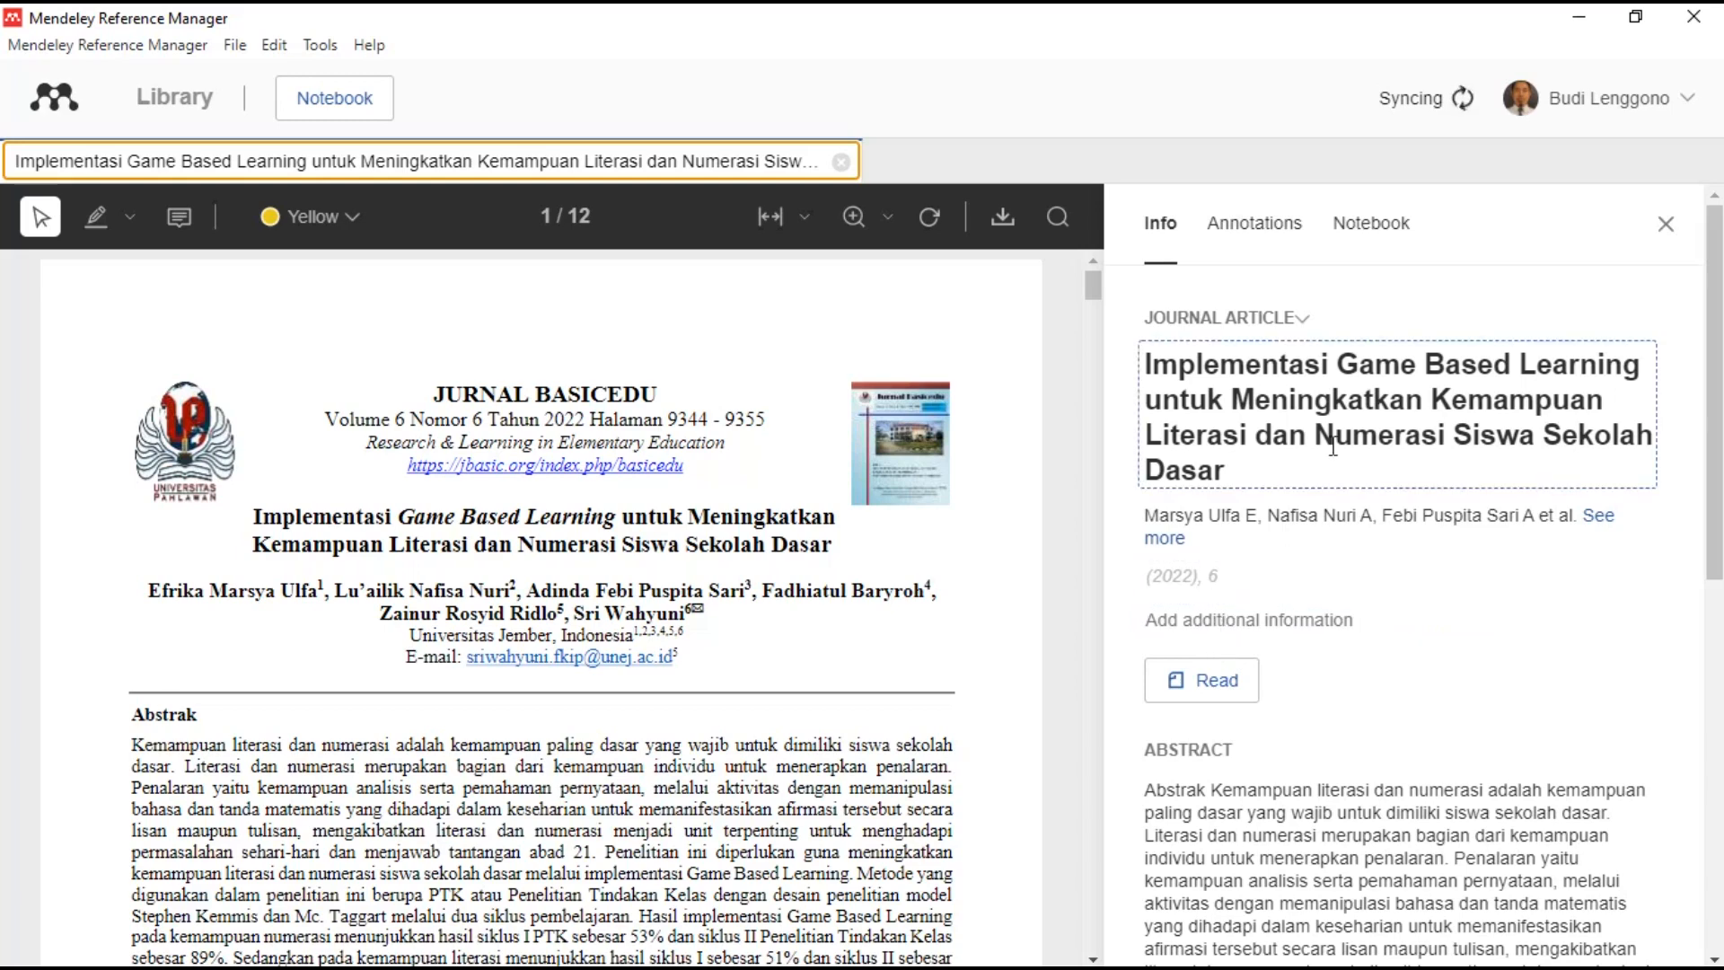
{"action": "left_click_drag", "start_coordinate": [1319, 474], "coordinate": [1344, 359]}
{"action": "key", "text": "ctrl+c"}
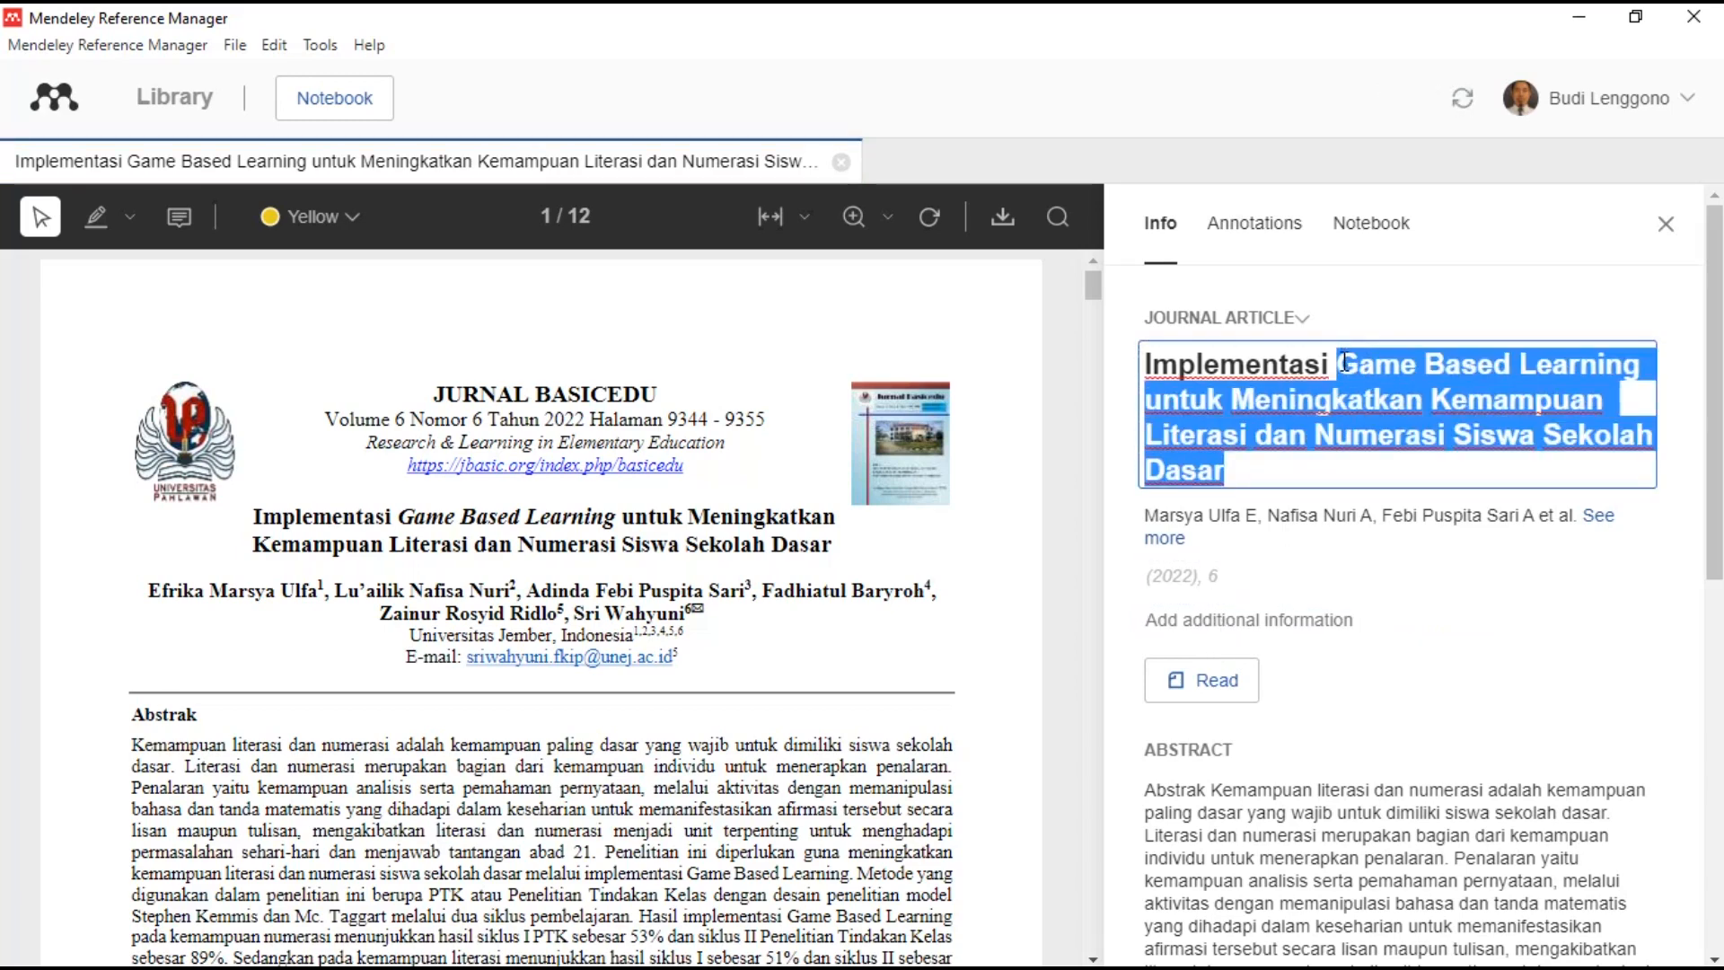
- Convert the title words to lowercase in Word with Shift+F3 and cut them
{"action": "left_click", "coordinate": [1593, 20]}
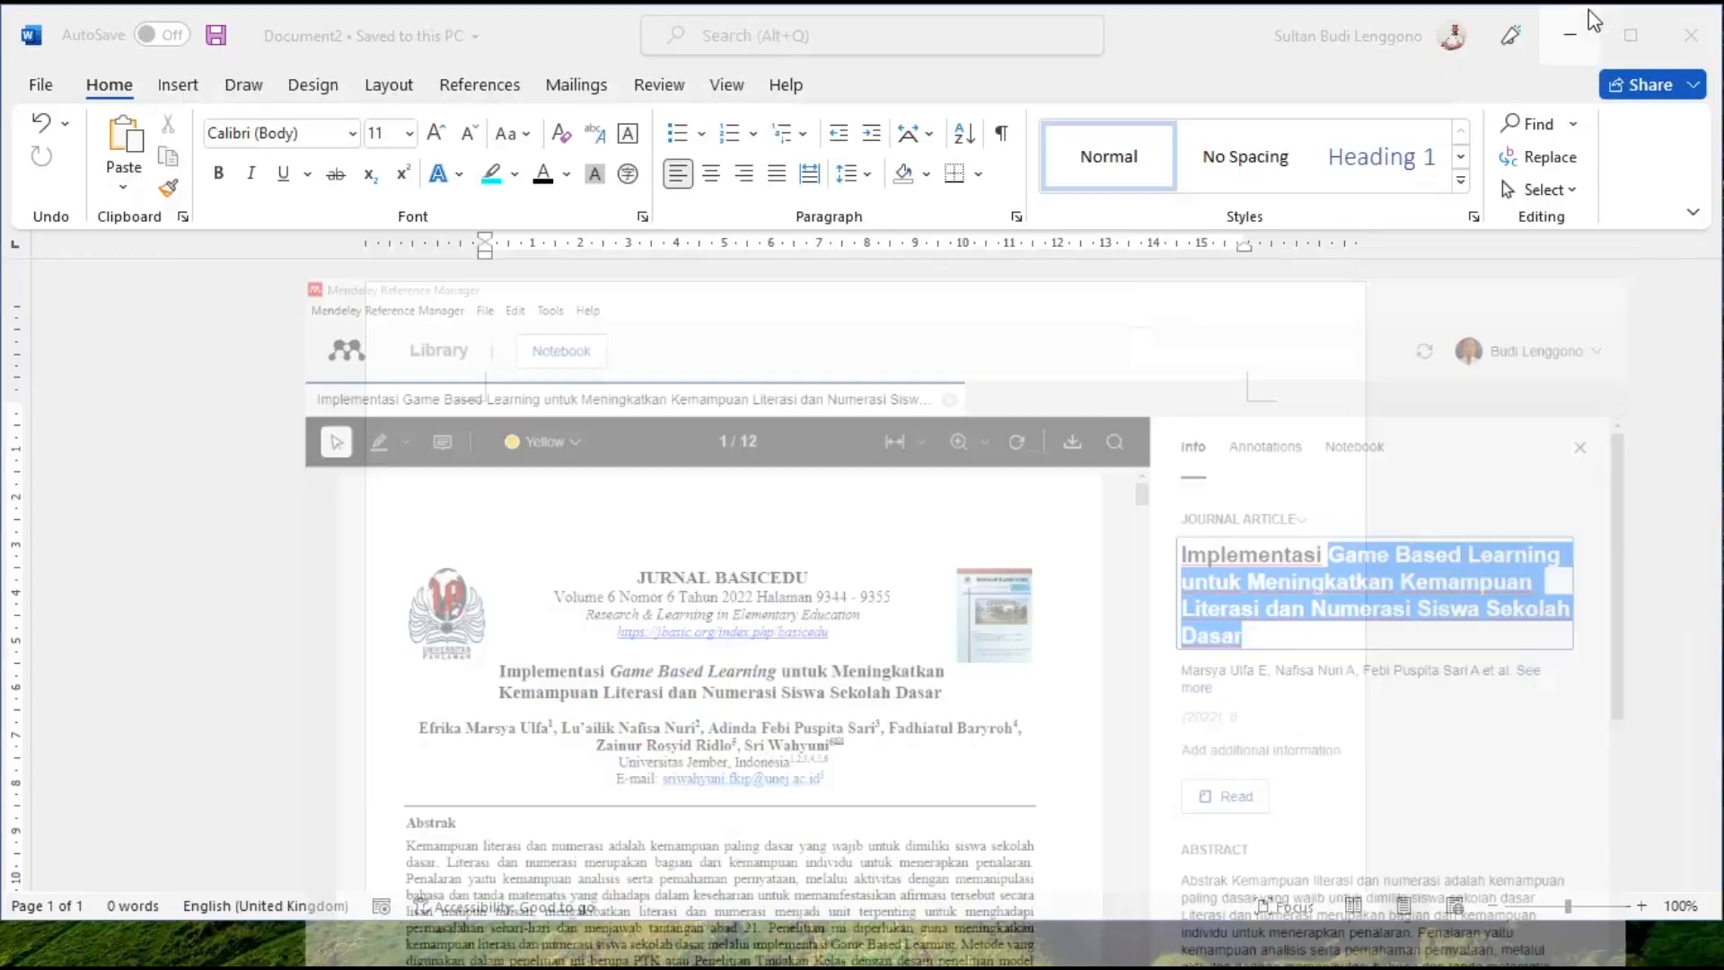
{"action": "key", "text": "ctrl+v"}
{"action": "triple_click", "coordinate": [796, 413]}
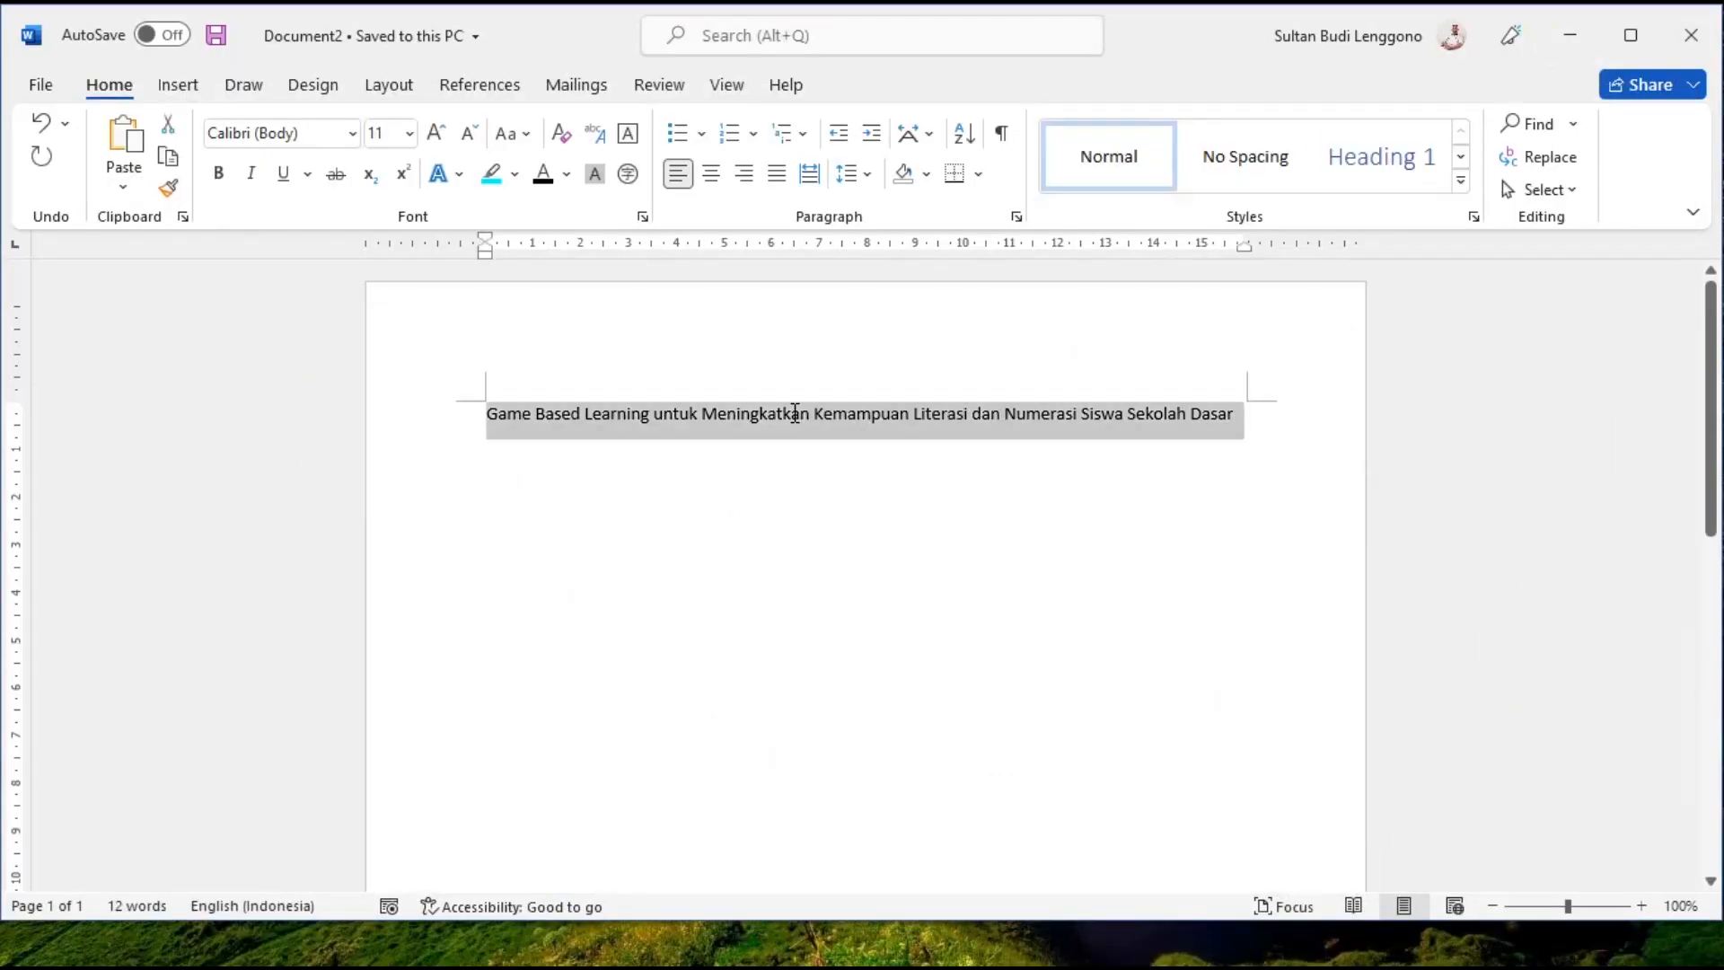
{"action": "key", "text": "shift+F3"}
{"action": "key", "text": "shift+F3"}
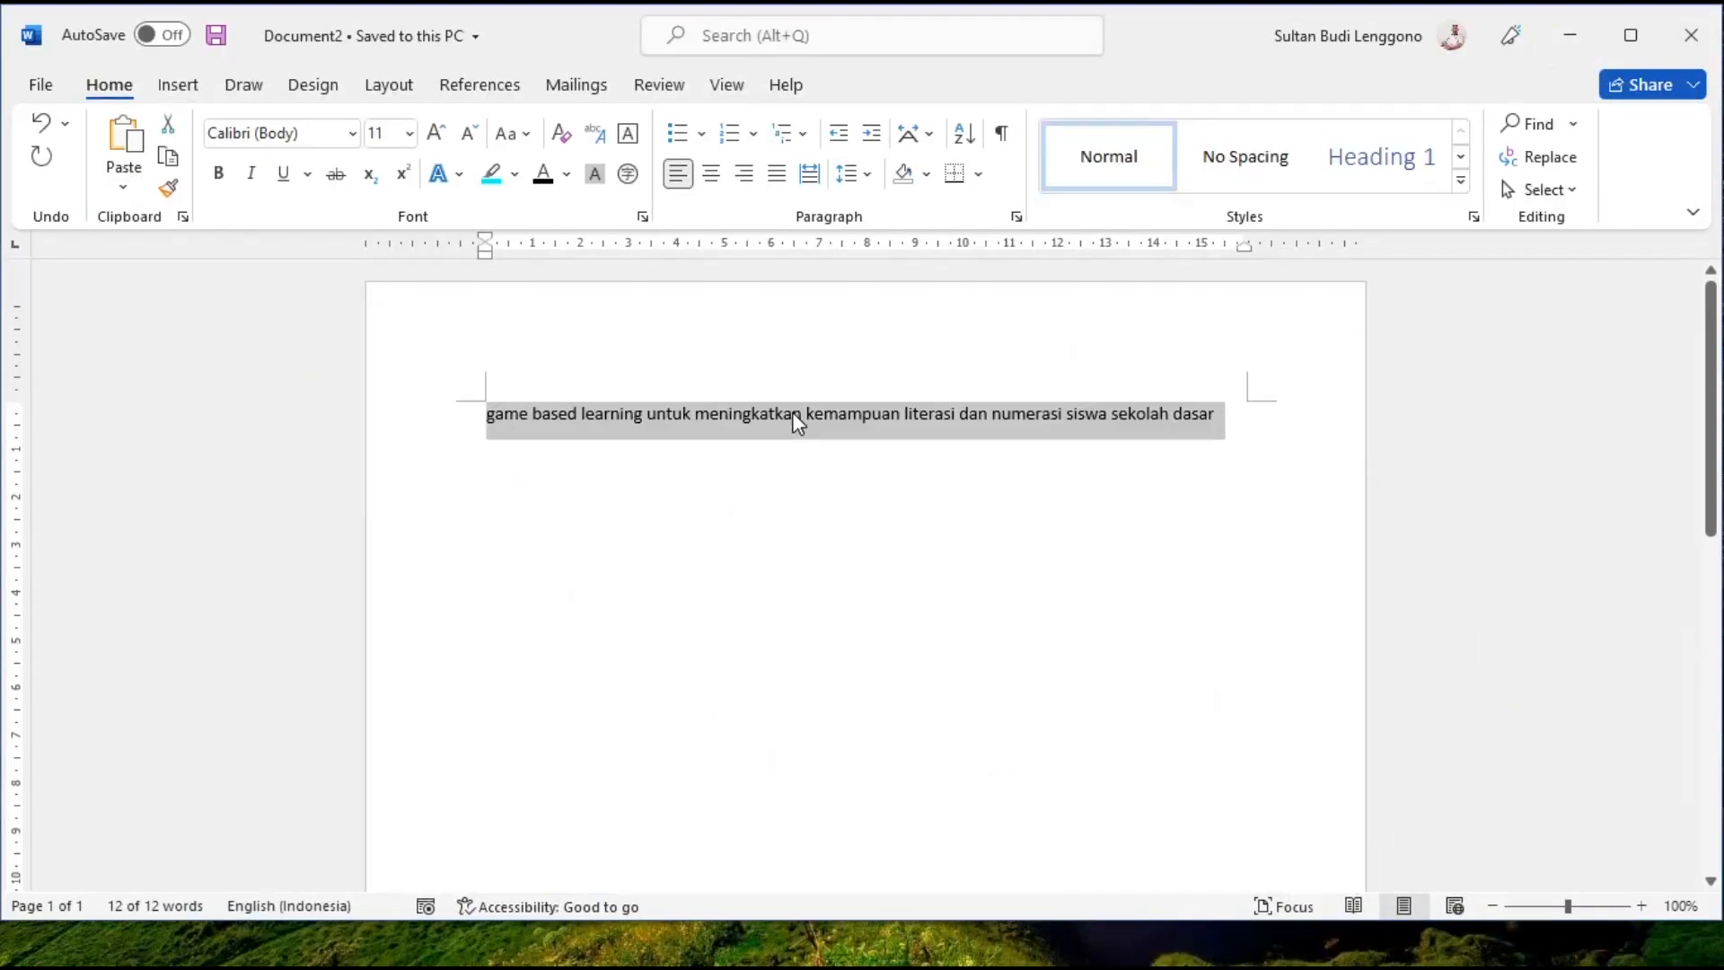
{"action": "key", "text": "ctrl+x"}
{"action": "left_click", "coordinate": [1082, 945]}
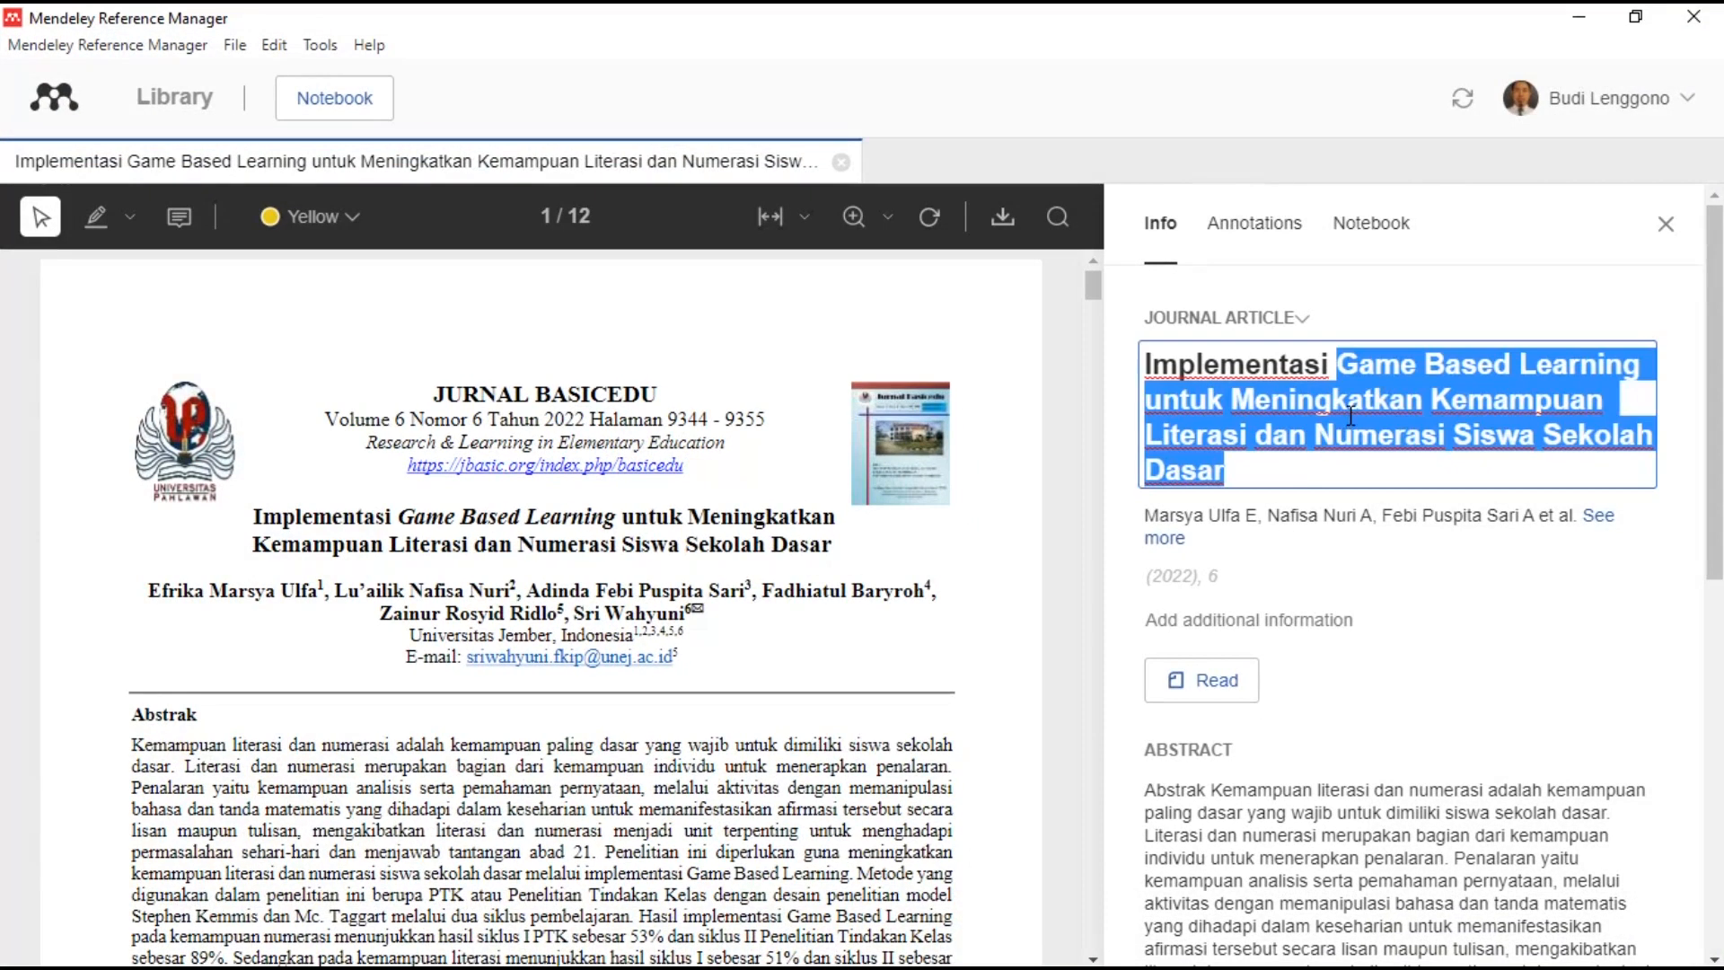
- Paste the lowercase title back and adjust the first author's middle name
{"action": "key", "text": "ctrl+v"}
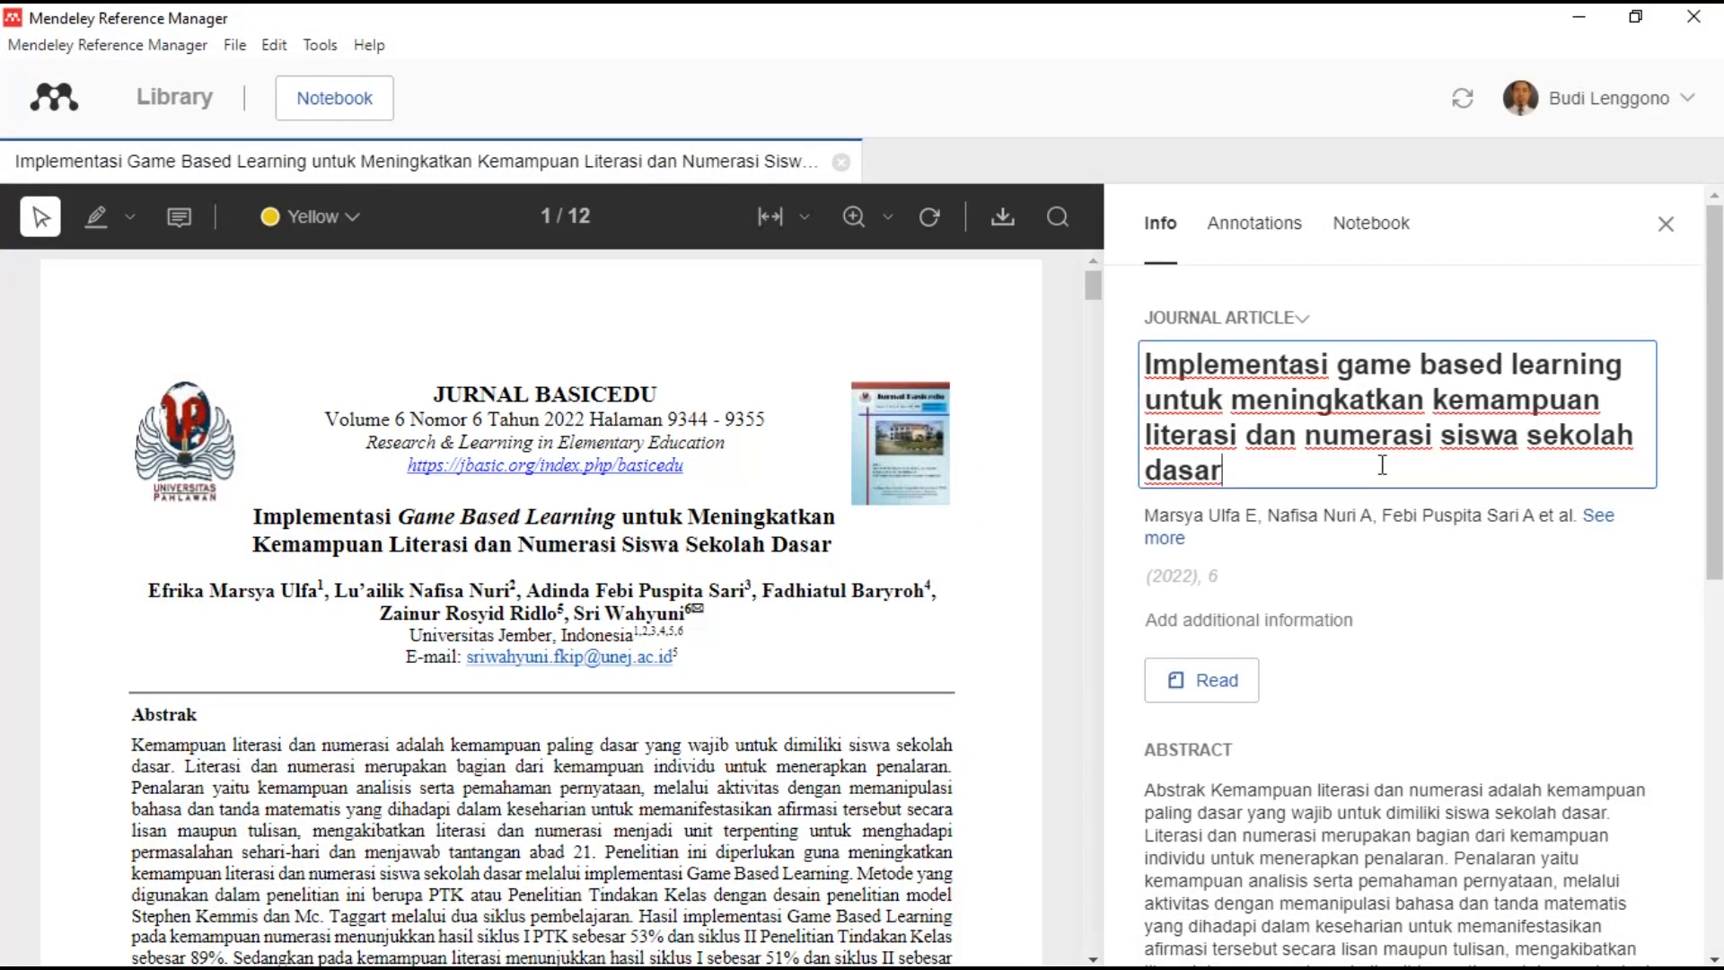
{"action": "left_click", "coordinate": [1329, 528]}
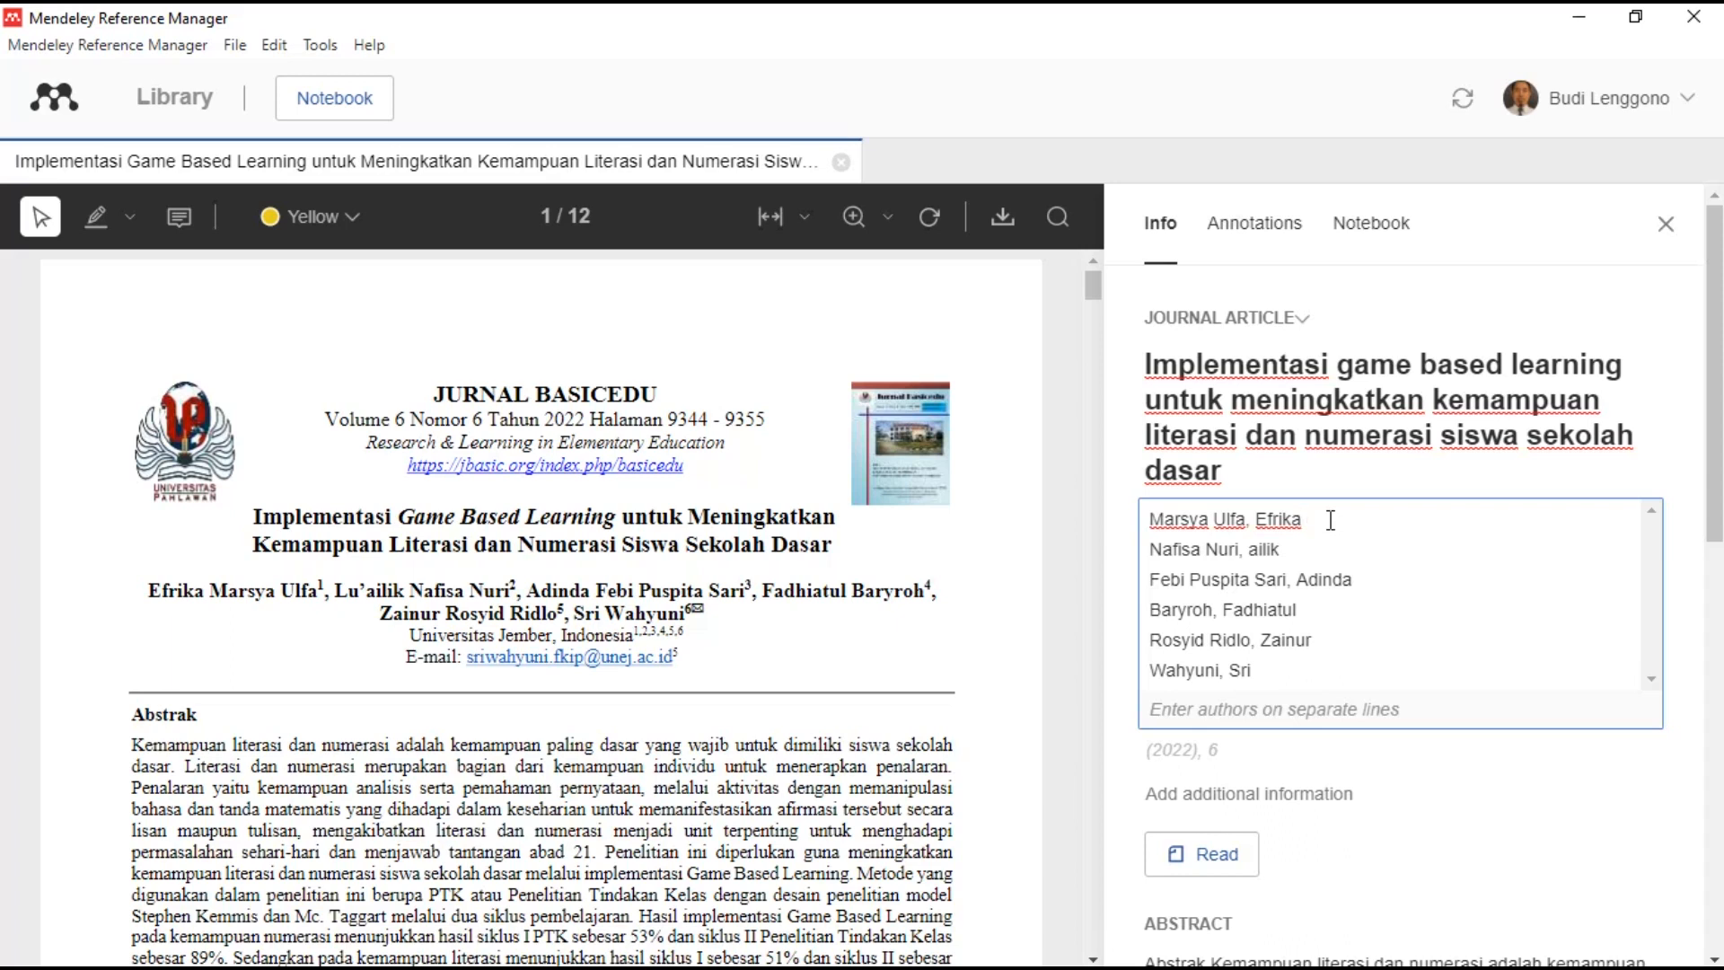
{"action": "double_click", "coordinate": [1180, 521]}
{"action": "key", "text": "BackSpace"}
{"action": "key", "text": "ctrl+z"}
{"action": "left_click", "coordinate": [1394, 532]}
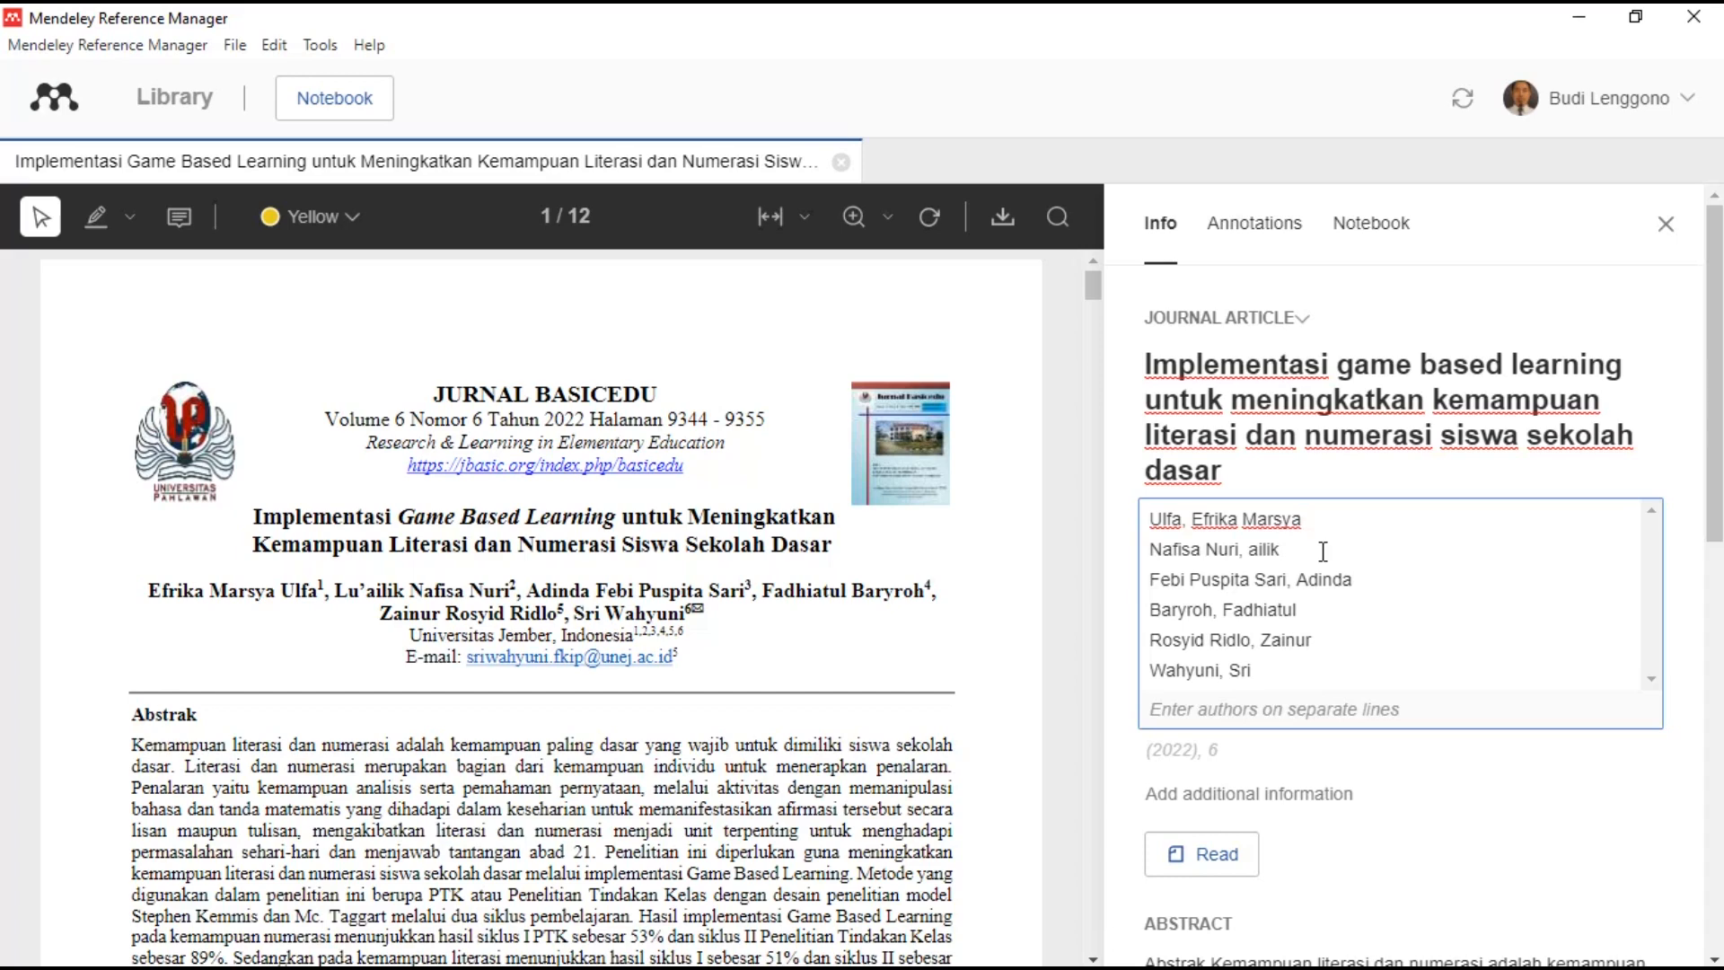
- Correct the given names of the second and third authors
{"action": "double_click", "coordinate": [1176, 550]}
{"action": "key", "text": "ctrl+x"}
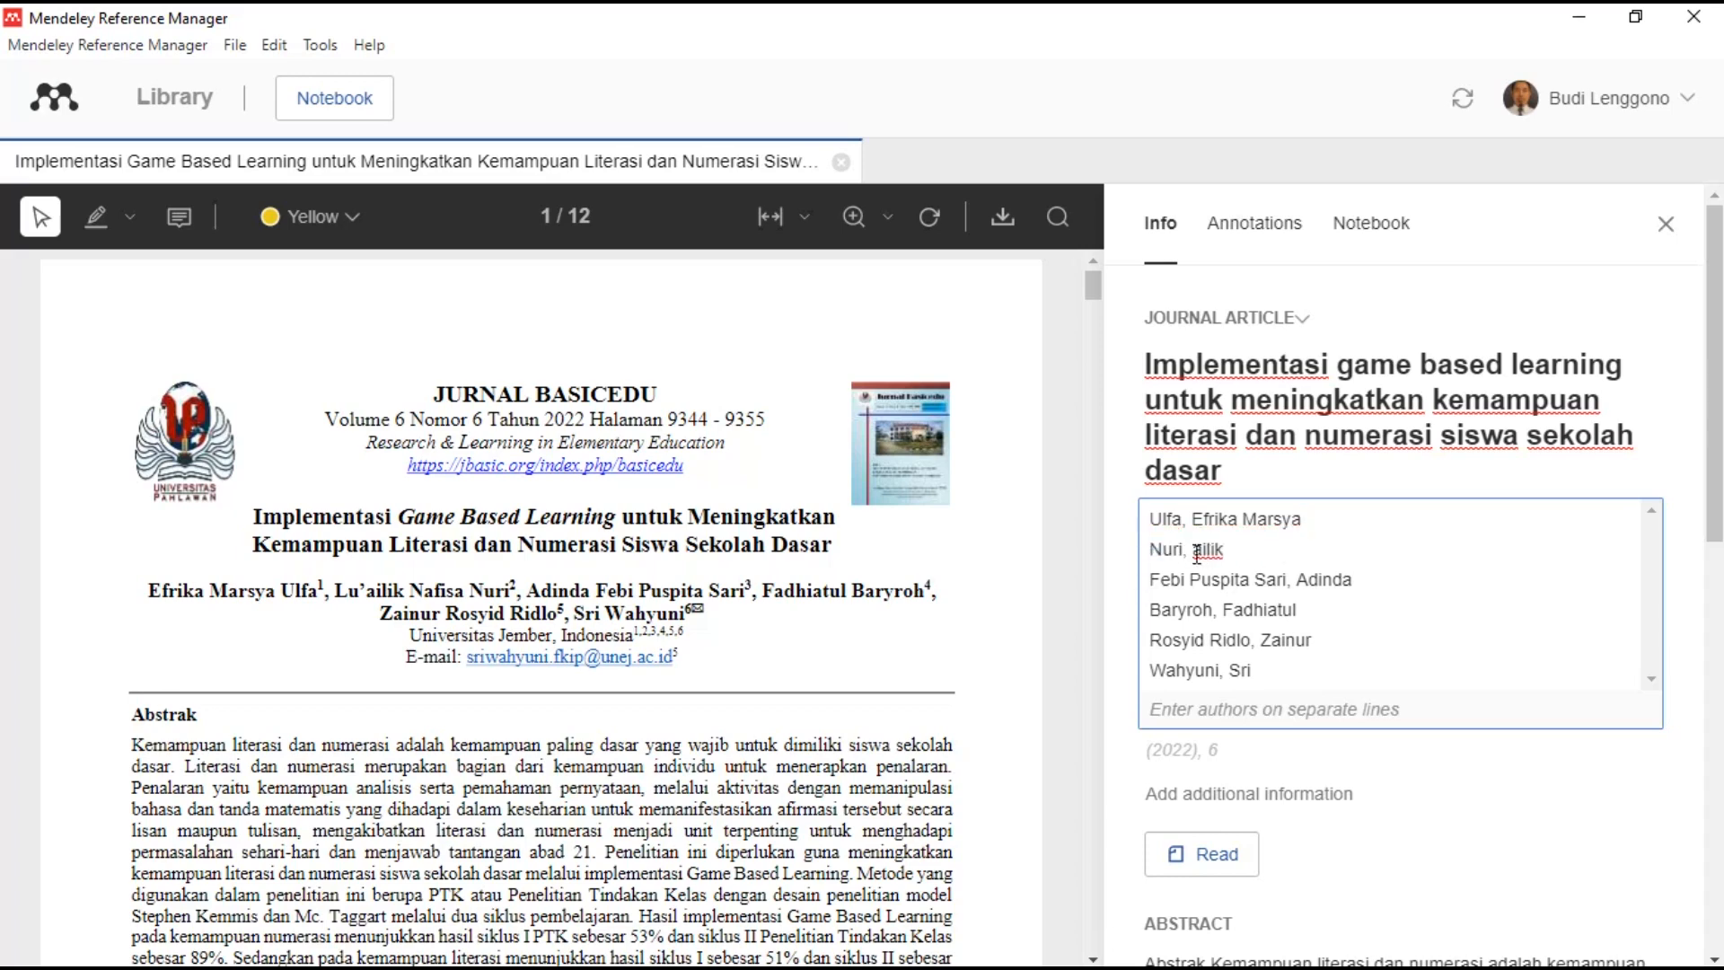
{"action": "type", "text": "Lu'ailik Nafisa"}
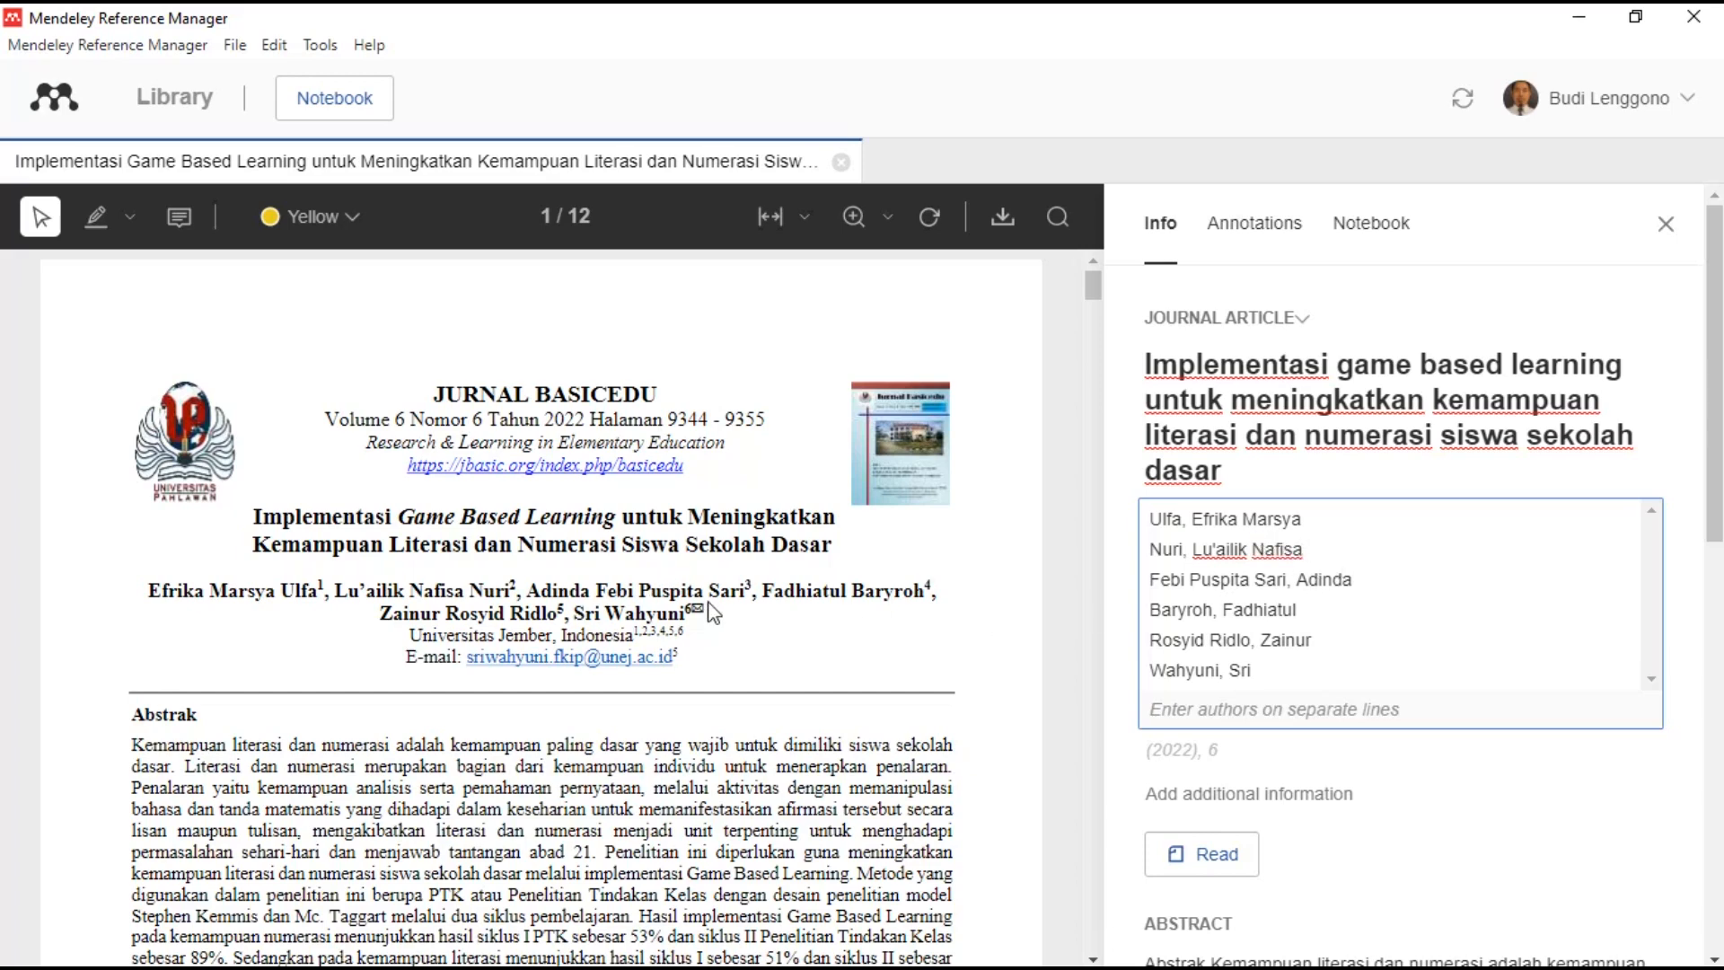
{"action": "left_click_drag", "start_coordinate": [1251, 578], "coordinate": [1149, 579]}
{"action": "left_click", "coordinate": [1114, 569]}
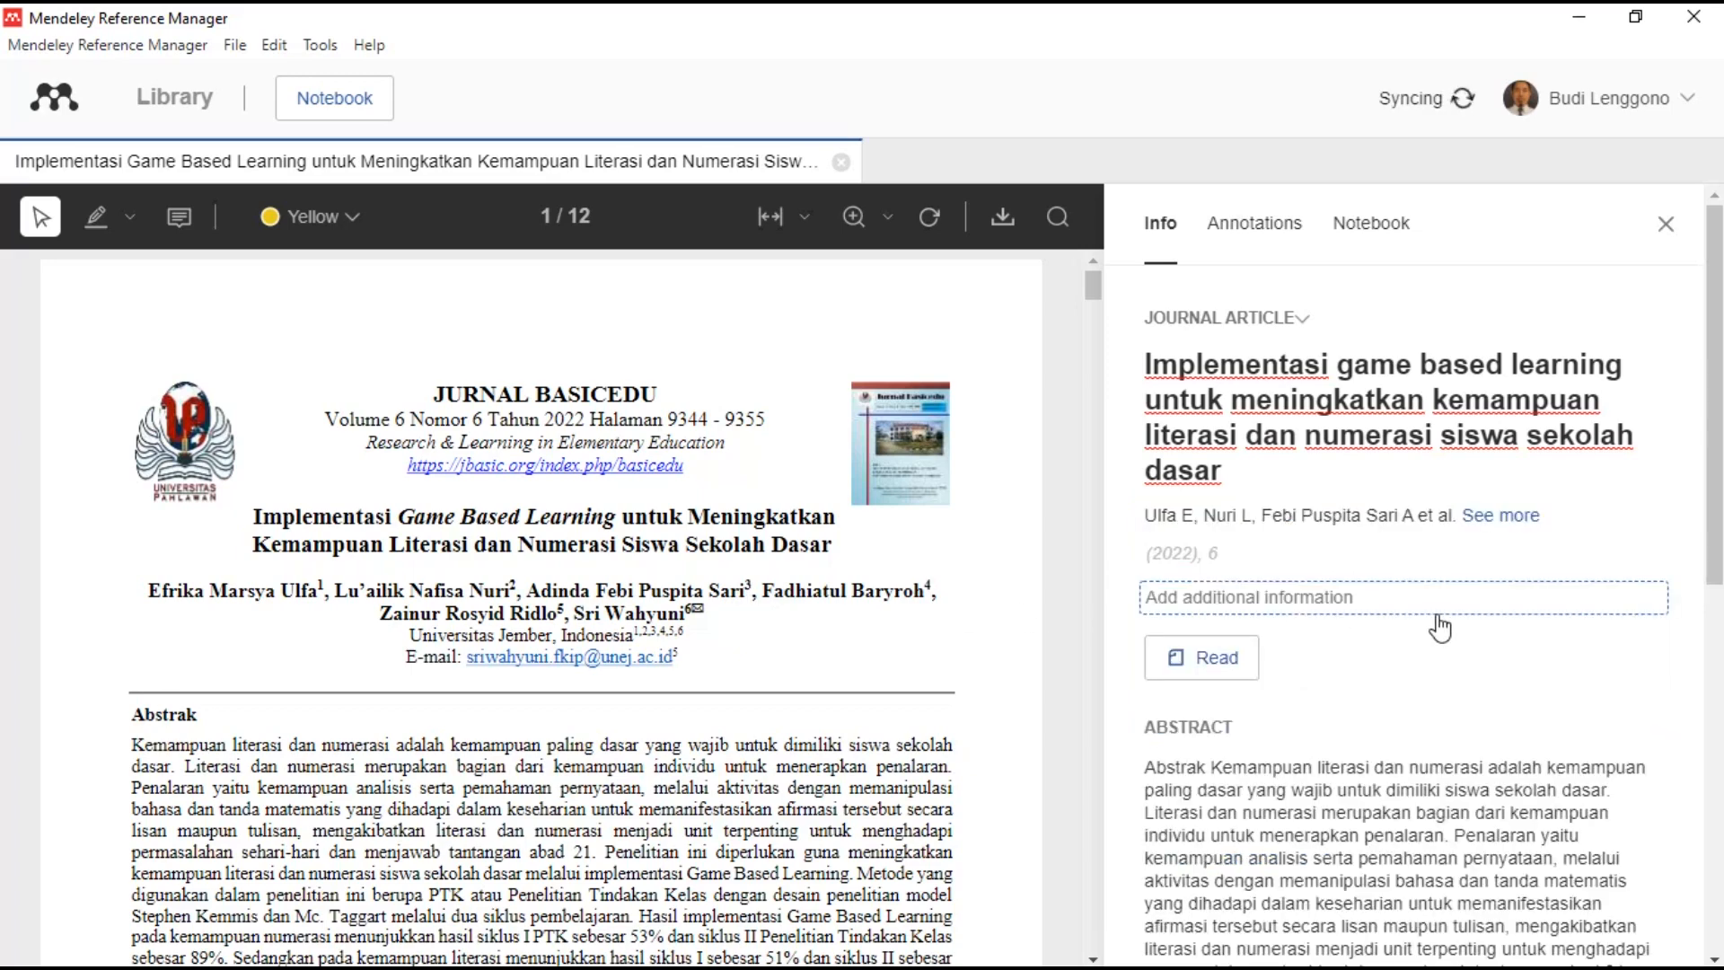
{"action": "left_click", "coordinate": [1428, 515]}
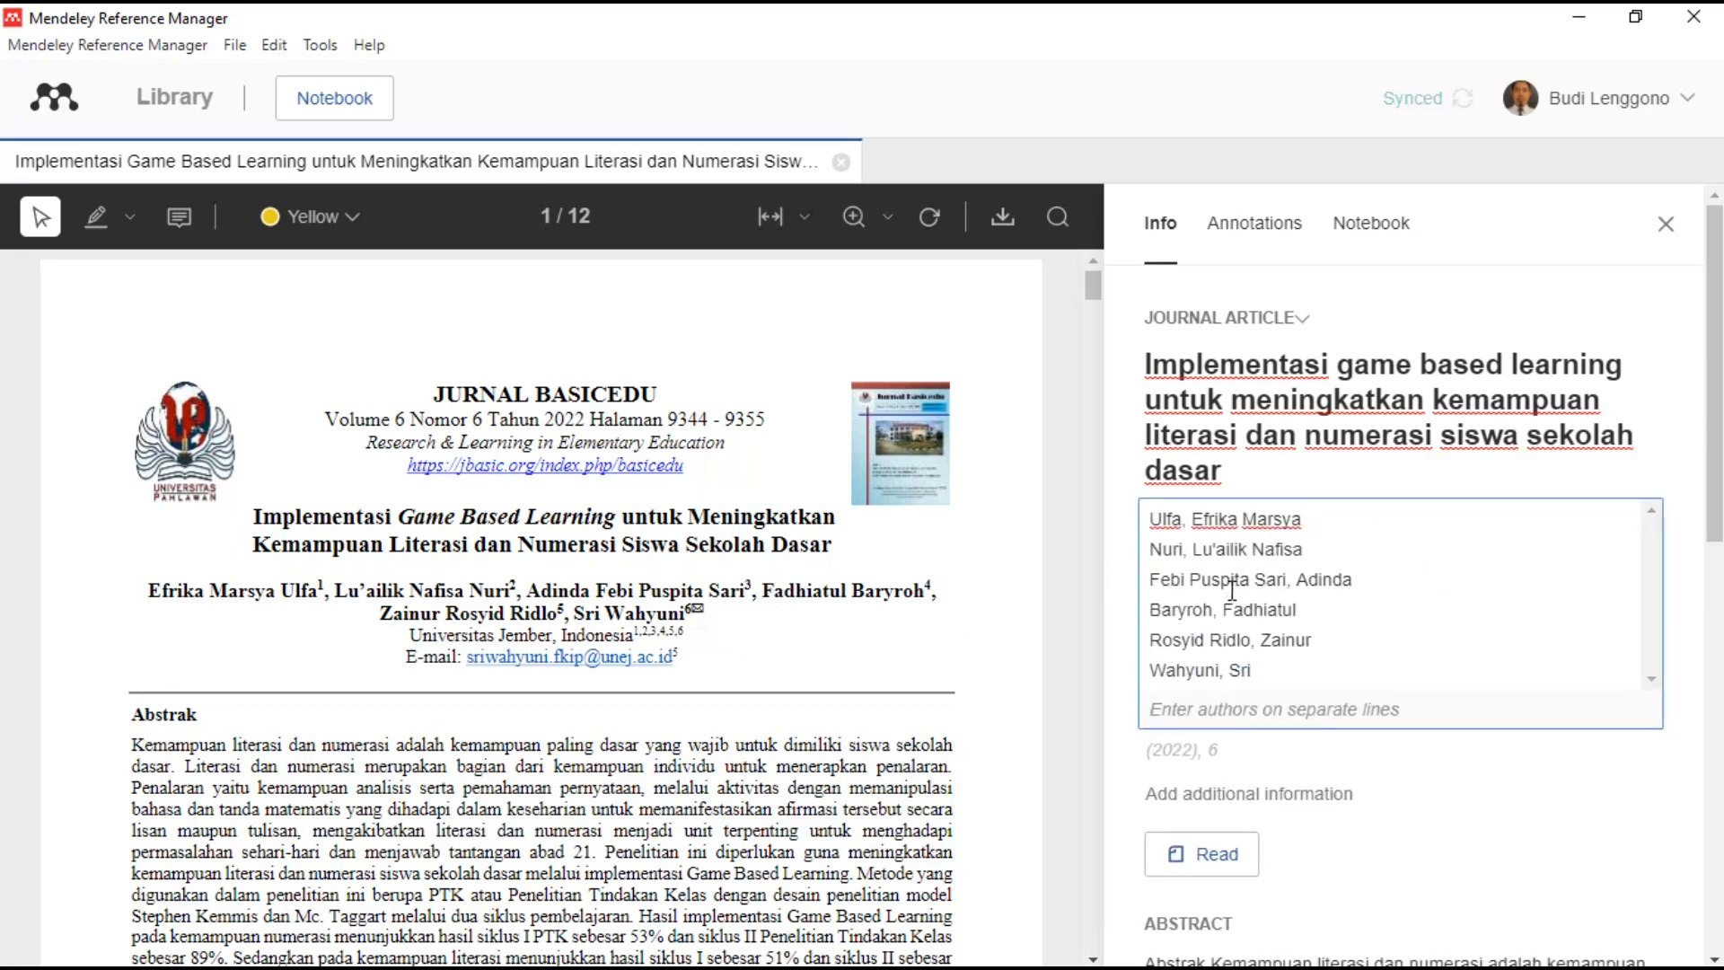
{"action": "left_click_drag", "start_coordinate": [1255, 579], "coordinate": [1158, 578]}
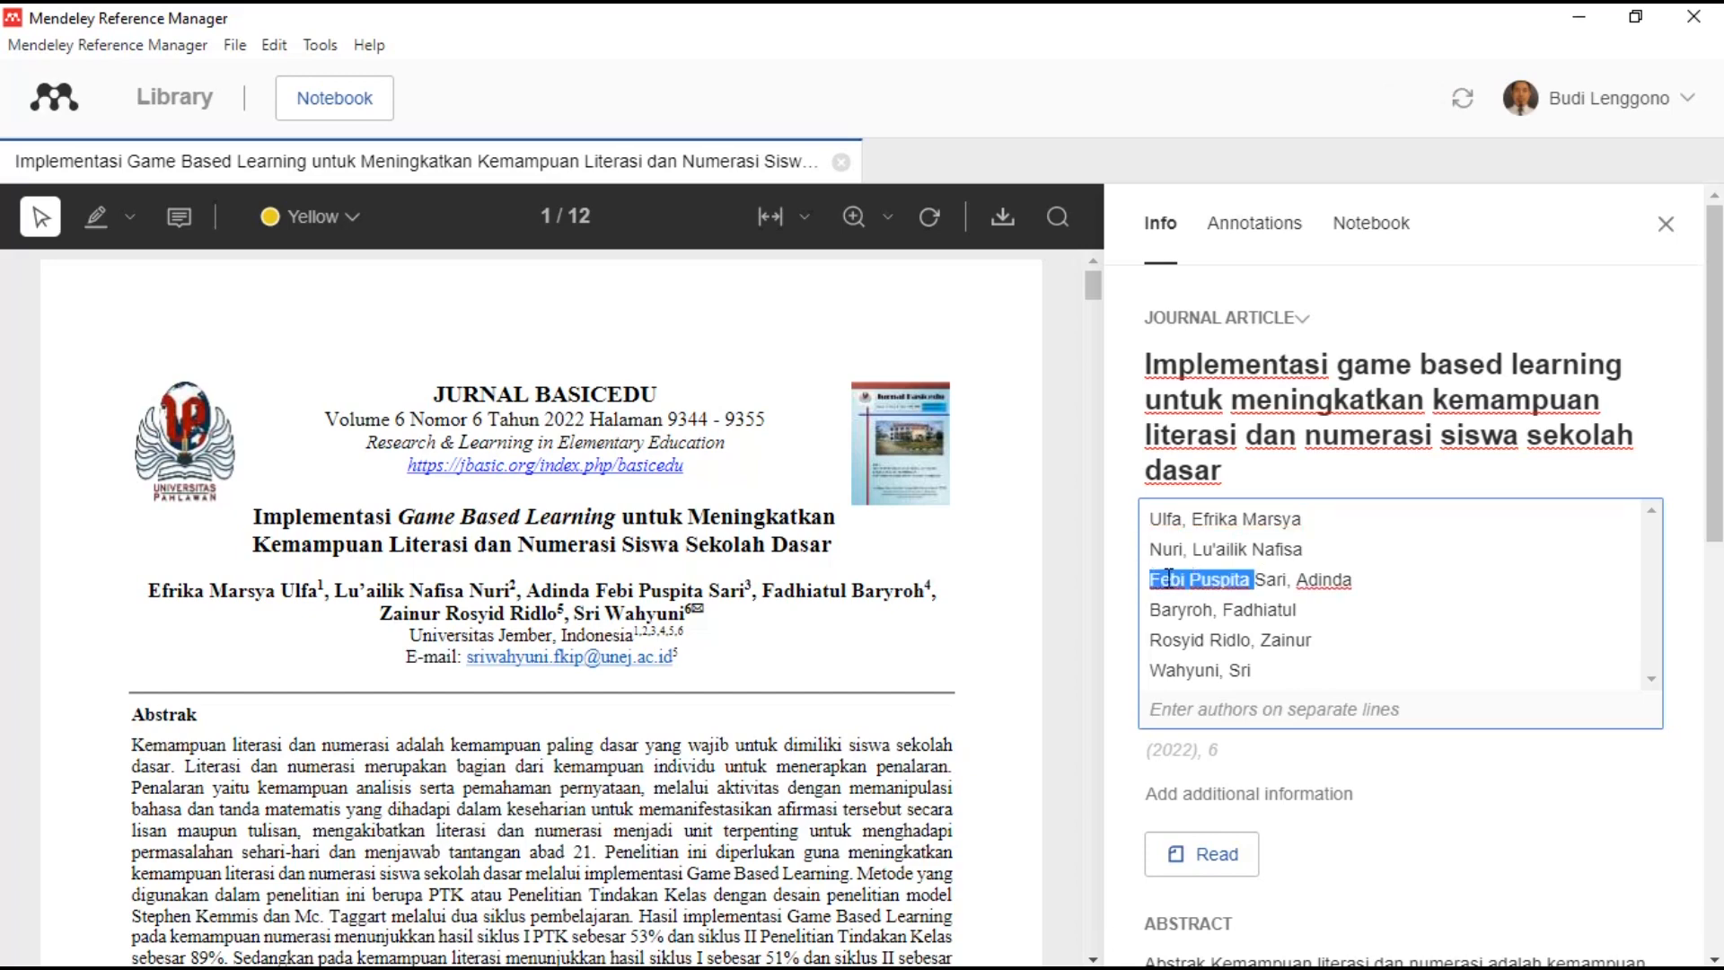
{"action": "key", "text": "BackSpace"}
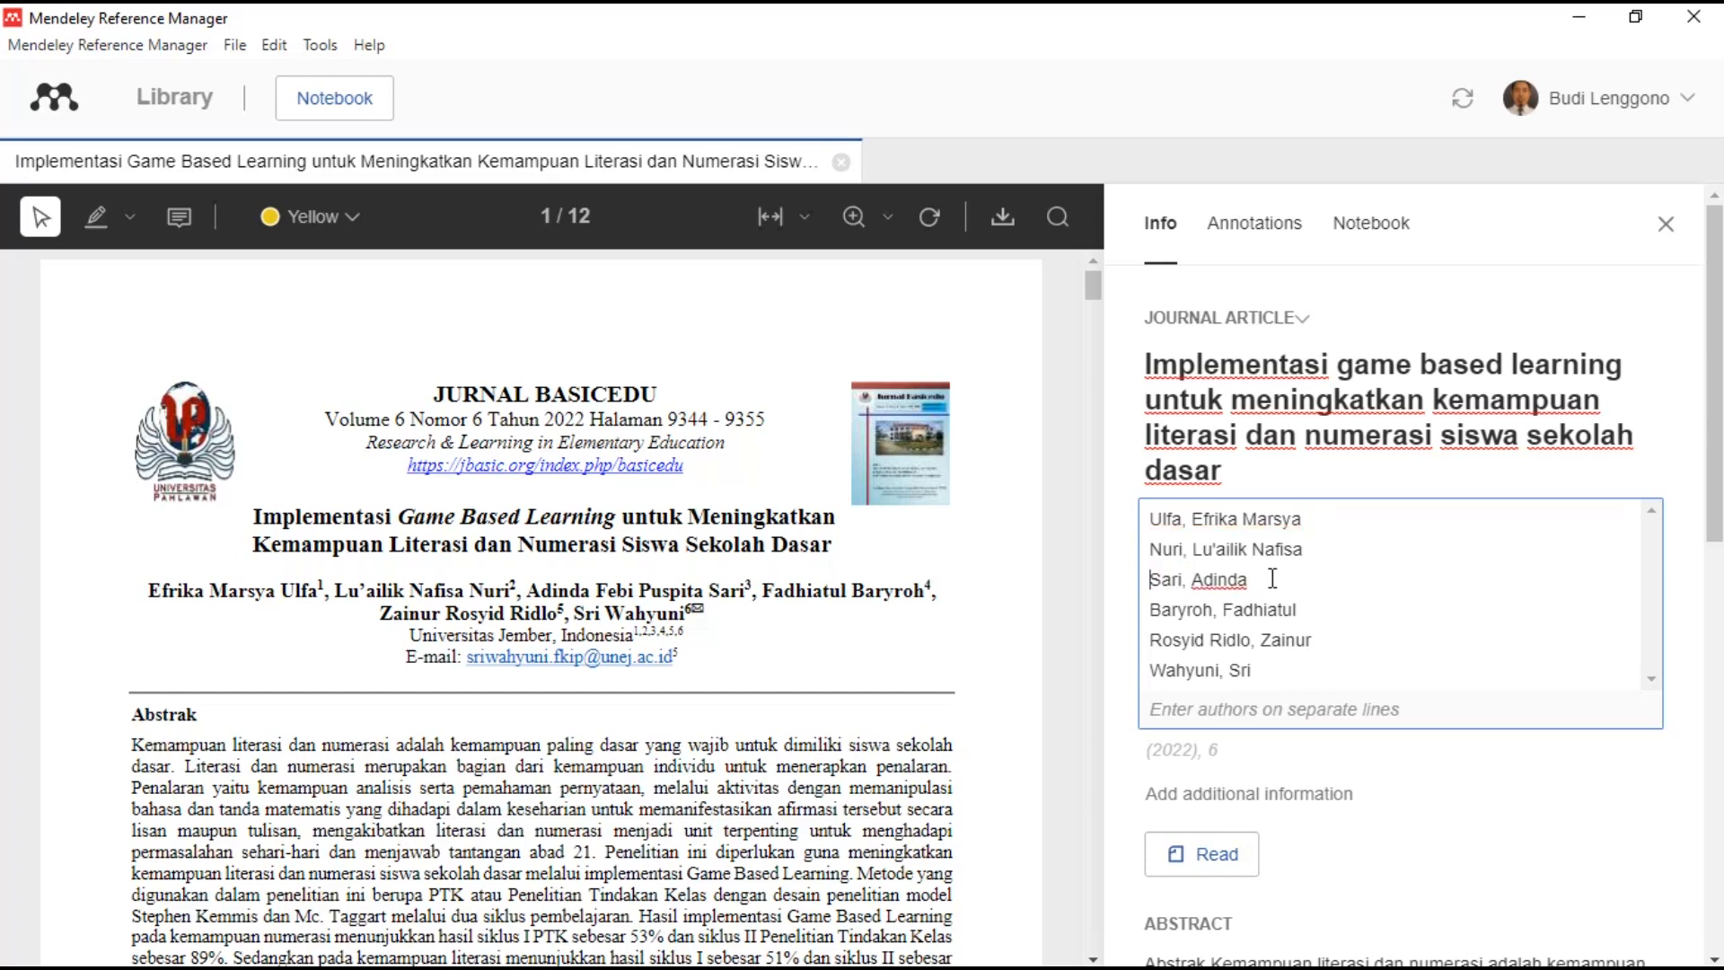
{"action": "key", "text": "ctrl+z"}
- Retype the fifth author's first given name and finish editing the author list
{"action": "double_click", "coordinate": [1189, 638]}
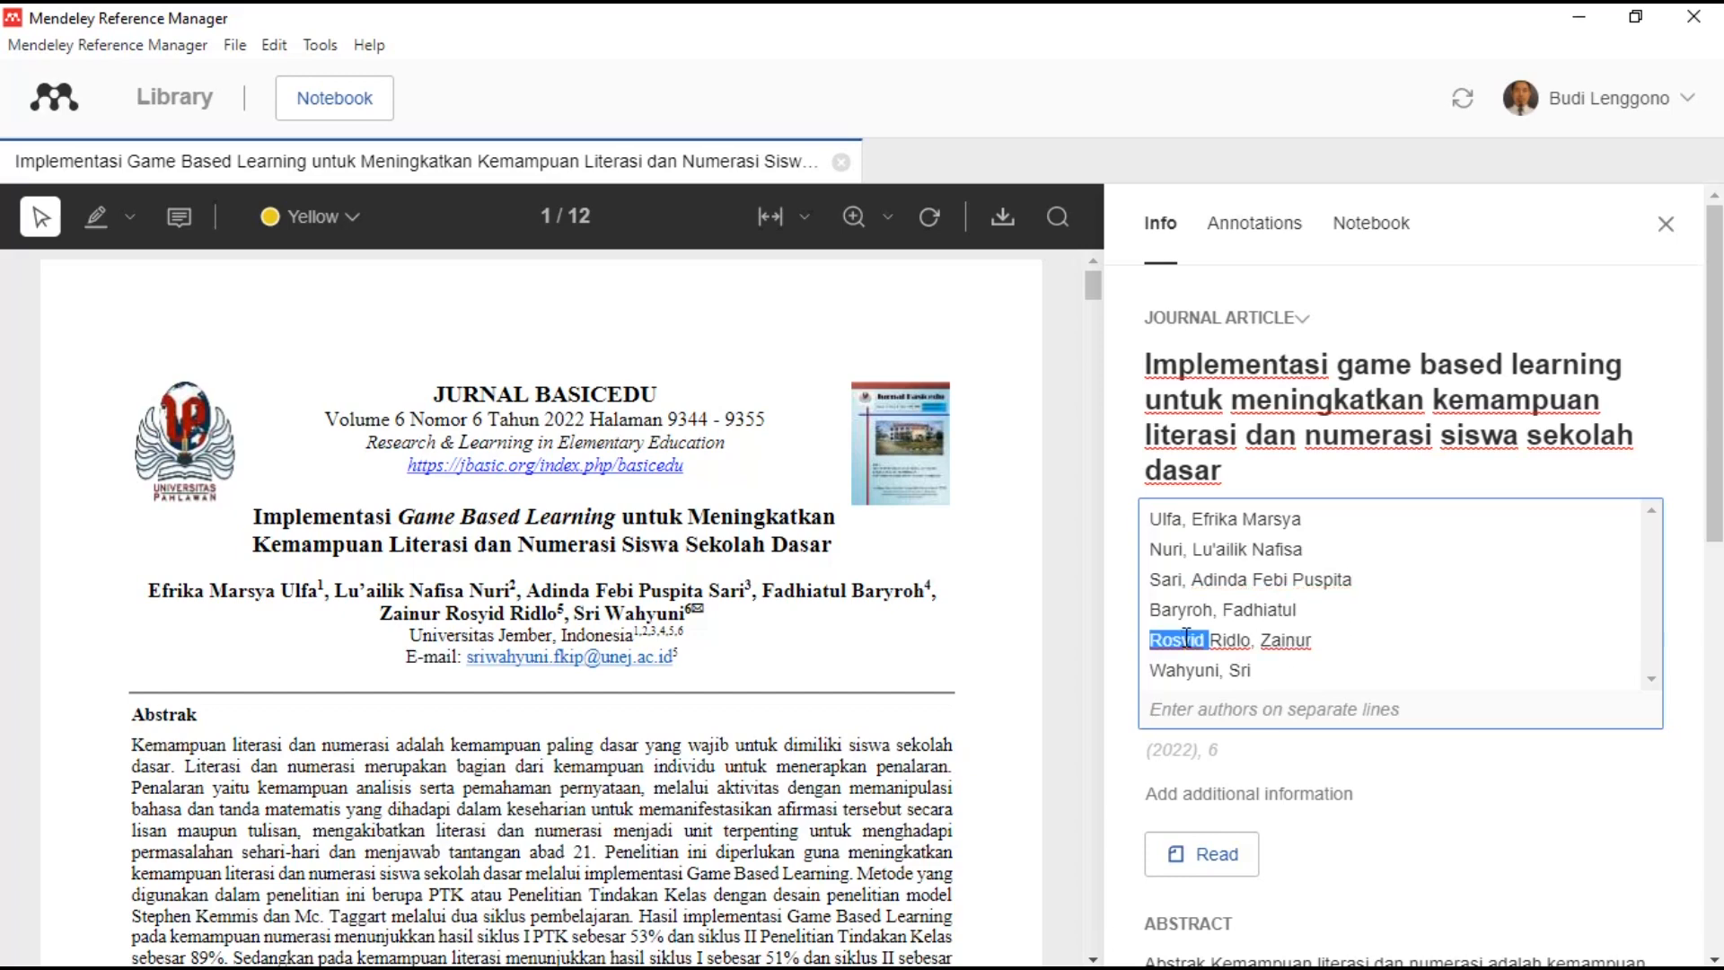
{"action": "key", "text": "BackSpace"}
{"action": "type", "text": "Rosyid"}
{"action": "left_click", "coordinate": [1391, 761]}
{"action": "left_click", "coordinate": [1391, 760]}
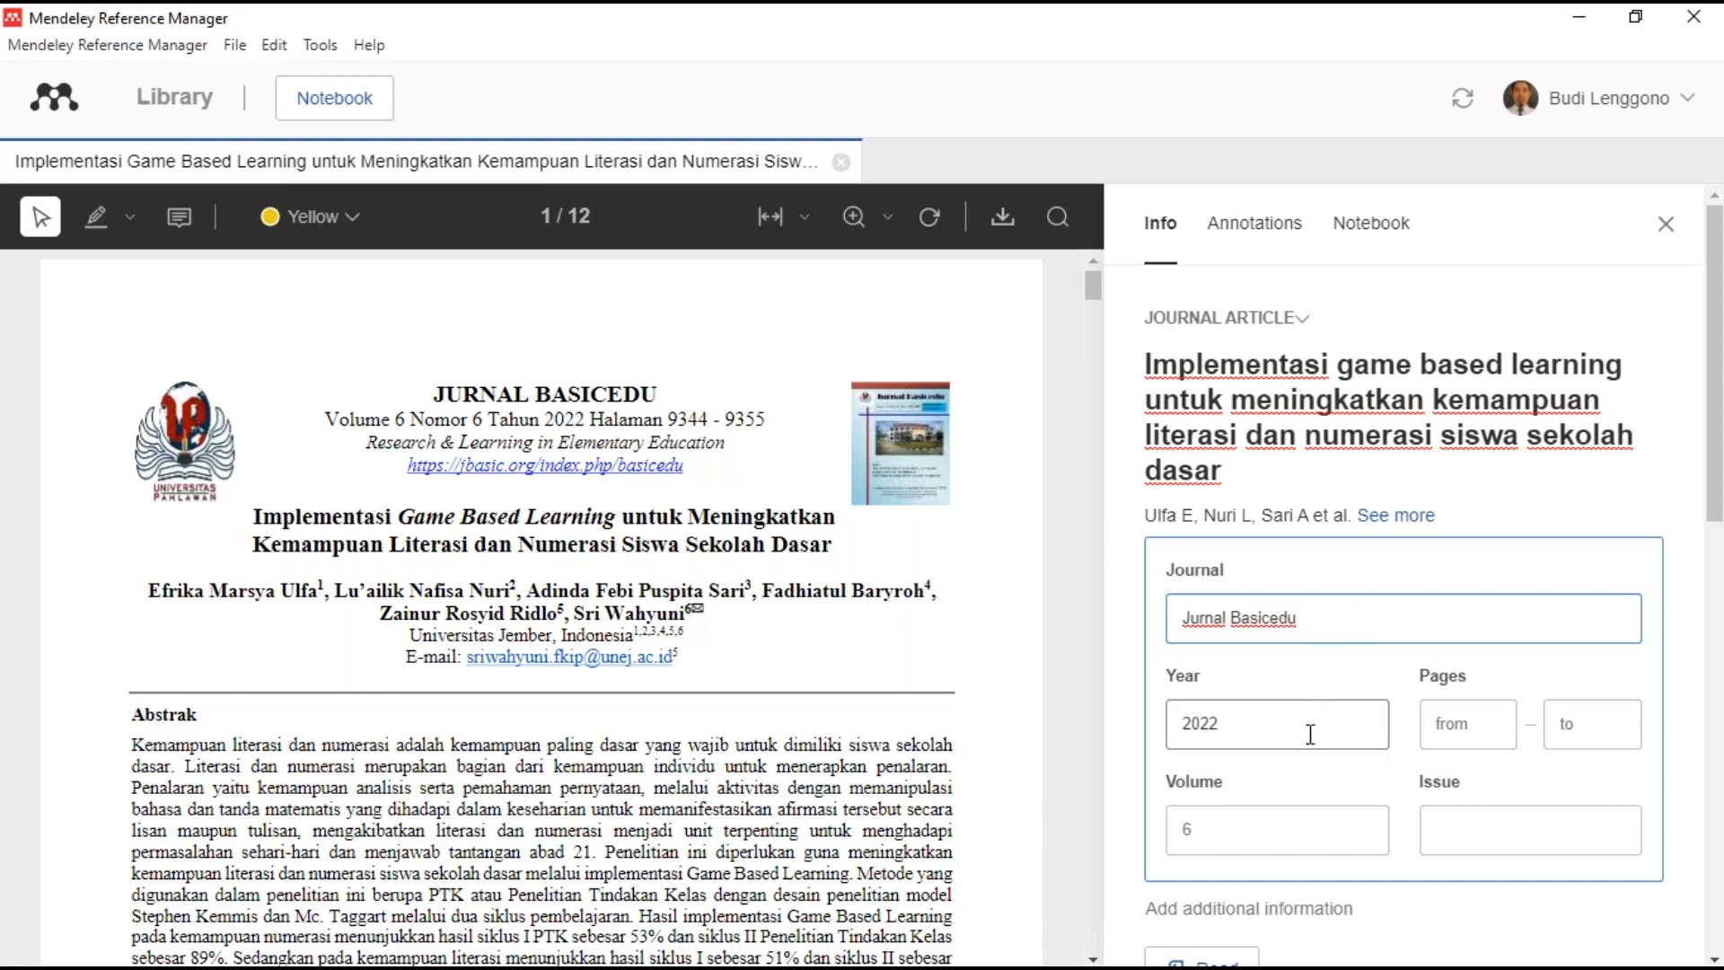
- Enter 9344 as the starting page, checking the page numbers in the PDF
{"action": "left_click", "coordinate": [1469, 847]}
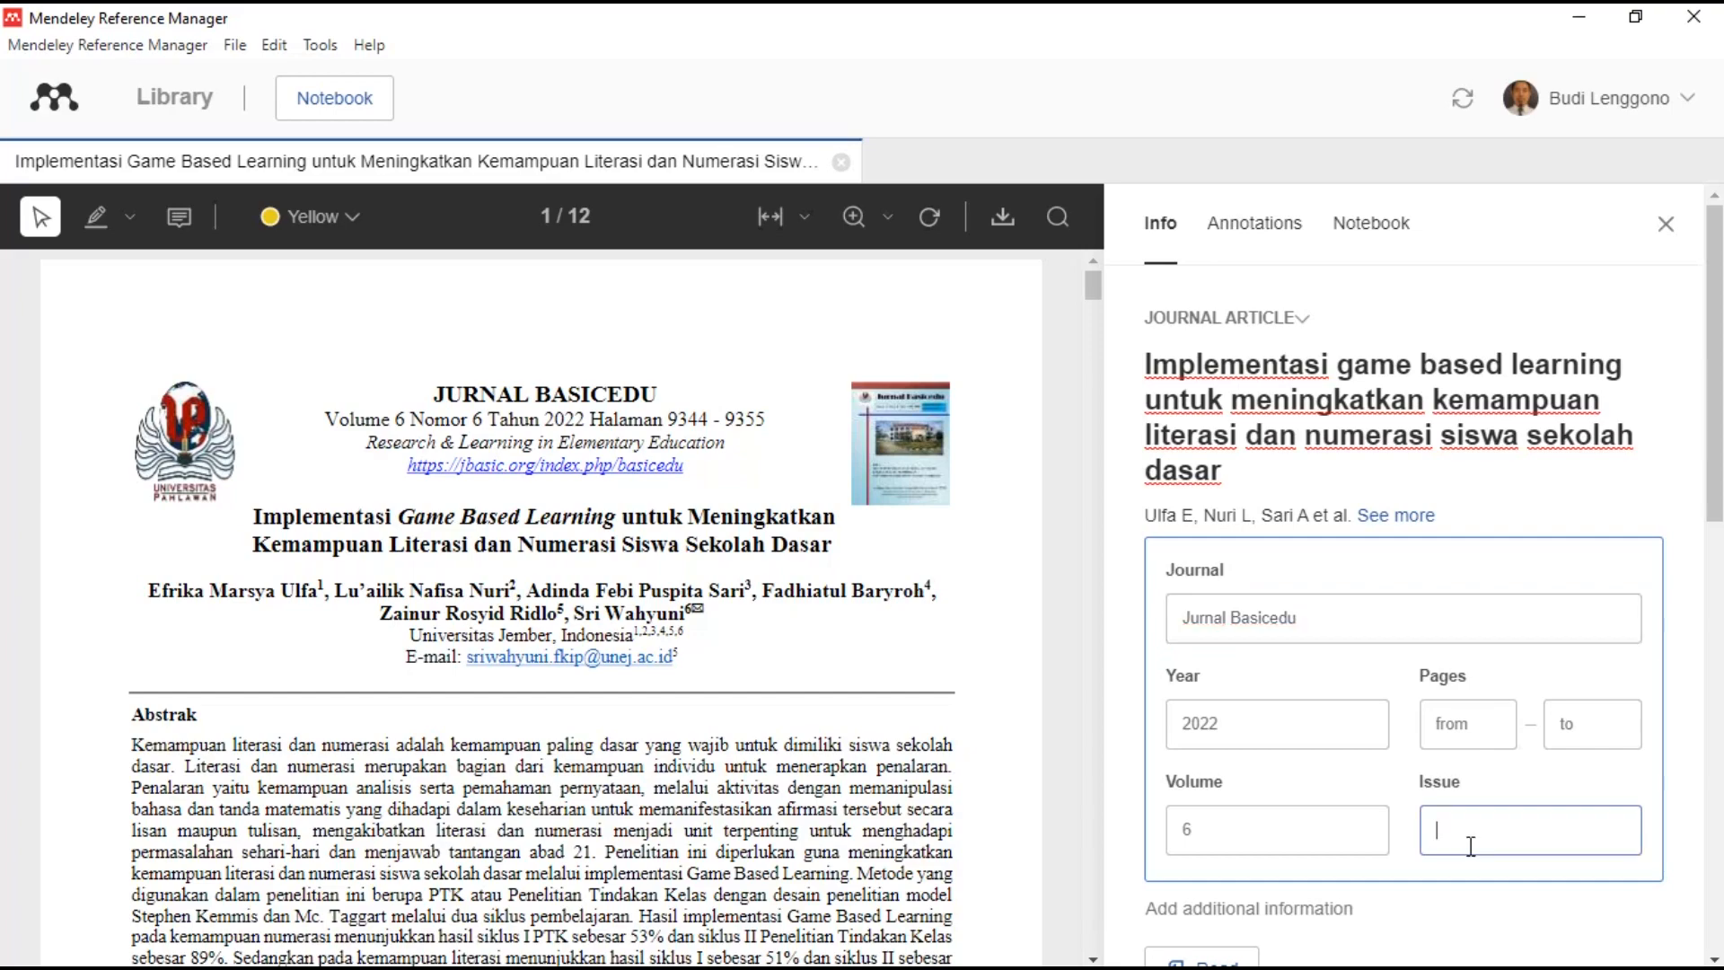
{"action": "left_click", "coordinate": [1481, 728]}
{"action": "scroll", "coordinate": [975, 726], "scroll_direction": "down", "scroll_amount": 5}
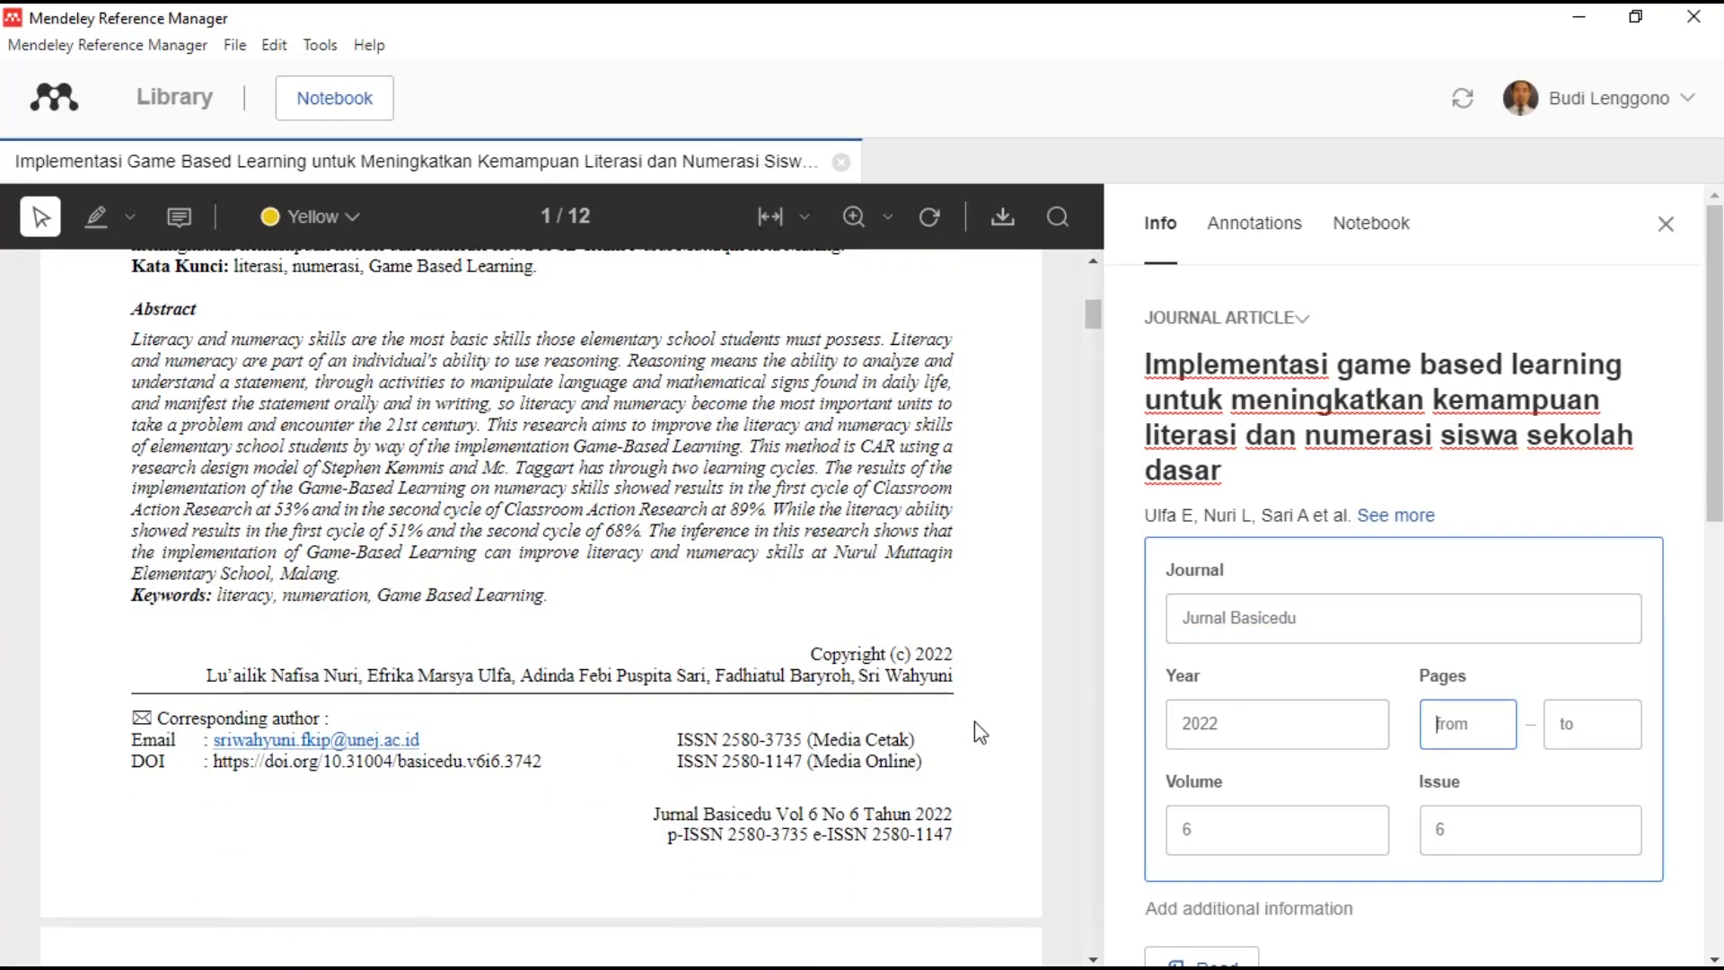
{"action": "scroll", "coordinate": [974, 720], "scroll_direction": "down", "scroll_amount": 4}
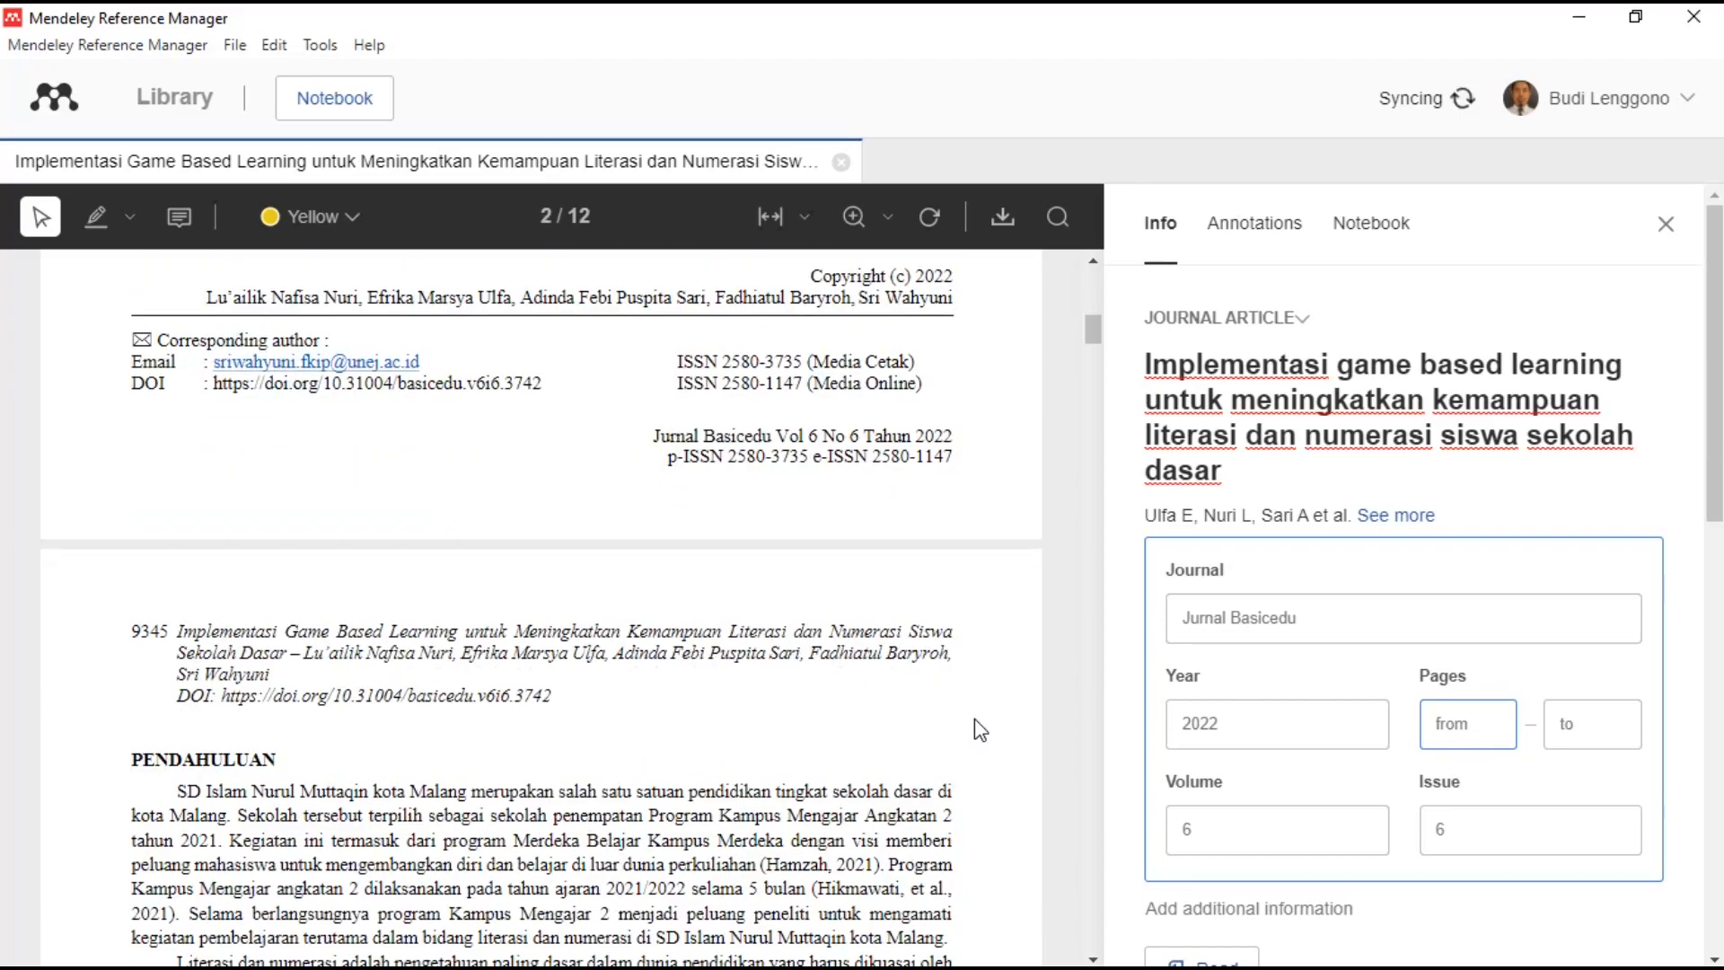
{"action": "scroll", "coordinate": [975, 720], "scroll_direction": "down", "scroll_amount": 10}
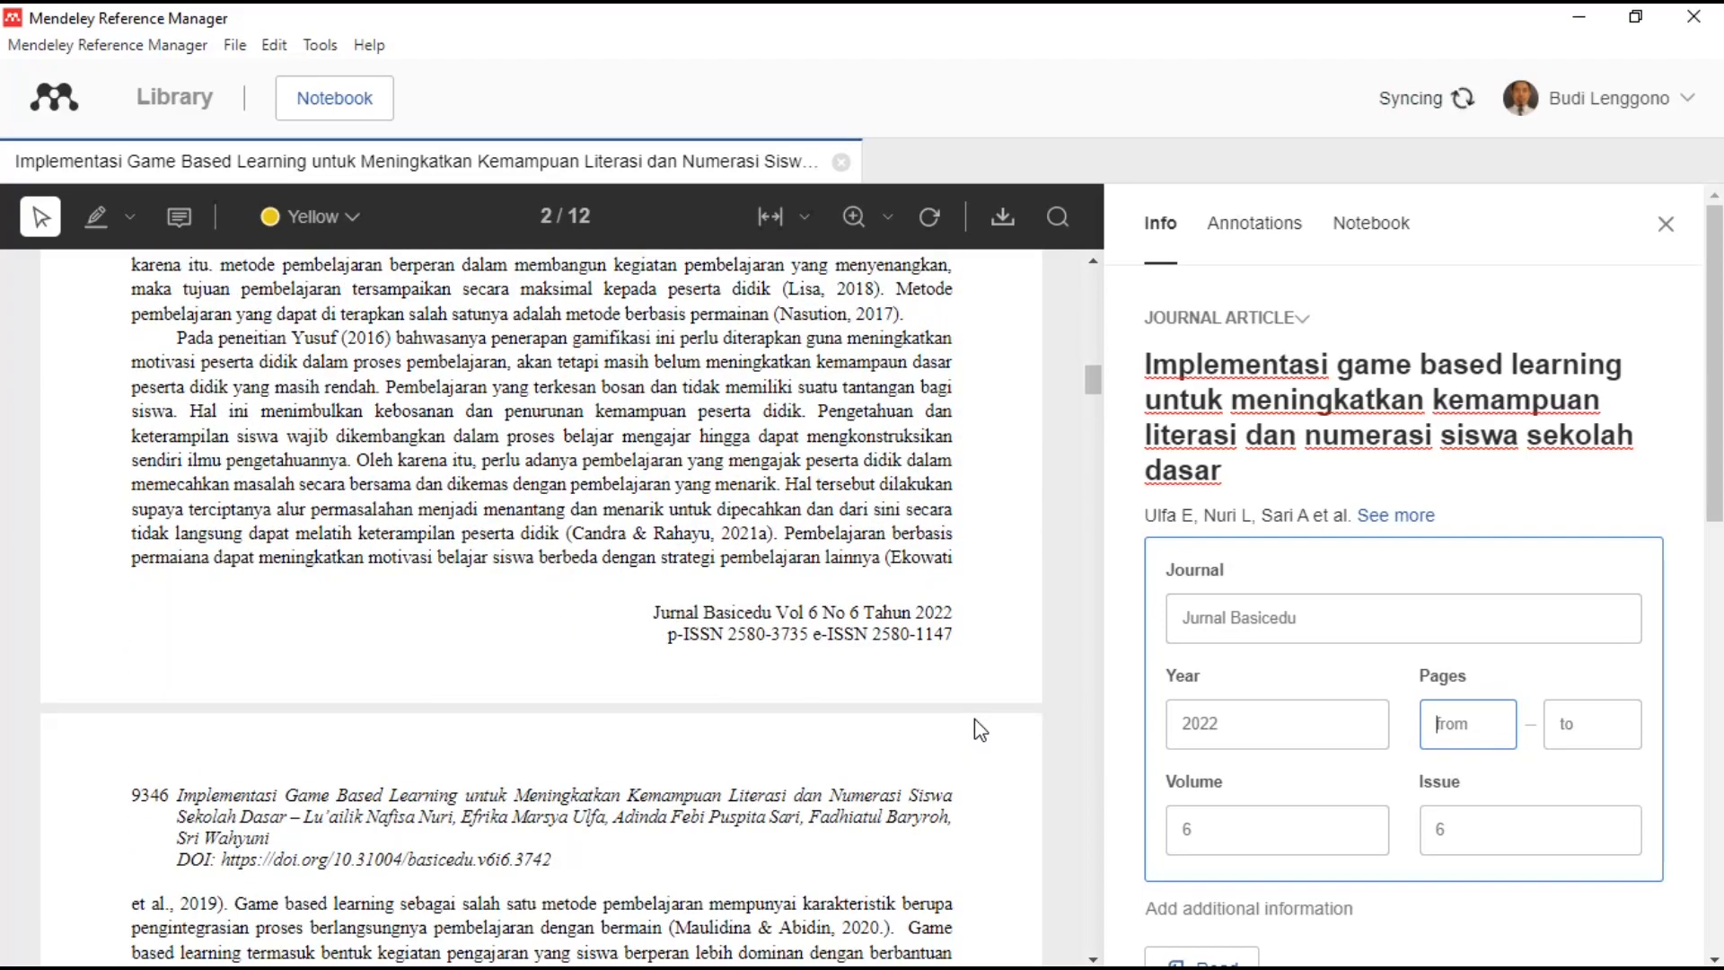
{"action": "scroll", "coordinate": [974, 728], "scroll_direction": "up", "scroll_amount": 12}
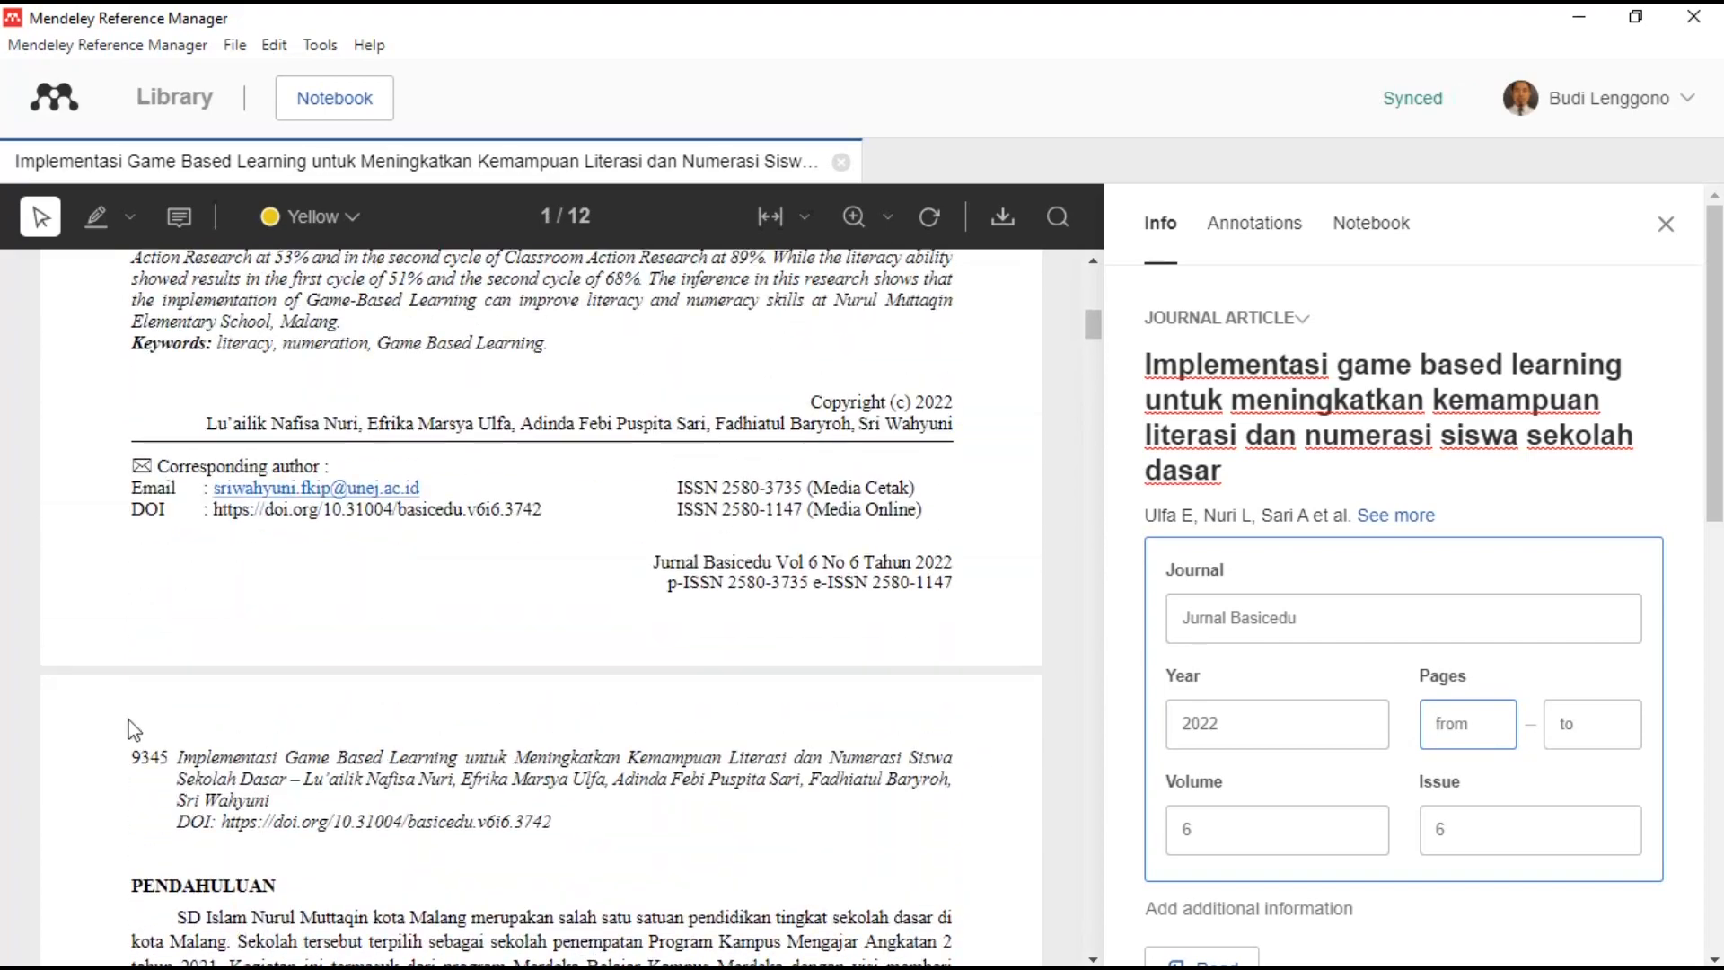
{"action": "scroll", "coordinate": [169, 753], "scroll_direction": "up", "scroll_amount": 10}
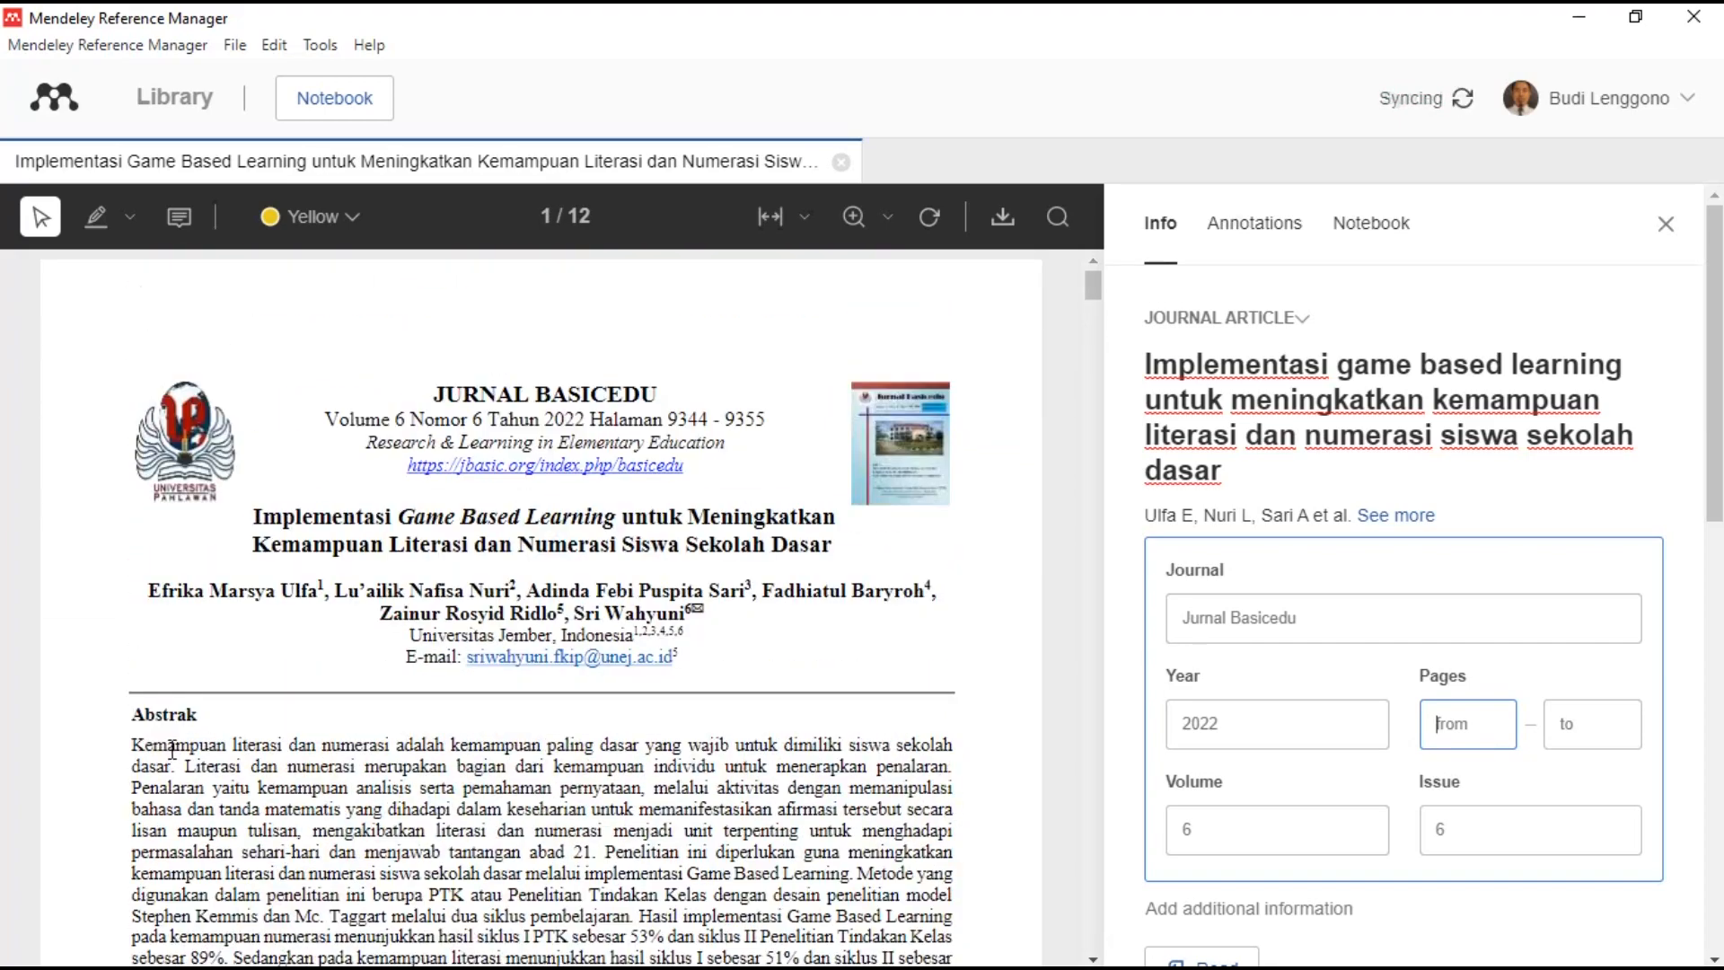
{"action": "scroll", "coordinate": [172, 751], "scroll_direction": "down", "scroll_amount": 10}
{"action": "scroll", "coordinate": [164, 660], "scroll_direction": "down", "scroll_amount": 10}
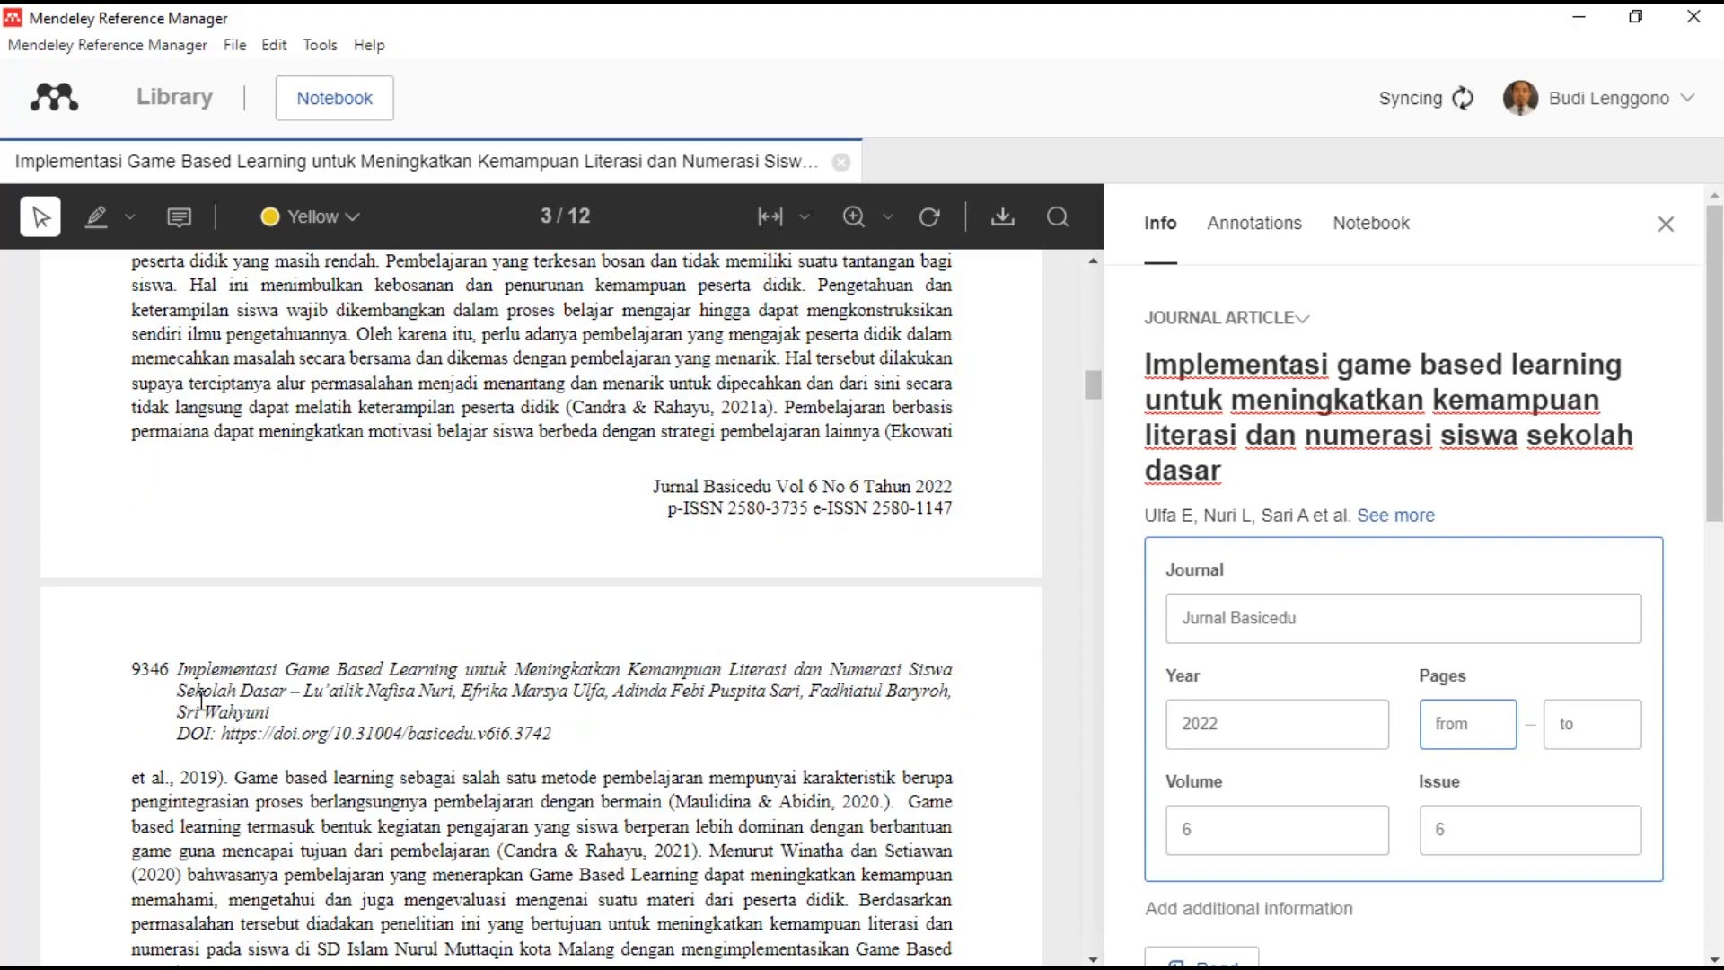
{"action": "scroll", "coordinate": [202, 698], "scroll_direction": "up", "scroll_amount": 10}
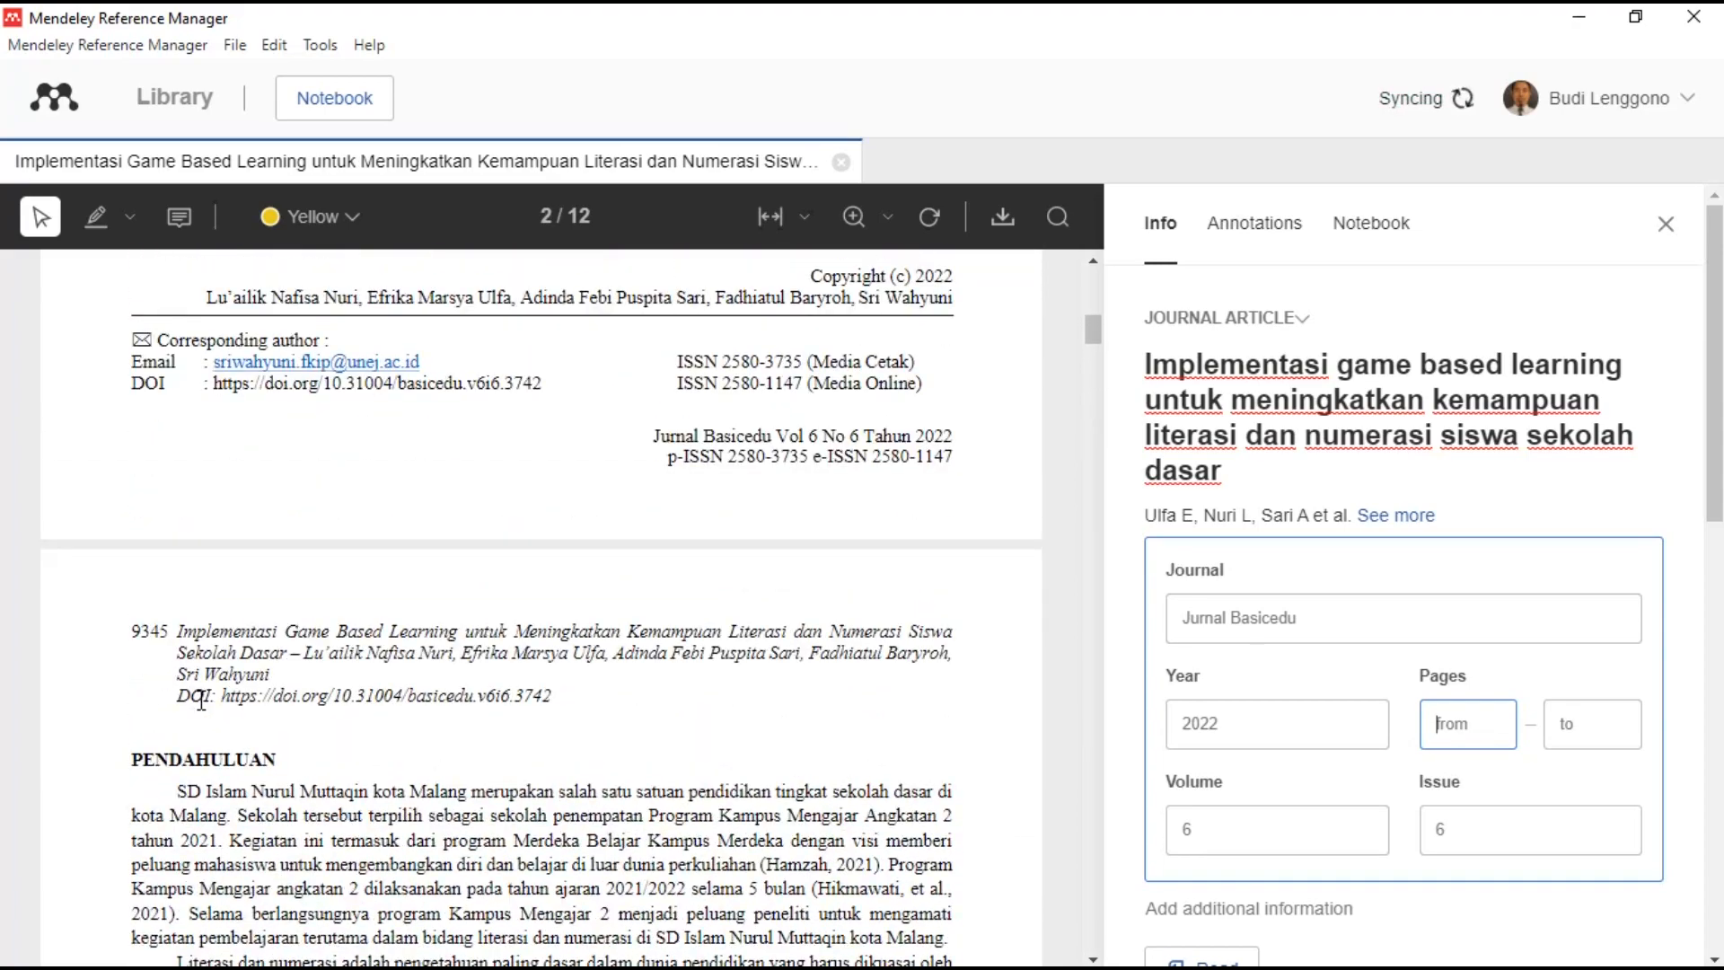
{"action": "scroll", "coordinate": [201, 701], "scroll_direction": "up", "scroll_amount": 1}
{"action": "scroll", "coordinate": [205, 712], "scroll_direction": "up", "scroll_amount": 2}
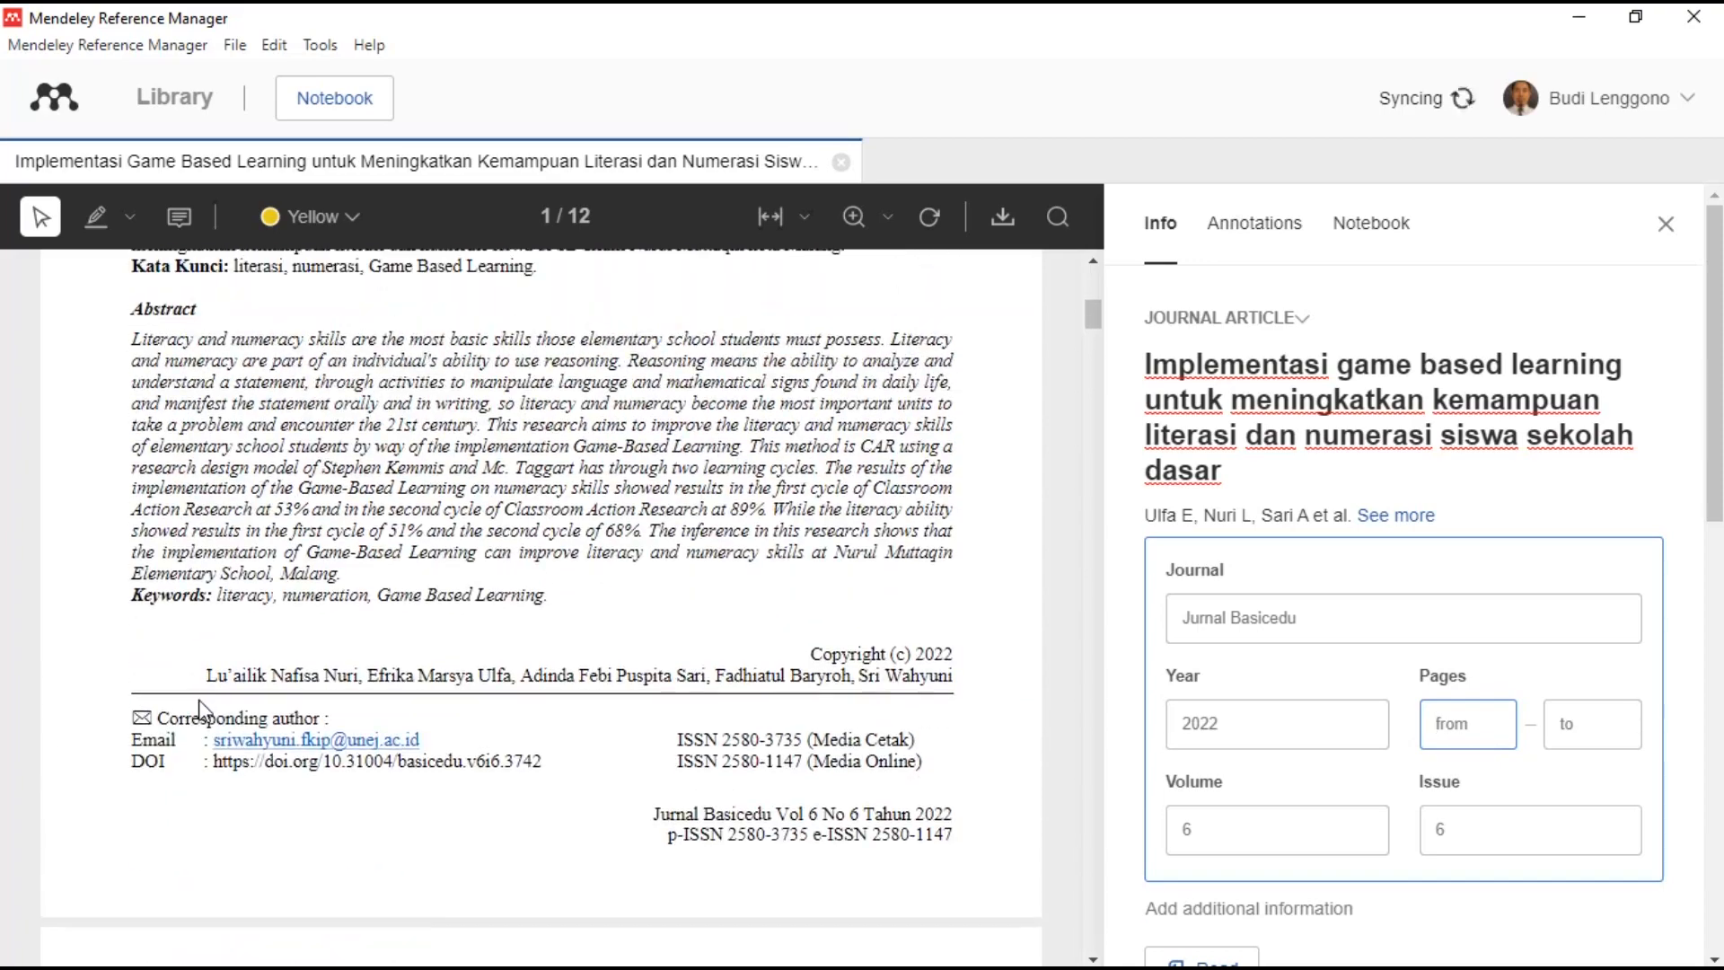
{"action": "scroll", "coordinate": [373, 683], "scroll_direction": "up", "scroll_amount": 1}
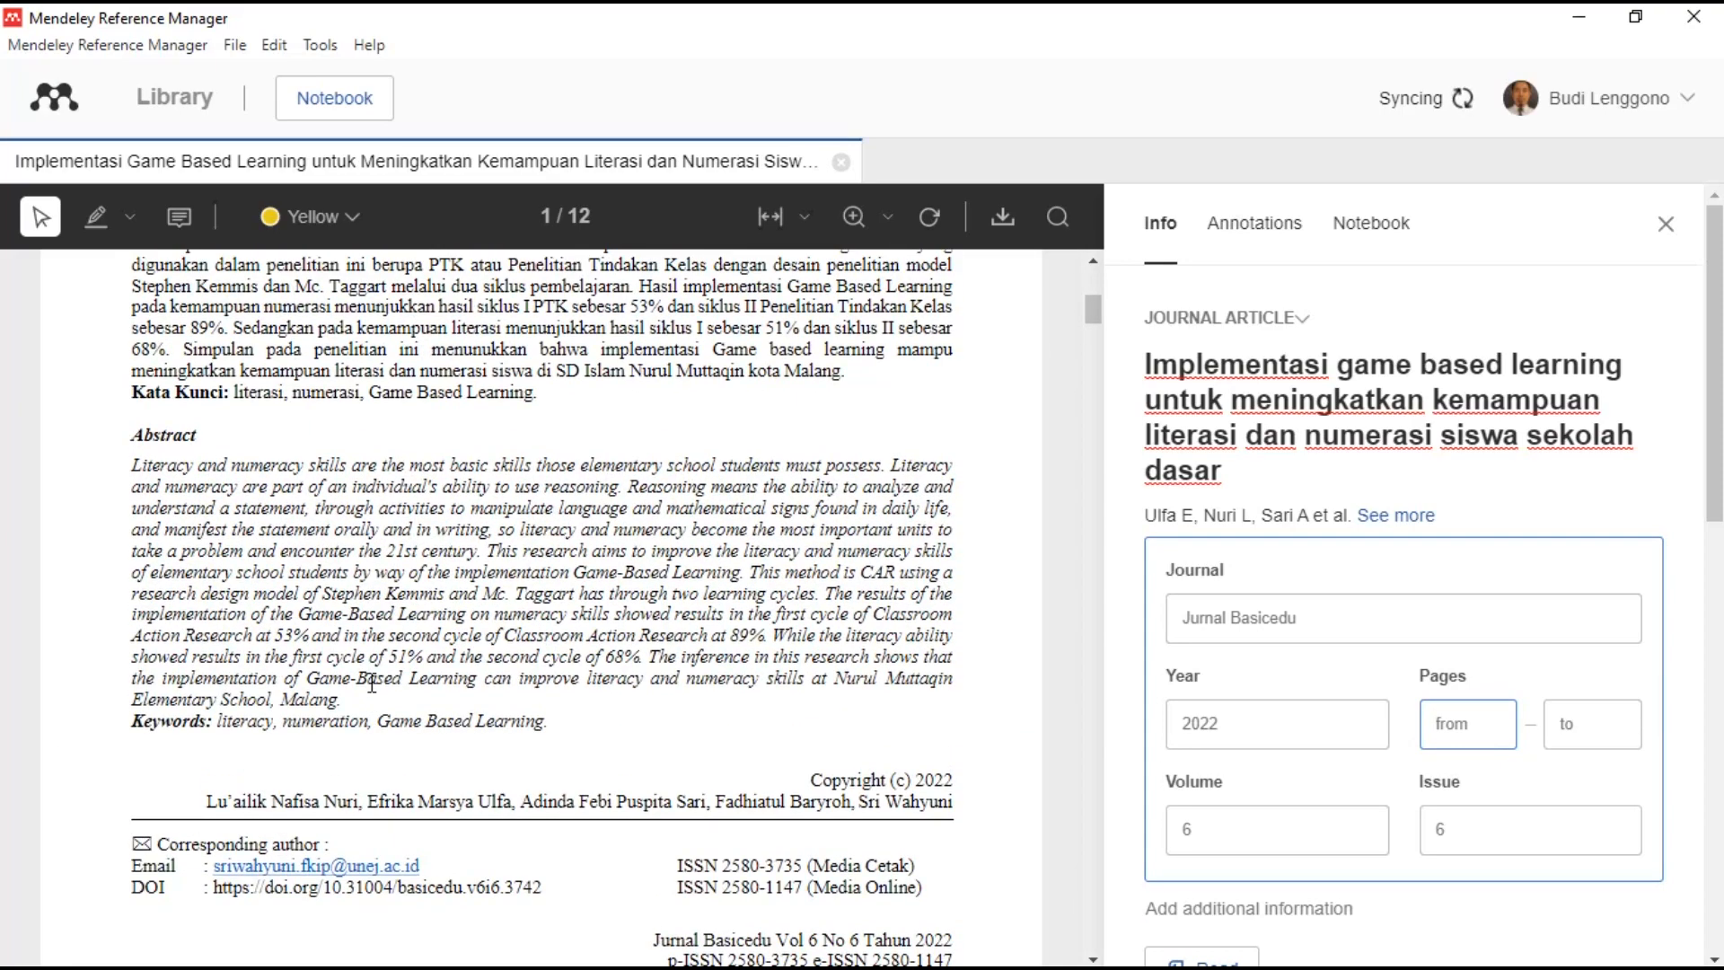
{"action": "scroll", "coordinate": [373, 682], "scroll_direction": "up", "scroll_amount": 5}
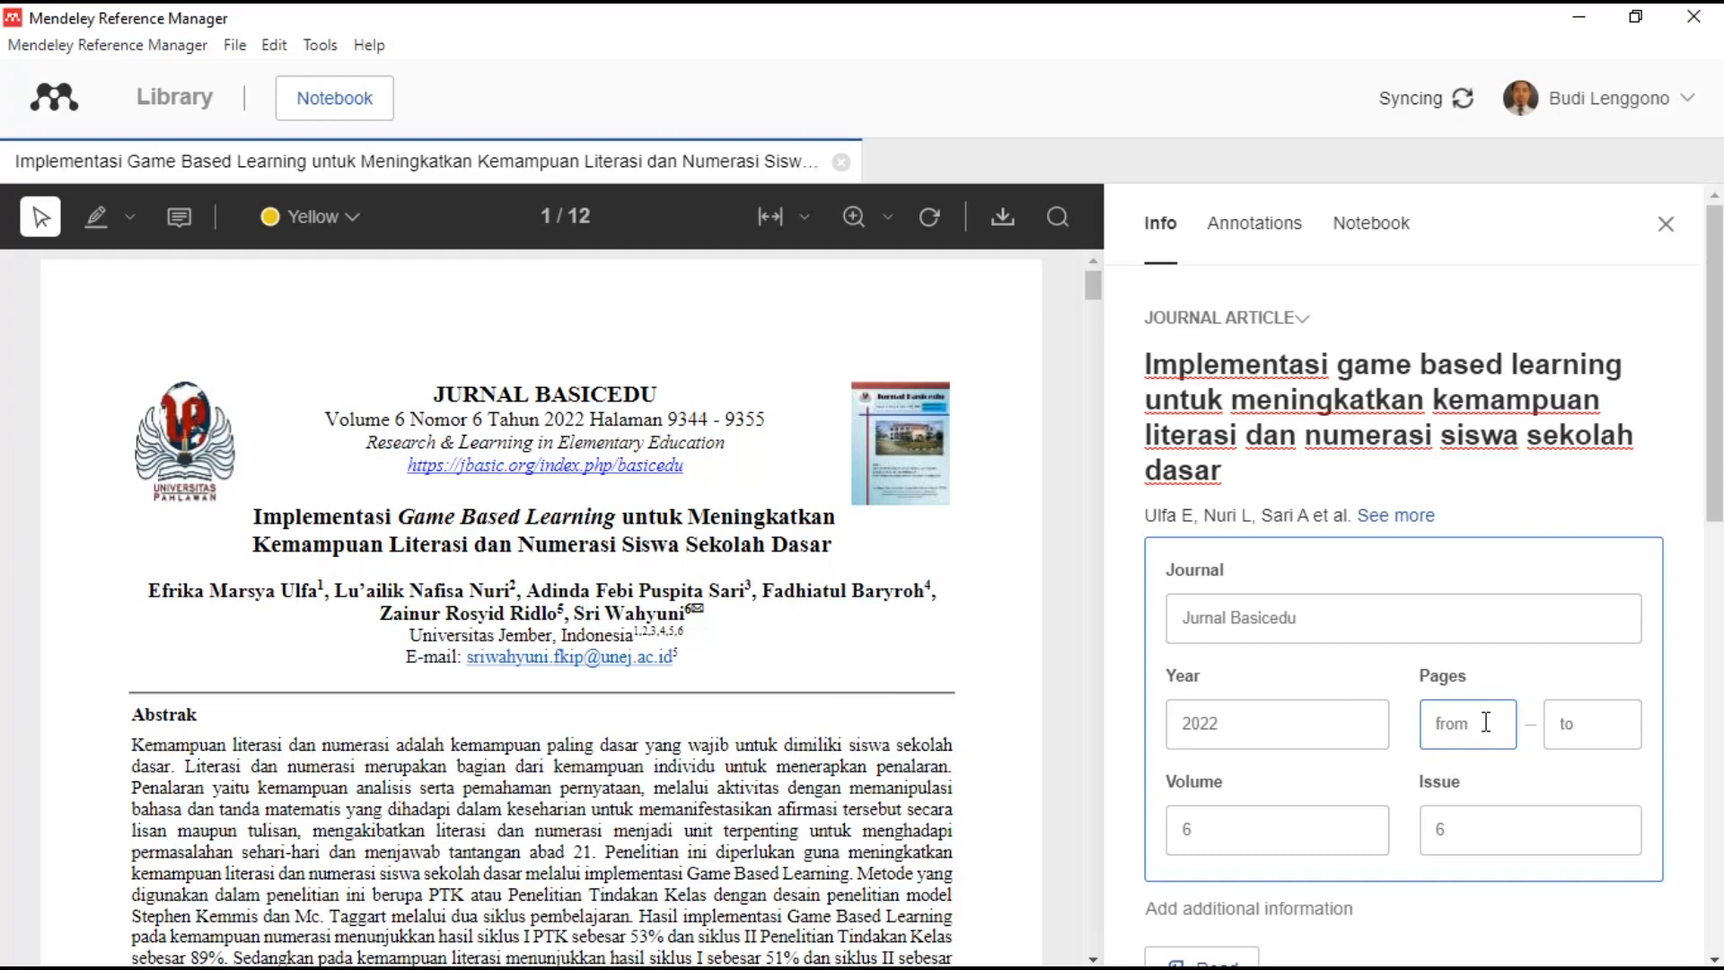
{"action": "type", "text": "9344"}
{"action": "scroll", "coordinate": [853, 706], "scroll_direction": "down", "scroll_amount": 14}
{"action": "left_click_drag", "start_coordinate": [1092, 358], "coordinate": [1087, 955]}
{"action": "scroll", "coordinate": [976, 805], "scroll_direction": "up", "scroll_amount": 3}
{"action": "scroll", "coordinate": [979, 813], "scroll_direction": "up", "scroll_amount": 10}
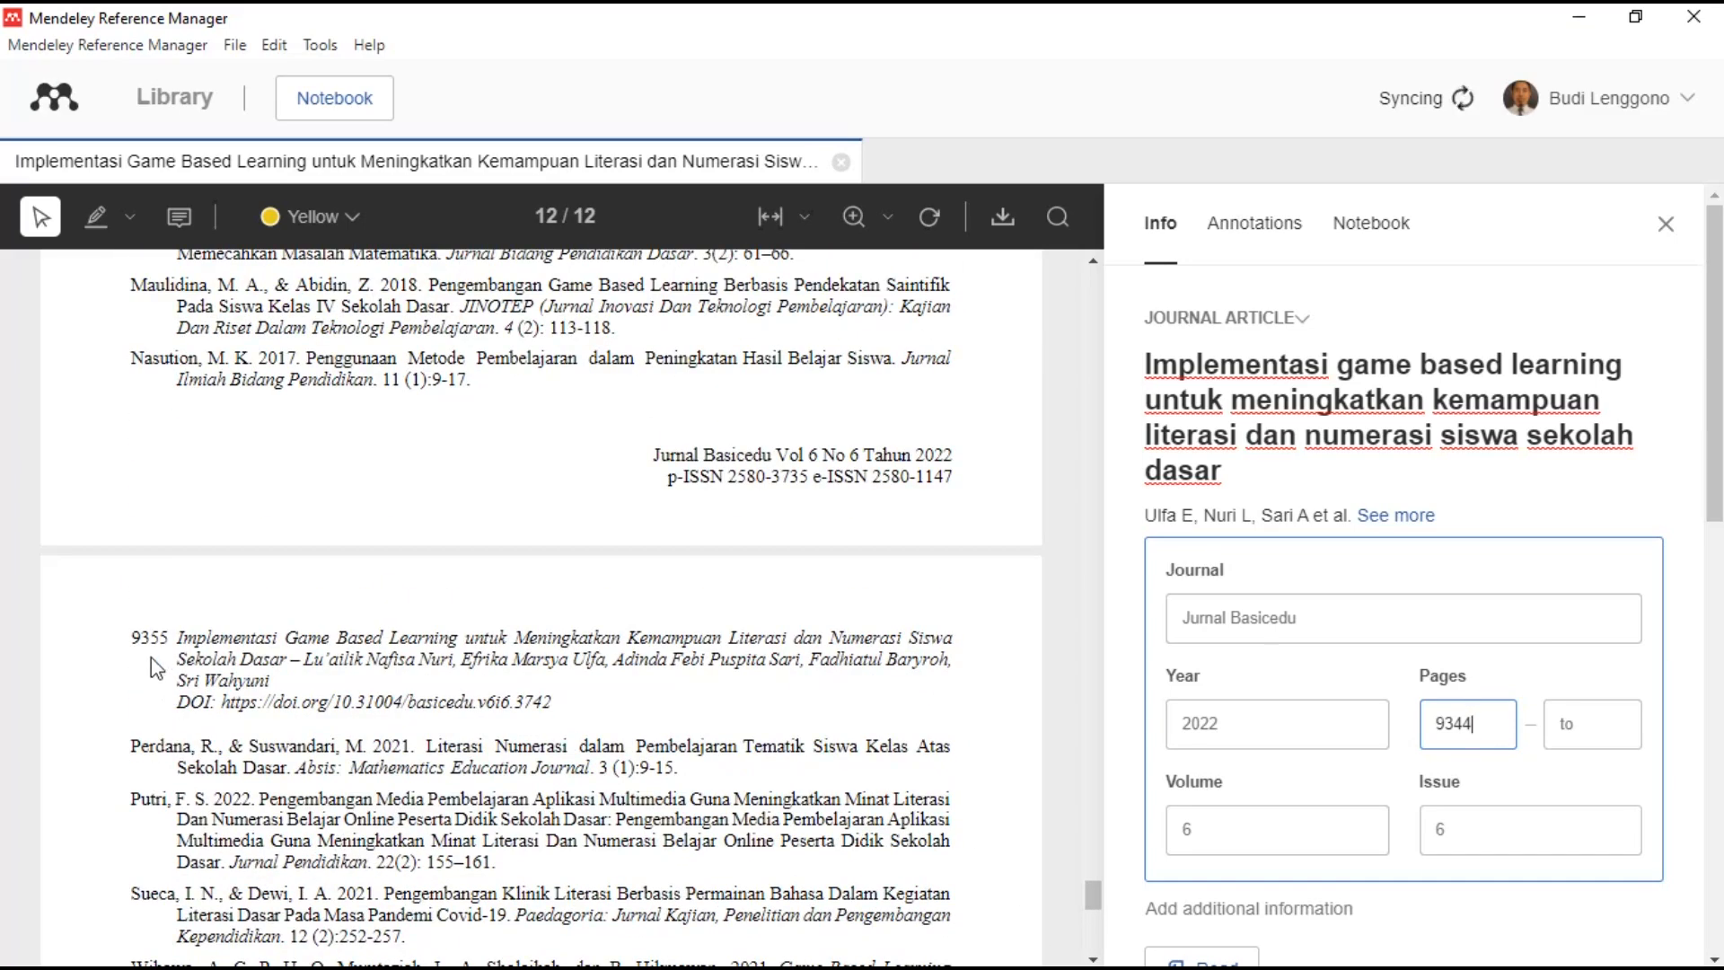
- Enter 9355 as the ending page and close the details panel
{"action": "left_click", "coordinate": [1582, 726]}
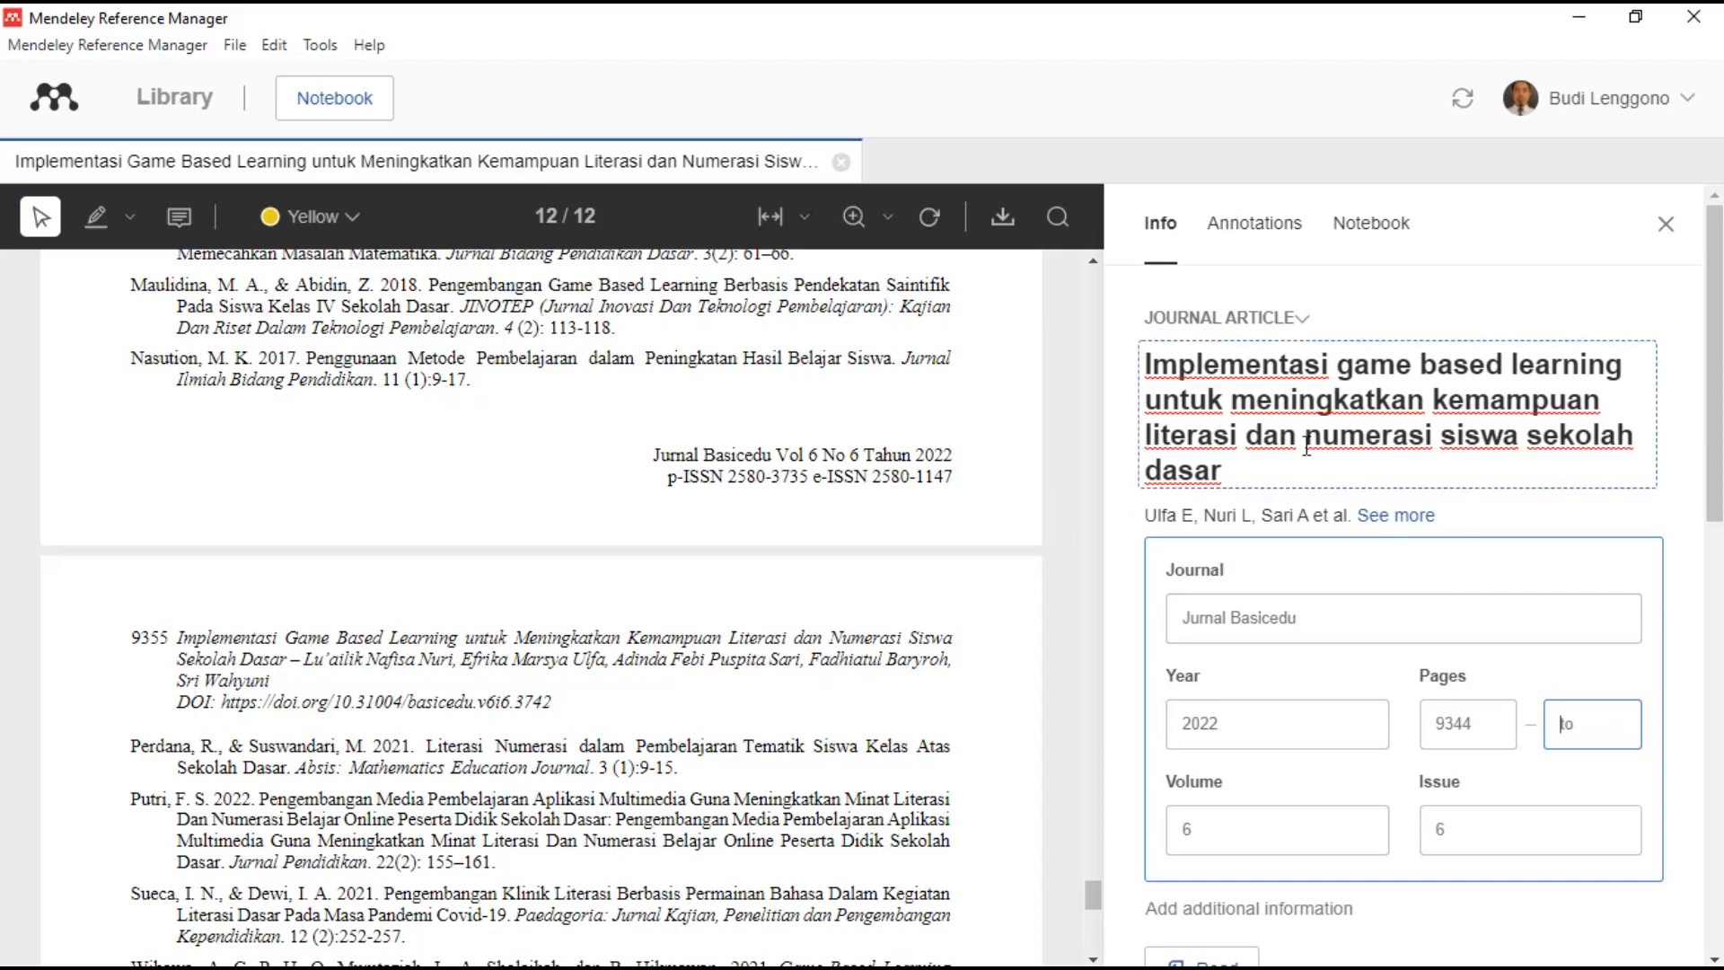
{"action": "scroll", "coordinate": [823, 493], "scroll_direction": "up", "scroll_amount": 12}
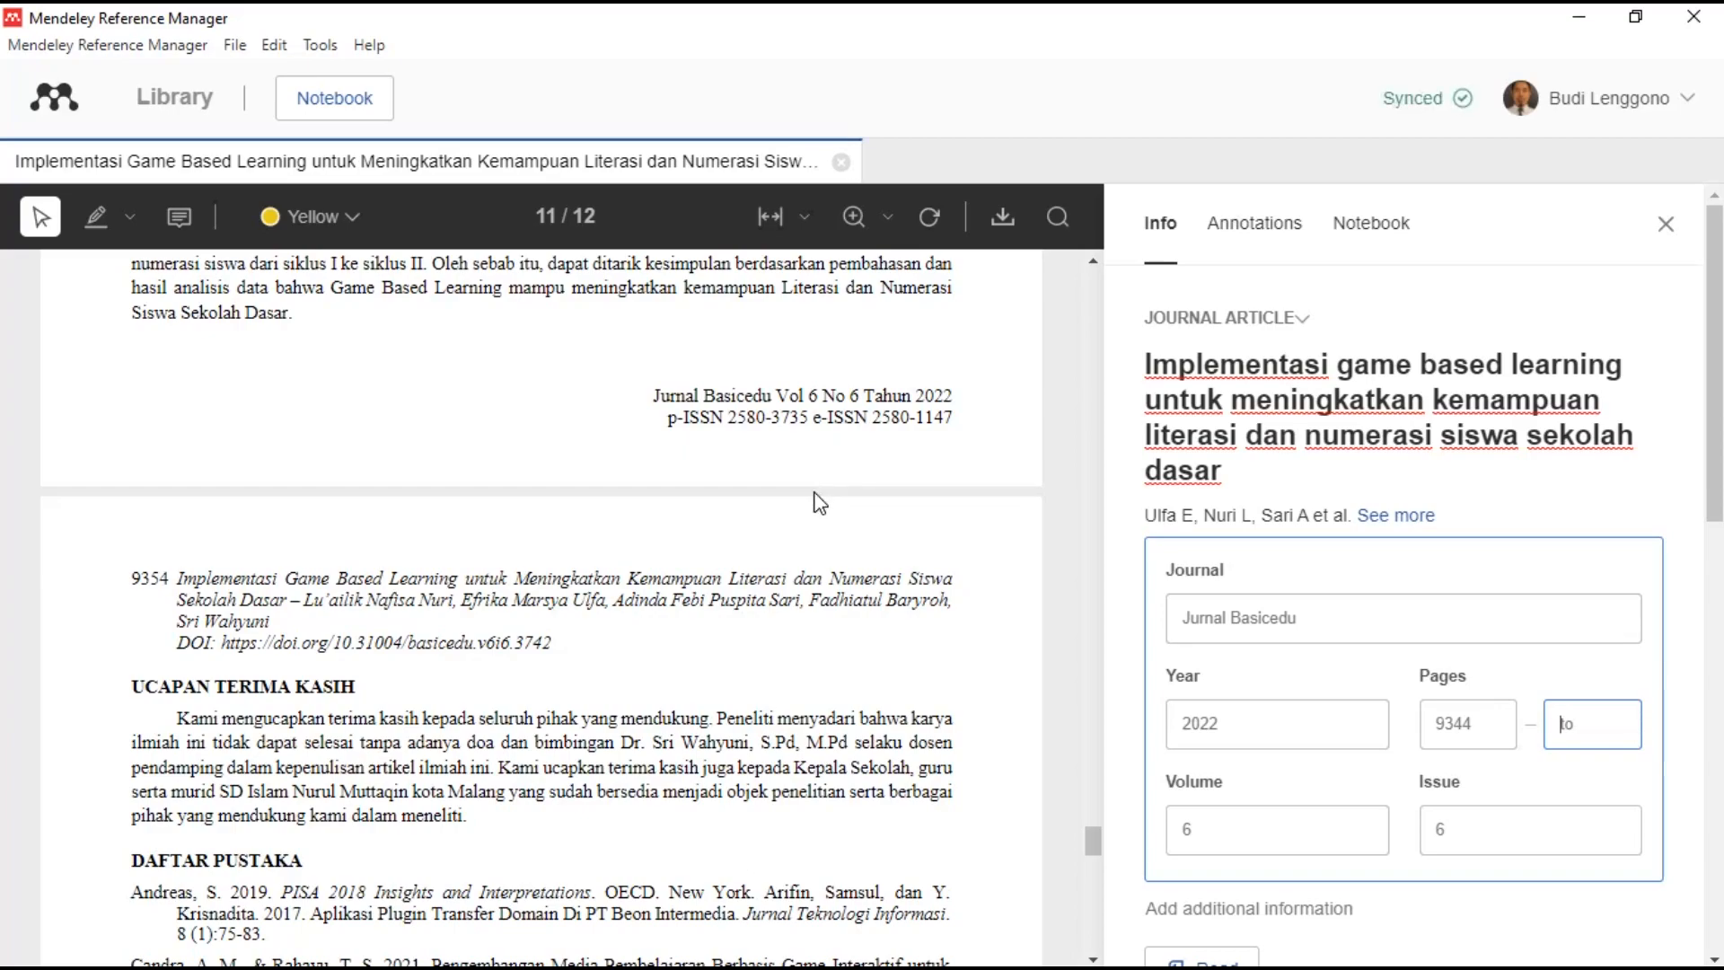
{"action": "scroll", "coordinate": [823, 495], "scroll_direction": "down", "scroll_amount": 12}
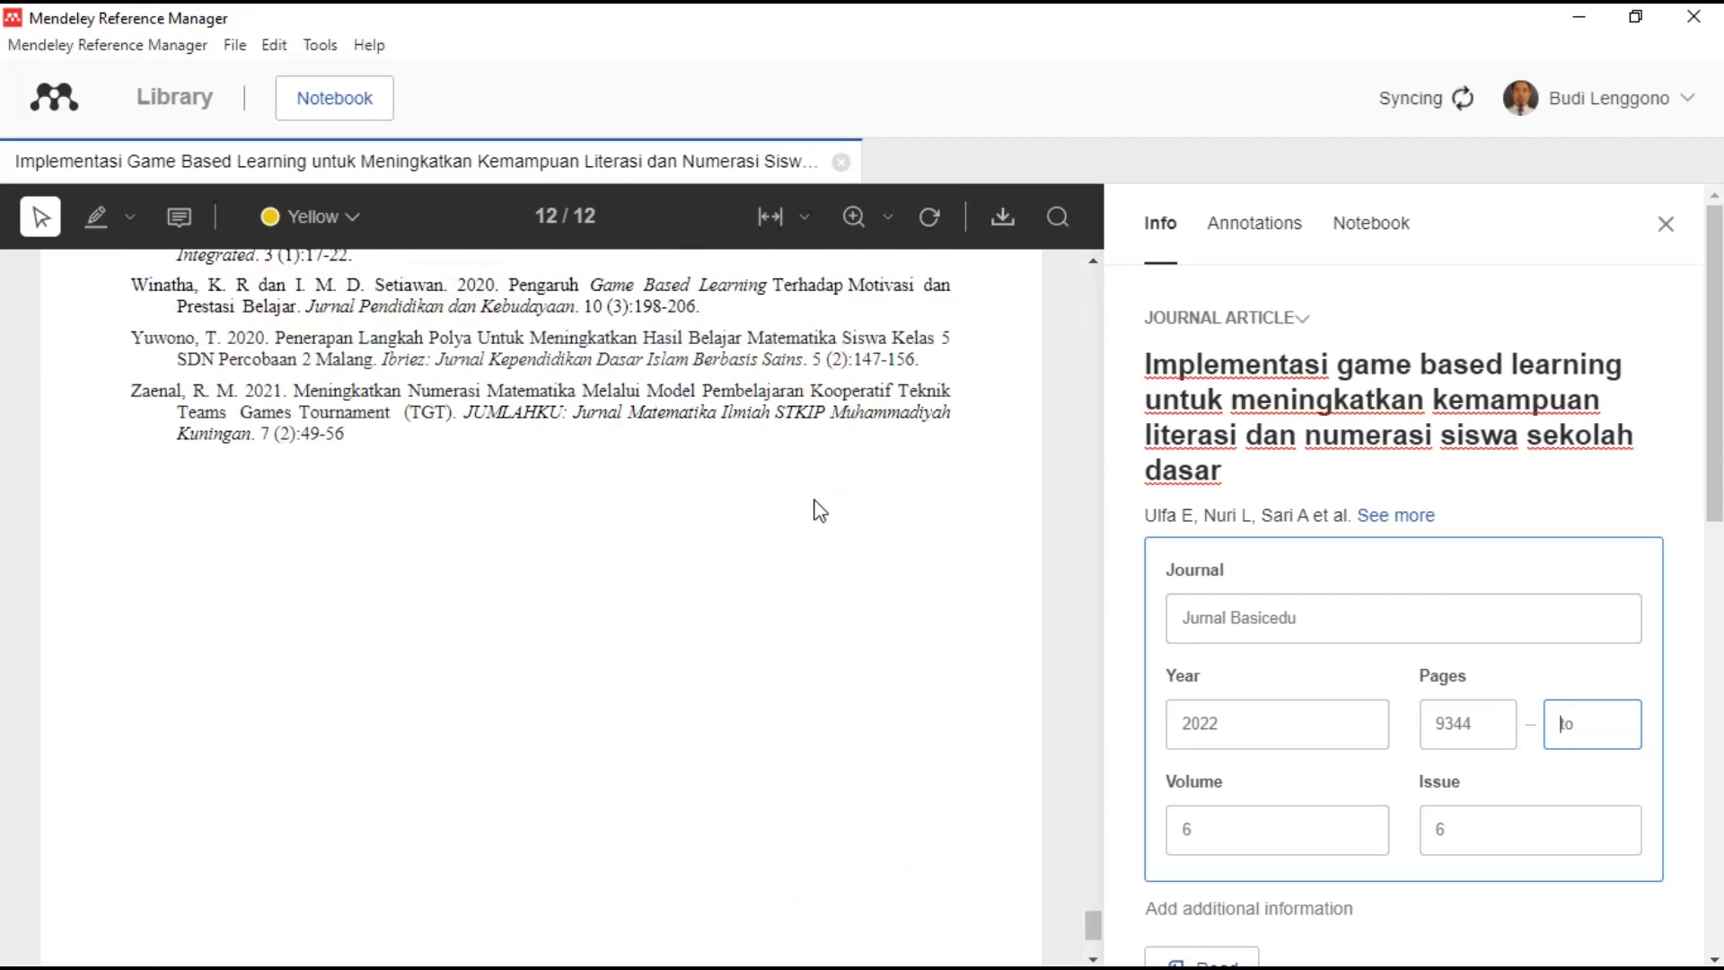
{"action": "scroll", "coordinate": [814, 510], "scroll_direction": "up", "scroll_amount": 8}
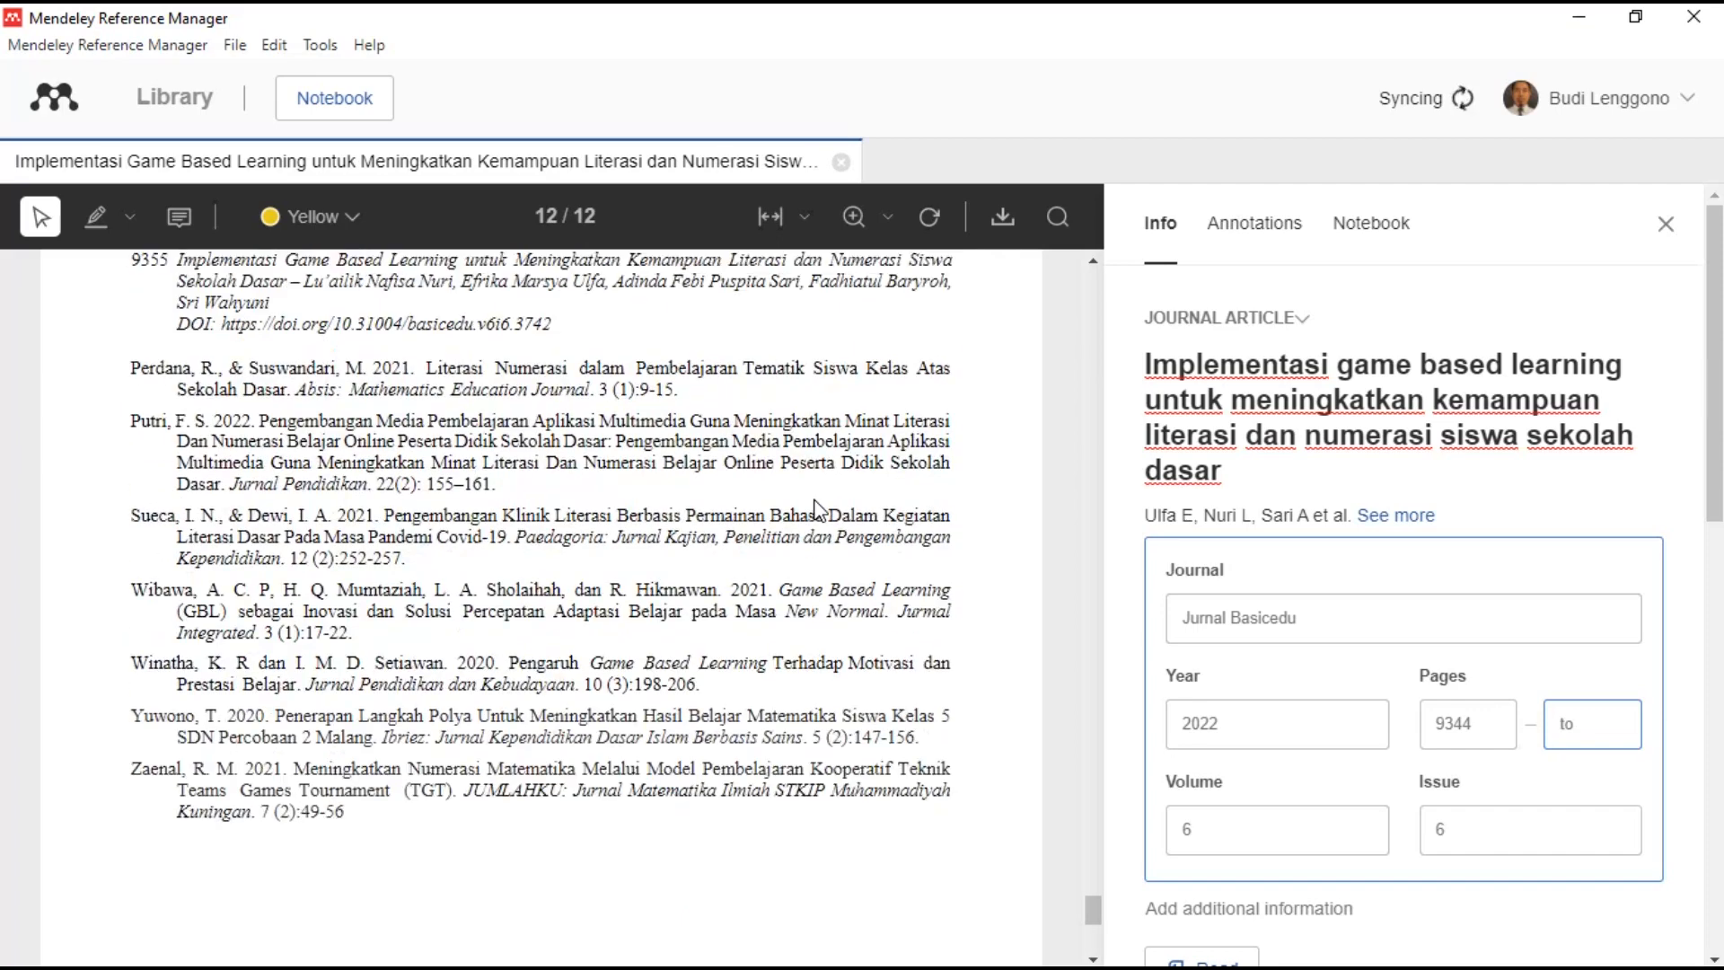
{"action": "type", "text": "9355"}
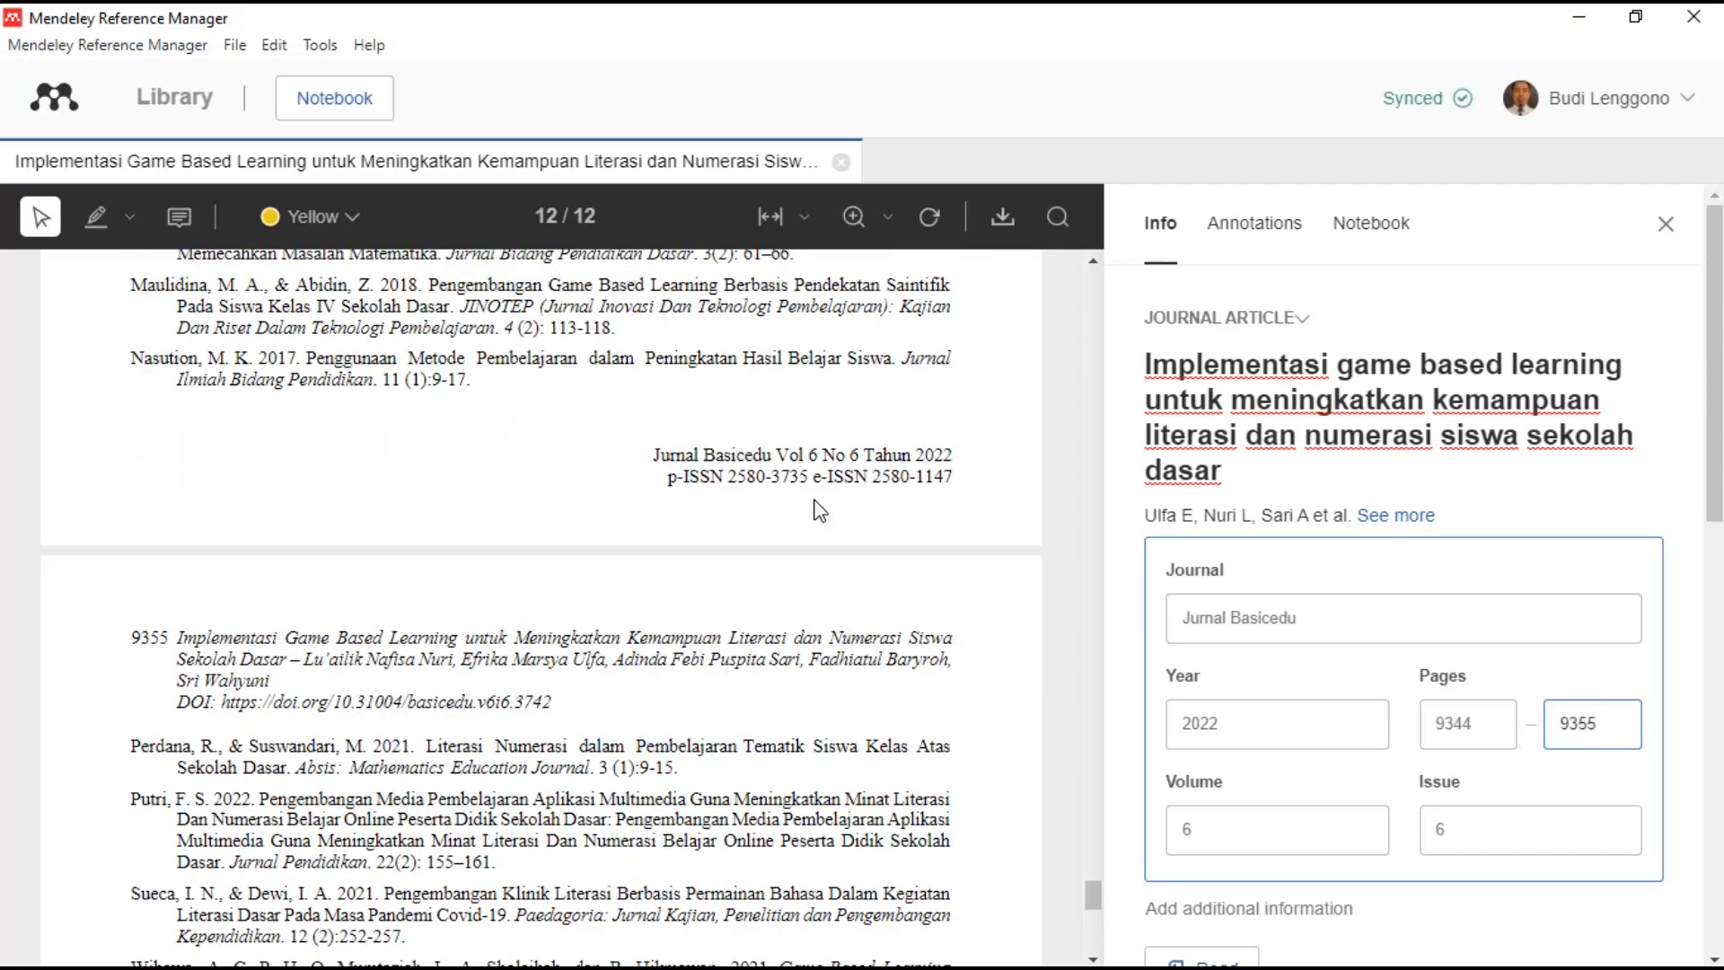
{"action": "scroll", "coordinate": [1392, 822], "scroll_direction": "down", "scroll_amount": 4}
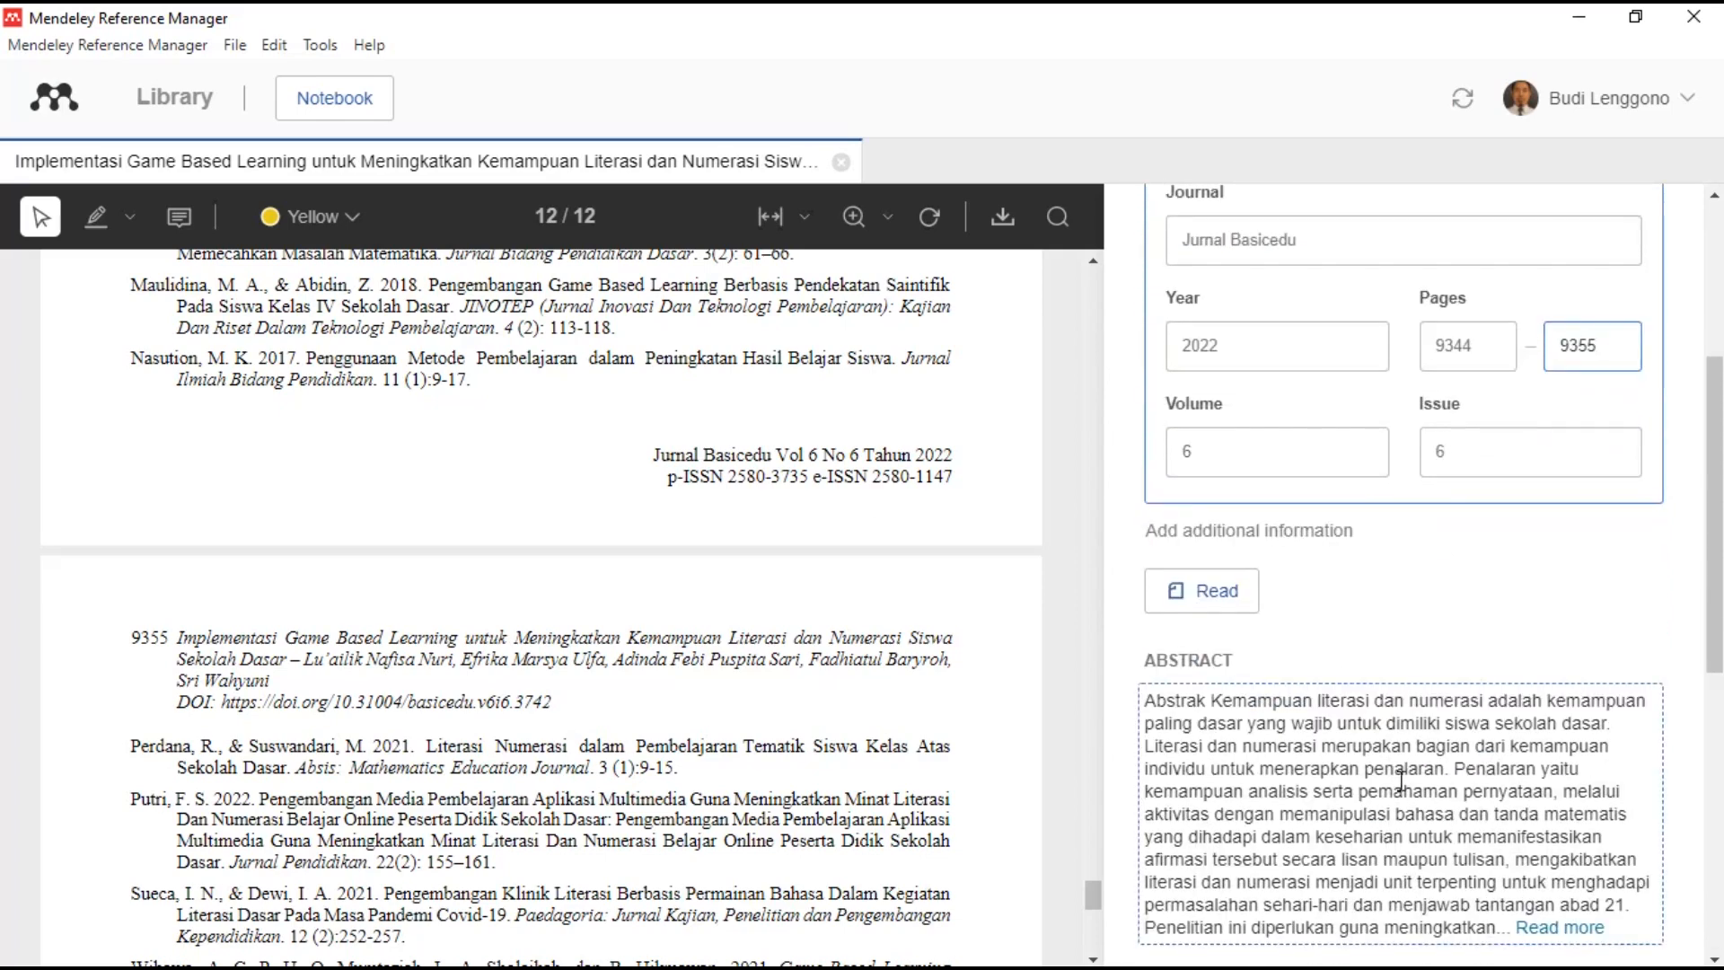
{"action": "scroll", "coordinate": [1401, 779], "scroll_direction": "down", "scroll_amount": 6}
{"action": "scroll", "coordinate": [1492, 476], "scroll_direction": "up", "scroll_amount": 10}
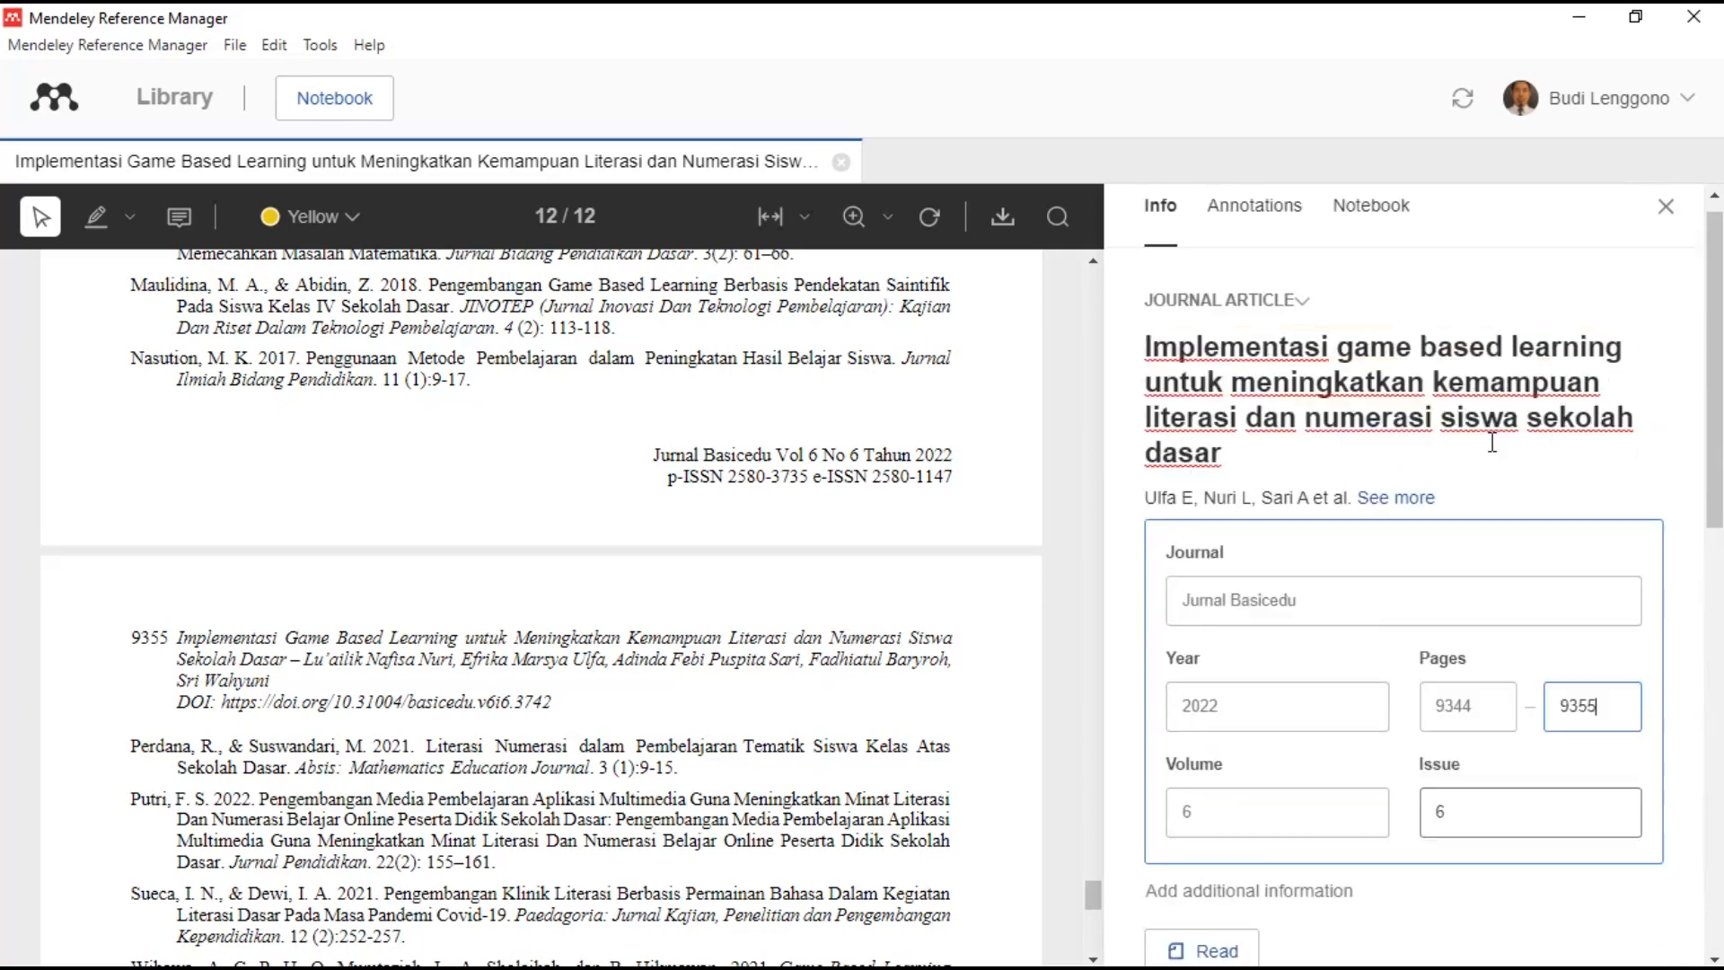
{"action": "left_click", "coordinate": [1596, 295]}
- Close the article's details panel and PDF, then sync the library
{"action": "left_click", "coordinate": [1667, 223]}
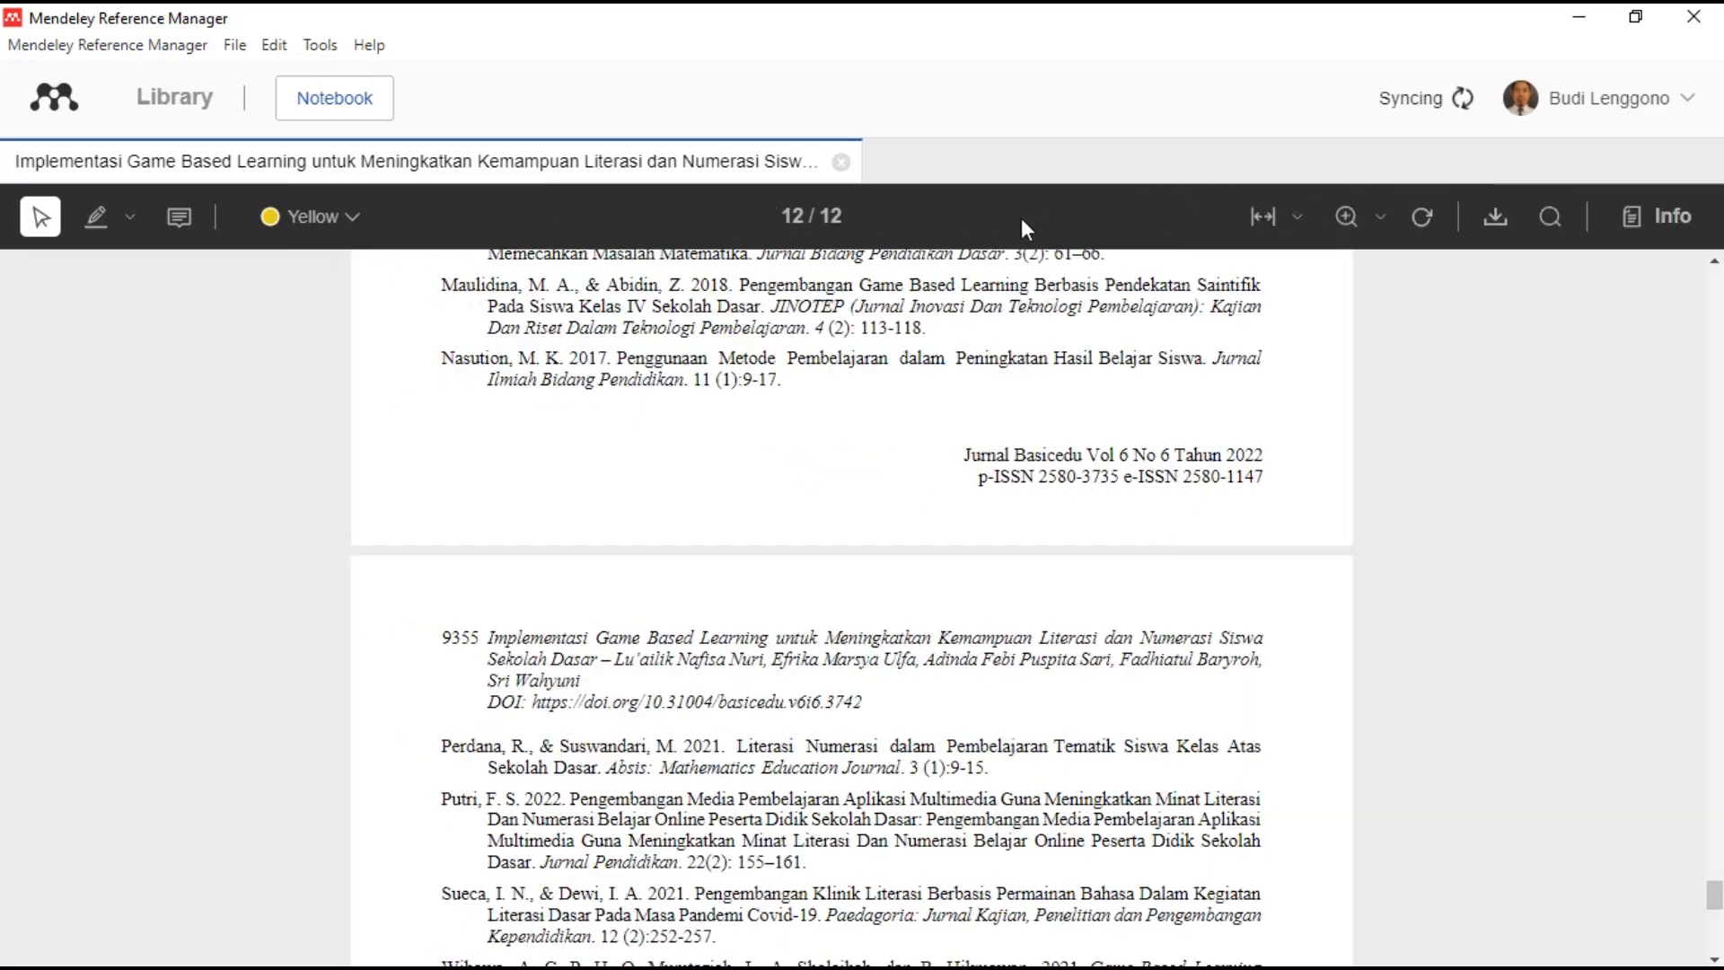
{"action": "left_click", "coordinate": [841, 162]}
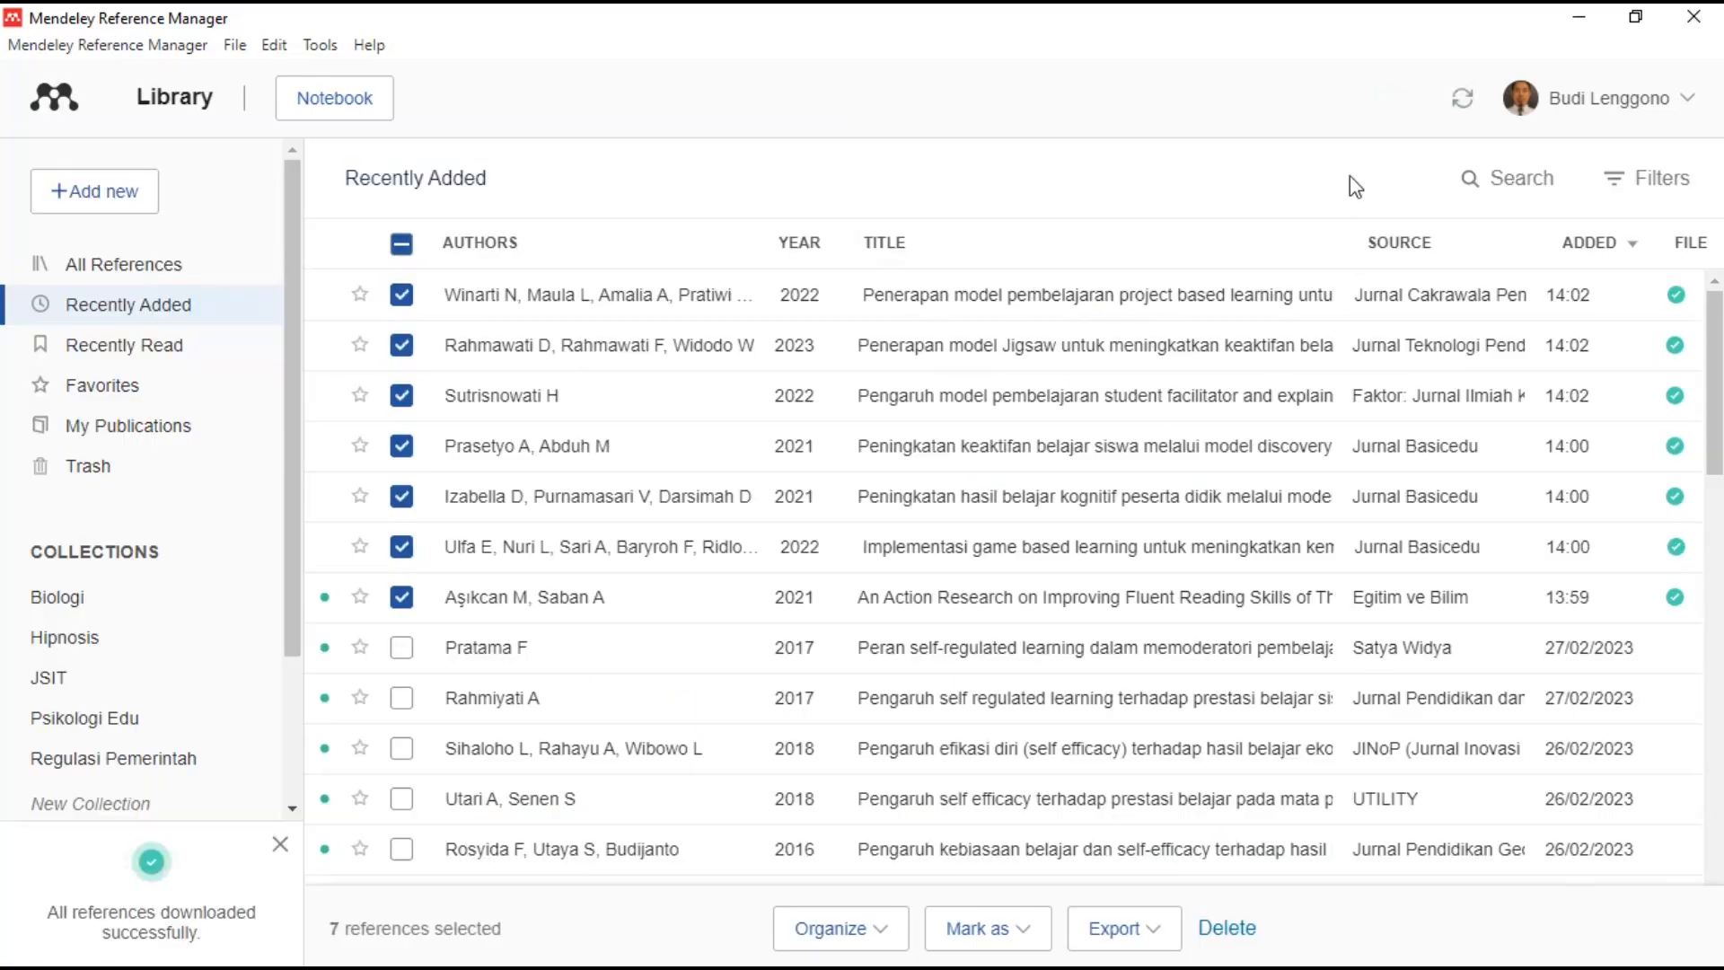
{"action": "left_click", "coordinate": [1465, 106]}
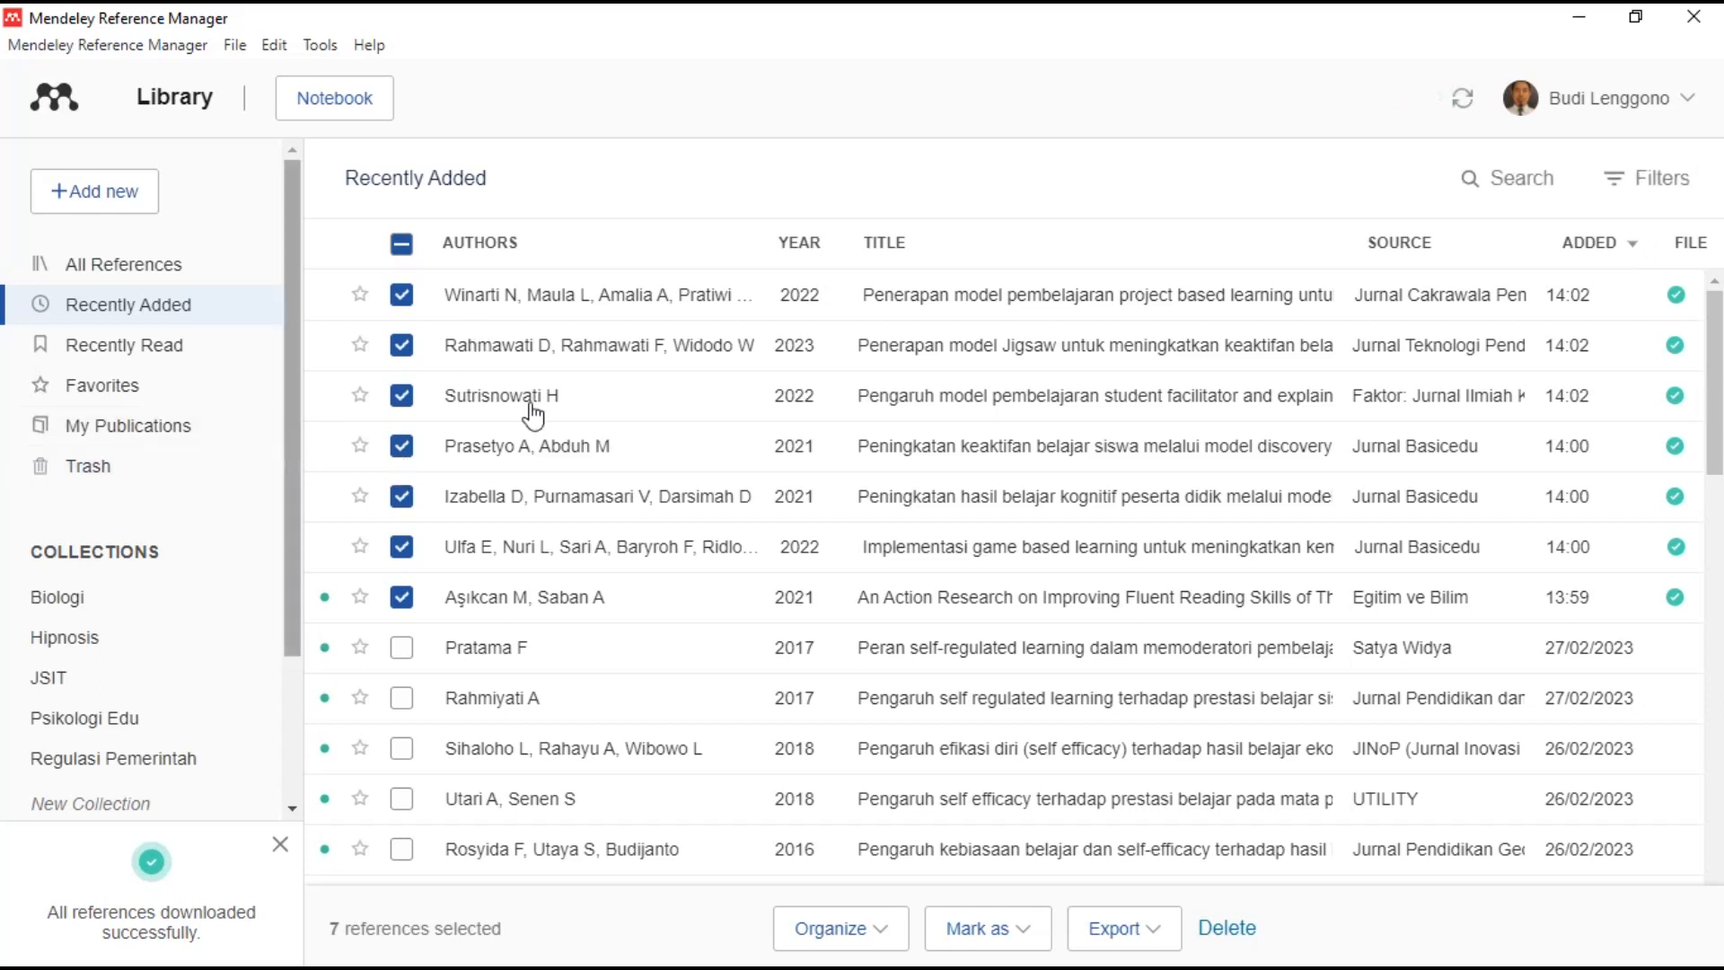
- Create a new collection named PTK
{"action": "scroll", "coordinate": [124, 556], "scroll_direction": "down", "scroll_amount": 3}
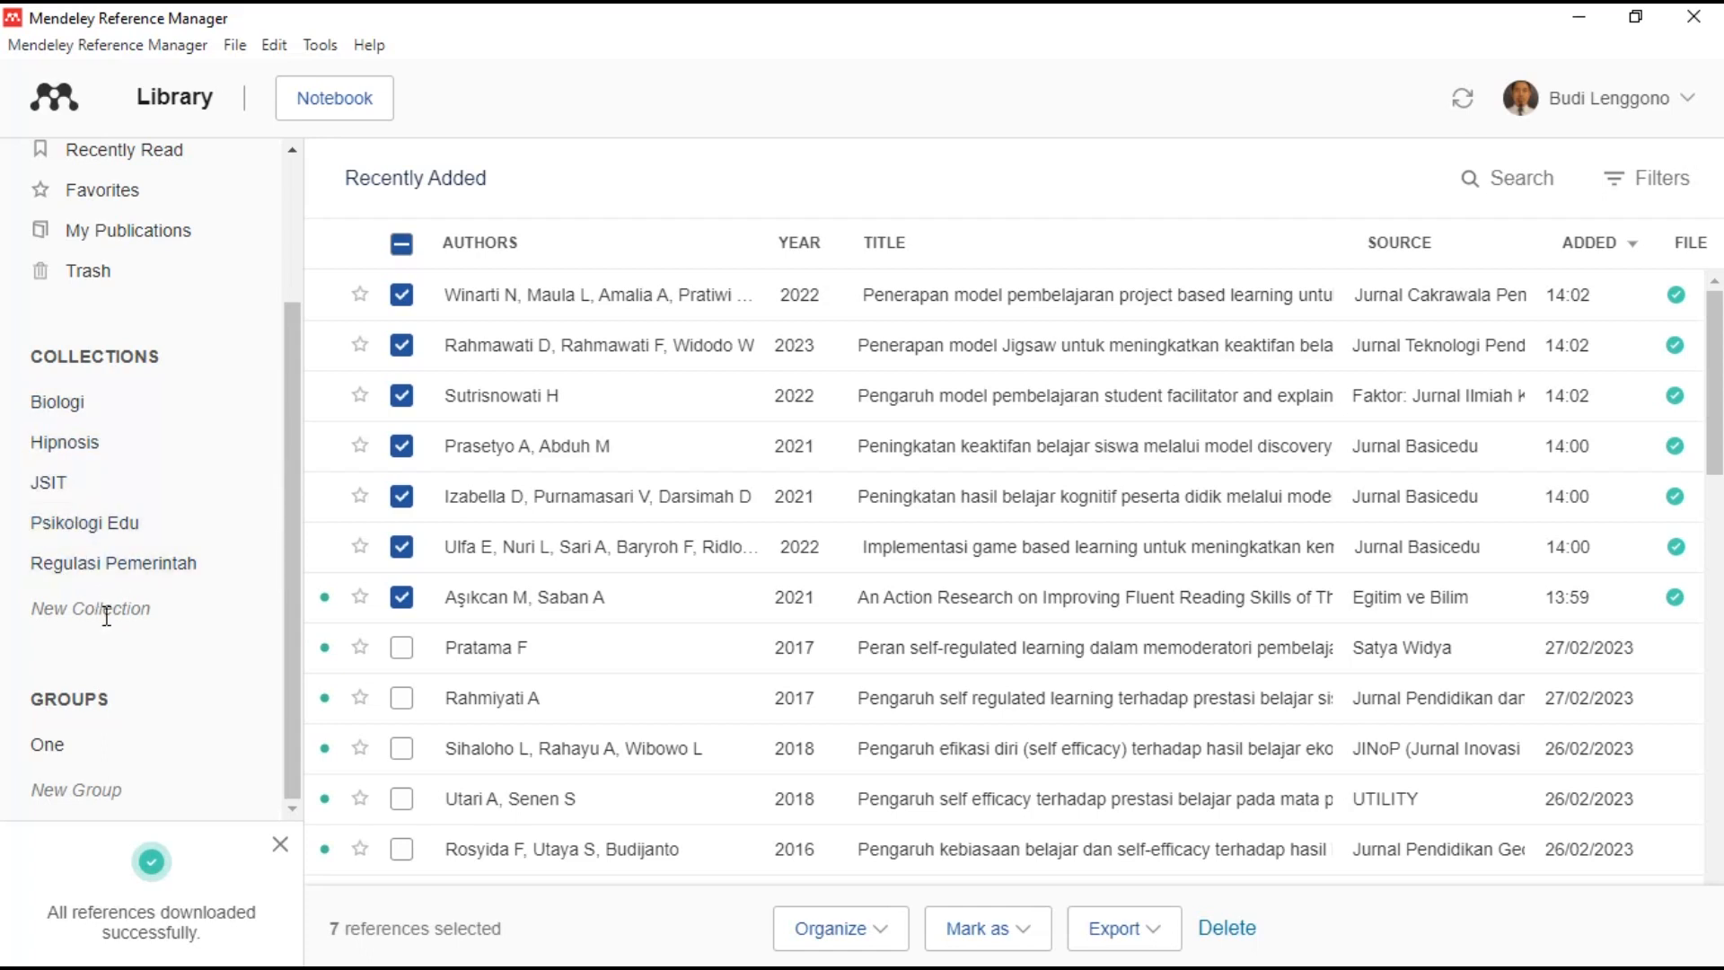
{"action": "left_click", "coordinate": [106, 610]}
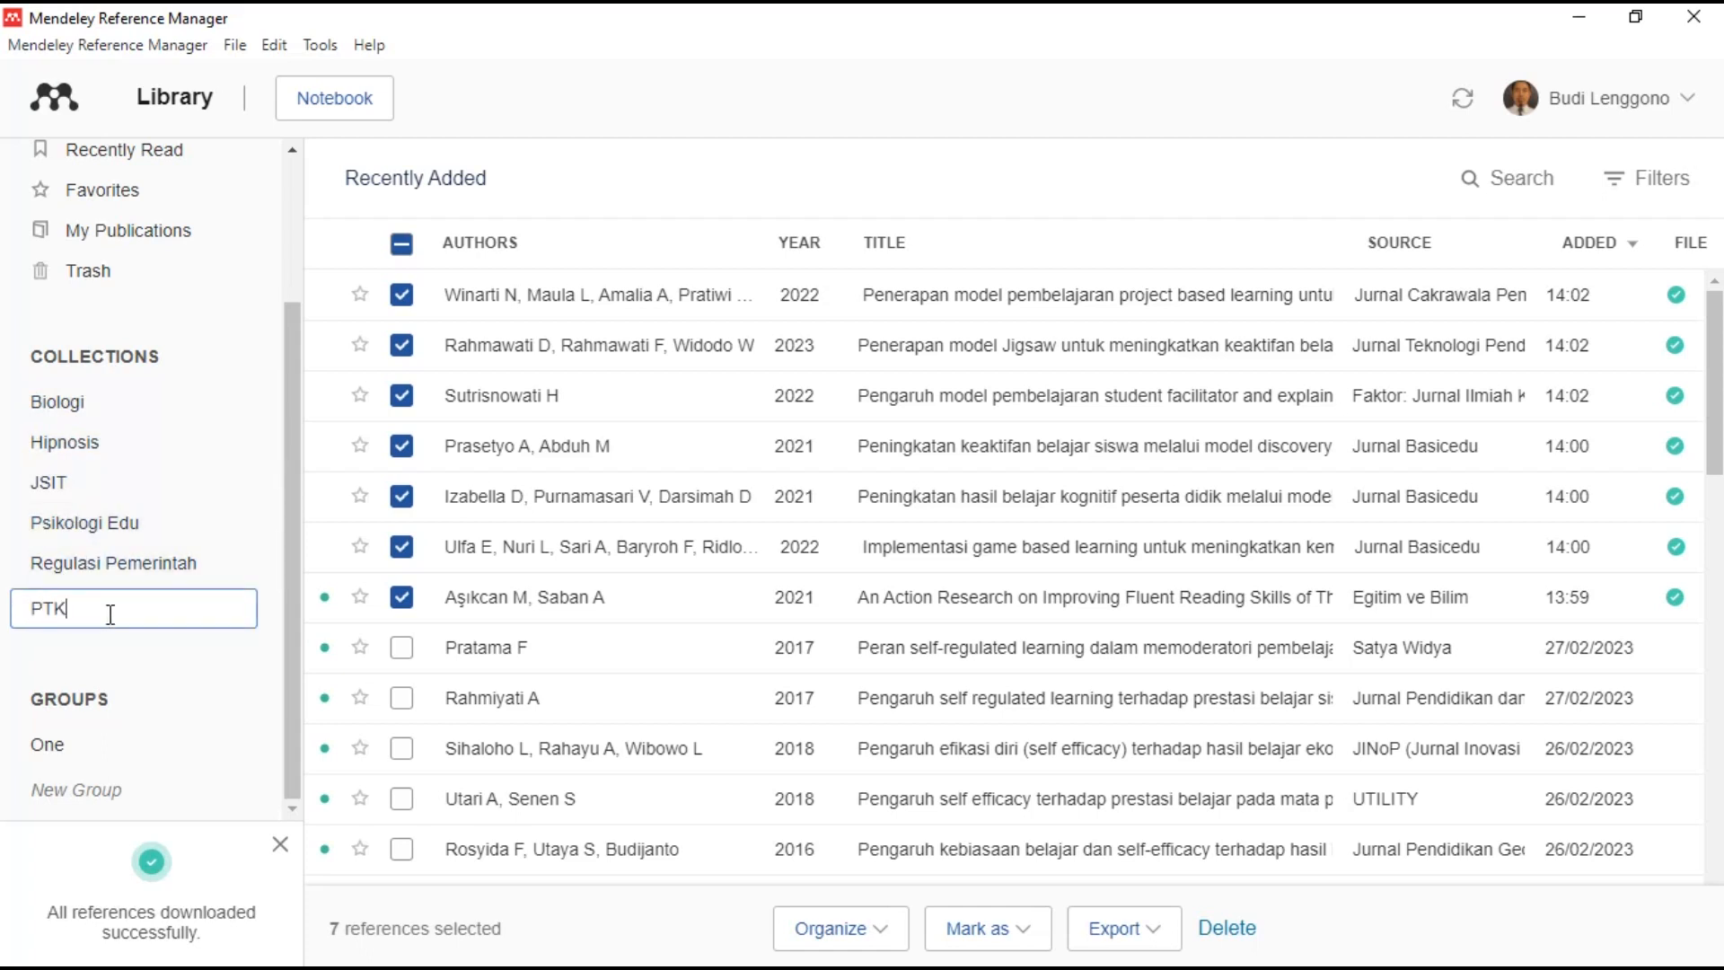
{"action": "type", "text": "PTK"}
{"action": "key", "text": "Return"}
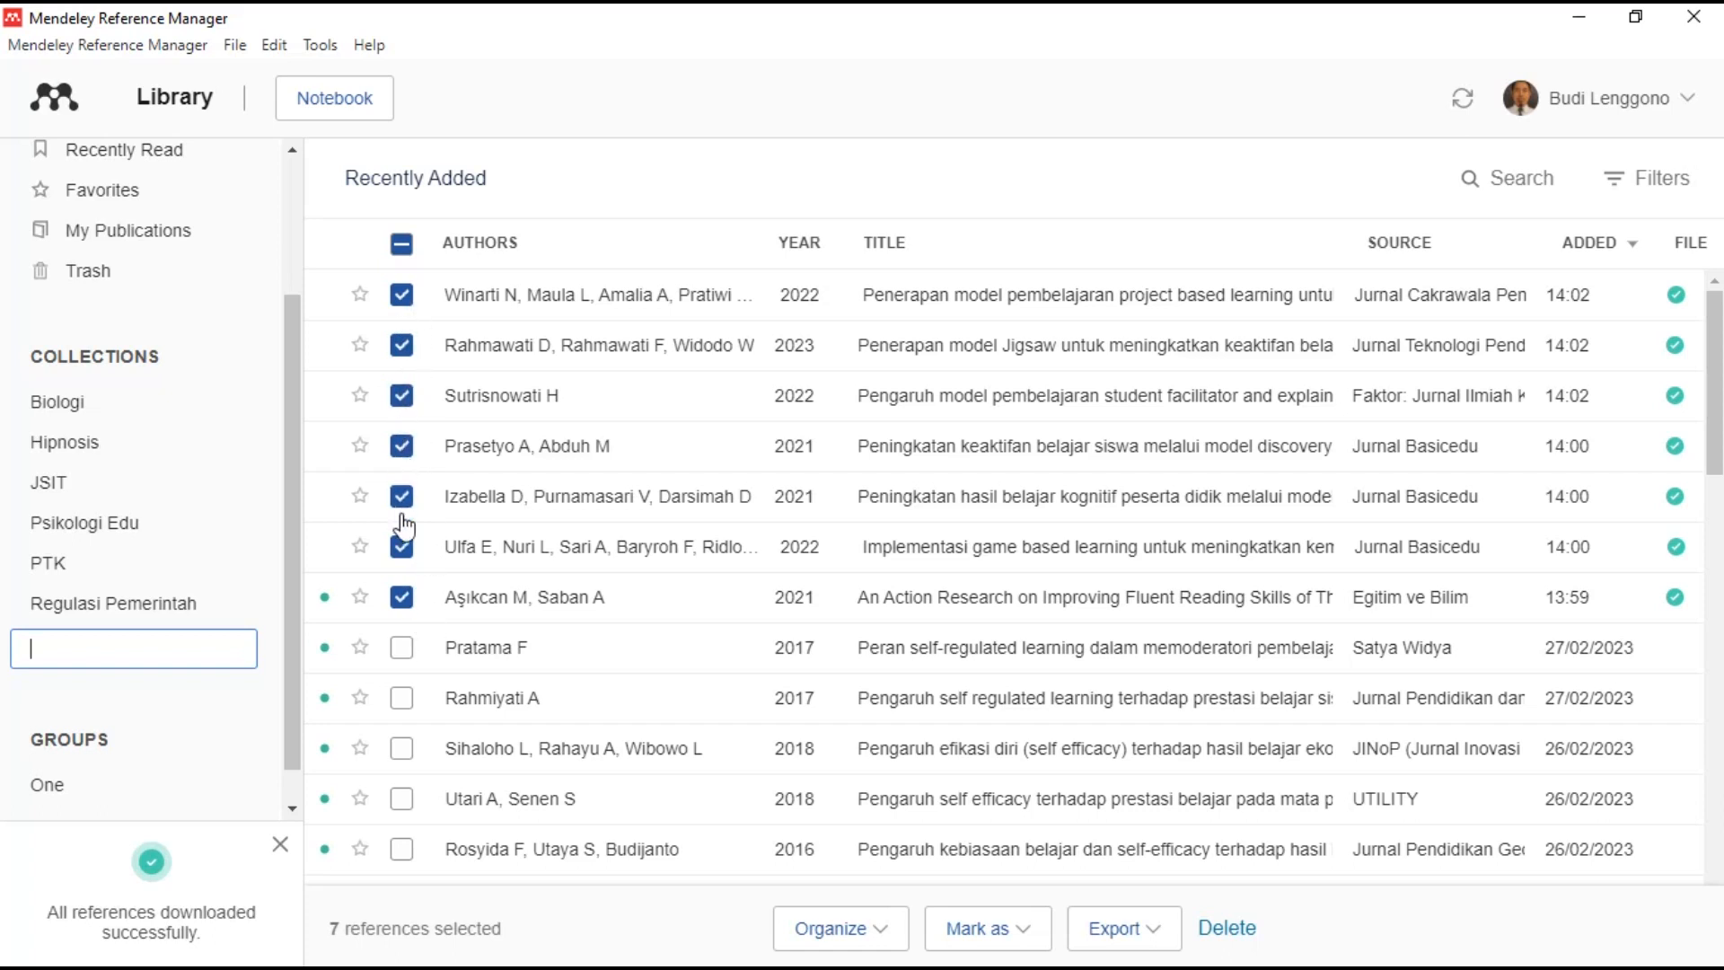
- Add the seven selected references to the PTK collection and open PTK to list them
{"action": "left_click", "coordinate": [880, 938]}
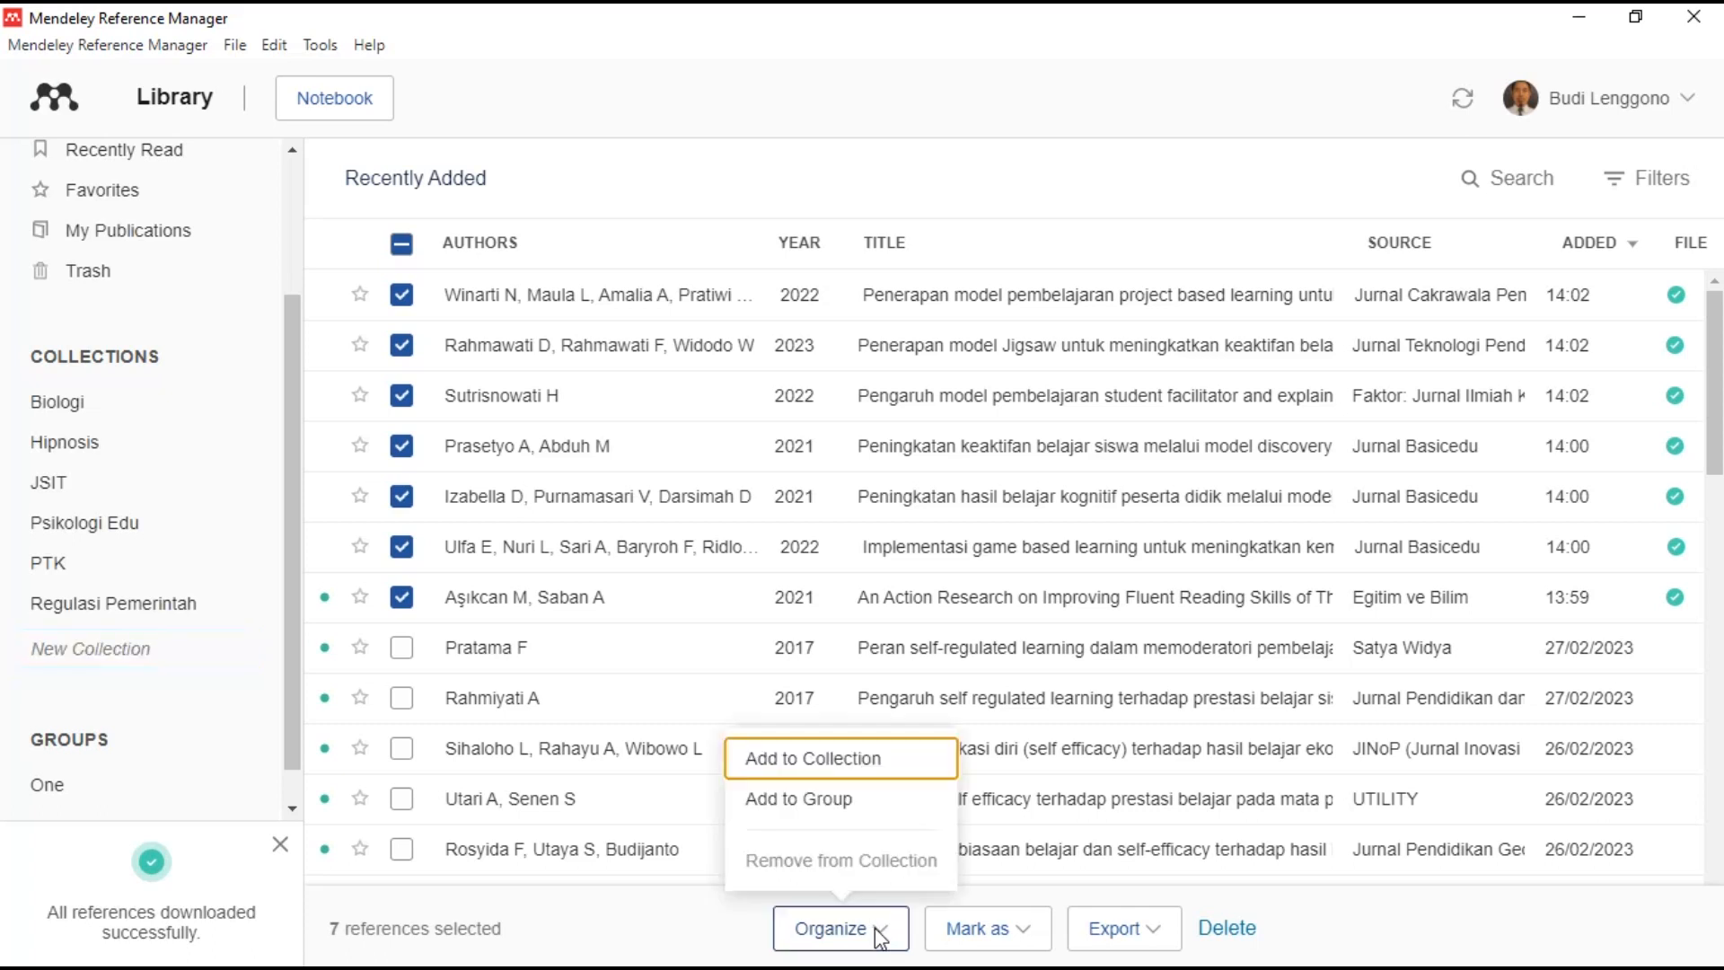
{"action": "left_click", "coordinate": [807, 759]}
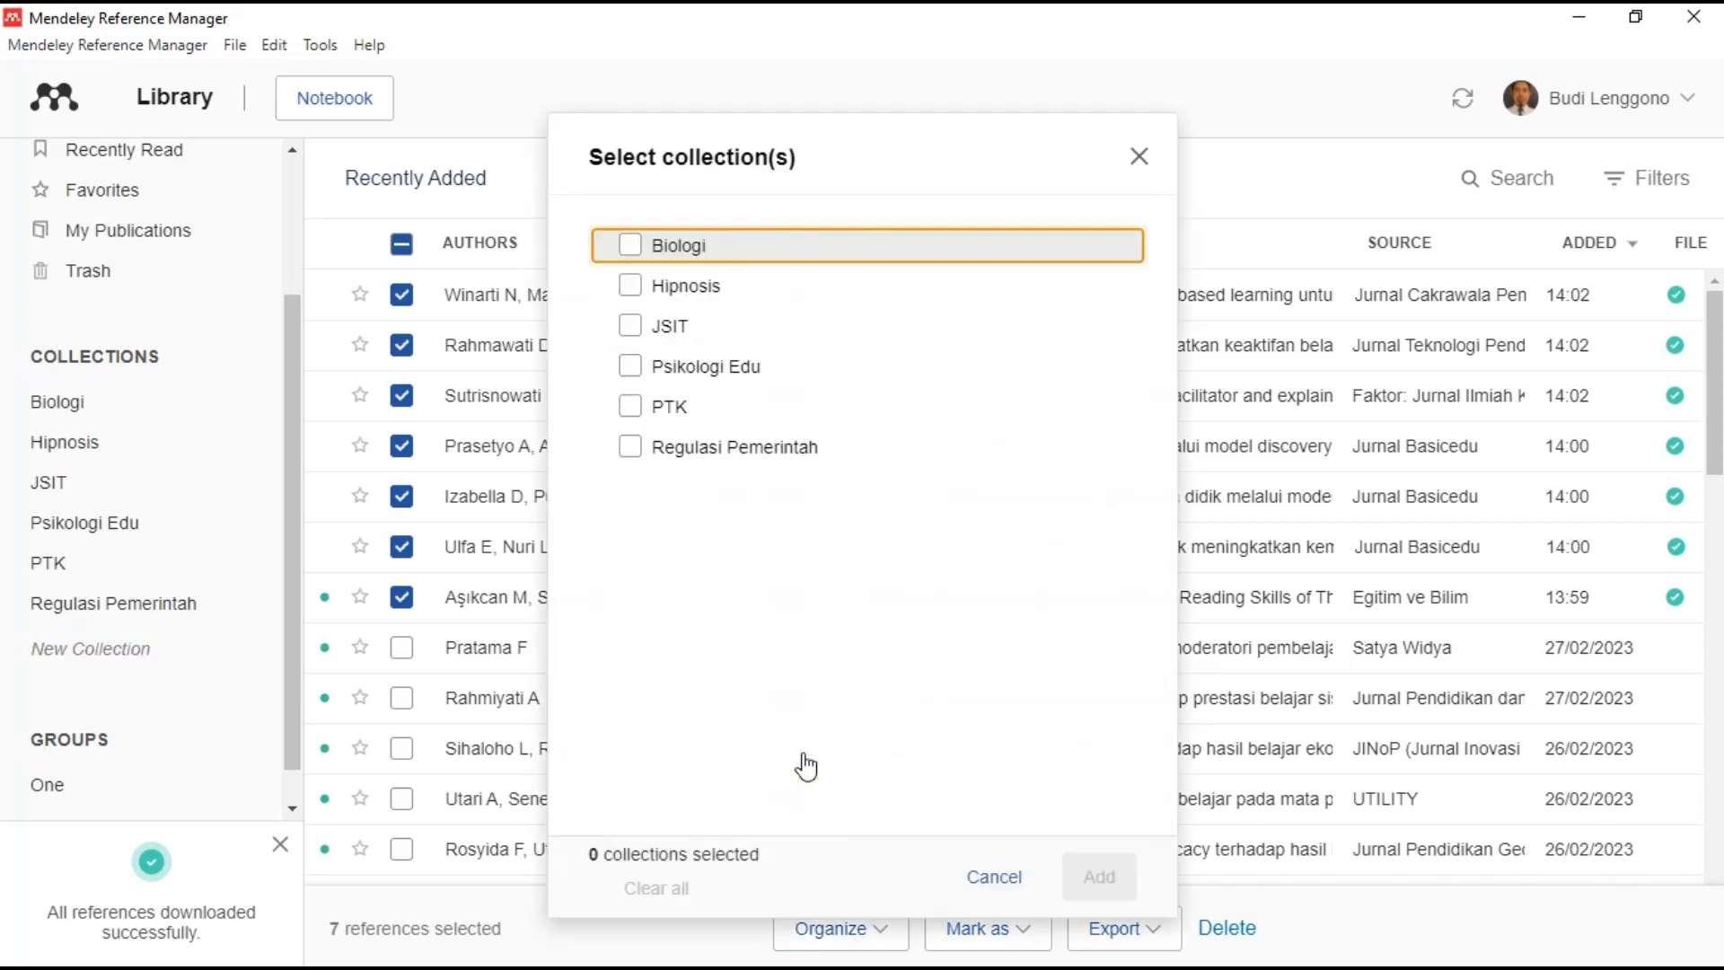
{"action": "left_click", "coordinate": [635, 409]}
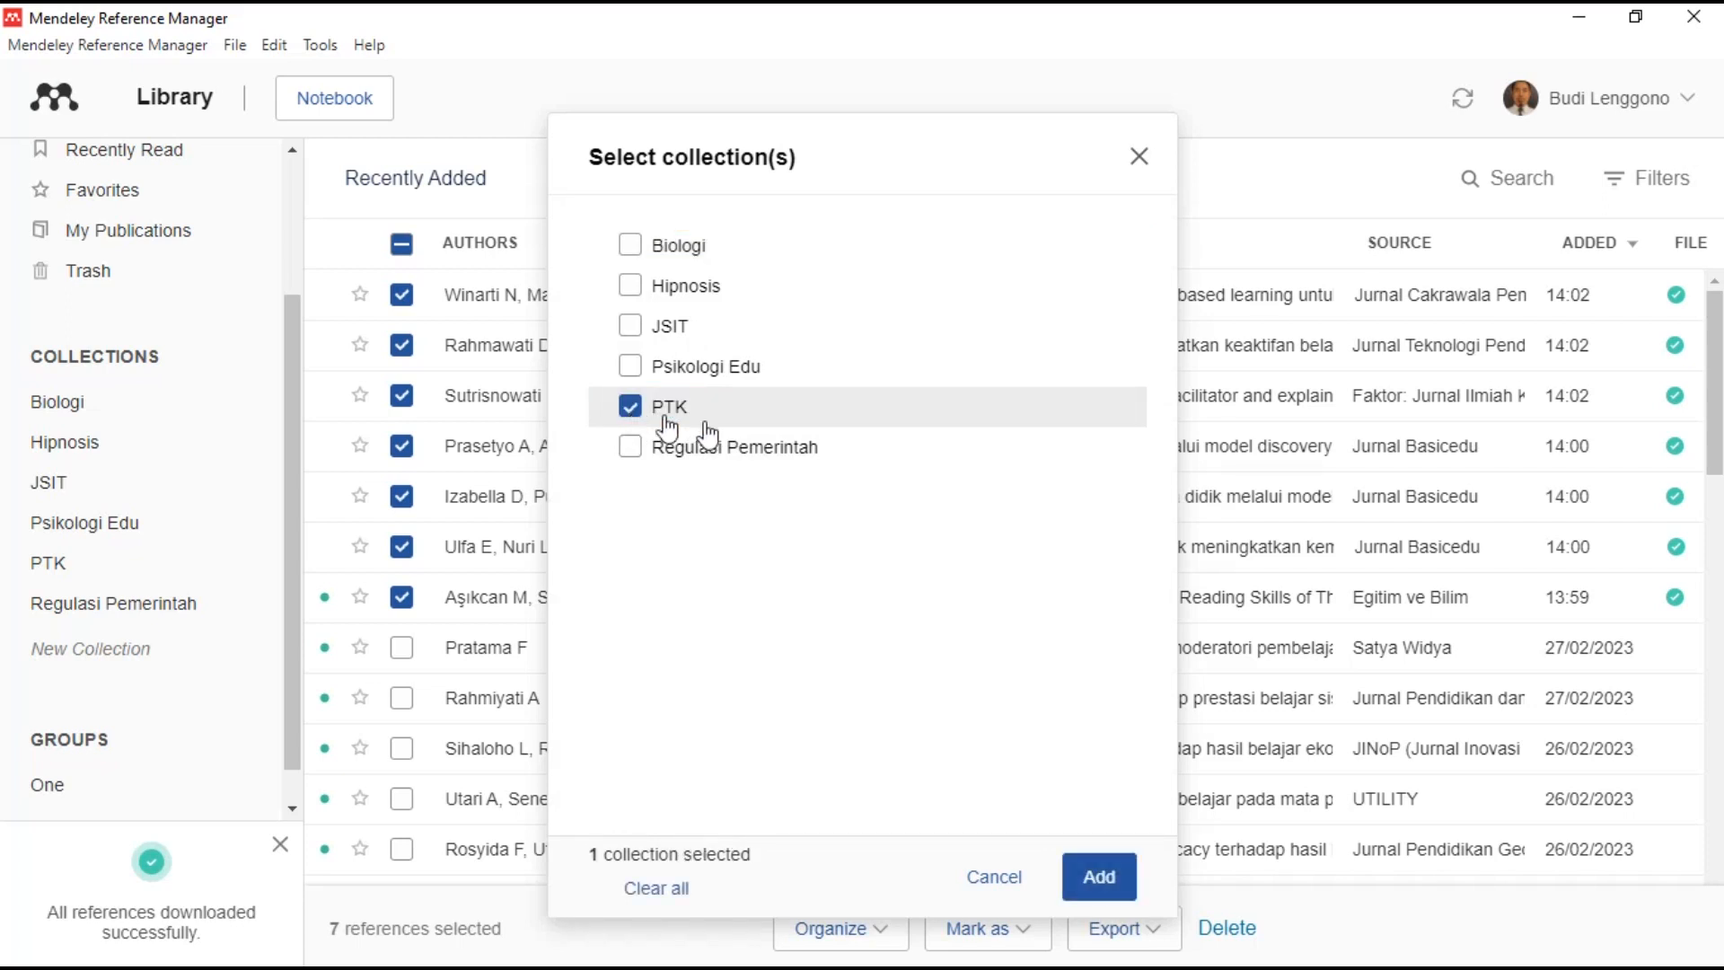
{"action": "left_click", "coordinate": [1092, 865]}
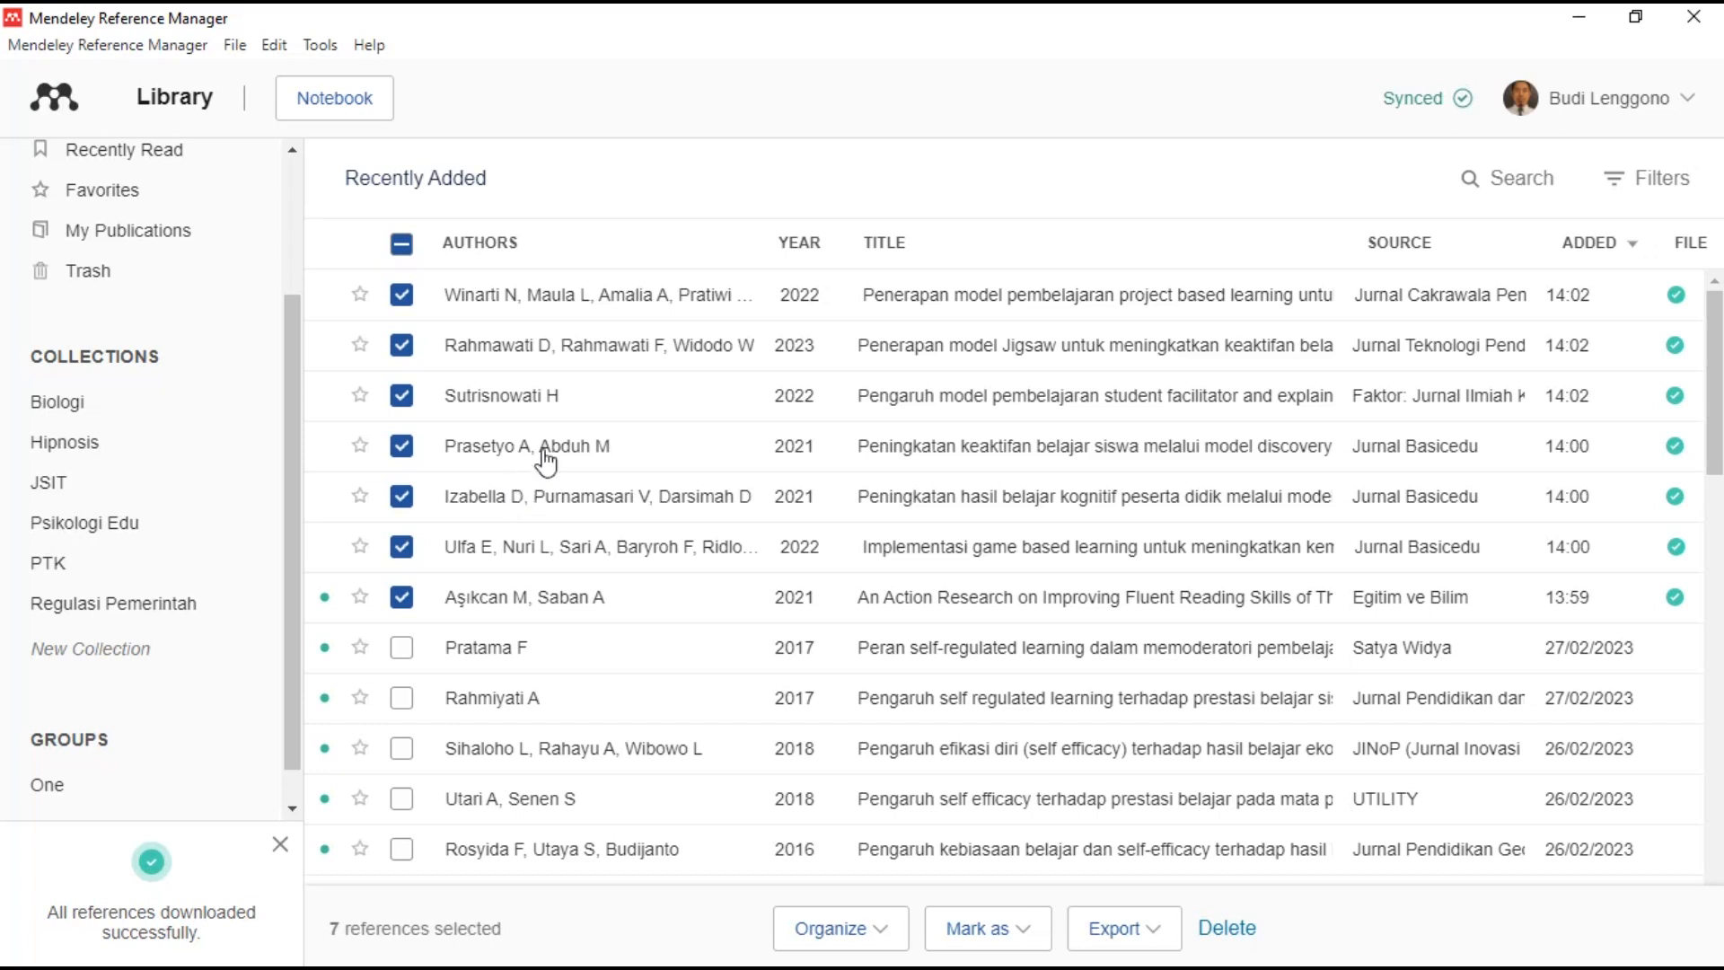
{"action": "left_click", "coordinate": [76, 569]}
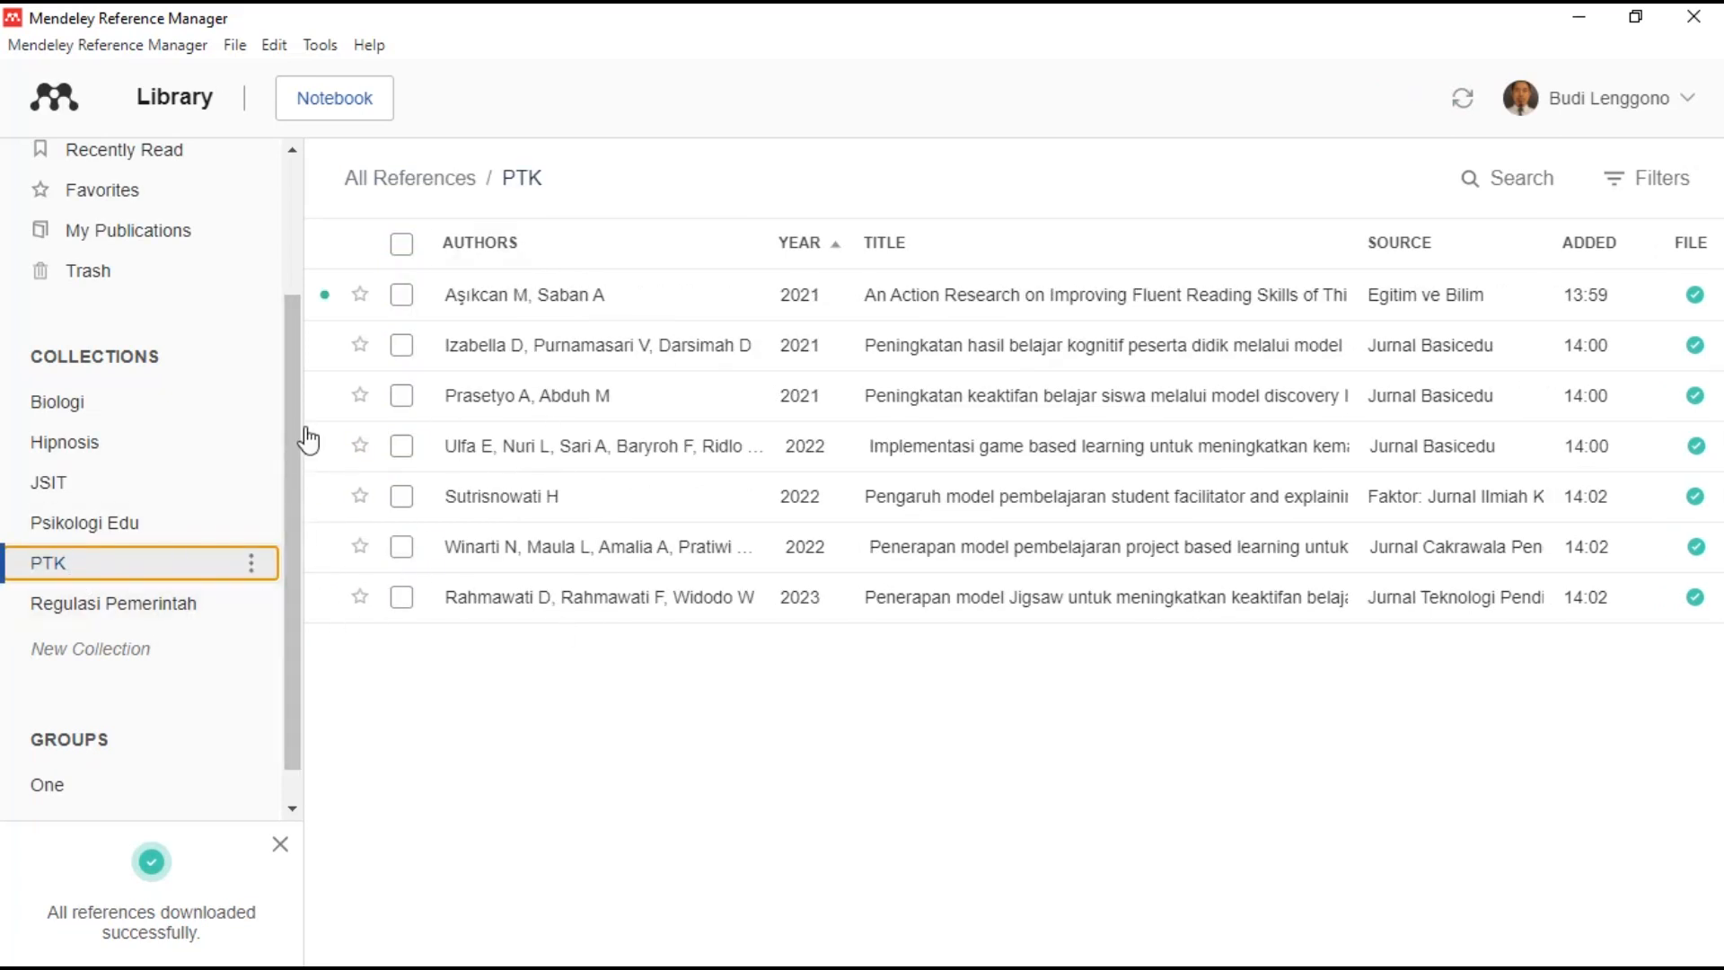
{"action": "left_click_drag", "start_coordinate": [296, 404], "coordinate": [320, 252]}
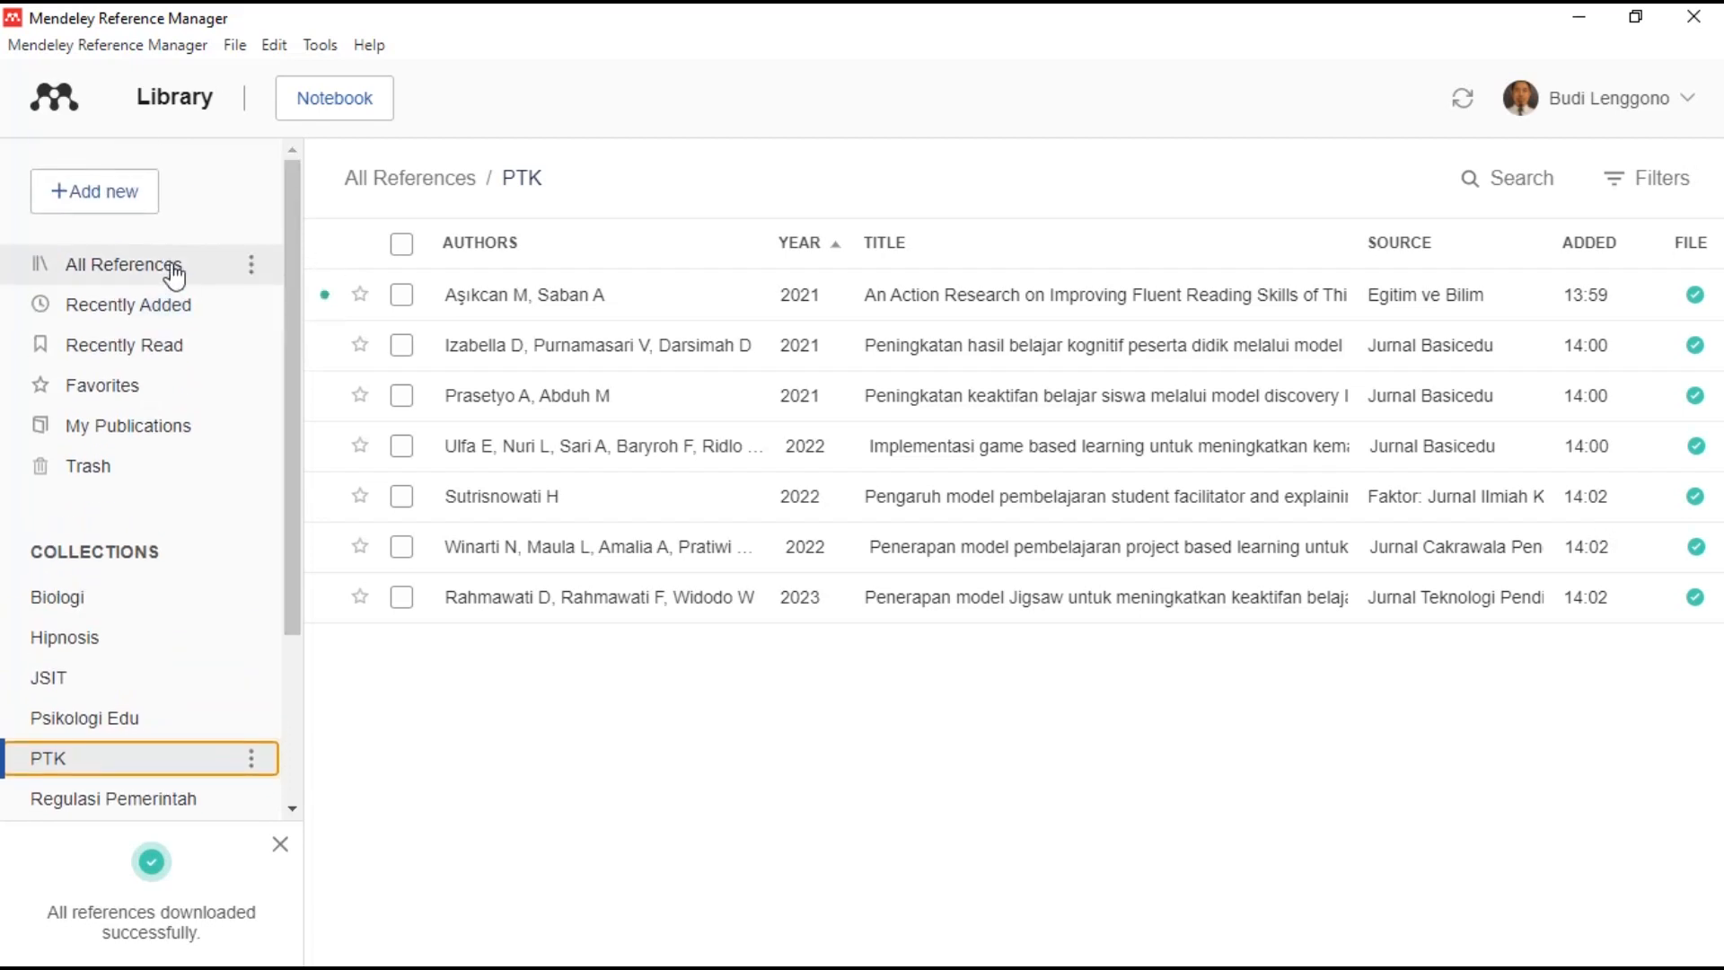
- Delete the fluent reading skills reference from the PTK collection
{"action": "left_click", "coordinate": [402, 295]}
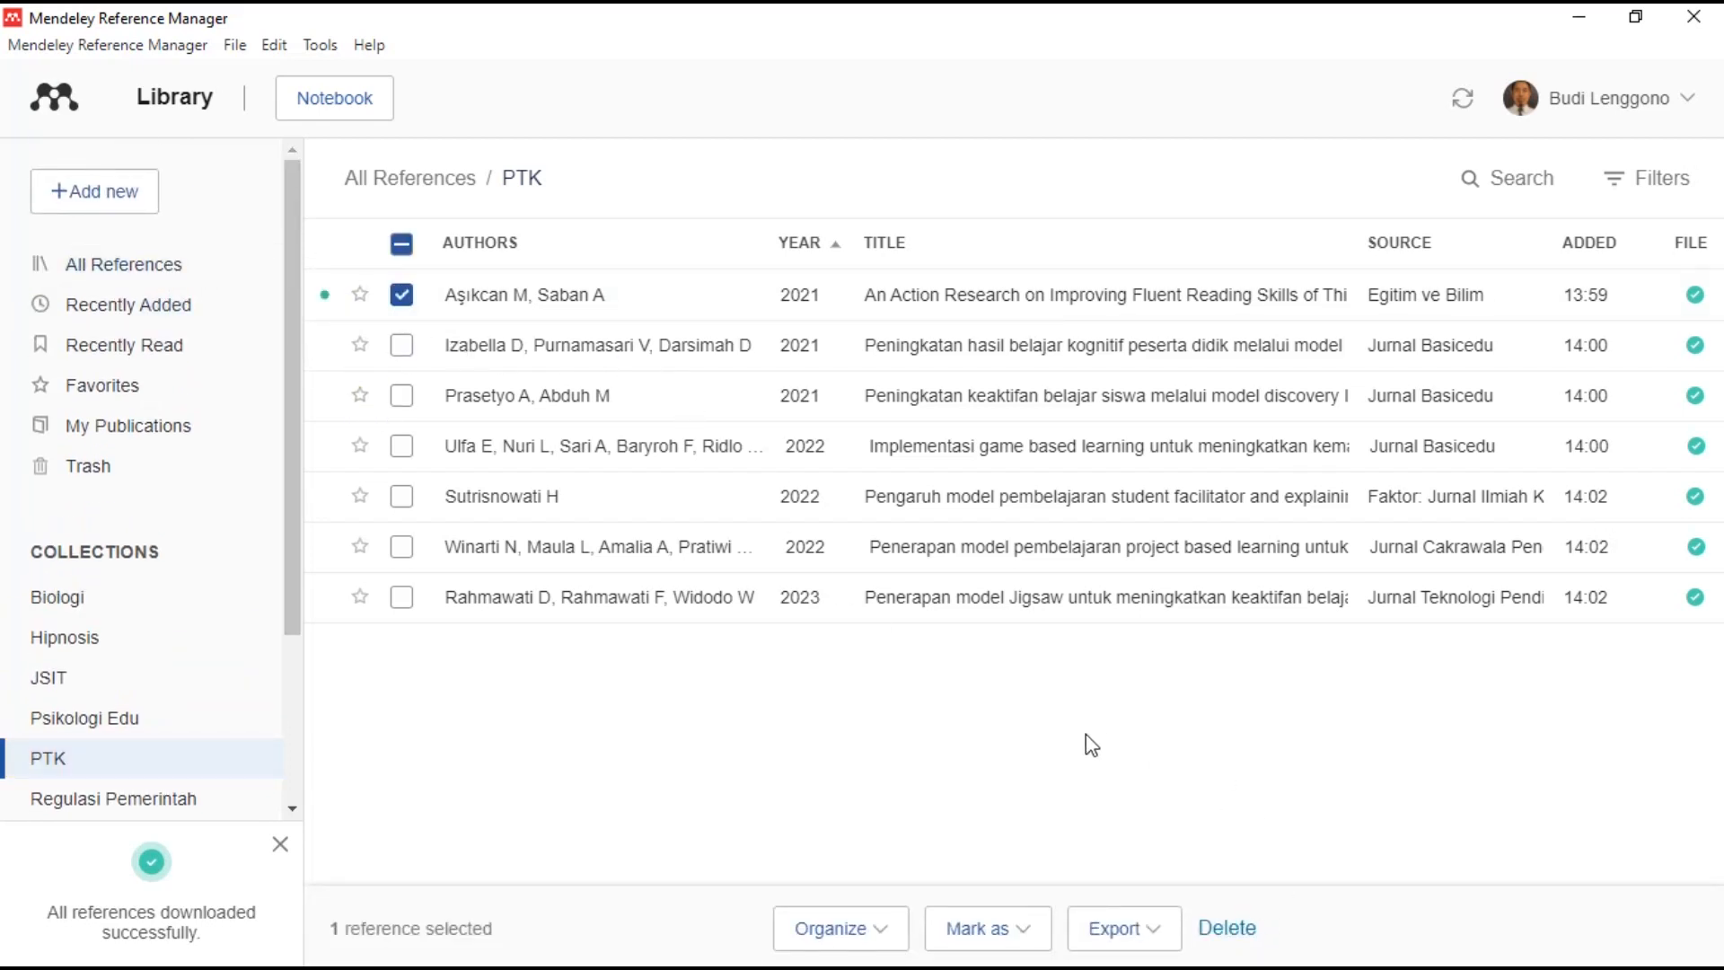
{"action": "left_click", "coordinate": [133, 282]}
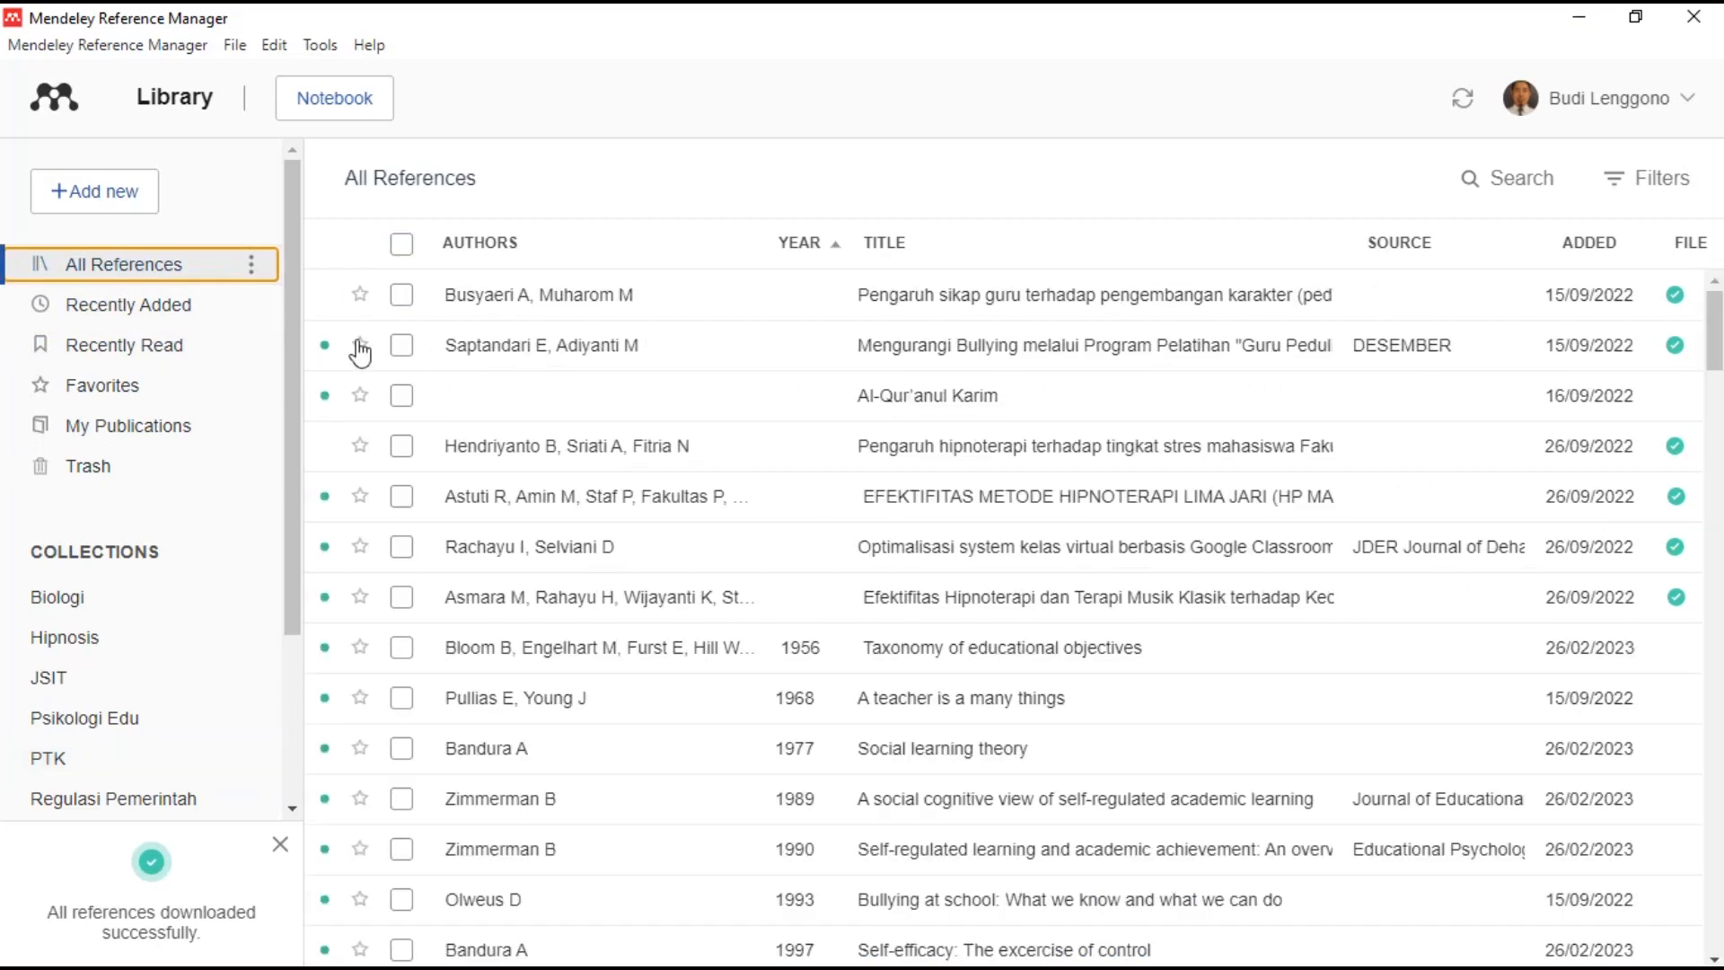
{"action": "left_click", "coordinate": [72, 758]}
{"action": "left_click", "coordinate": [422, 300]}
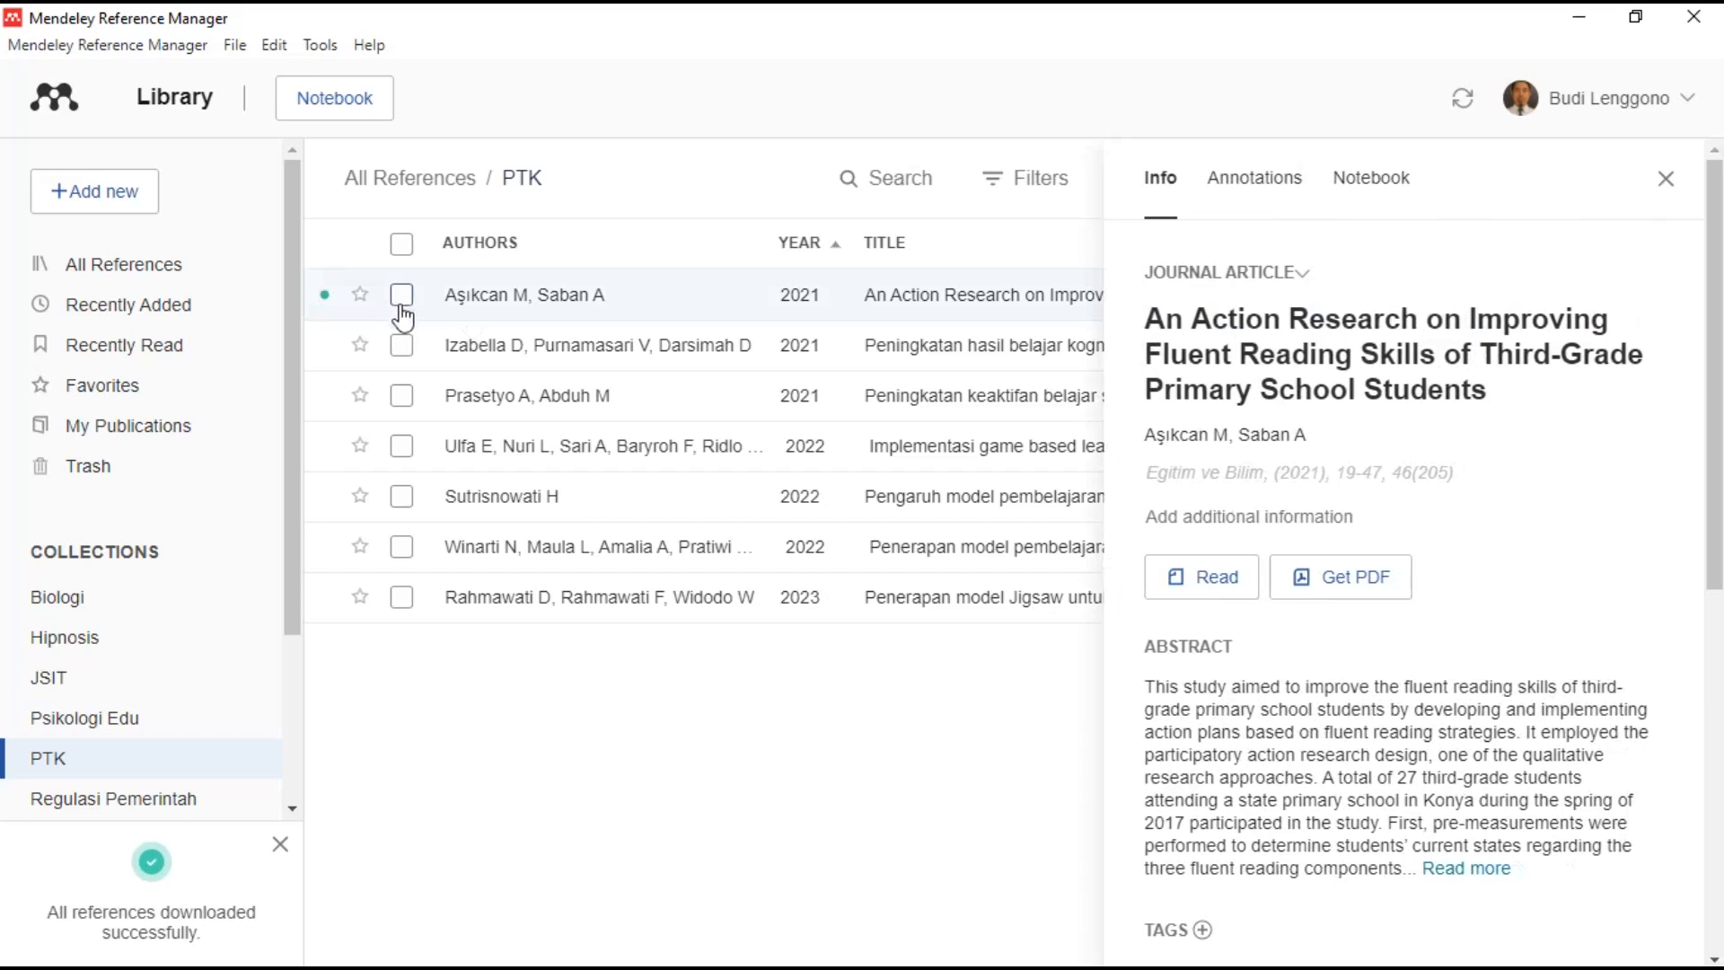
{"action": "left_click", "coordinate": [401, 294]}
{"action": "left_click", "coordinate": [1662, 177]}
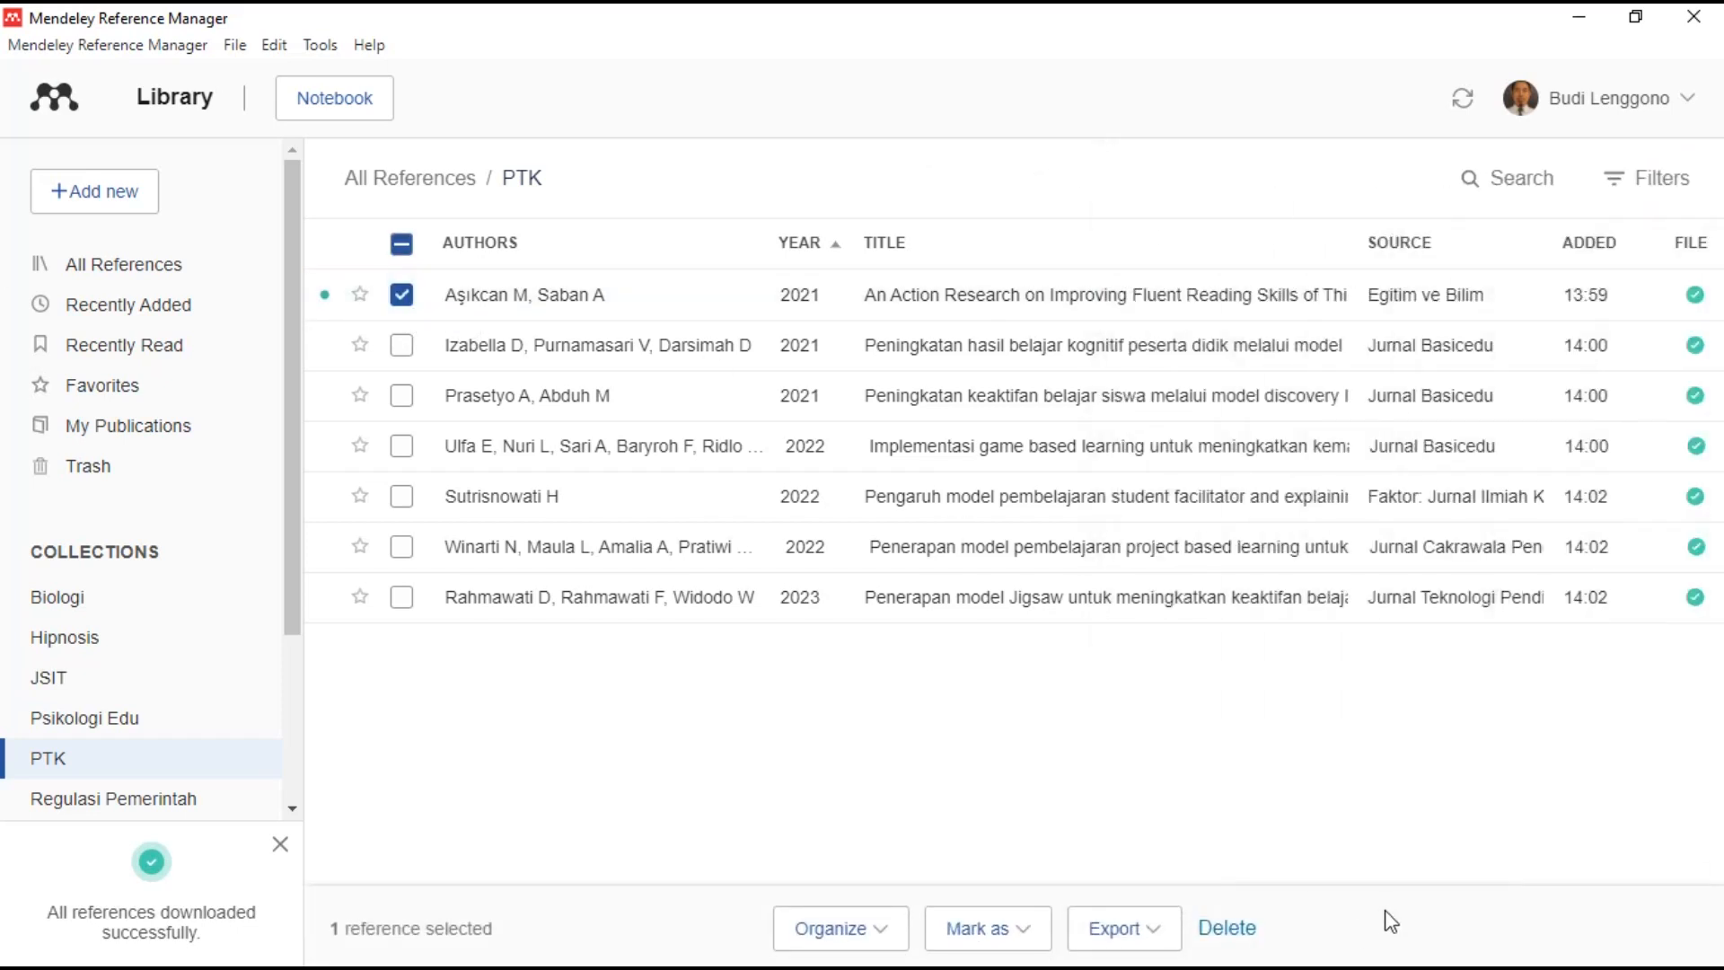
{"action": "left_click", "coordinate": [1229, 927]}
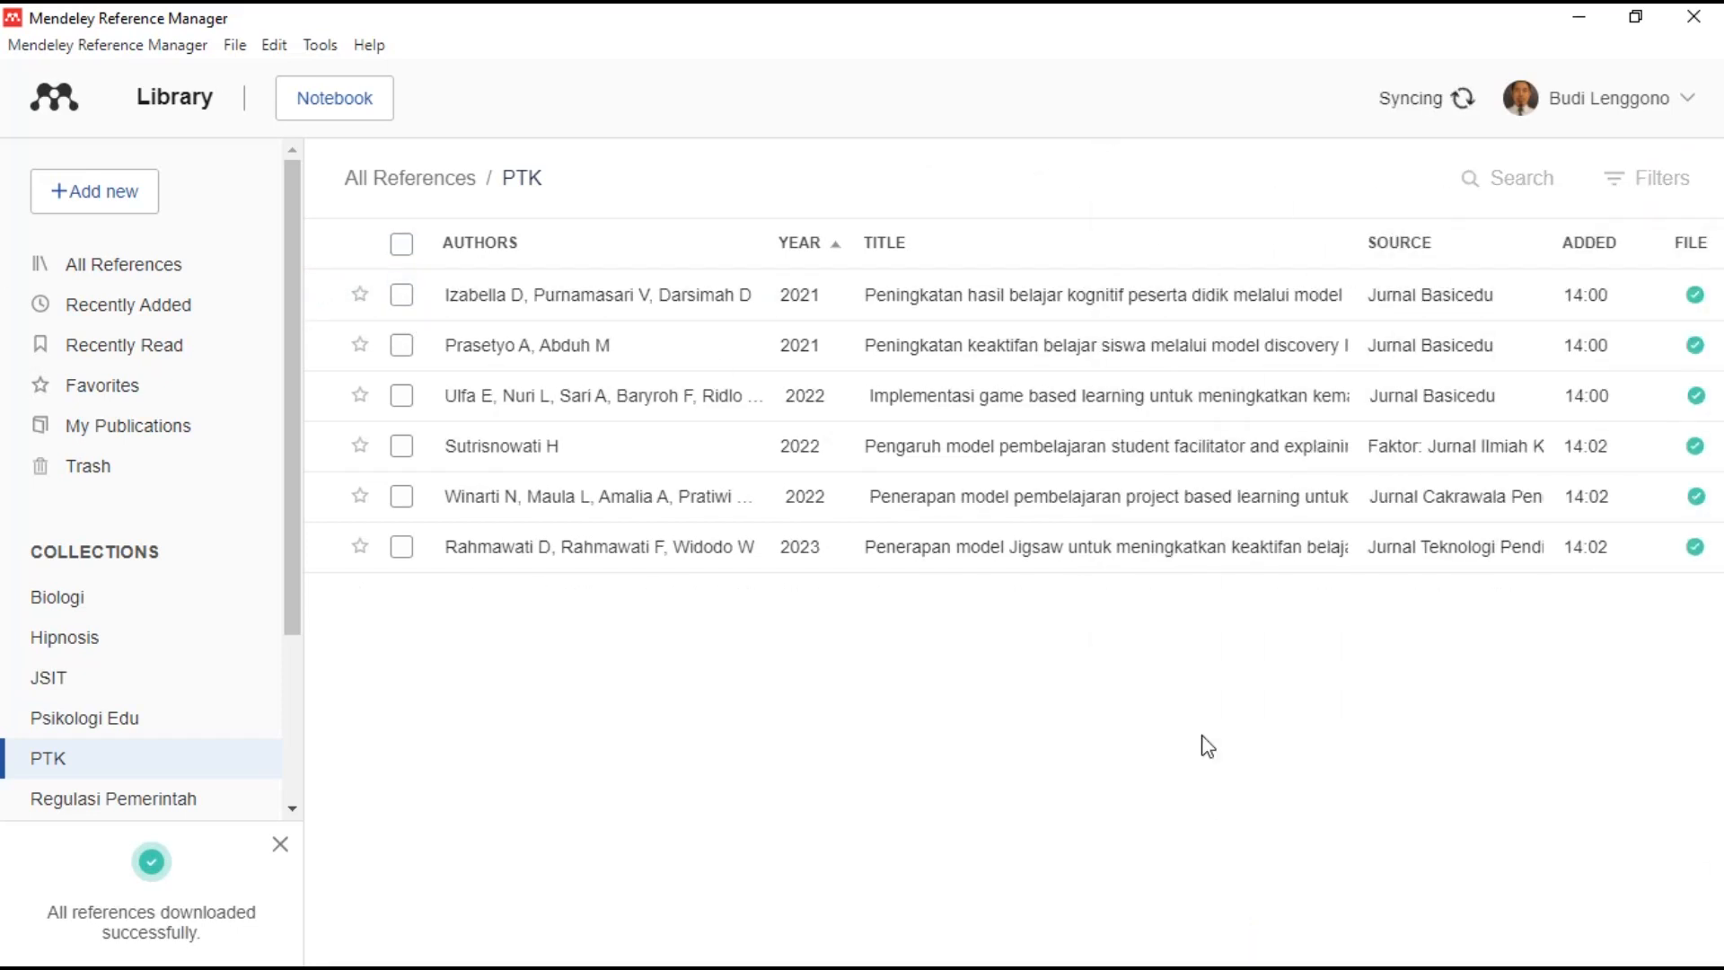
- Restore the Aşıkcan 2021 reference from Trash
{"action": "left_click", "coordinate": [94, 487]}
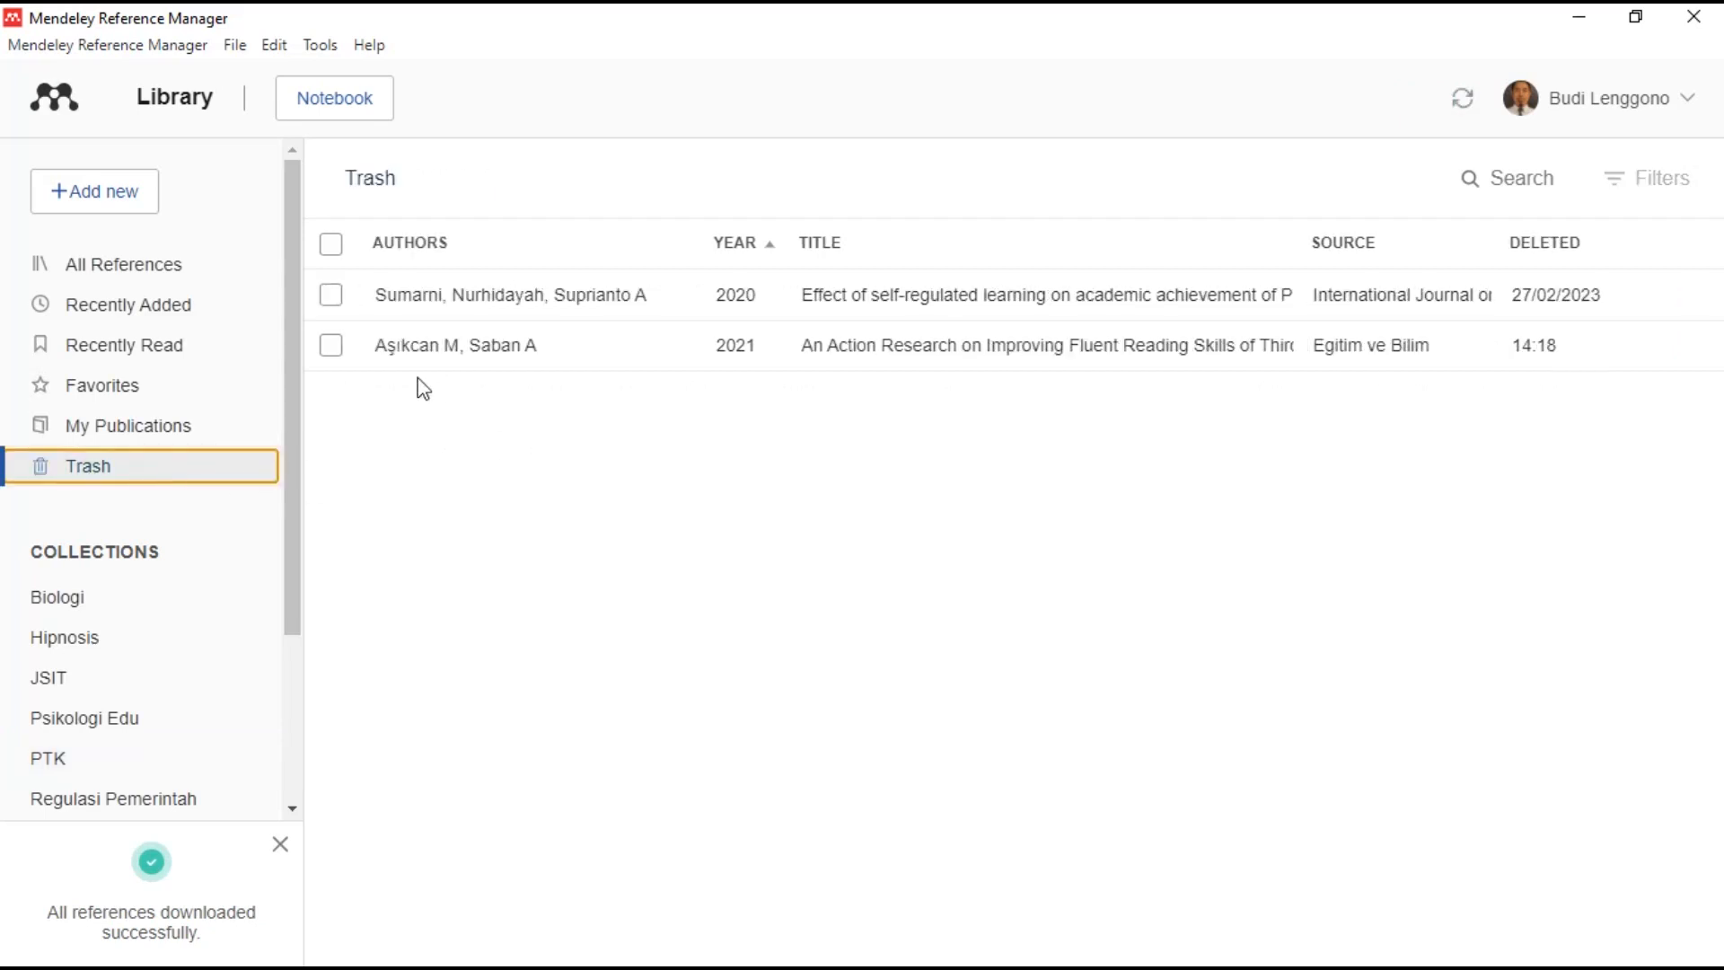
{"action": "left_click", "coordinate": [345, 356]}
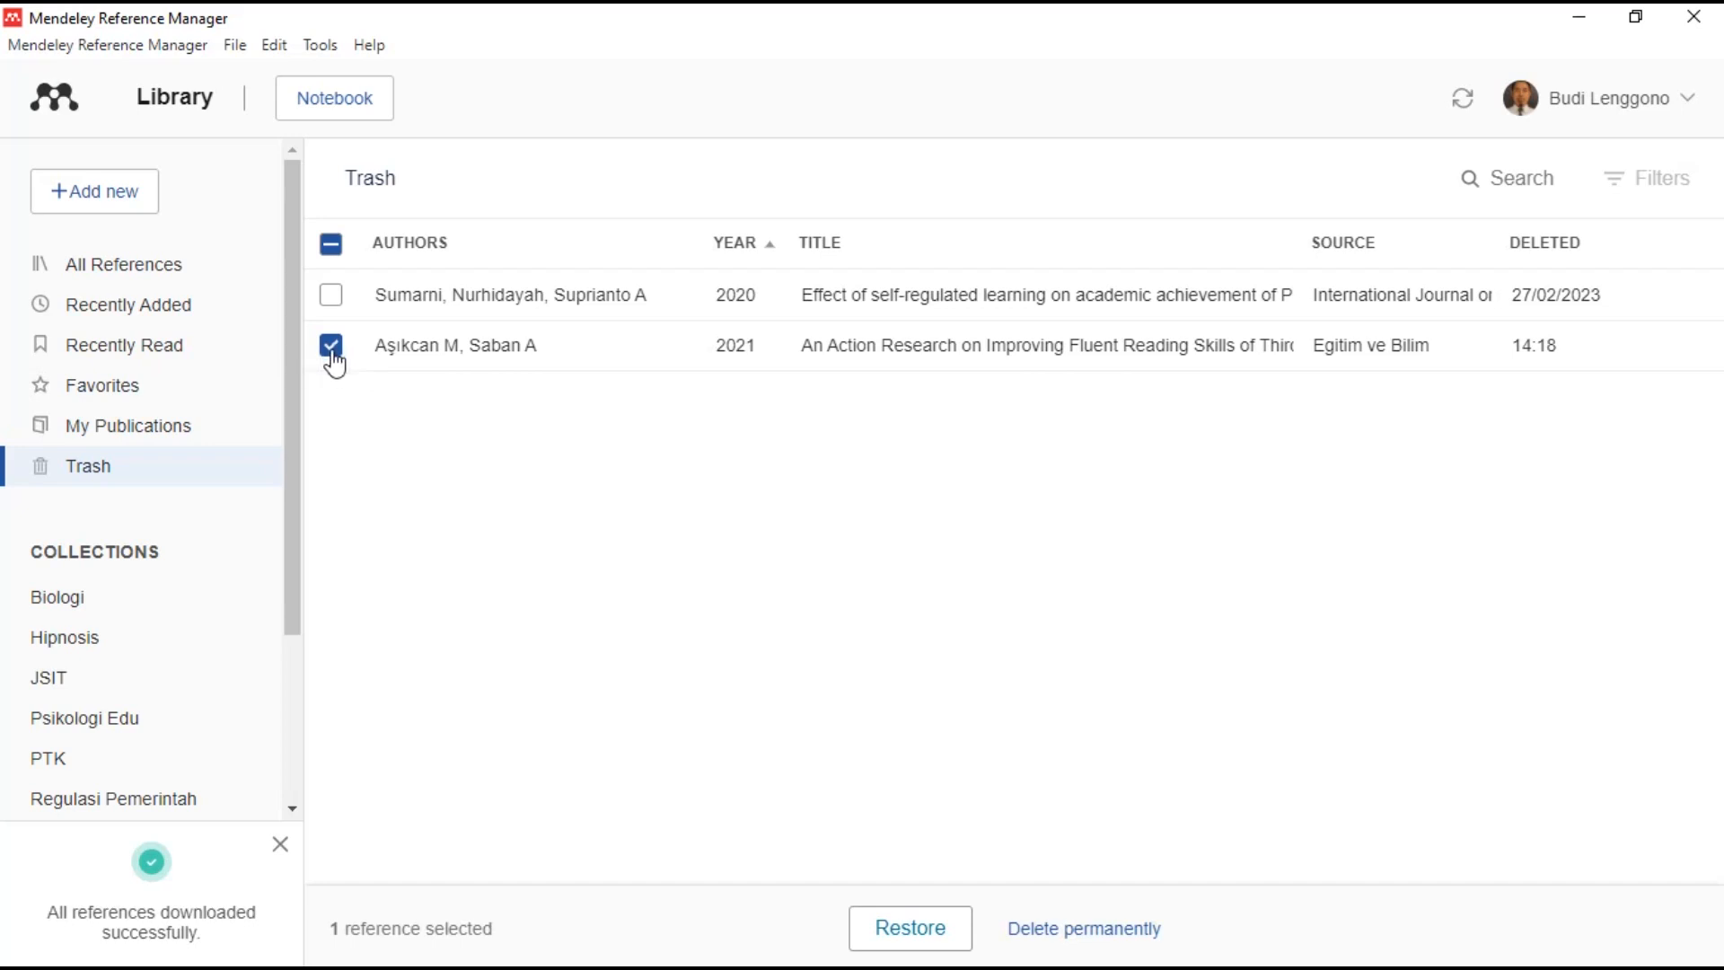
{"action": "left_click", "coordinate": [923, 938]}
- Check the restored reference in PTK, return to All References, and minimize Mendeley
{"action": "left_click", "coordinate": [73, 760]}
{"action": "left_click", "coordinate": [401, 295]}
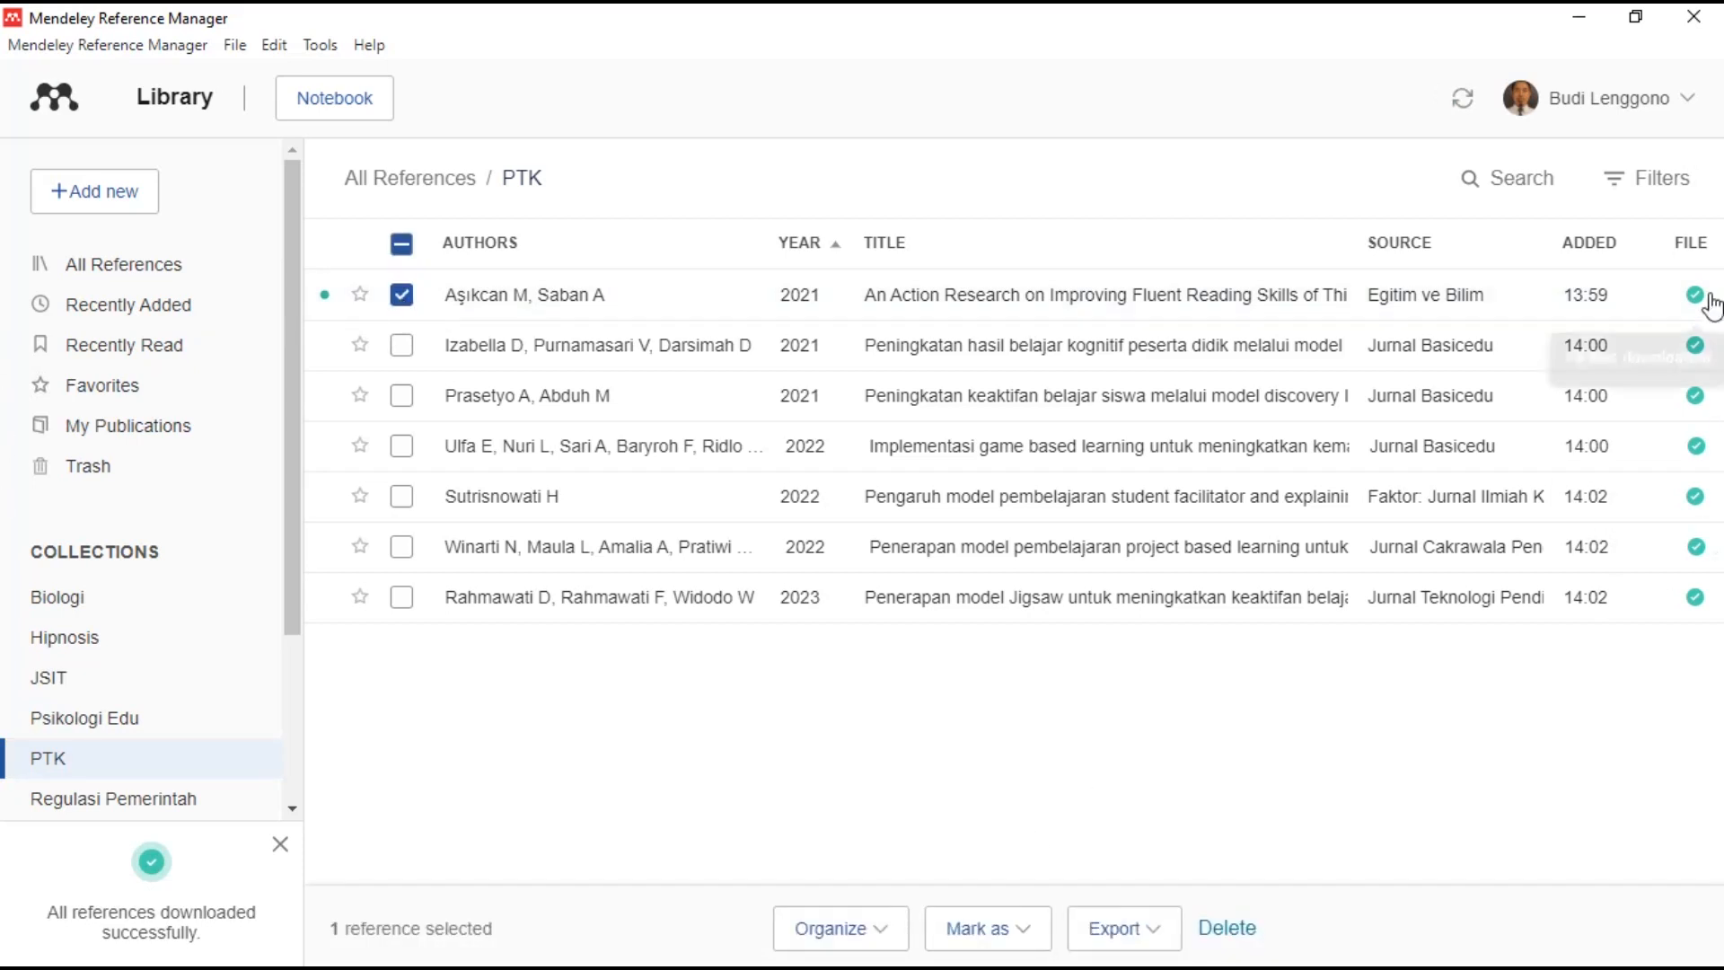
{"action": "left_click", "coordinate": [396, 291]}
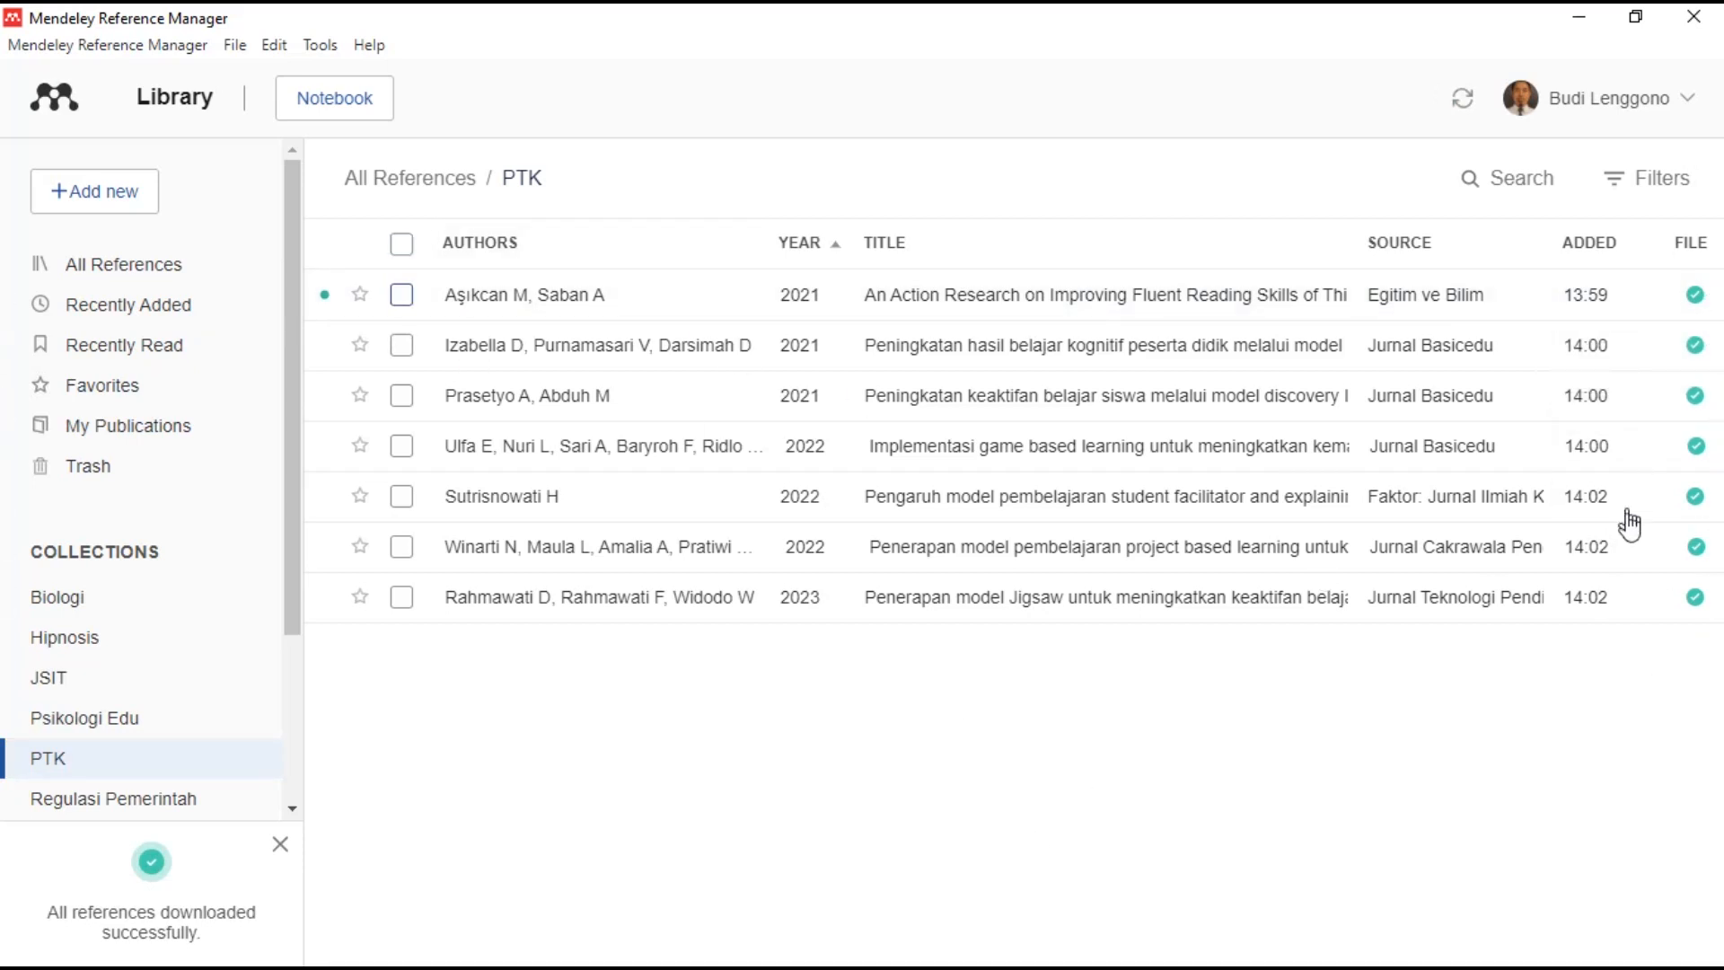
{"action": "left_click", "coordinate": [170, 264]}
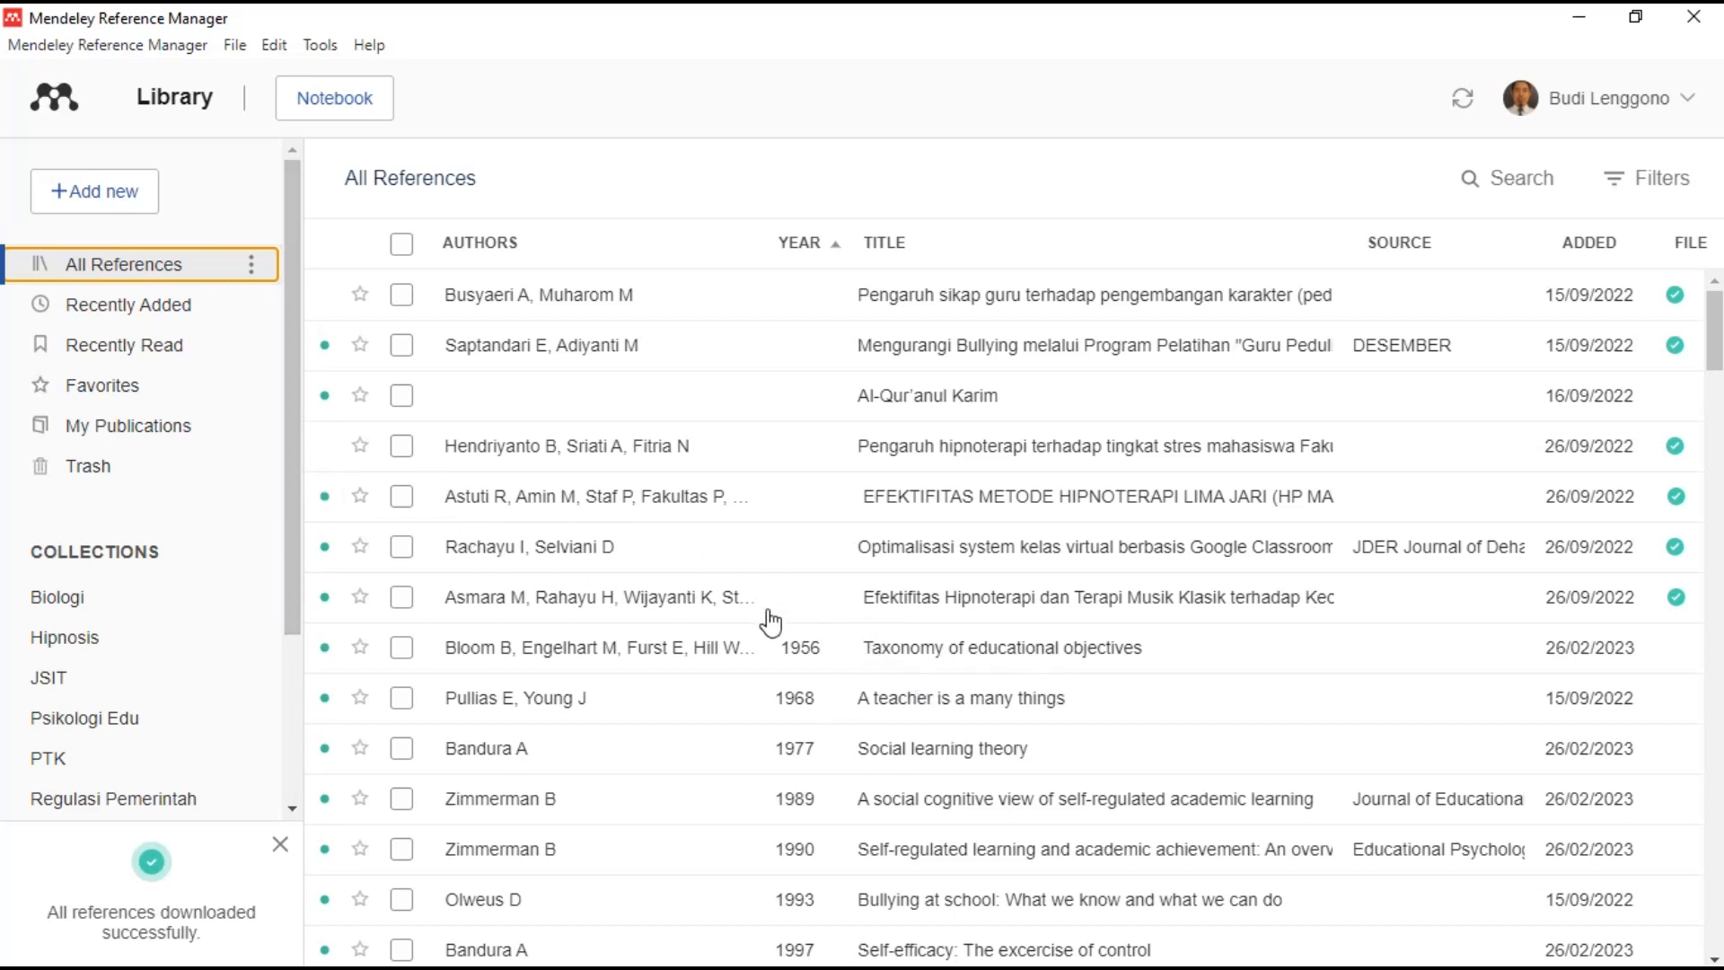
{"action": "left_click", "coordinate": [281, 846]}
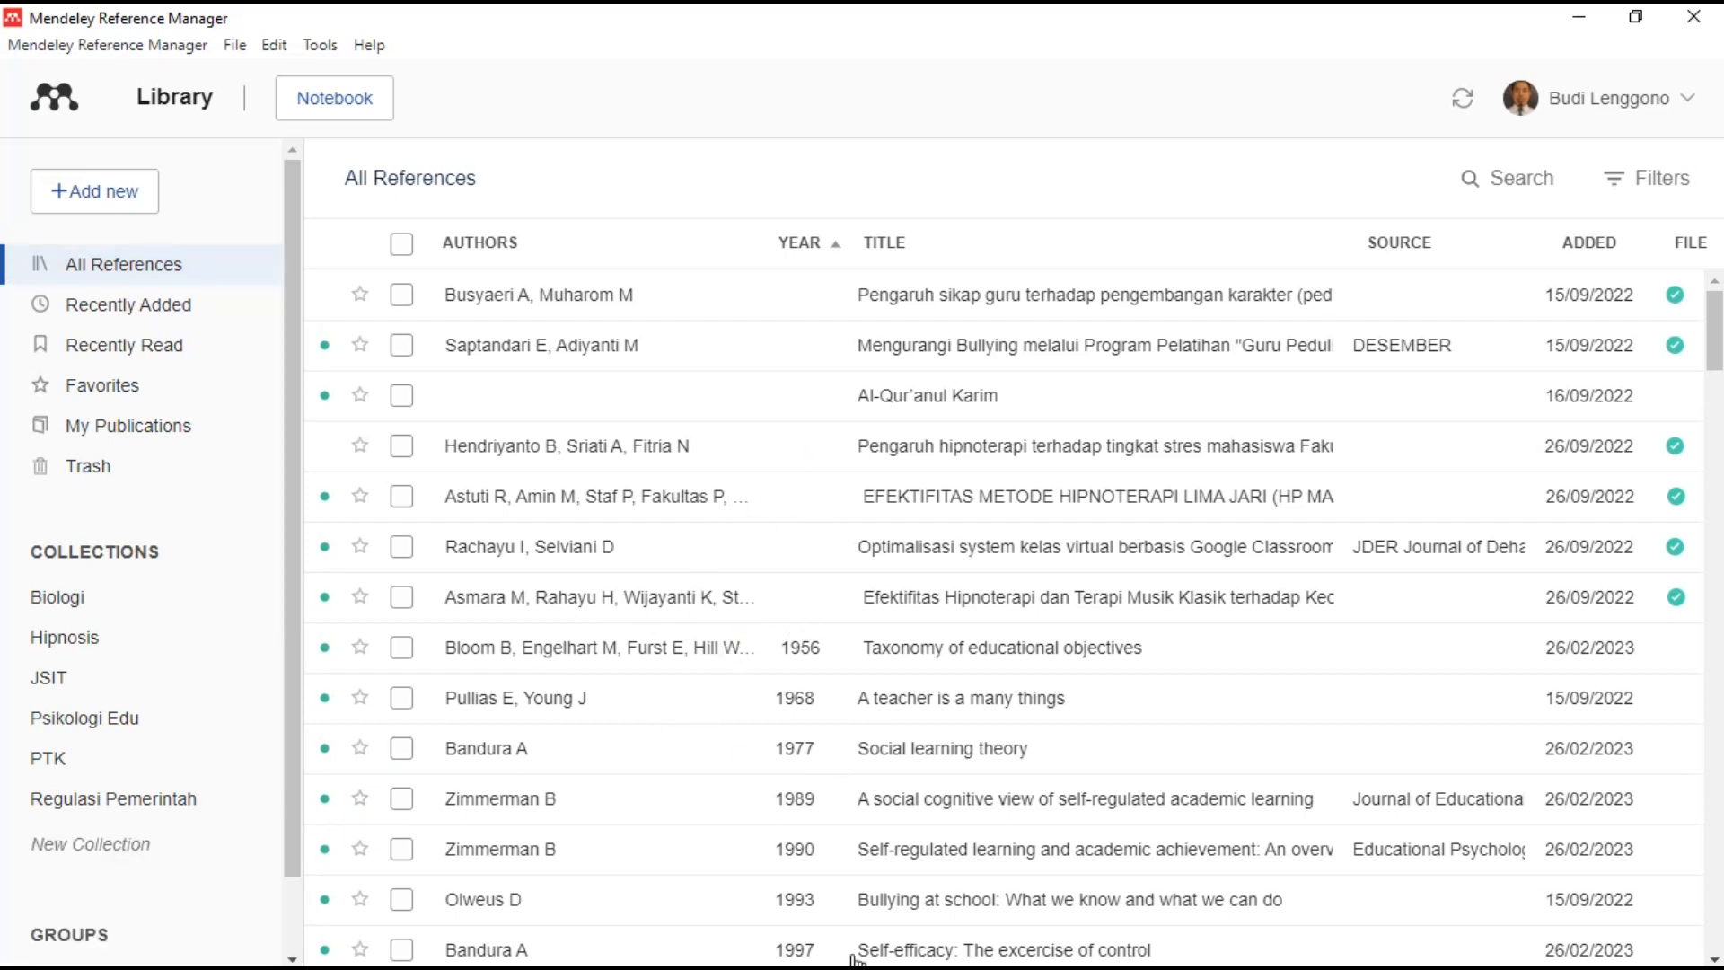
{"action": "left_click", "coordinate": [1586, 21]}
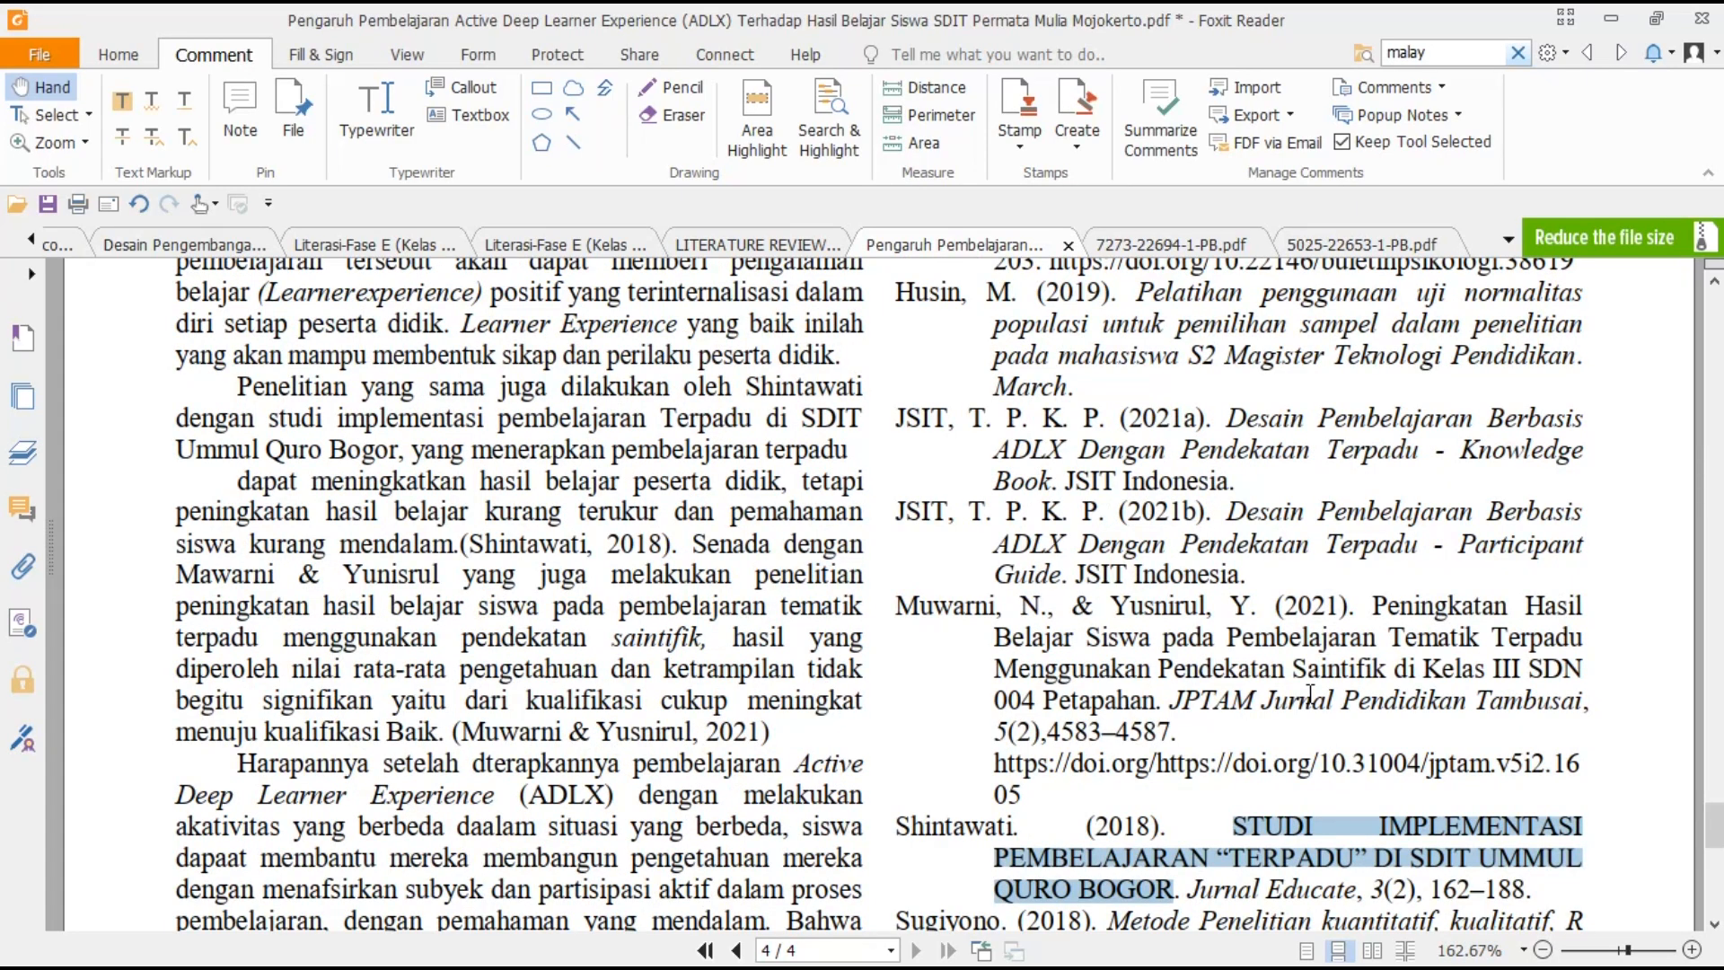
- Copy the author name 'Sukardi' from the PDF's DAFTAR PUSTAKA list and return to Mendeley
{"action": "scroll", "coordinate": [1310, 694], "scroll_direction": "up", "scroll_amount": 3}
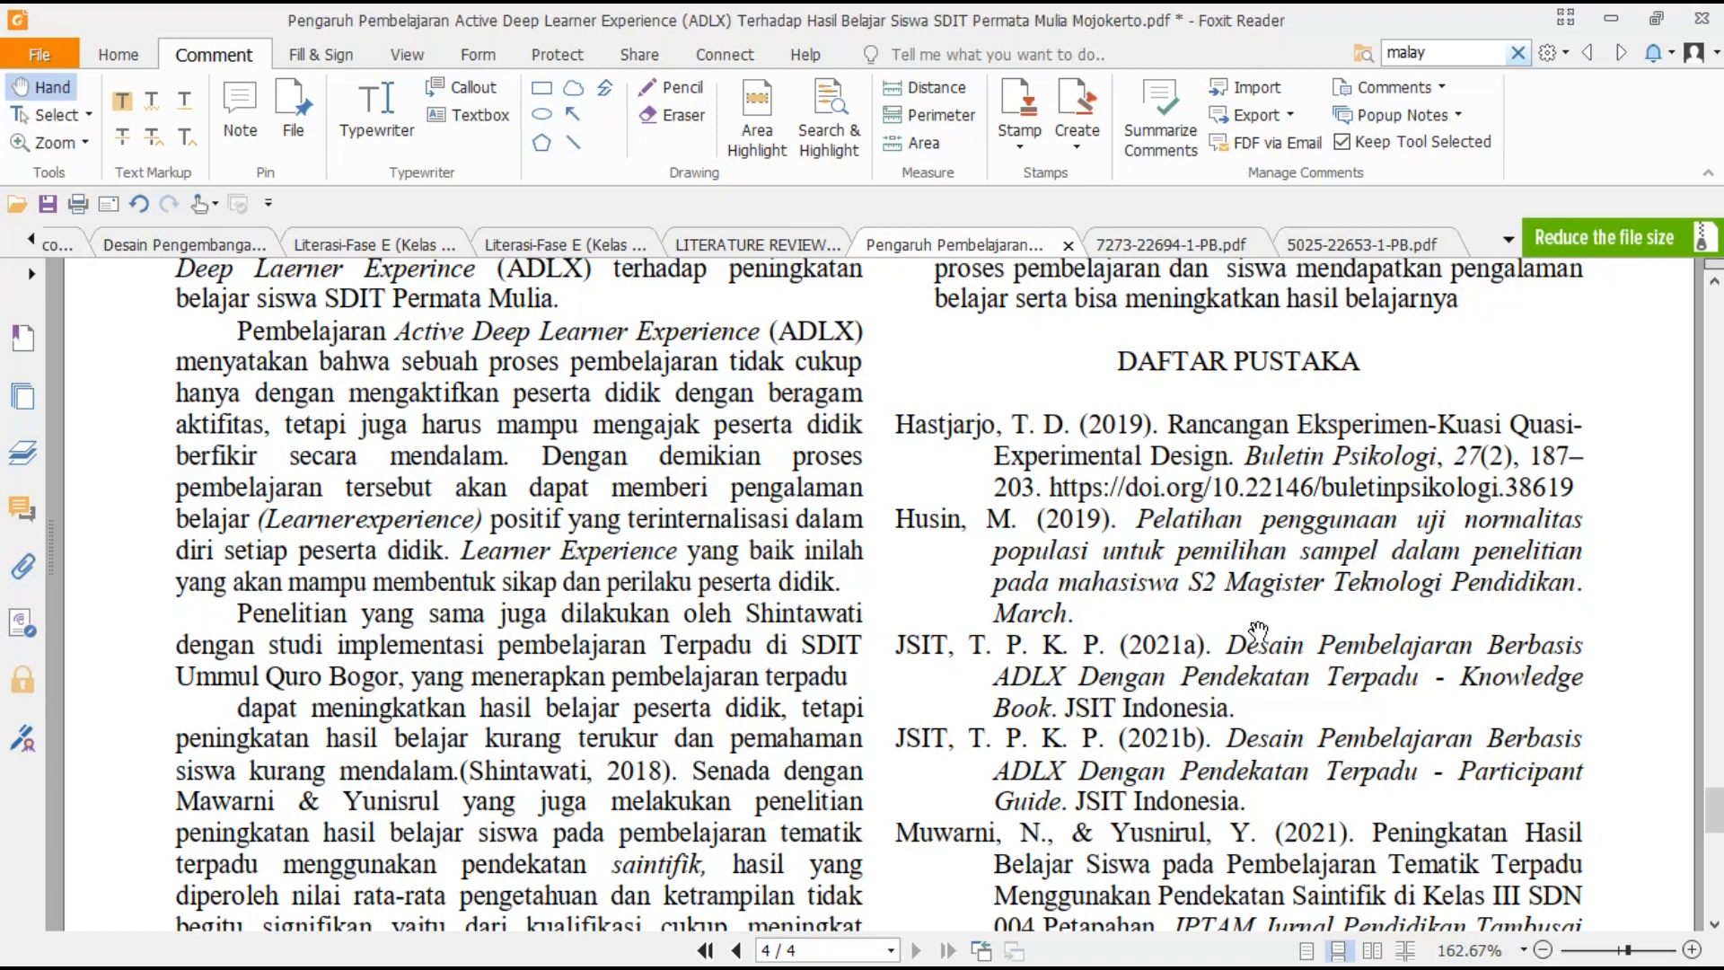
{"action": "scroll", "coordinate": [1258, 629], "scroll_direction": "down", "scroll_amount": 1}
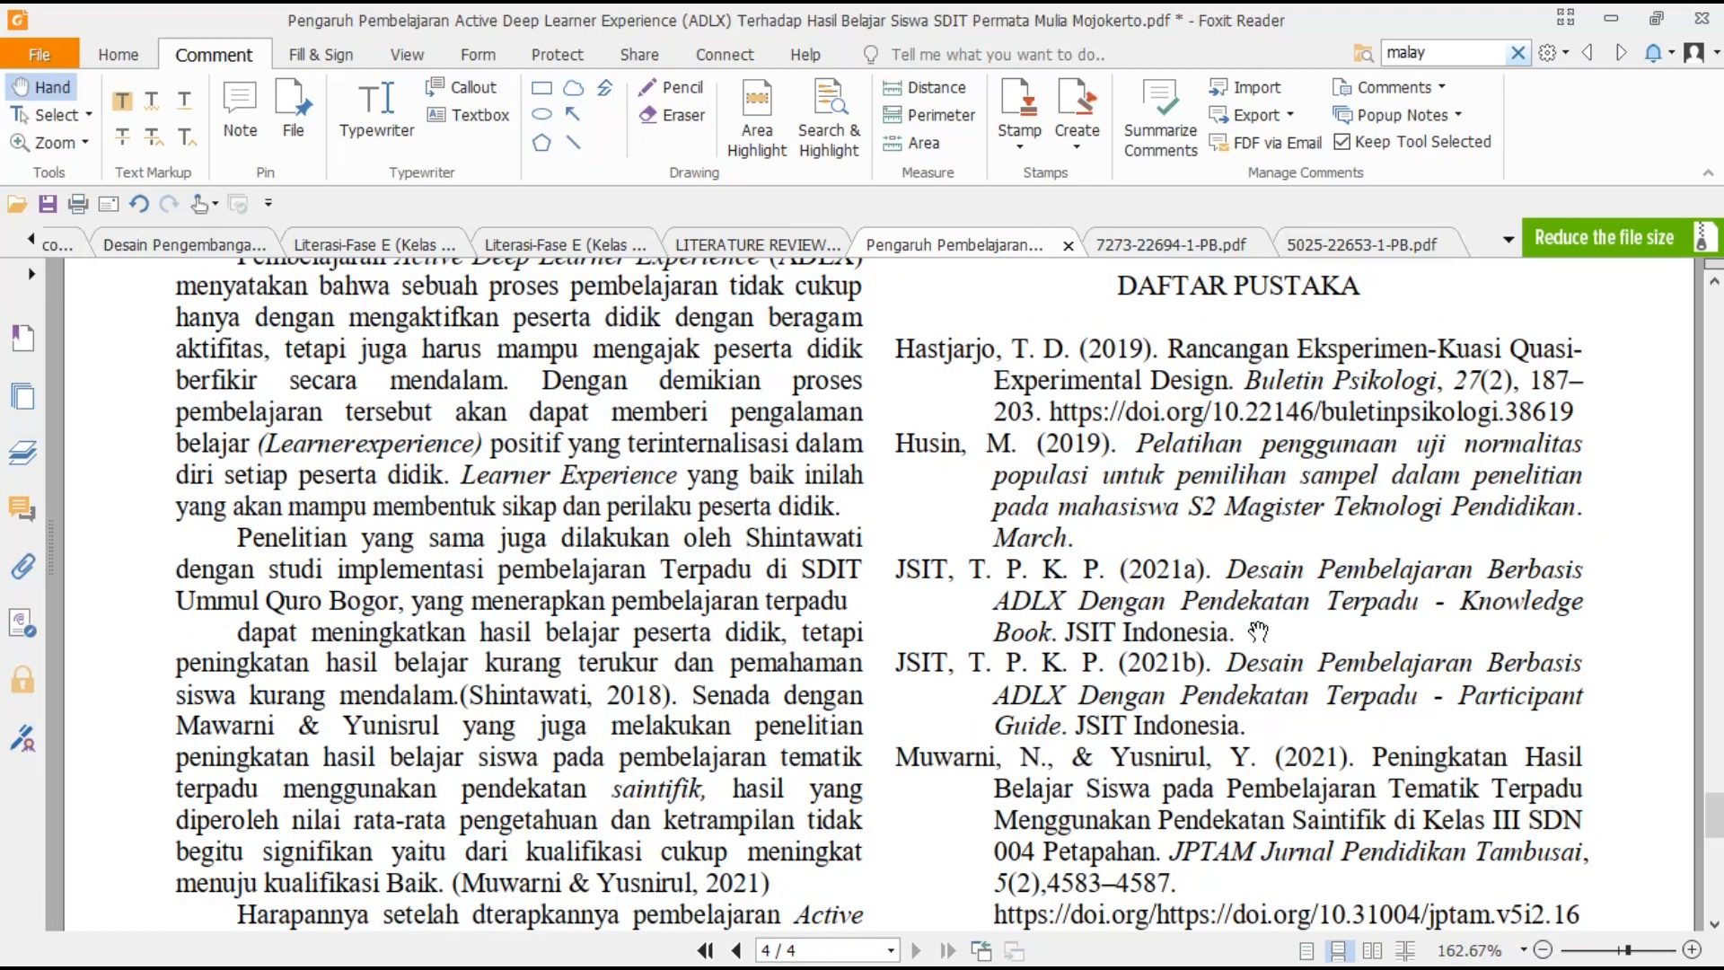
{"action": "scroll", "coordinate": [1258, 632], "scroll_direction": "down", "scroll_amount": 8}
{"action": "scroll", "coordinate": [1249, 649], "scroll_direction": "up", "scroll_amount": 1}
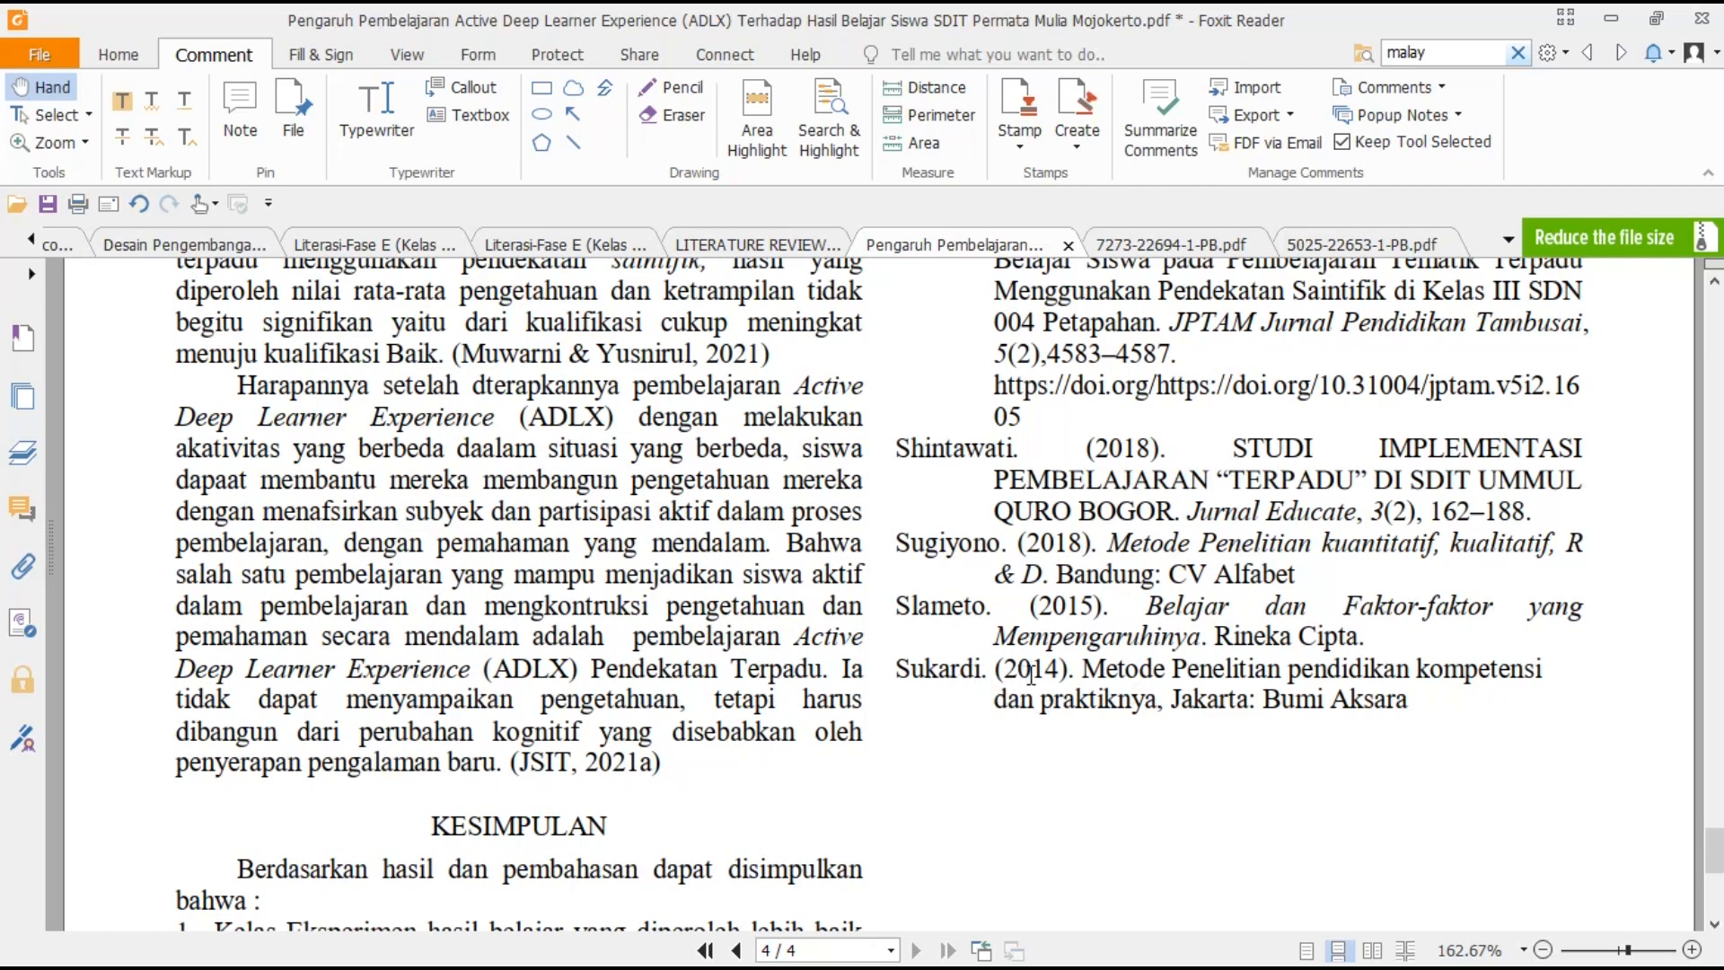
{"action": "double_click", "coordinate": [924, 668]}
{"action": "right_click", "coordinate": [924, 671]}
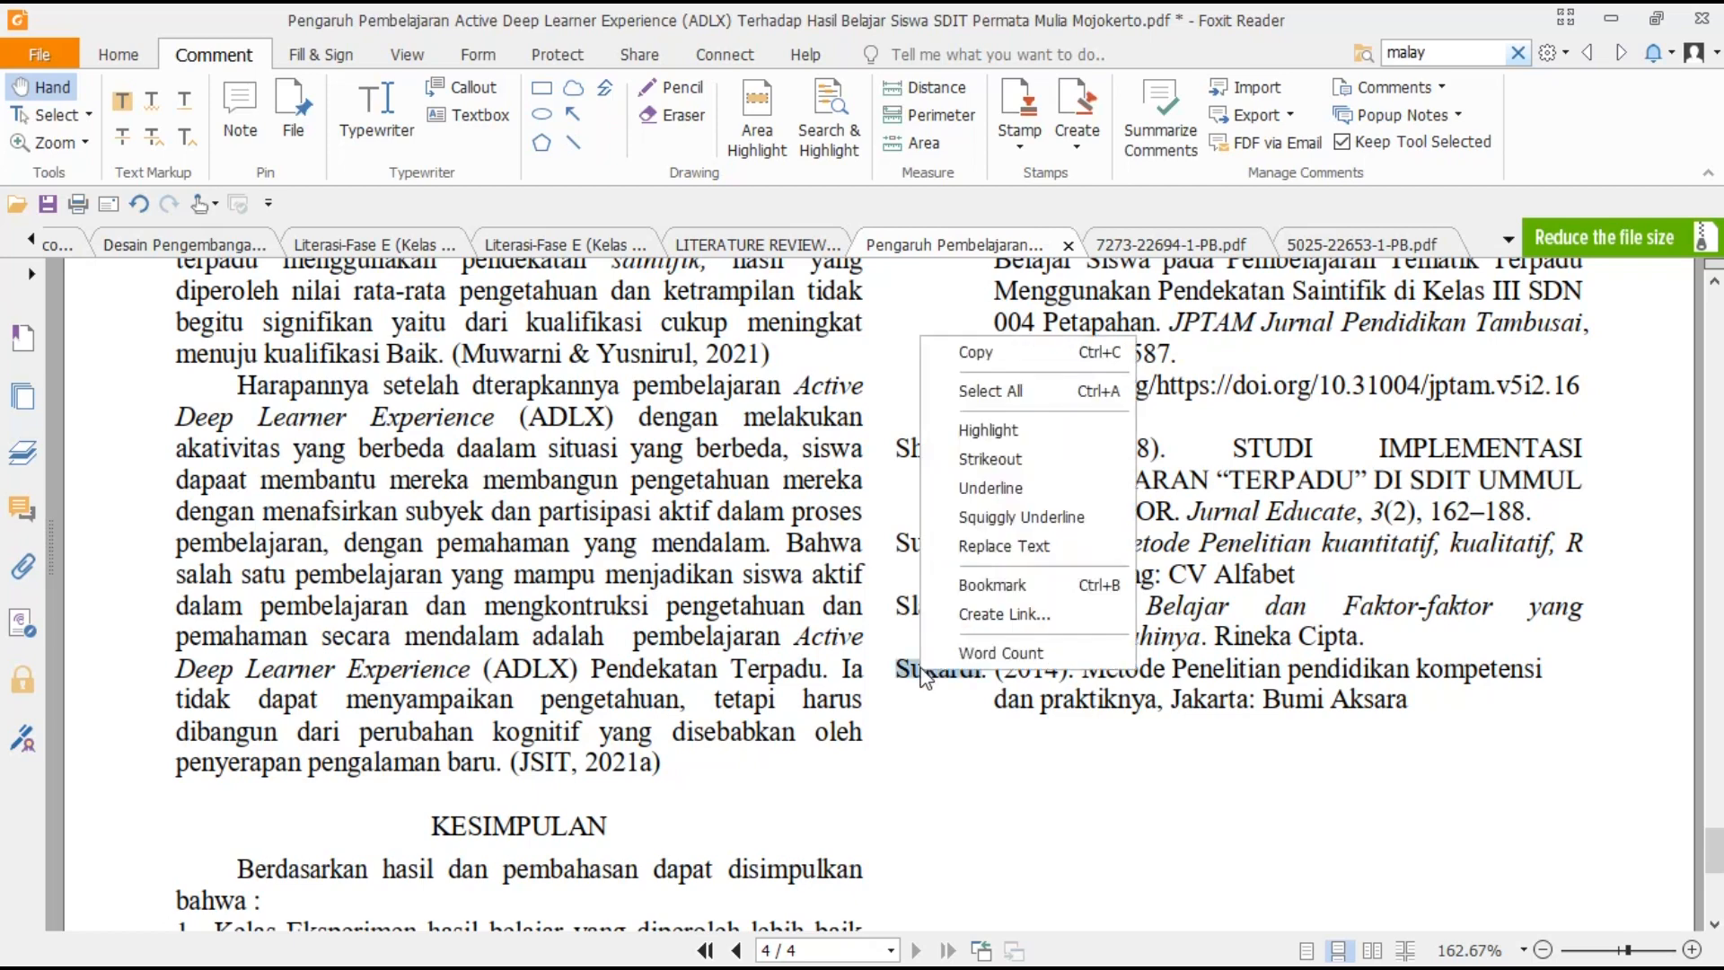
{"action": "left_click", "coordinate": [970, 356]}
{"action": "left_click", "coordinate": [1106, 950]}
- Create a manual Book entry and enter 'Sukardi' as its author
{"action": "left_click", "coordinate": [89, 200]}
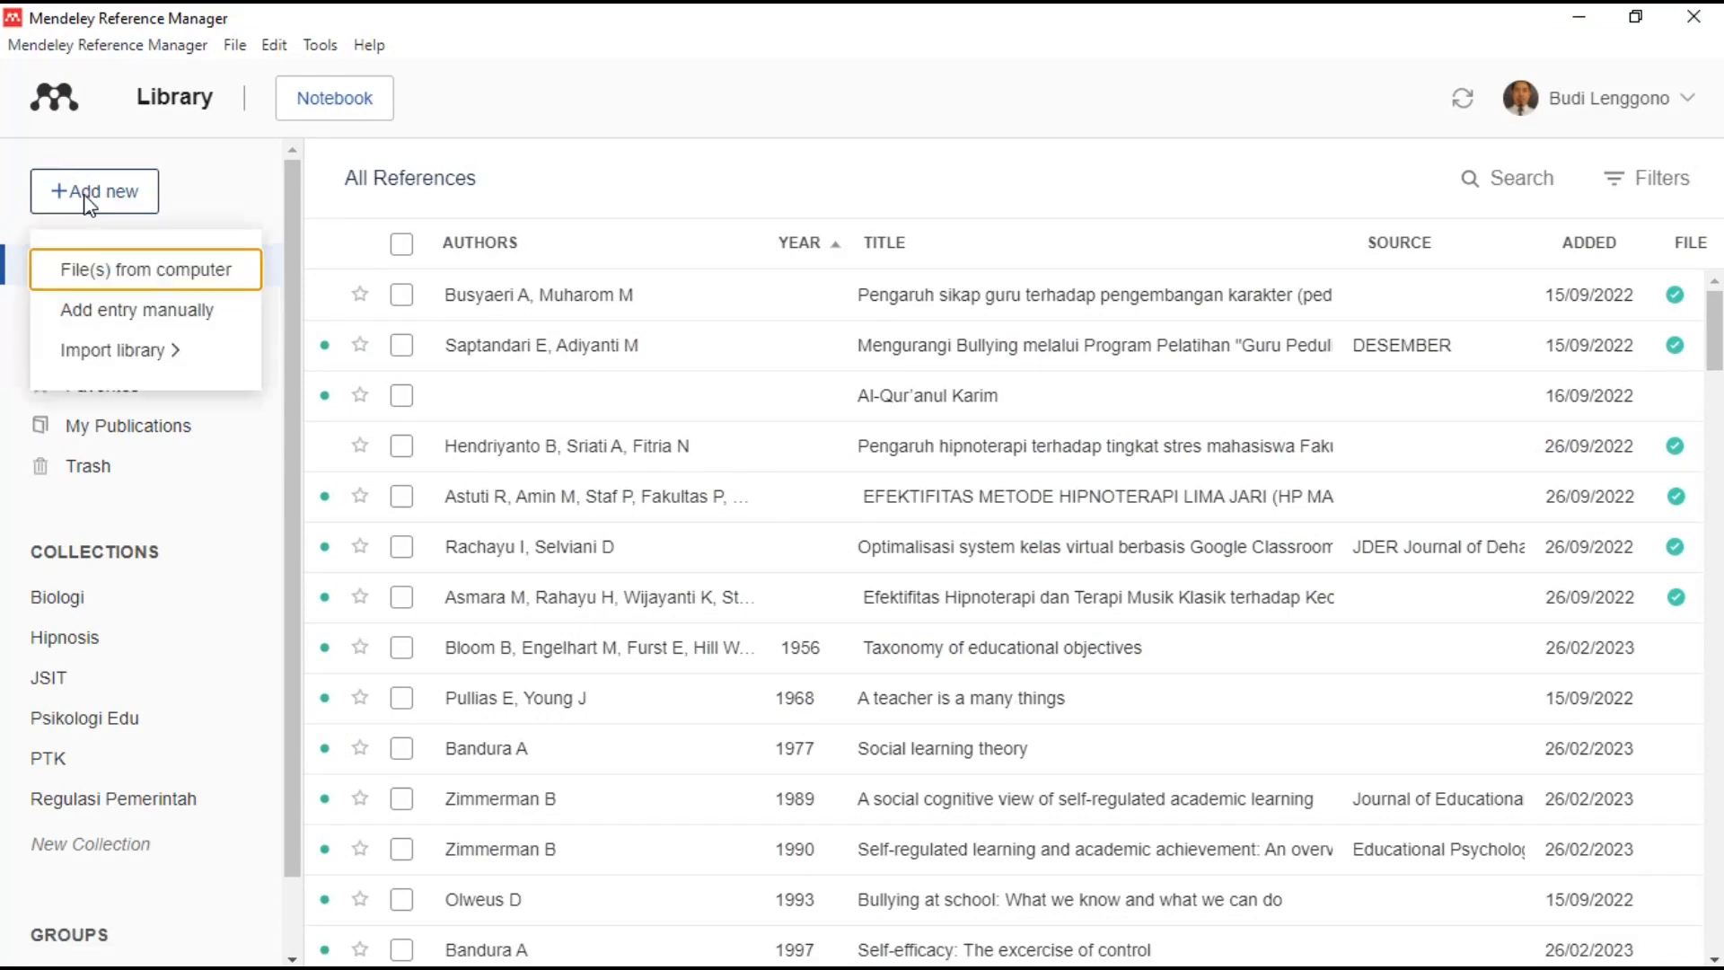
{"action": "left_click", "coordinate": [146, 324]}
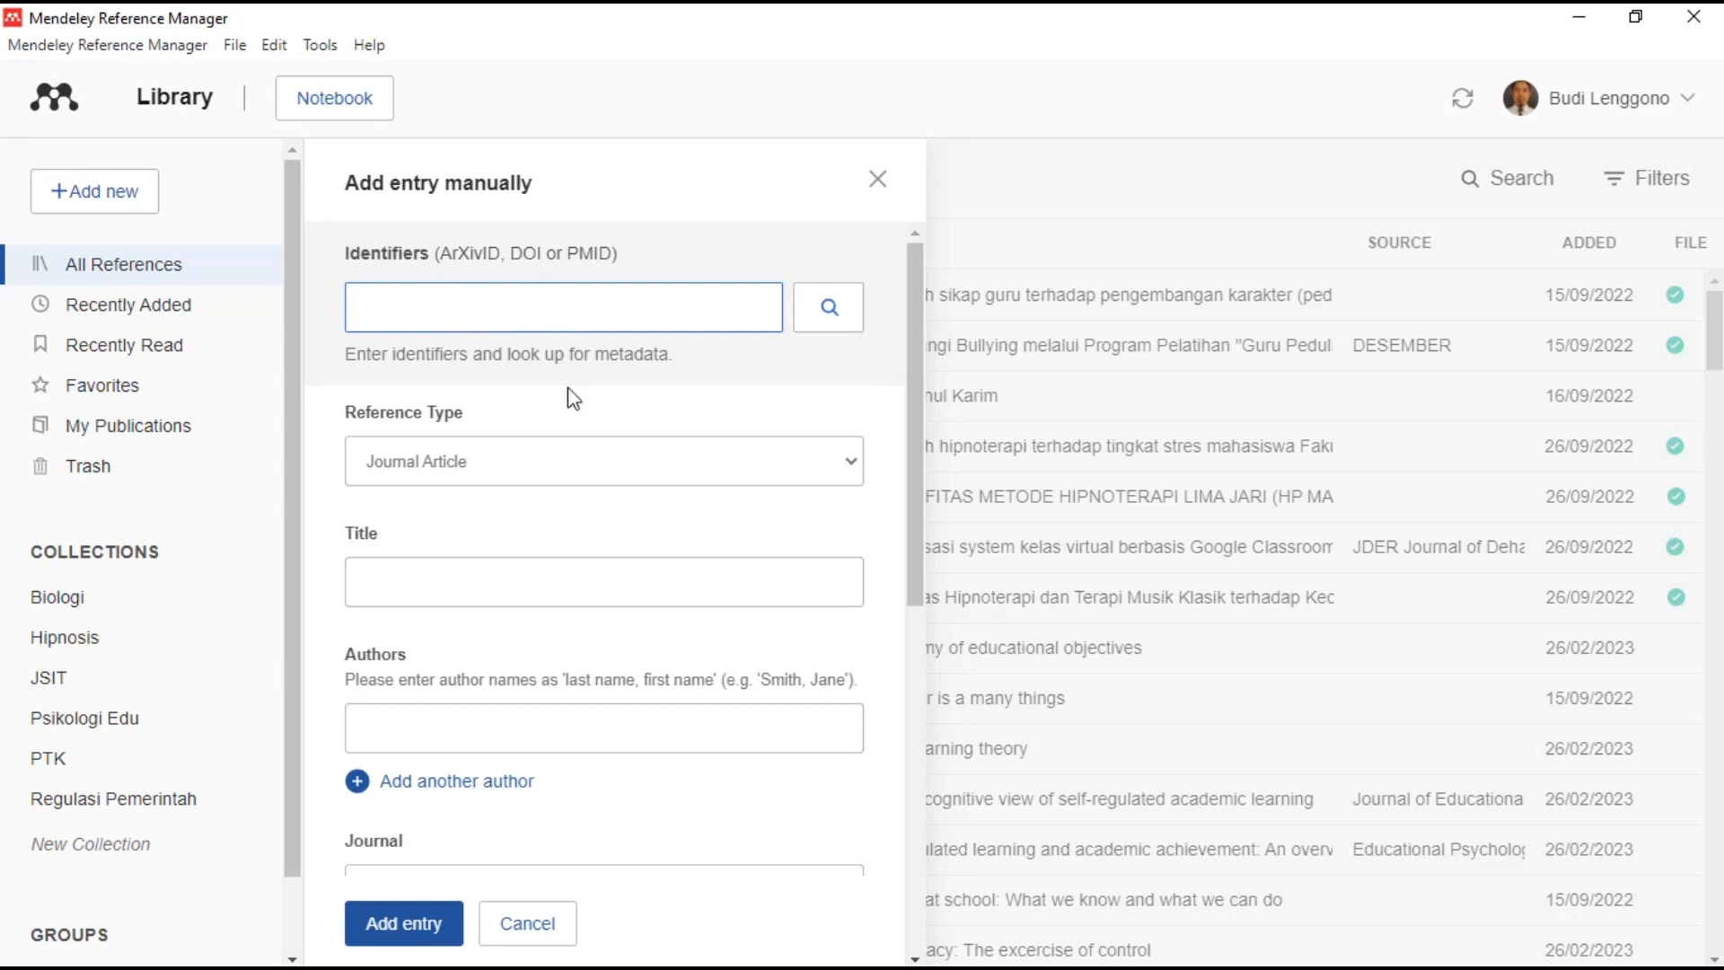
{"action": "left_click", "coordinate": [686, 458]}
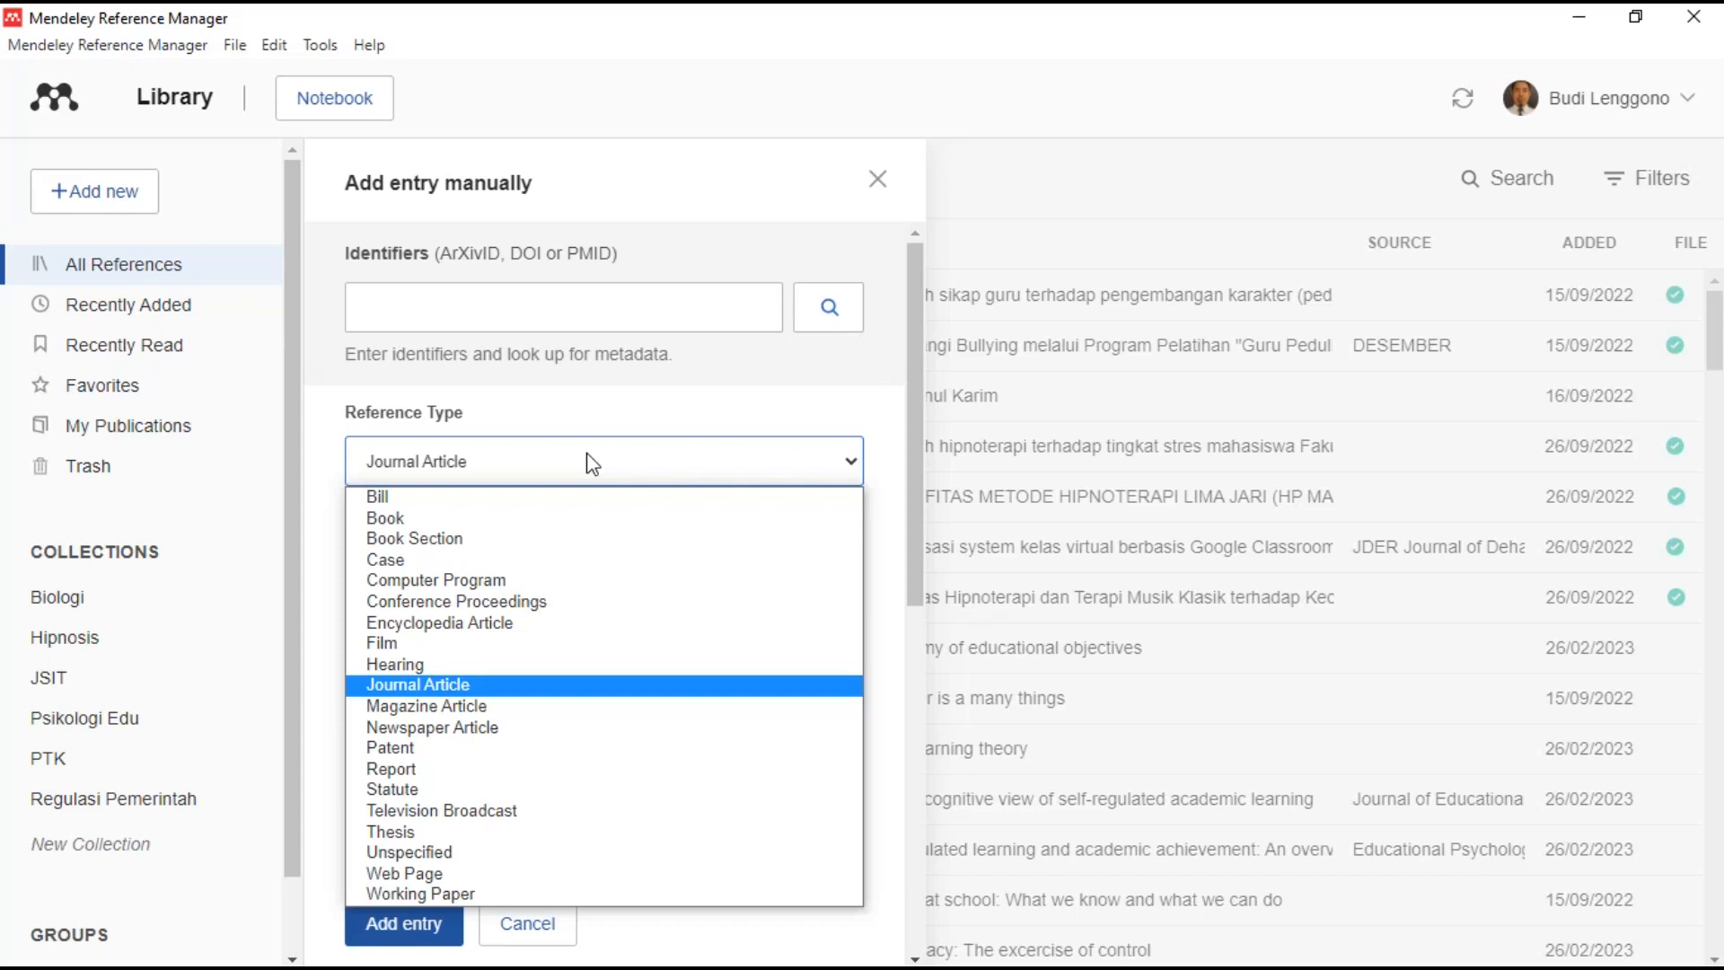
{"action": "left_click", "coordinate": [506, 519]}
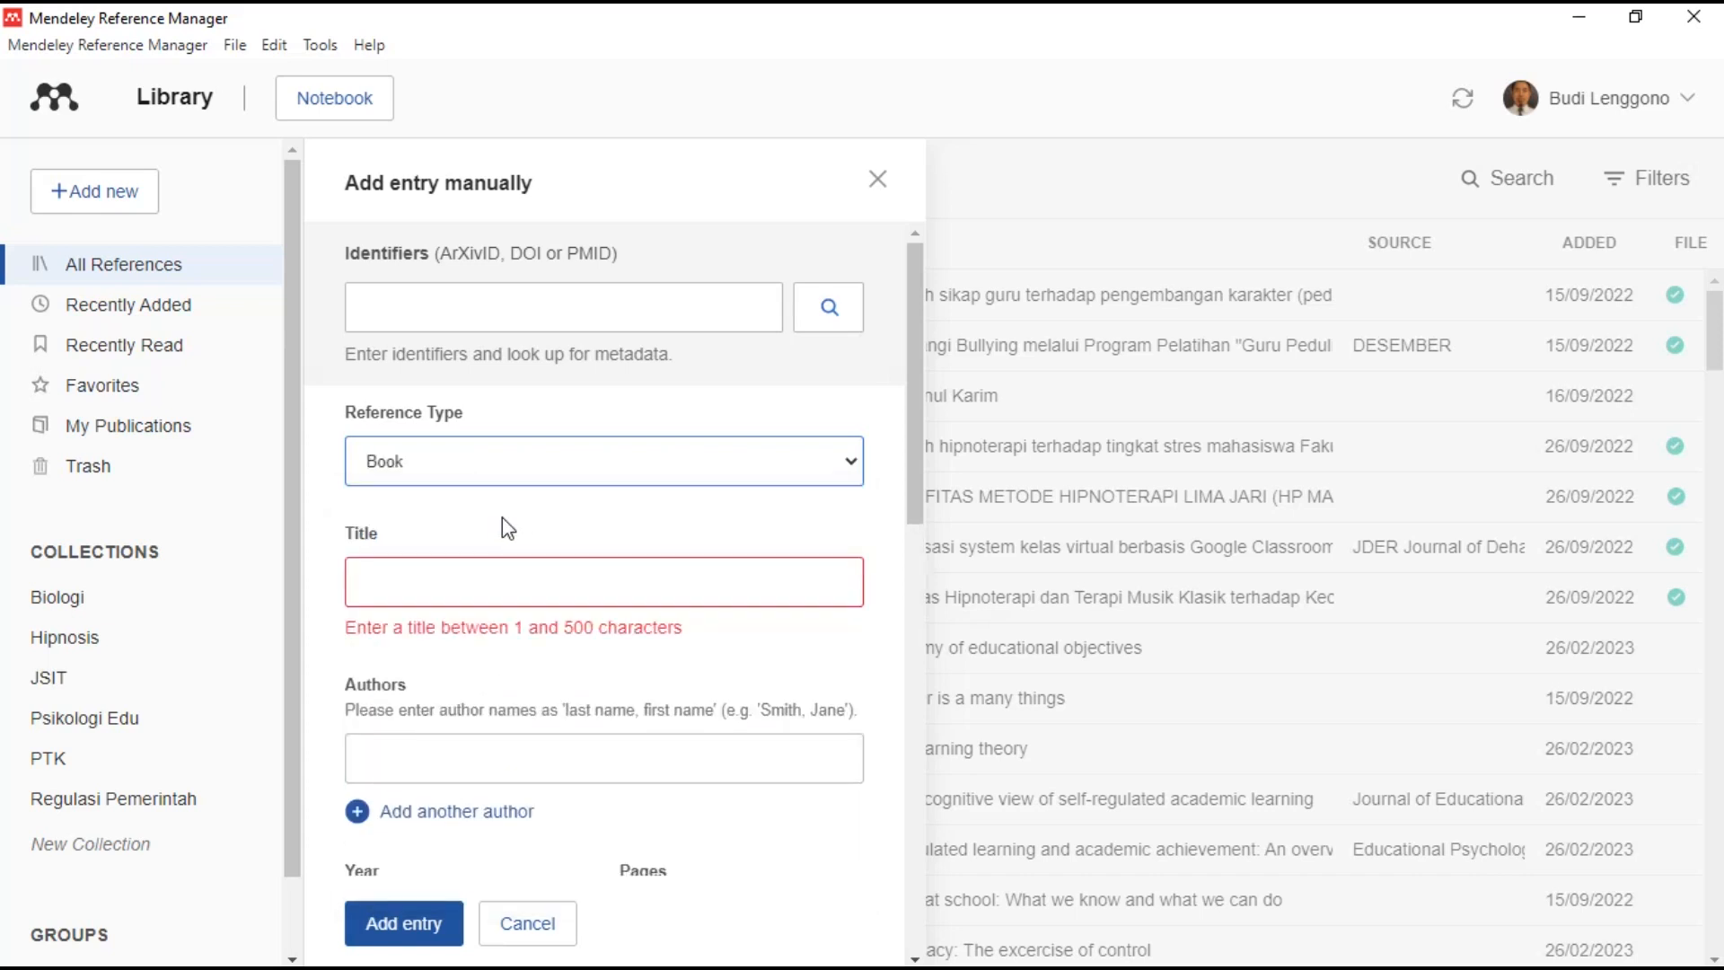
{"action": "scroll", "coordinate": [508, 585], "scroll_direction": "down", "scroll_amount": 3}
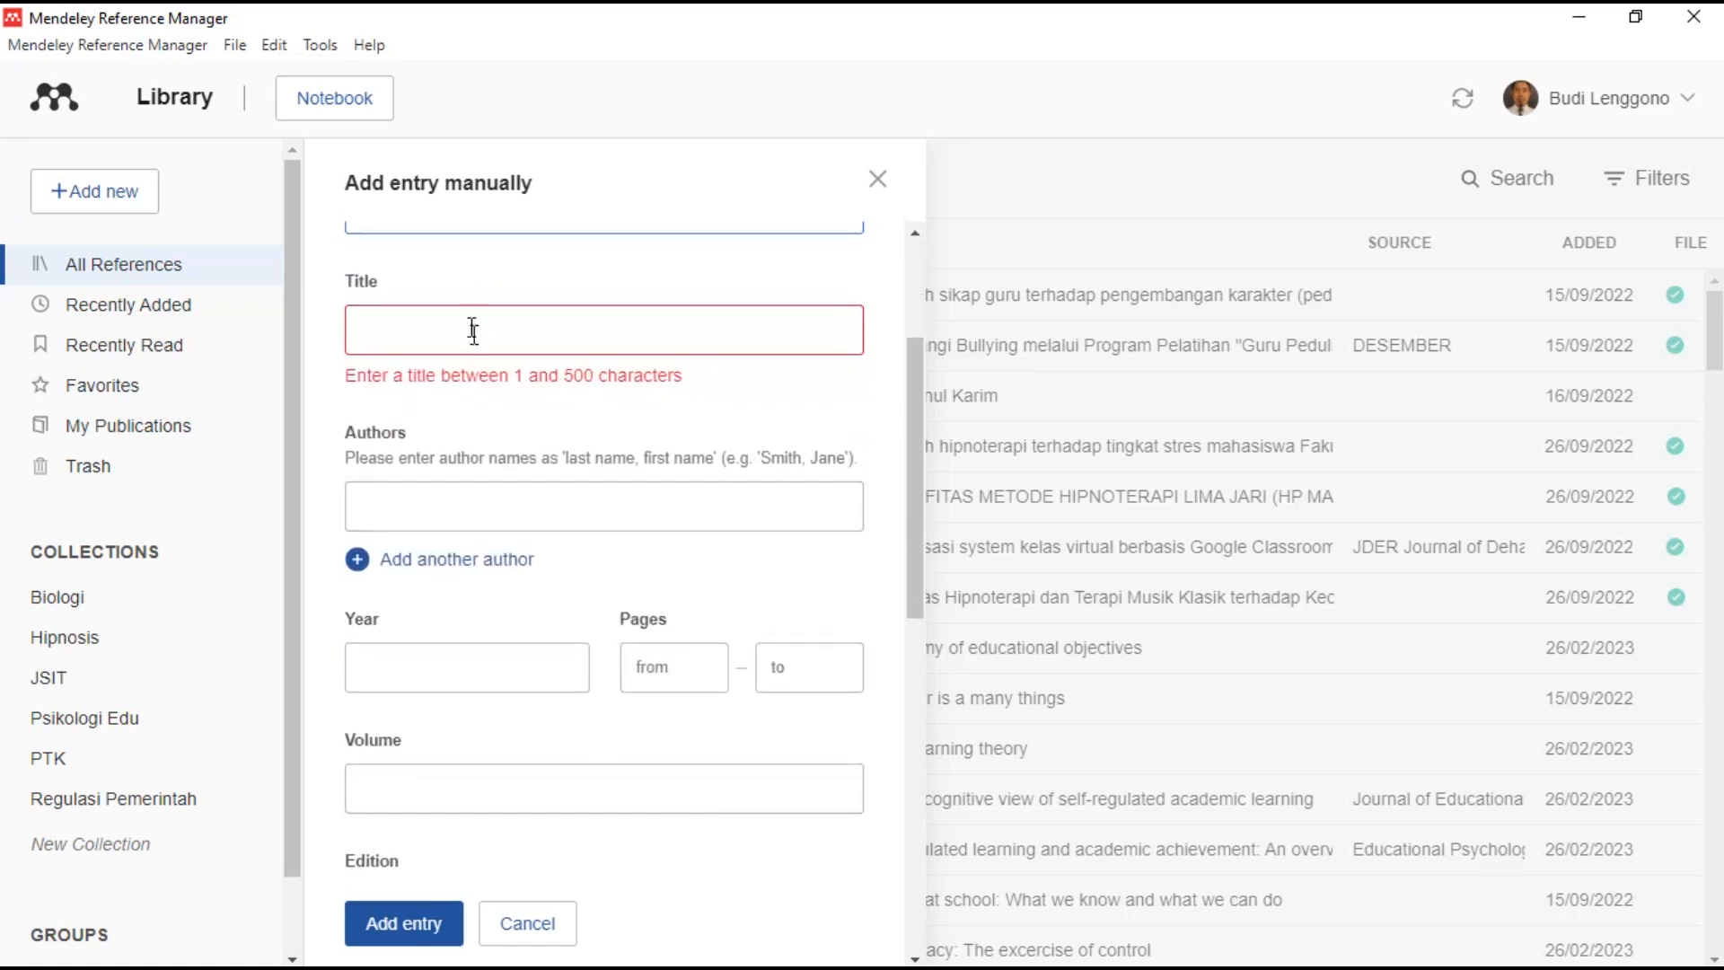
{"action": "left_click", "coordinate": [510, 503]}
{"action": "type", "text": "Sukardi"}
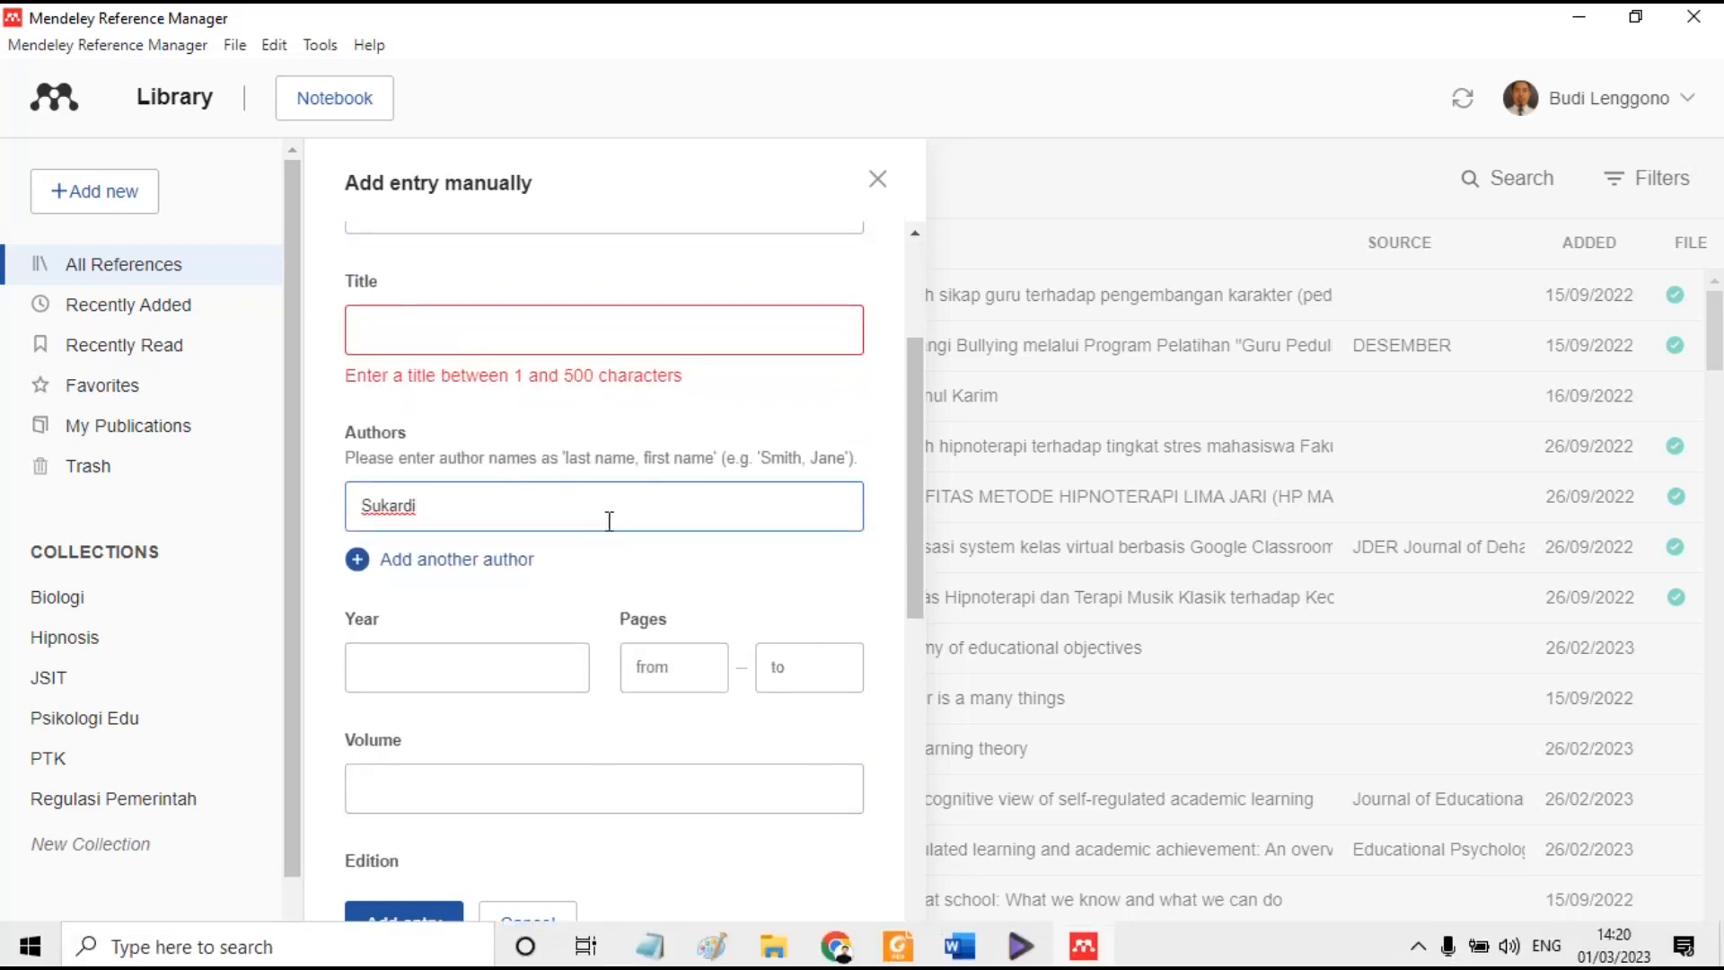
- Select the Sukardi book title in the PDF's reference list
{"action": "mouse_move", "coordinate": [1102, 963]}
{"action": "left_click", "coordinate": [898, 946]}
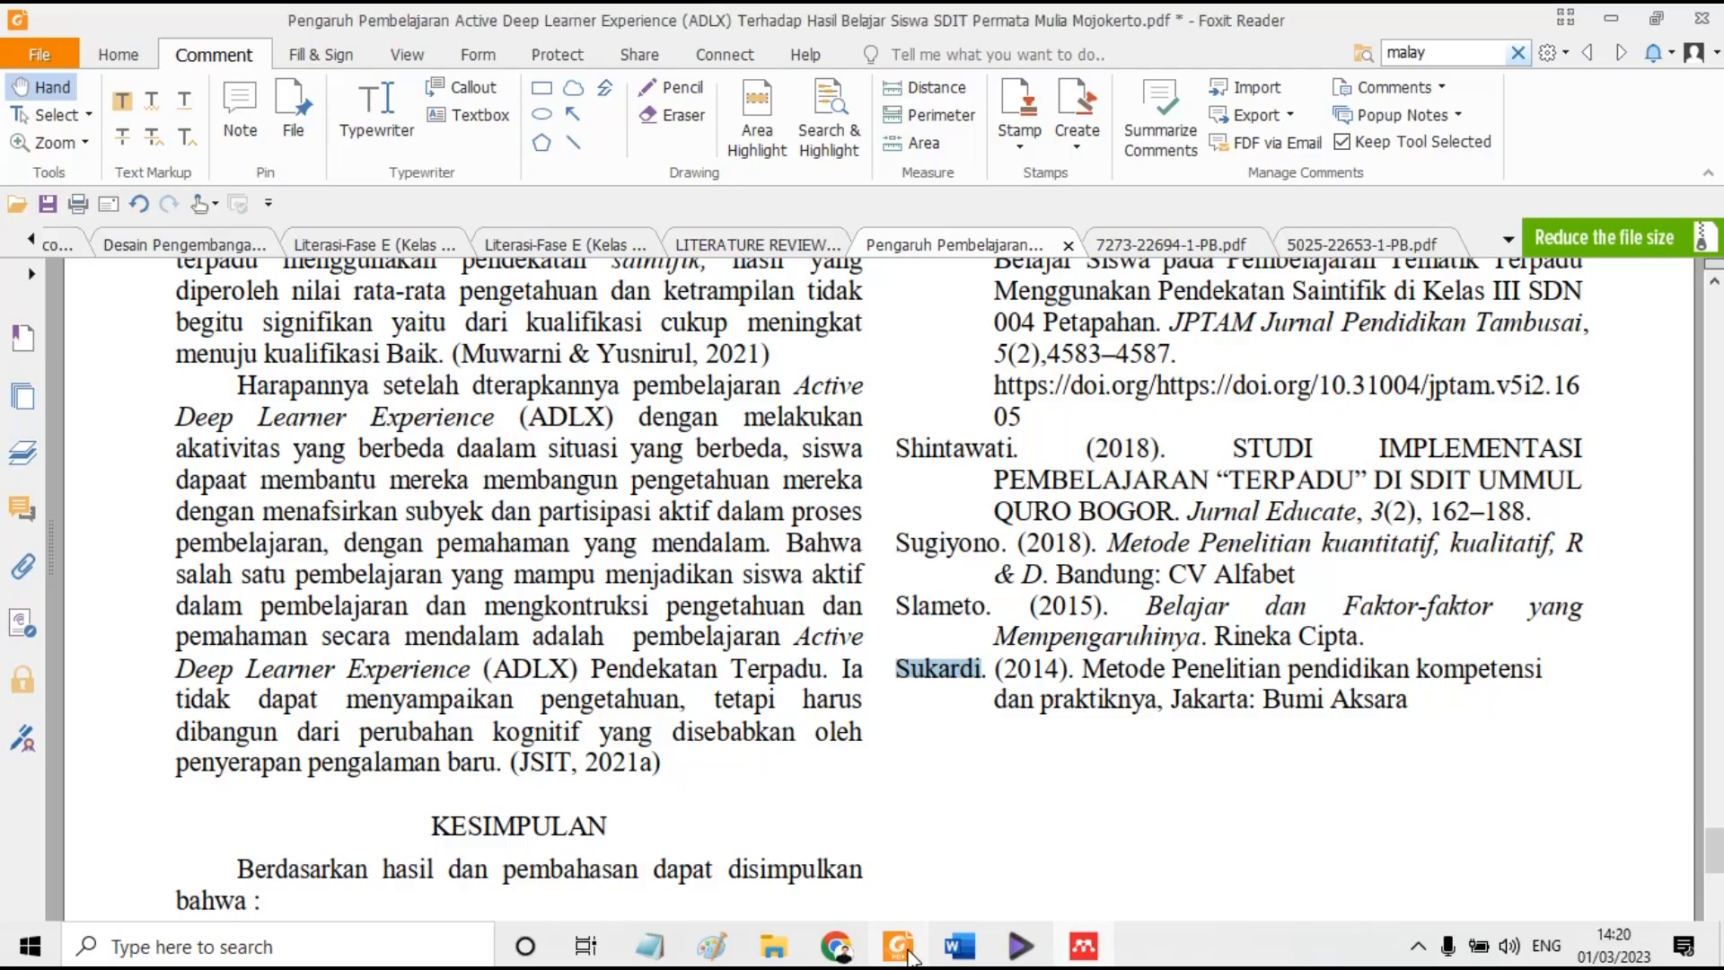
{"action": "left_click_drag", "start_coordinate": [1085, 669], "coordinate": [1161, 705]}
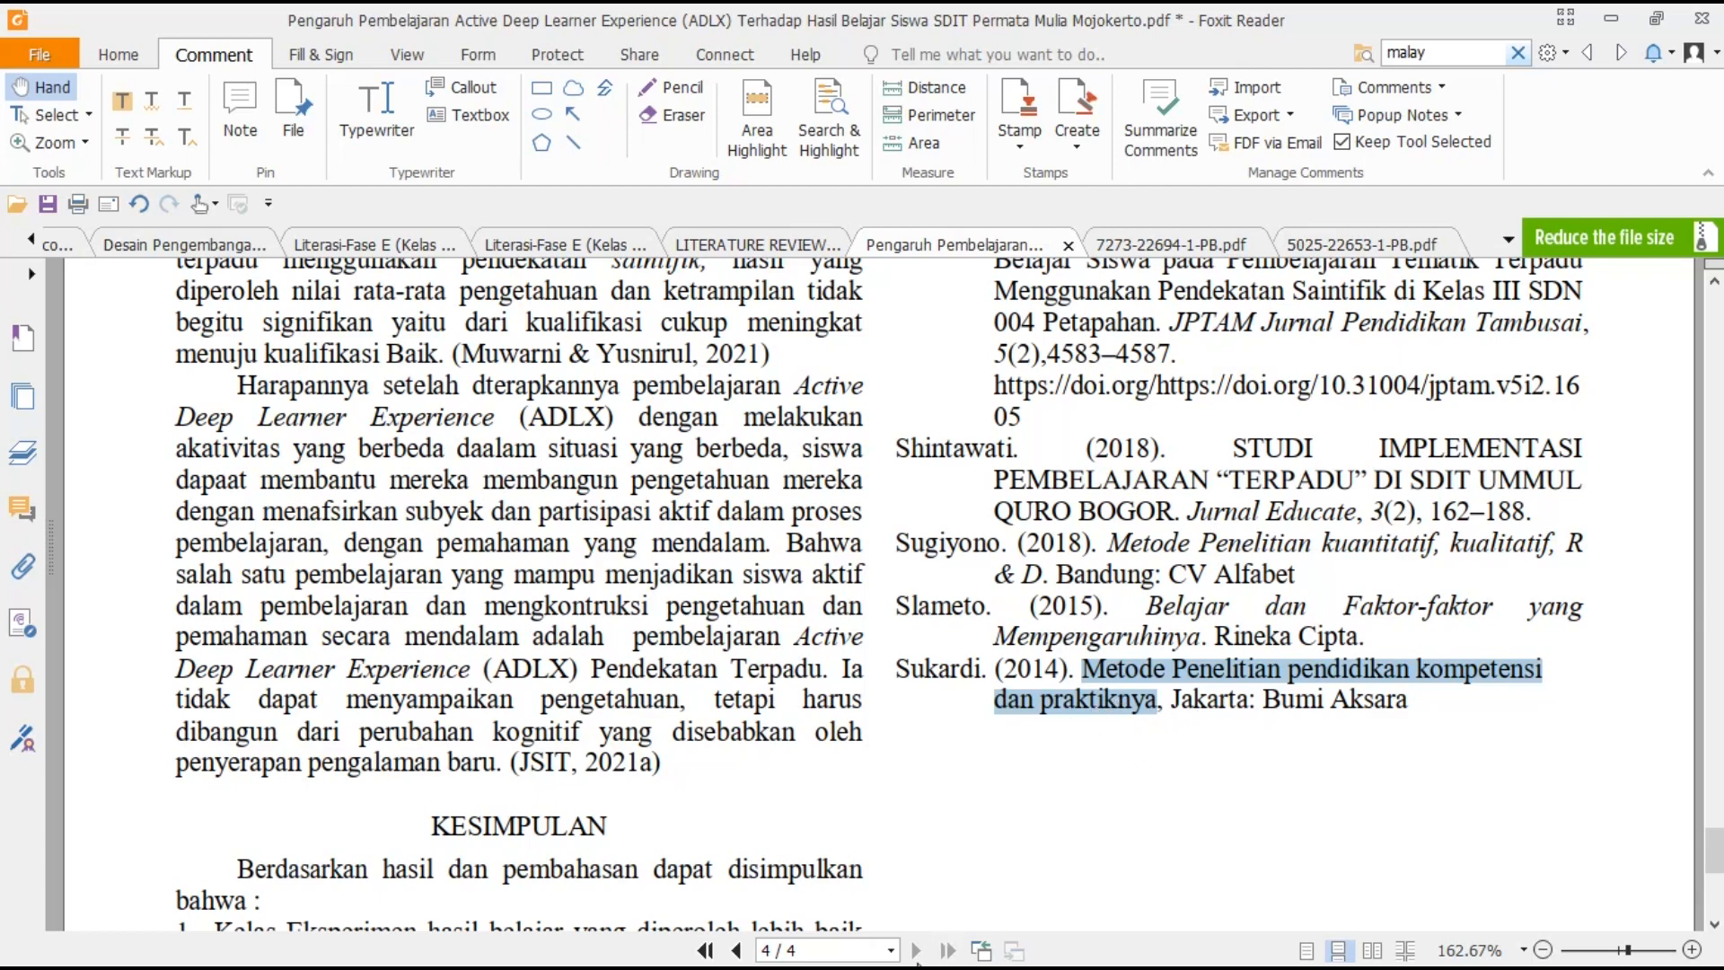
- Paste the title into Word, join it onto one line, and cut it to the clipboard
{"action": "left_click", "coordinate": [961, 952]}
{"action": "left_click", "coordinate": [1501, 876]}
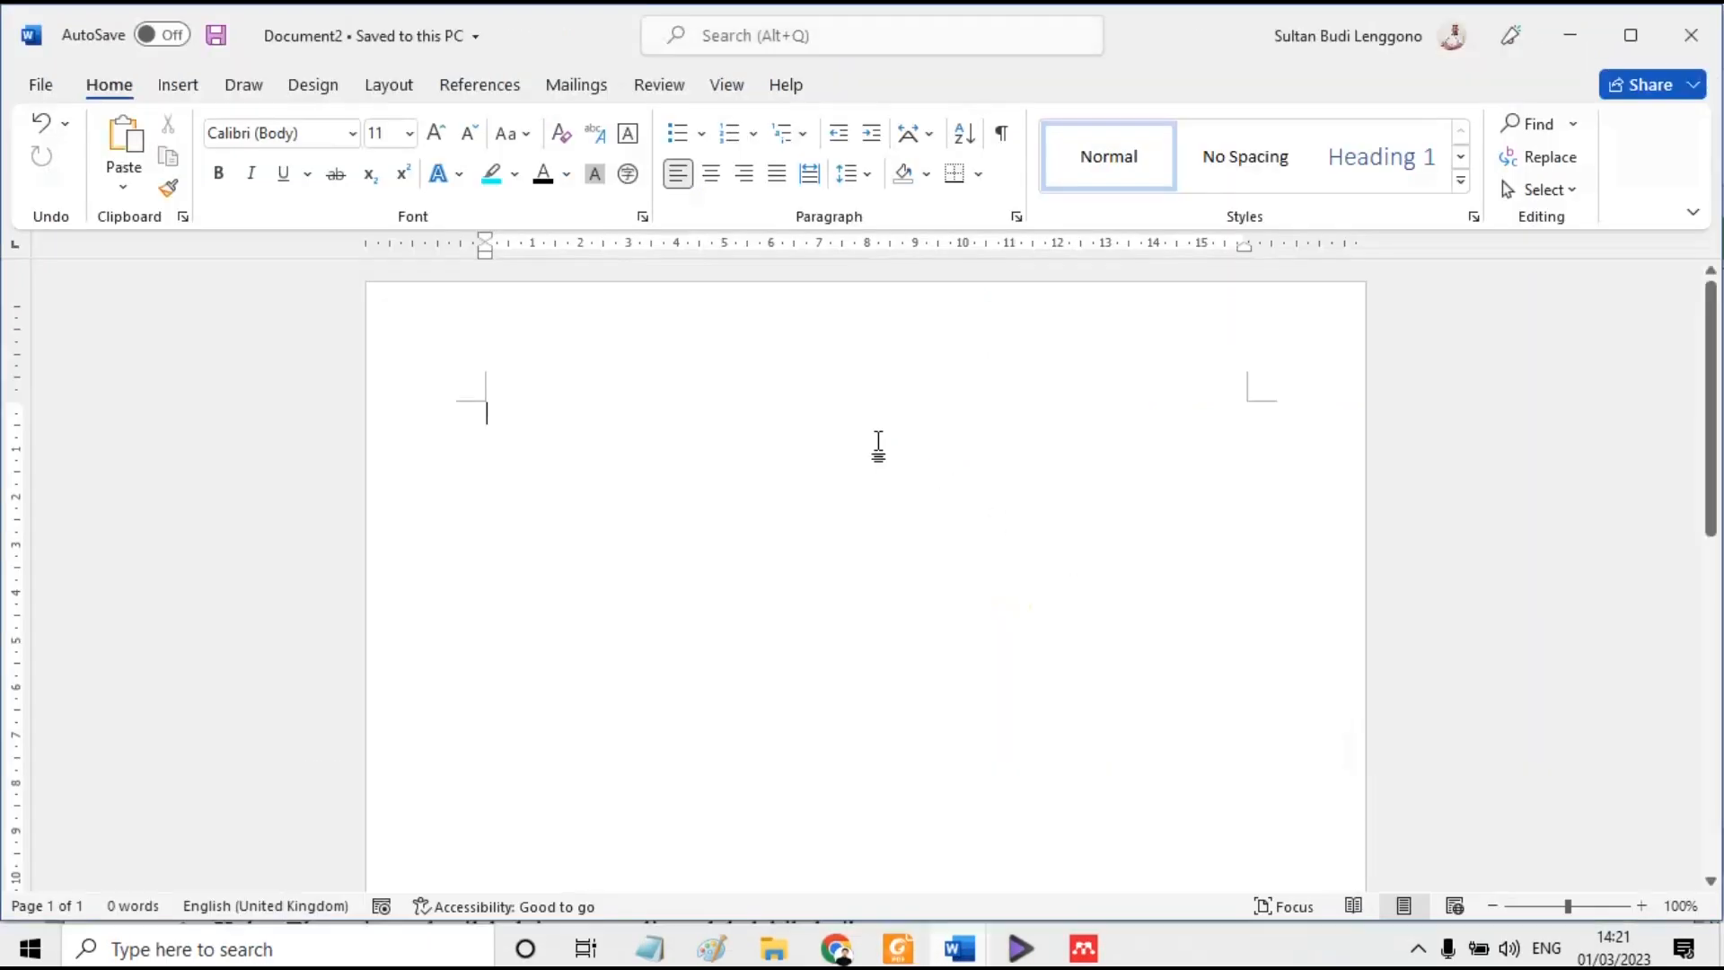
{"action": "key", "text": "ctrl+v"}
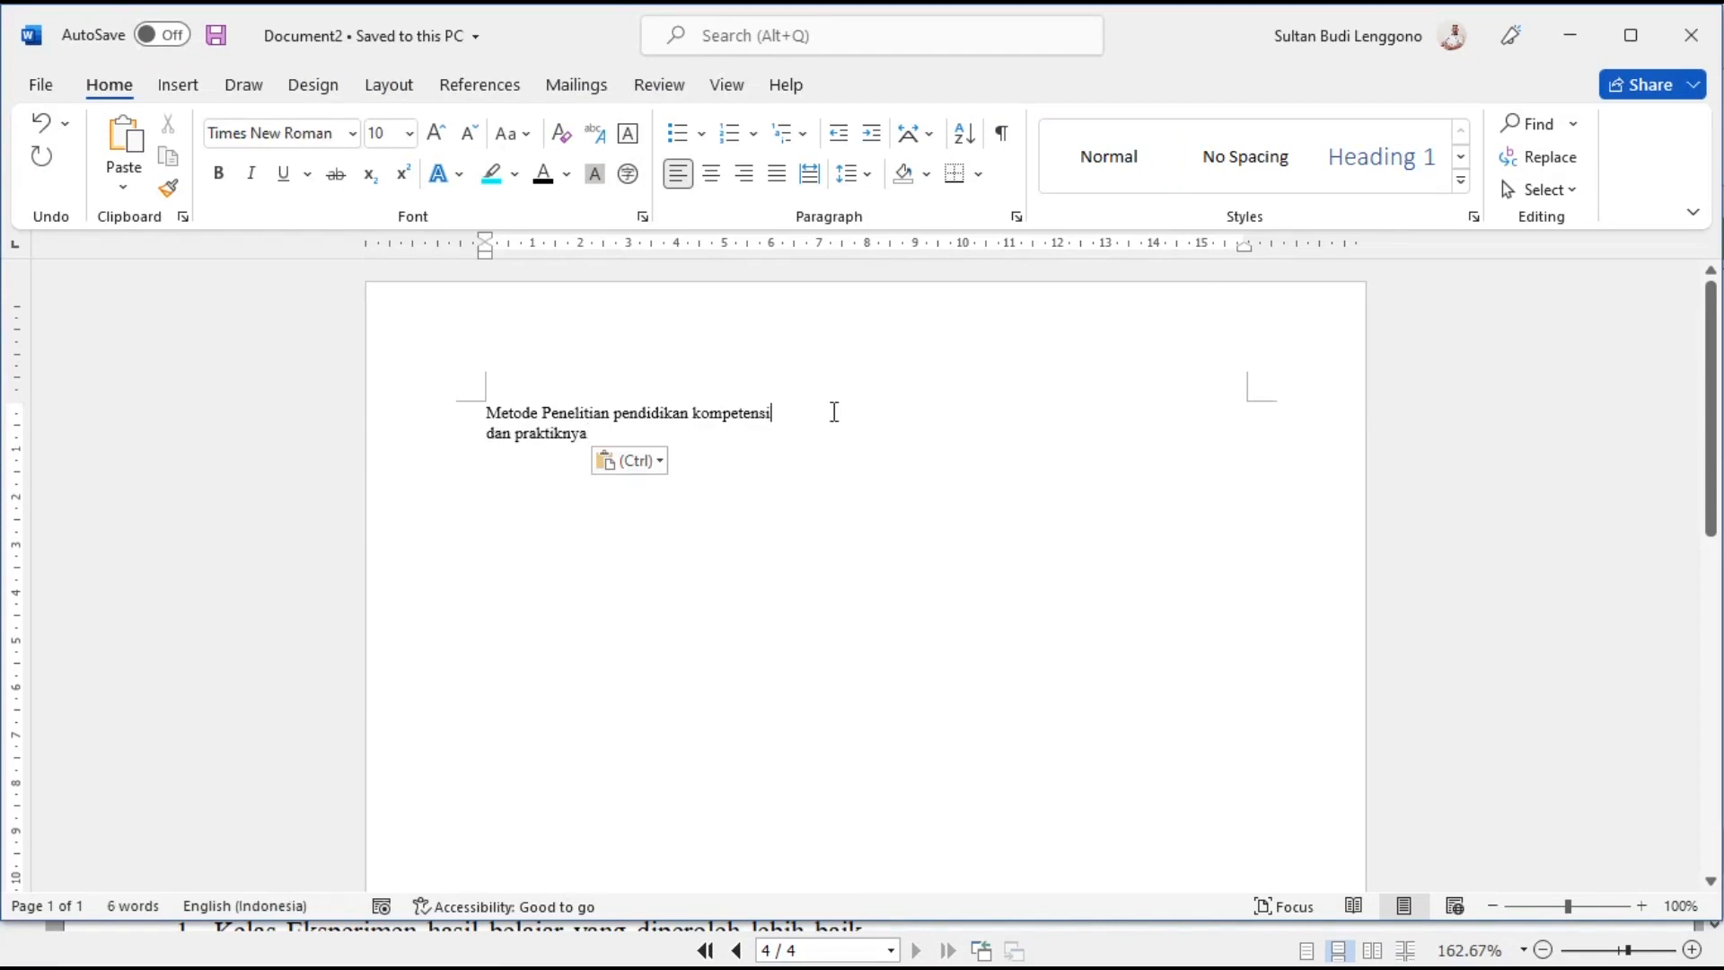
{"action": "left_click", "coordinate": [834, 412]}
{"action": "key", "text": "Delete"}
{"action": "key", "text": "ctrl+a"}
{"action": "key", "text": "ctrl+x"}
{"action": "left_click", "coordinate": [1085, 950]}
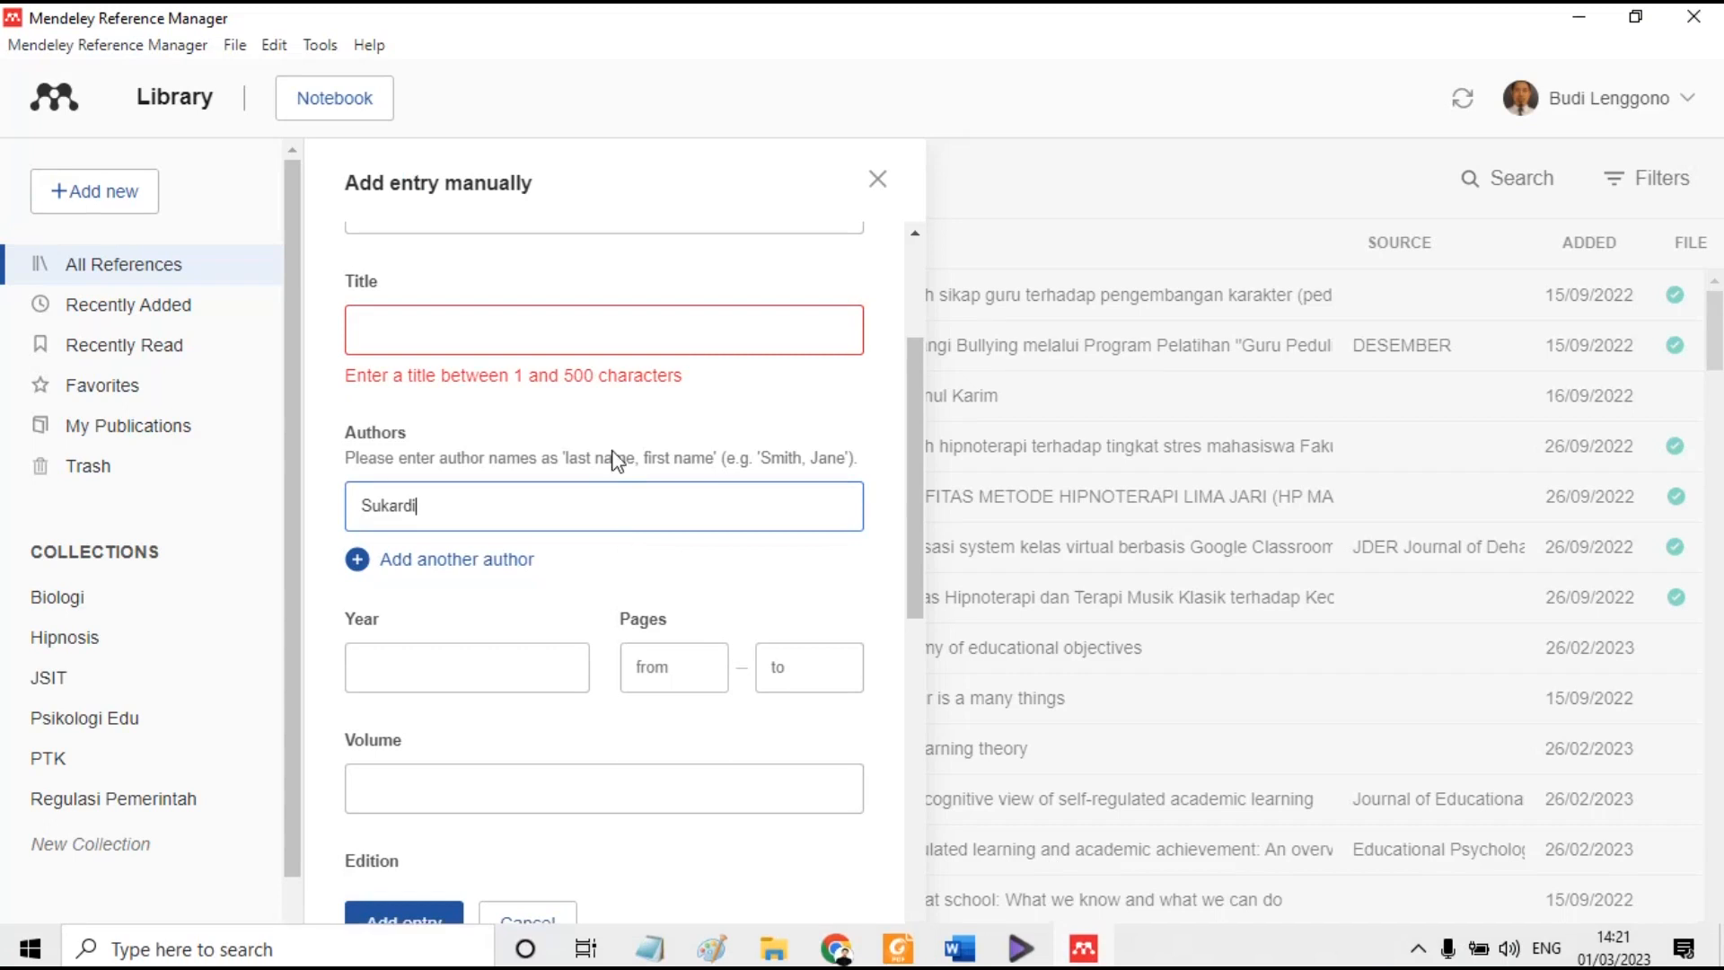
- Paste 'Metode penelitian pendidikan kompetensi dan praktiknya' into Title with a lowercase p
{"action": "left_click", "coordinate": [582, 329]}
{"action": "key", "text": "ctrl+v"}
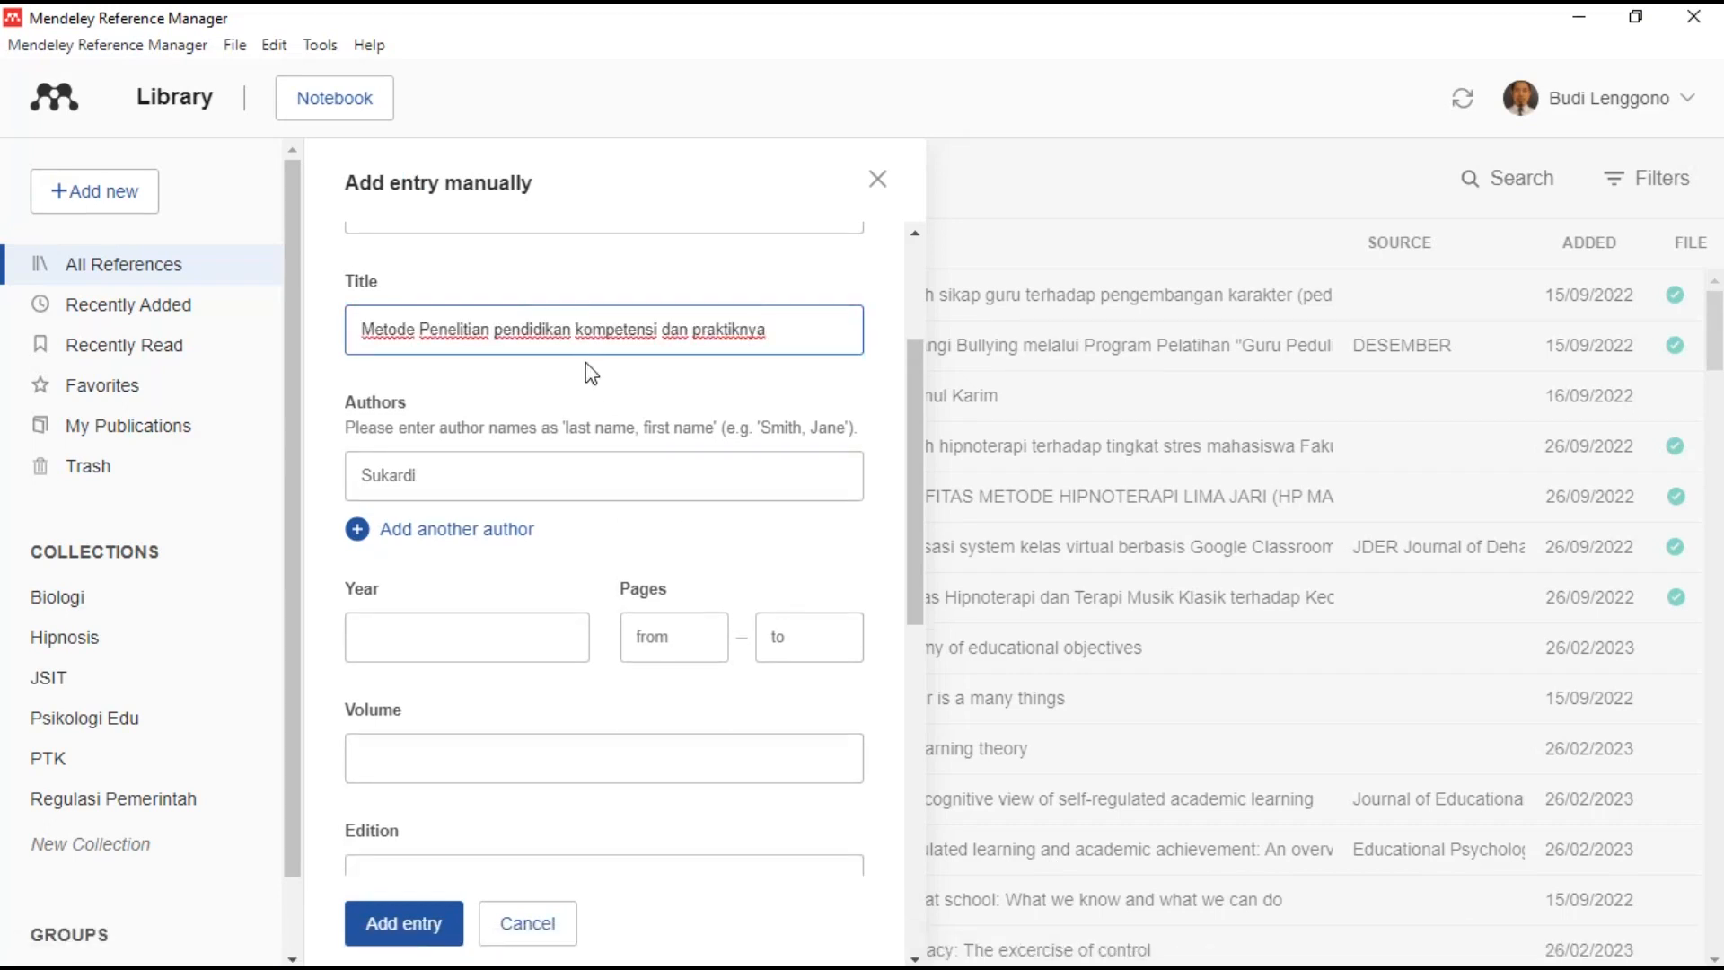
{"action": "key", "text": "BackSpace"}
{"action": "type", "text": "p"}
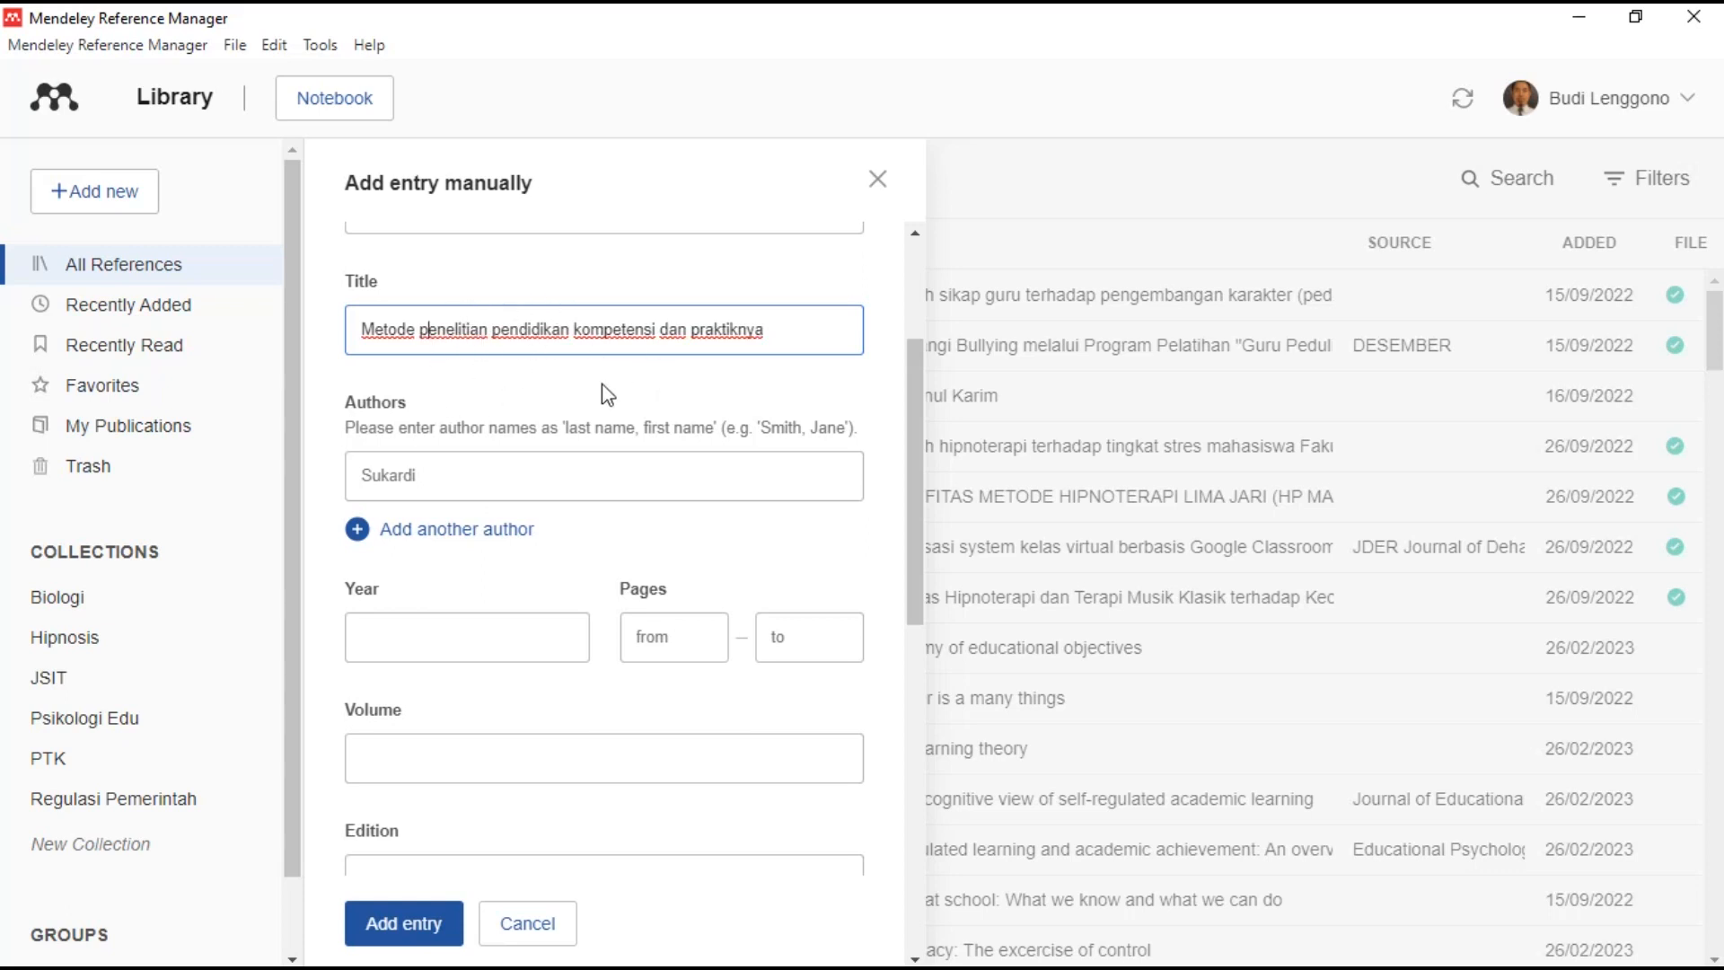
{"action": "scroll", "coordinate": [593, 540], "scroll_direction": "down", "scroll_amount": 2}
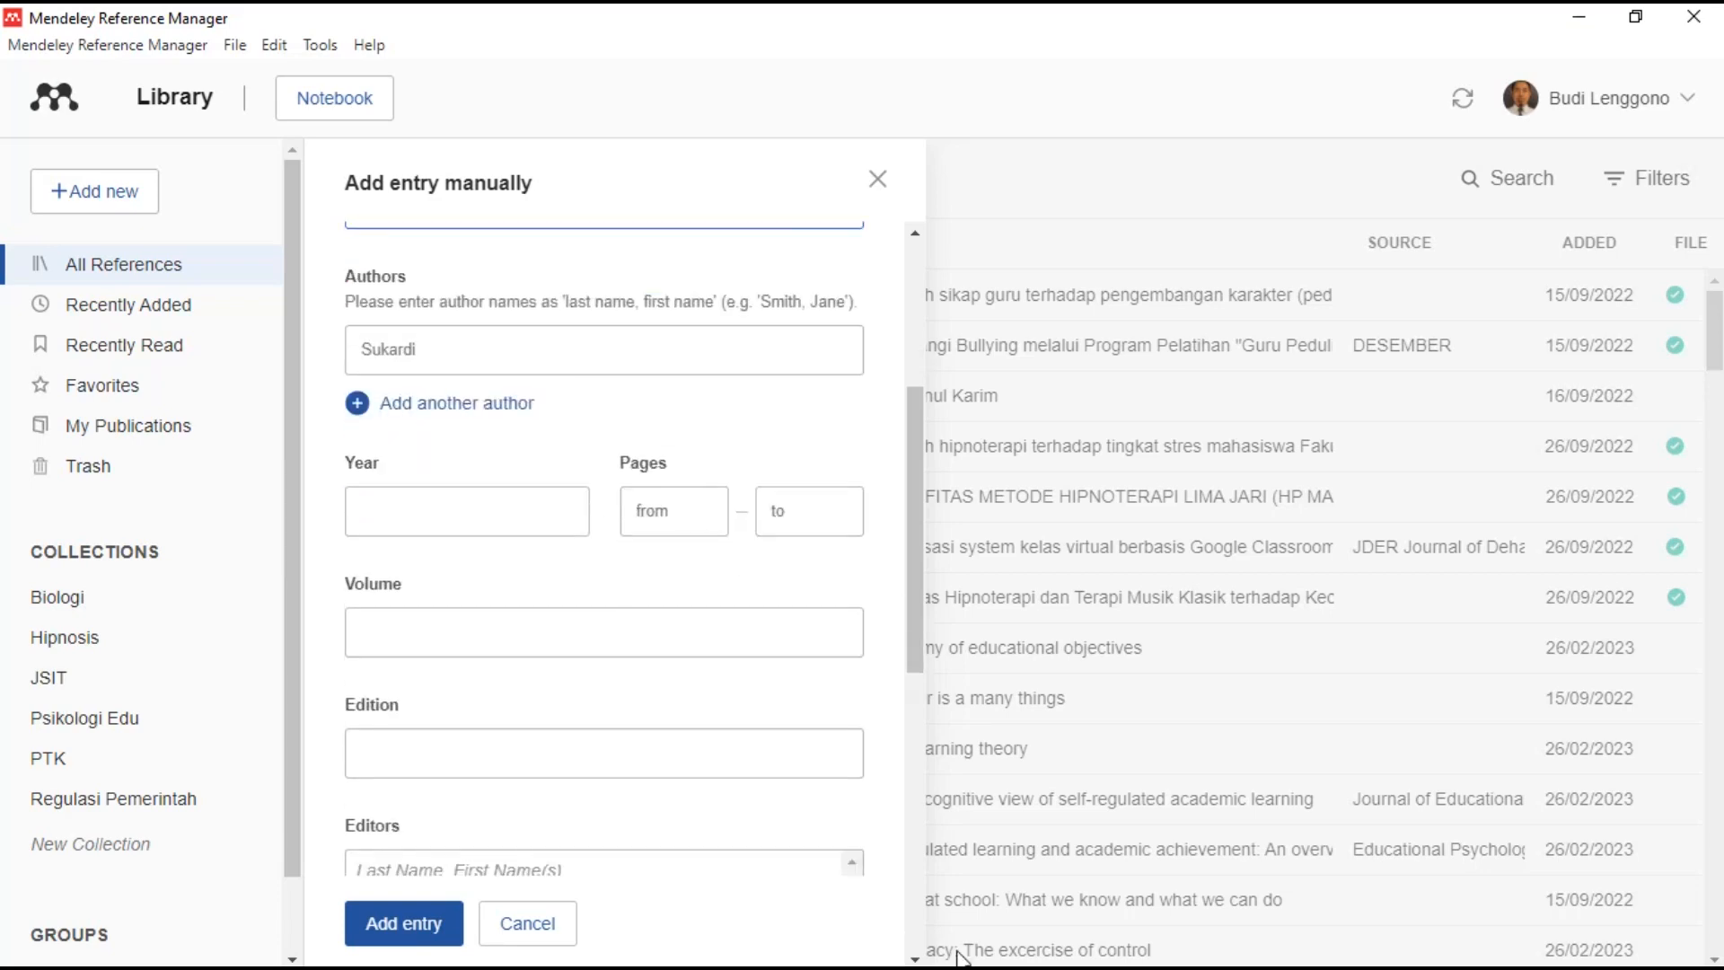
- Enter year 2014, city Jakarta, publisher Bumi Aksara, and save the book entry
{"action": "left_click", "coordinate": [898, 947]}
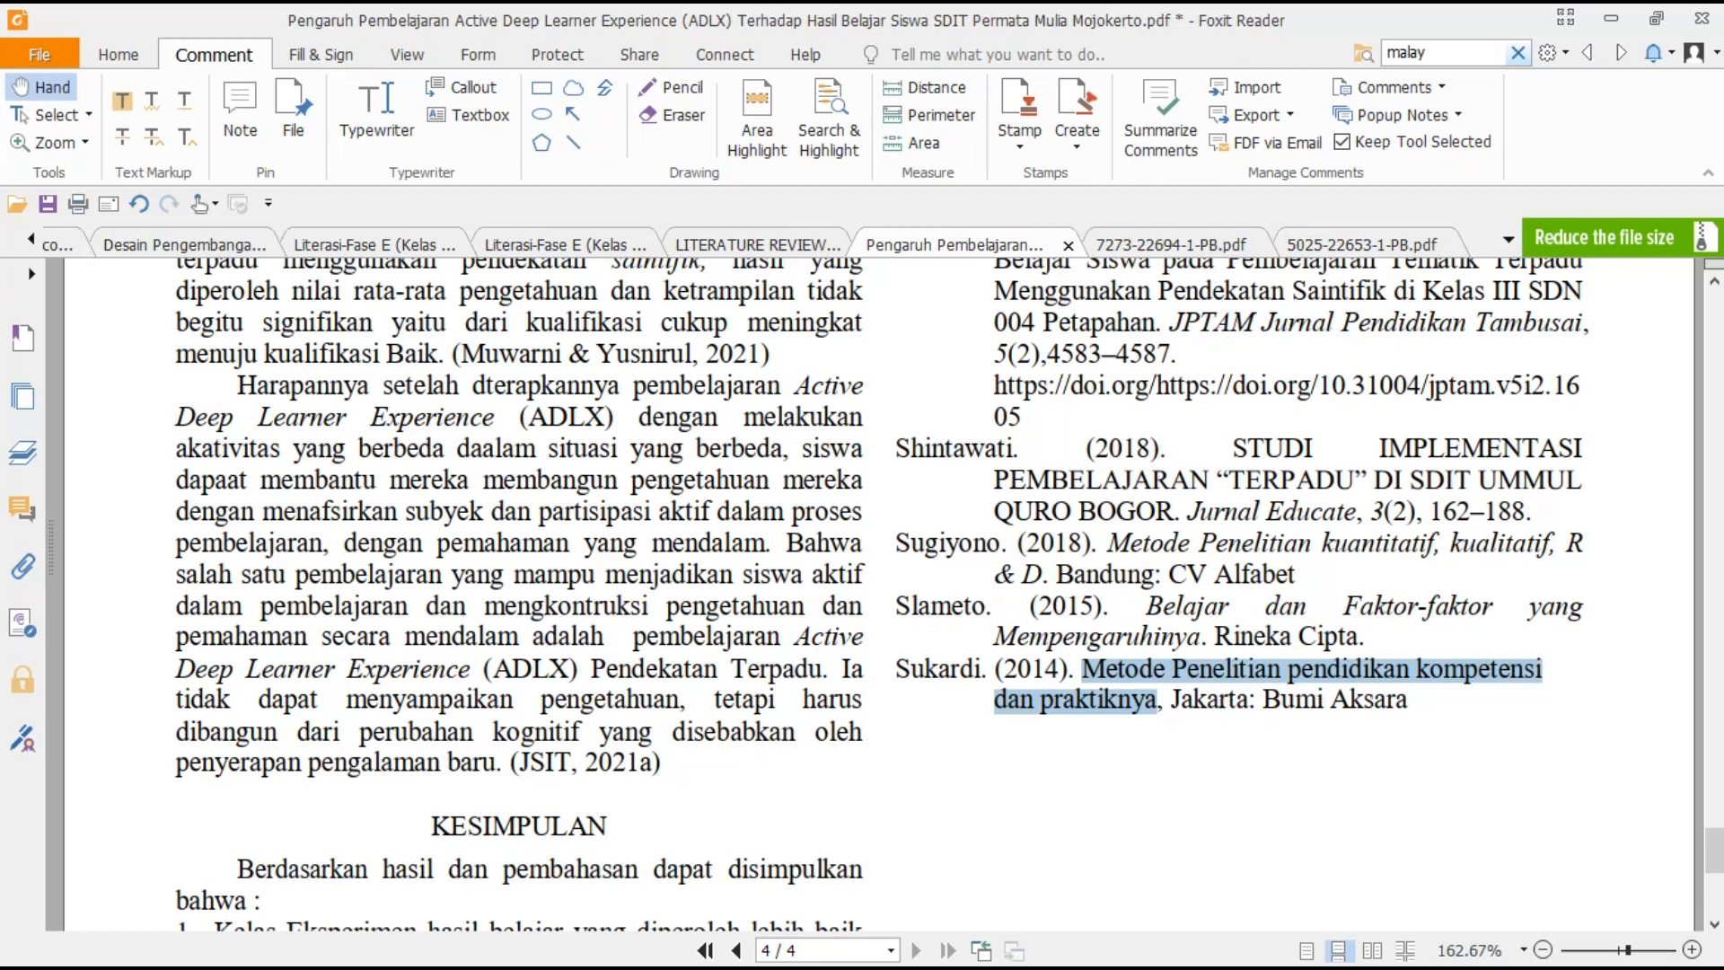
{"action": "left_click", "coordinate": [1087, 957]}
{"action": "left_click", "coordinate": [480, 511]}
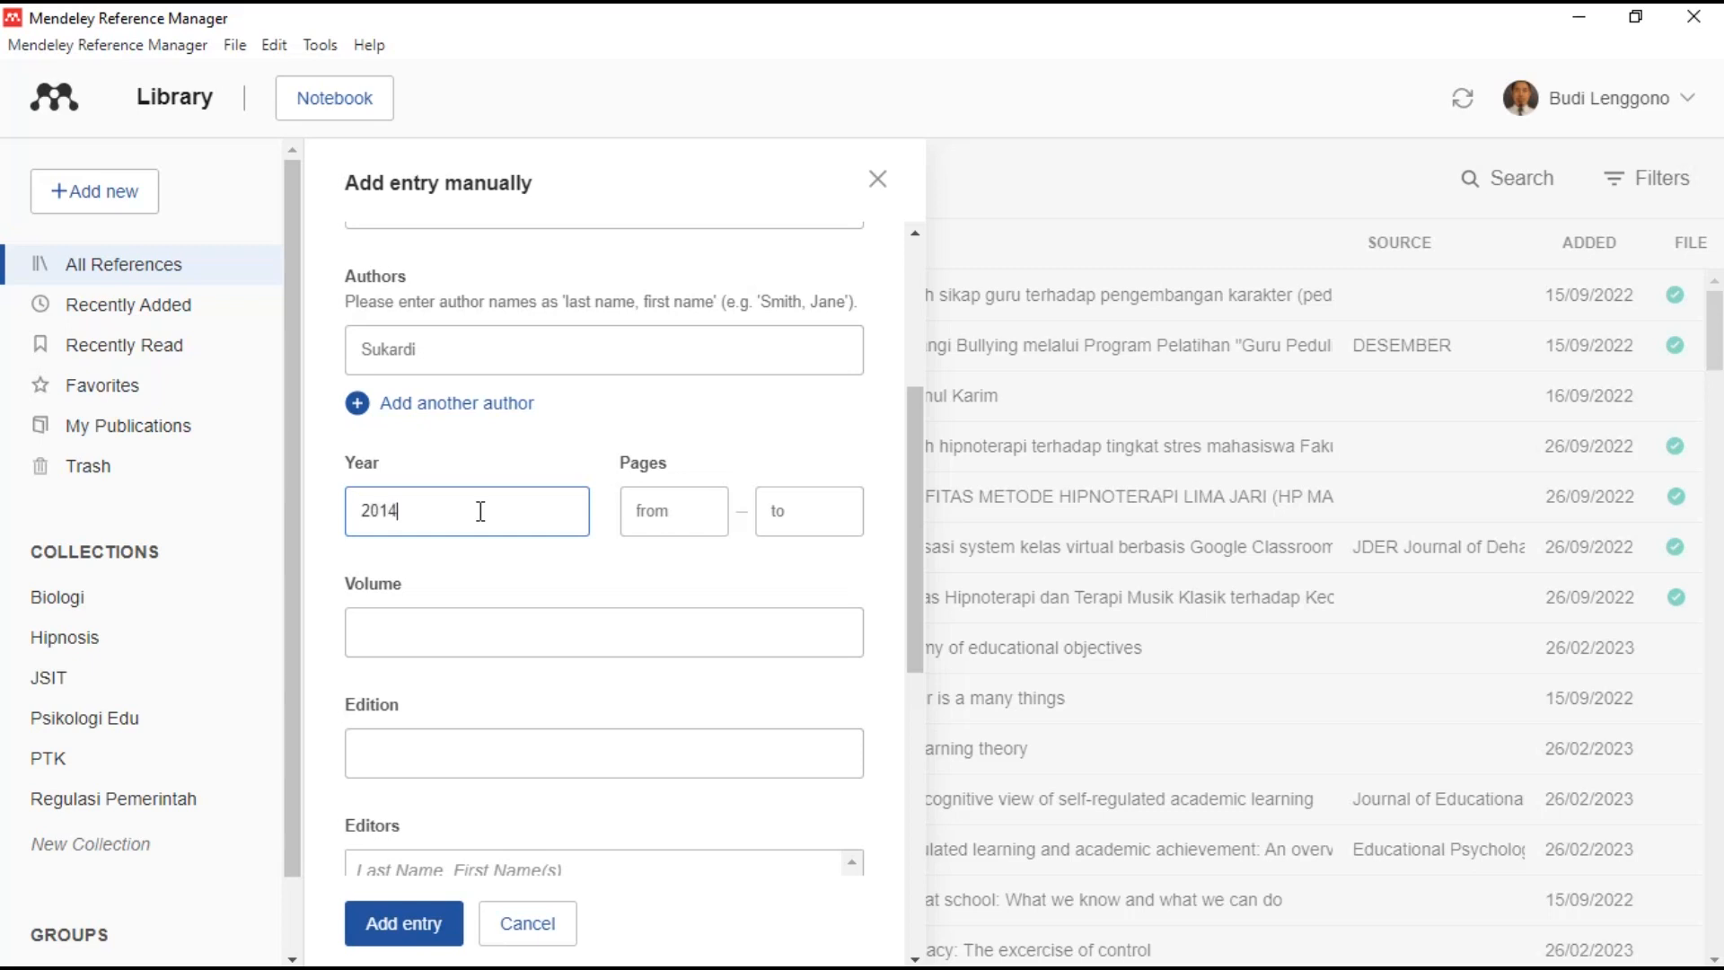
{"action": "scroll", "coordinate": [500, 615], "scroll_direction": "down", "scroll_amount": 2}
{"action": "scroll", "coordinate": [594, 610], "scroll_direction": "down", "scroll_amount": 2}
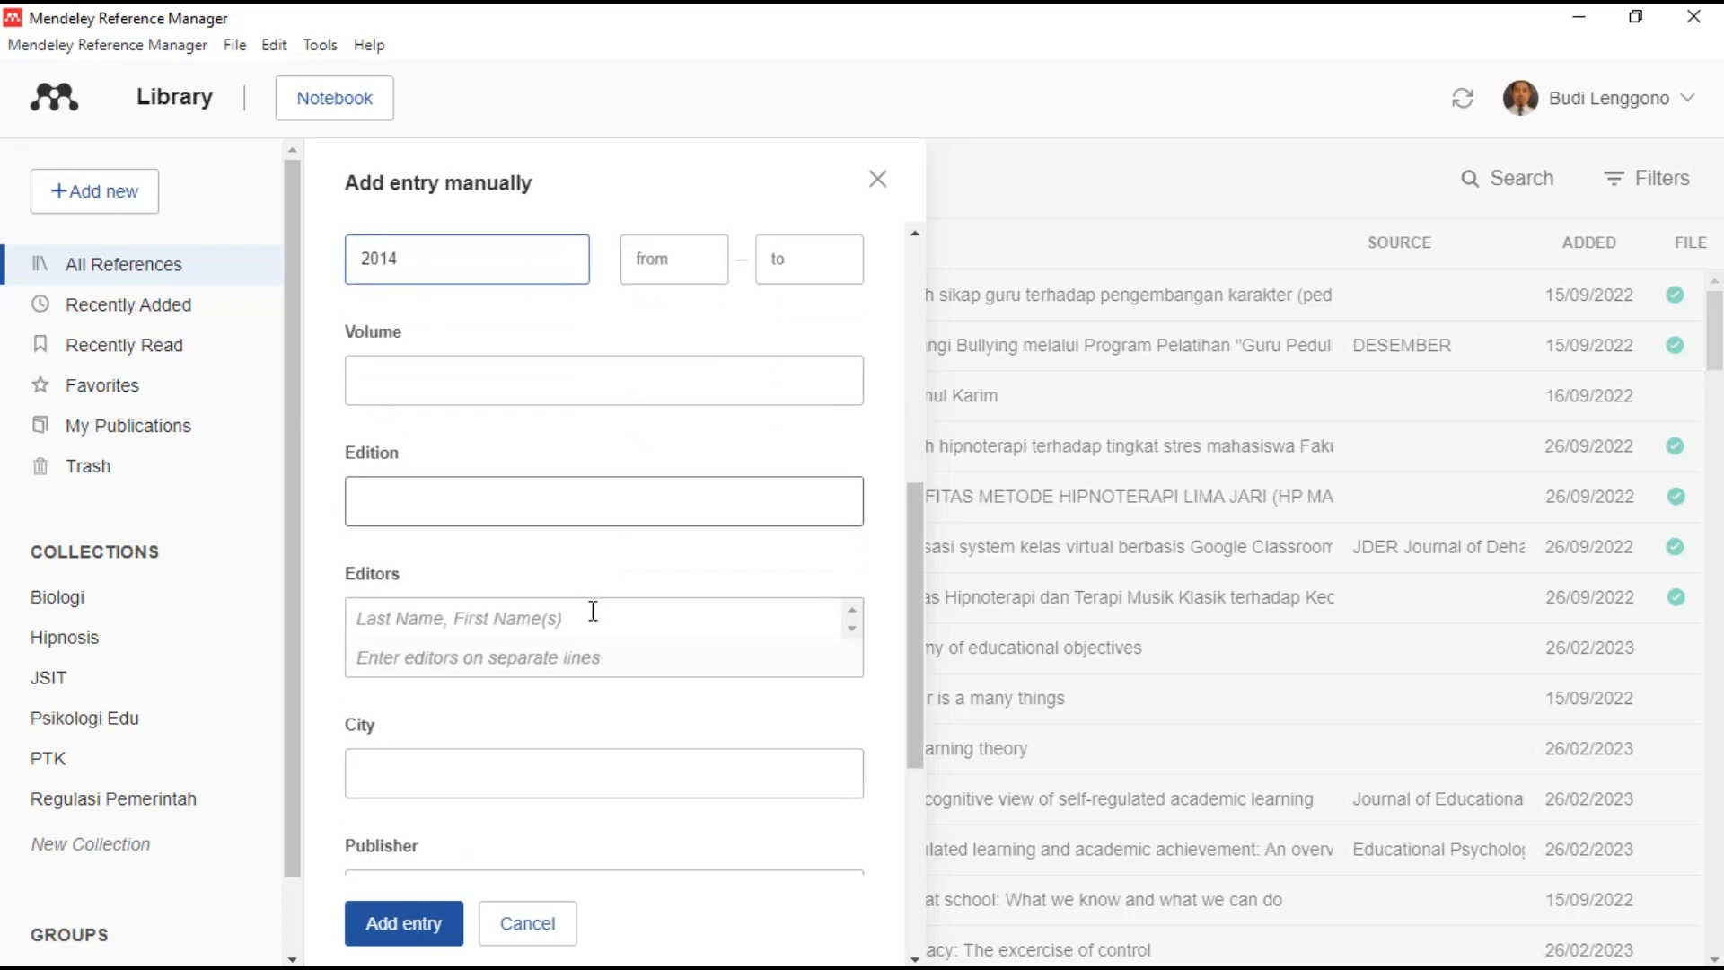
{"action": "scroll", "coordinate": [593, 611], "scroll_direction": "down", "scroll_amount": 1}
{"action": "left_click", "coordinate": [491, 651]}
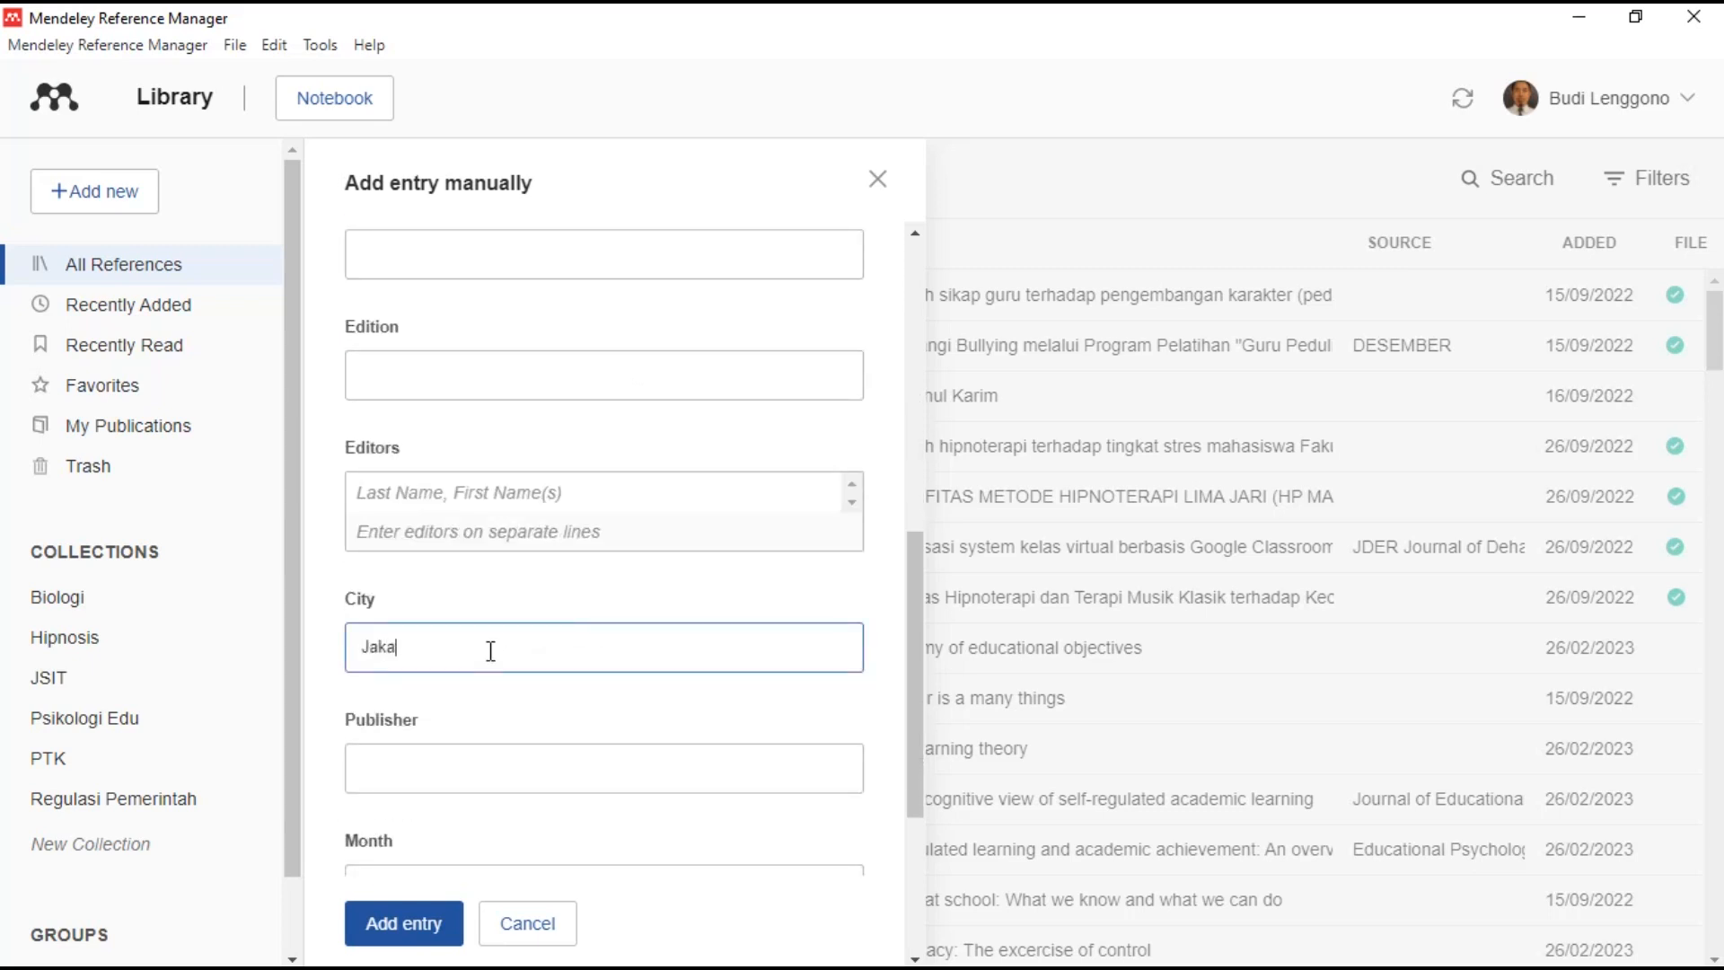
{"action": "left_click", "coordinate": [485, 766]}
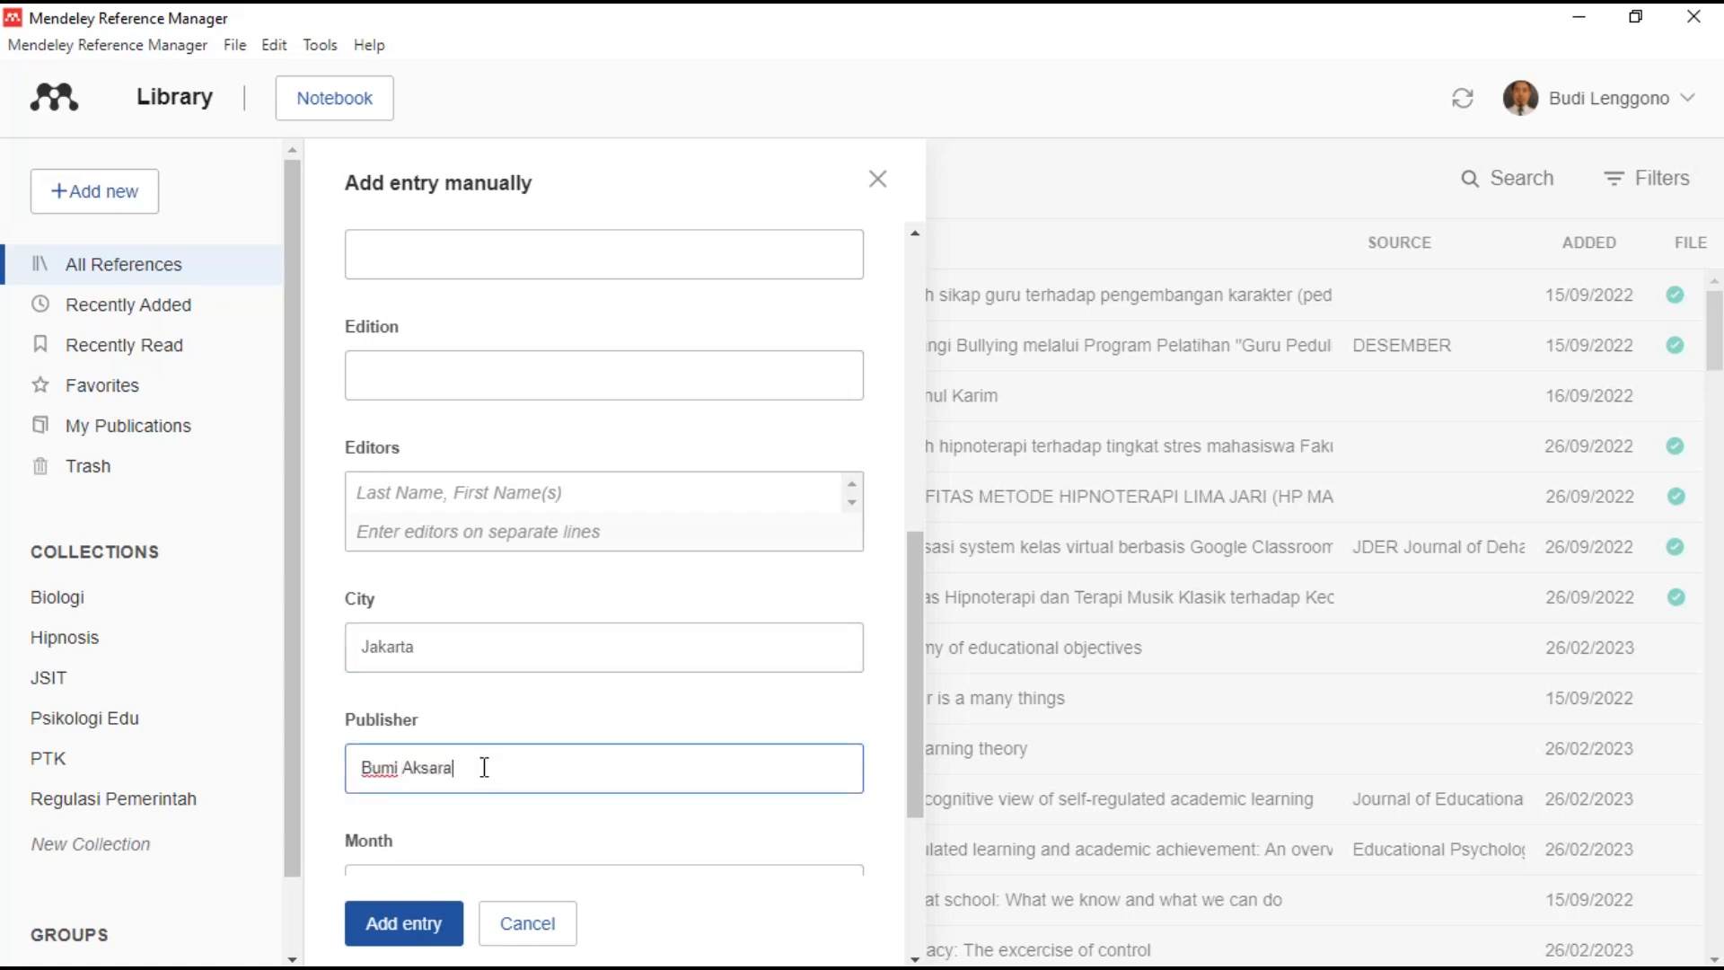
{"action": "scroll", "coordinate": [489, 759], "scroll_direction": "down", "scroll_amount": 4}
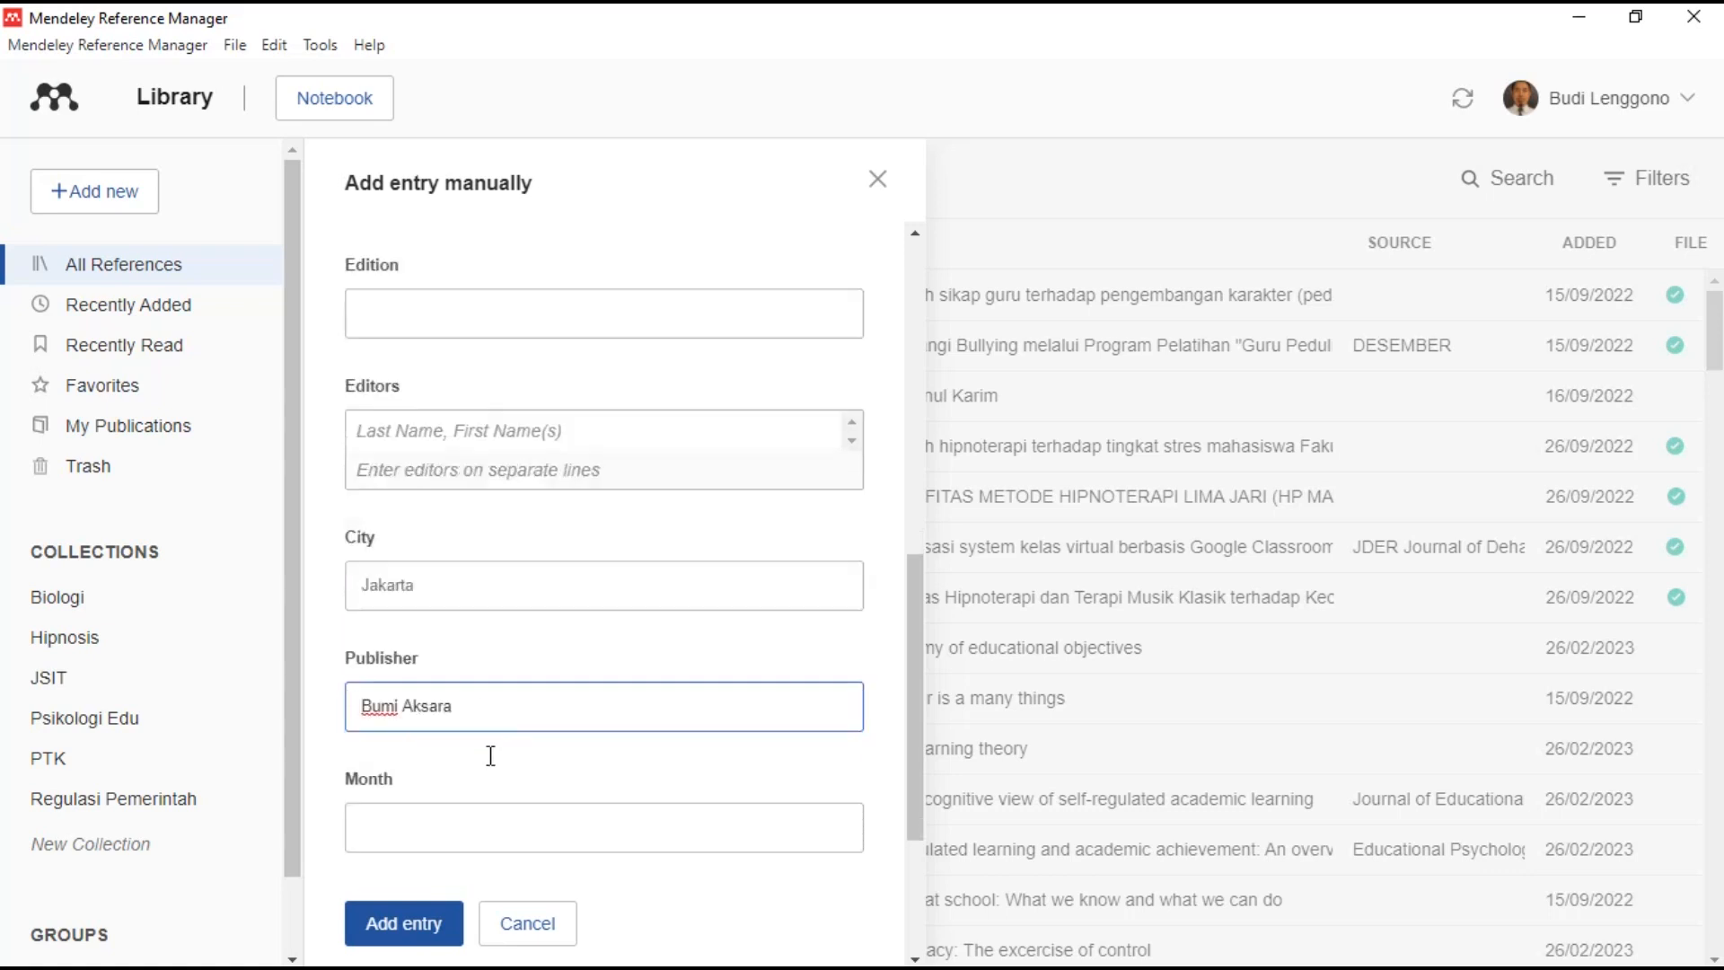
{"action": "left_click", "coordinate": [412, 920]}
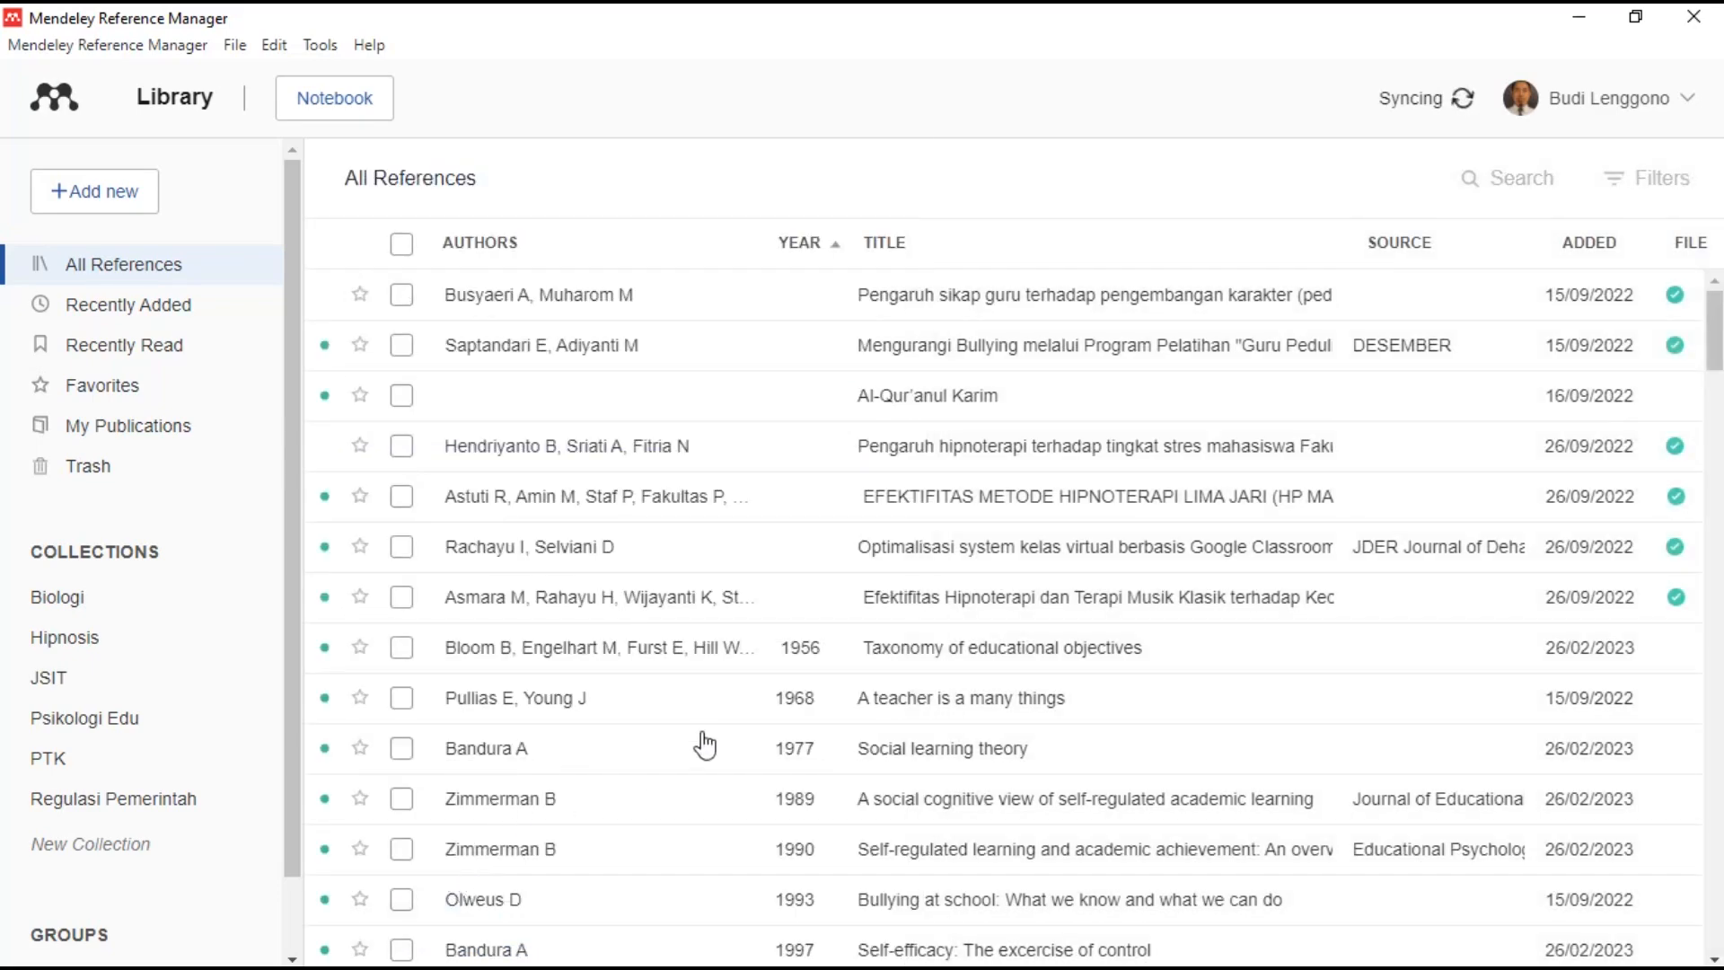
- Search the library for 'sukardi' and view, then close, the 2014 book's details
{"action": "scroll", "coordinate": [665, 504], "scroll_direction": "down", "scroll_amount": 7}
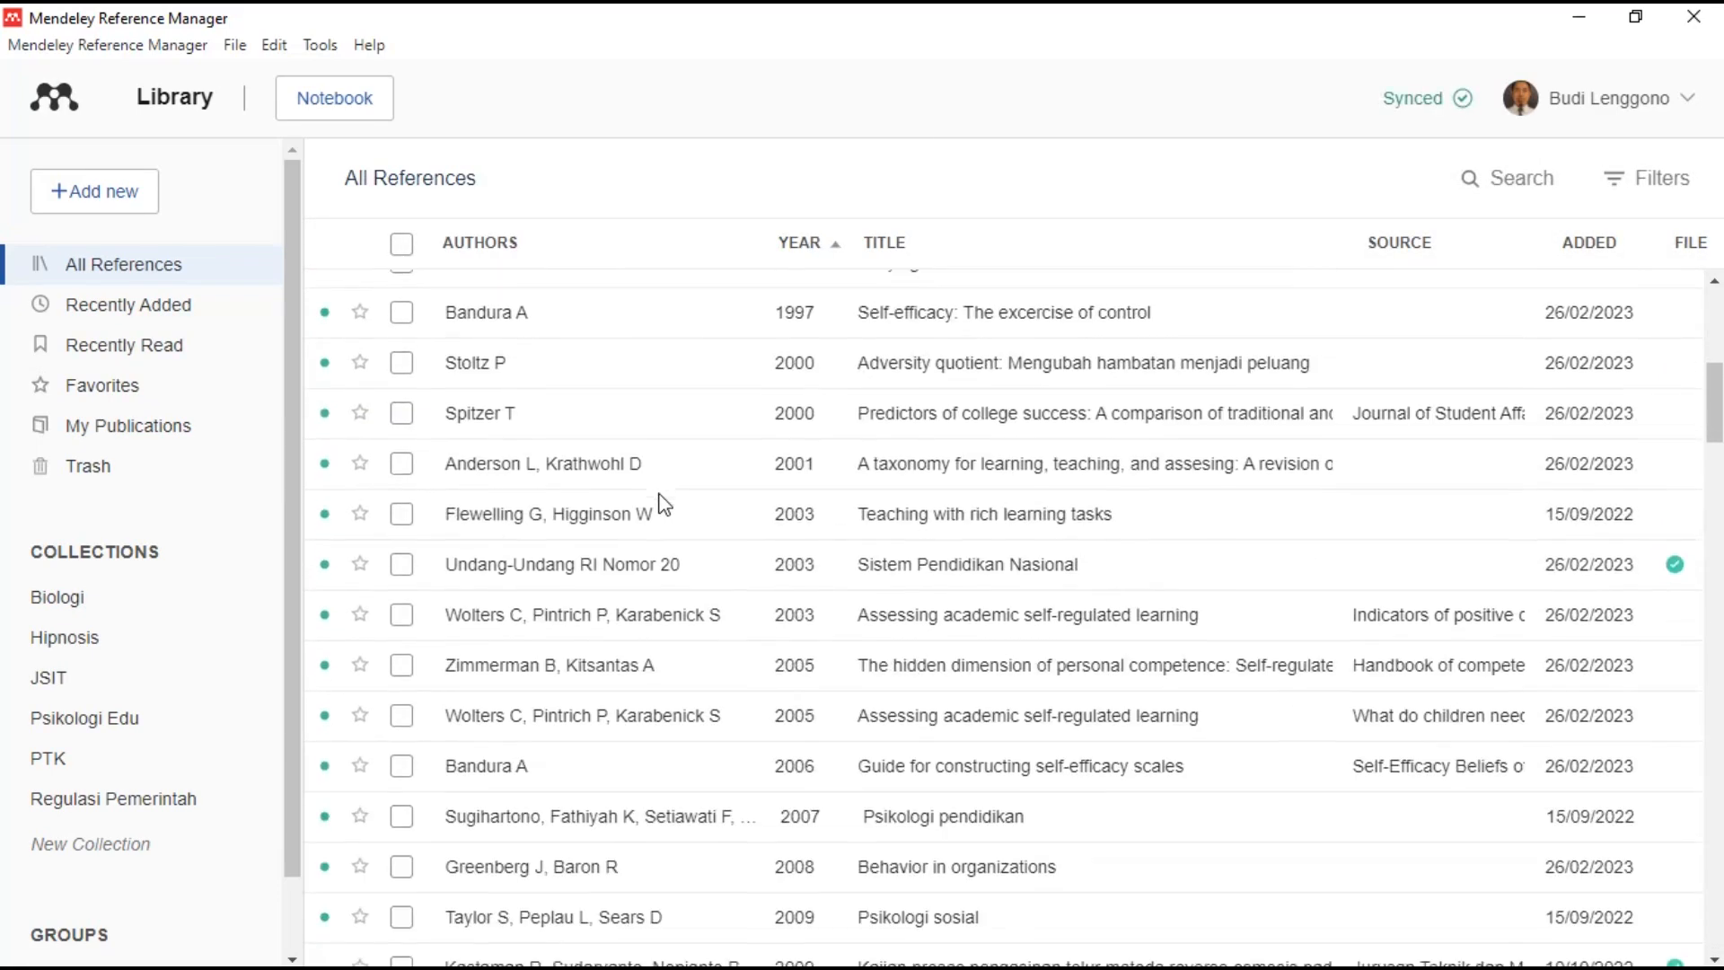
{"action": "scroll", "coordinate": [664, 503], "scroll_direction": "down", "scroll_amount": 3}
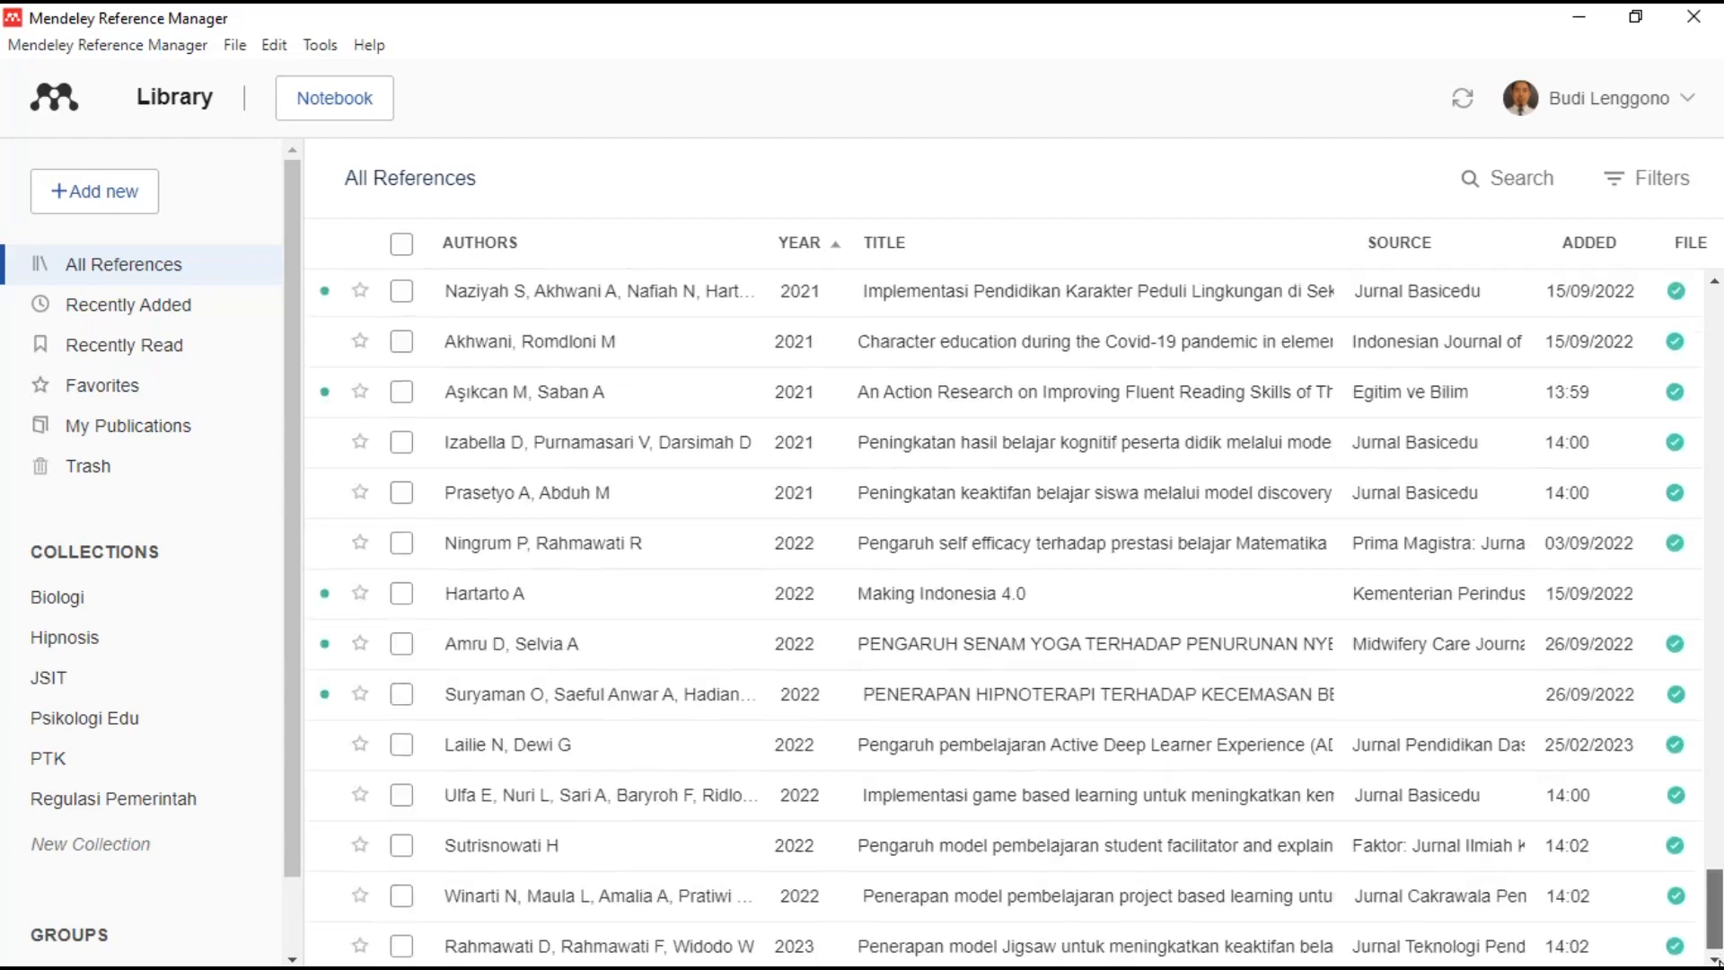
{"action": "scroll", "coordinate": [876, 884], "scroll_direction": "up", "scroll_amount": 8}
{"action": "scroll", "coordinate": [875, 884], "scroll_direction": "up", "scroll_amount": 10}
{"action": "left_click", "coordinate": [1490, 177]}
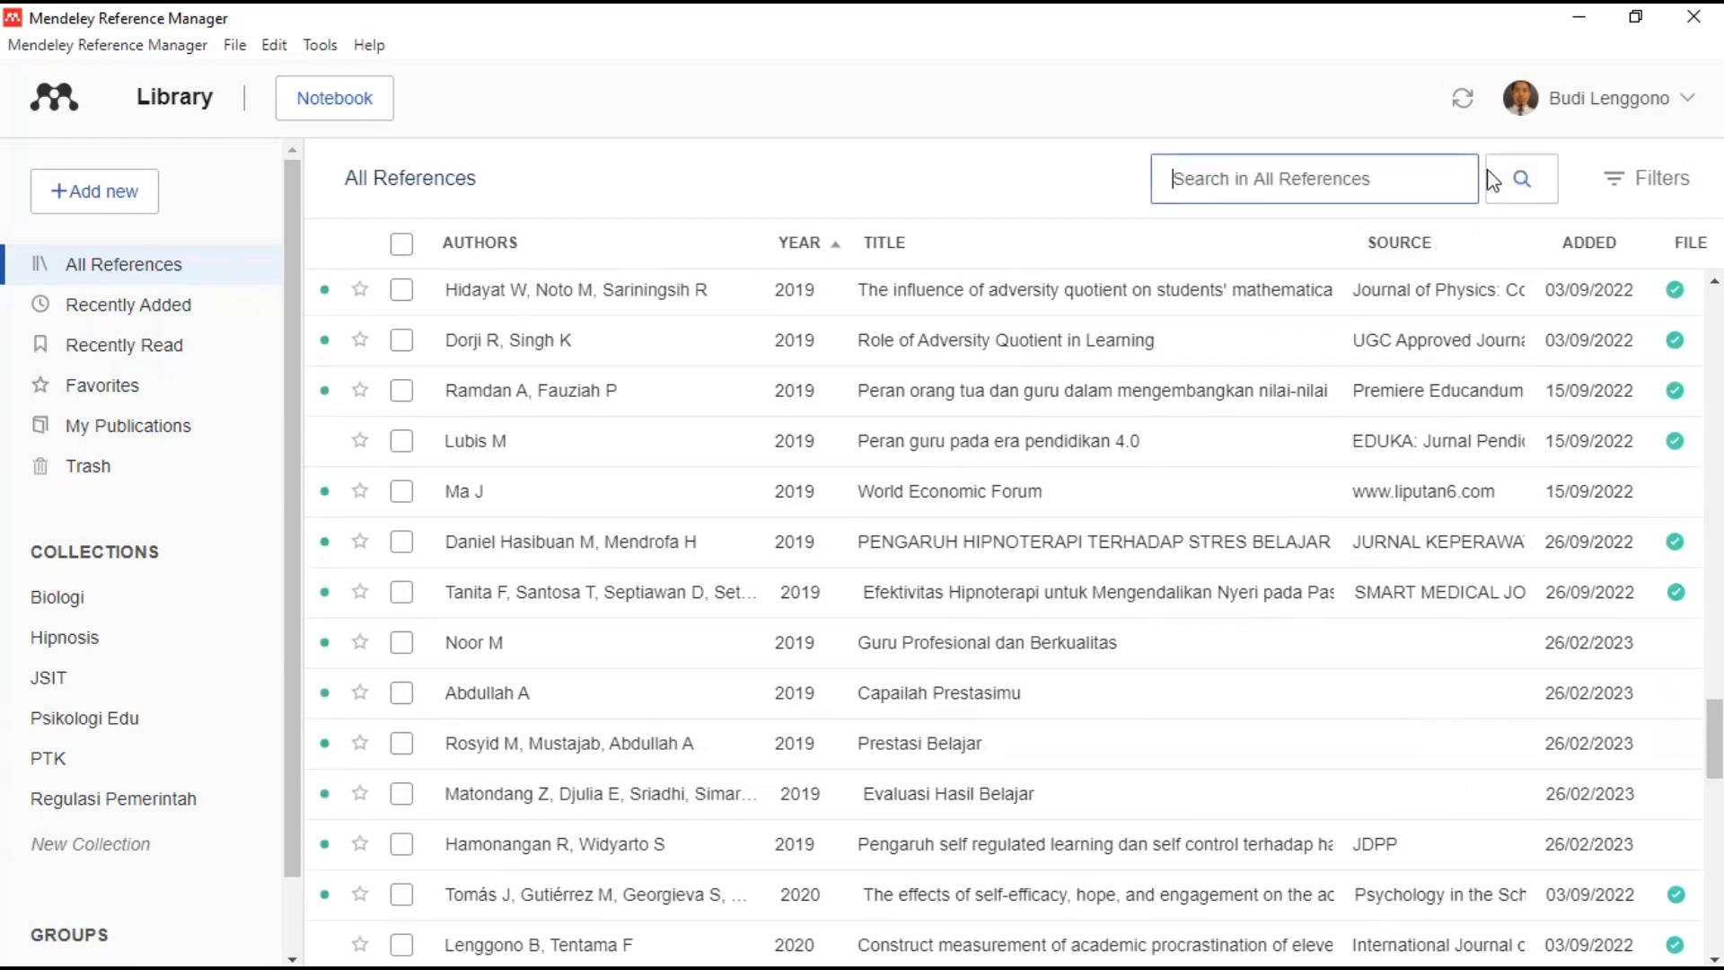
{"action": "type", "text": "sukardi"}
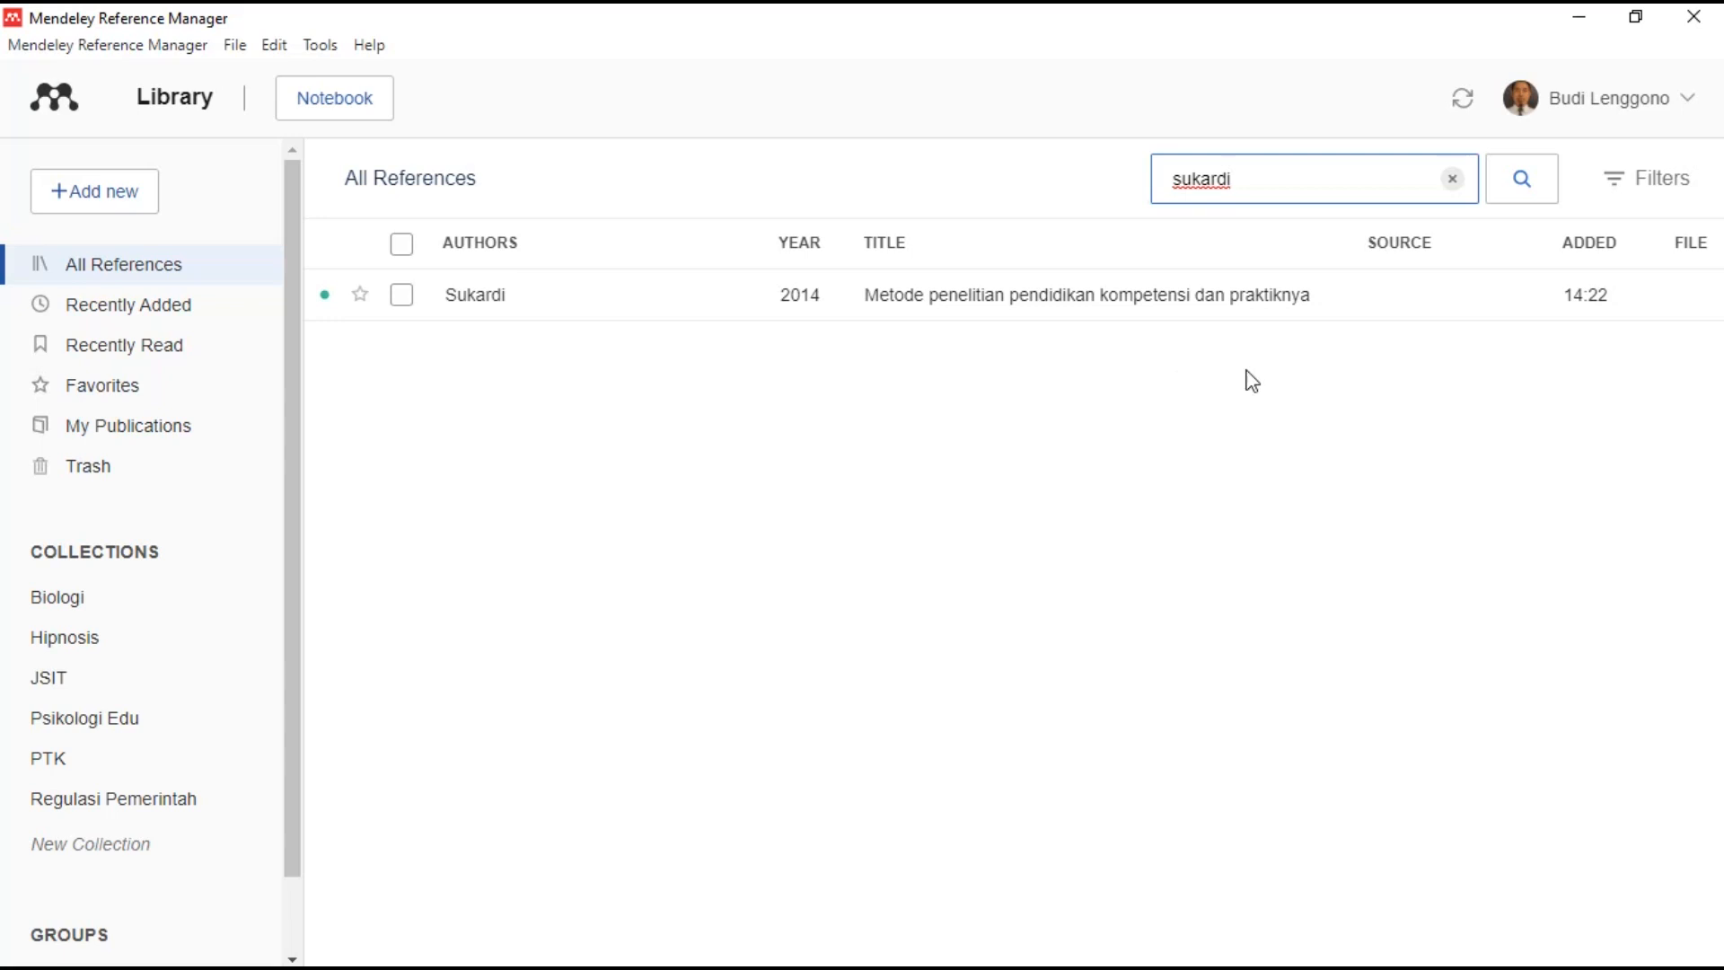
{"action": "left_click", "coordinate": [1067, 305]}
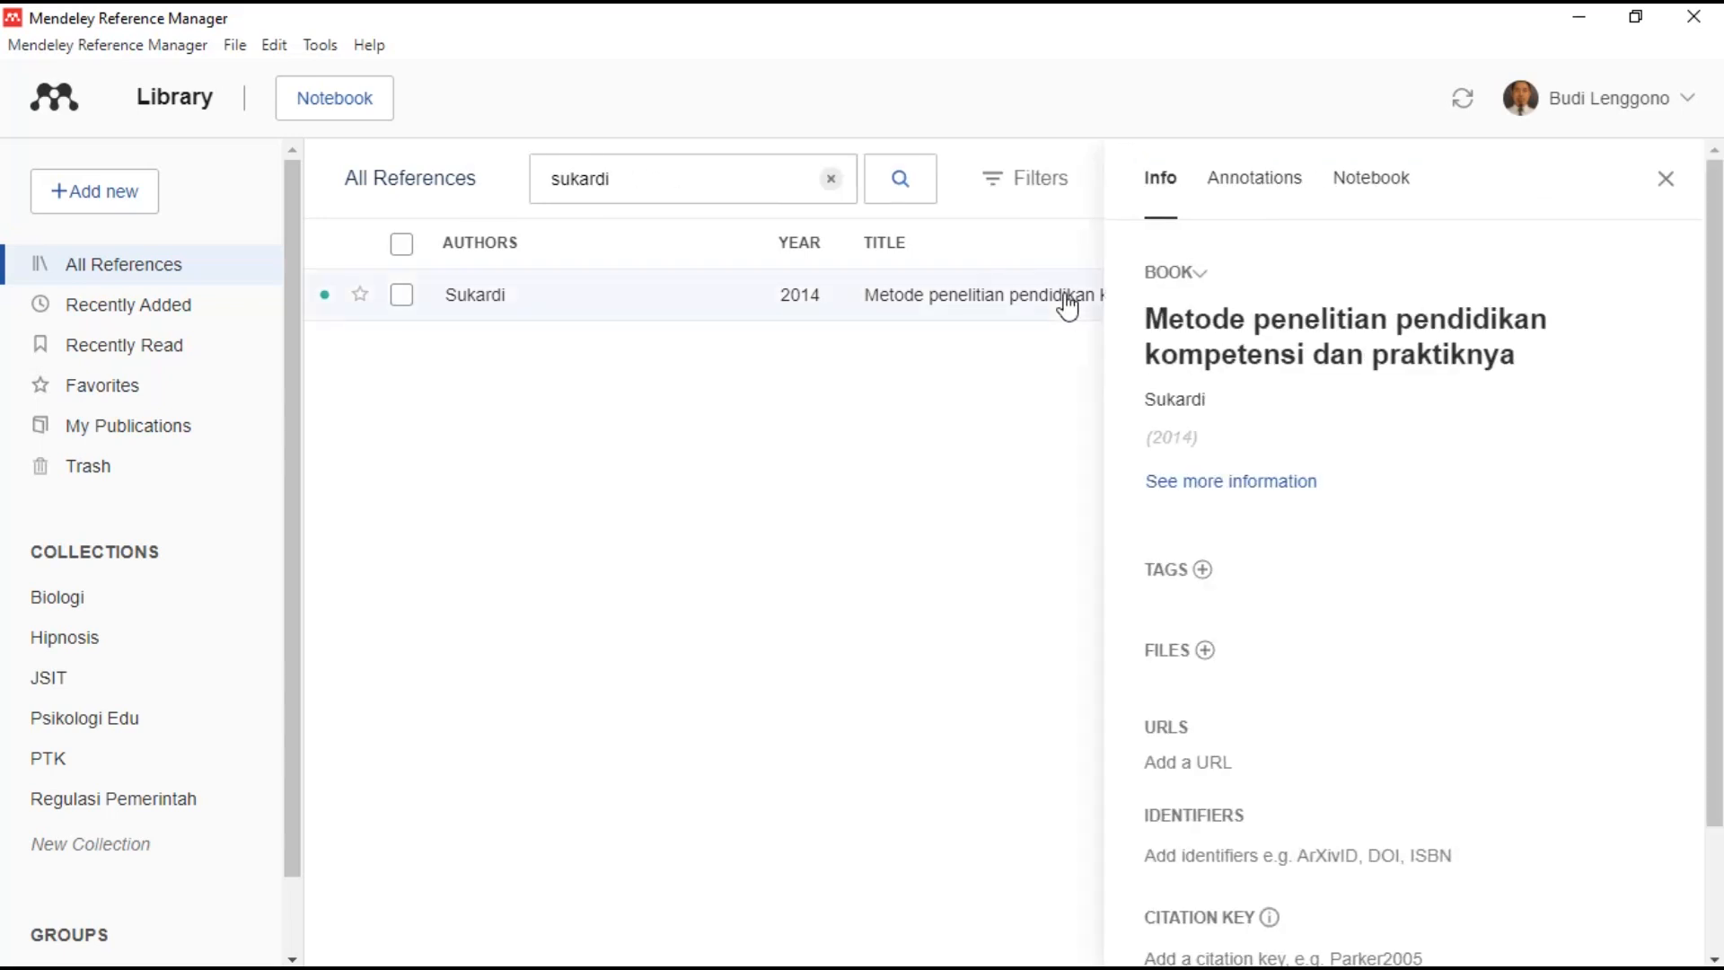
{"action": "left_click", "coordinate": [1666, 178]}
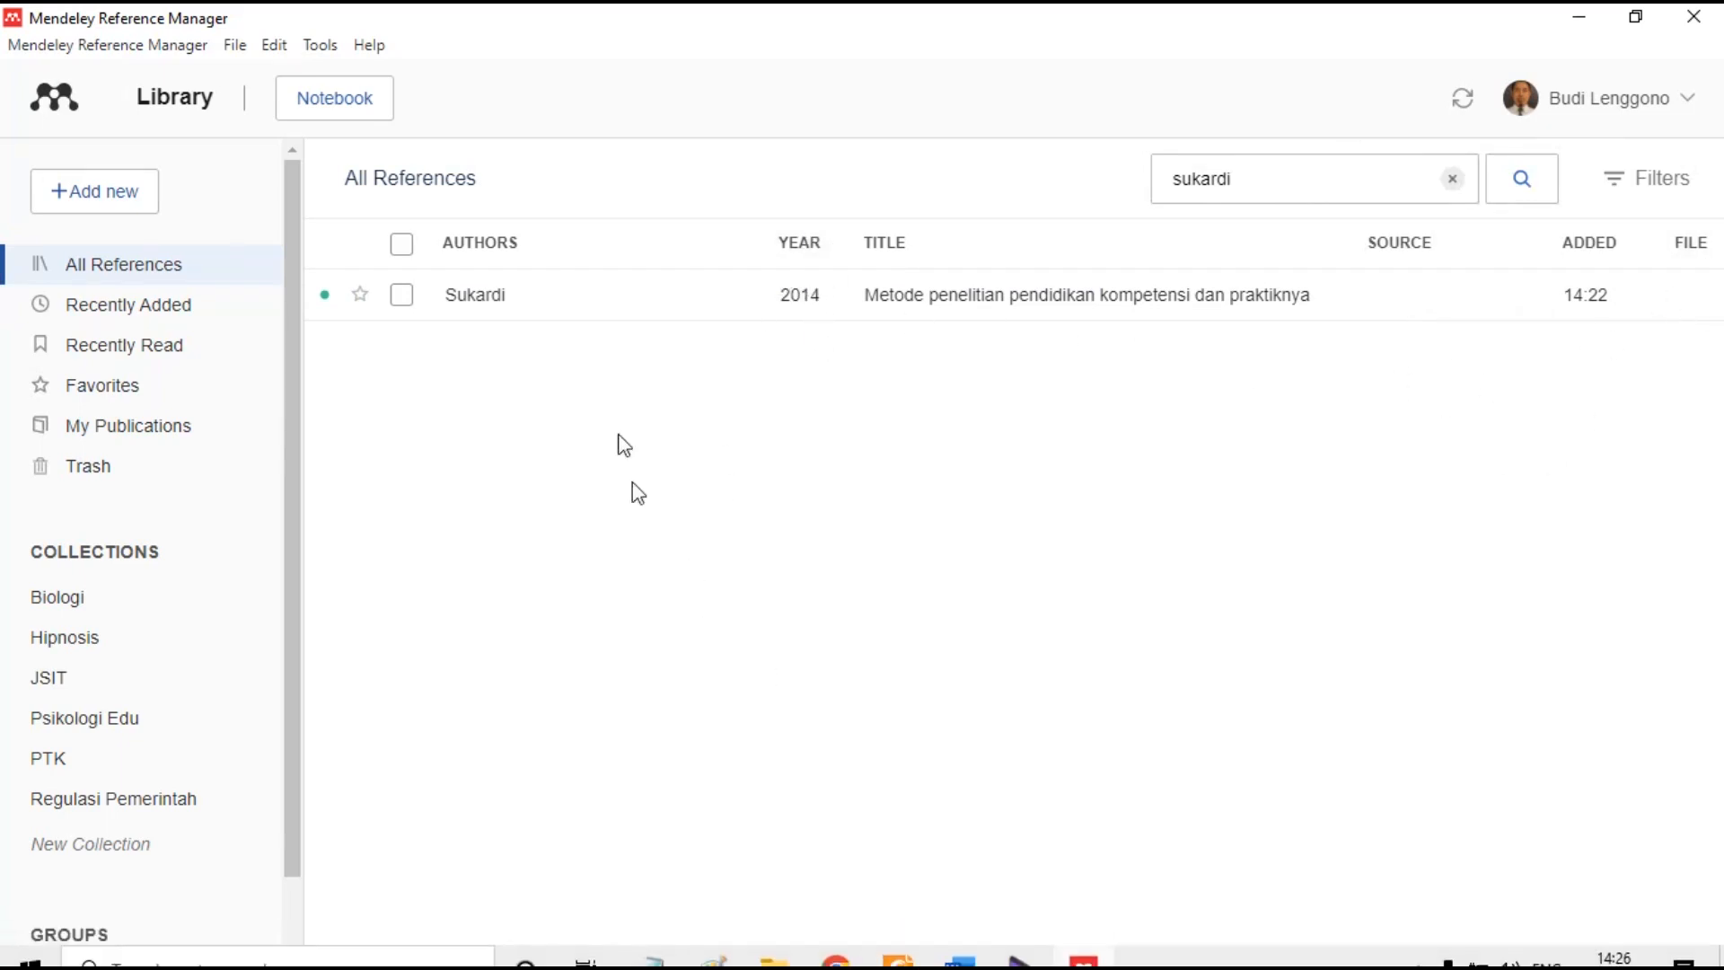
{"action": "left_click", "coordinate": [153, 274]}
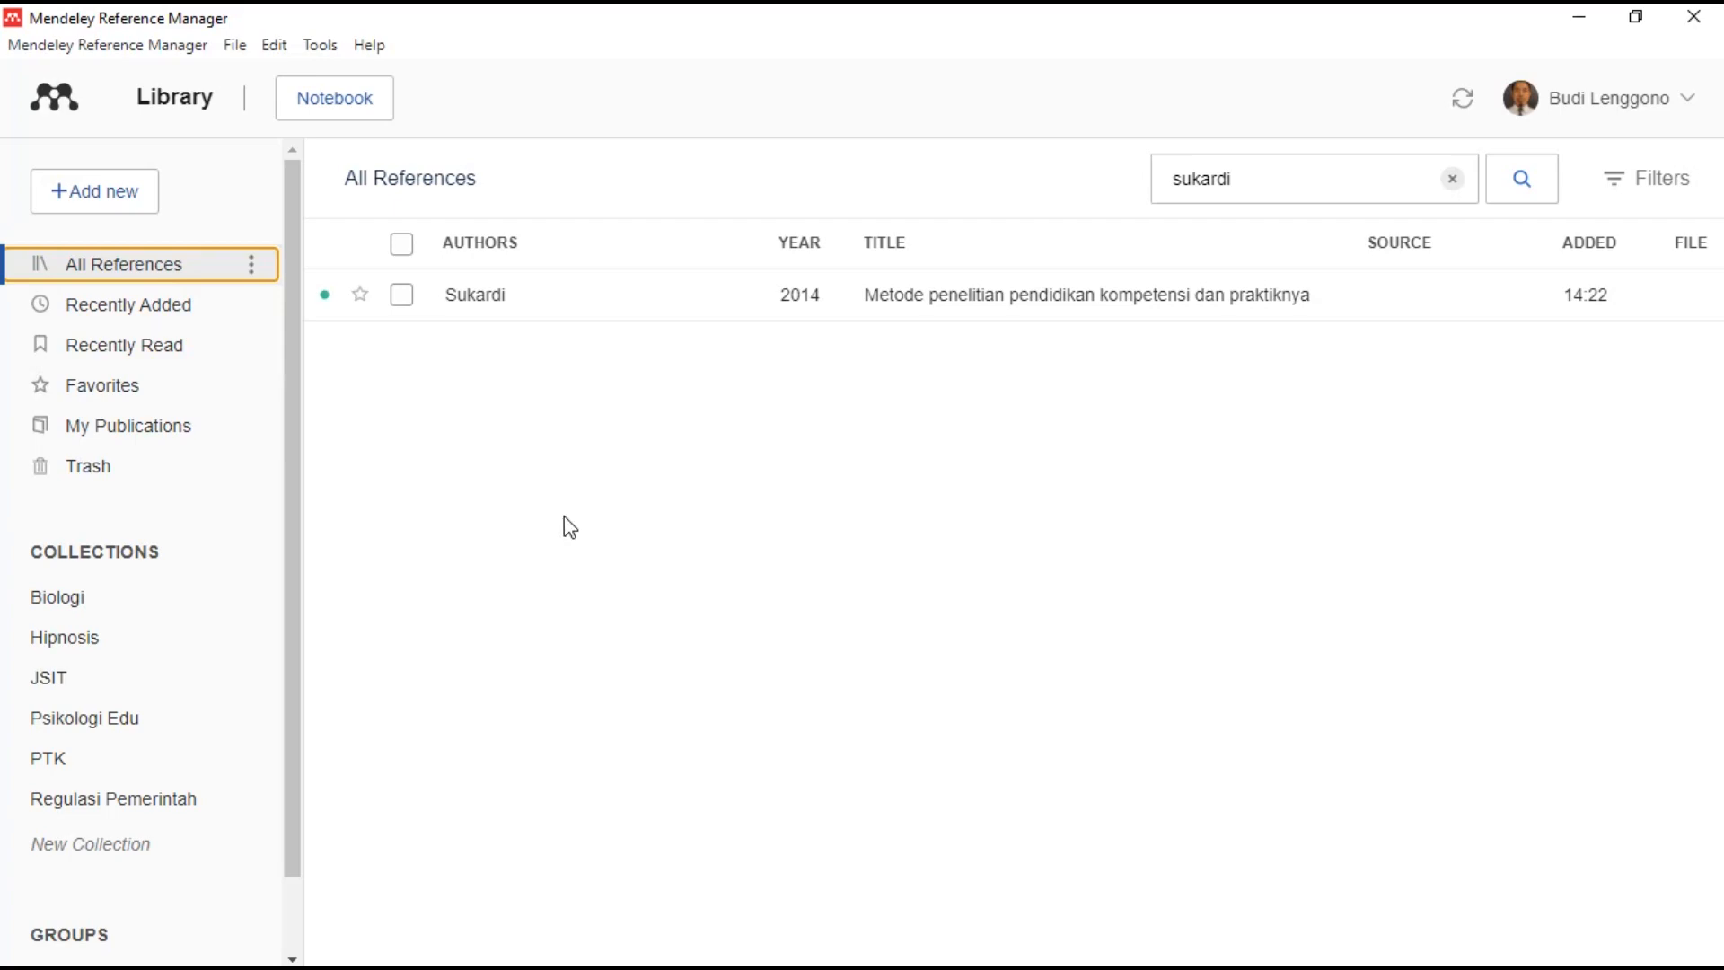
{"action": "left_click", "coordinate": [1453, 184]}
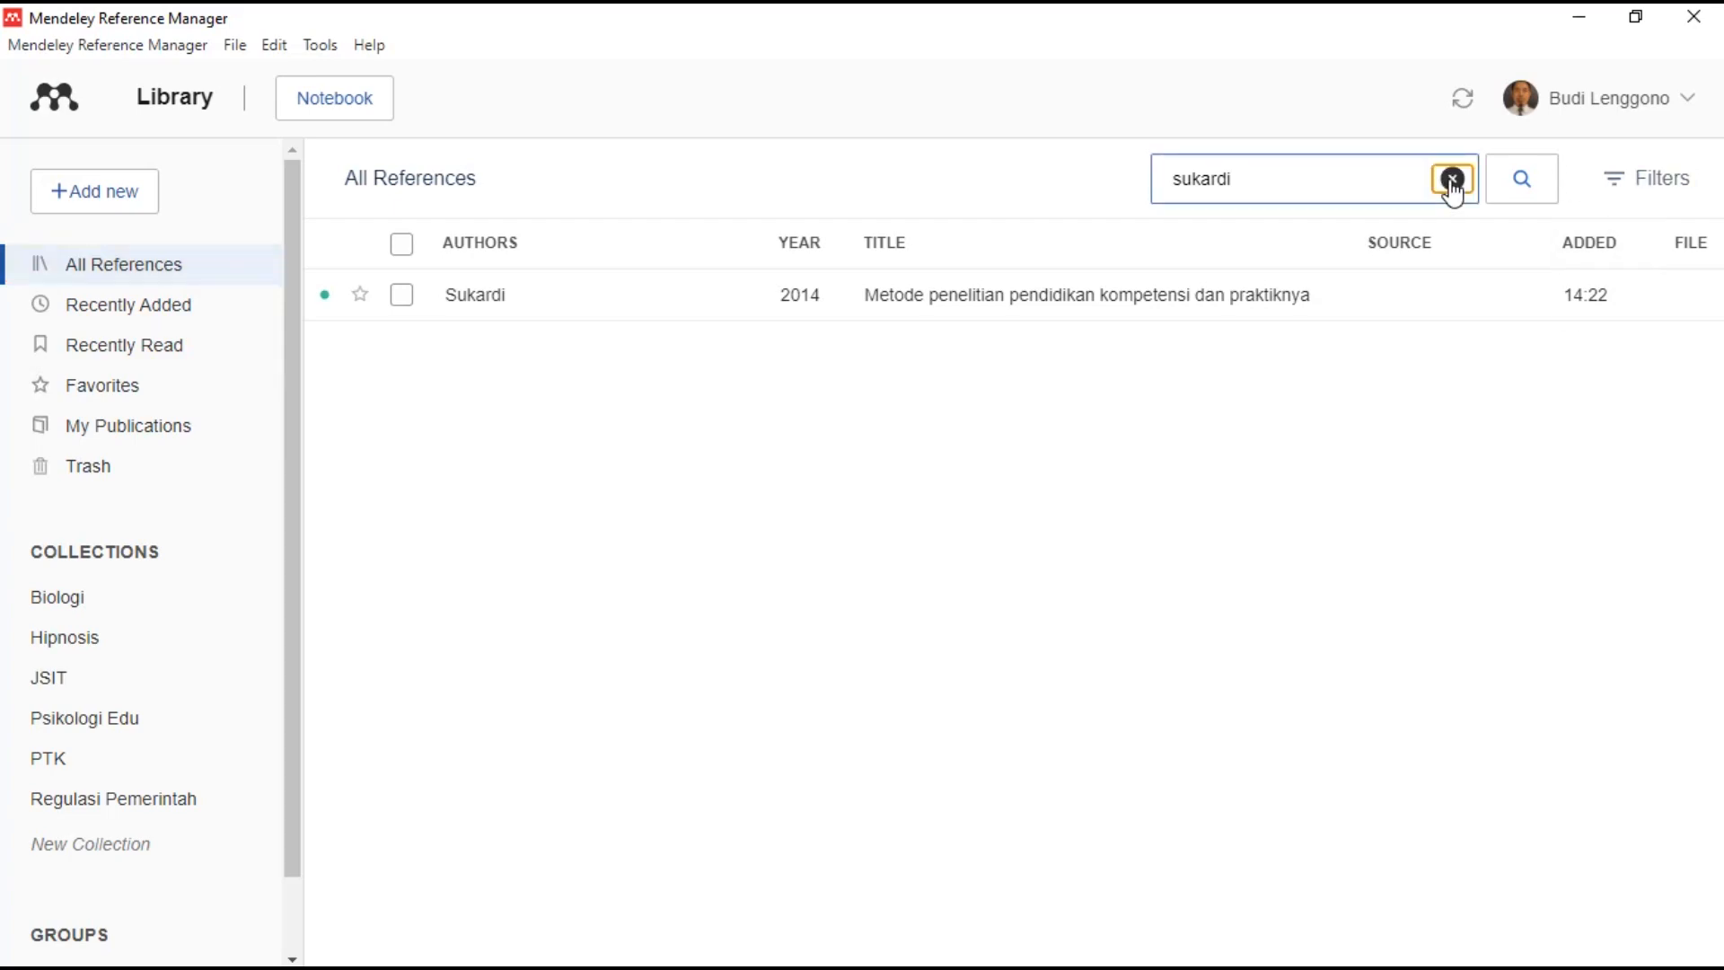
- Clear the sukardi search and search the library for 'Bandura'
{"action": "left_click", "coordinate": [1453, 178]}
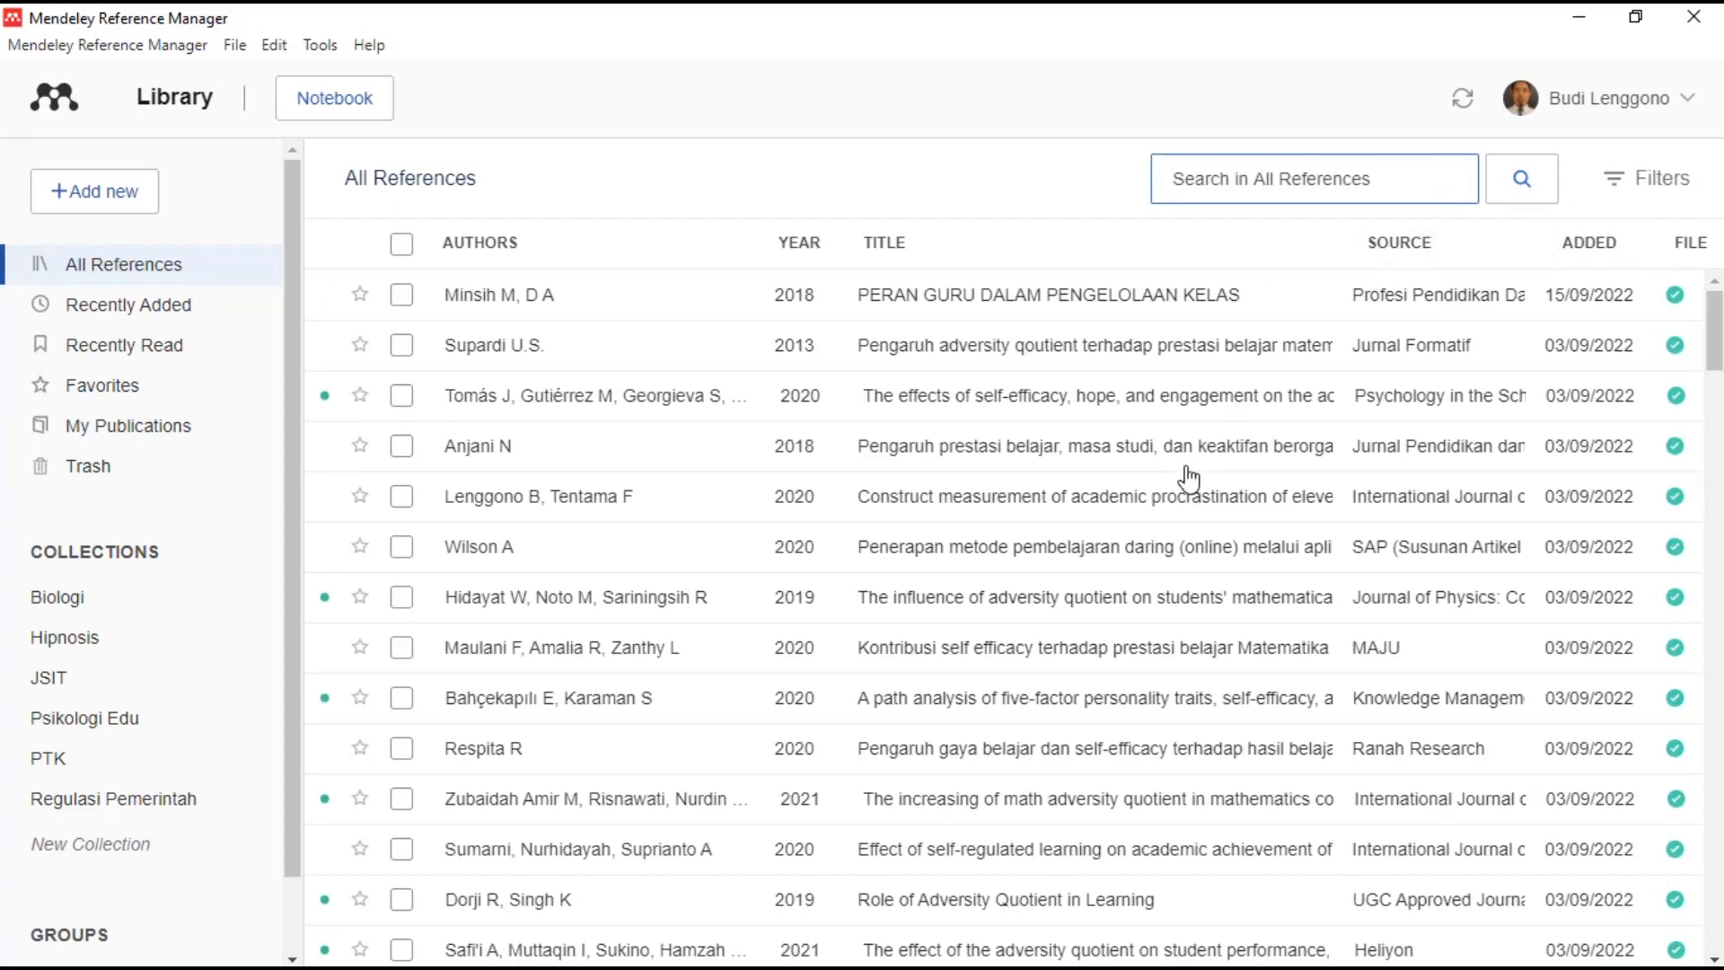
{"action": "scroll", "coordinate": [1185, 461], "scroll_direction": "down", "scroll_amount": 1}
{"action": "scroll", "coordinate": [1185, 463], "scroll_direction": "down", "scroll_amount": 1}
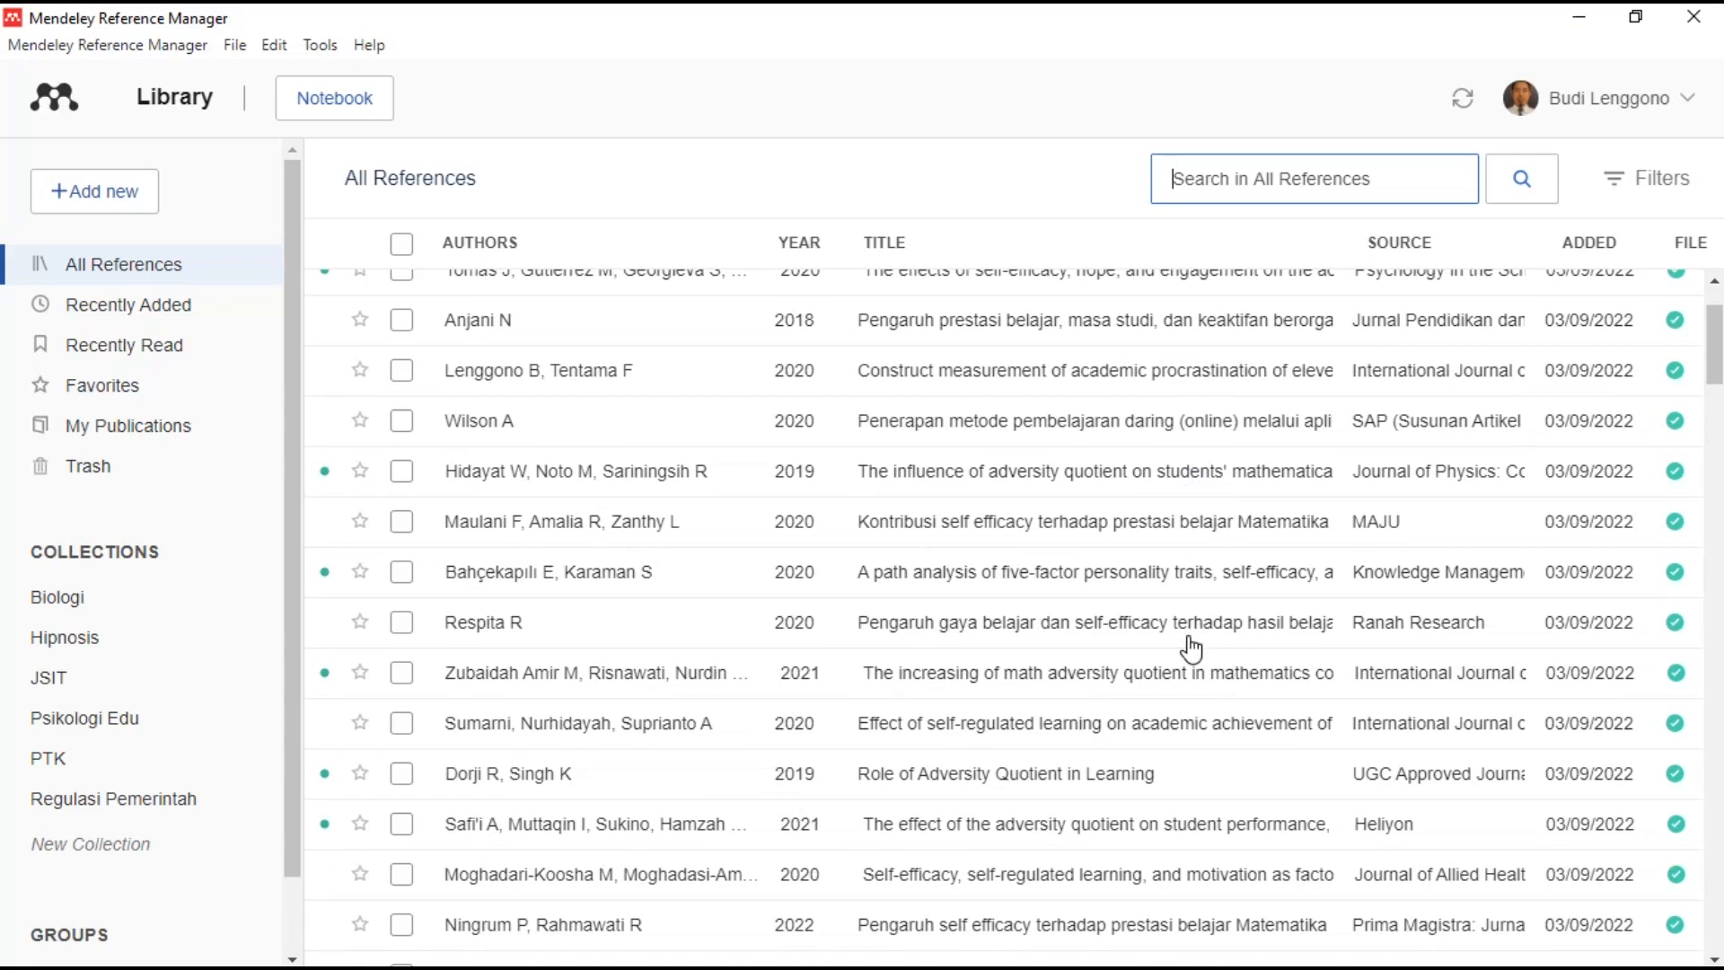
{"action": "scroll", "coordinate": [1190, 646], "scroll_direction": "down", "scroll_amount": 5}
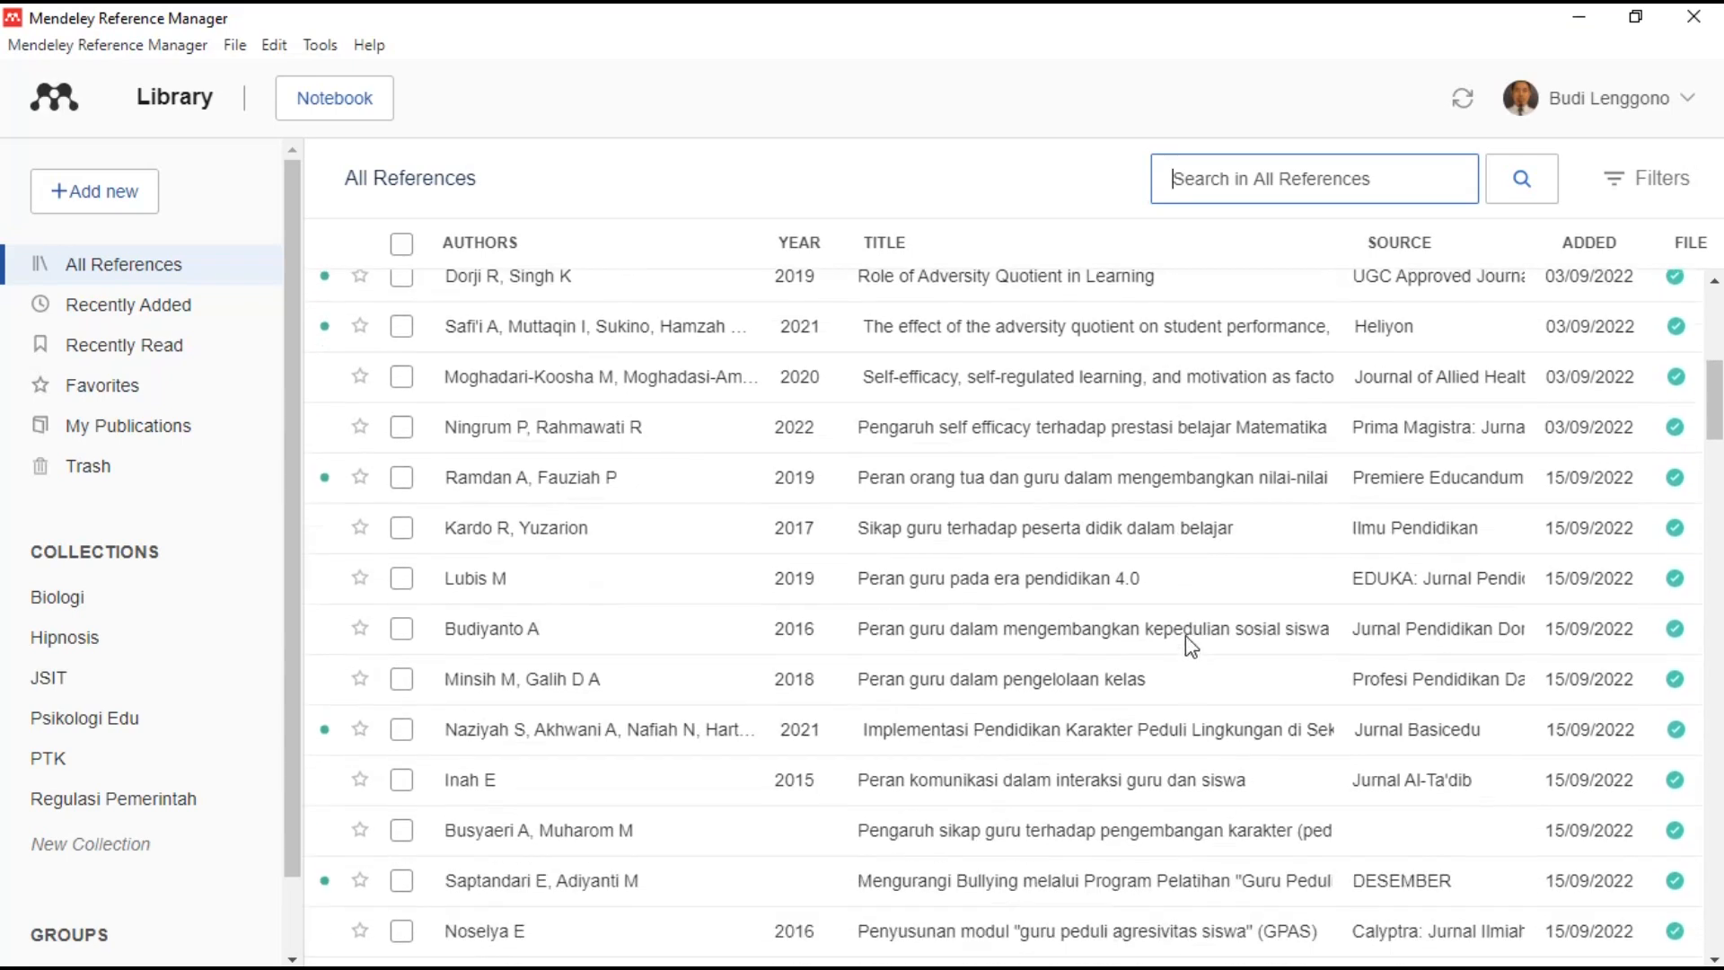
{"action": "scroll", "coordinate": [1190, 646], "scroll_direction": "down", "scroll_amount": 5}
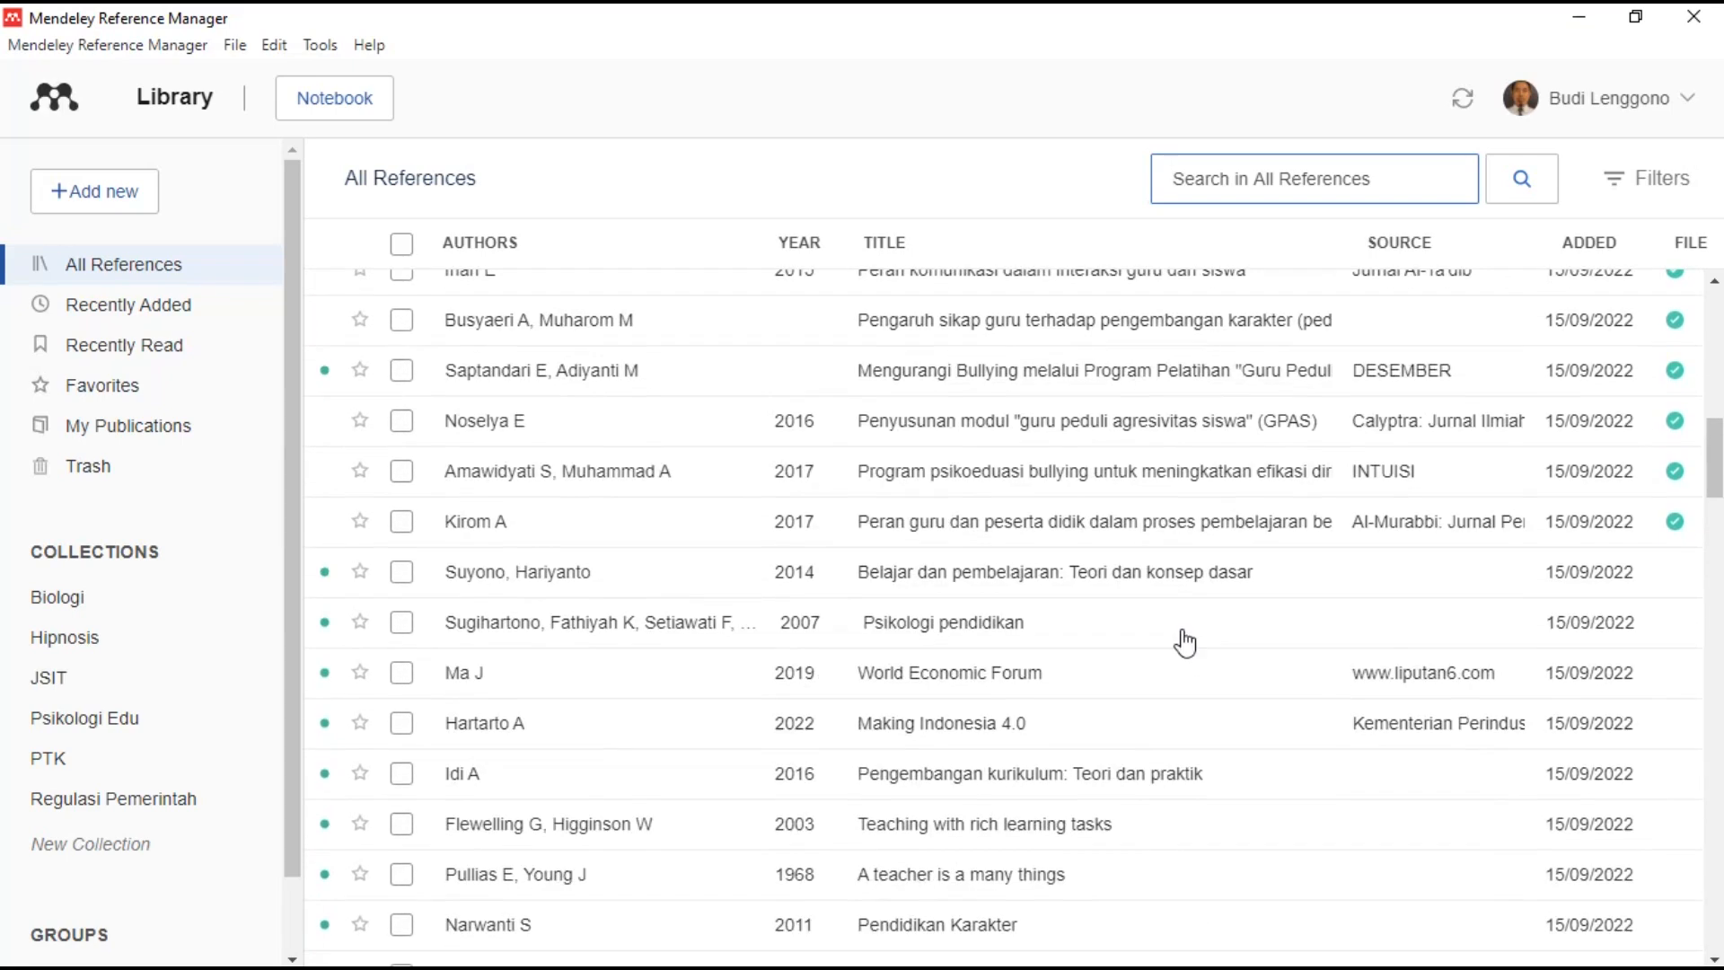
{"action": "scroll", "coordinate": [1186, 643], "scroll_direction": "down", "scroll_amount": 5}
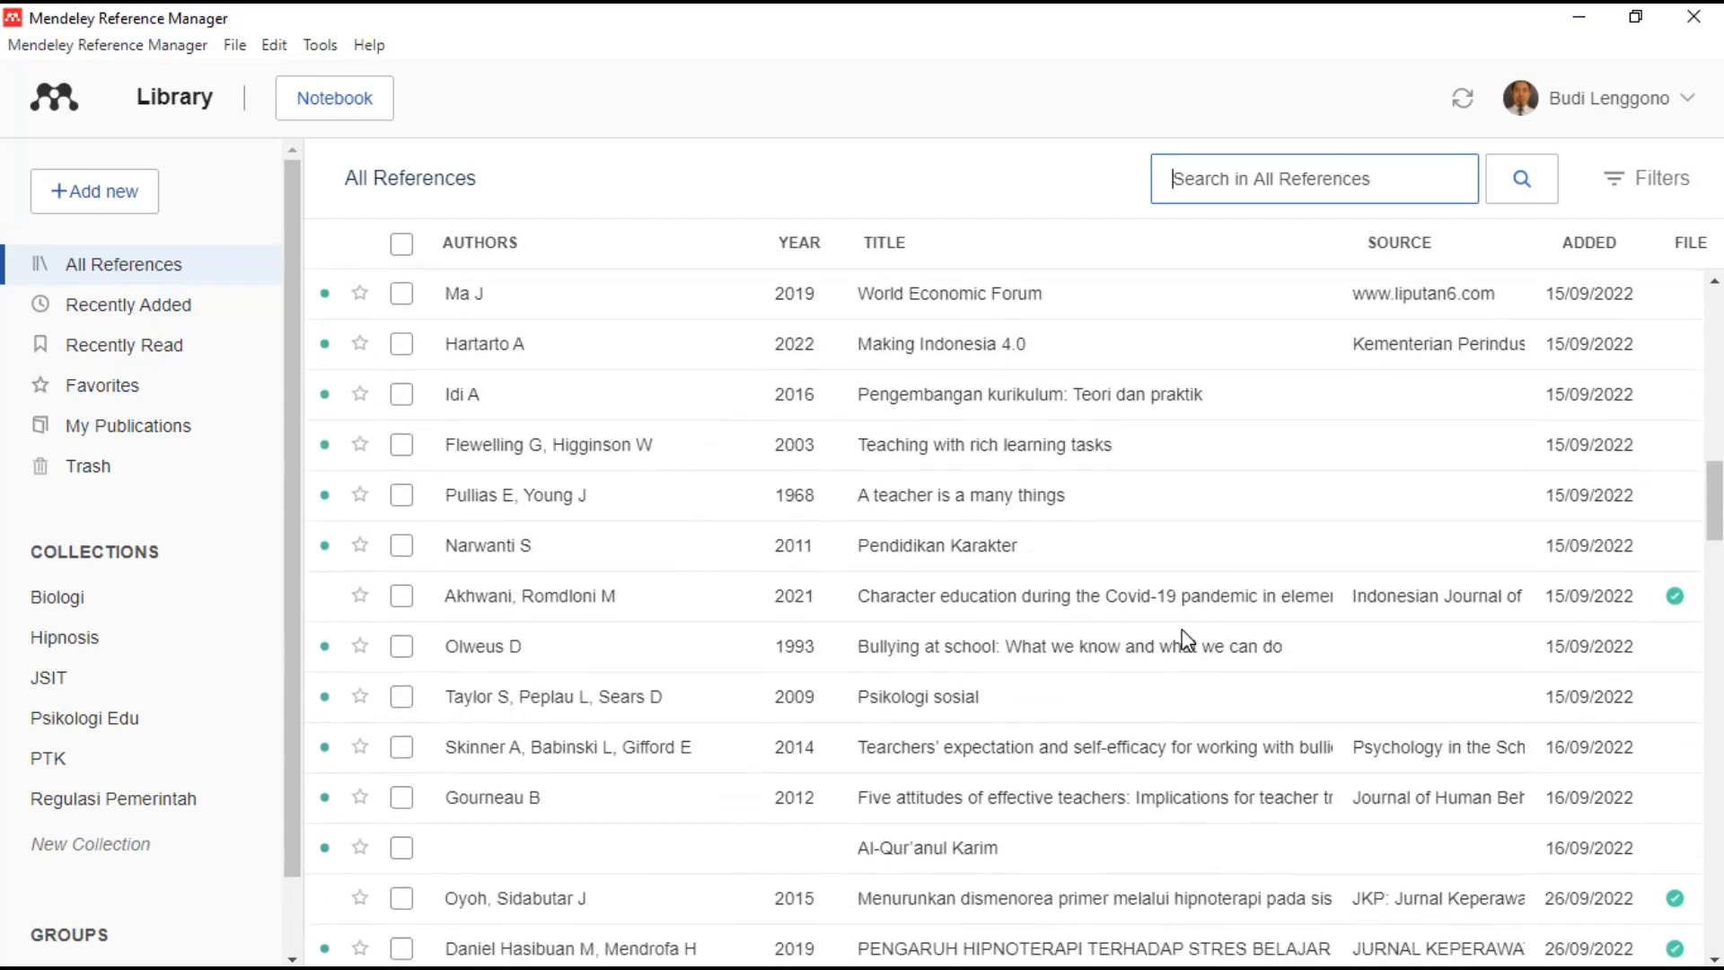
{"action": "scroll", "coordinate": [1185, 643], "scroll_direction": "down", "scroll_amount": 2}
{"action": "left_click", "coordinate": [1347, 200]}
{"action": "type", "text": "Bandura"}
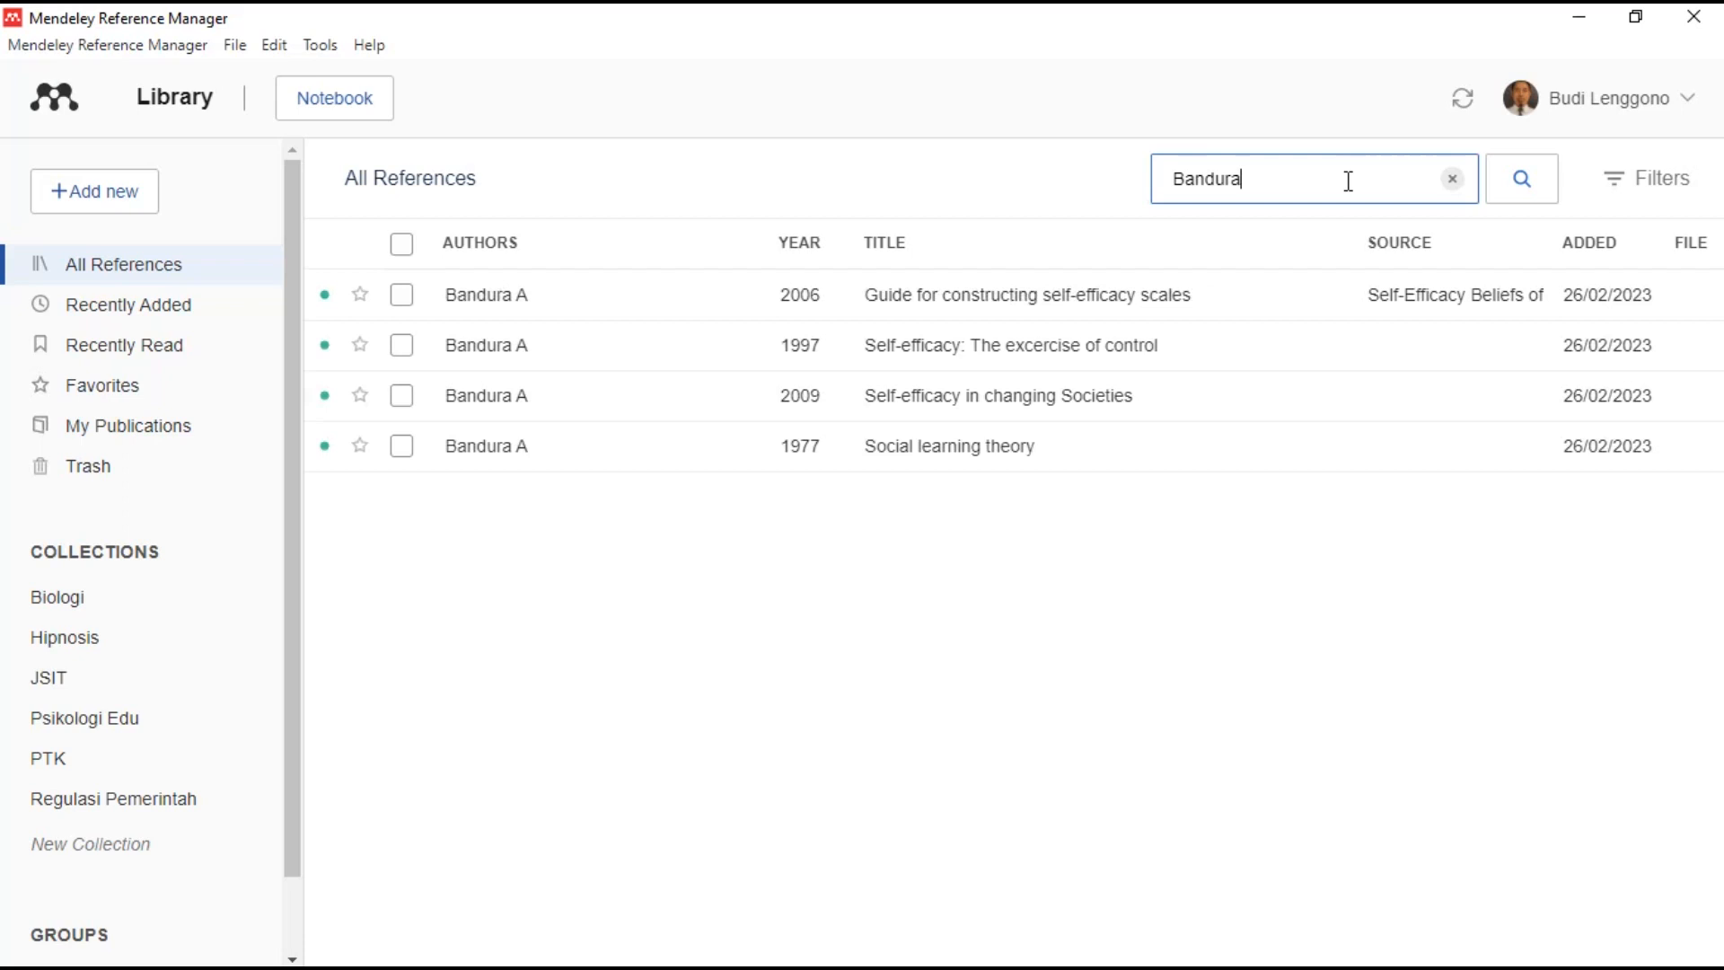
- Open the 2006 'Guide for constructing self-efficacy scales' details and its author list for editing
{"action": "left_click", "coordinate": [1046, 445]}
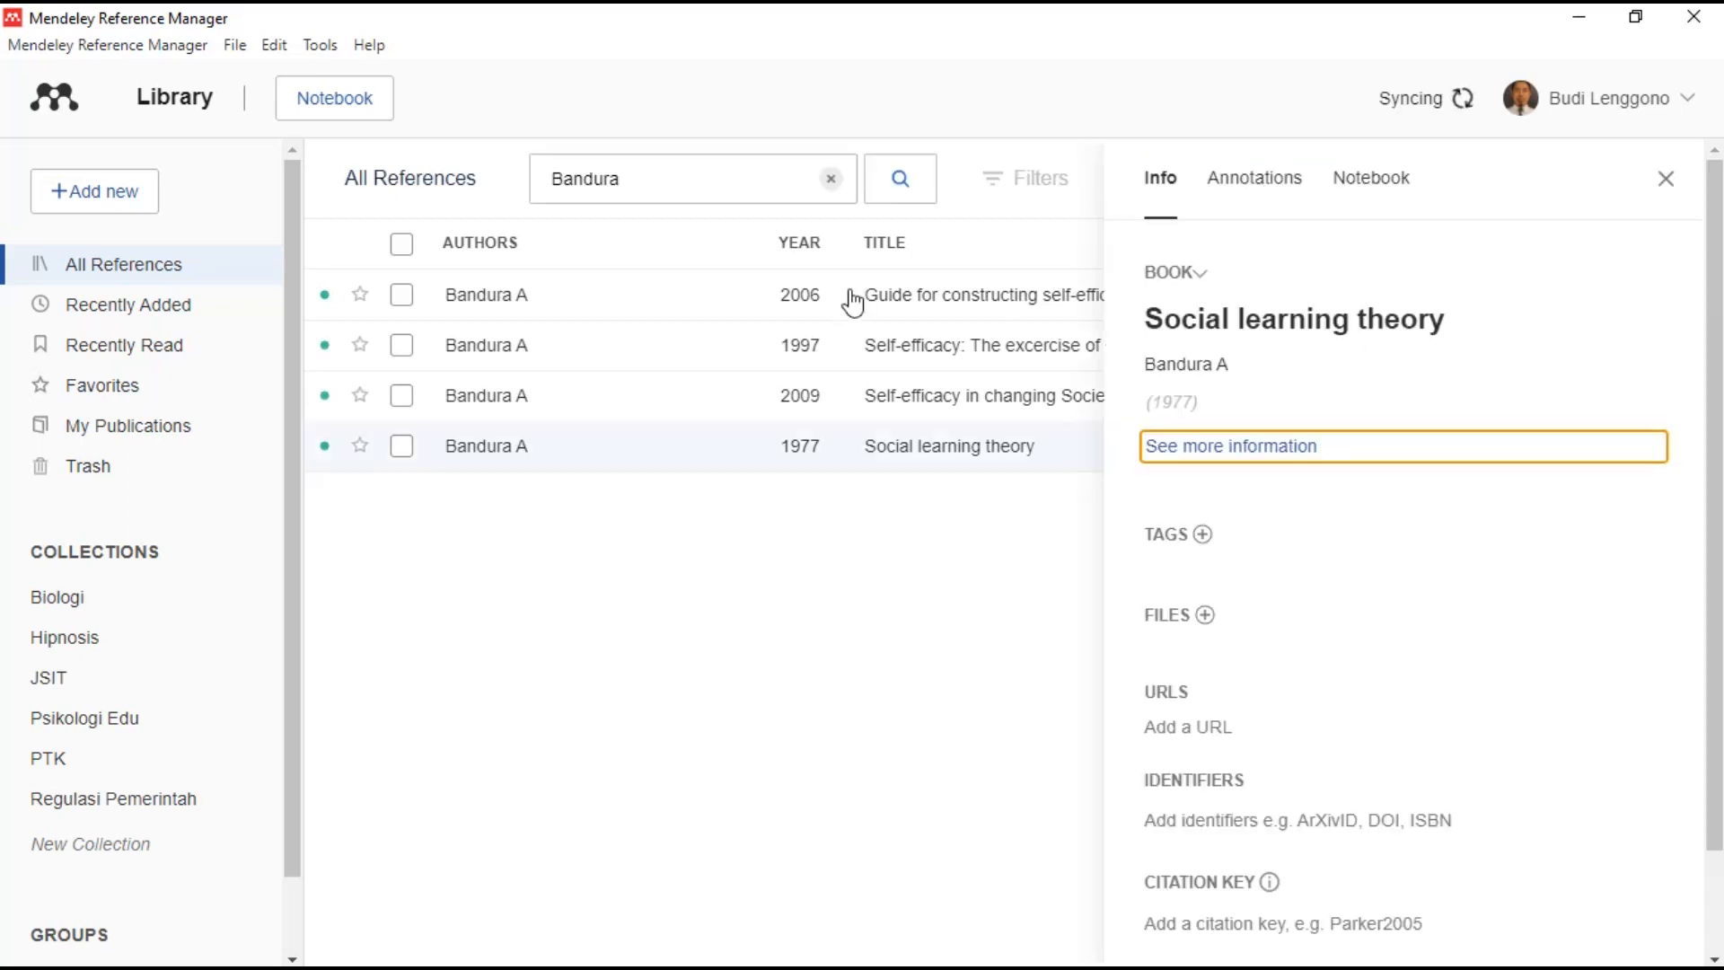
{"action": "left_click", "coordinate": [851, 297]}
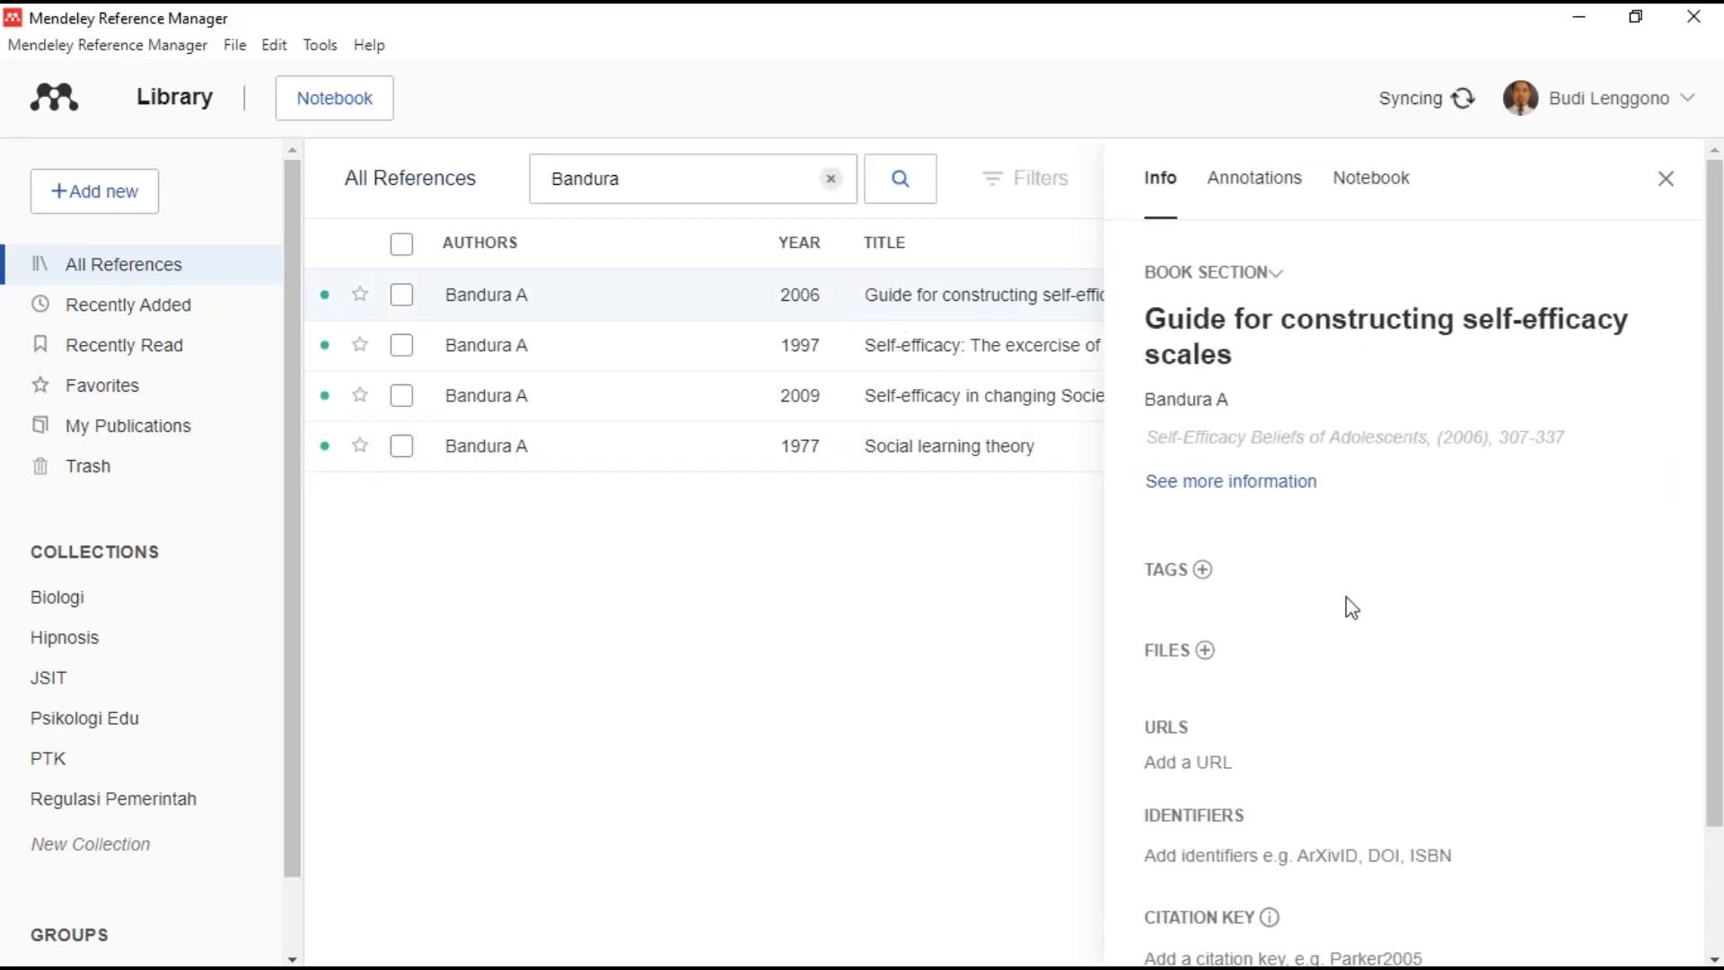
{"action": "left_click", "coordinate": [1379, 437]}
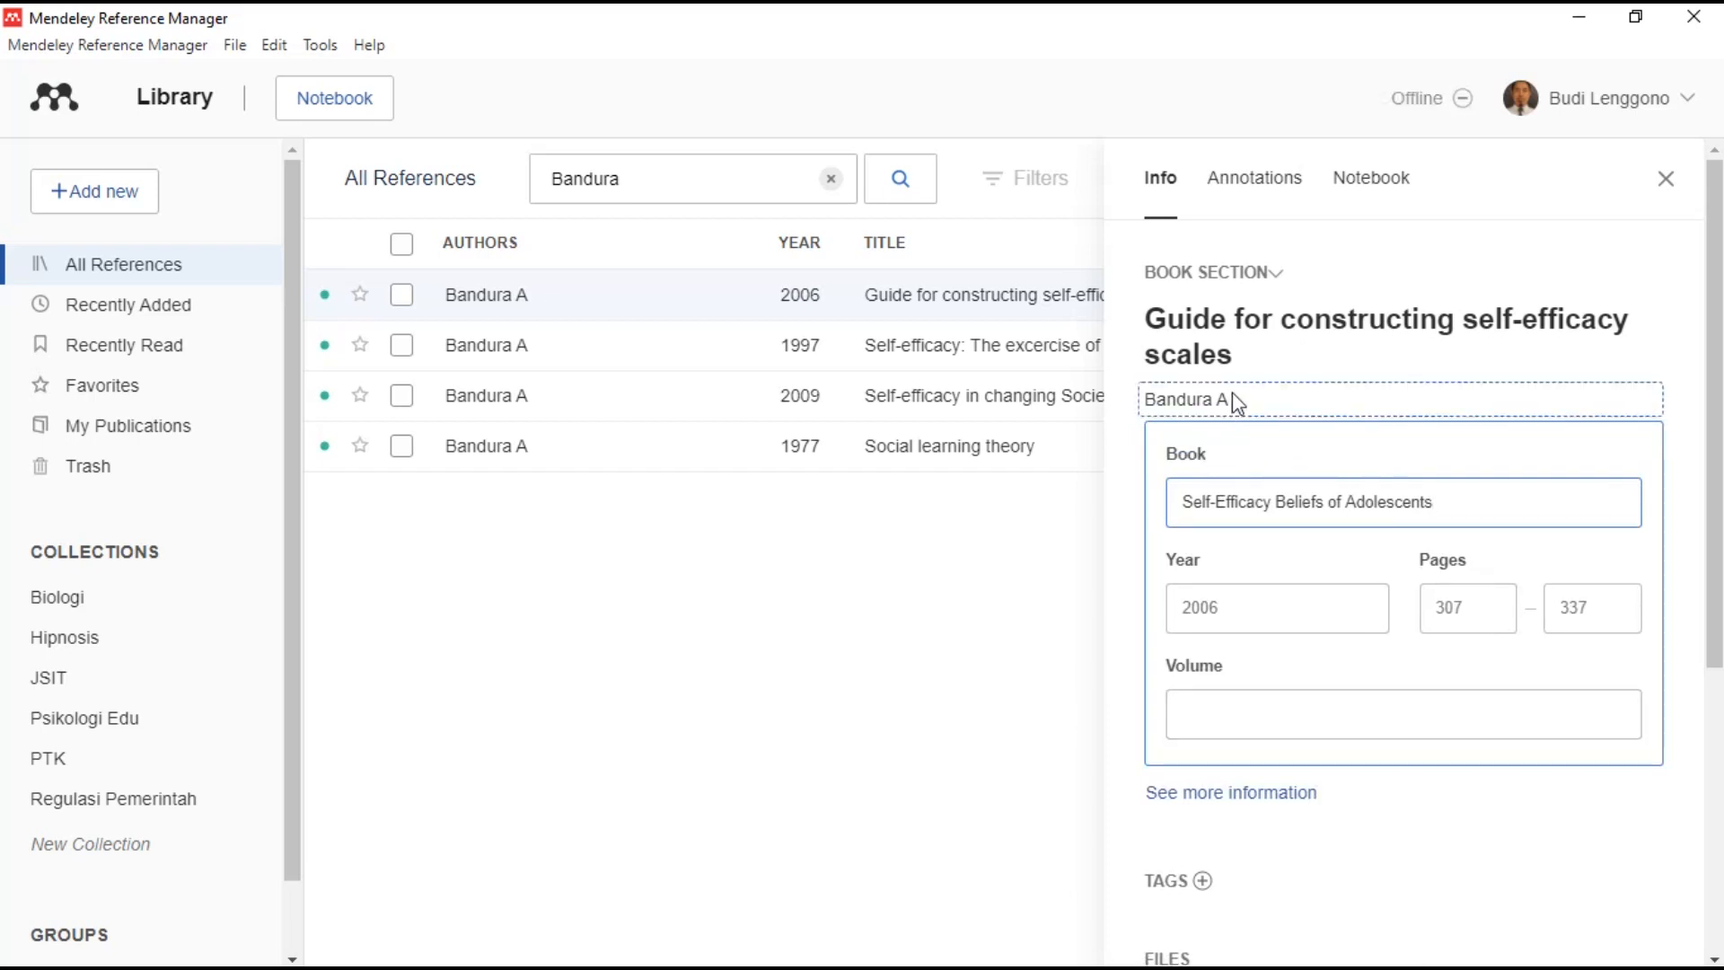
{"action": "left_click", "coordinate": [1274, 278]}
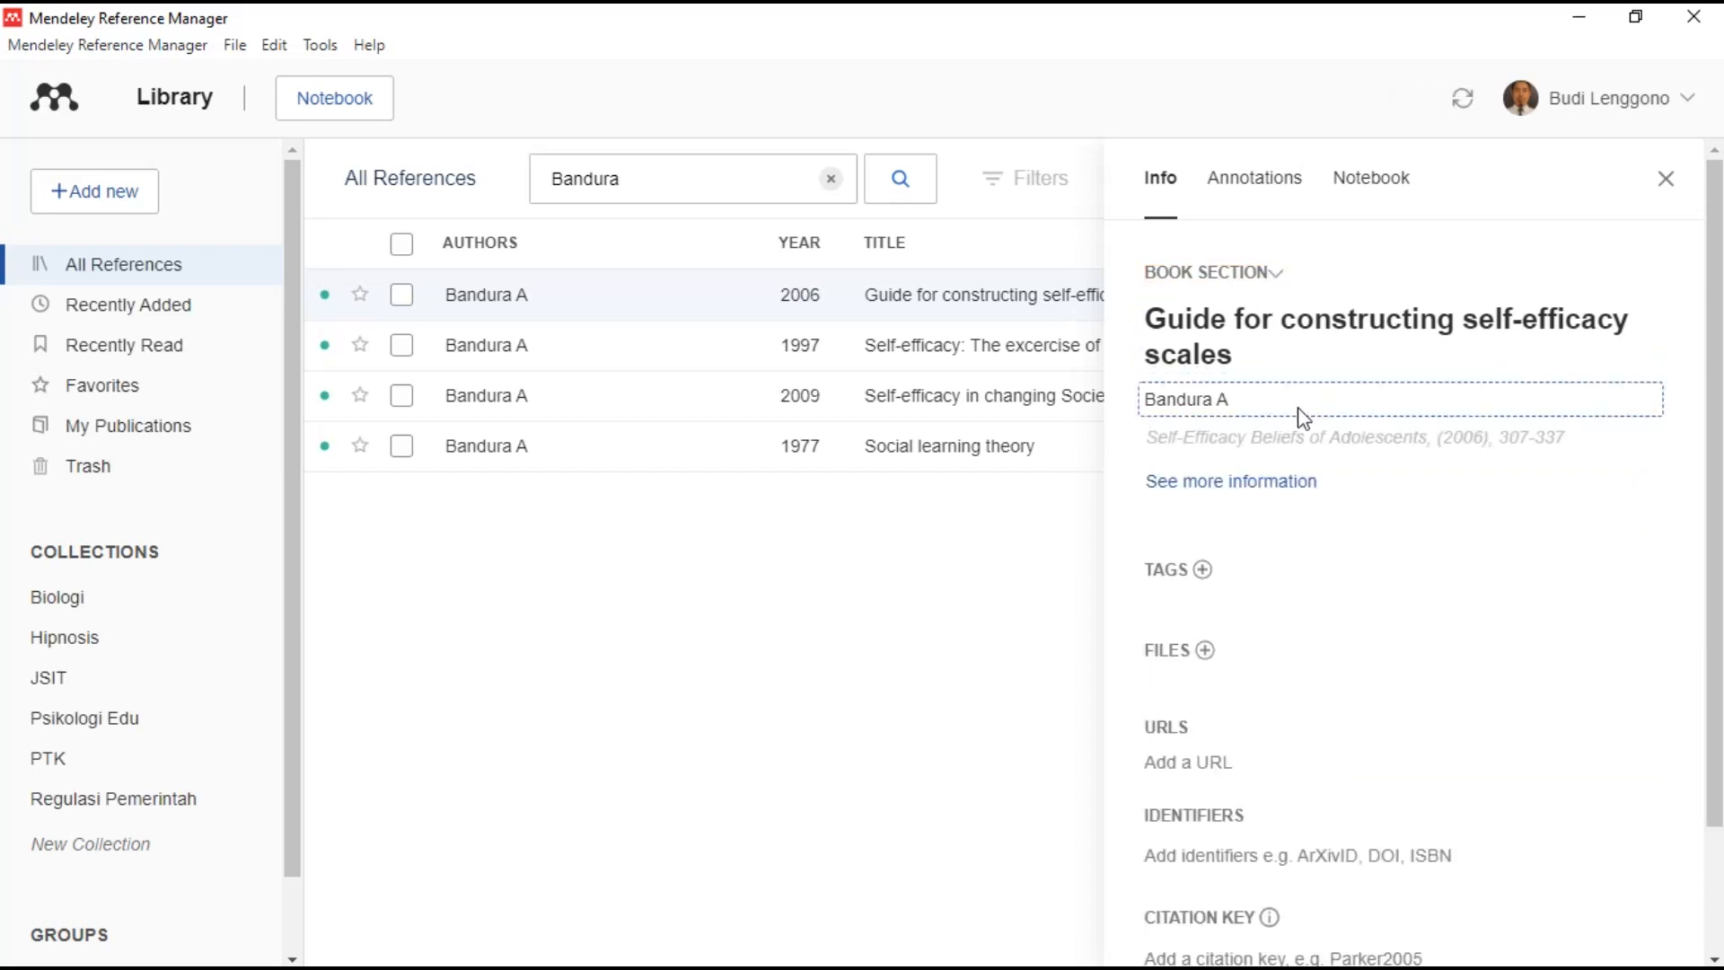
{"action": "left_click", "coordinate": [1326, 496]}
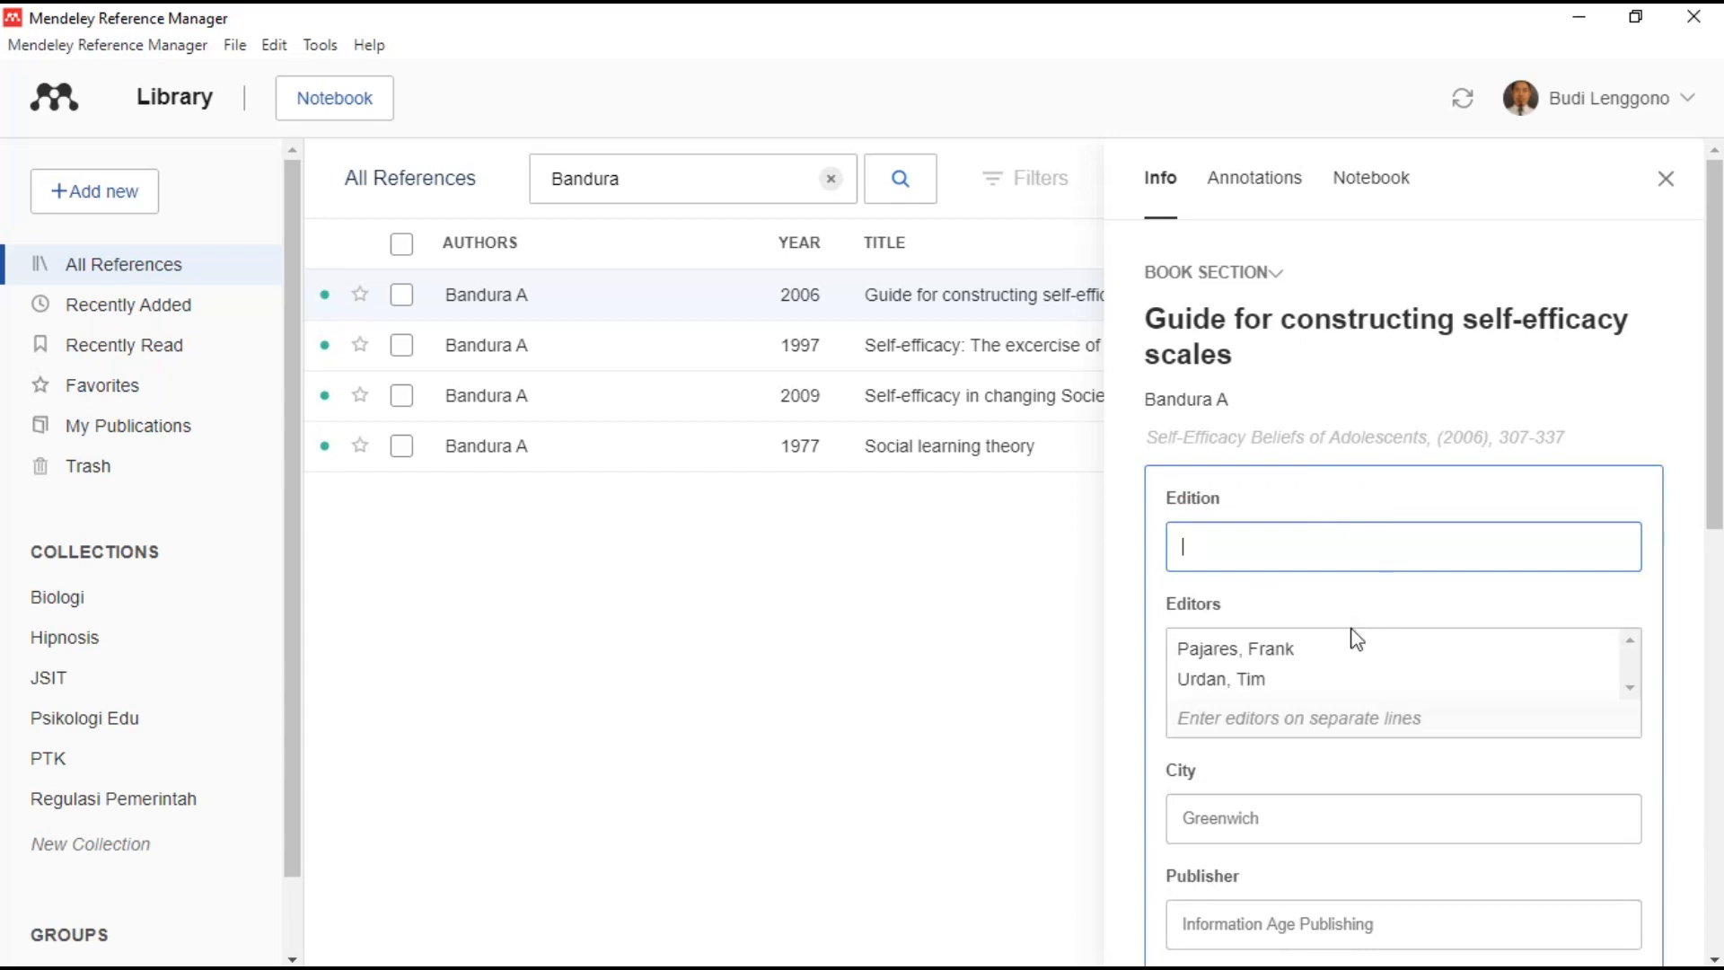
{"action": "left_click", "coordinate": [1278, 285]}
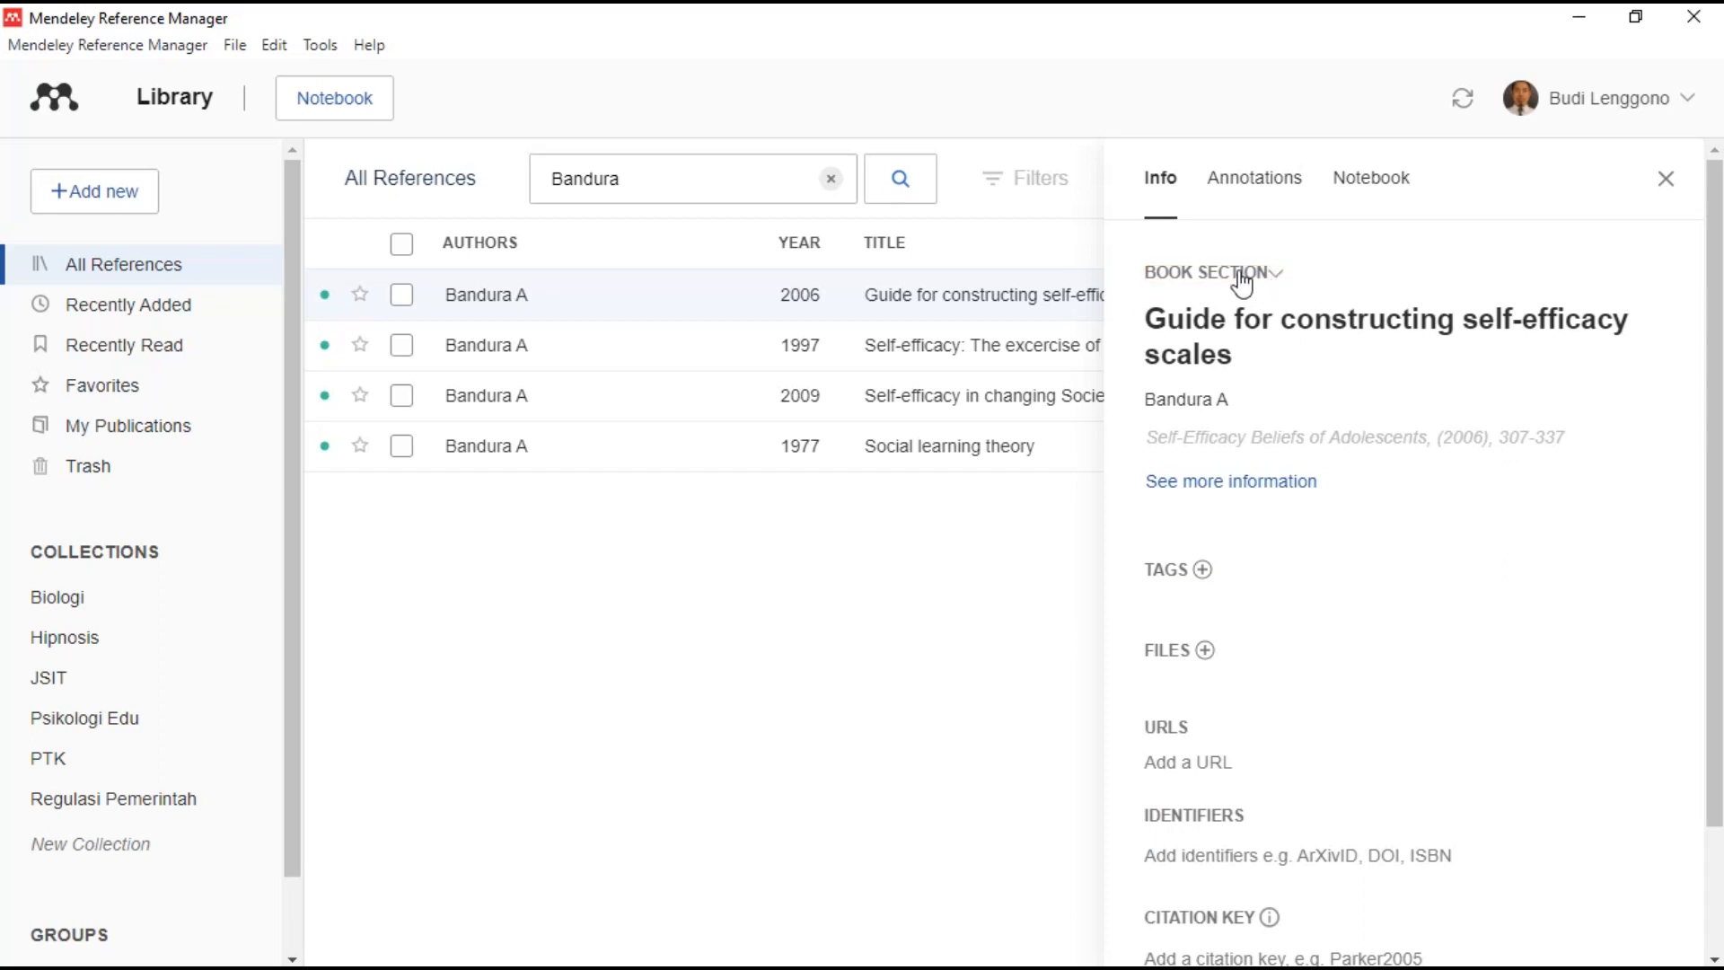
{"action": "left_click", "coordinate": [1356, 334]}
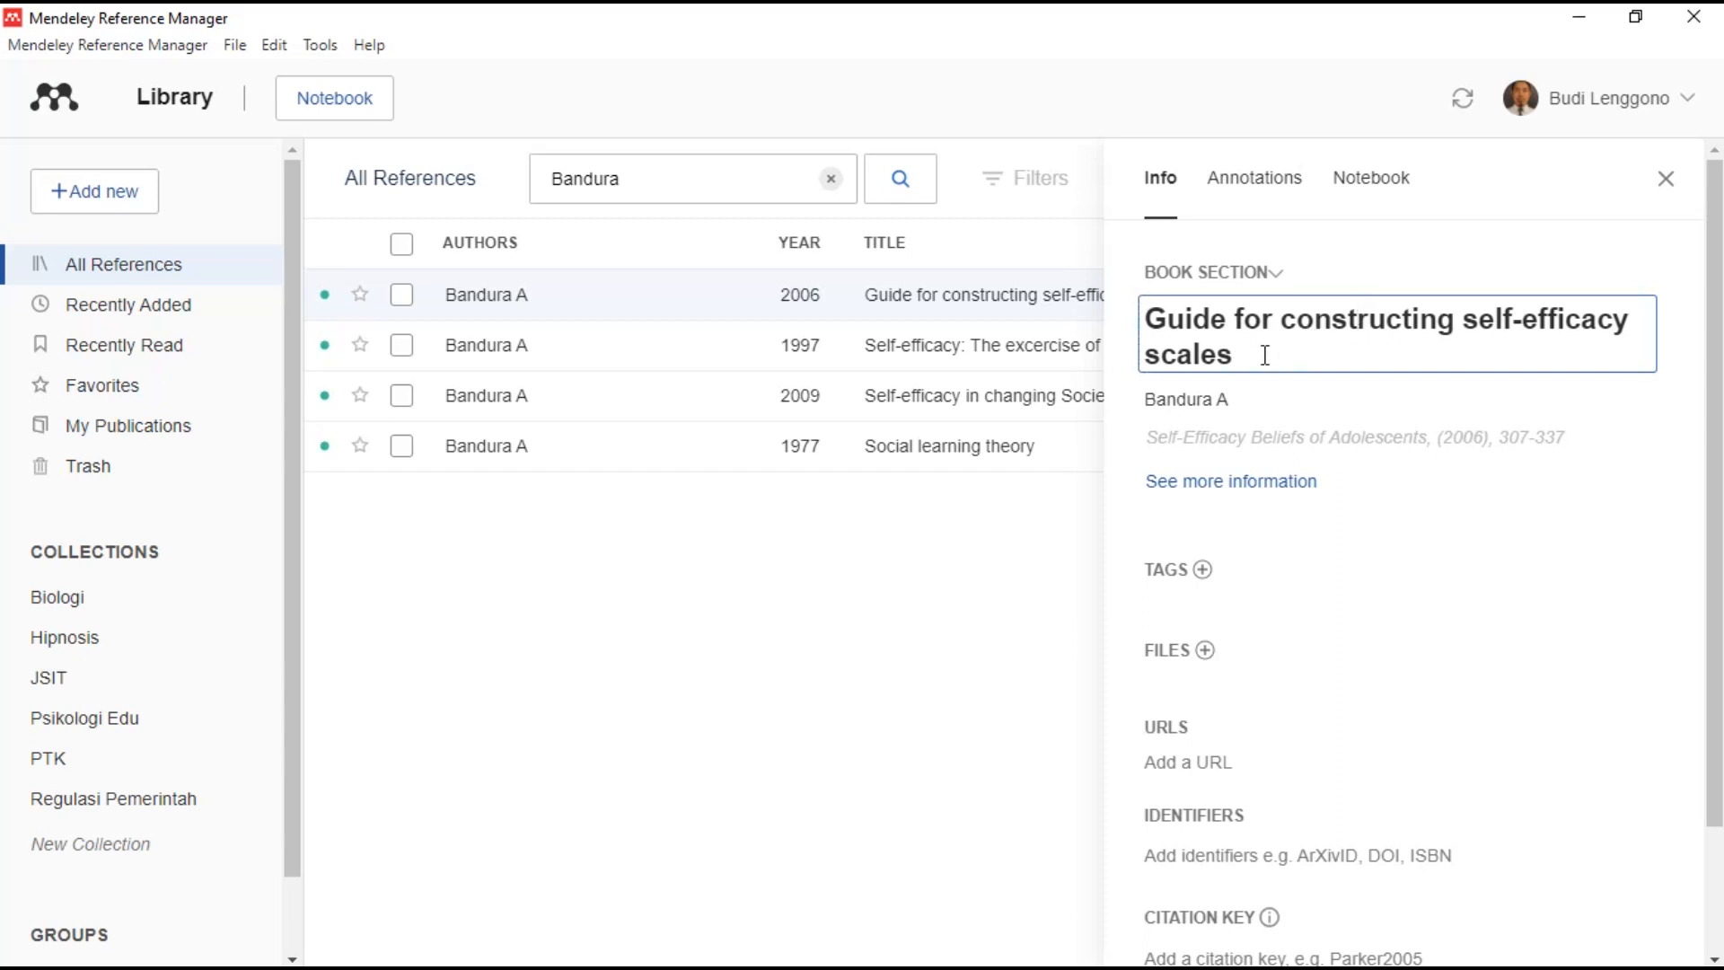
{"action": "left_click", "coordinate": [1236, 396]}
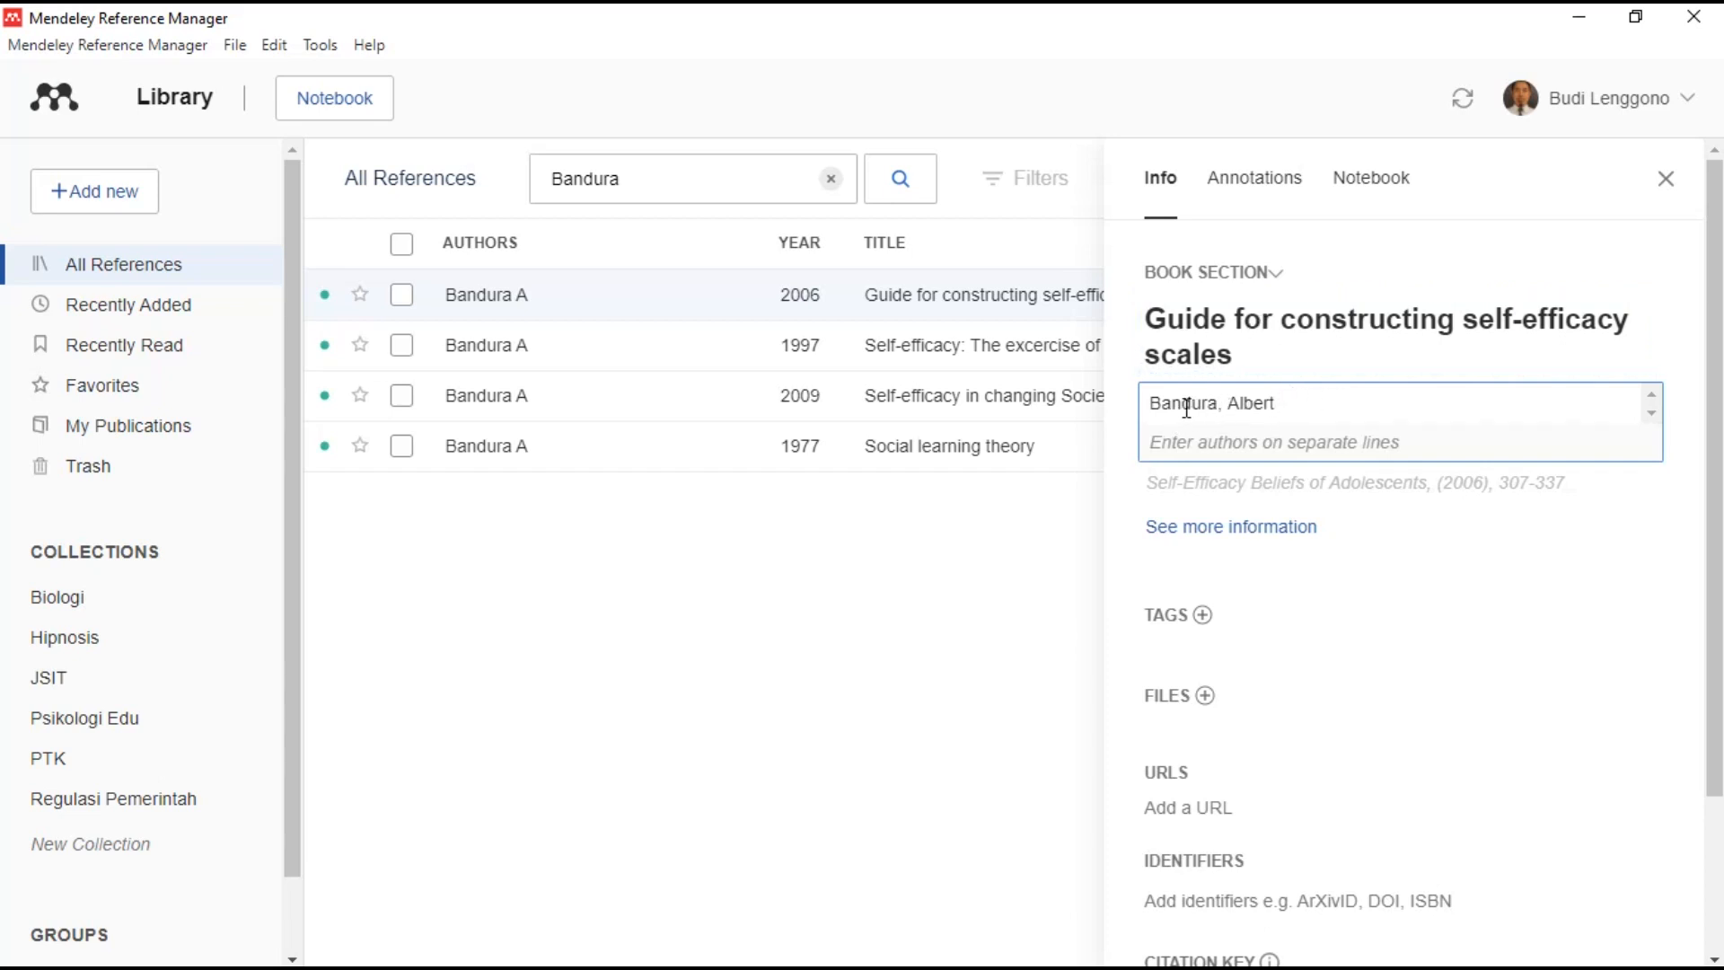
- Show the 2006 Bandura section's extra publication details and its book, year and pages fields
{"action": "scroll", "coordinate": [1369, 401], "scroll_direction": "down", "scroll_amount": 1}
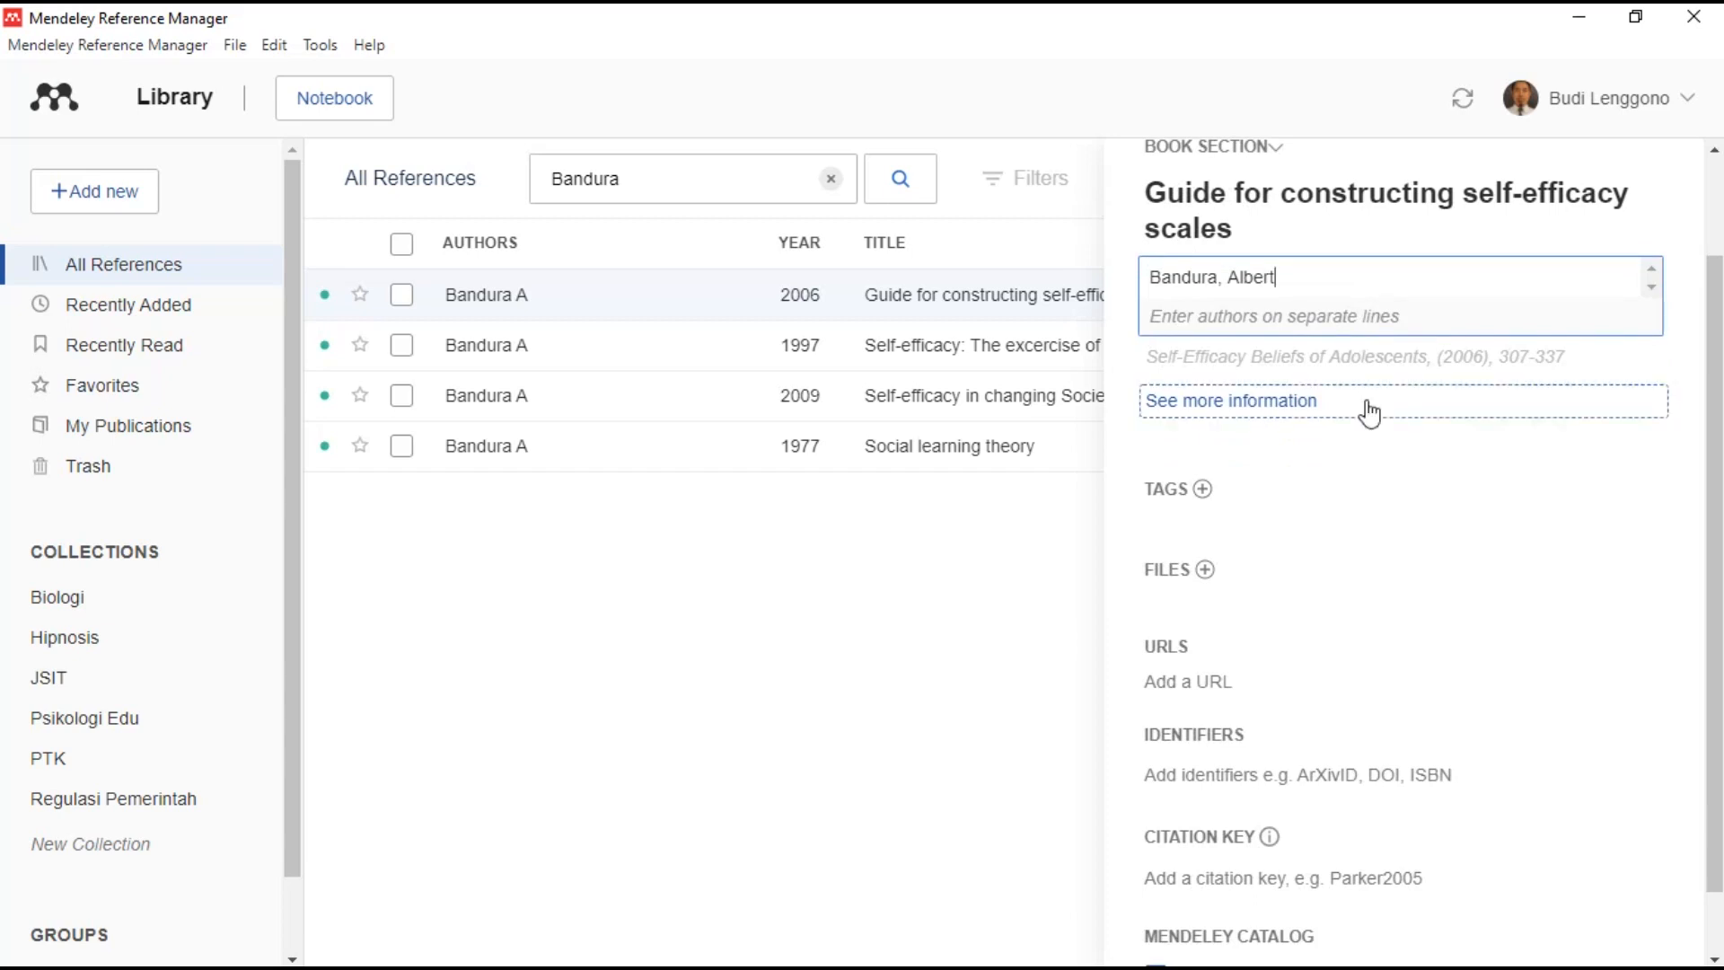
{"action": "left_click", "coordinate": [1369, 404]}
{"action": "scroll", "coordinate": [1322, 513], "scroll_direction": "down", "scroll_amount": 1}
{"action": "scroll", "coordinate": [1320, 508], "scroll_direction": "up", "scroll_amount": 2}
{"action": "left_click", "coordinate": [1326, 444]}
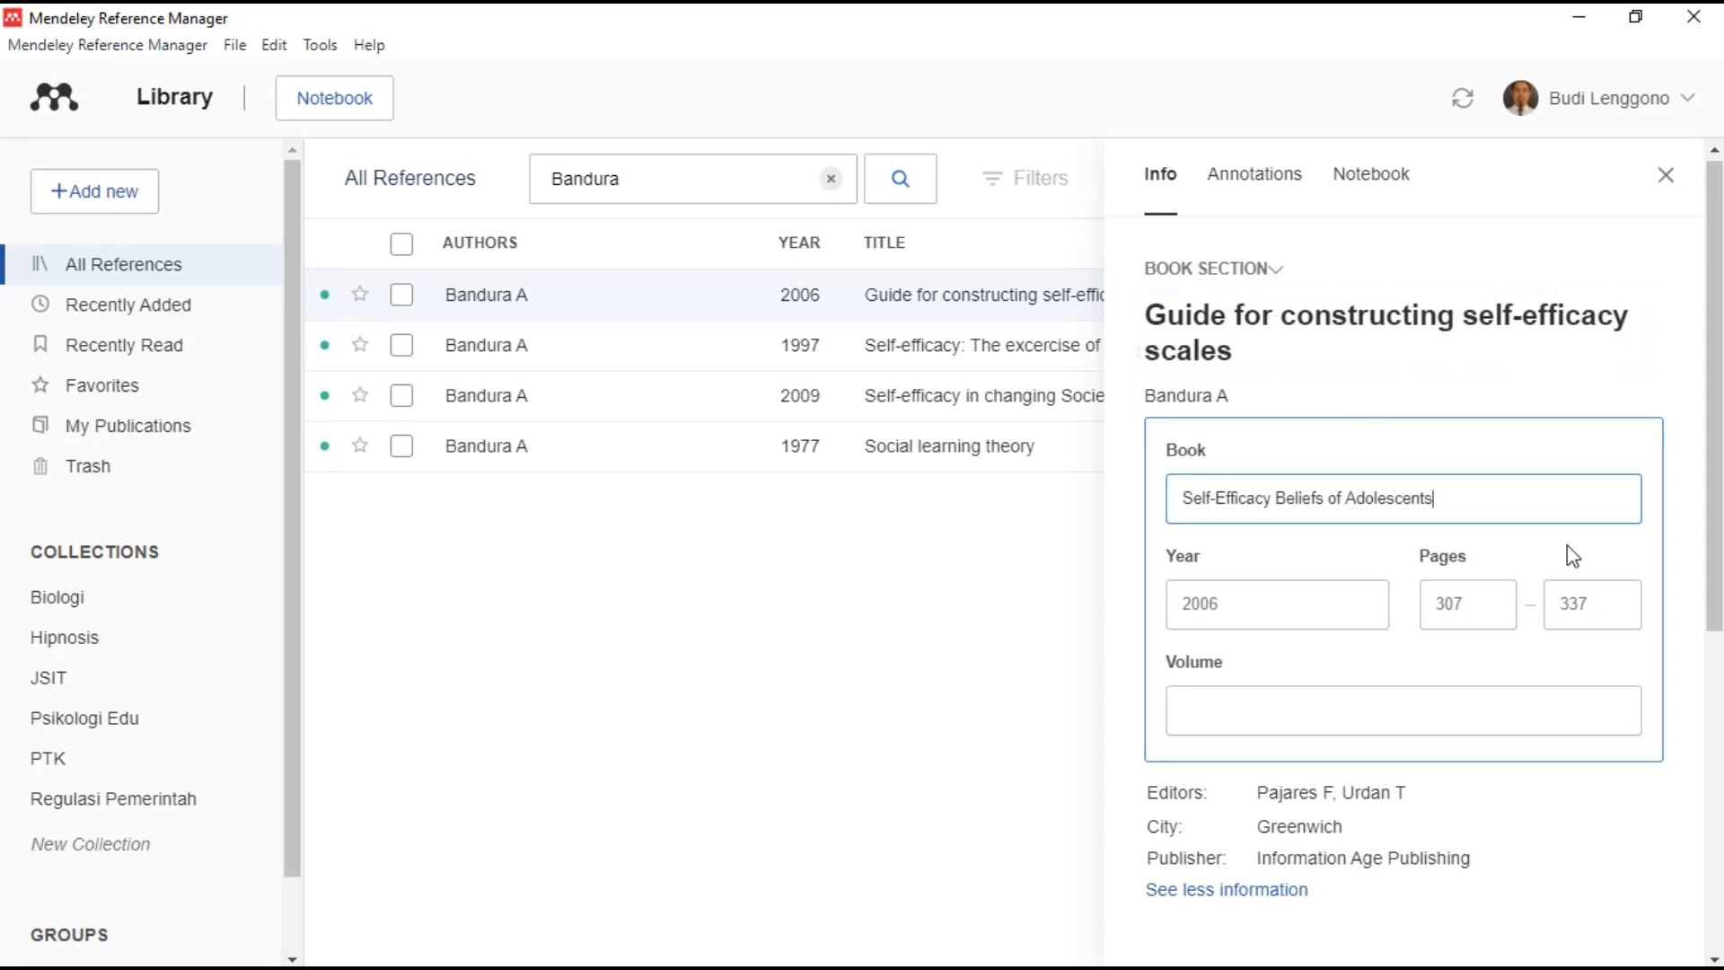
- Review its editors, city and publisher fields, collapse the form and close the details
{"action": "scroll", "coordinate": [1423, 687], "scroll_direction": "down", "scroll_amount": 2}
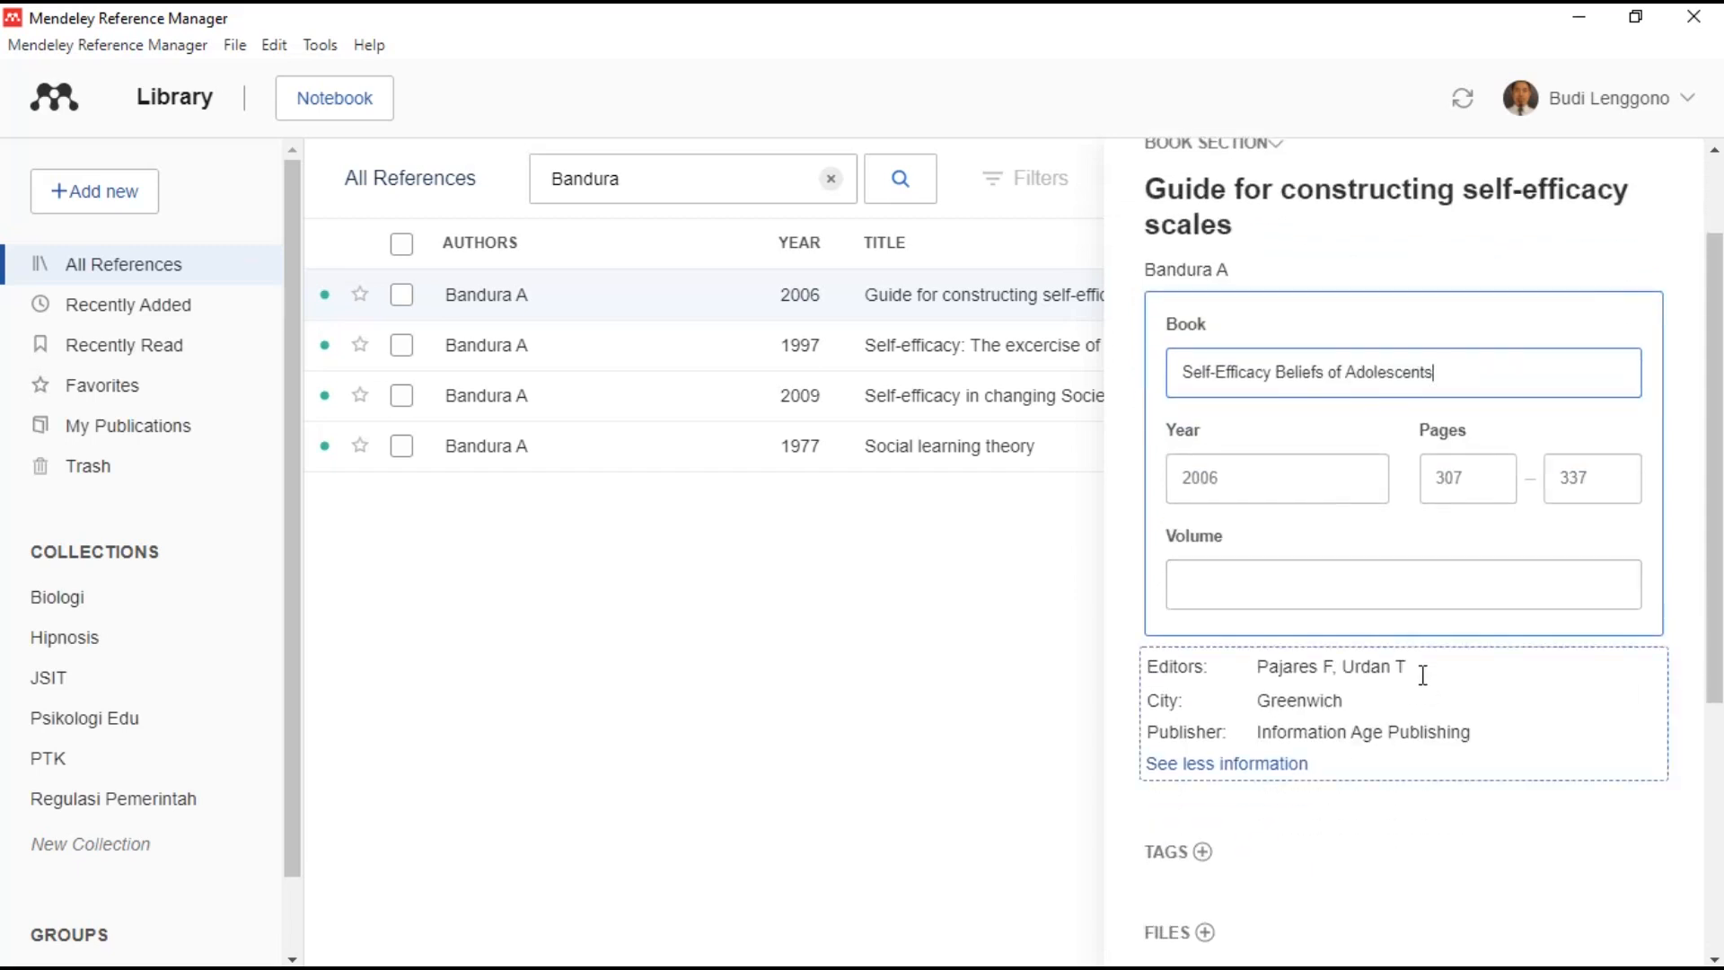
{"action": "left_click", "coordinate": [1313, 363]}
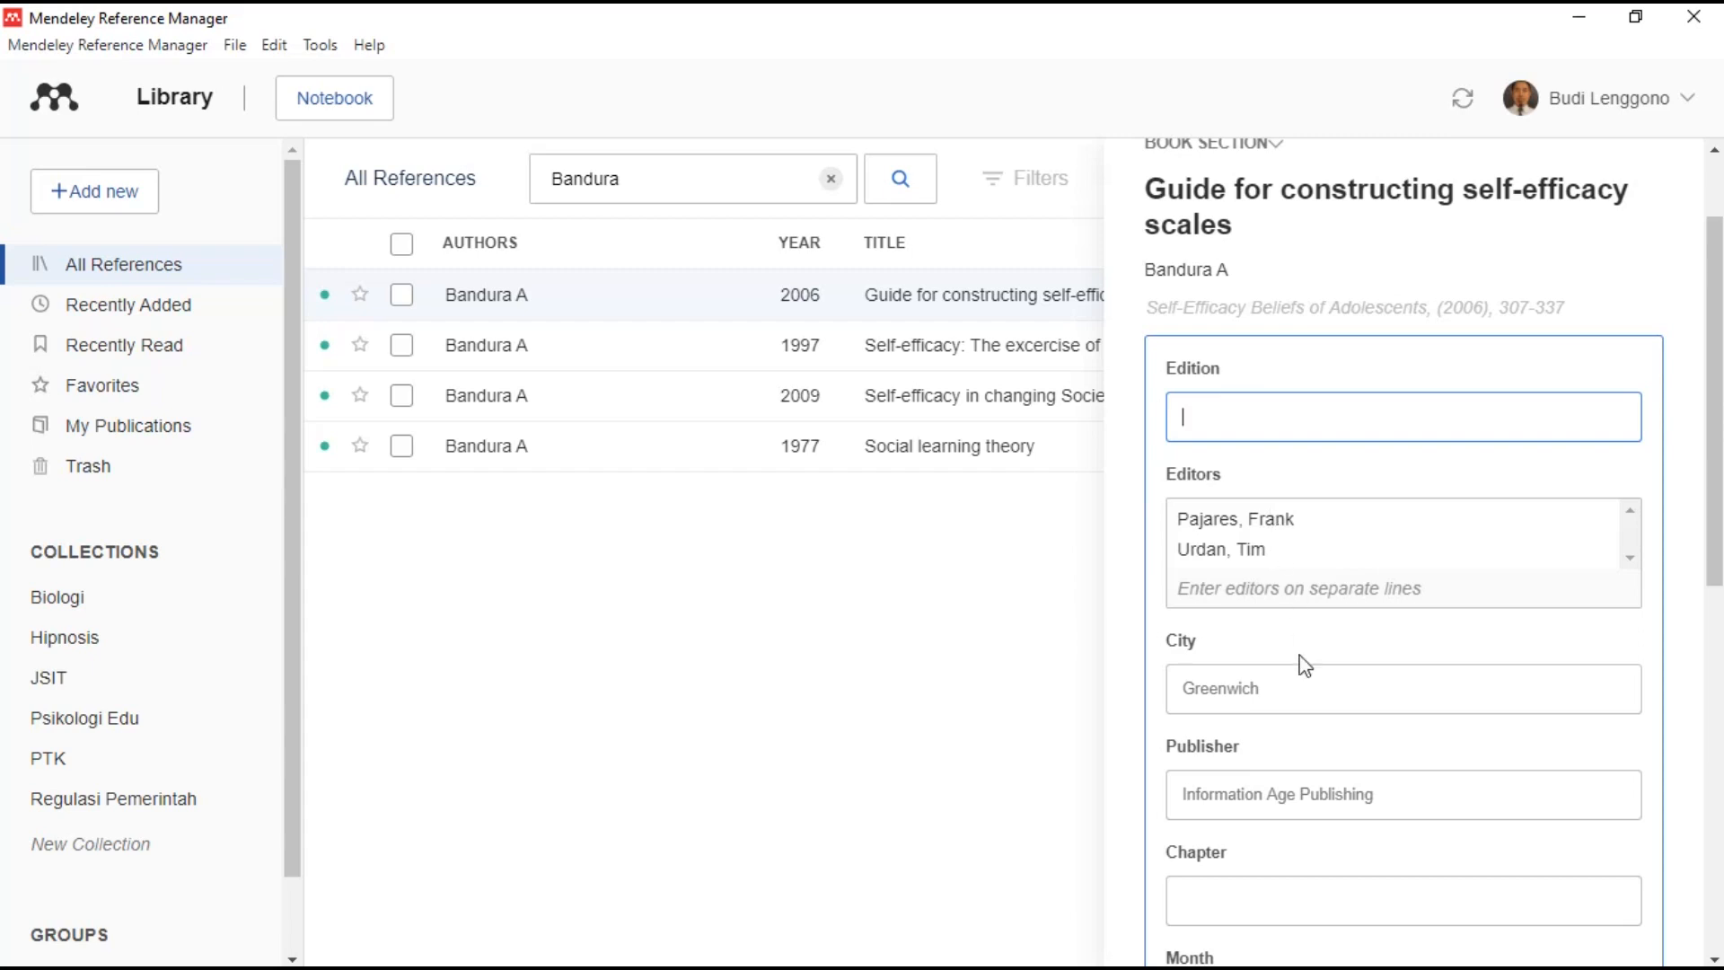
{"action": "scroll", "coordinate": [1305, 694], "scroll_direction": "down", "scroll_amount": 1}
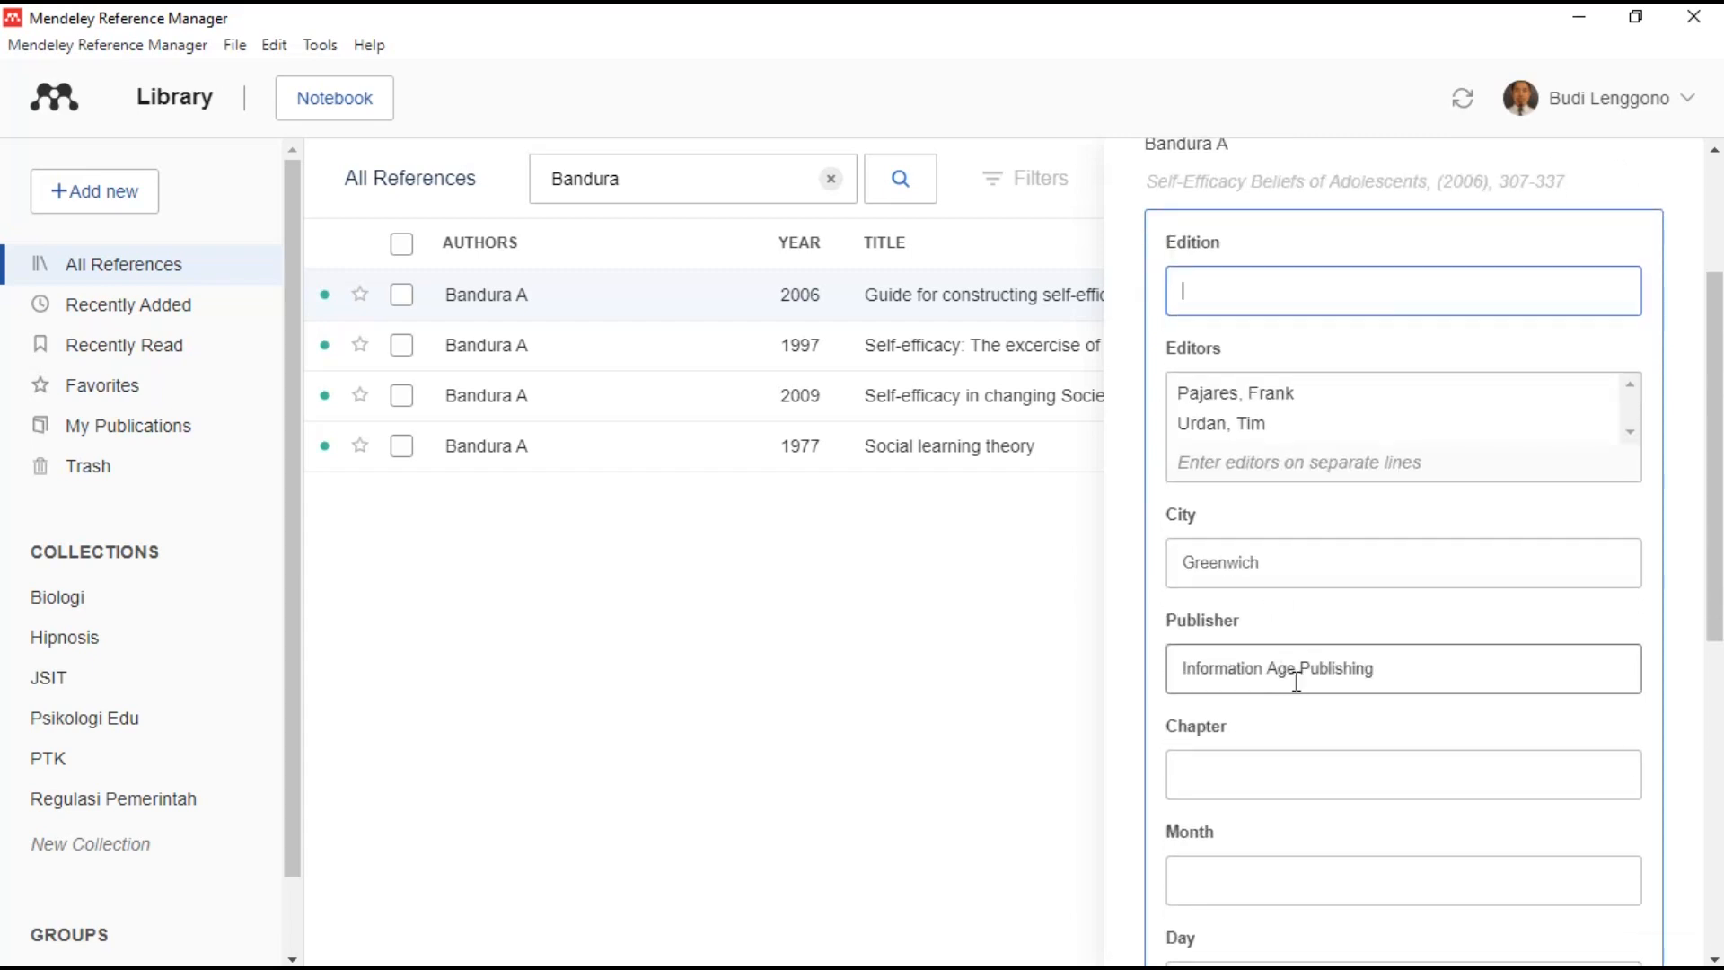
{"action": "left_click", "coordinate": [1086, 662]}
{"action": "scroll", "coordinate": [1493, 489], "scroll_direction": "up", "scroll_amount": 2}
{"action": "left_click", "coordinate": [1662, 179]}
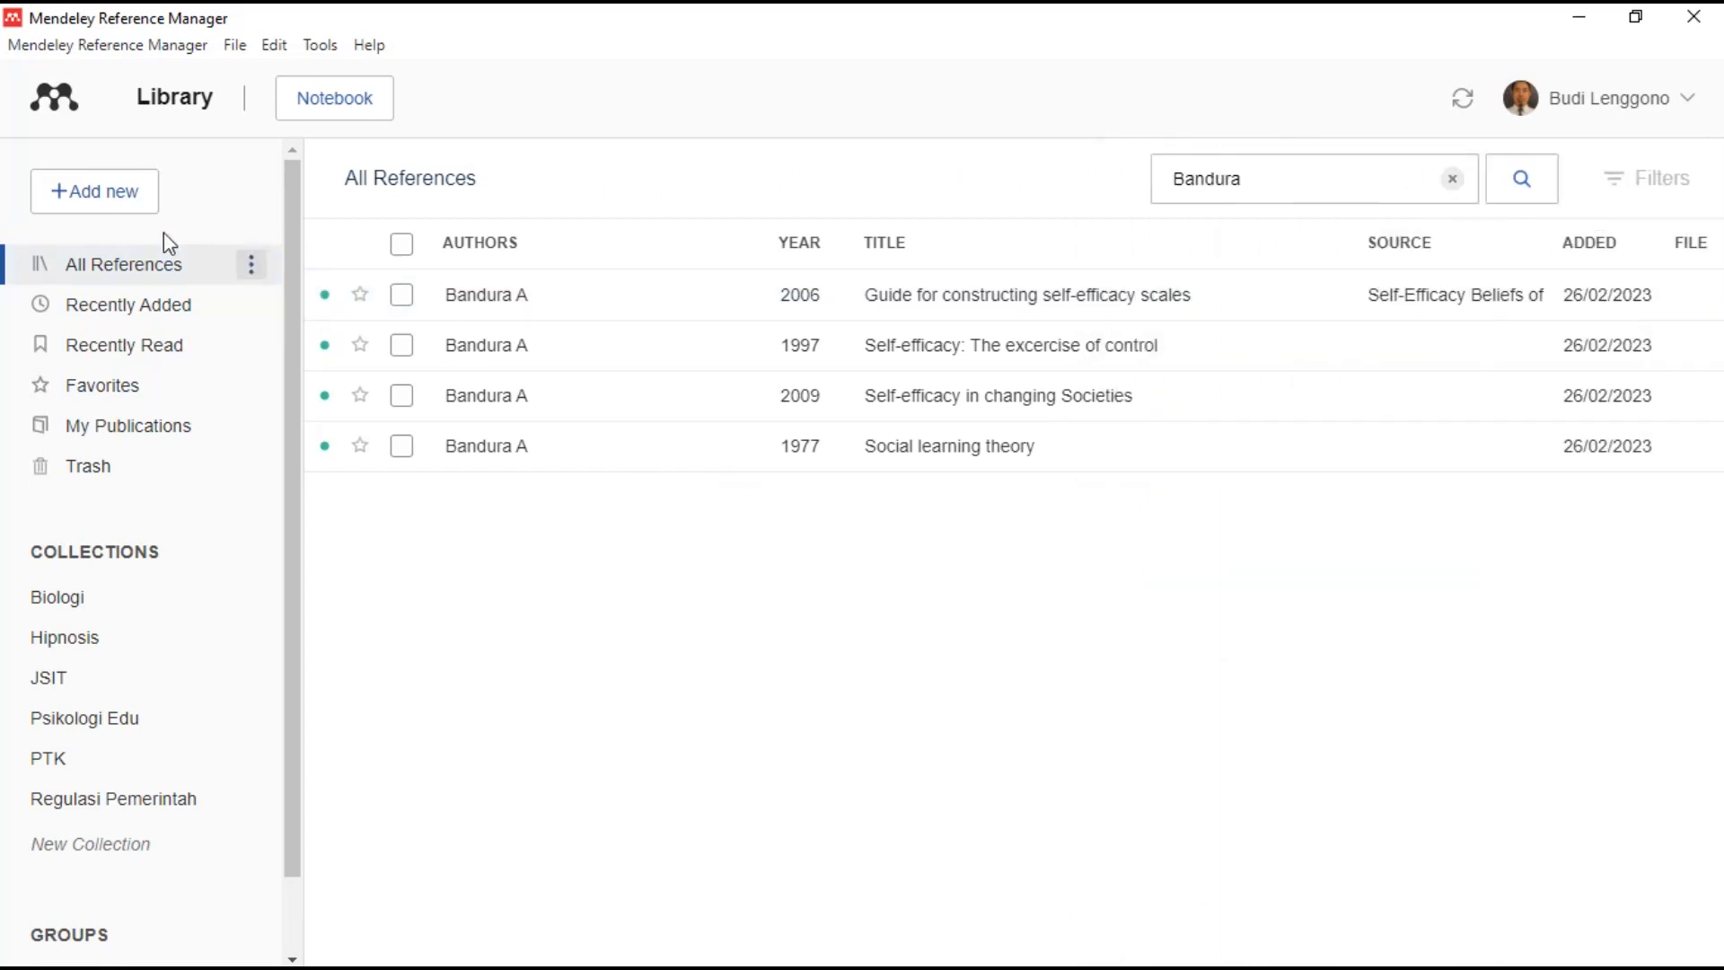
- Start a manually entered reference with its type set to Book Section
{"action": "left_click", "coordinate": [115, 199]}
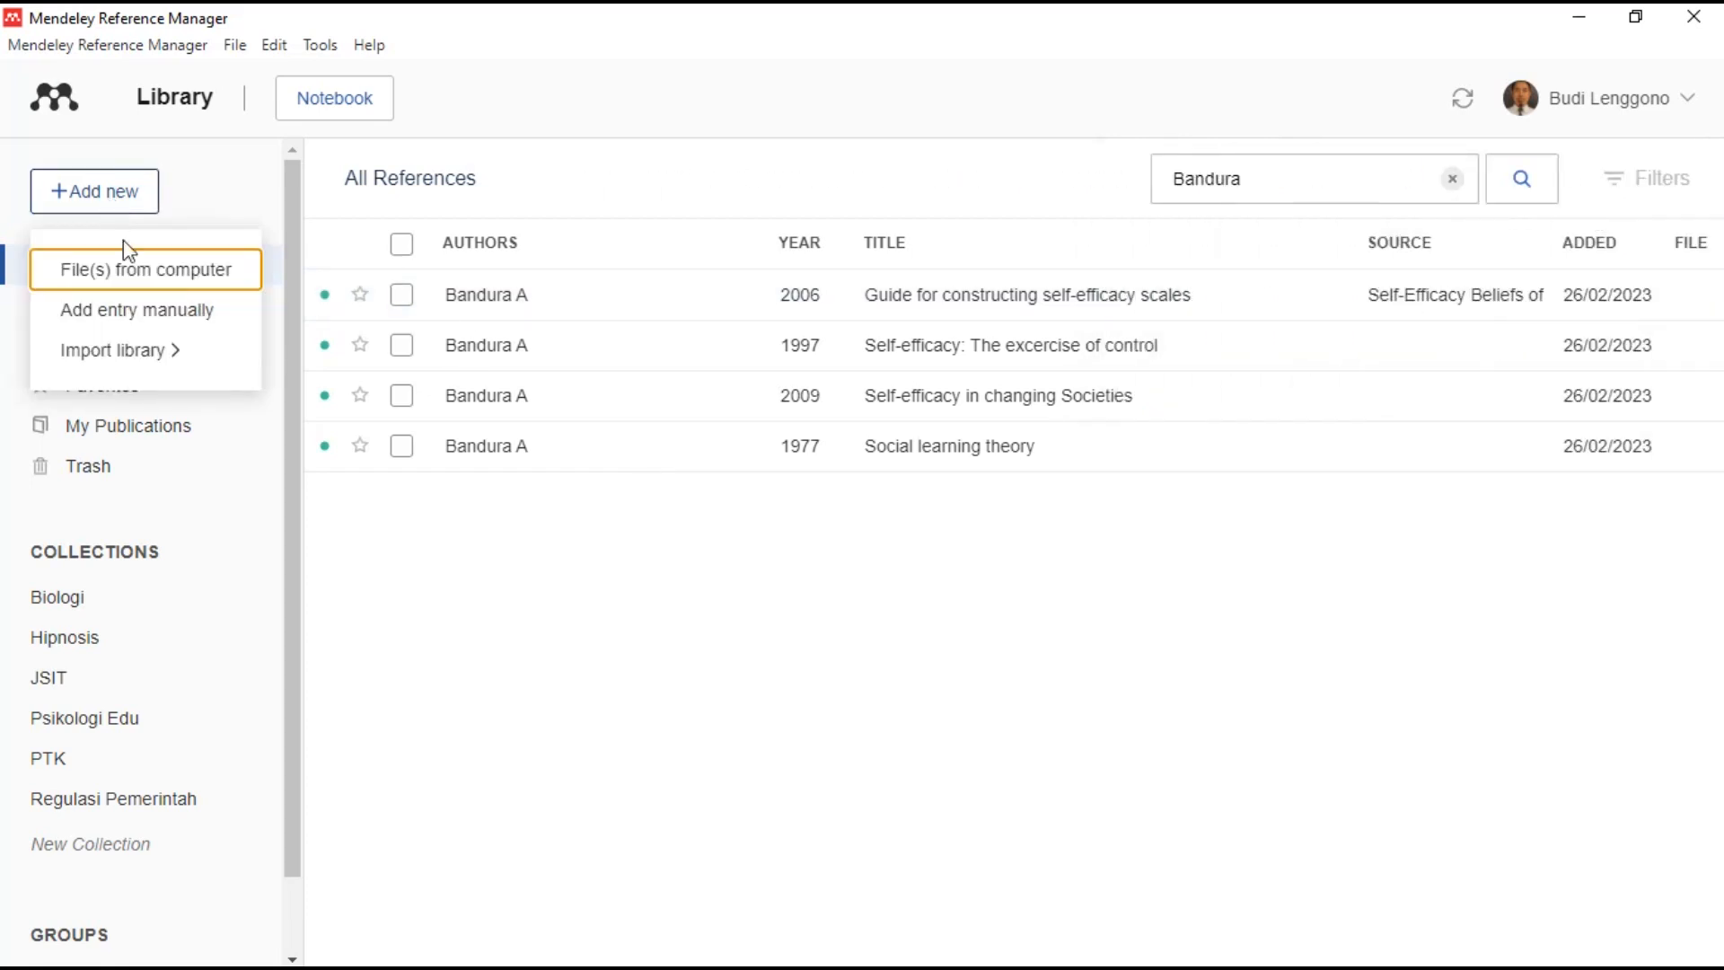
{"action": "left_click", "coordinate": [158, 309]}
{"action": "left_click", "coordinate": [714, 455]}
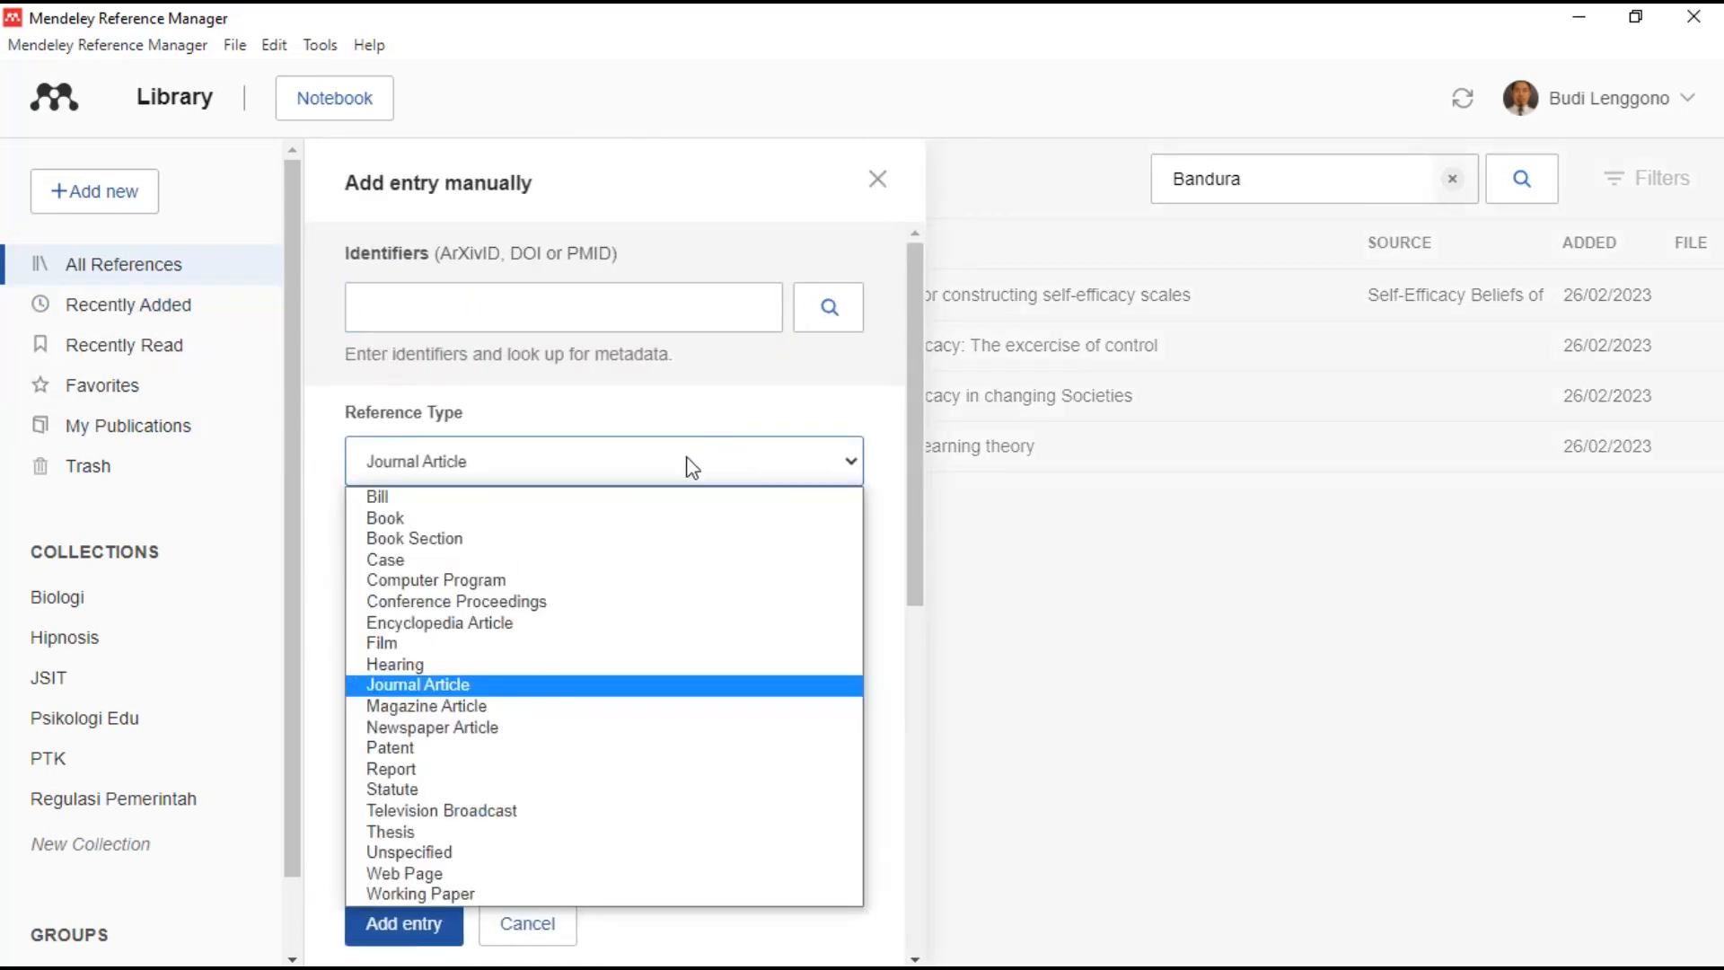
{"action": "left_click", "coordinate": [478, 543]}
- Step through the new form's Title, Authors and Book fields and scan the remaining fields
{"action": "scroll", "coordinate": [611, 558], "scroll_direction": "down", "scroll_amount": 1}
{"action": "left_click", "coordinate": [578, 469]}
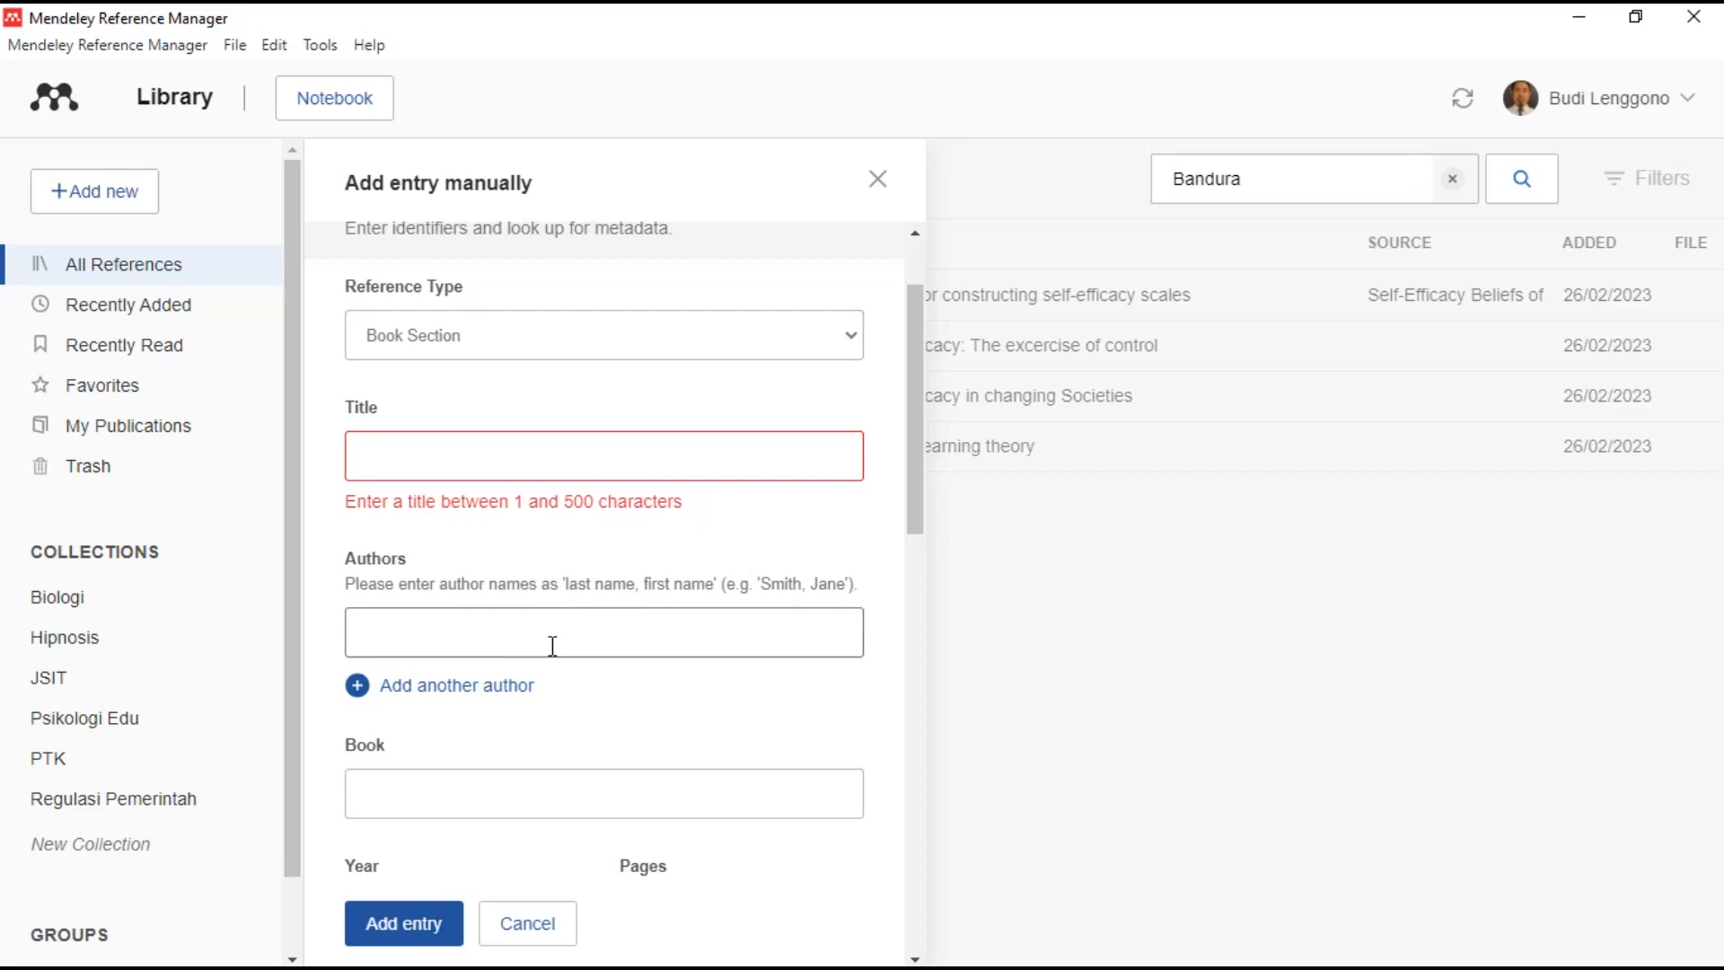
{"action": "left_click", "coordinate": [589, 454]}
{"action": "left_click", "coordinate": [586, 634]}
{"action": "scroll", "coordinate": [586, 634], "scroll_direction": "down", "scroll_amount": 2}
{"action": "left_click", "coordinate": [526, 546]}
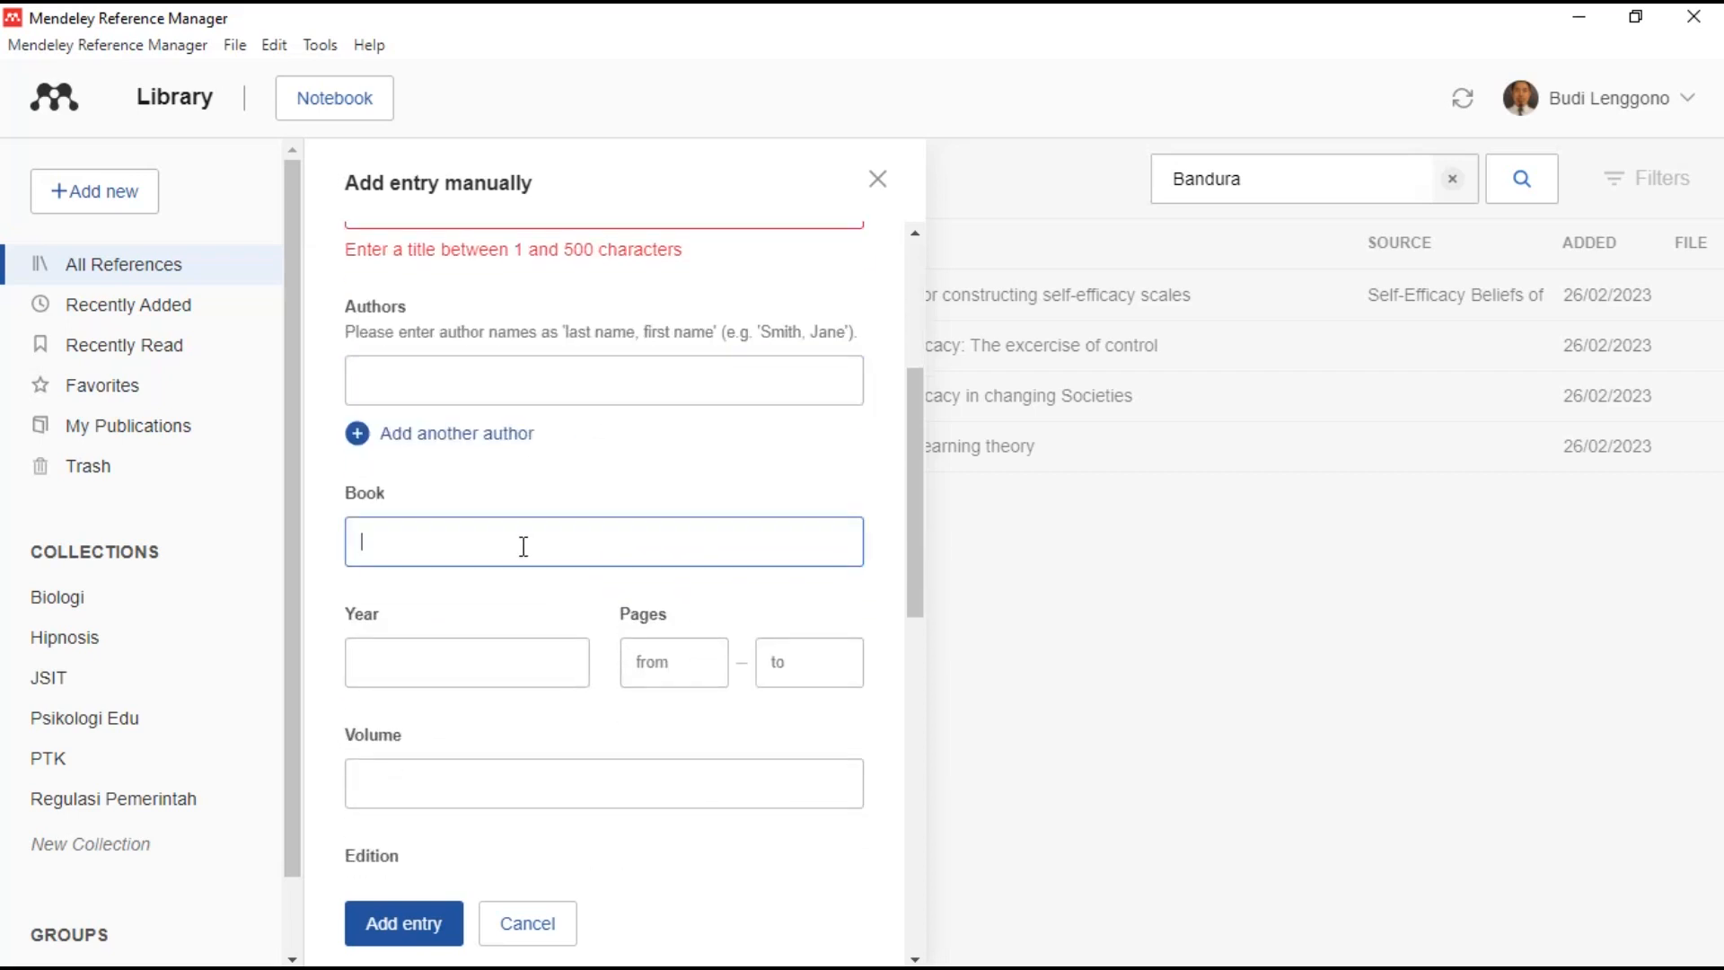
{"action": "scroll", "coordinate": [524, 546], "scroll_direction": "up", "scroll_amount": 1}
{"action": "left_click", "coordinate": [496, 323]}
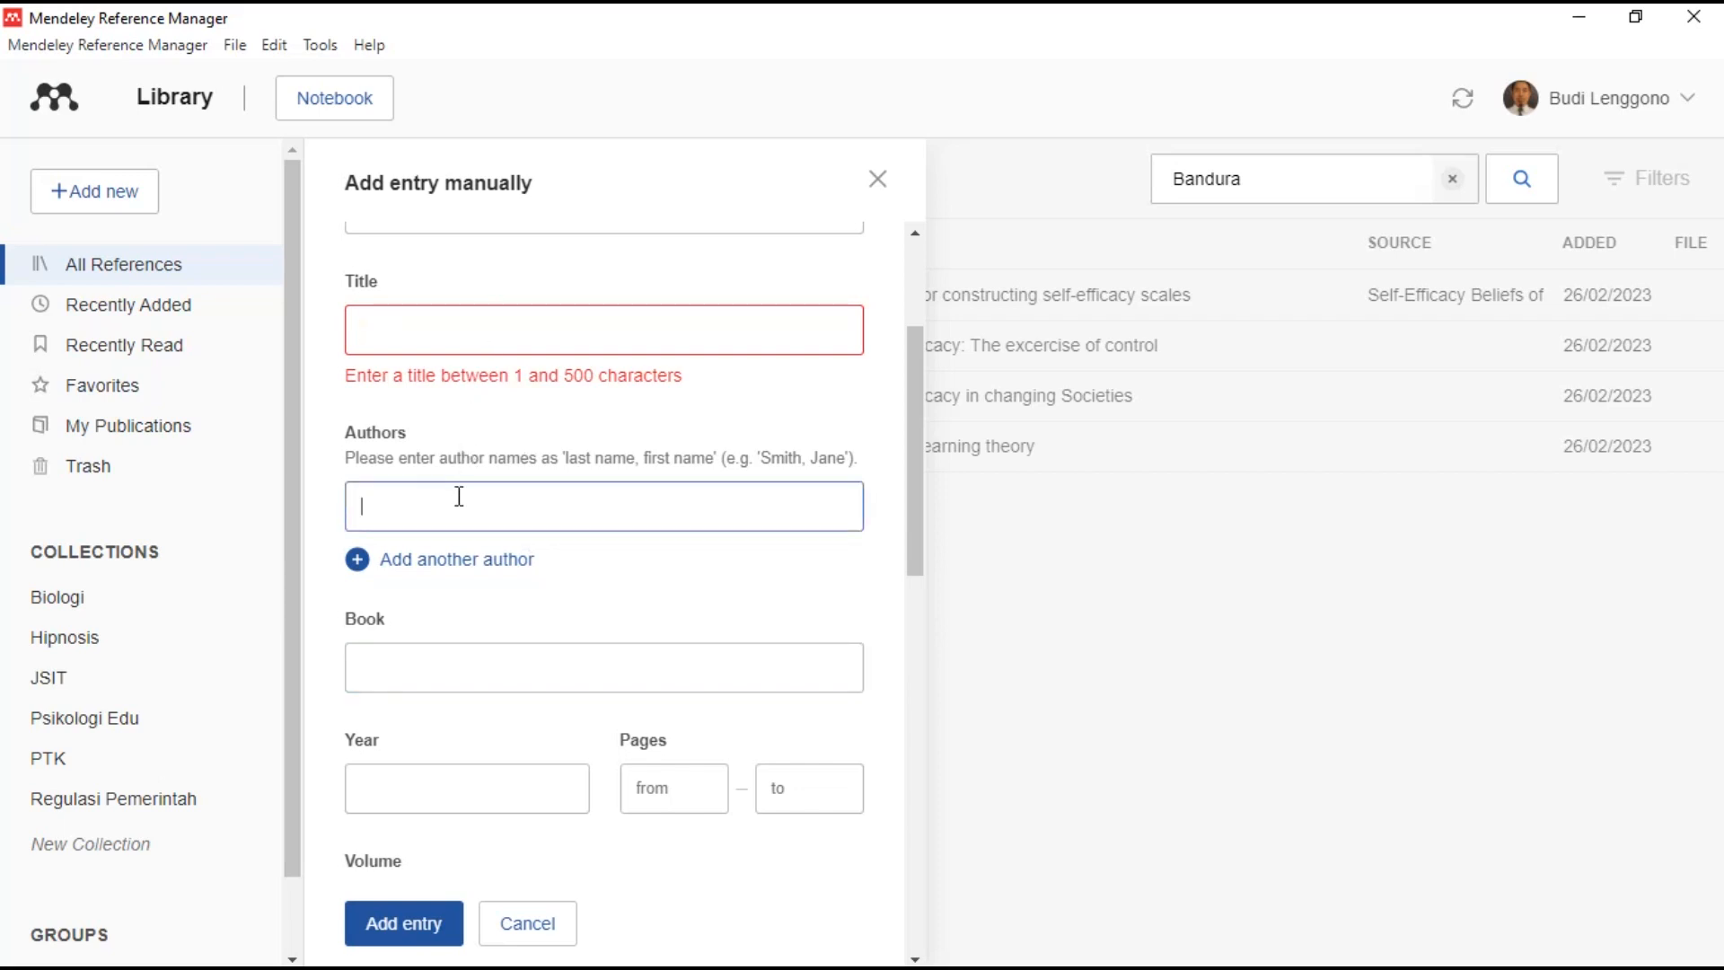
{"action": "left_click", "coordinate": [488, 660]}
{"action": "scroll", "coordinate": [488, 658], "scroll_direction": "down", "scroll_amount": 2}
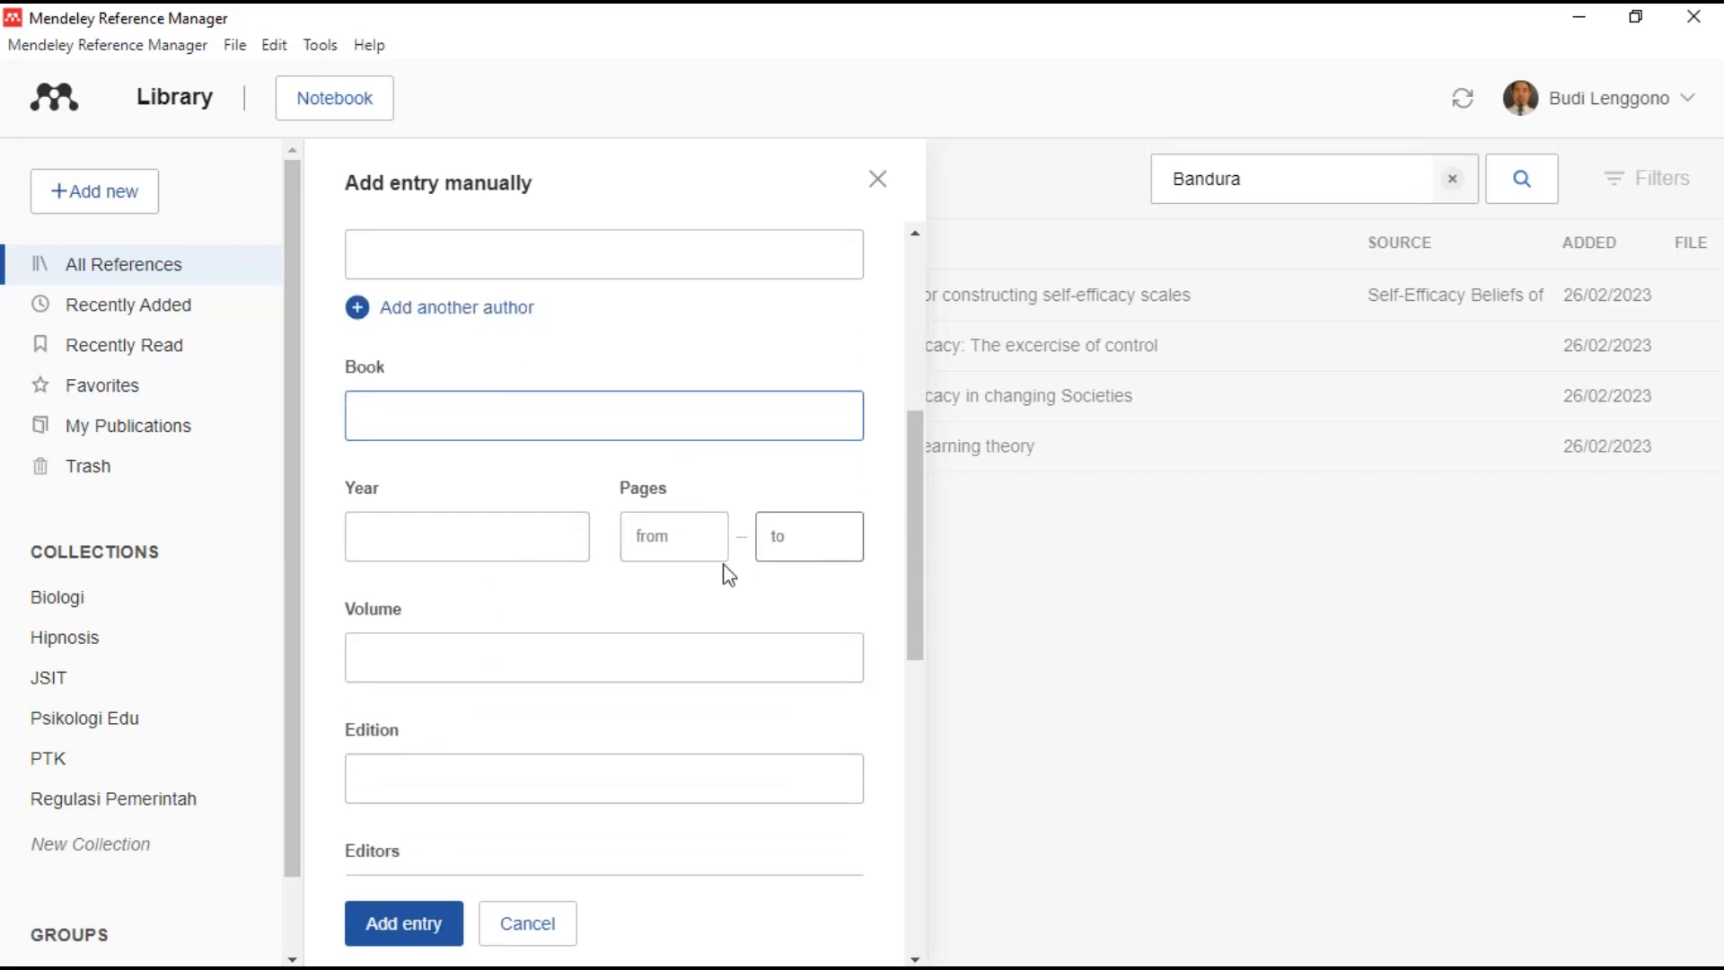
{"action": "scroll", "coordinate": [578, 662], "scroll_direction": "down", "scroll_amount": 3}
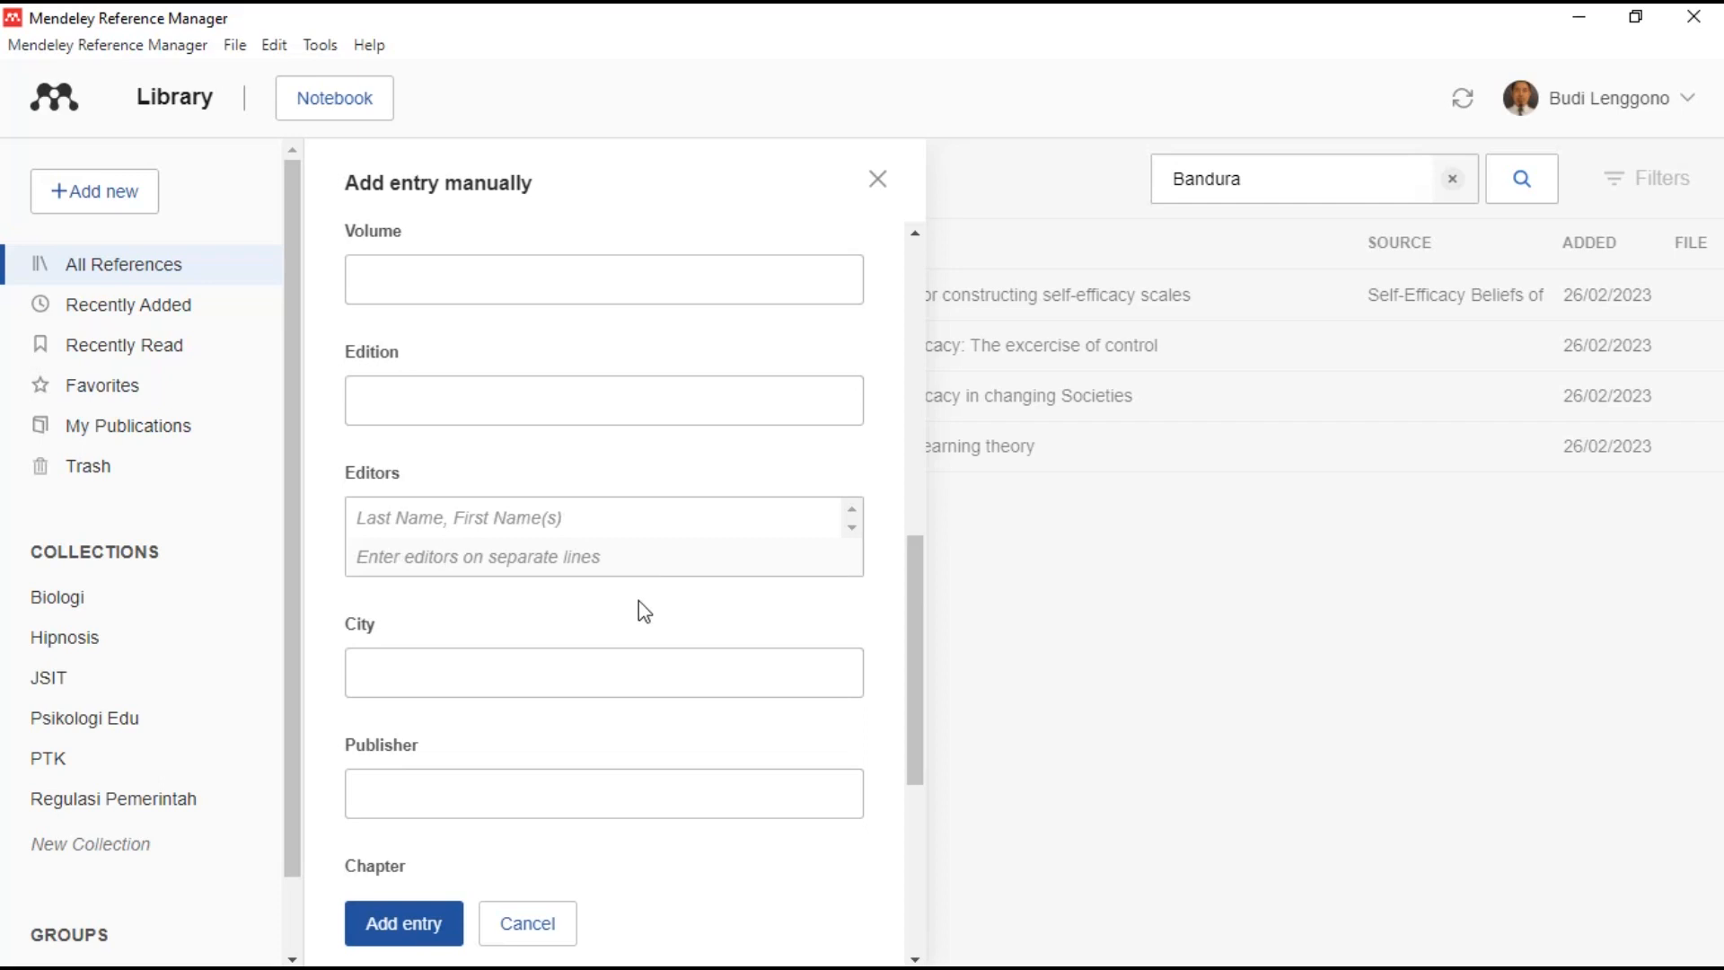
{"action": "scroll", "coordinate": [645, 611], "scroll_direction": "down", "scroll_amount": 1}
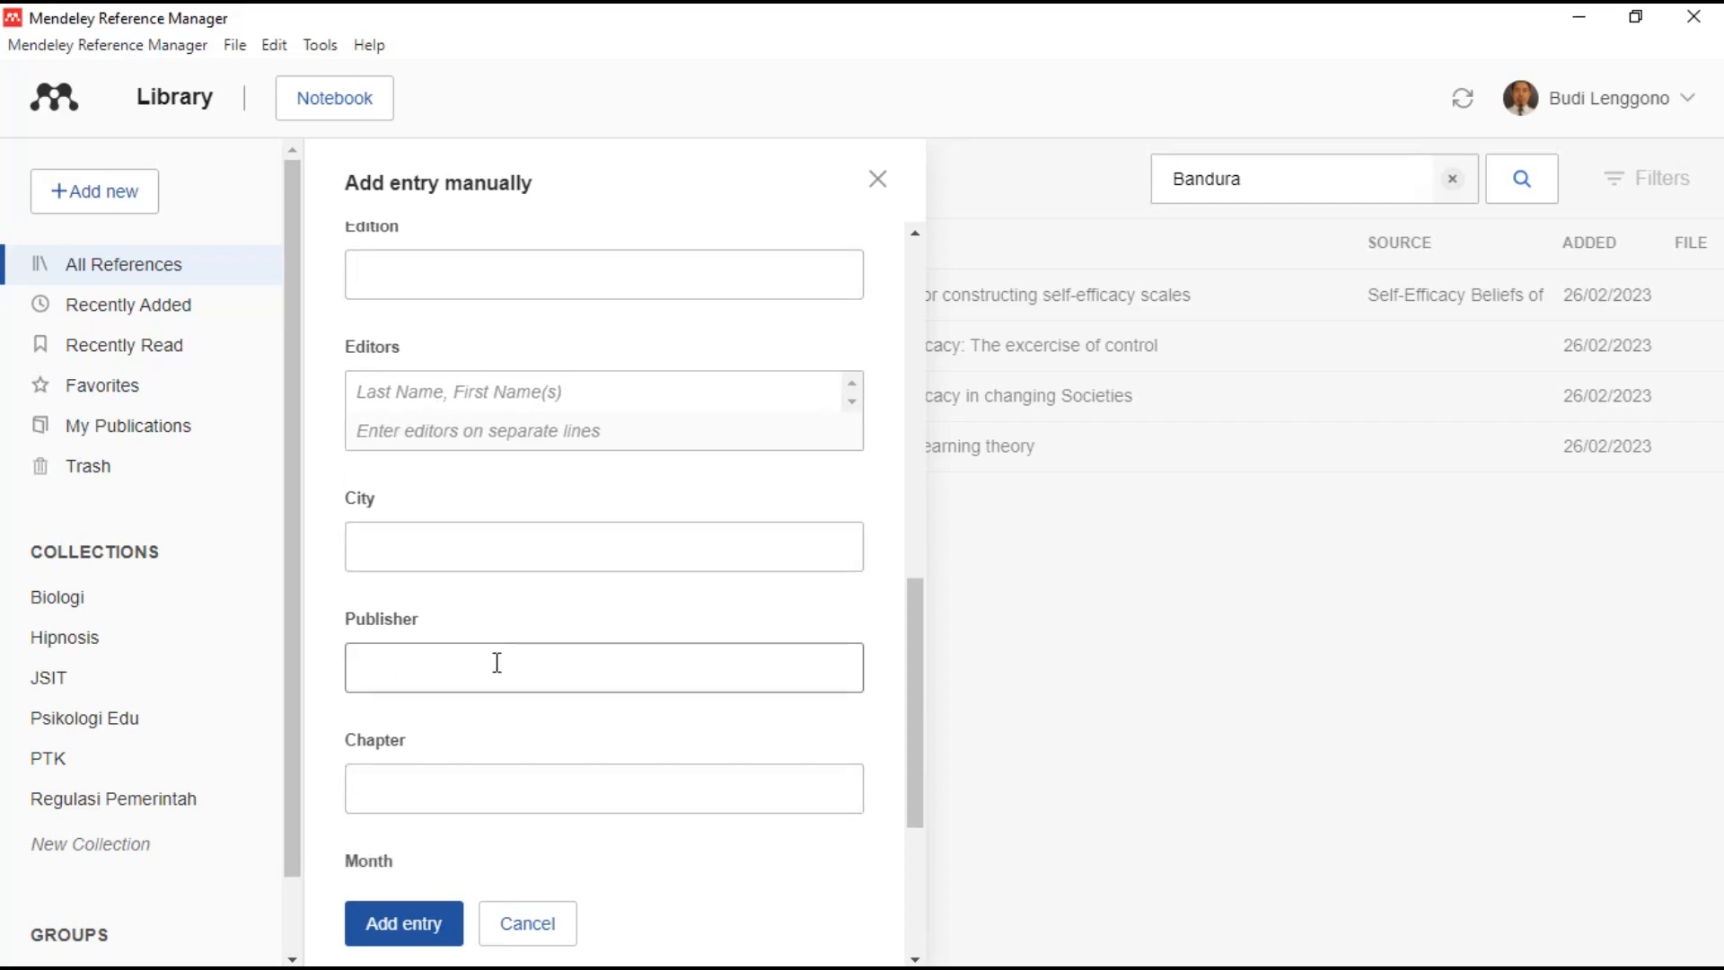
{"action": "scroll", "coordinate": [497, 663], "scroll_direction": "down", "scroll_amount": 2}
{"action": "scroll", "coordinate": [497, 662], "scroll_direction": "down", "scroll_amount": 1}
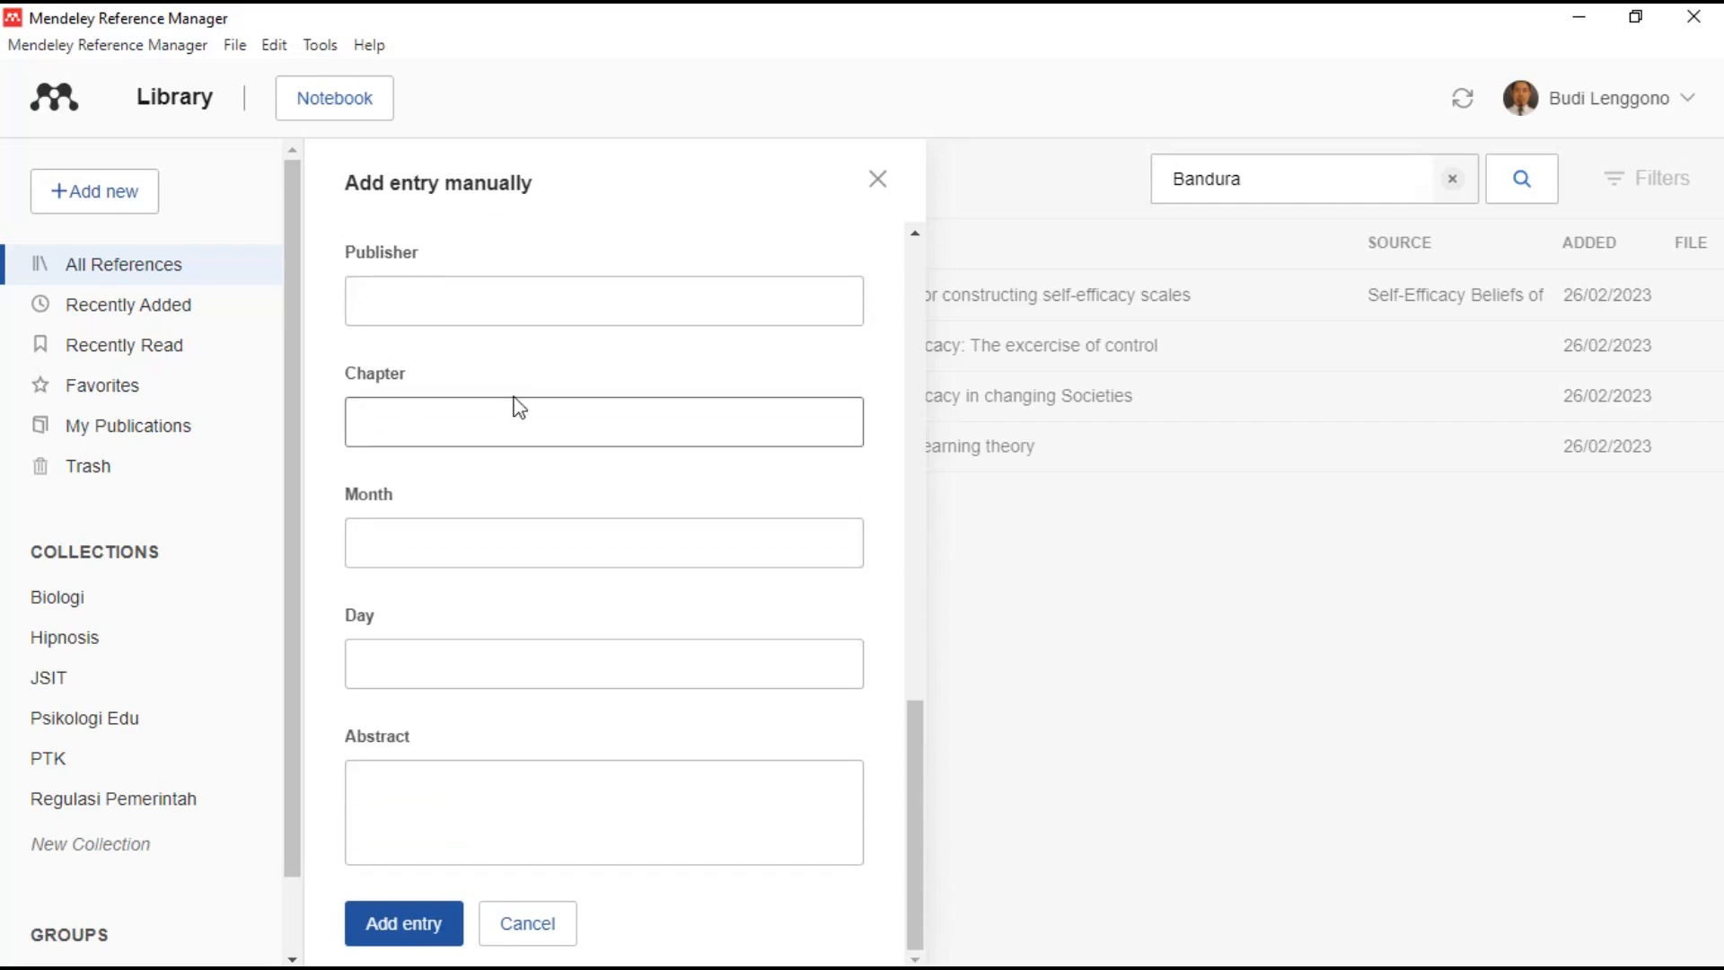
{"action": "scroll", "coordinate": [571, 672], "scroll_direction": "up", "scroll_amount": 2}
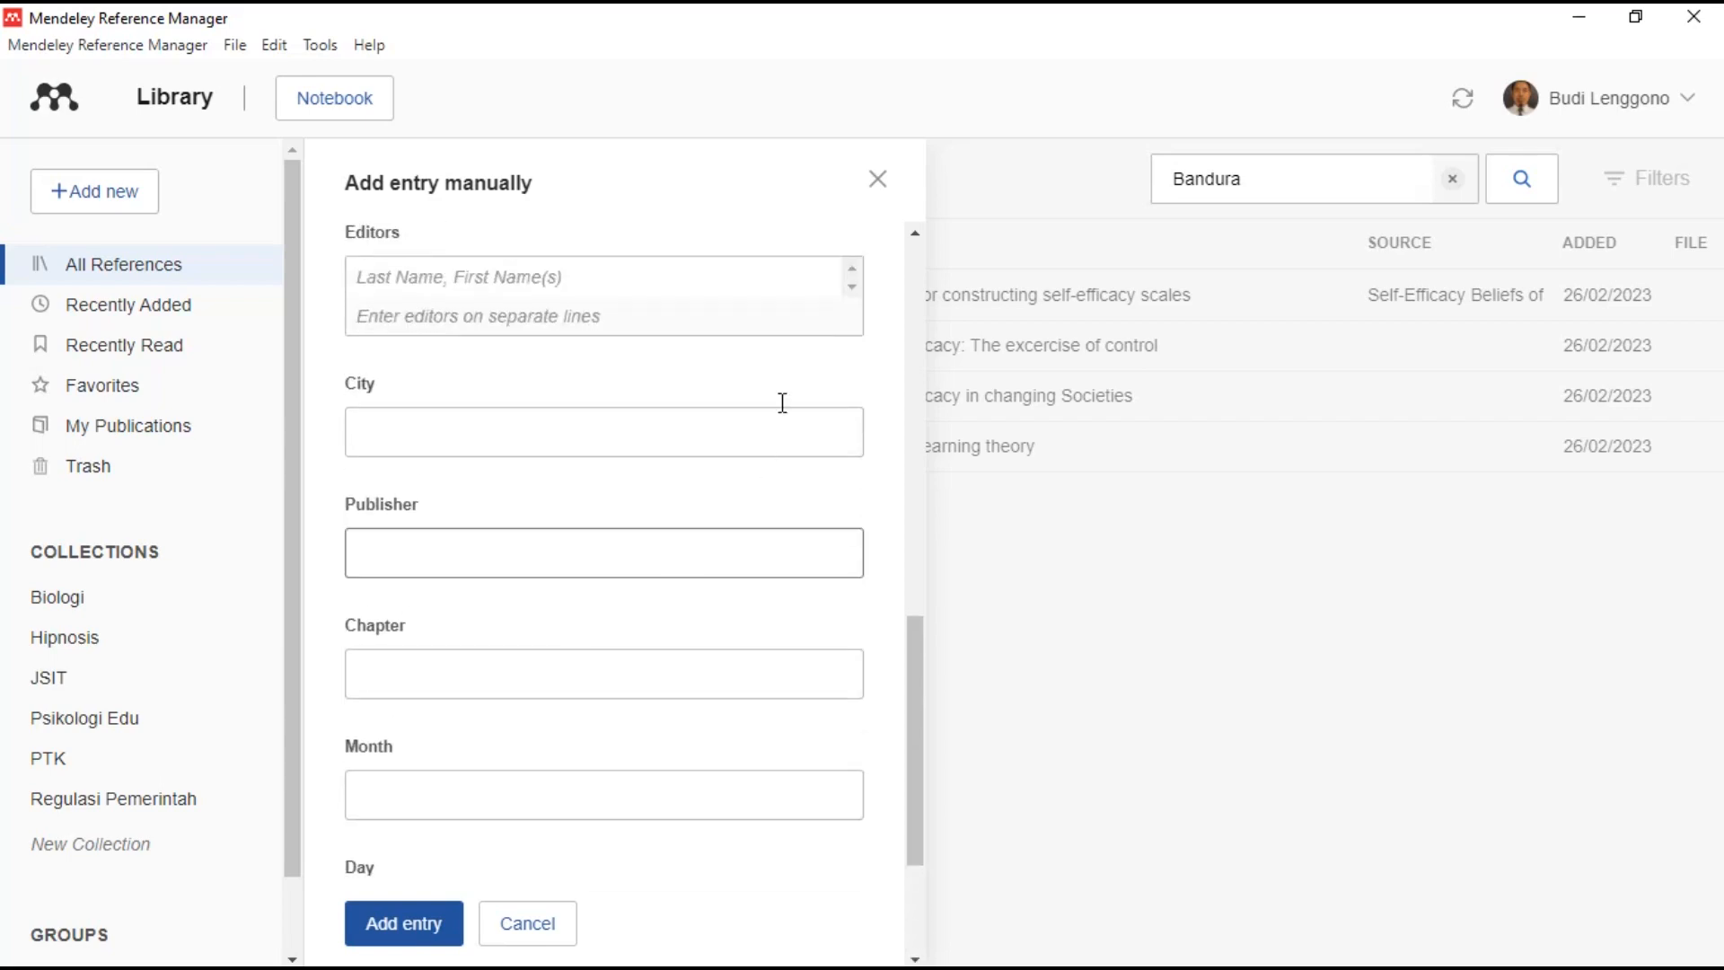